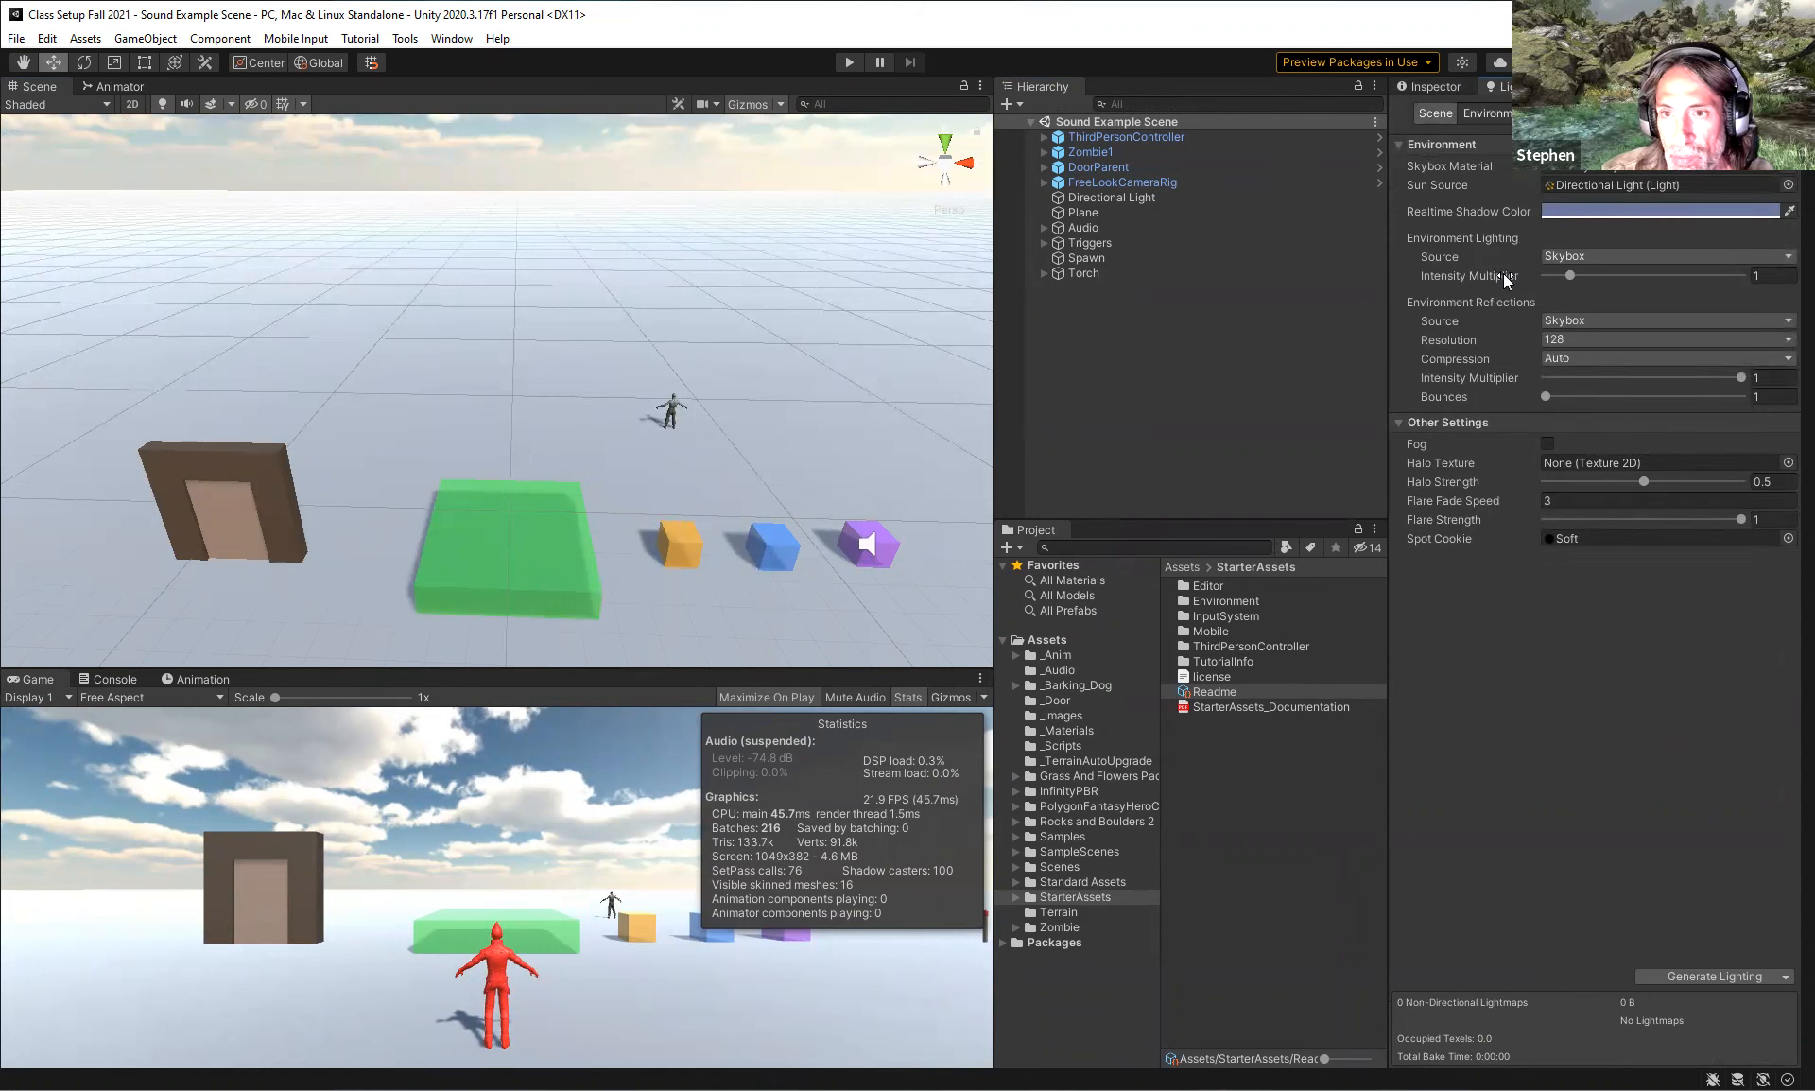
# Lower the environment lighting intensity multiplier to 0.3 and the environment reflections intensity multiplier to about 0.018.
pyautogui.click(1569, 276)
pyautogui.moveTo(1569, 280); pyautogui.dragTo(1554, 280)
pyautogui.moveTo(1739, 376); pyautogui.dragTo(1558, 383)
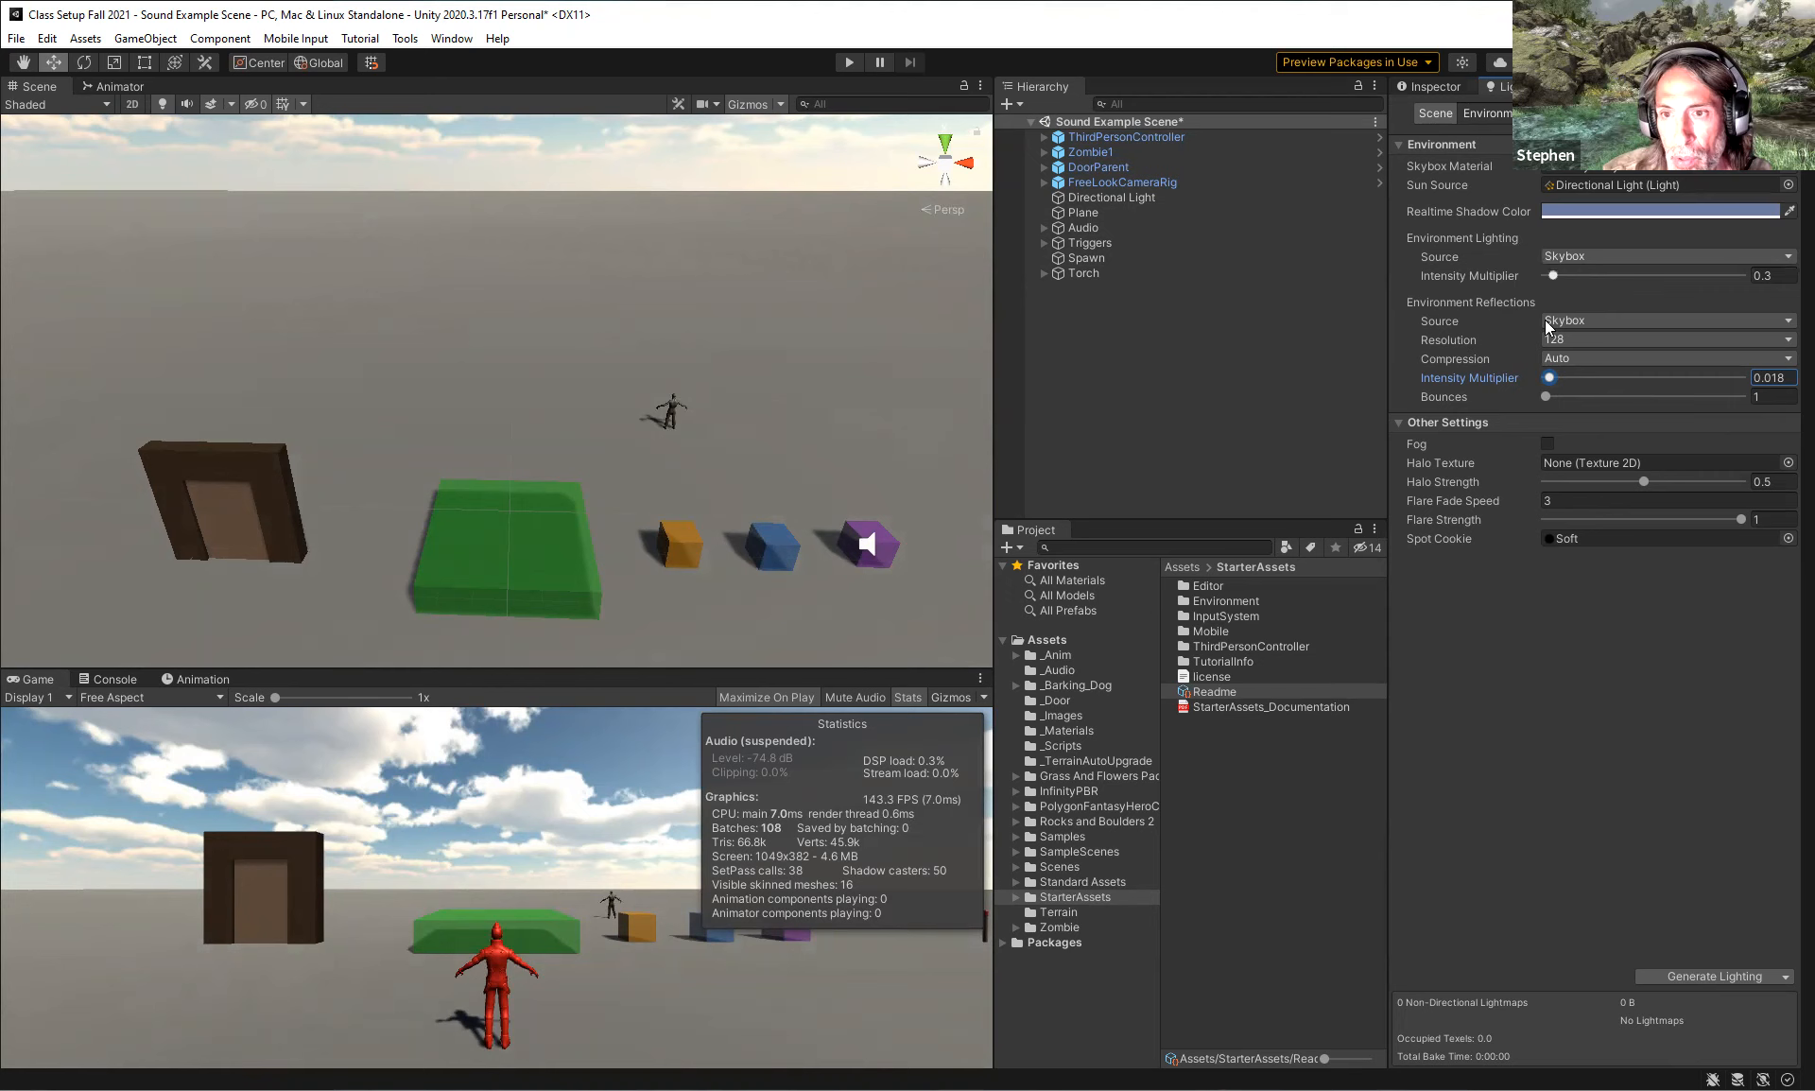
# Disable the Directional Light object in the scene.
pyautogui.click(1104, 197)
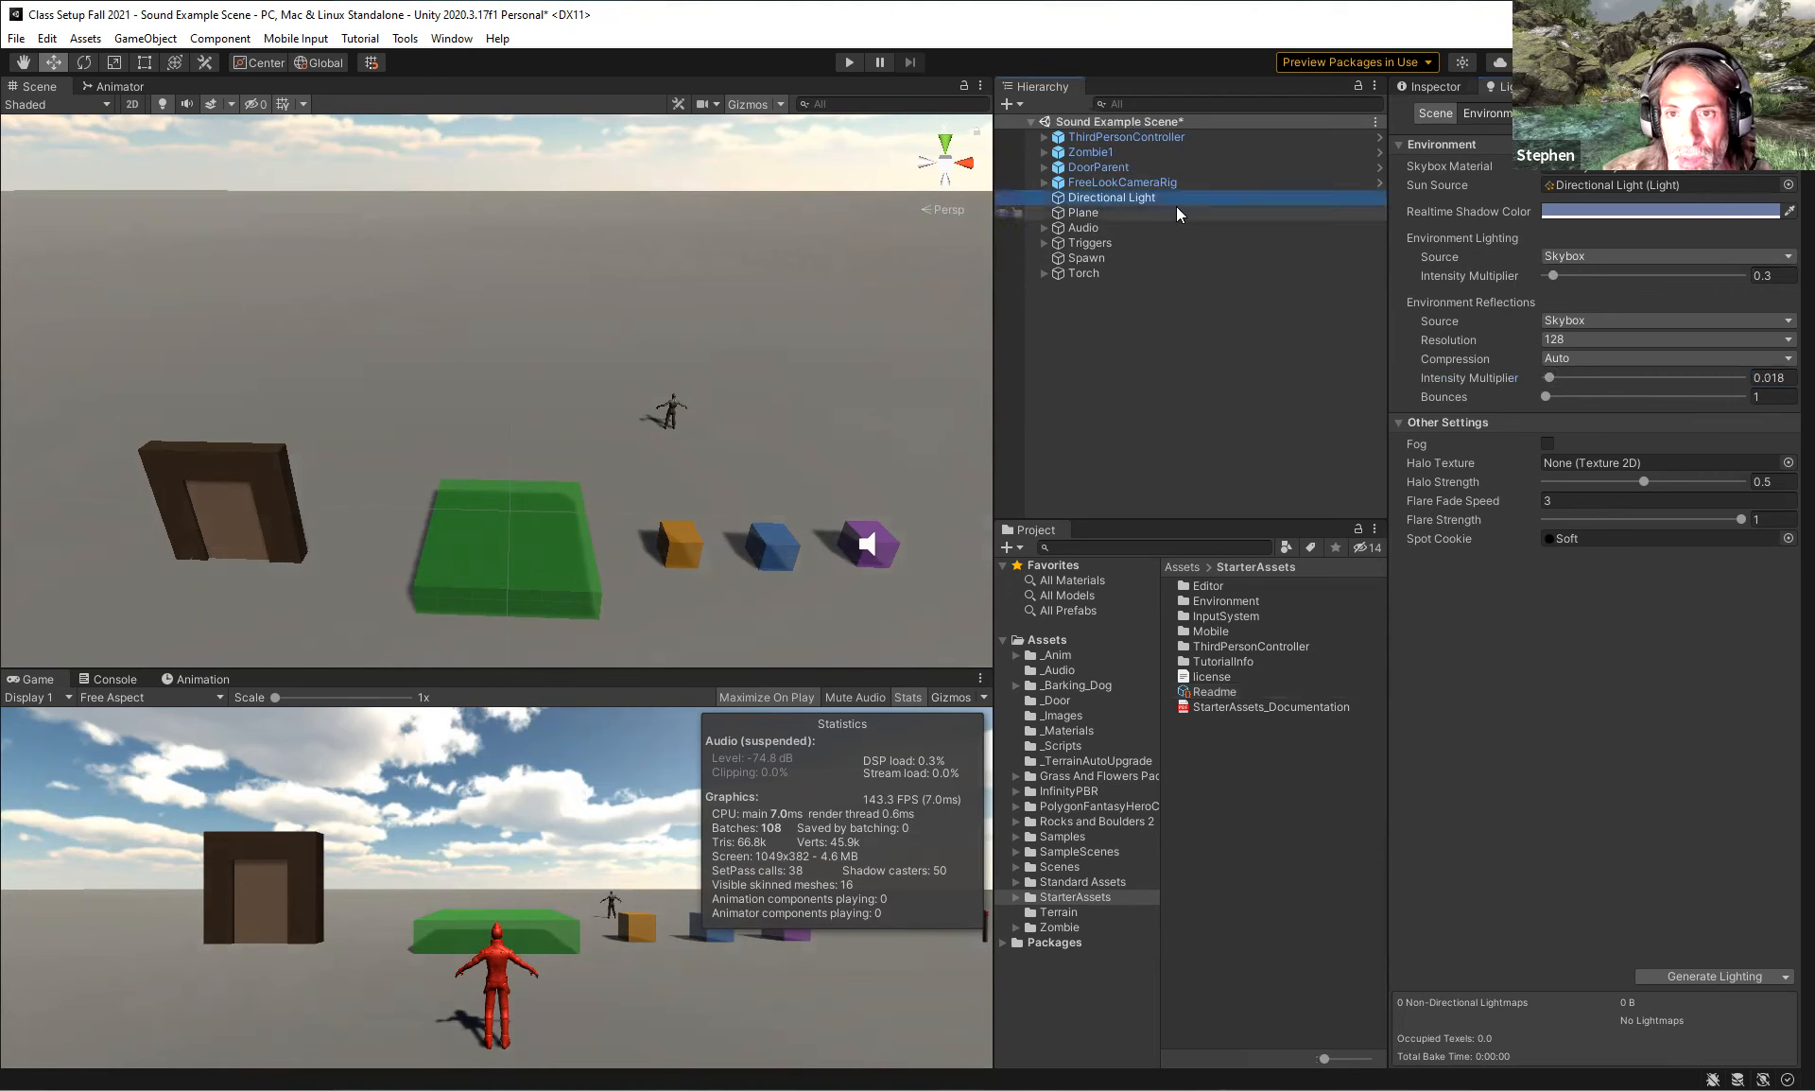
pyautogui.click(1433, 87)
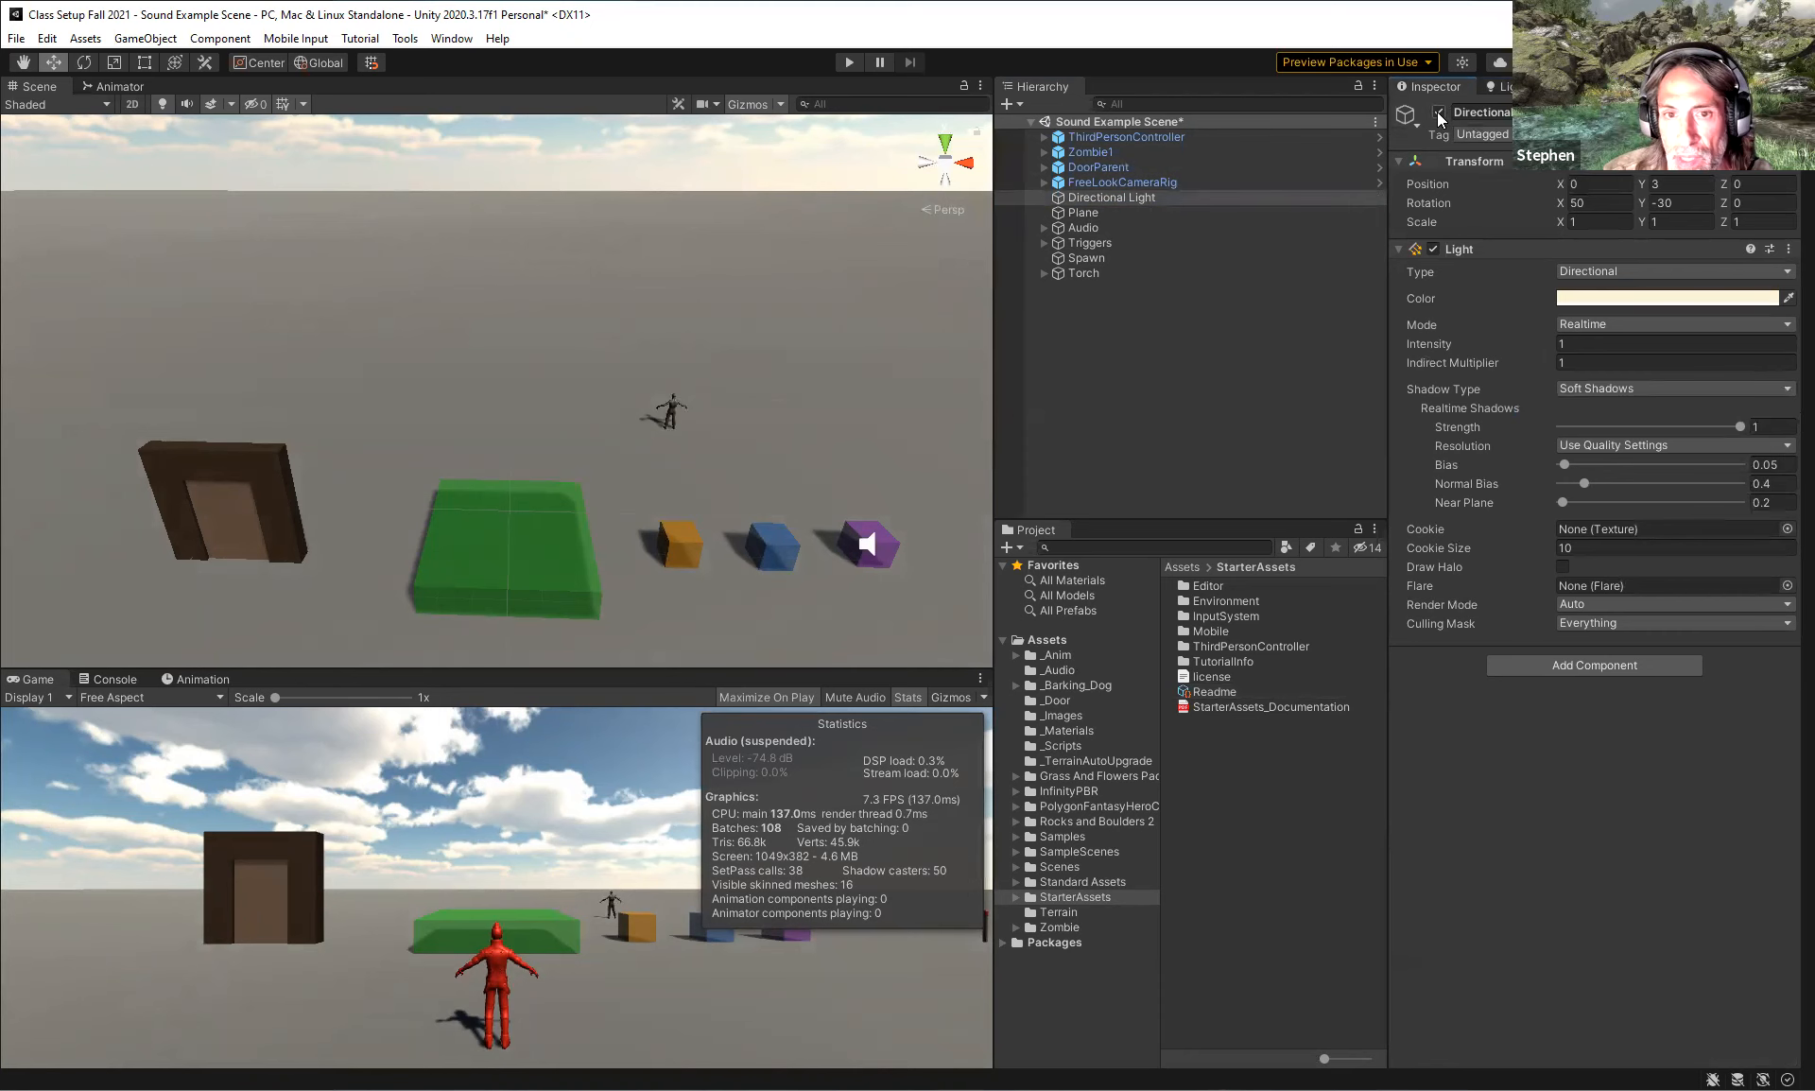
pyautogui.click(1439, 114)
pyautogui.moveTo(699, 456); pyautogui.dragTo(716, 370, button='right')
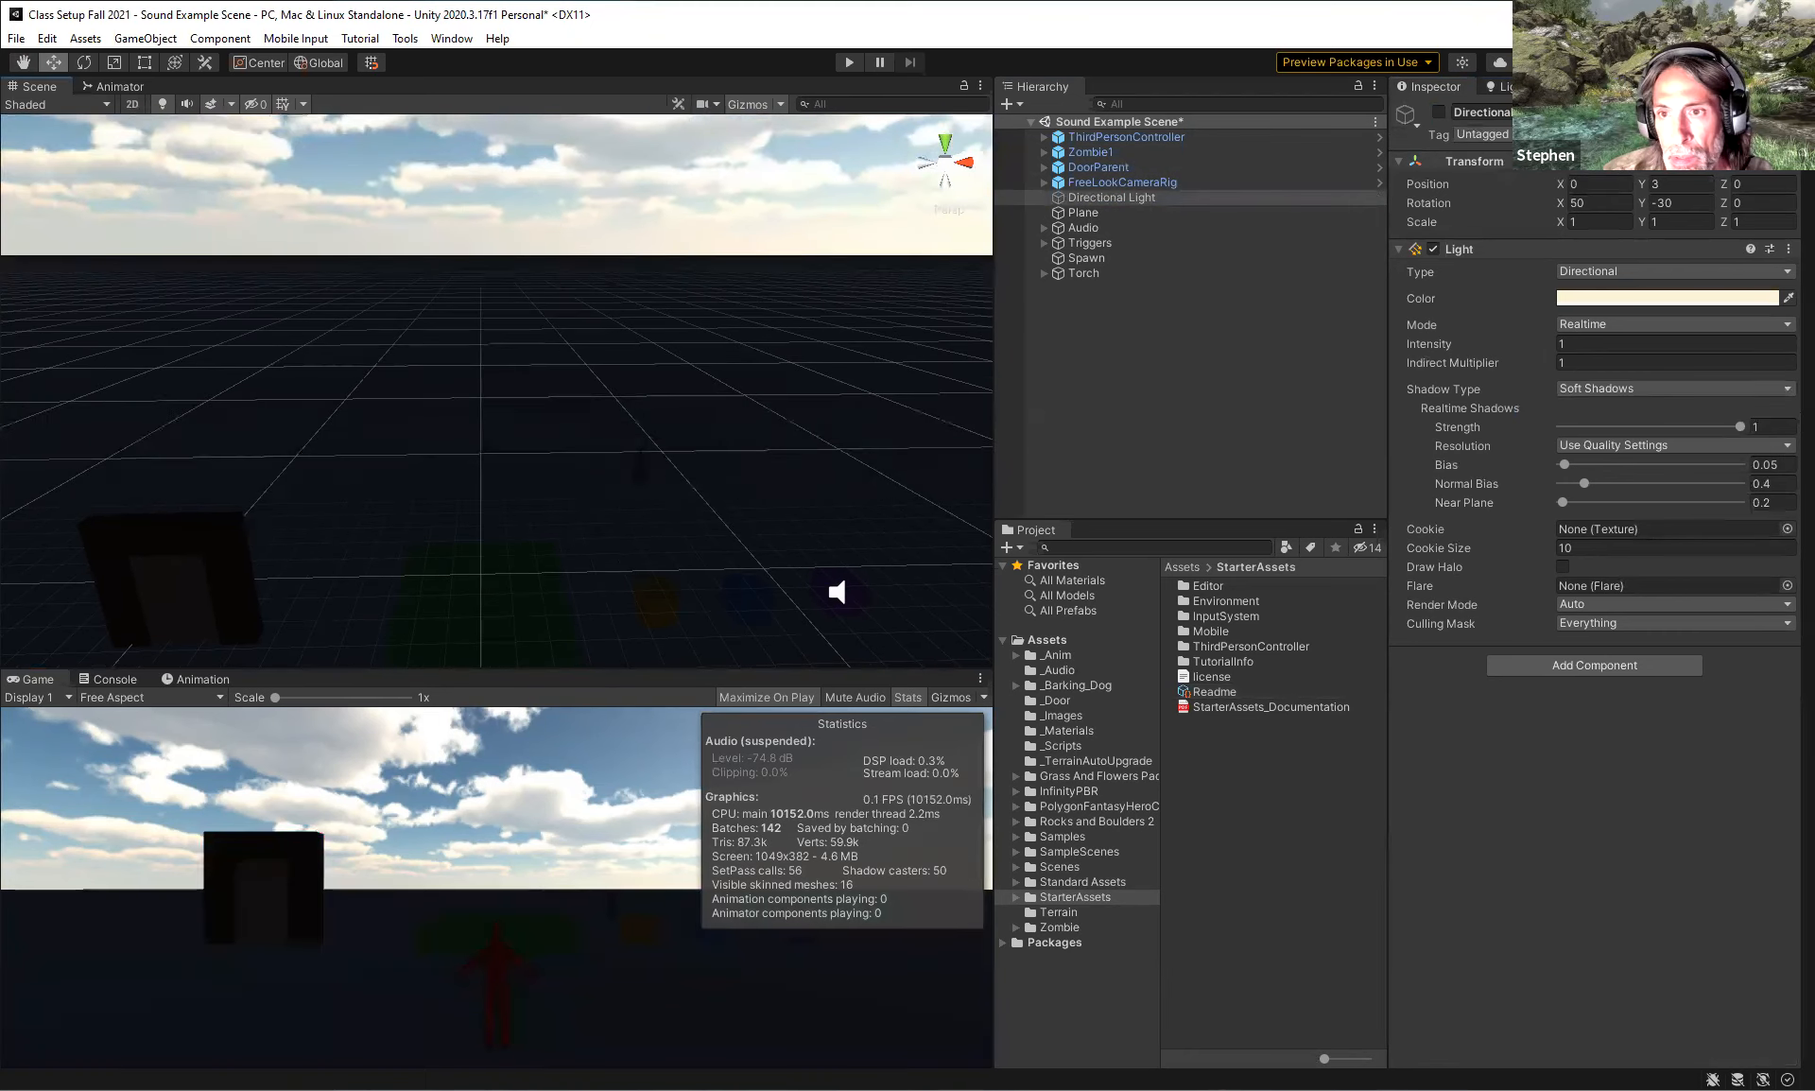
# Change the scene's skybox material to Default-Skybox in the environment lighting settings.
pyautogui.click(1501, 86)
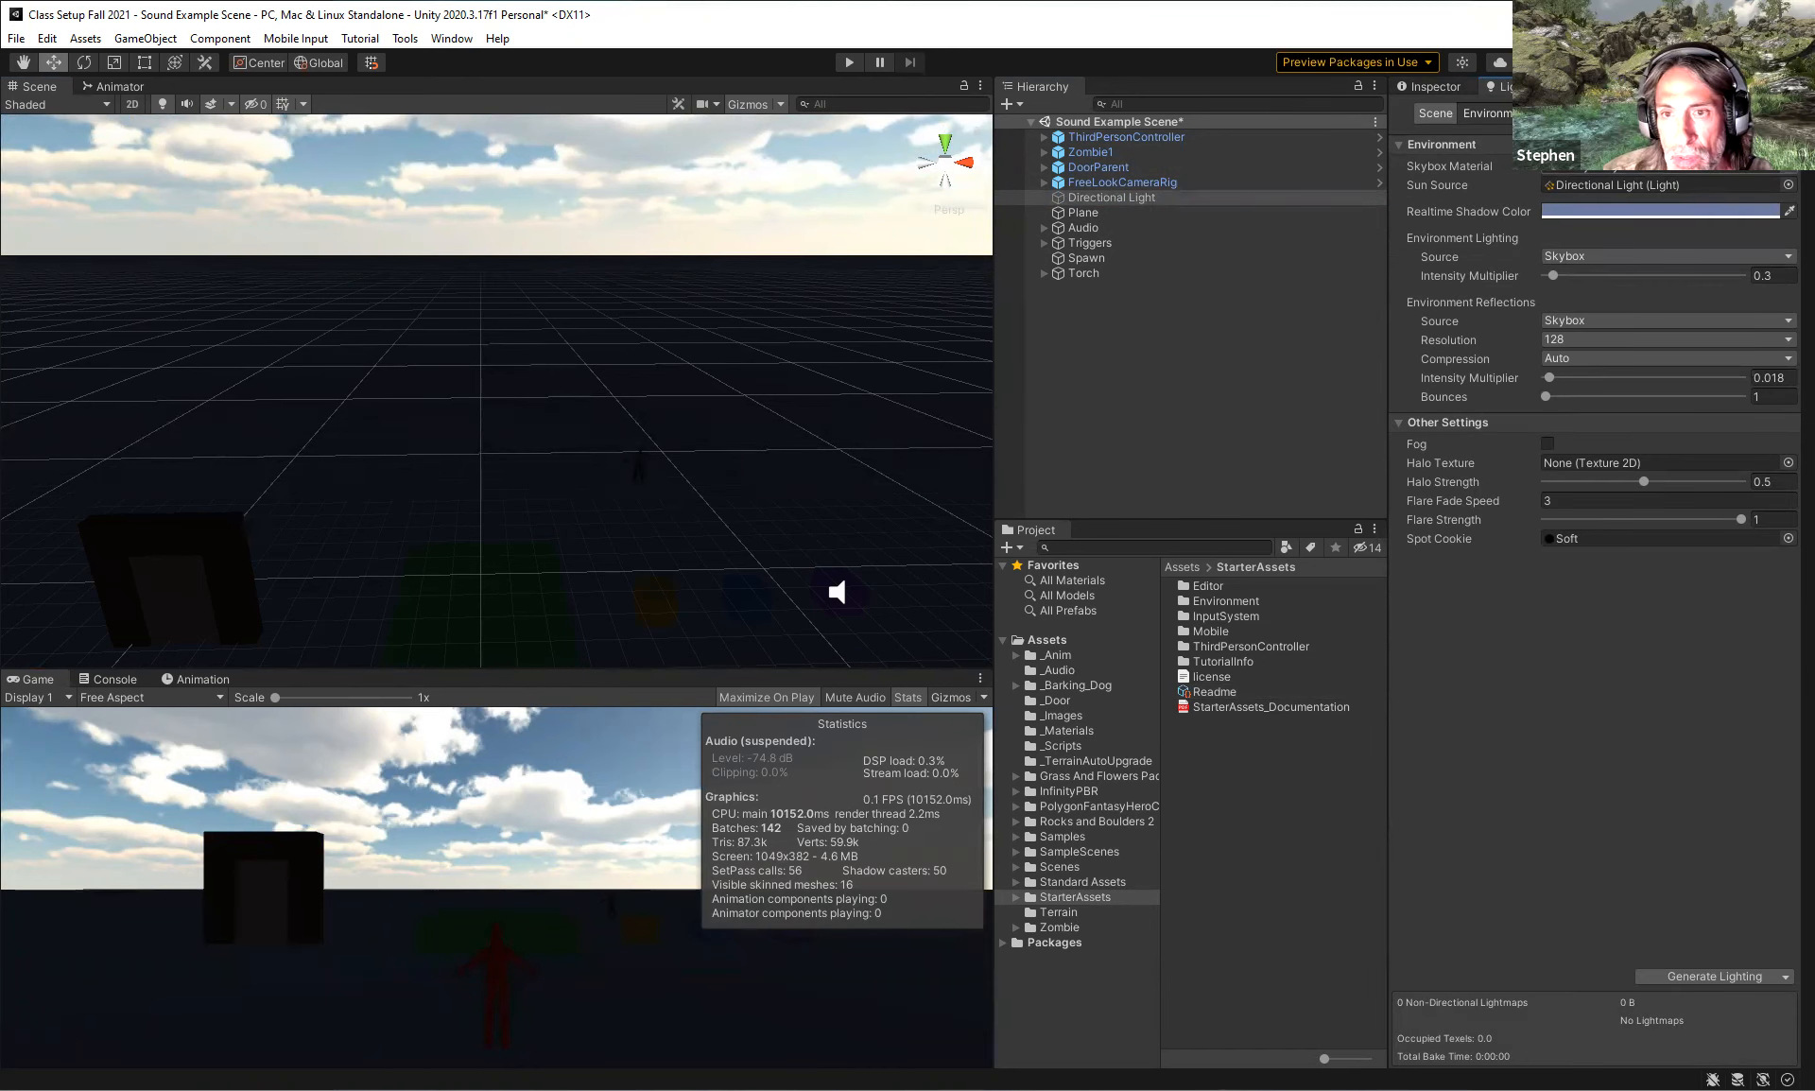
pyautogui.click(1788, 166)
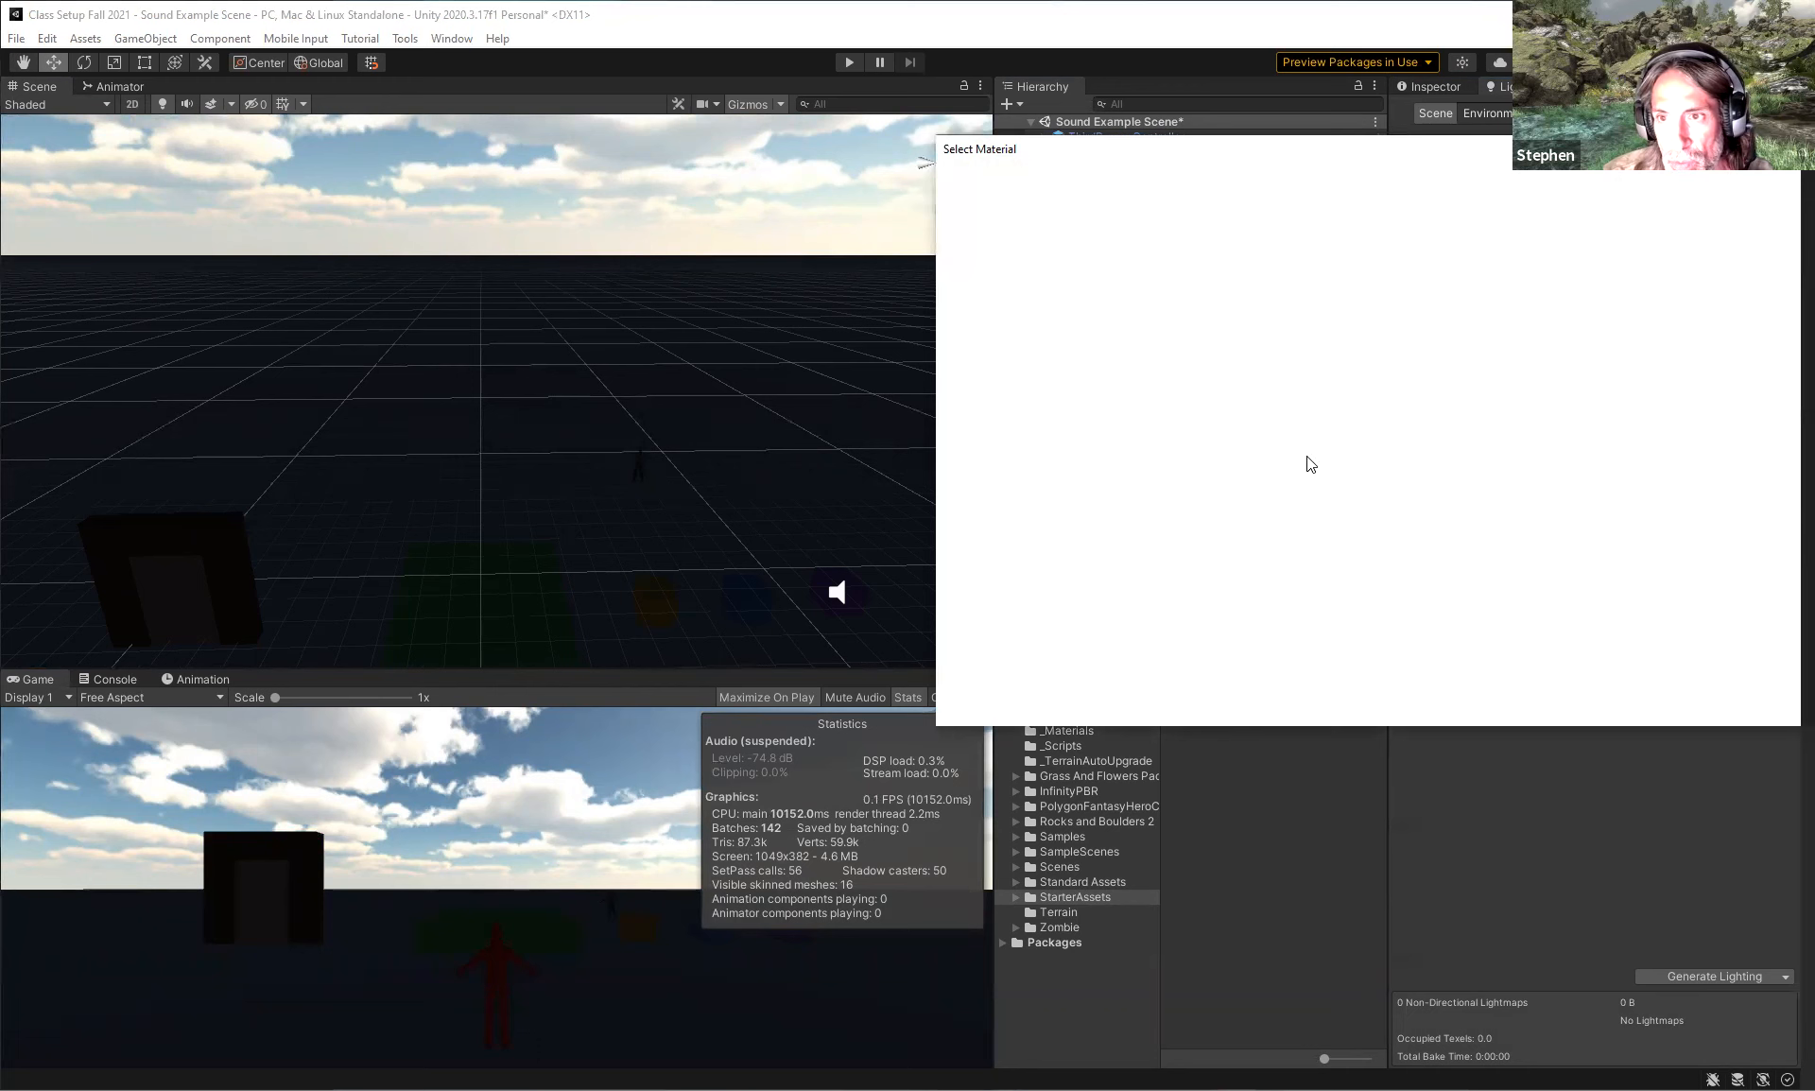
pyautogui.scroll(-10, 1307, 457)
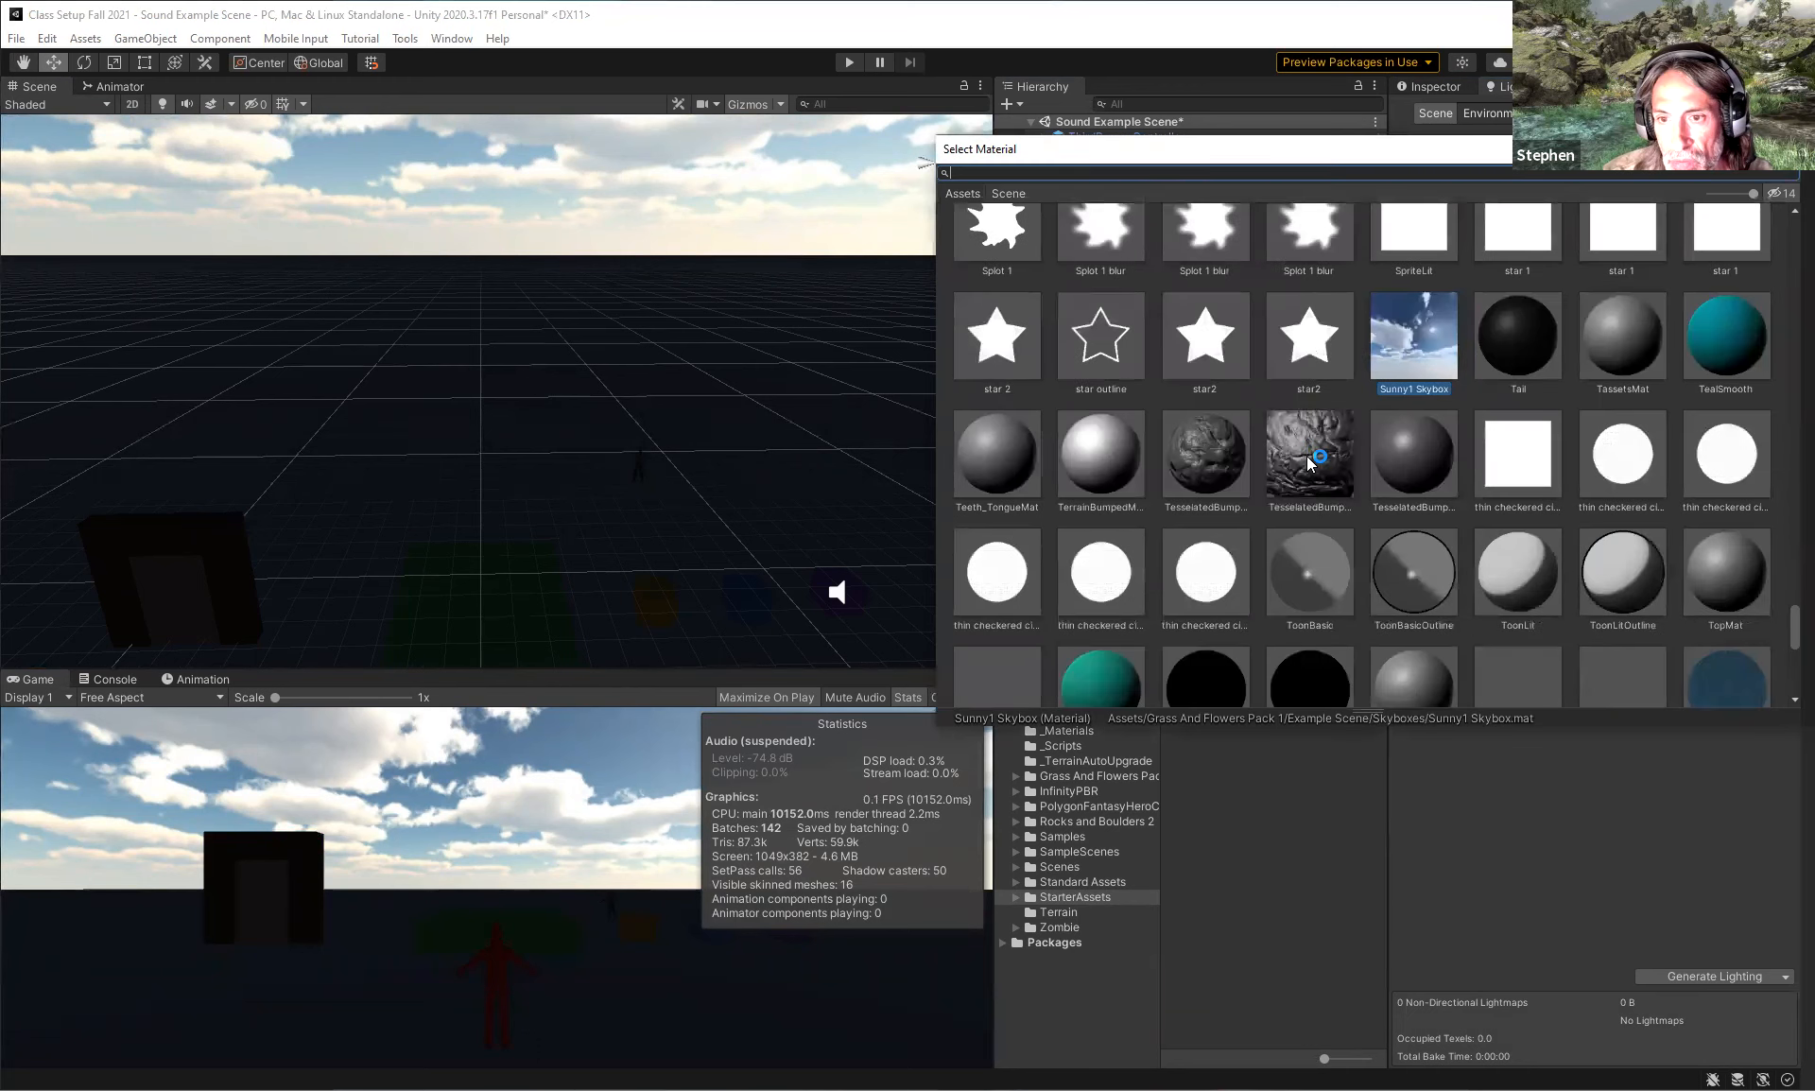
pyautogui.scroll(-3, 1306, 456)
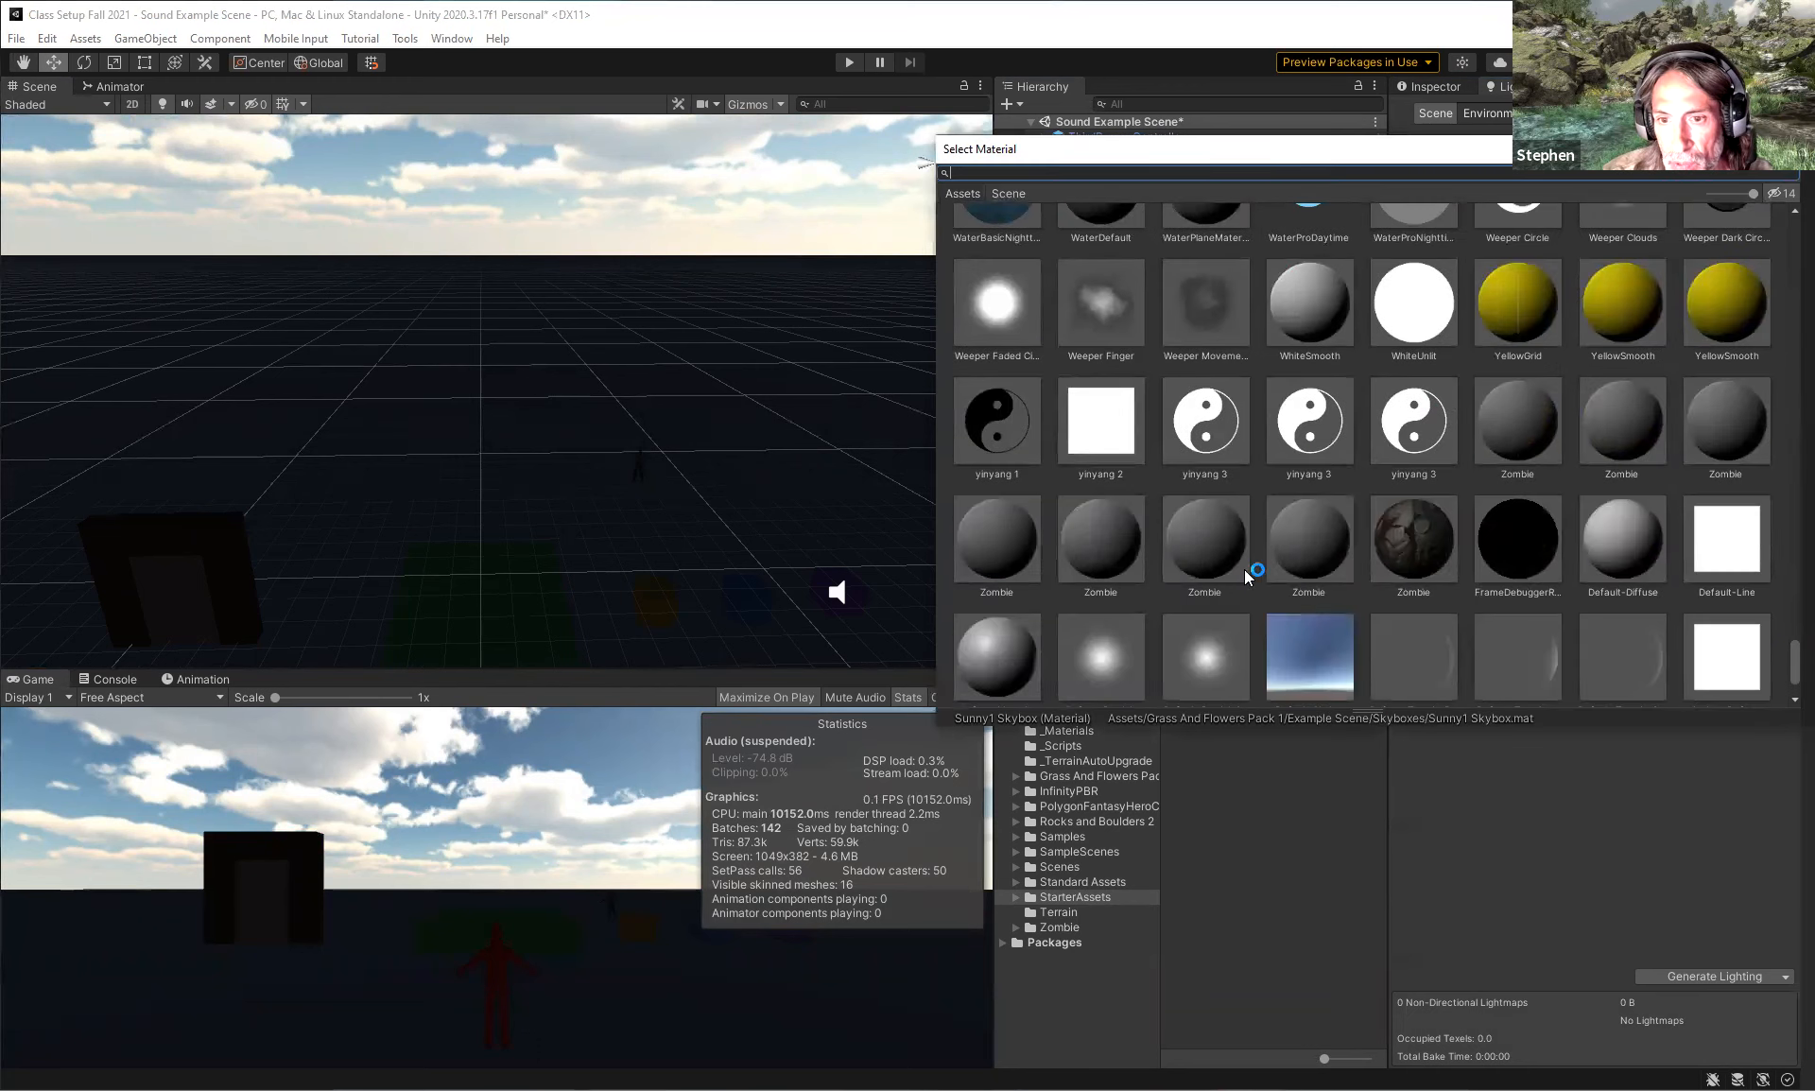
pyautogui.click(1297, 633)
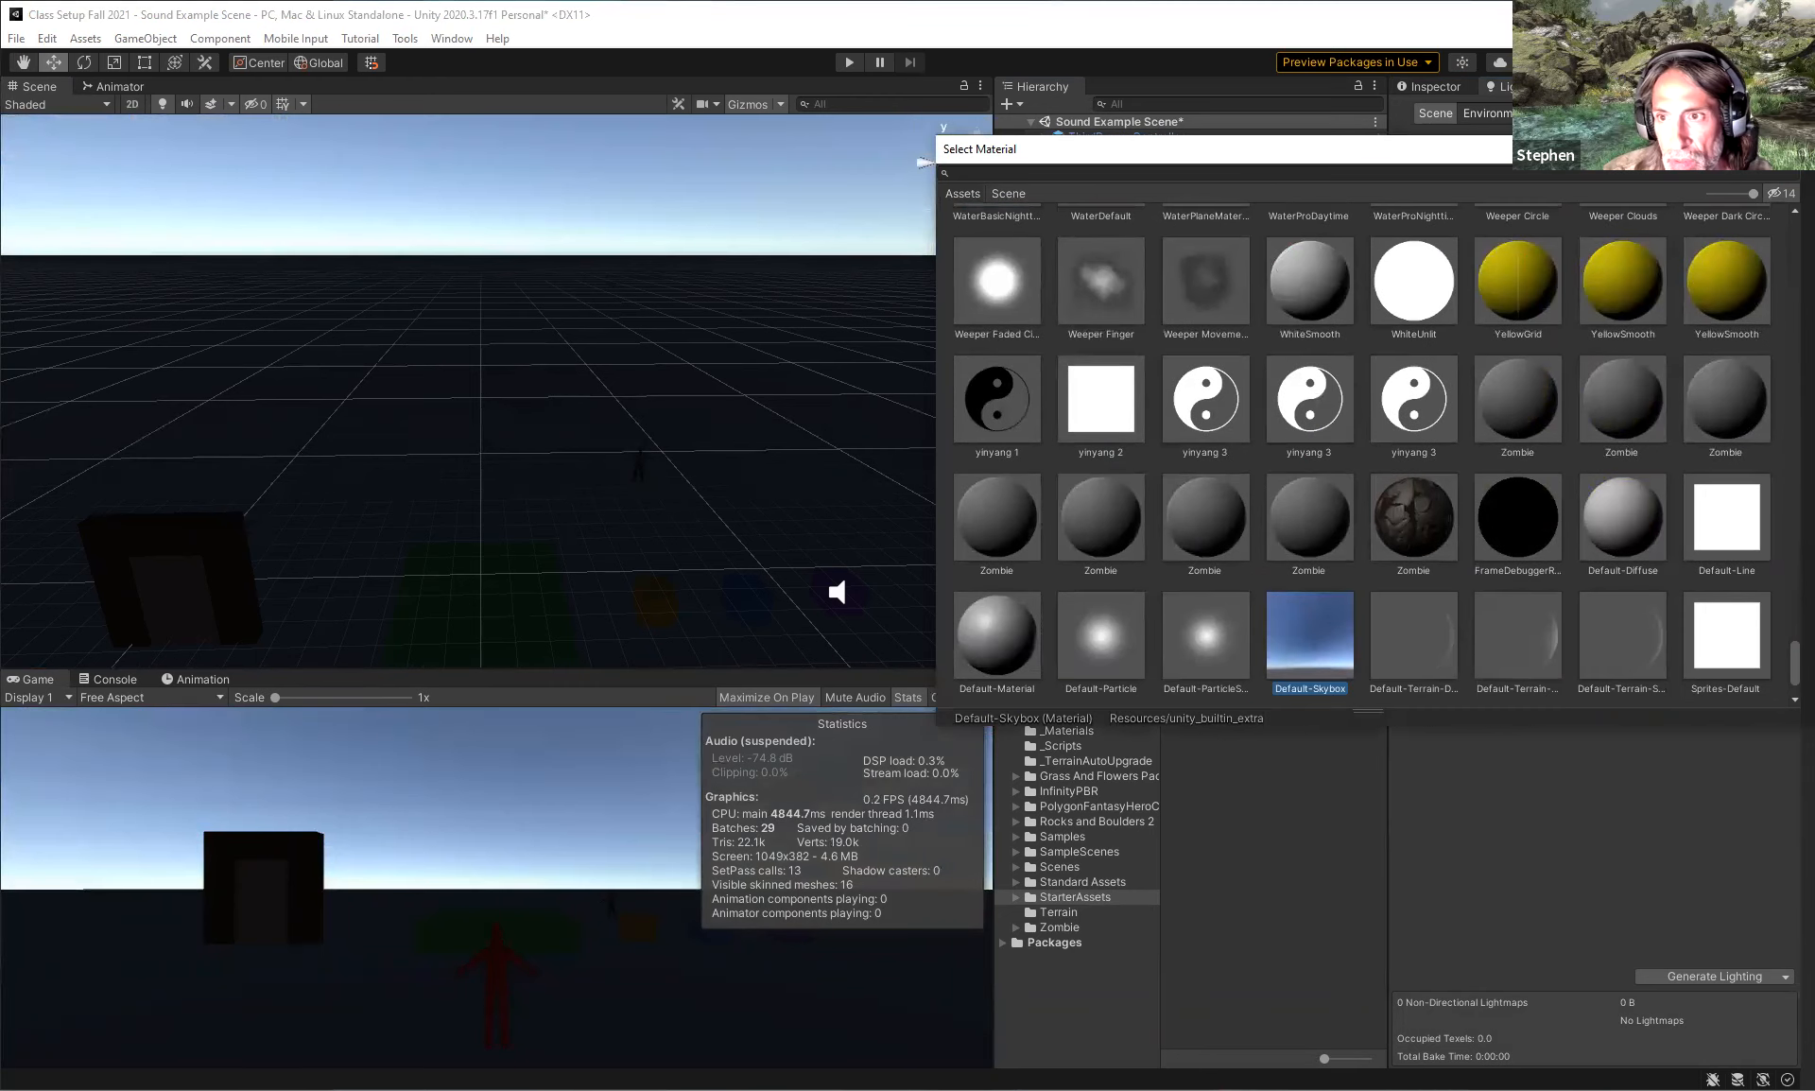
pyautogui.doubleClick(1297, 633)
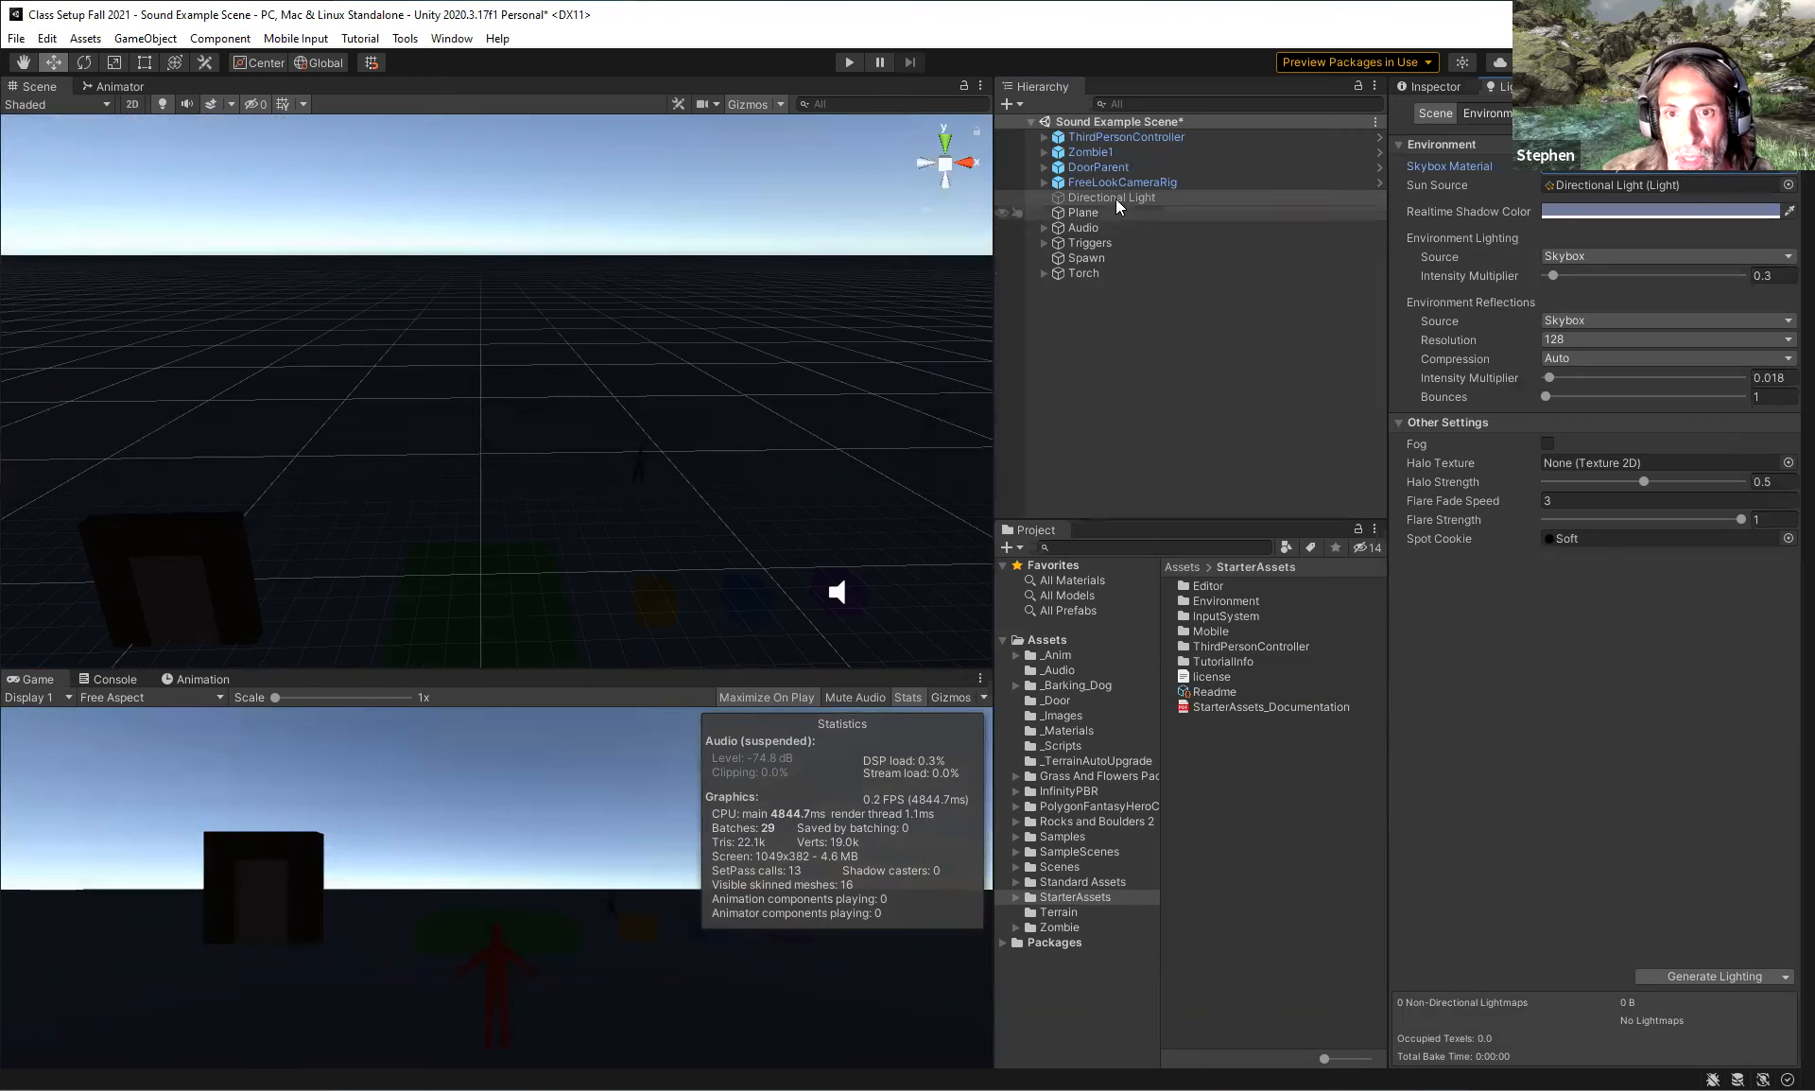
# Re-enable the Directional Light and reduce its intensity to 0.03.
pyautogui.click(1131, 195)
pyautogui.click(1433, 86)
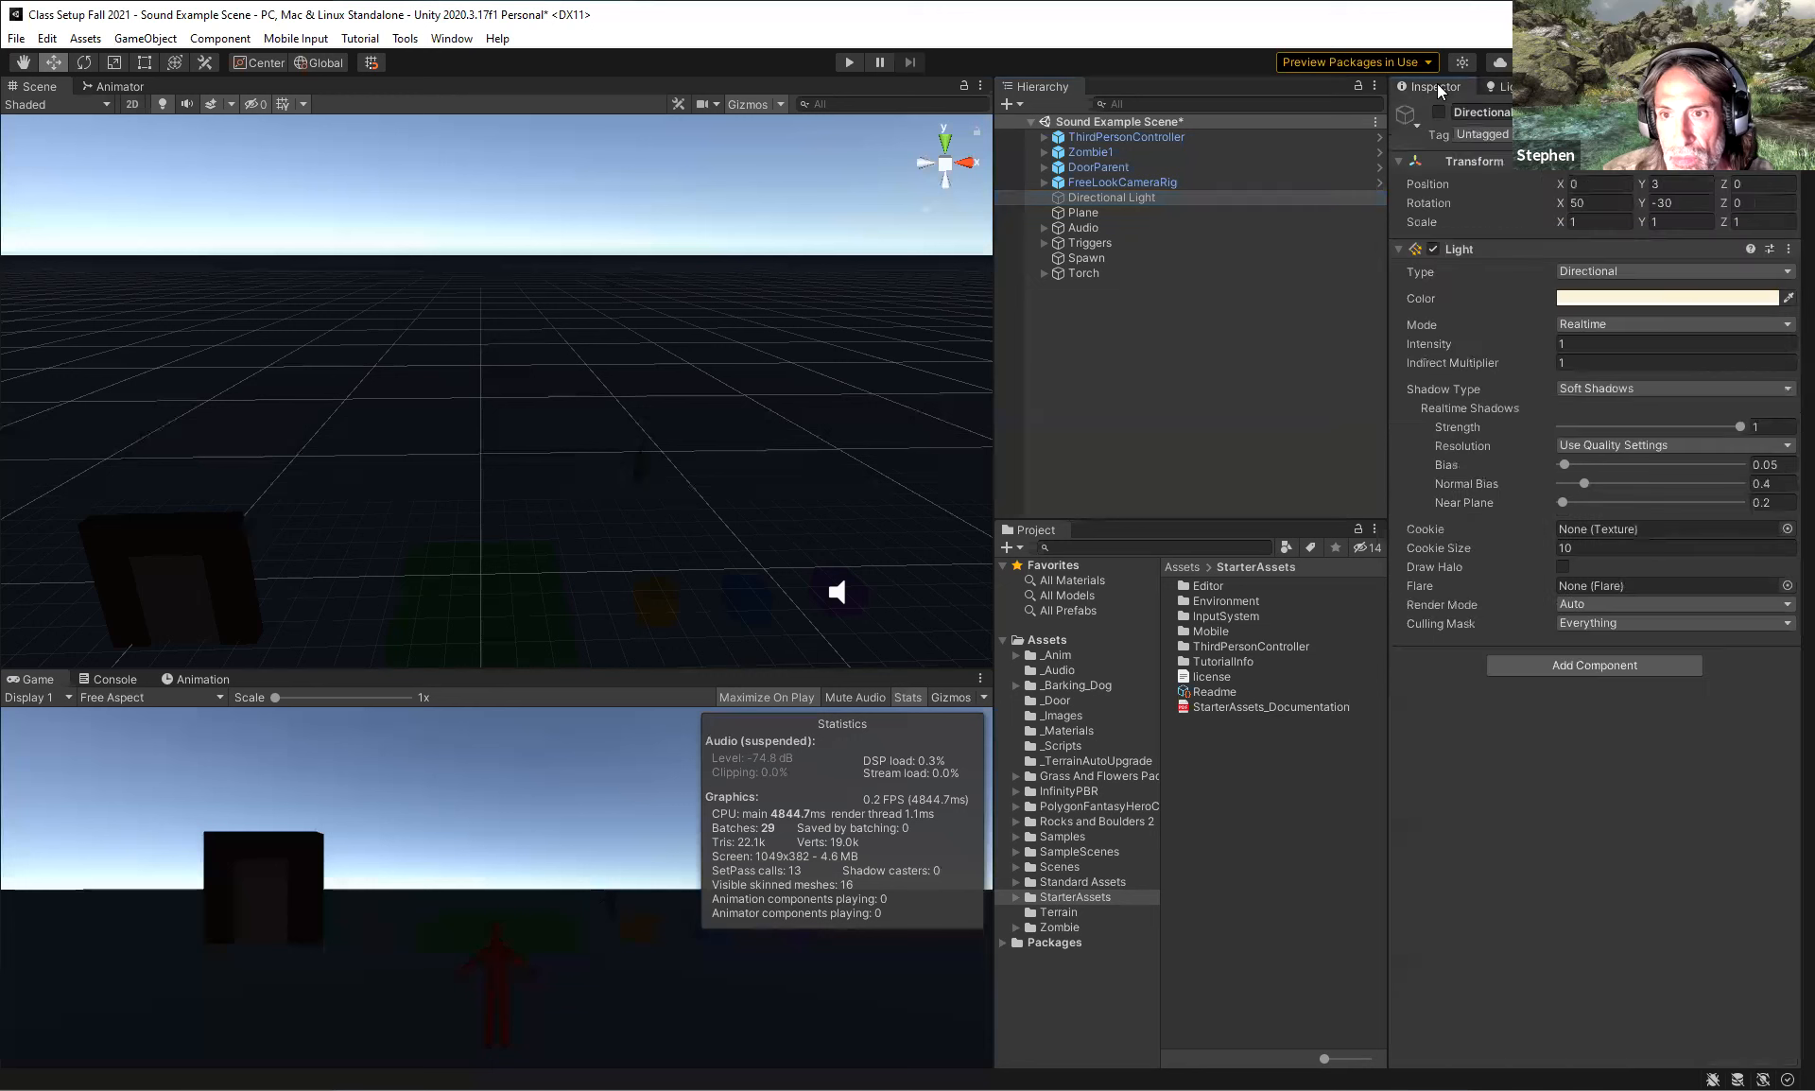
pyautogui.click(1439, 113)
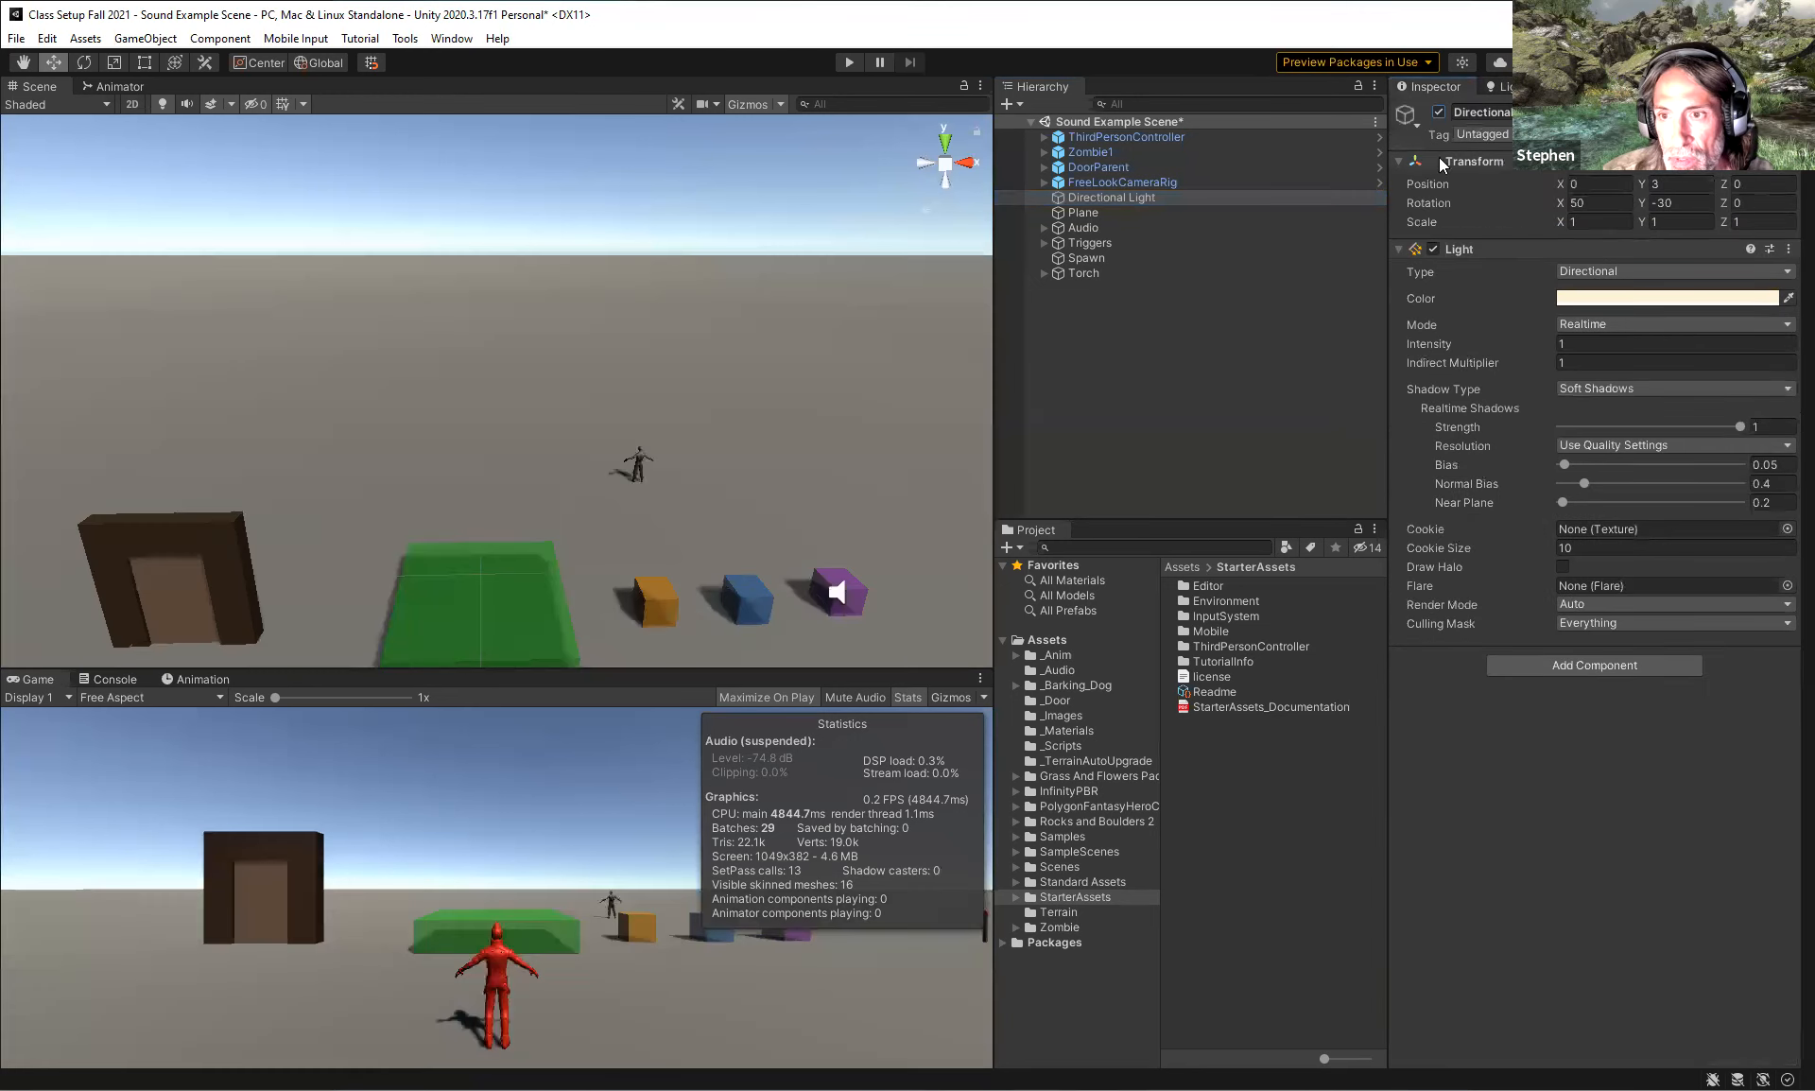
pyautogui.doubleClick(1570, 345)
pyautogui.write('0.09')
pyautogui.press('Return')
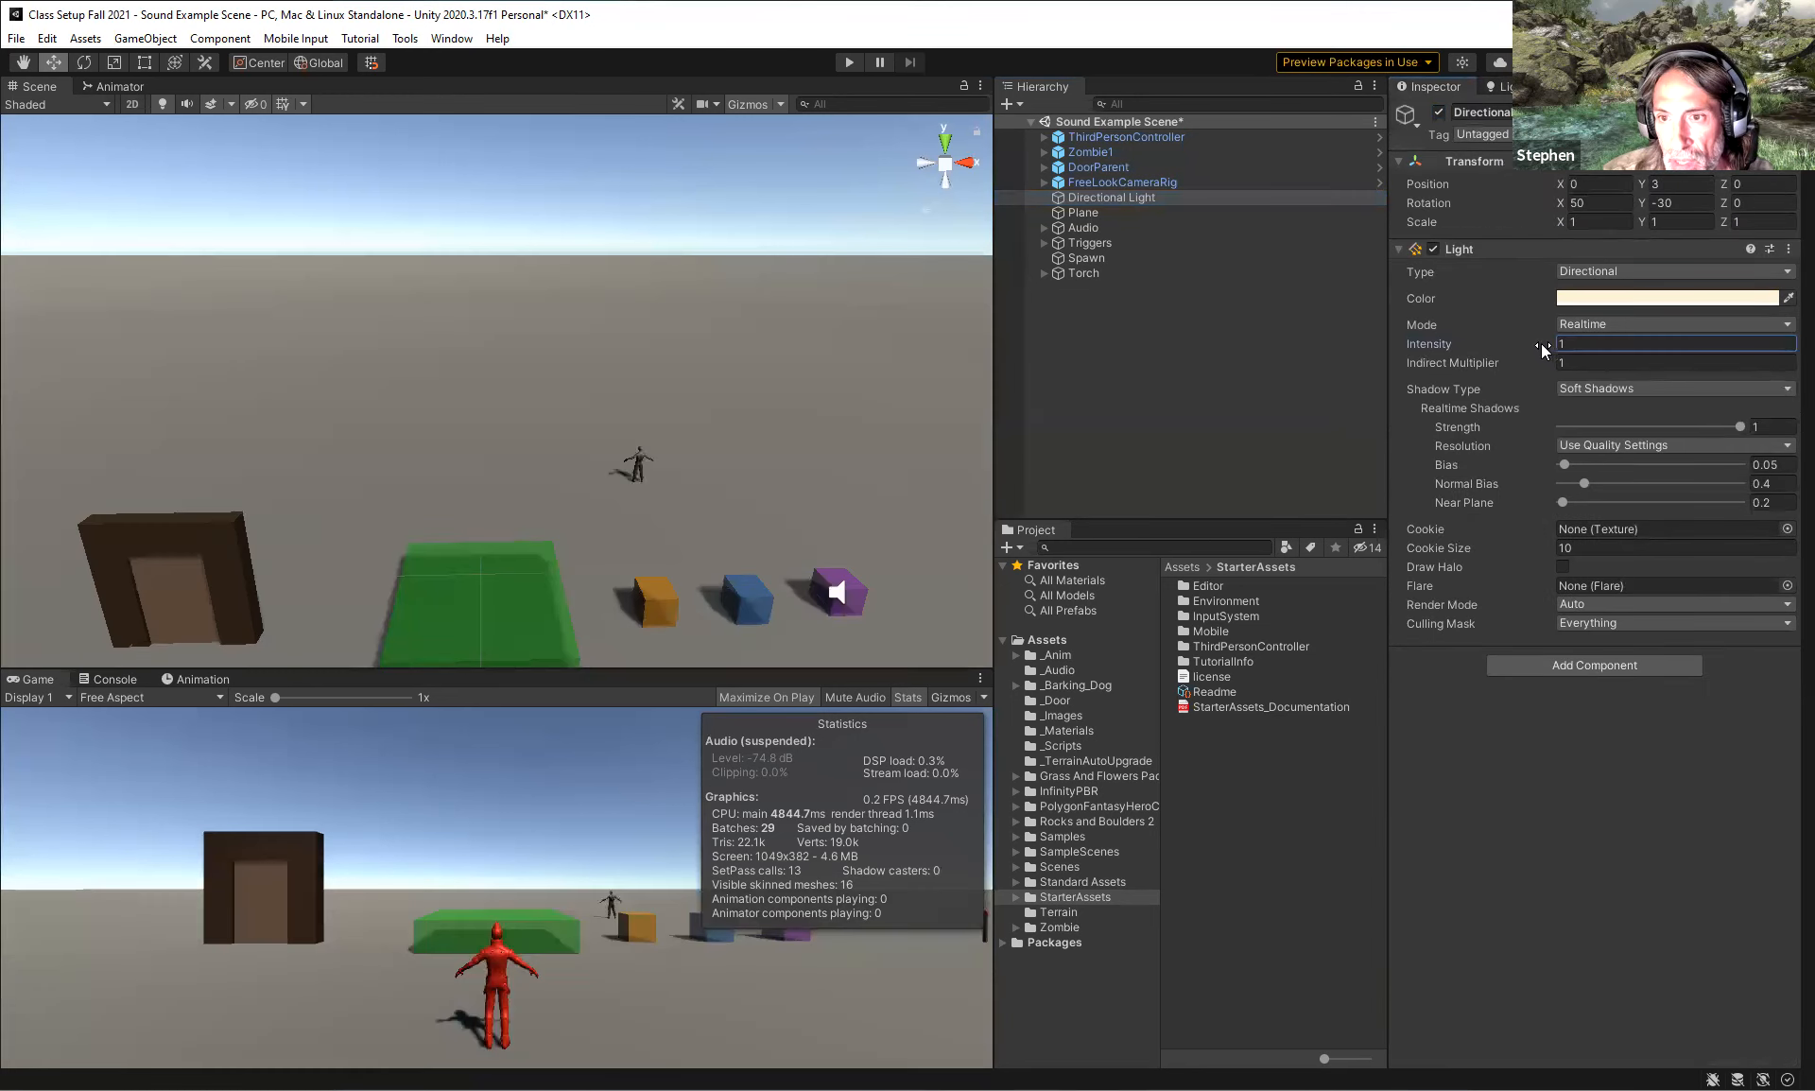
pyautogui.moveTo(1515, 351); pyautogui.dragTo(1512, 351)
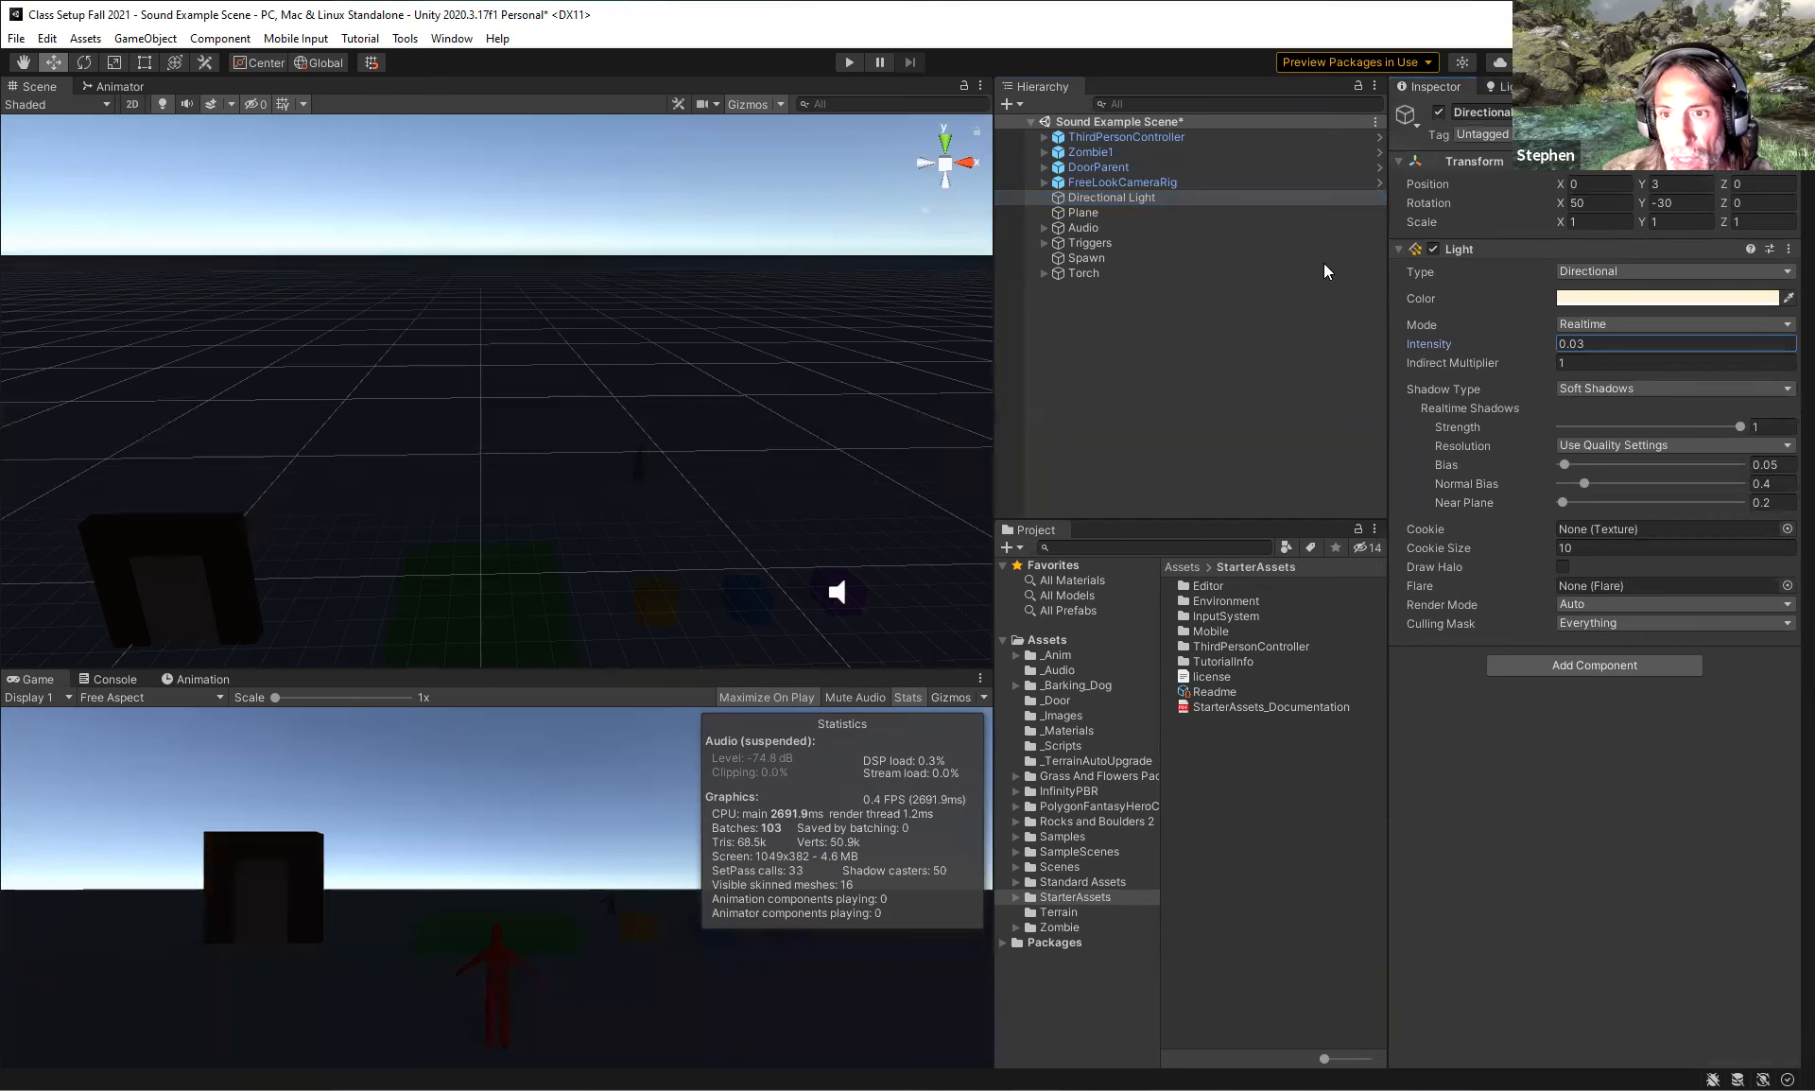
# Rotate the Directional Light to about -9.8 on X for a dark sunset sky.
pyautogui.moveTo(1559, 202); pyautogui.dragTo(285, 295)
pyautogui.keyDown('alt'); pyautogui.moveTo(539, 365); pyautogui.dragTo(690, 341); pyautogui.keyUp('alt')
pyautogui.moveTo(1558, 202); pyautogui.dragTo(1473, 208)
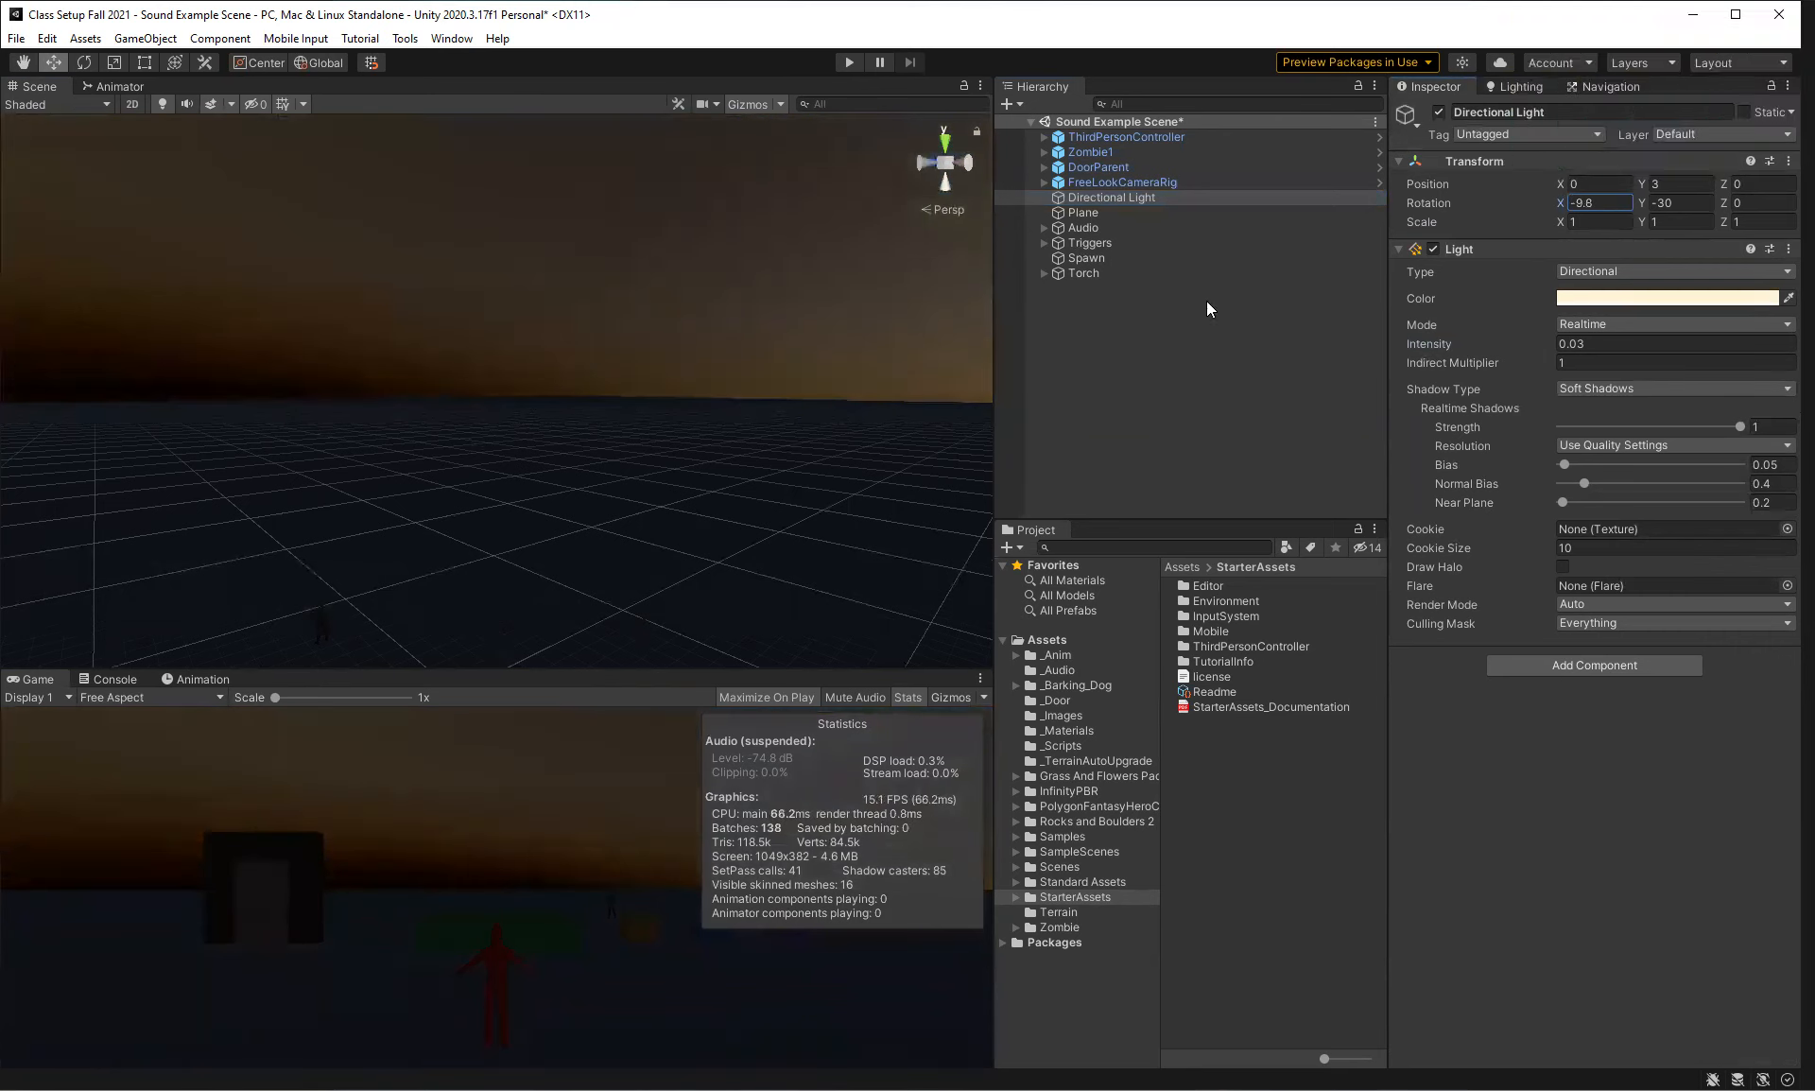
# Add a new point light to the scene at the root of the hierarchy.
pyautogui.keyDown('alt'); pyautogui.moveTo(788, 414); pyautogui.dragTo(576, 486); pyautogui.keyUp('alt')
pyautogui.click(1103, 333)
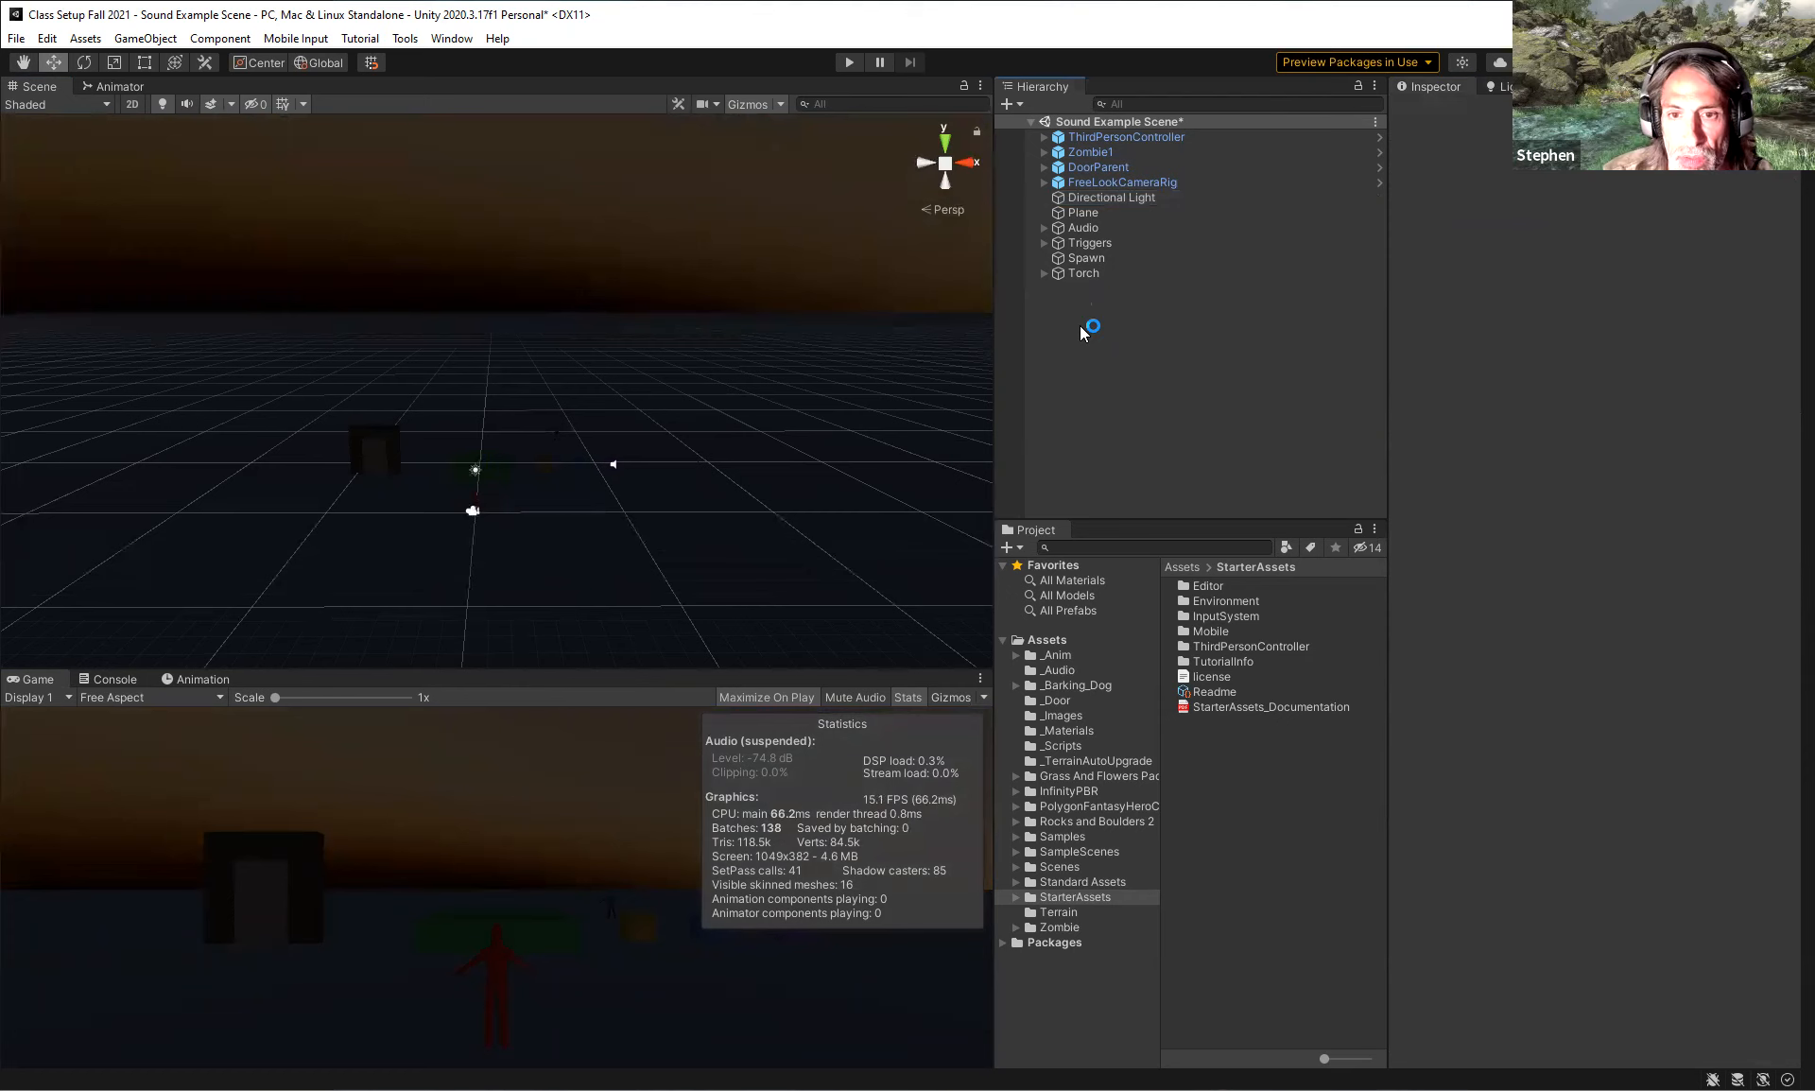
pyautogui.rightClick(1079, 325)
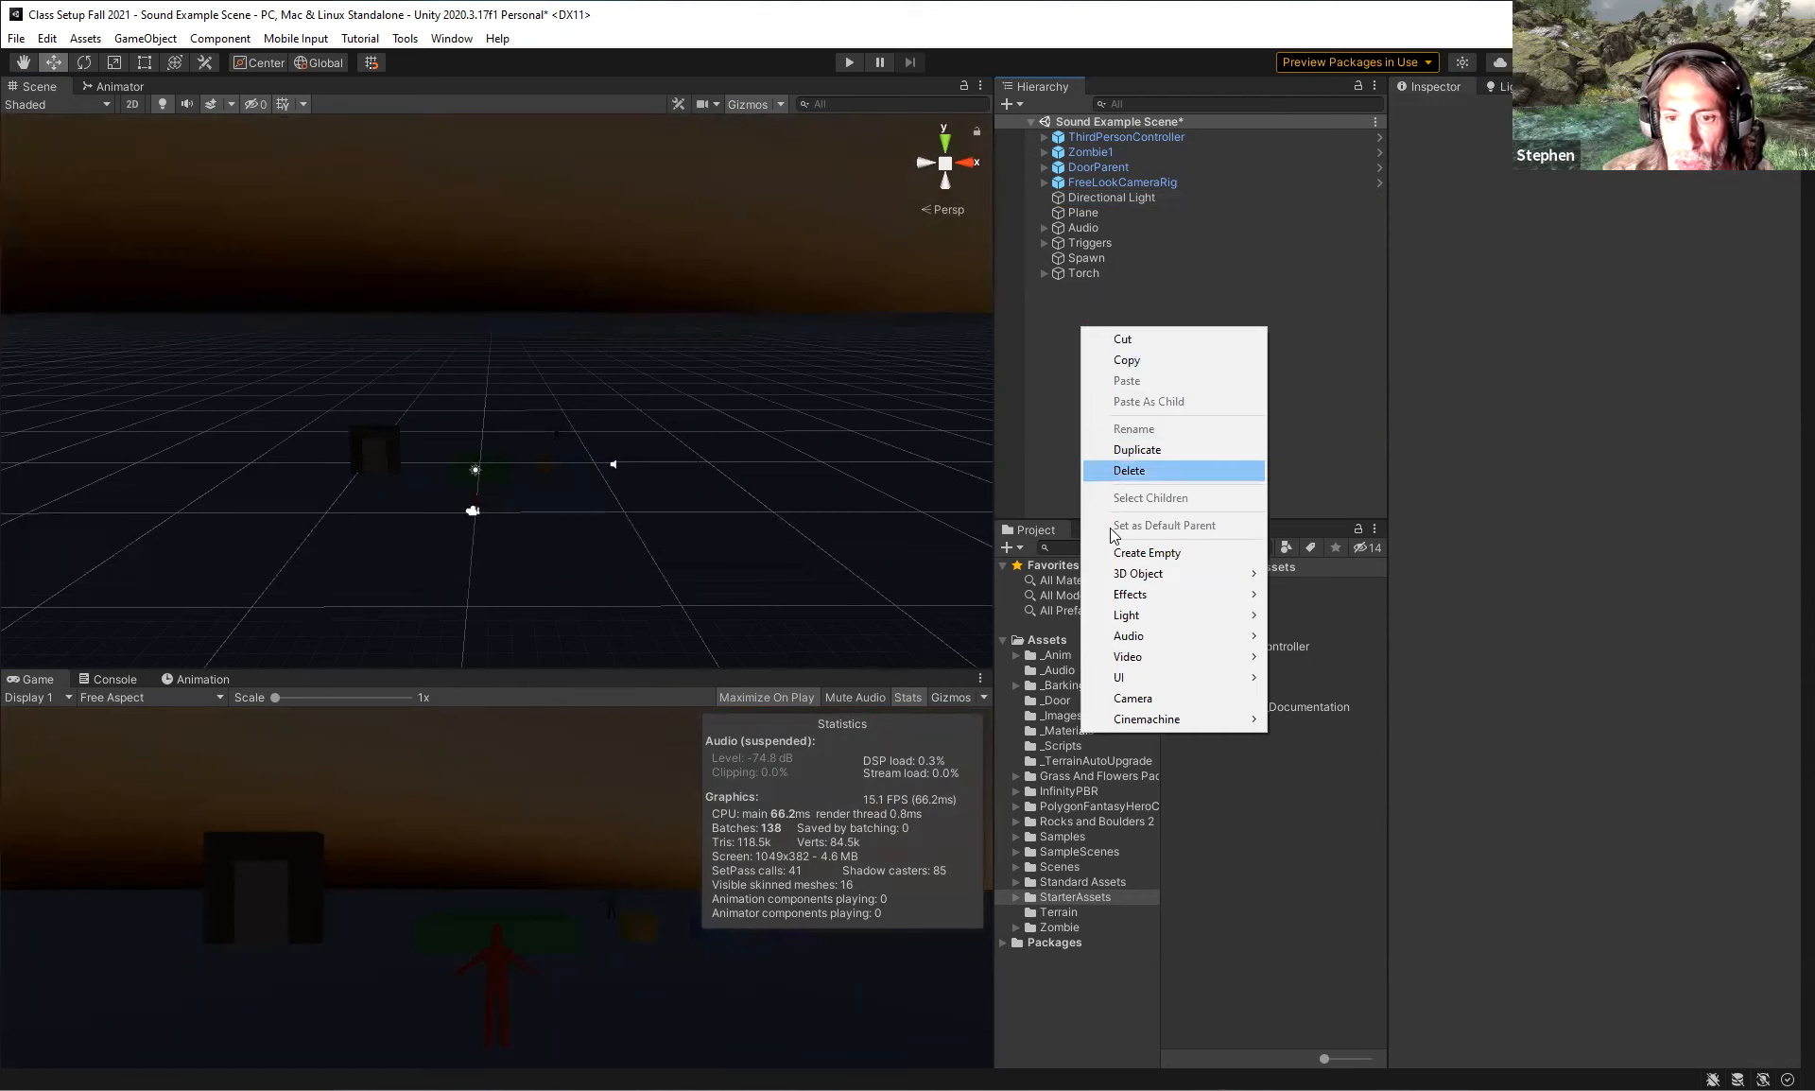
pyautogui.moveTo(1162, 616)
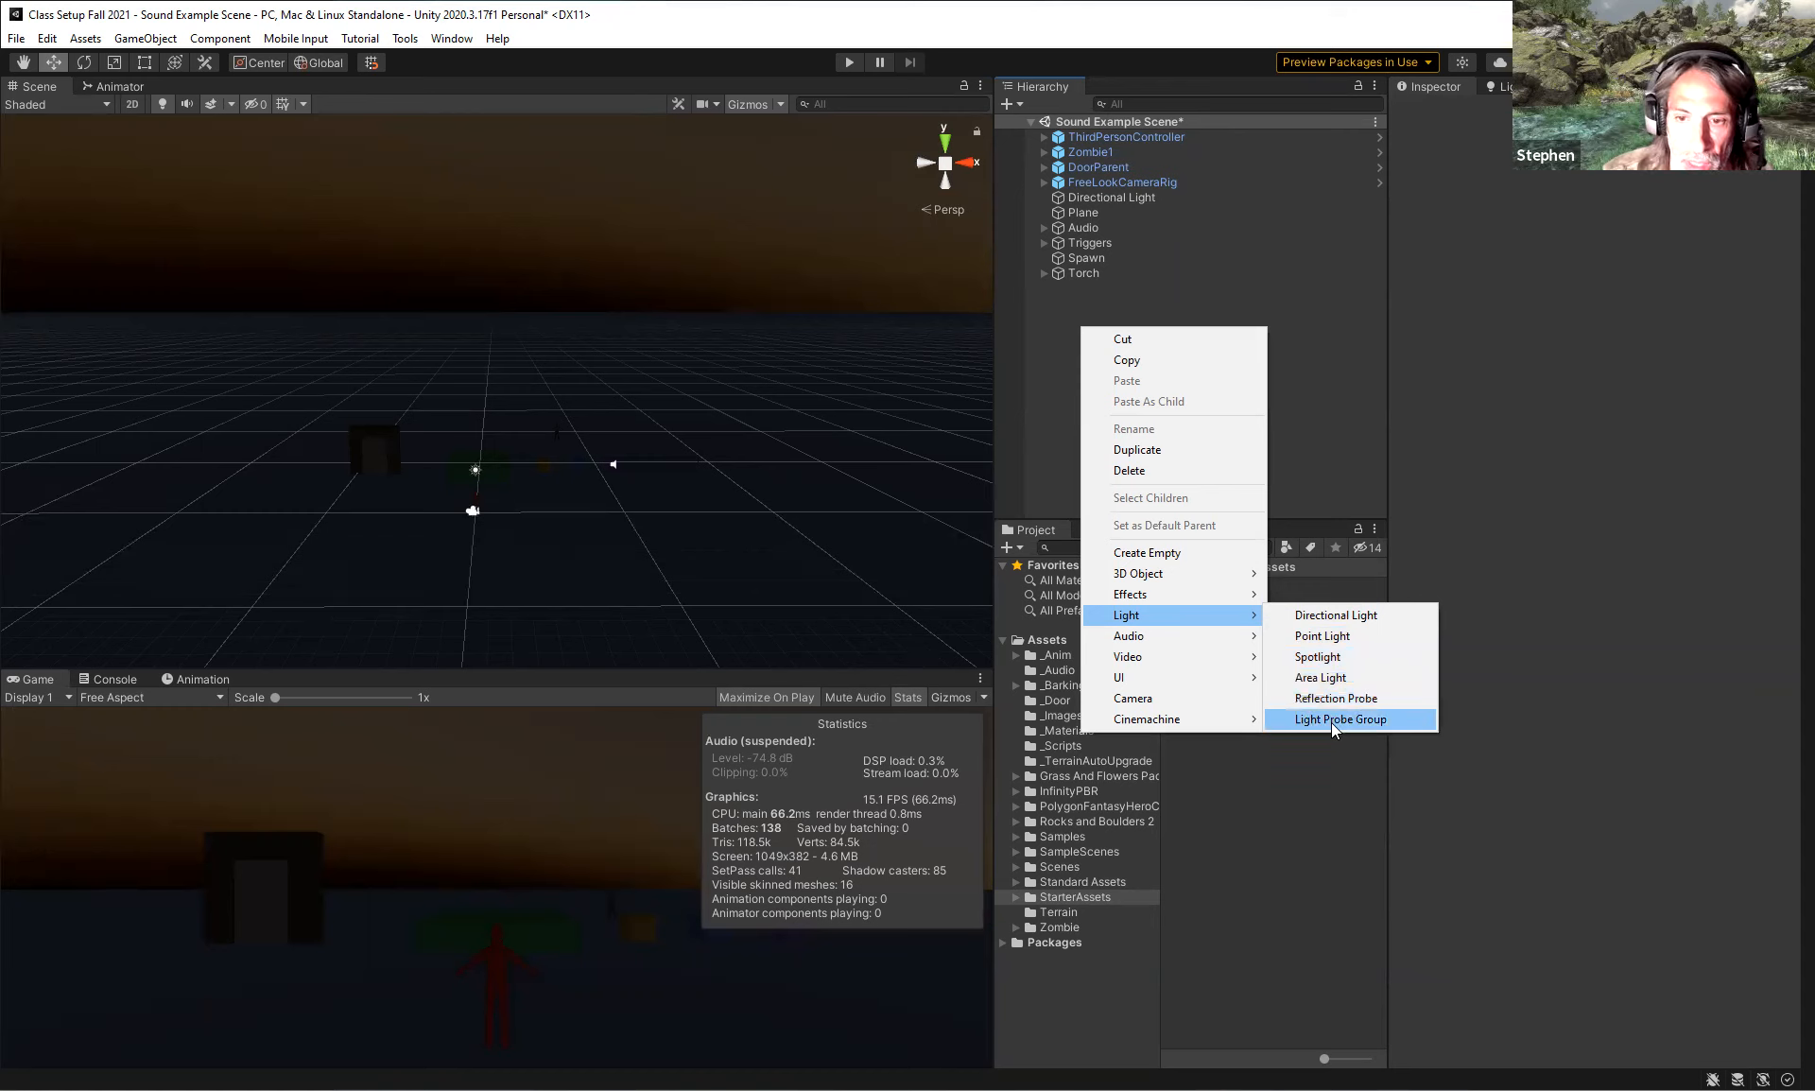
pyautogui.click(1323, 637)
# Move the point light in front of the doorway, to about X -7.2, Y 2.45, Z 4.32.
pyautogui.scroll(13, 584, 449)
pyautogui.moveTo(575, 498); pyautogui.dragTo(473, 269, button='right')
pyautogui.moveTo(463, 257); pyautogui.dragTo(465, 371)
pyautogui.moveTo(554, 437); pyautogui.dragTo(378, 448)
pyautogui.moveTo(317, 411); pyautogui.dragTo(236, 427, button='right')
pyautogui.moveTo(510, 364); pyautogui.dragTo(592, 393, button='middle')
pyautogui.moveTo(592, 393); pyautogui.dragTo(438, 359, button='right')
pyautogui.press('f')
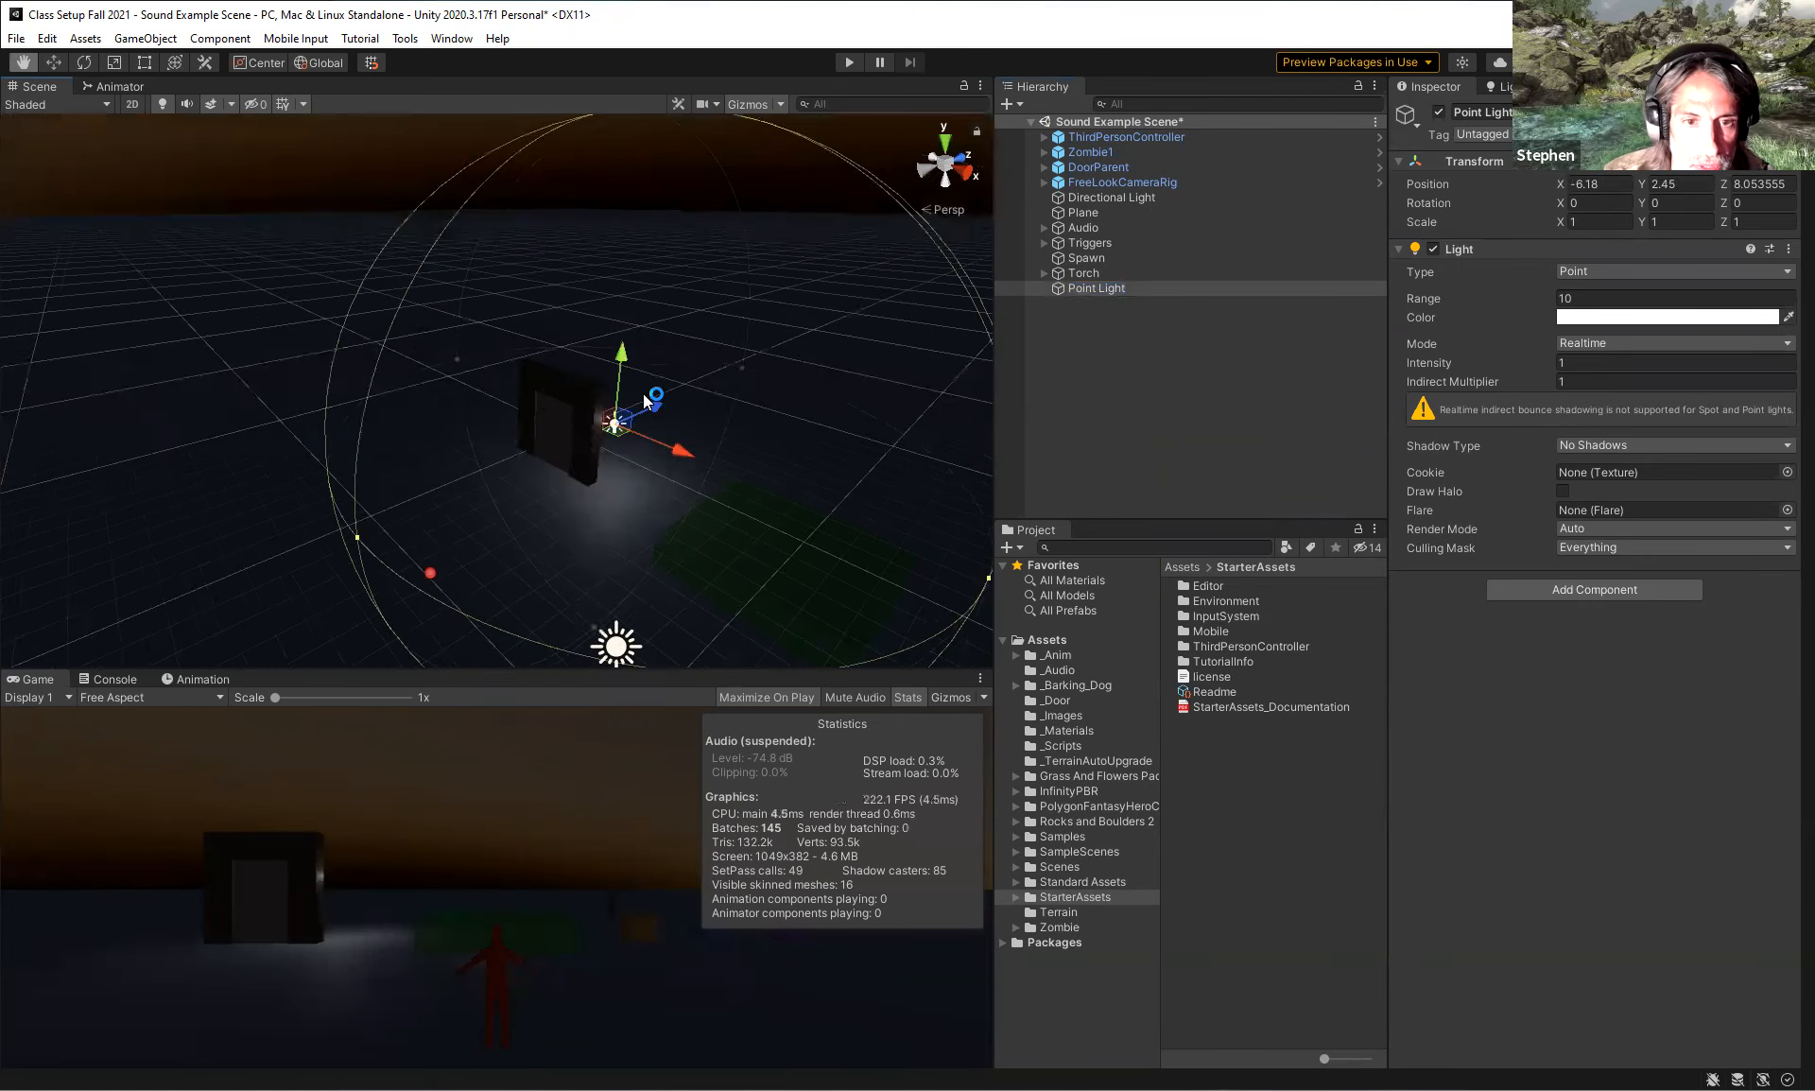
pyautogui.moveTo(639, 399); pyautogui.dragTo(557, 471)
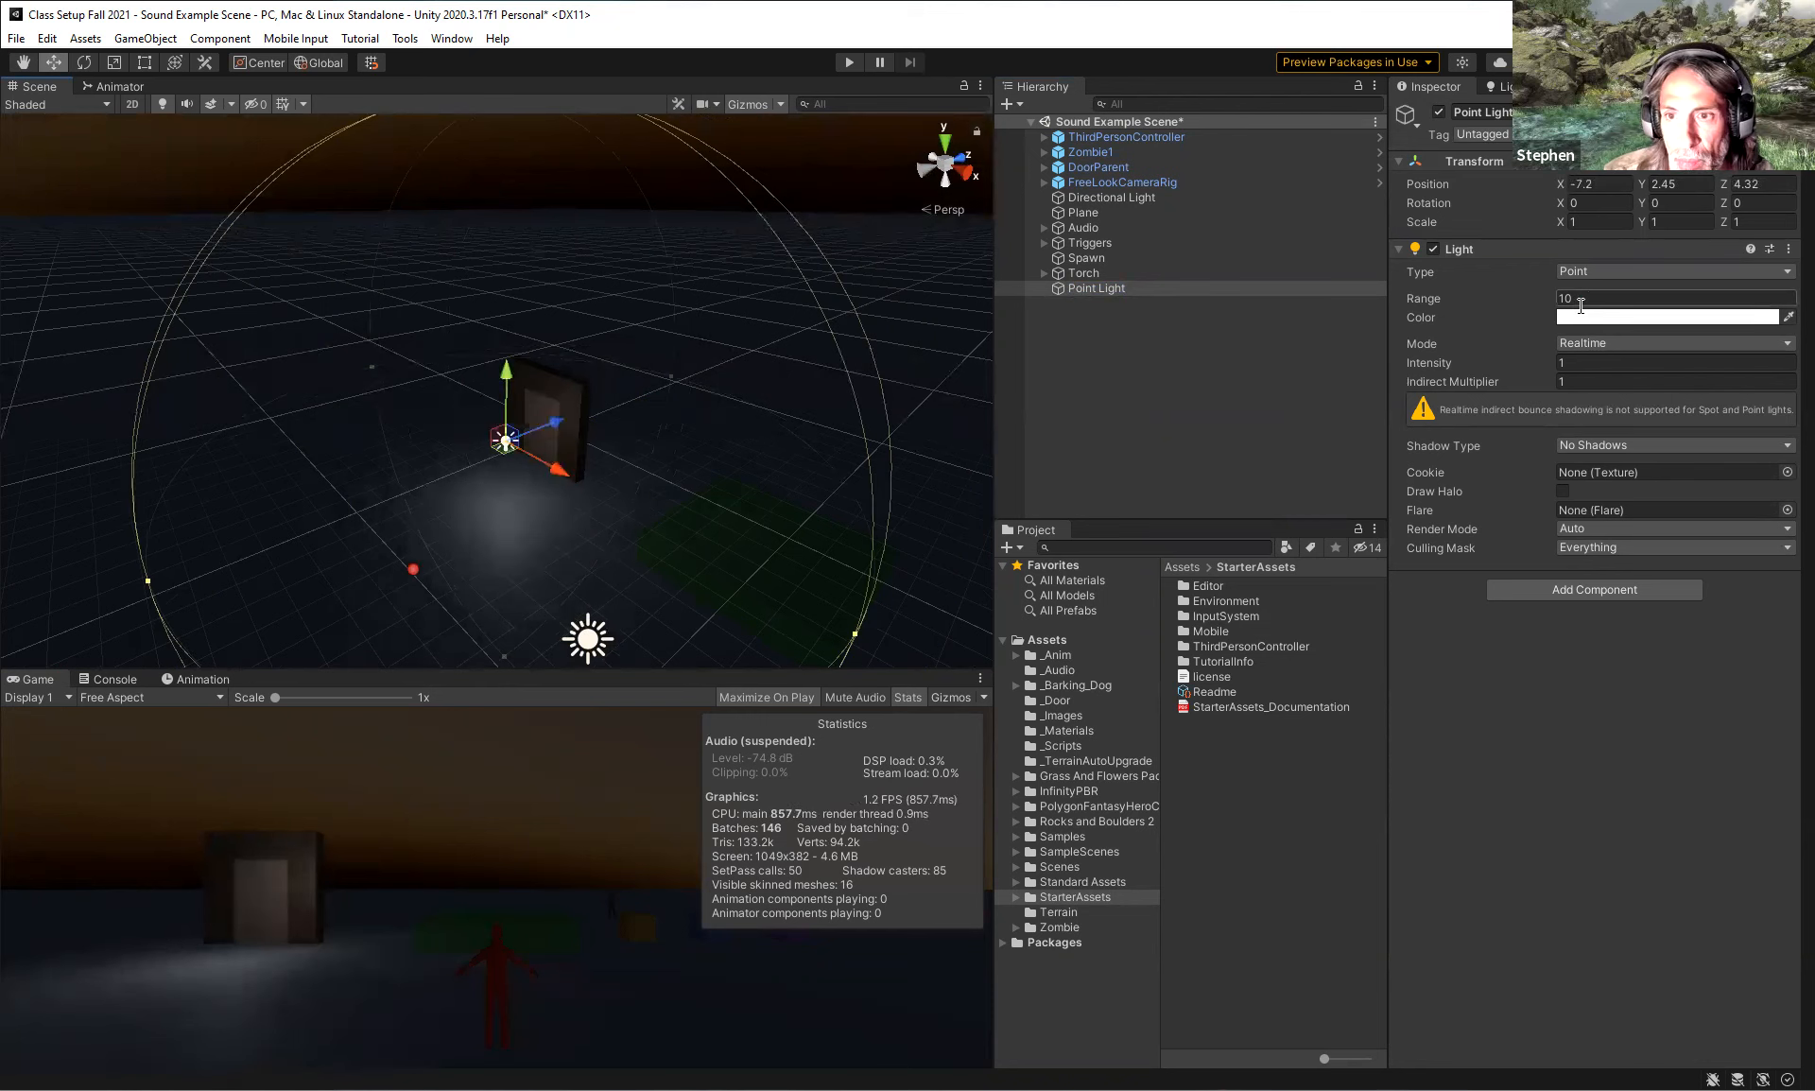
# Try ranges of 20 and 100 on the point light, keep 100, and disable the light object.
pyautogui.click(1571, 298)
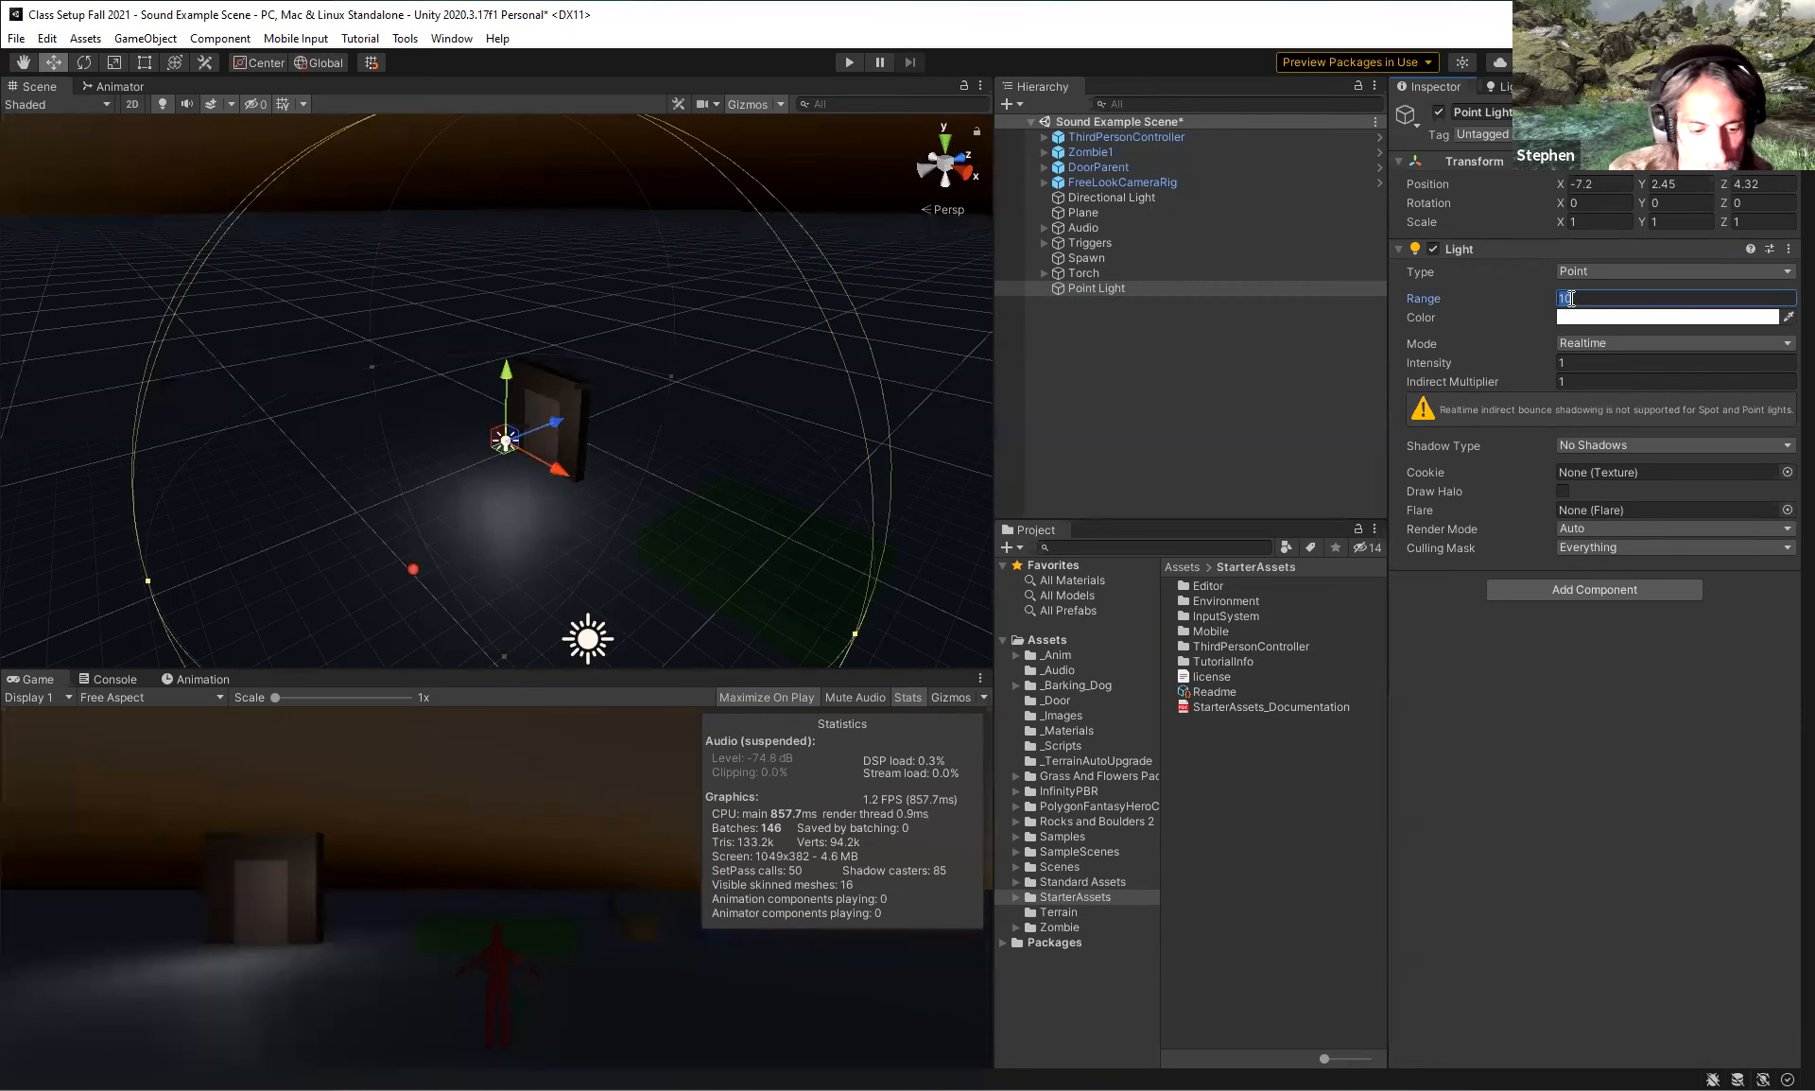
pyautogui.write('20')
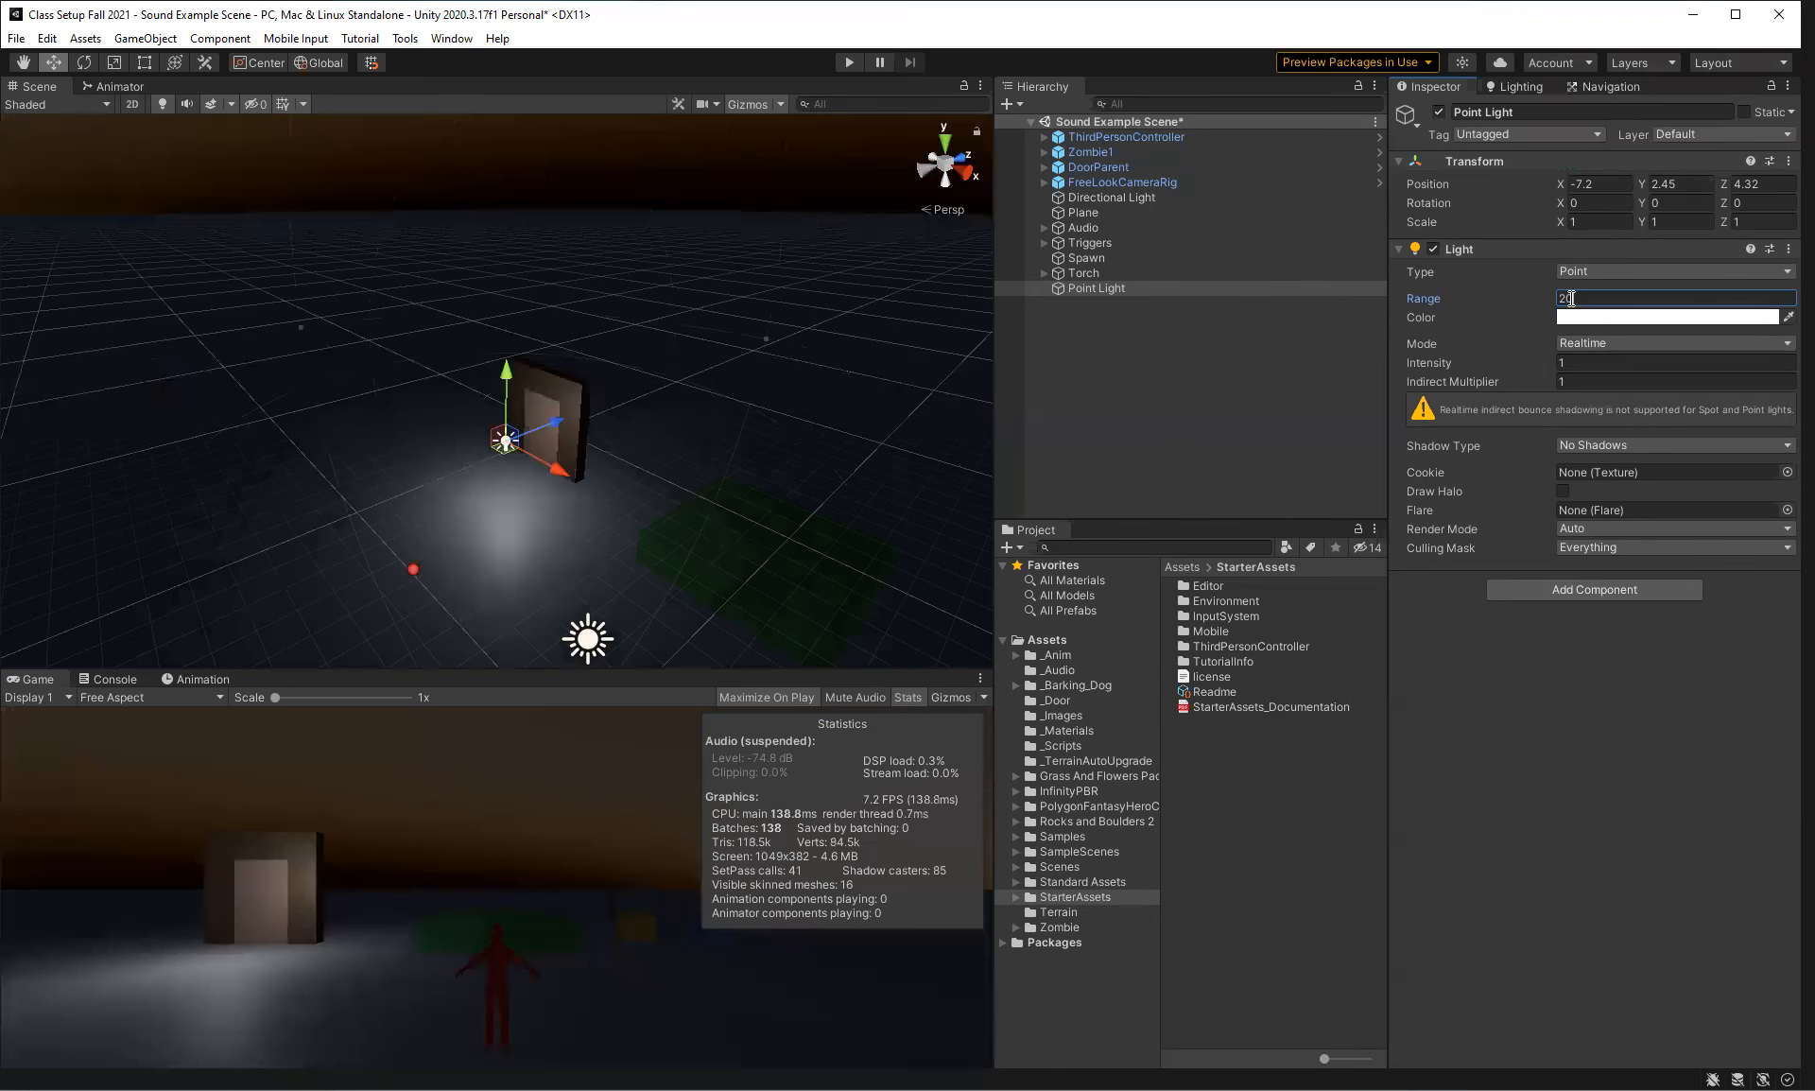
pyautogui.press('BackSpace')
pyautogui.press('BackSpace')
pyautogui.write('1')
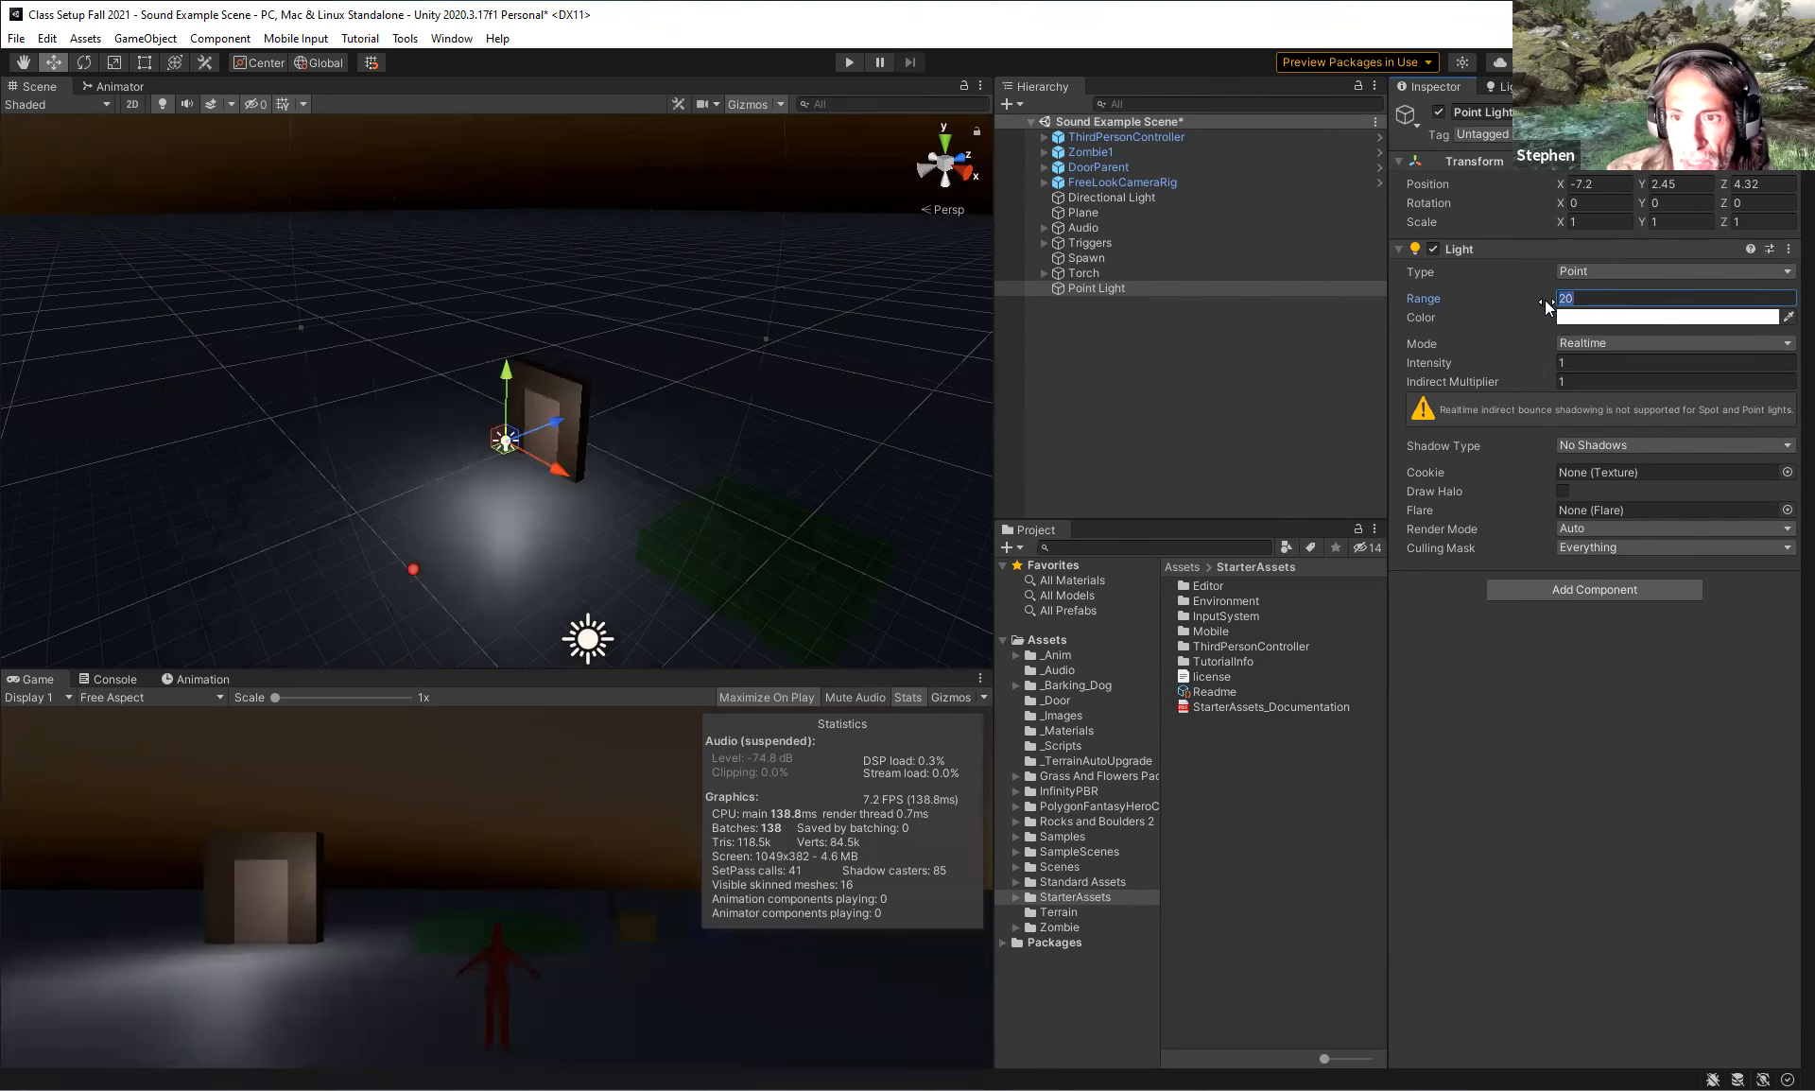
pyautogui.write('00')
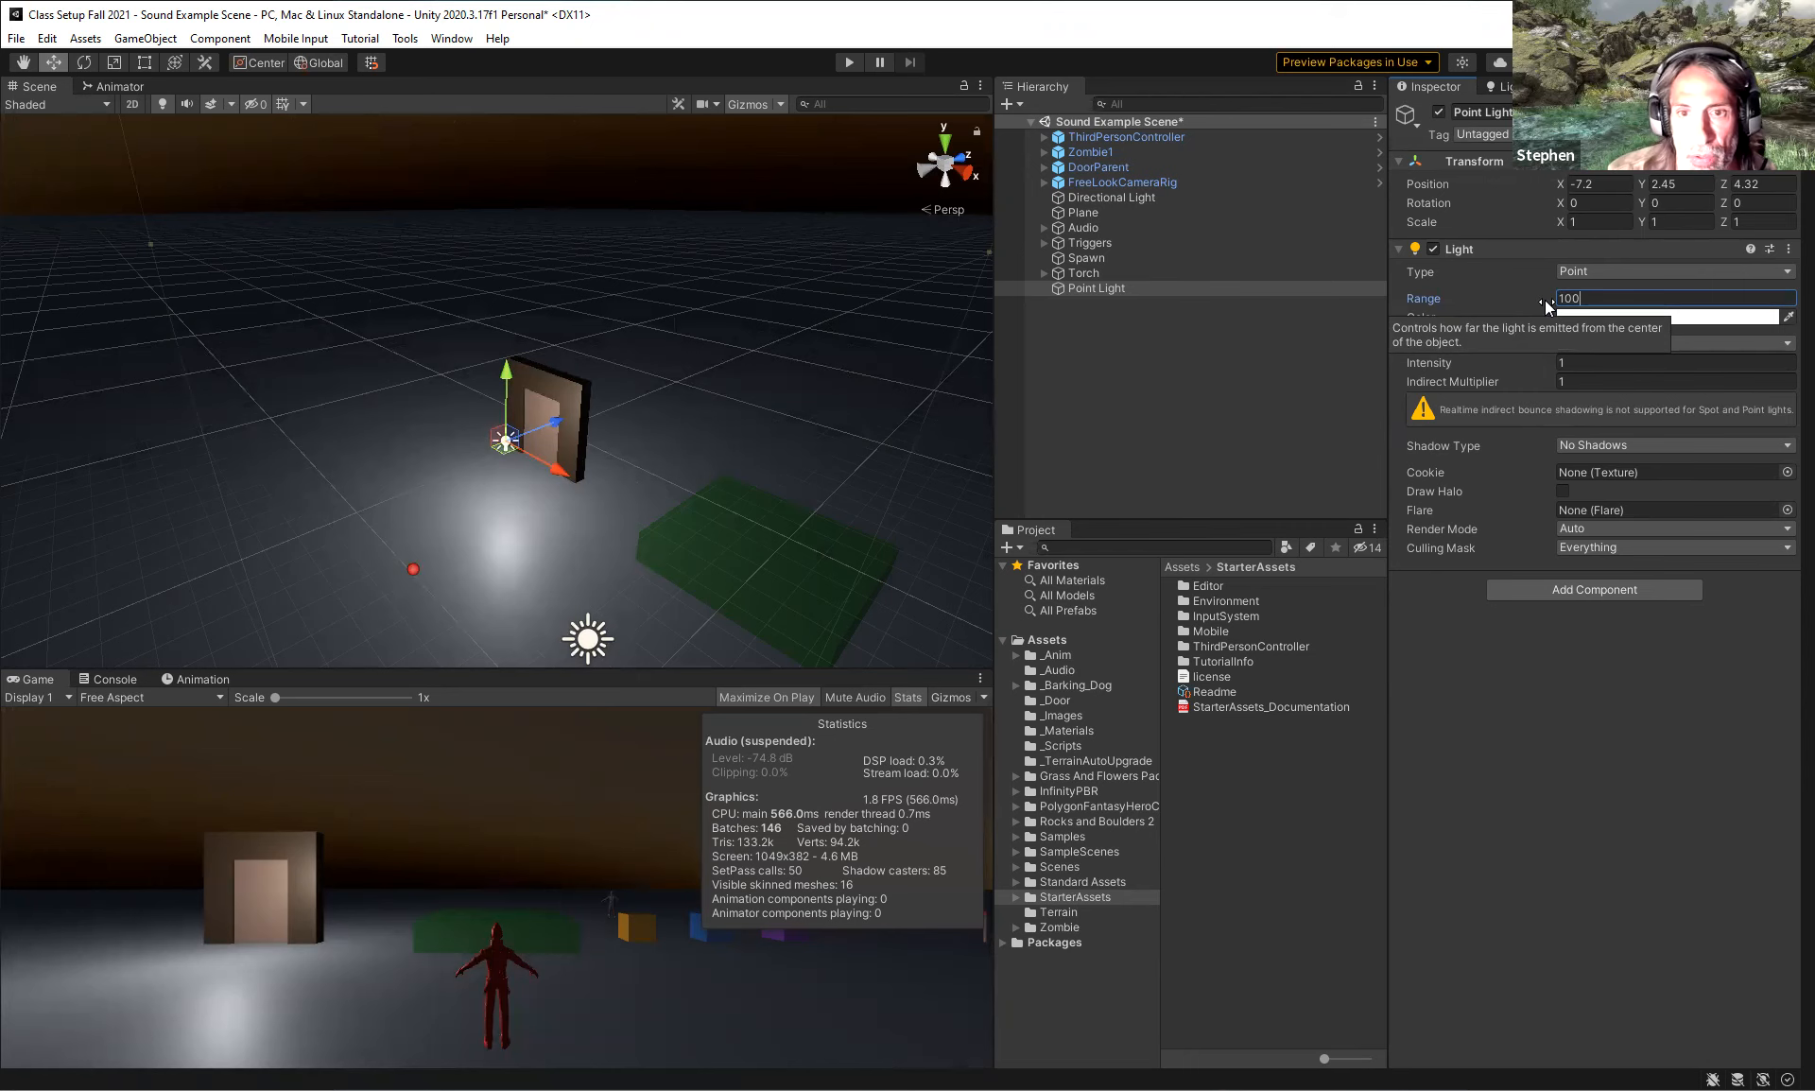
pyautogui.moveTo(737, 365); pyautogui.dragTo(1216, 303, button='right')
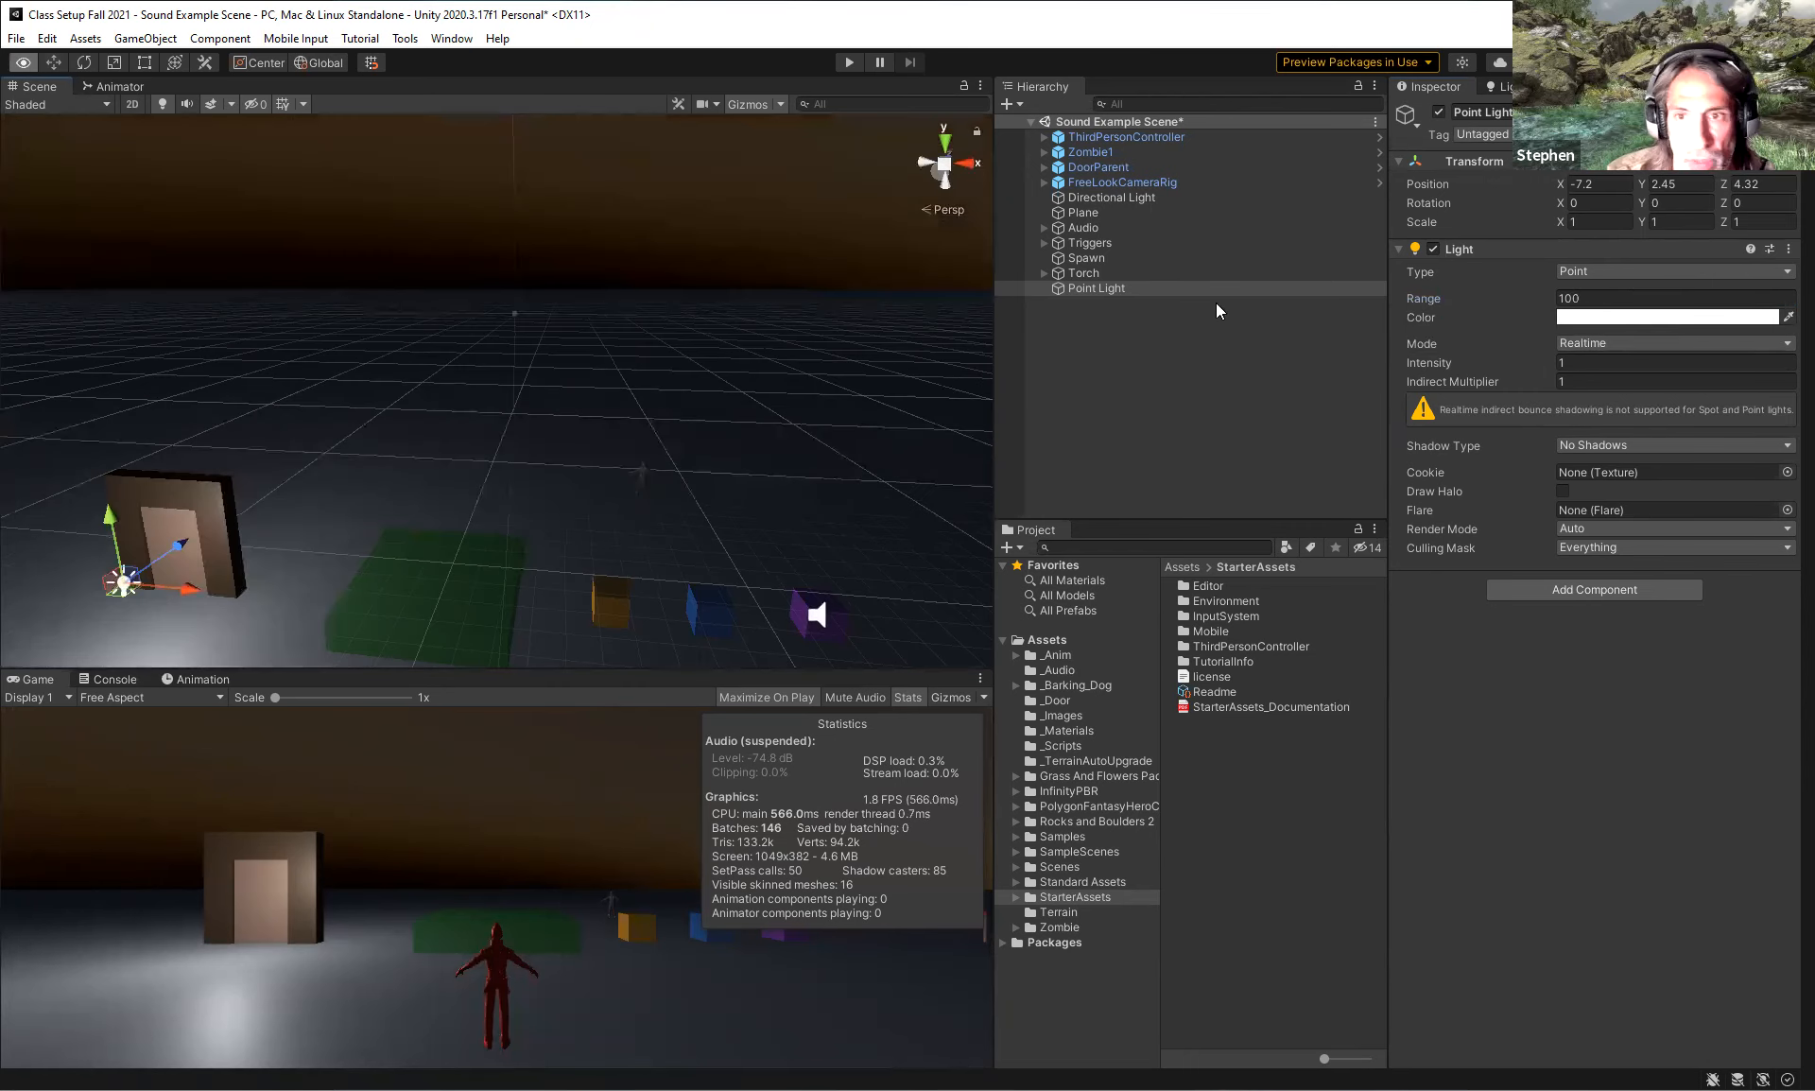
pyautogui.click(1438, 111)
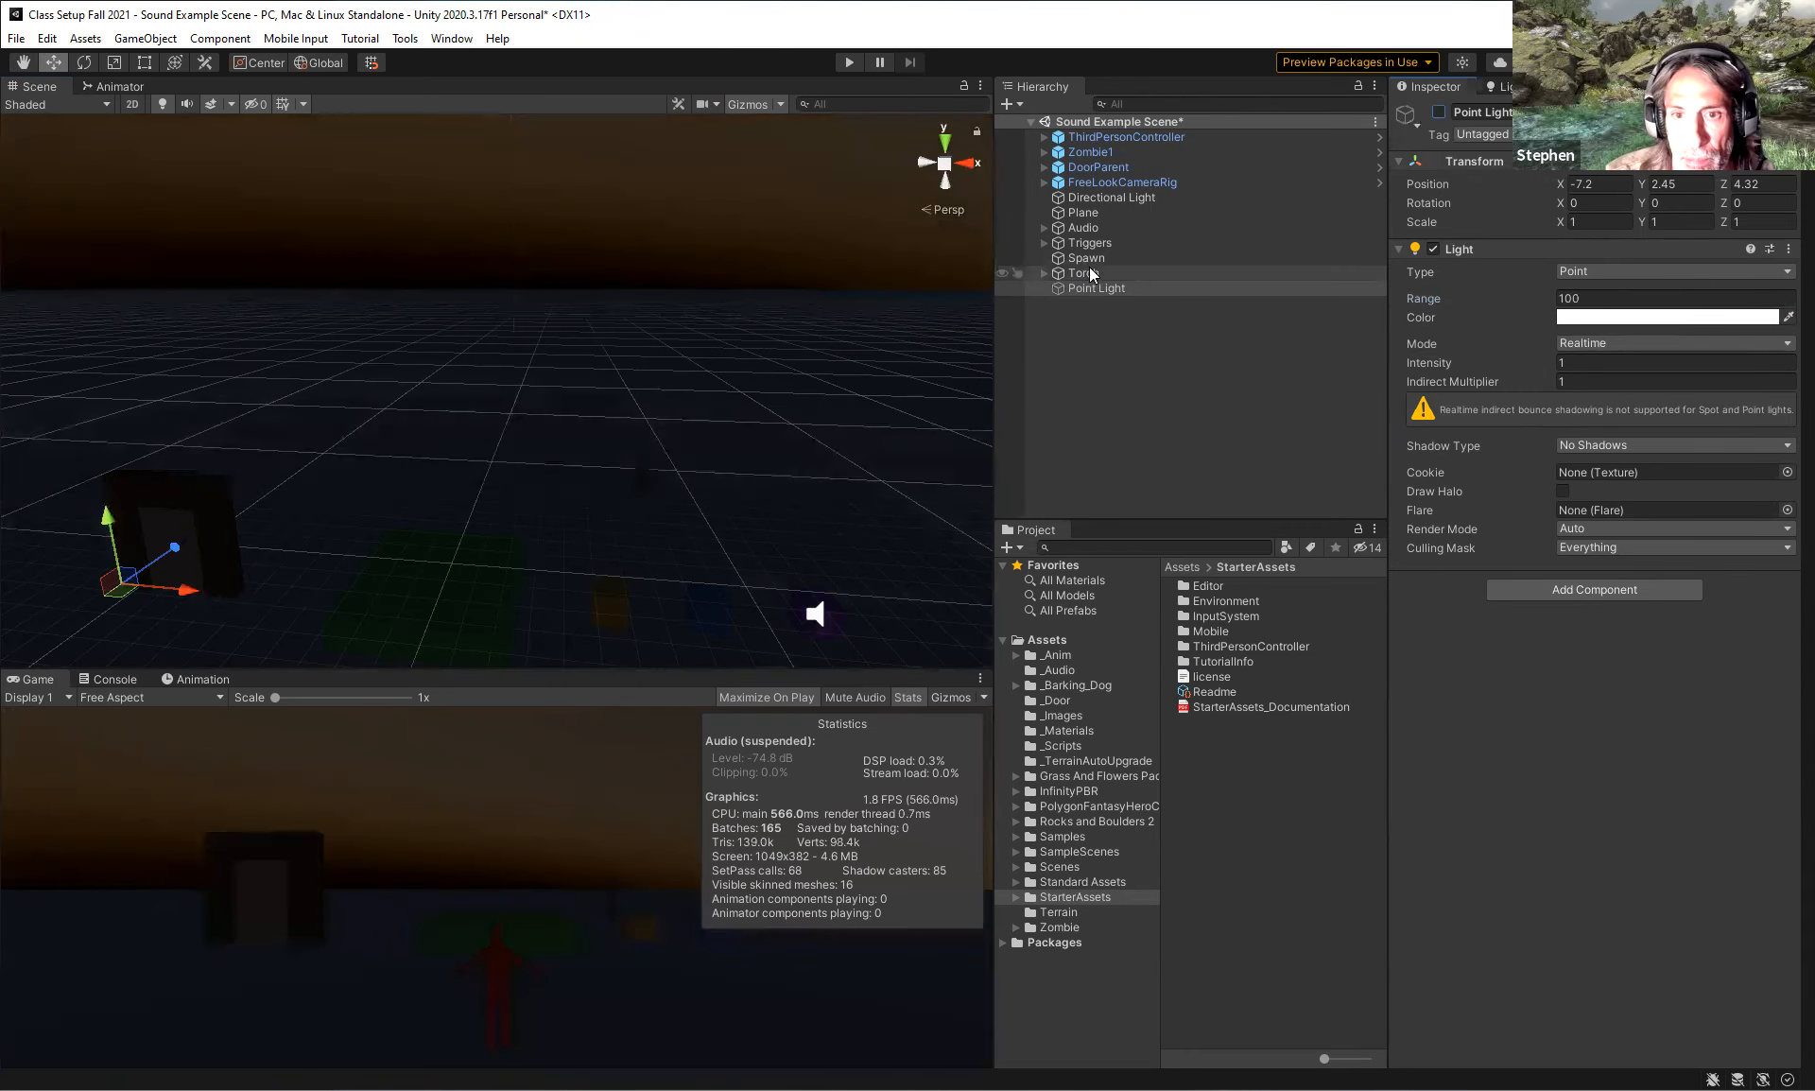
# Activate the FireComplex object nested under Torch and frame the torch closely in the scene.
pyautogui.click(1082, 272)
pyautogui.click(1044, 272)
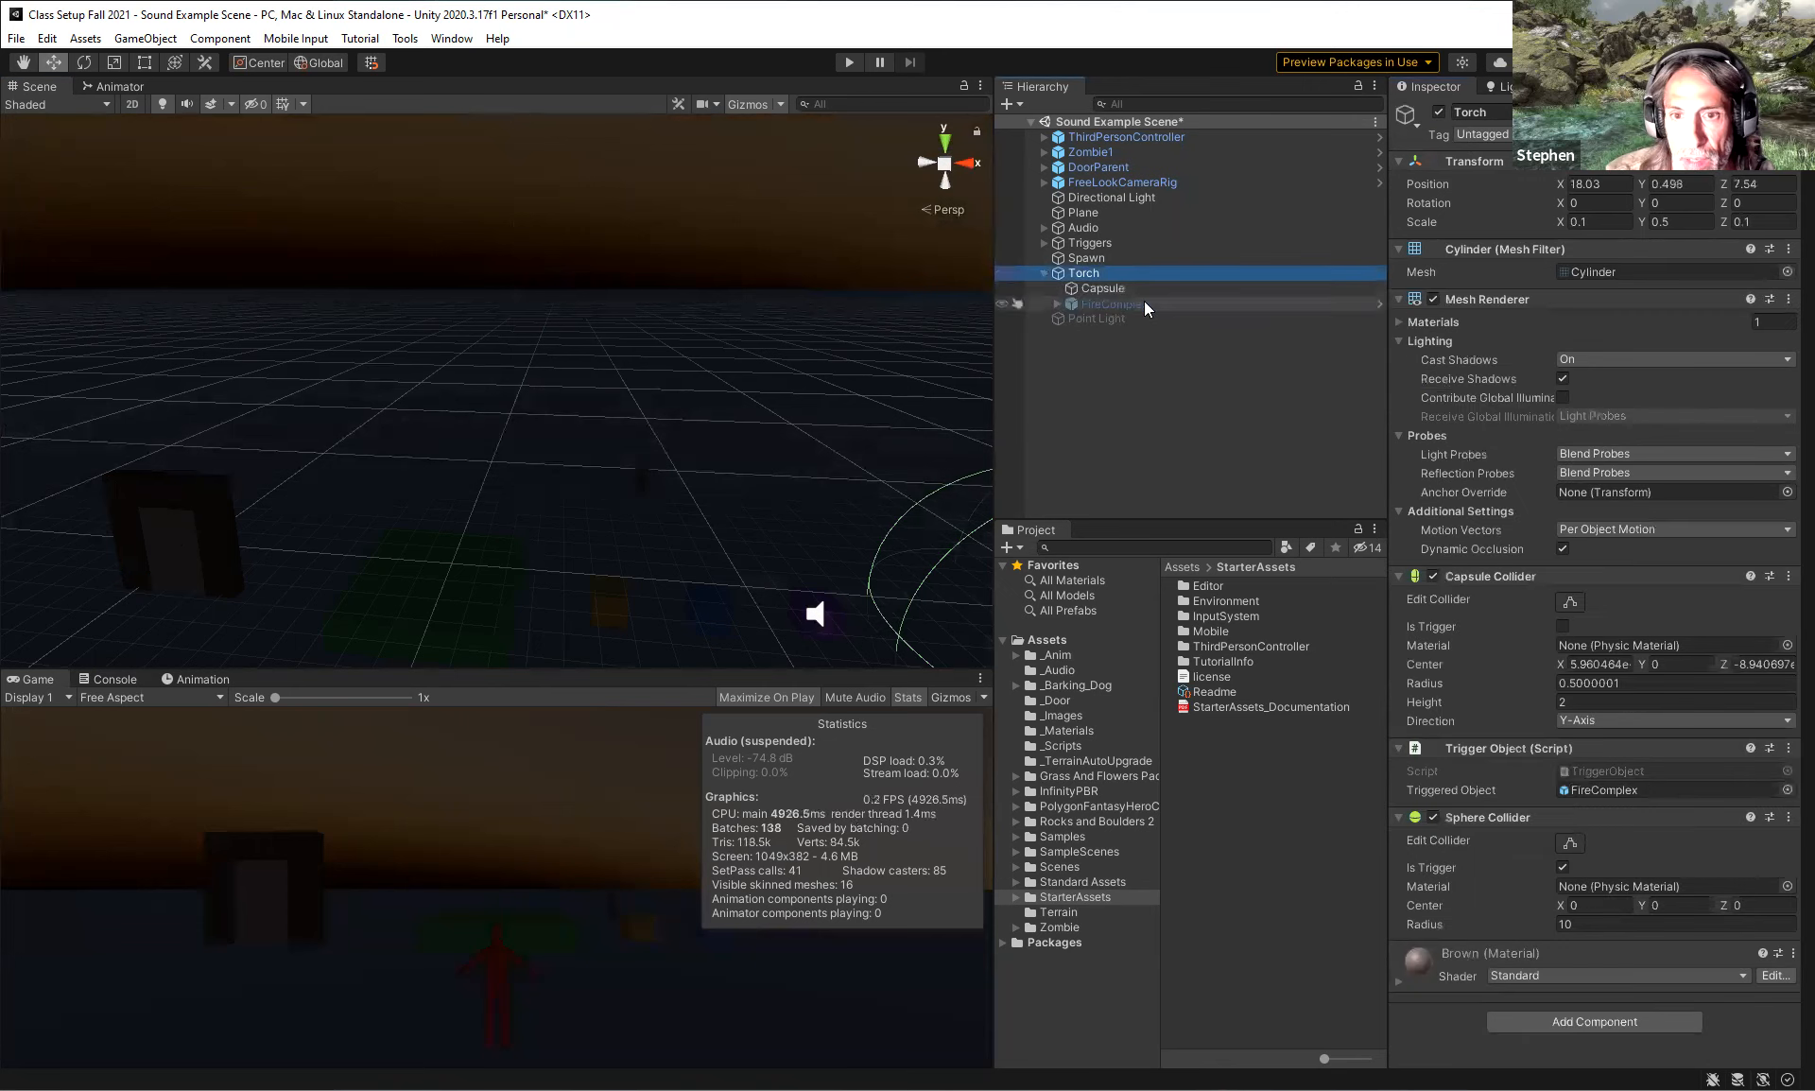
pyautogui.click(1106, 312)
pyautogui.moveTo(802, 380); pyautogui.dragTo(960, 389, button='right')
pyautogui.click(1439, 111)
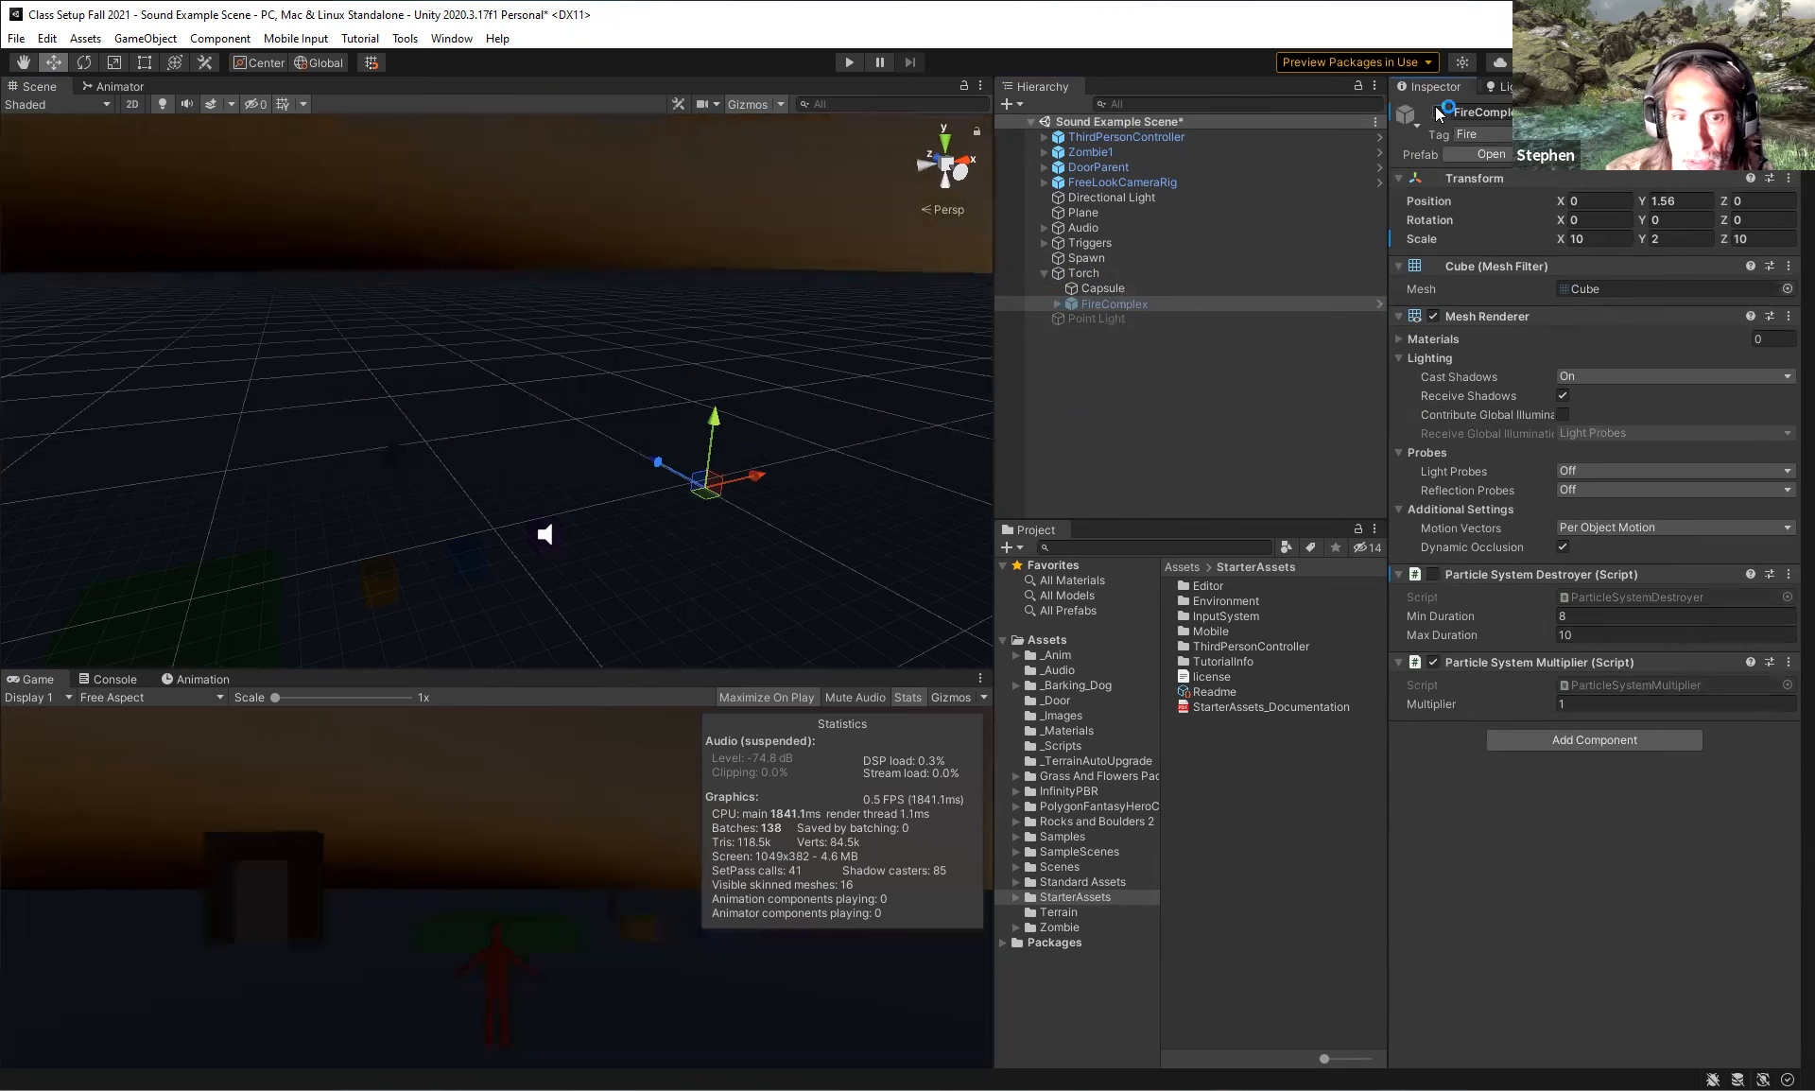
pyautogui.moveTo(624, 444); pyautogui.dragTo(661, 456, button='right')
pyautogui.scroll(10, 661, 455)
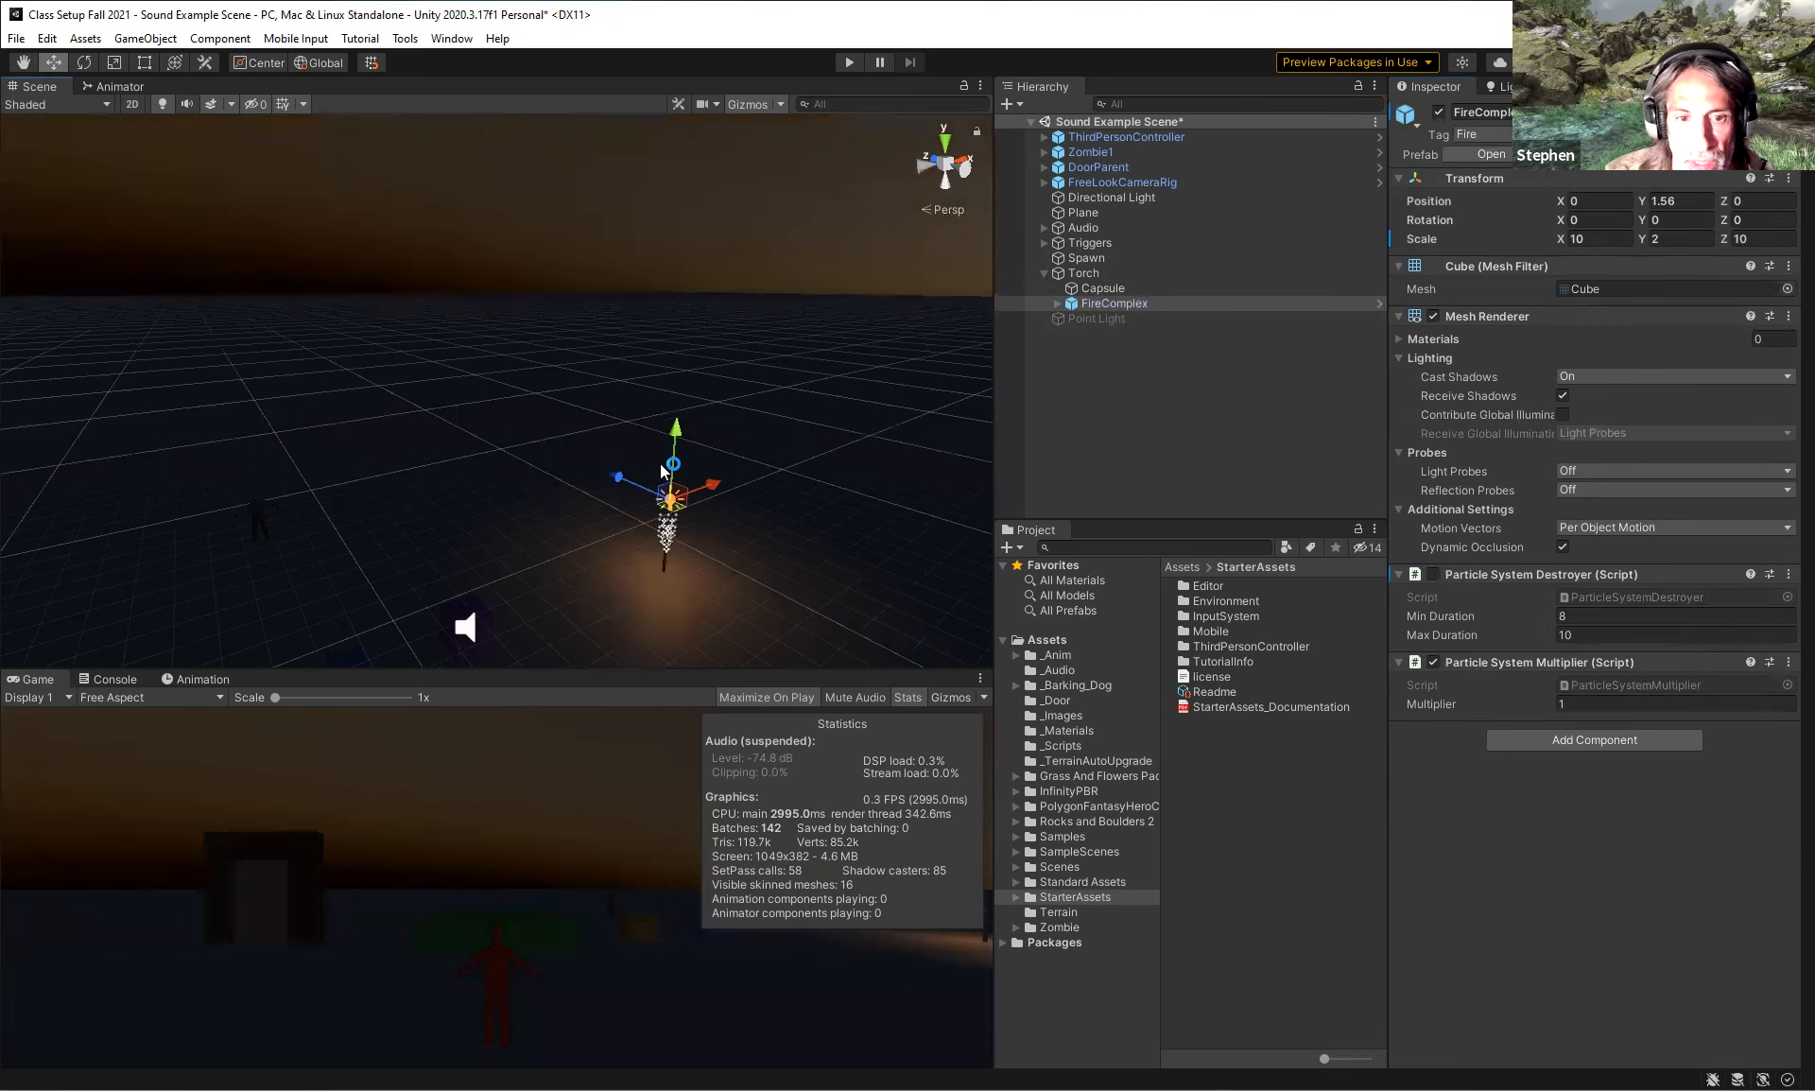
pyautogui.moveTo(552, 291); pyautogui.dragTo(552, 351, button='middle')
pyautogui.scroll(6, 527, 414)
# Change the color of FireComplex's child Light to the warm yellow FFCC46.
pyautogui.click(1057, 305)
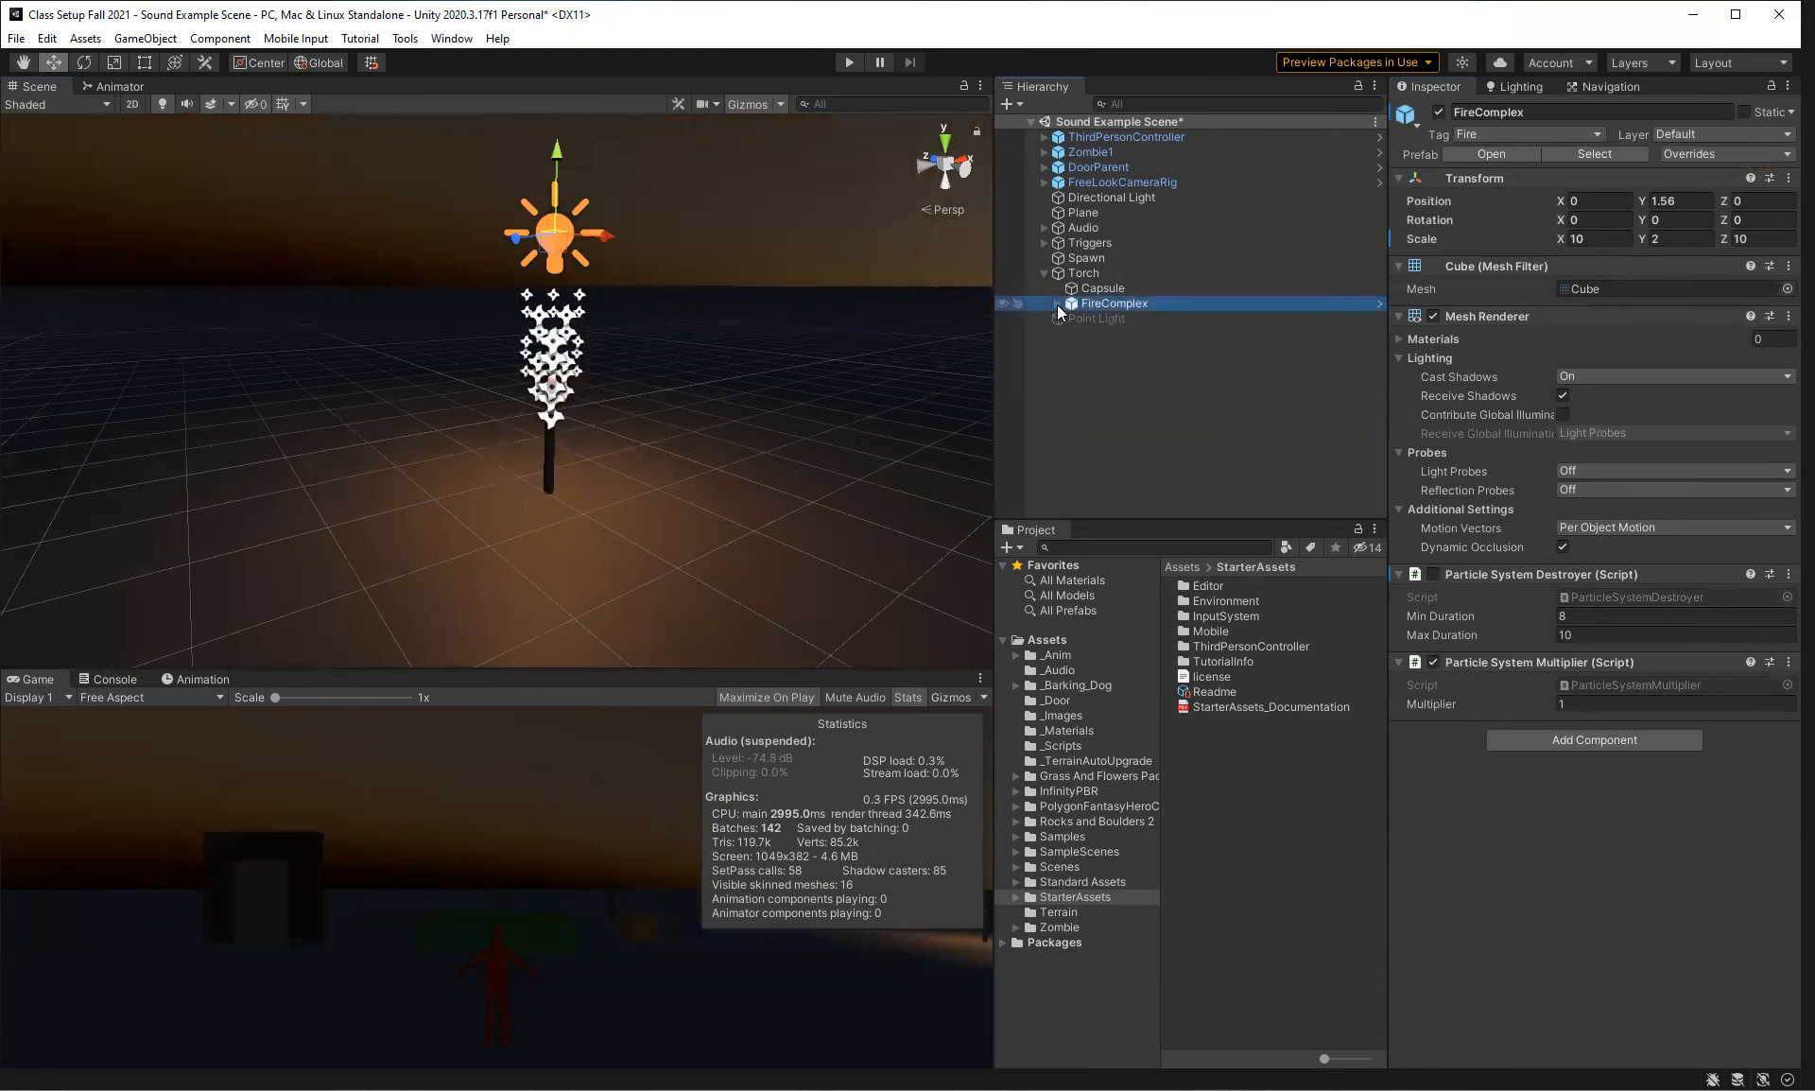
pyautogui.click(1108, 426)
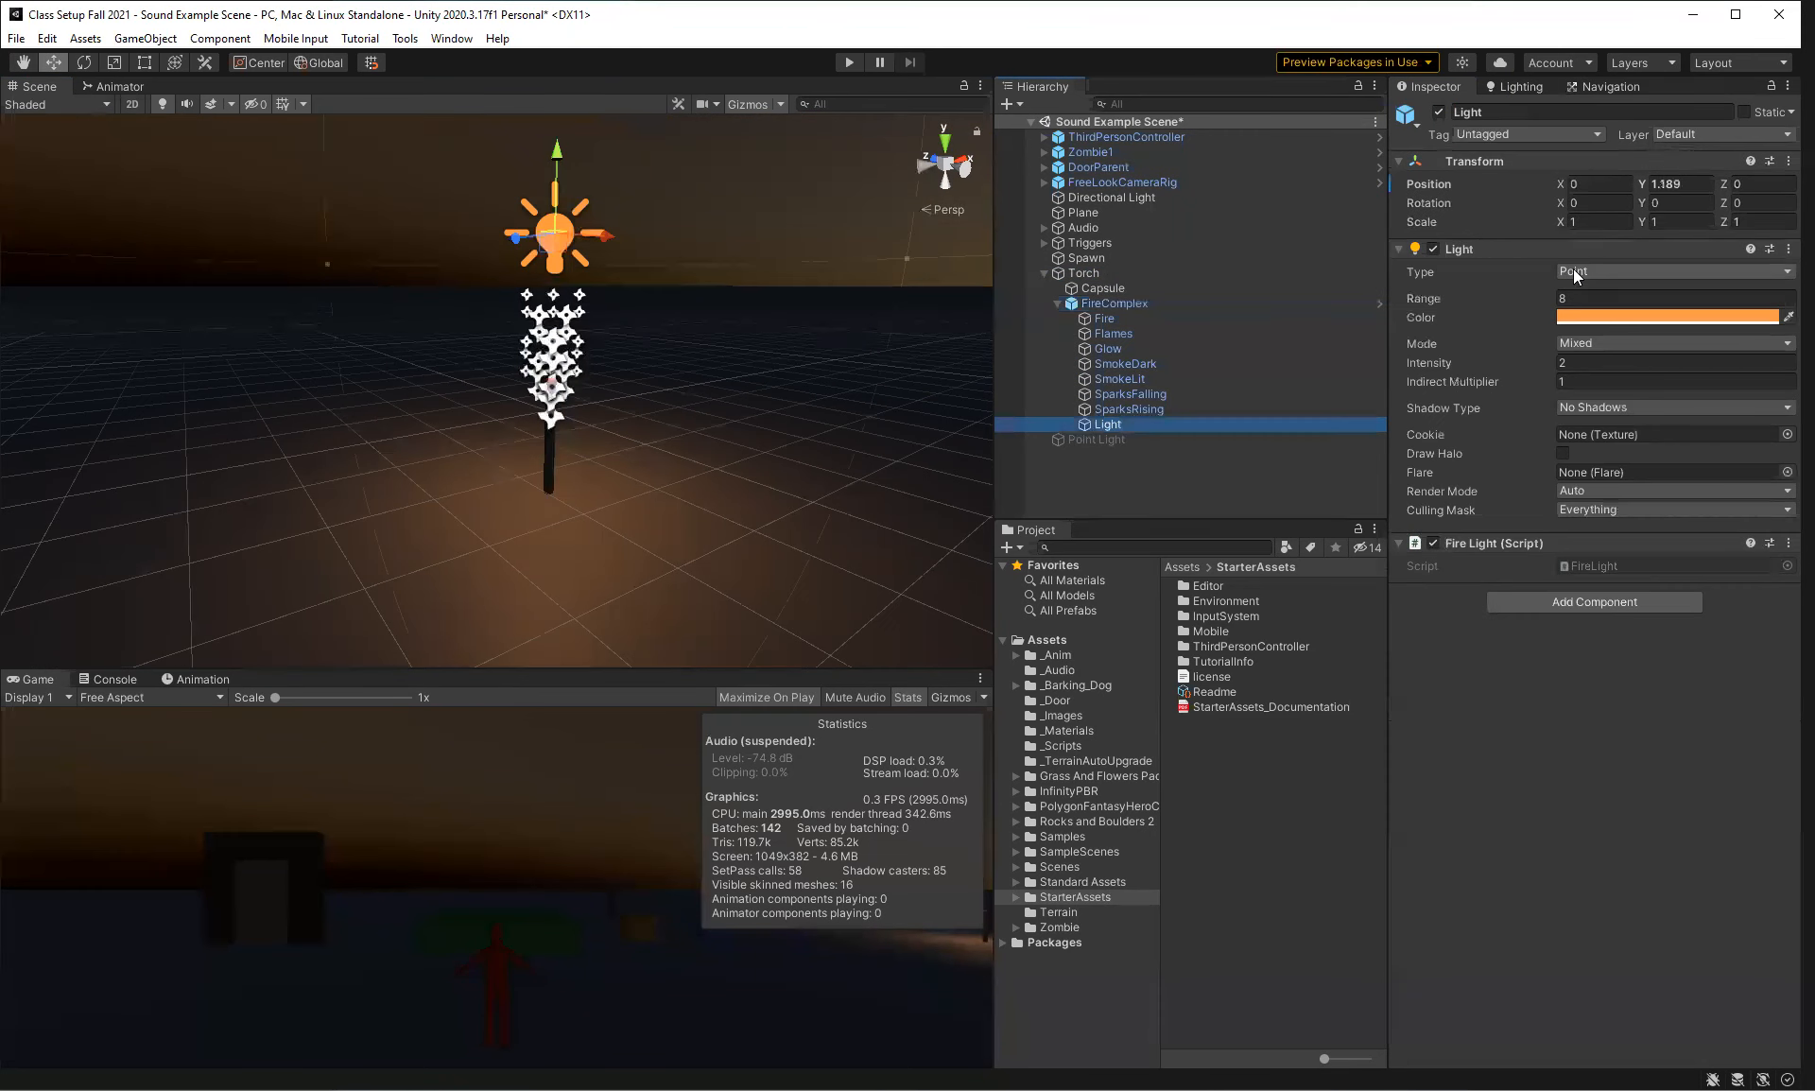
pyautogui.click(1599, 318)
pyautogui.moveTo(1768, 420)
pyautogui.mouseDown()
pyautogui.moveTo(1780, 468)
pyautogui.moveTo(1743, 387)
pyautogui.moveTo(1750, 407)
pyautogui.mouseUp()
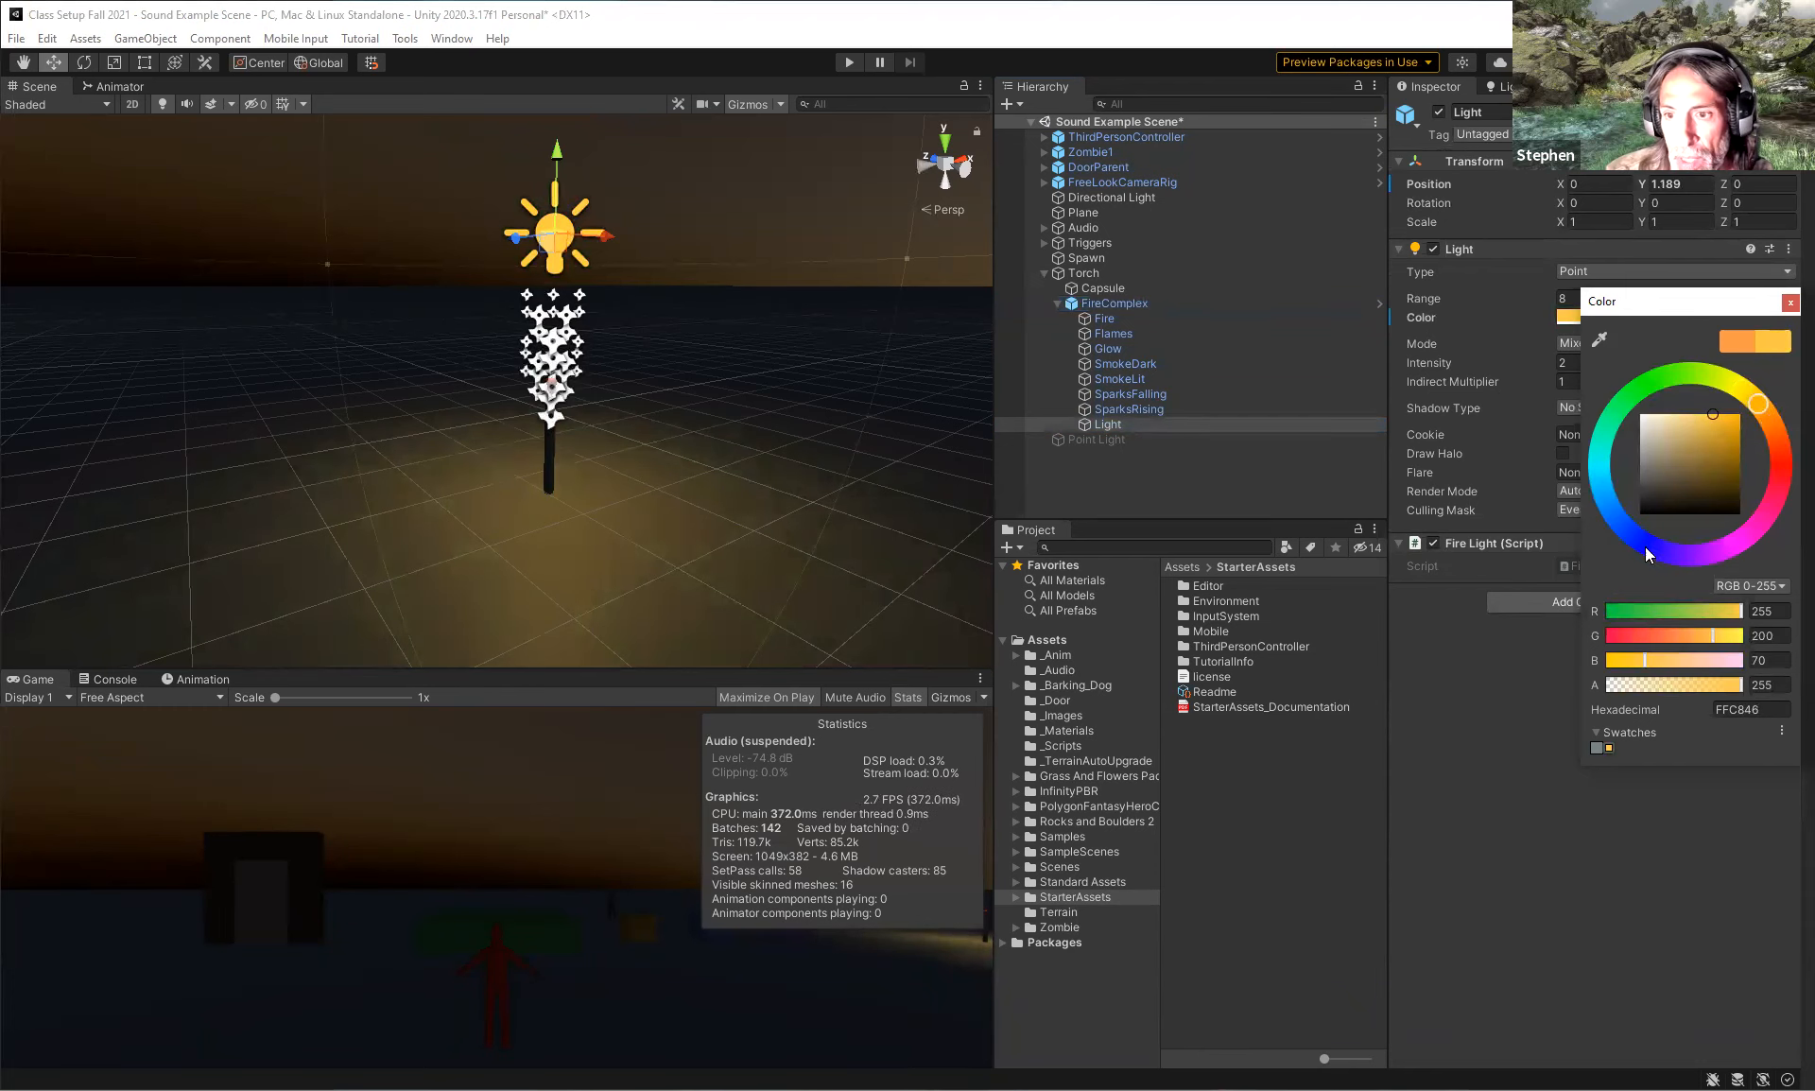
pyautogui.moveTo(1657, 548); pyautogui.dragTo(1661, 539)
pyautogui.click(1758, 401)
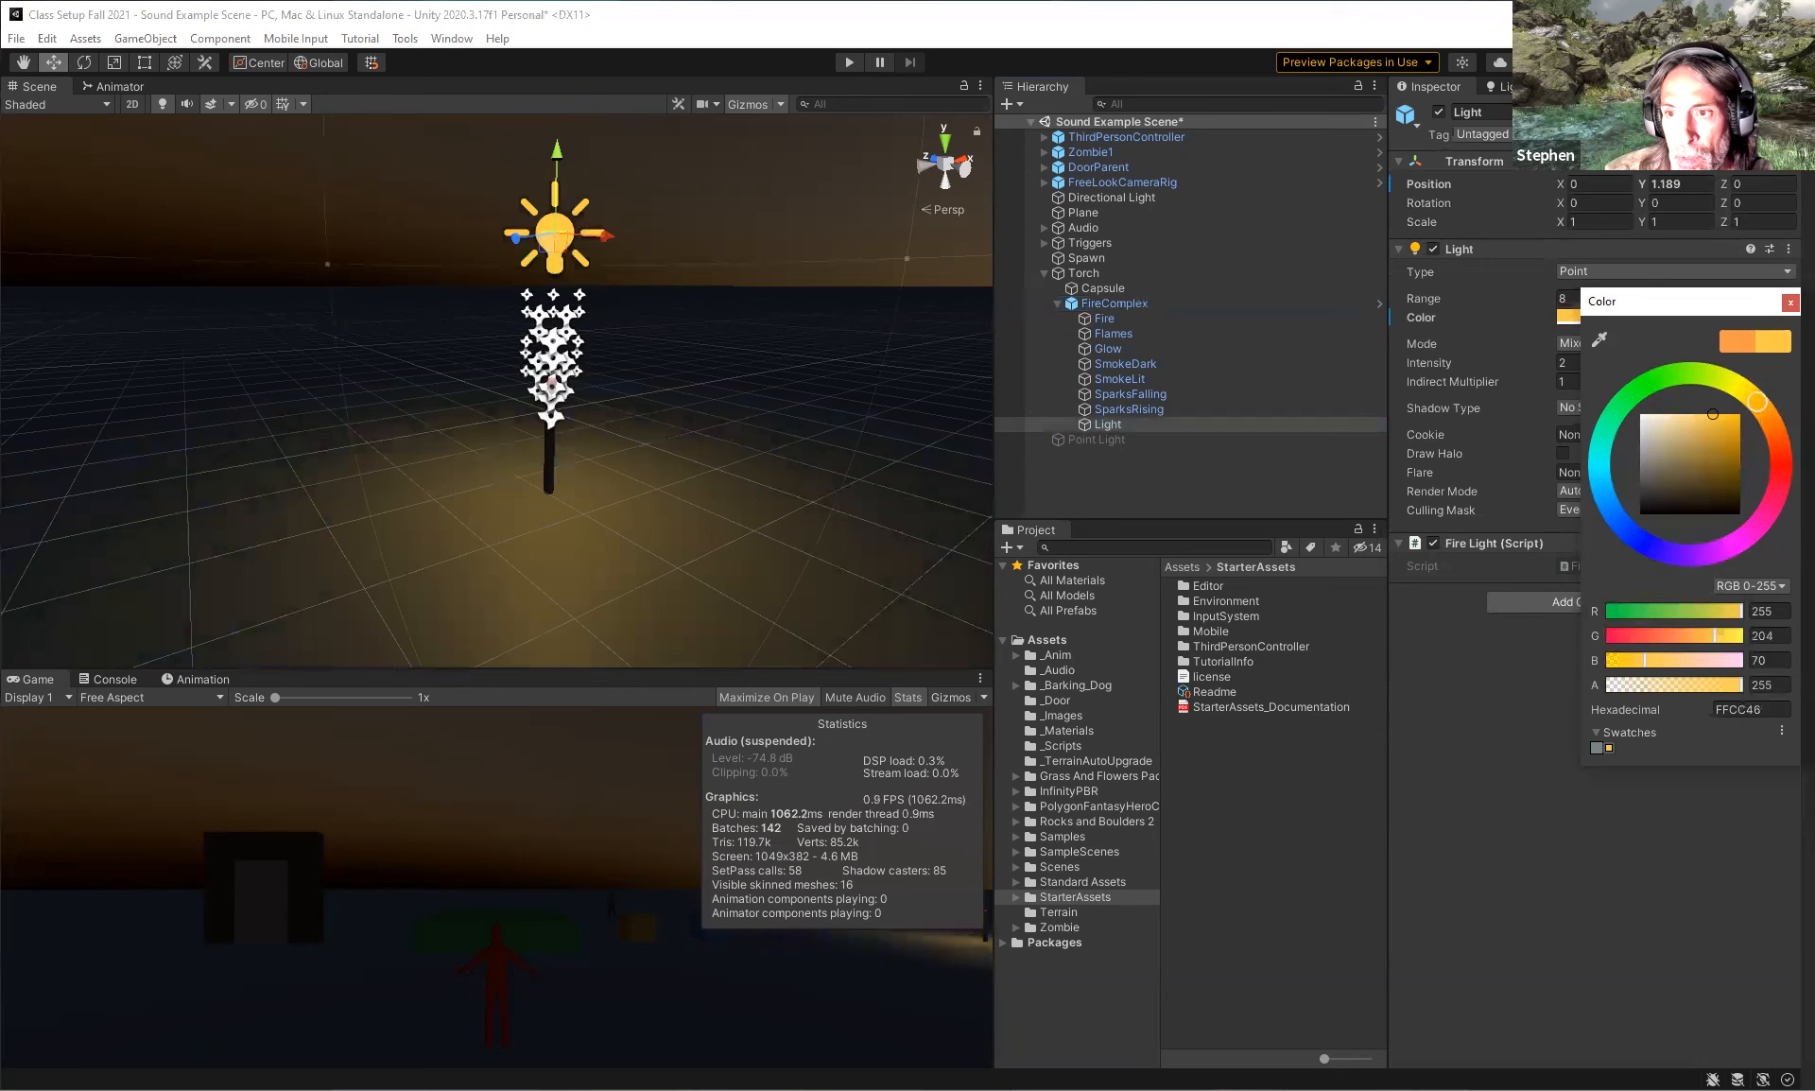
pyautogui.click(1790, 301)
# Set the range of the torch fire's Light to 20.
pyautogui.click(1591, 298)
pyautogui.write('20')
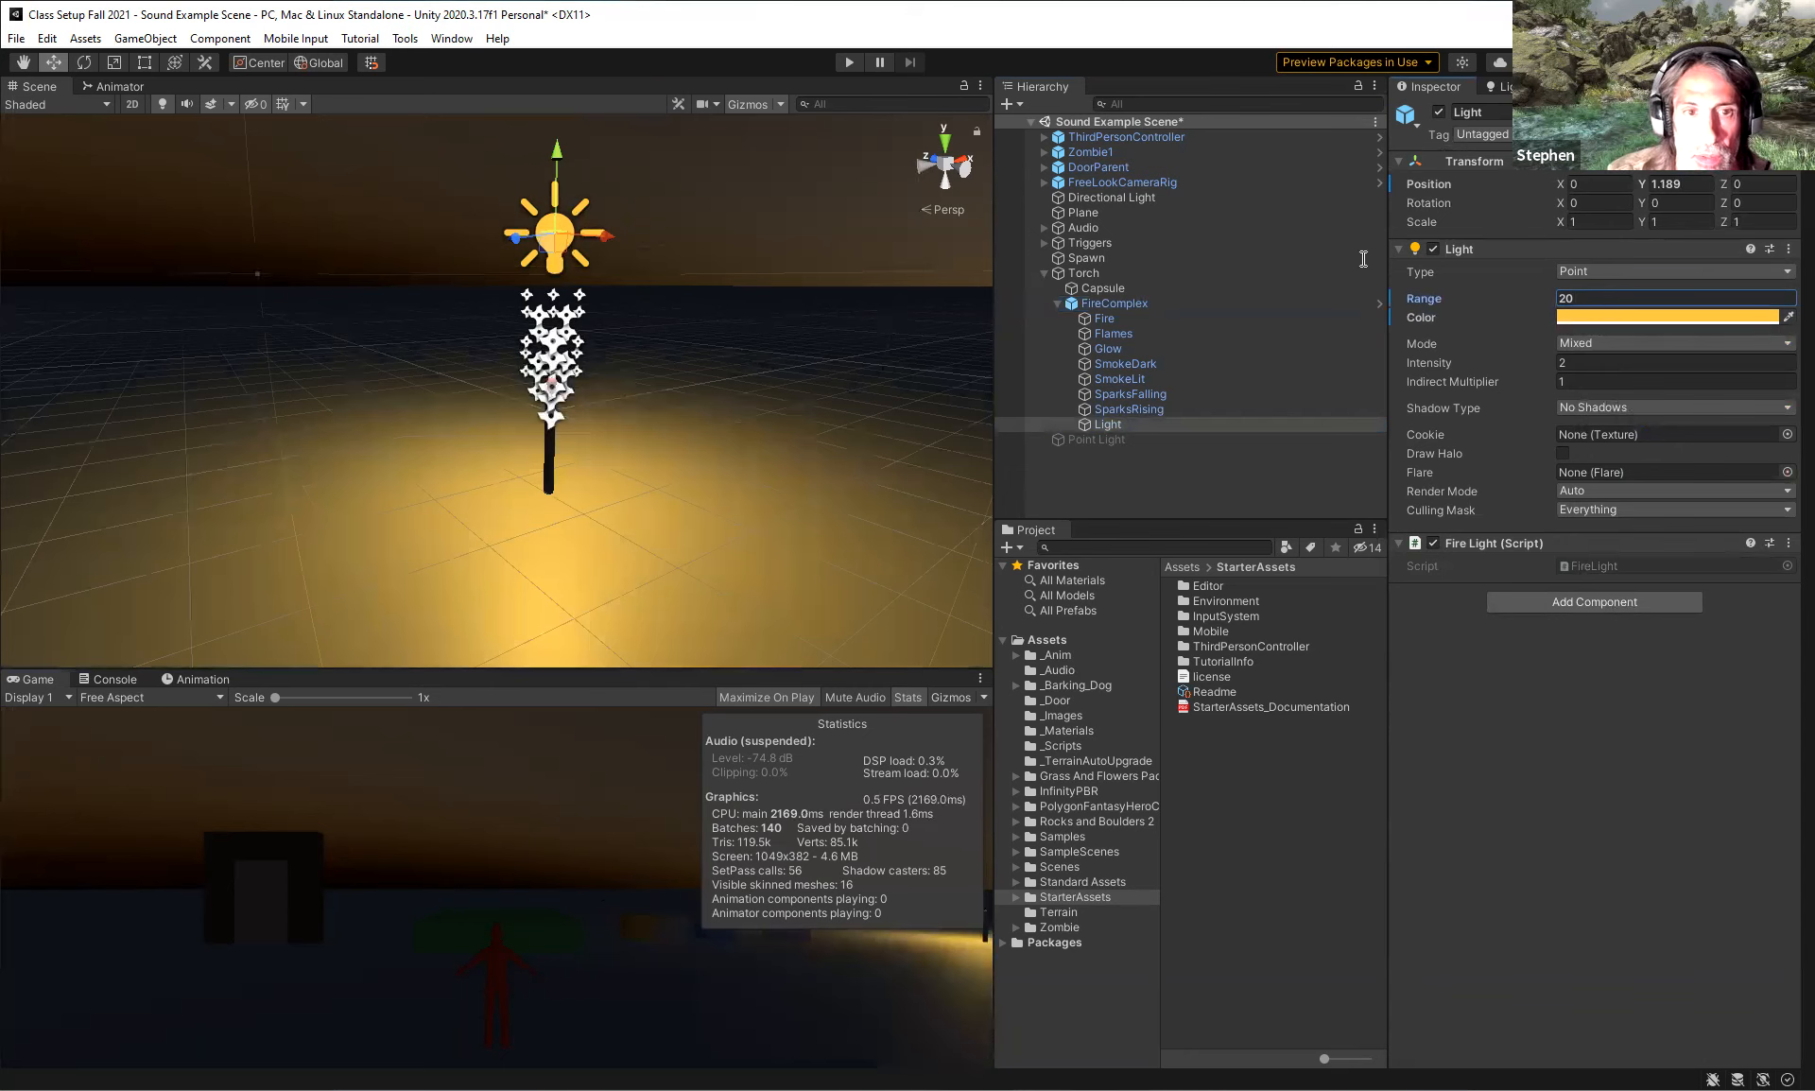
pyautogui.moveTo(728, 375); pyautogui.dragTo(712, 377, button='right')
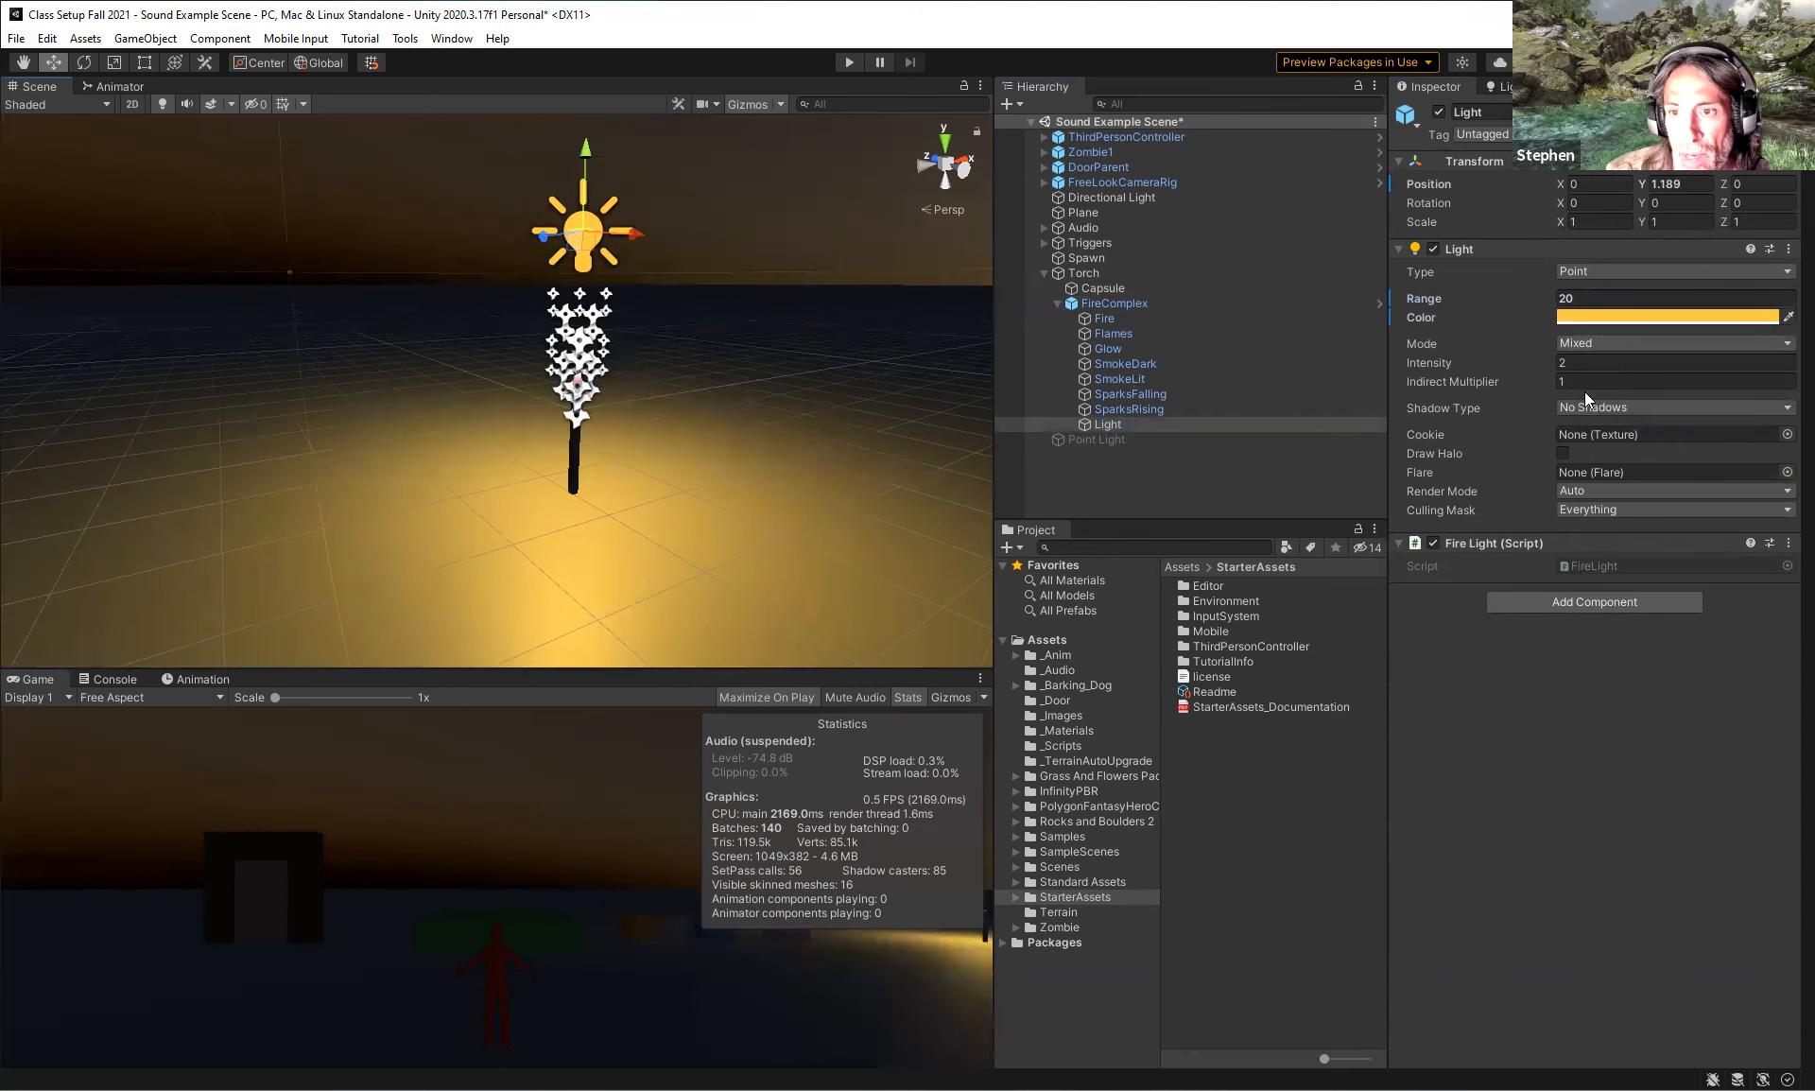
# Try an intensity of 7 on the torch fire's Light, then set the intensity back to 2.
pyautogui.click(1576, 362)
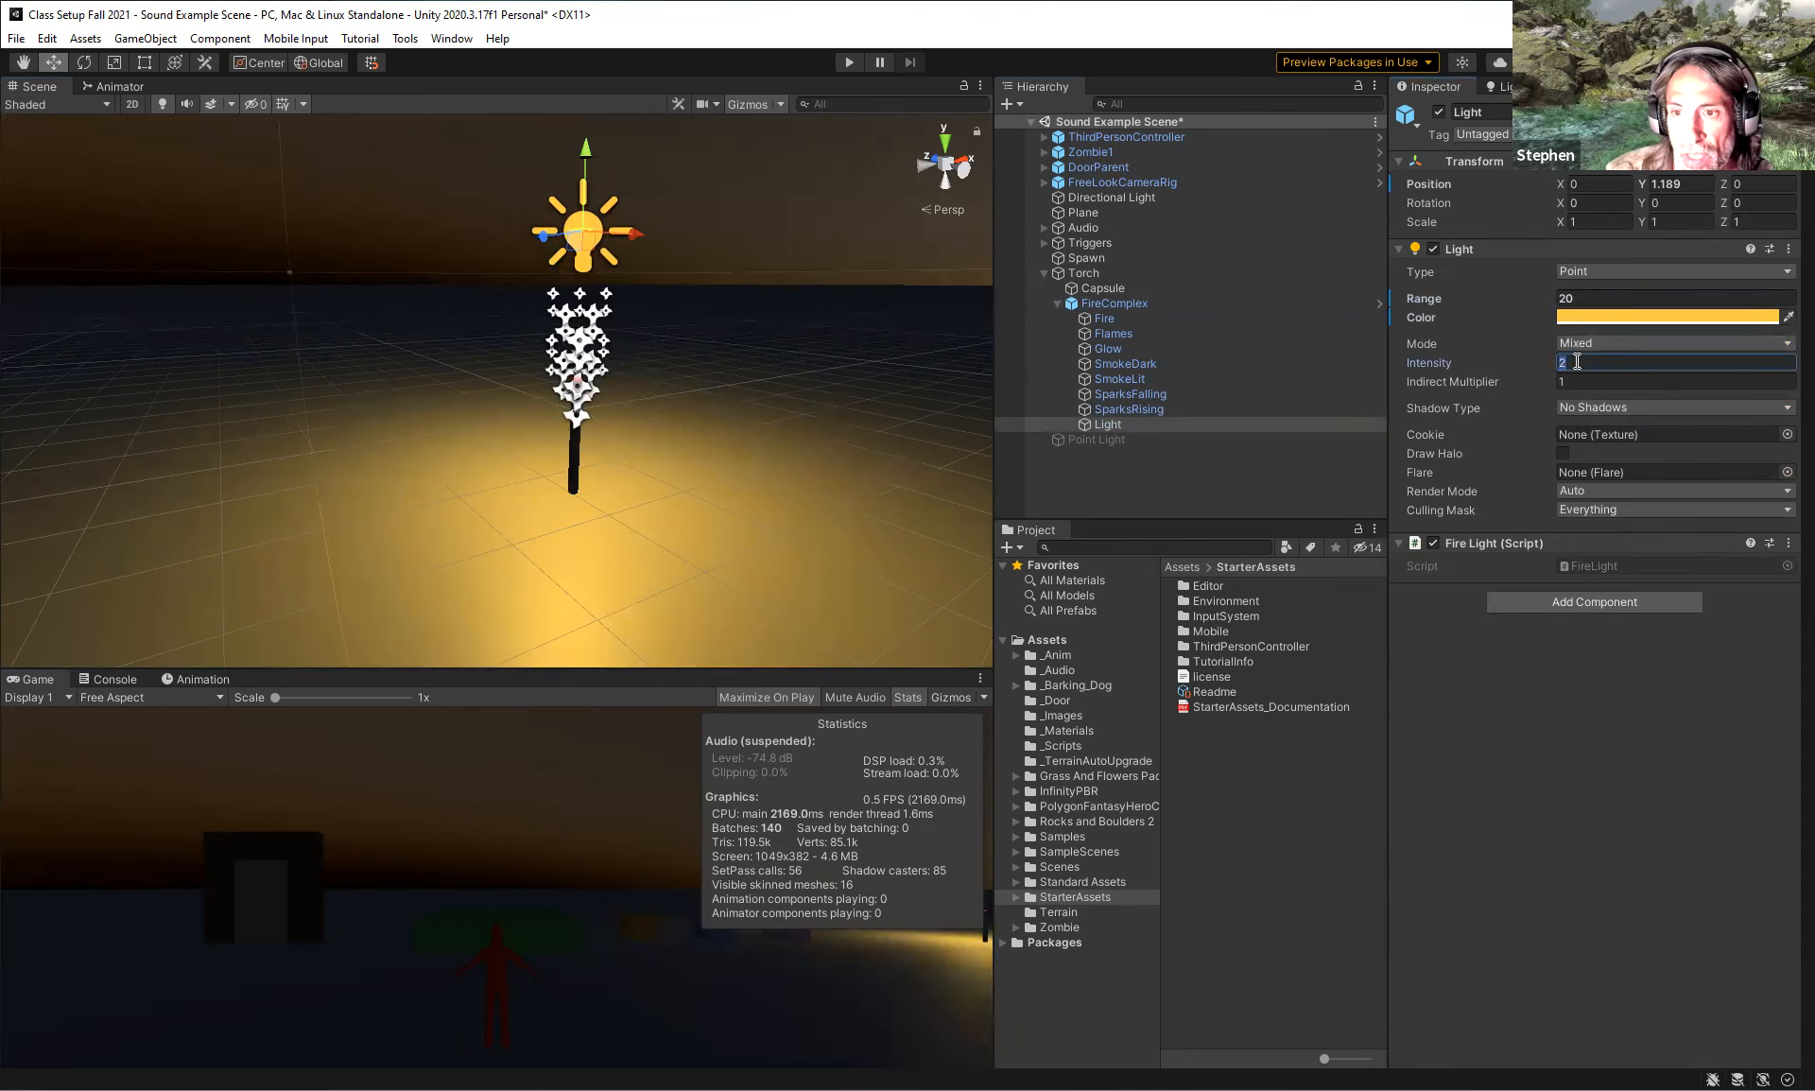
pyautogui.write('7')
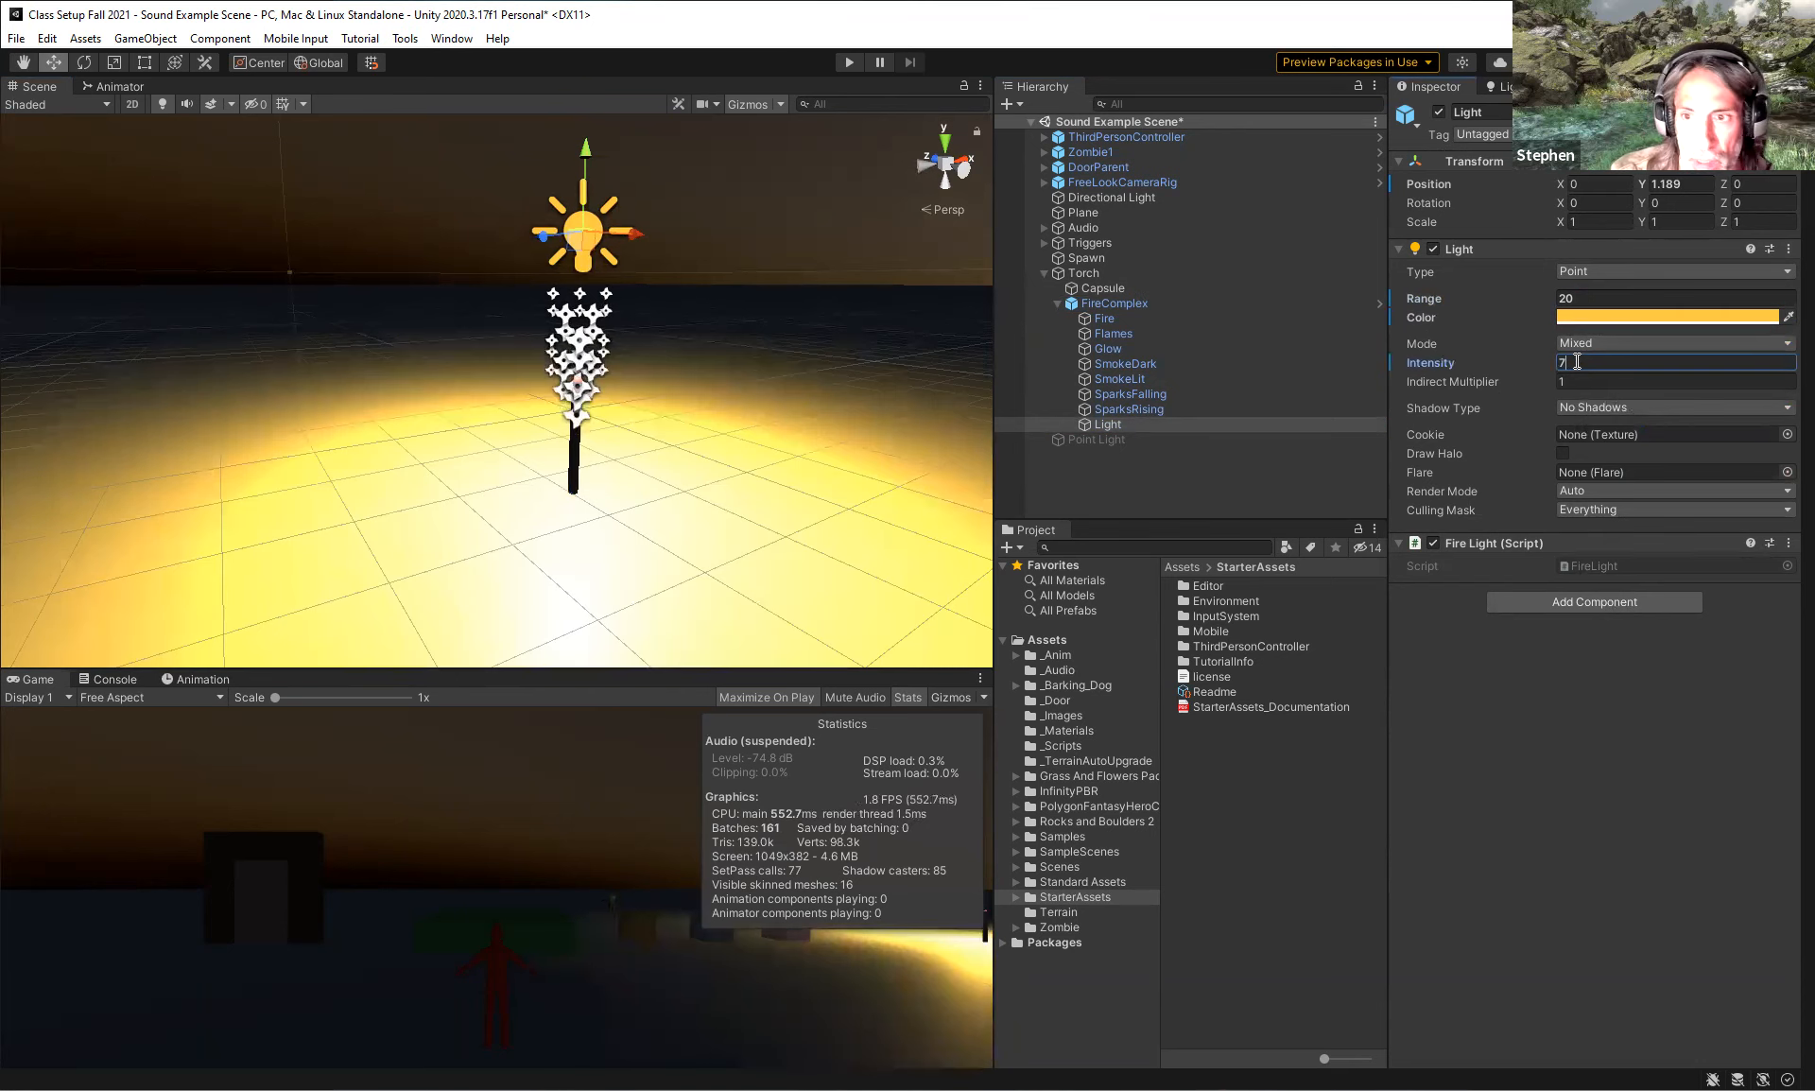
pyautogui.press('BackSpace')
pyautogui.write('2')
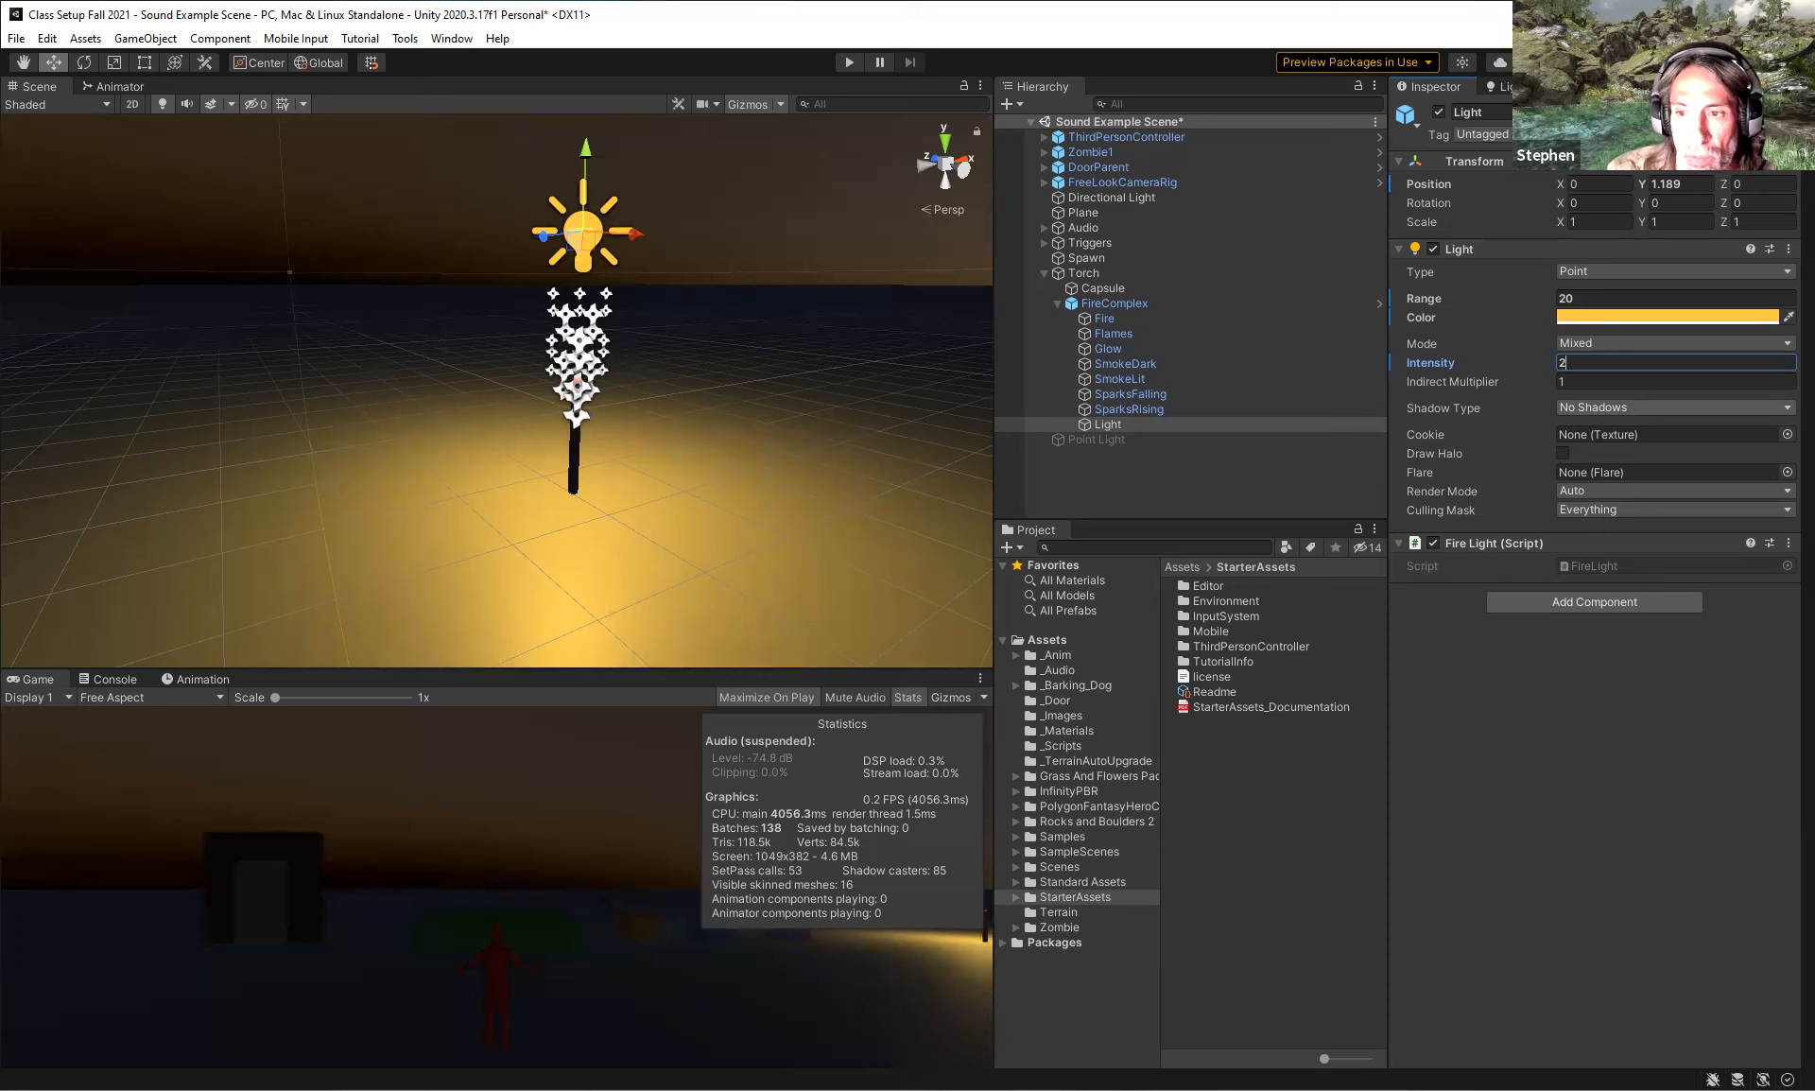
# Set the shadow type of the torch fire's Light to Soft Shadows.
pyautogui.click(1760, 419)
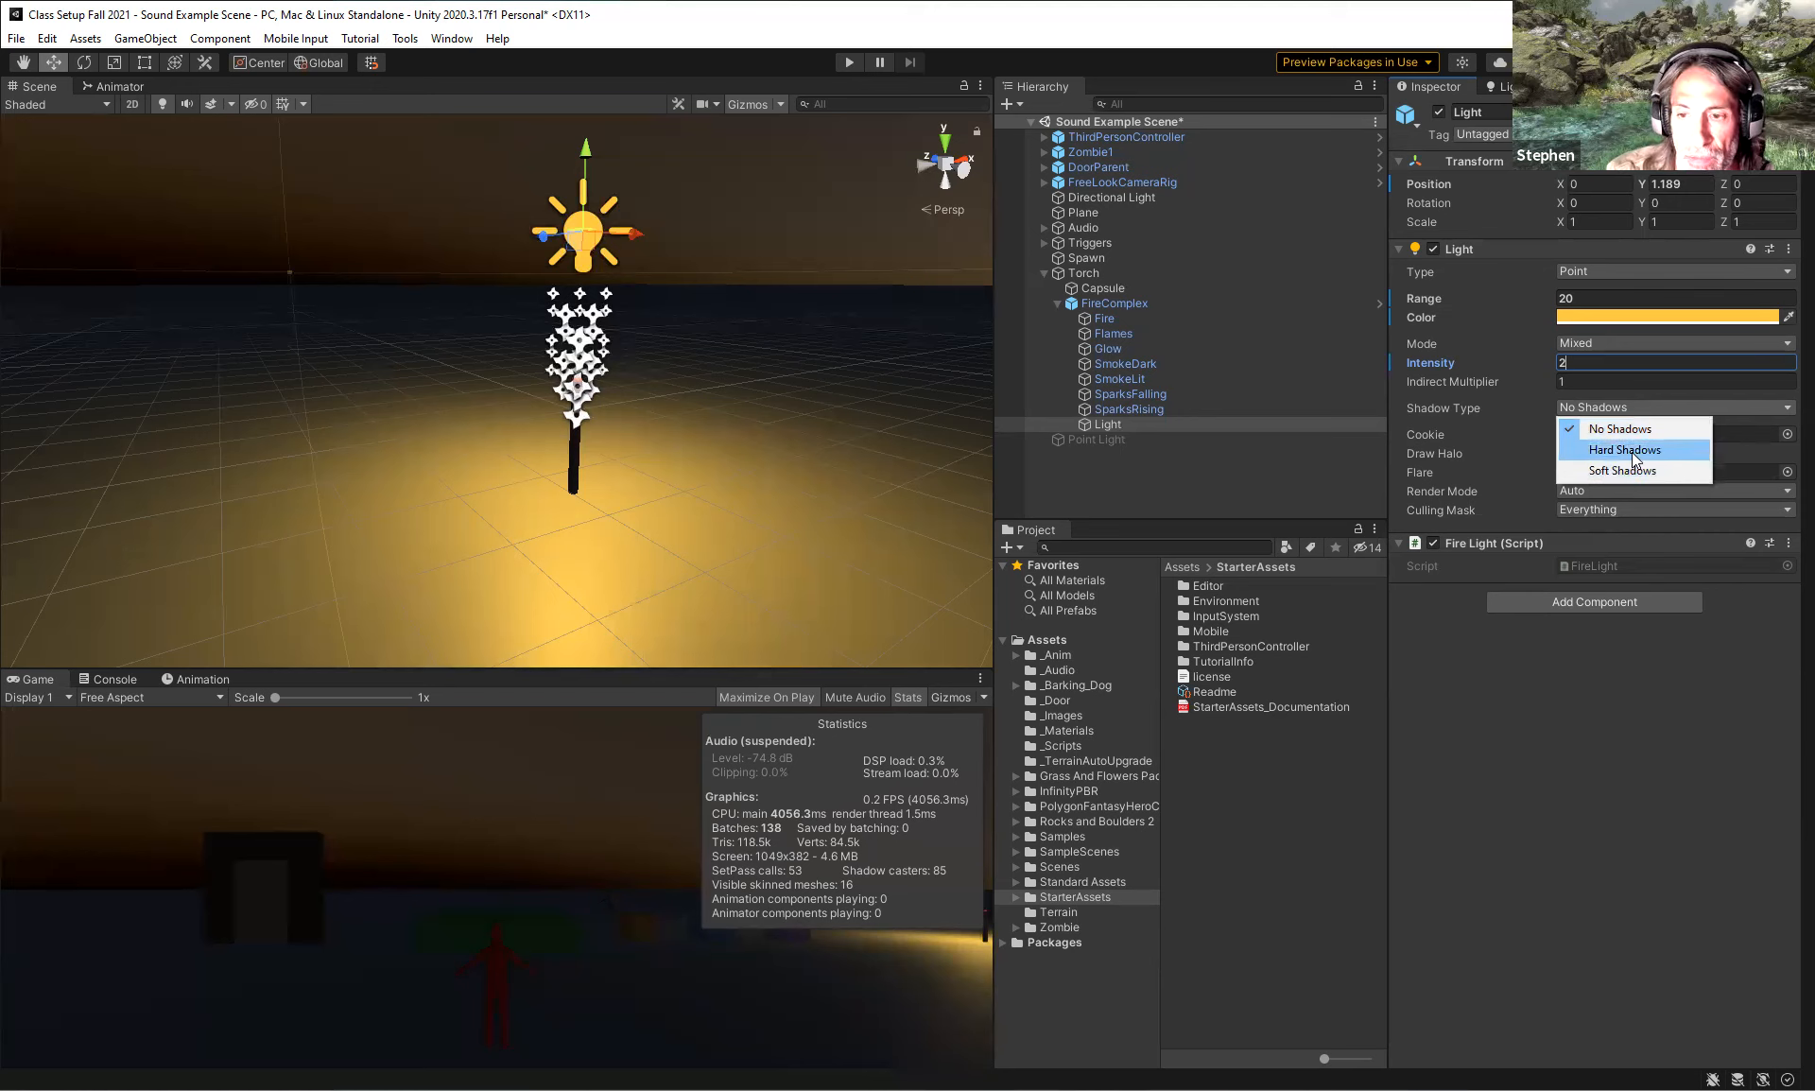
pyautogui.click(1626, 470)
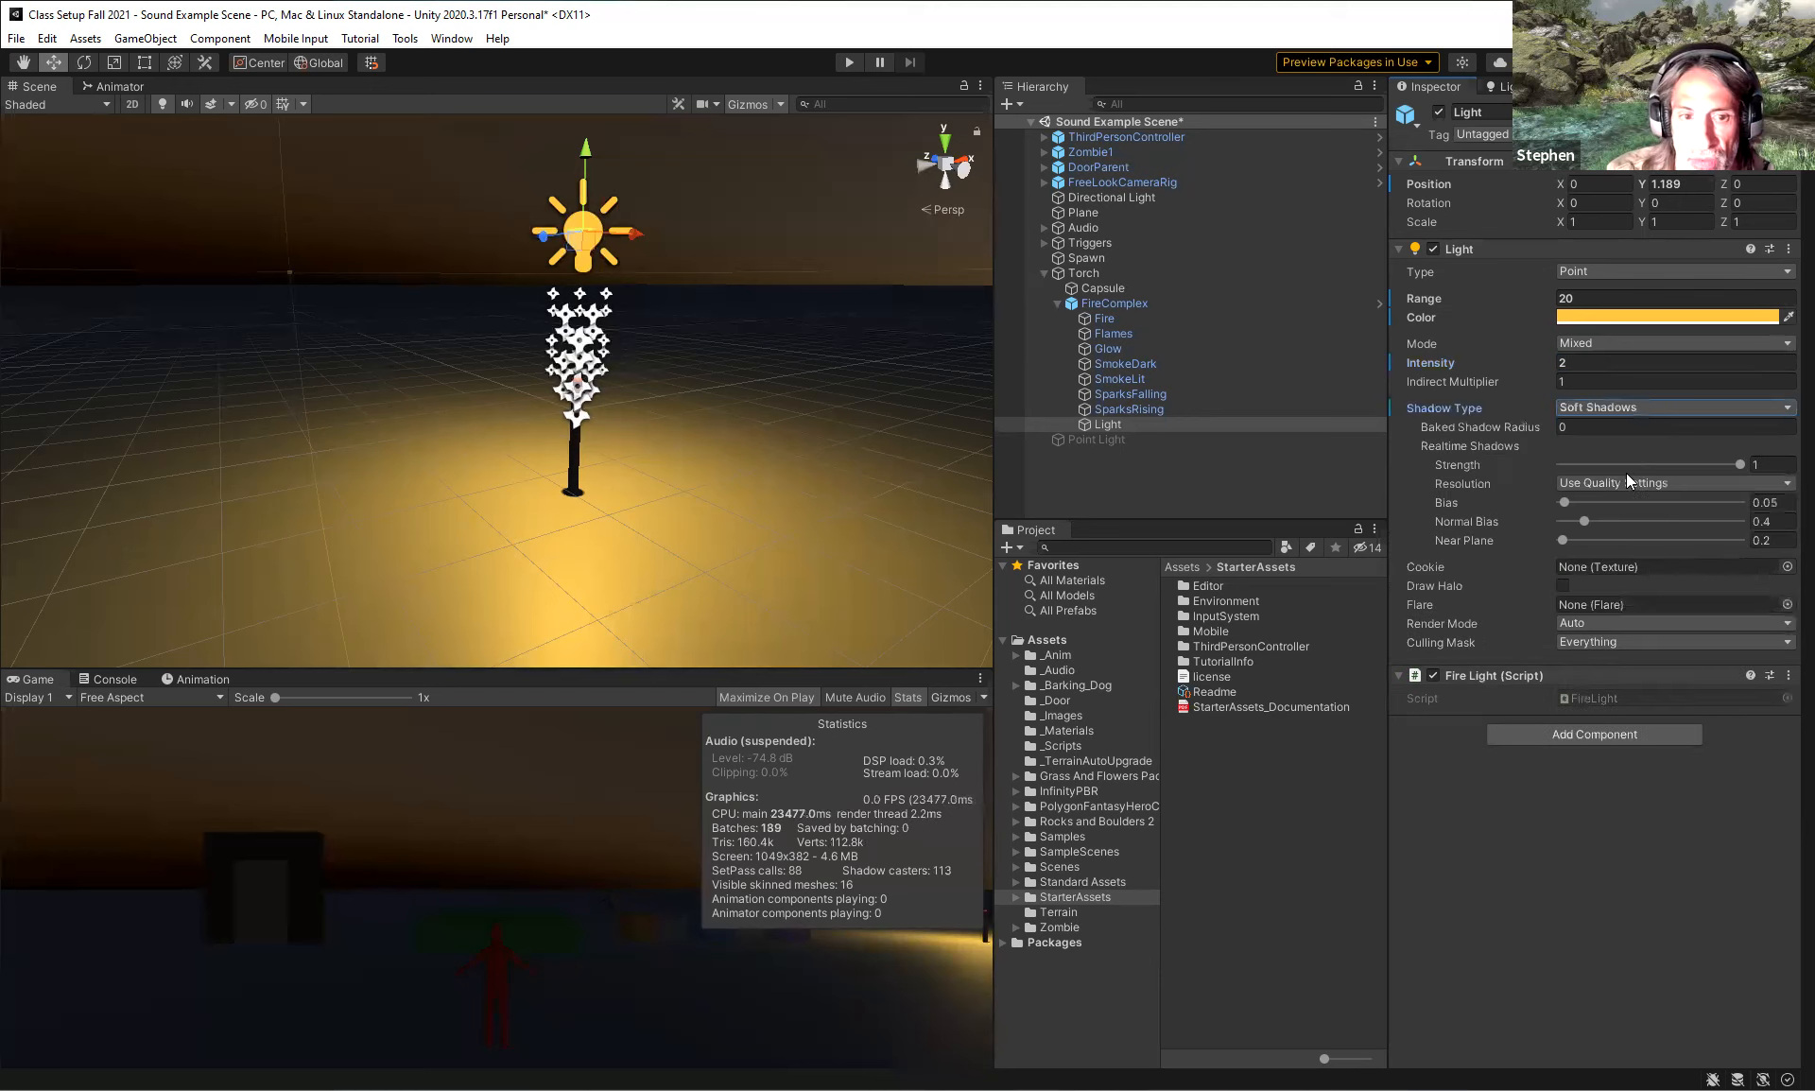
pyautogui.moveTo(906, 442); pyautogui.dragTo(743, 439, button='right')
pyautogui.scroll(-10, 743, 439)
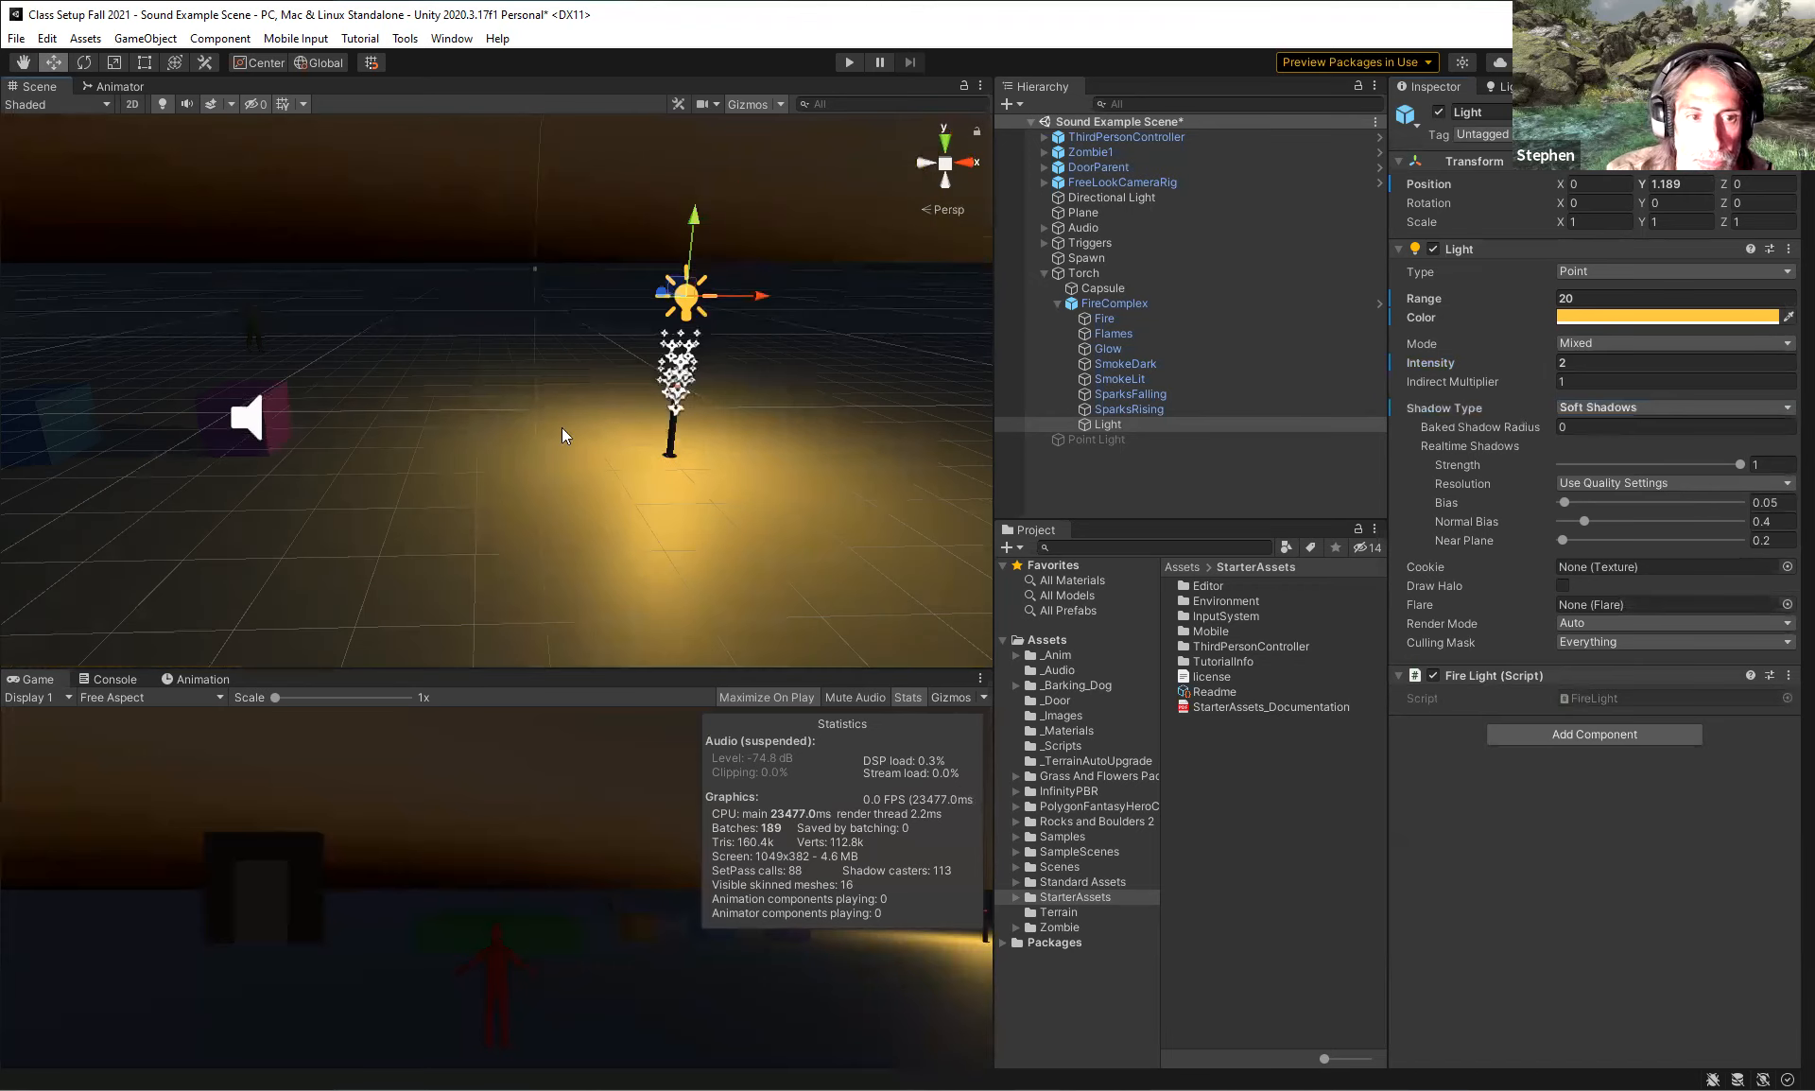
pyautogui.scroll(-2, 489, 429)
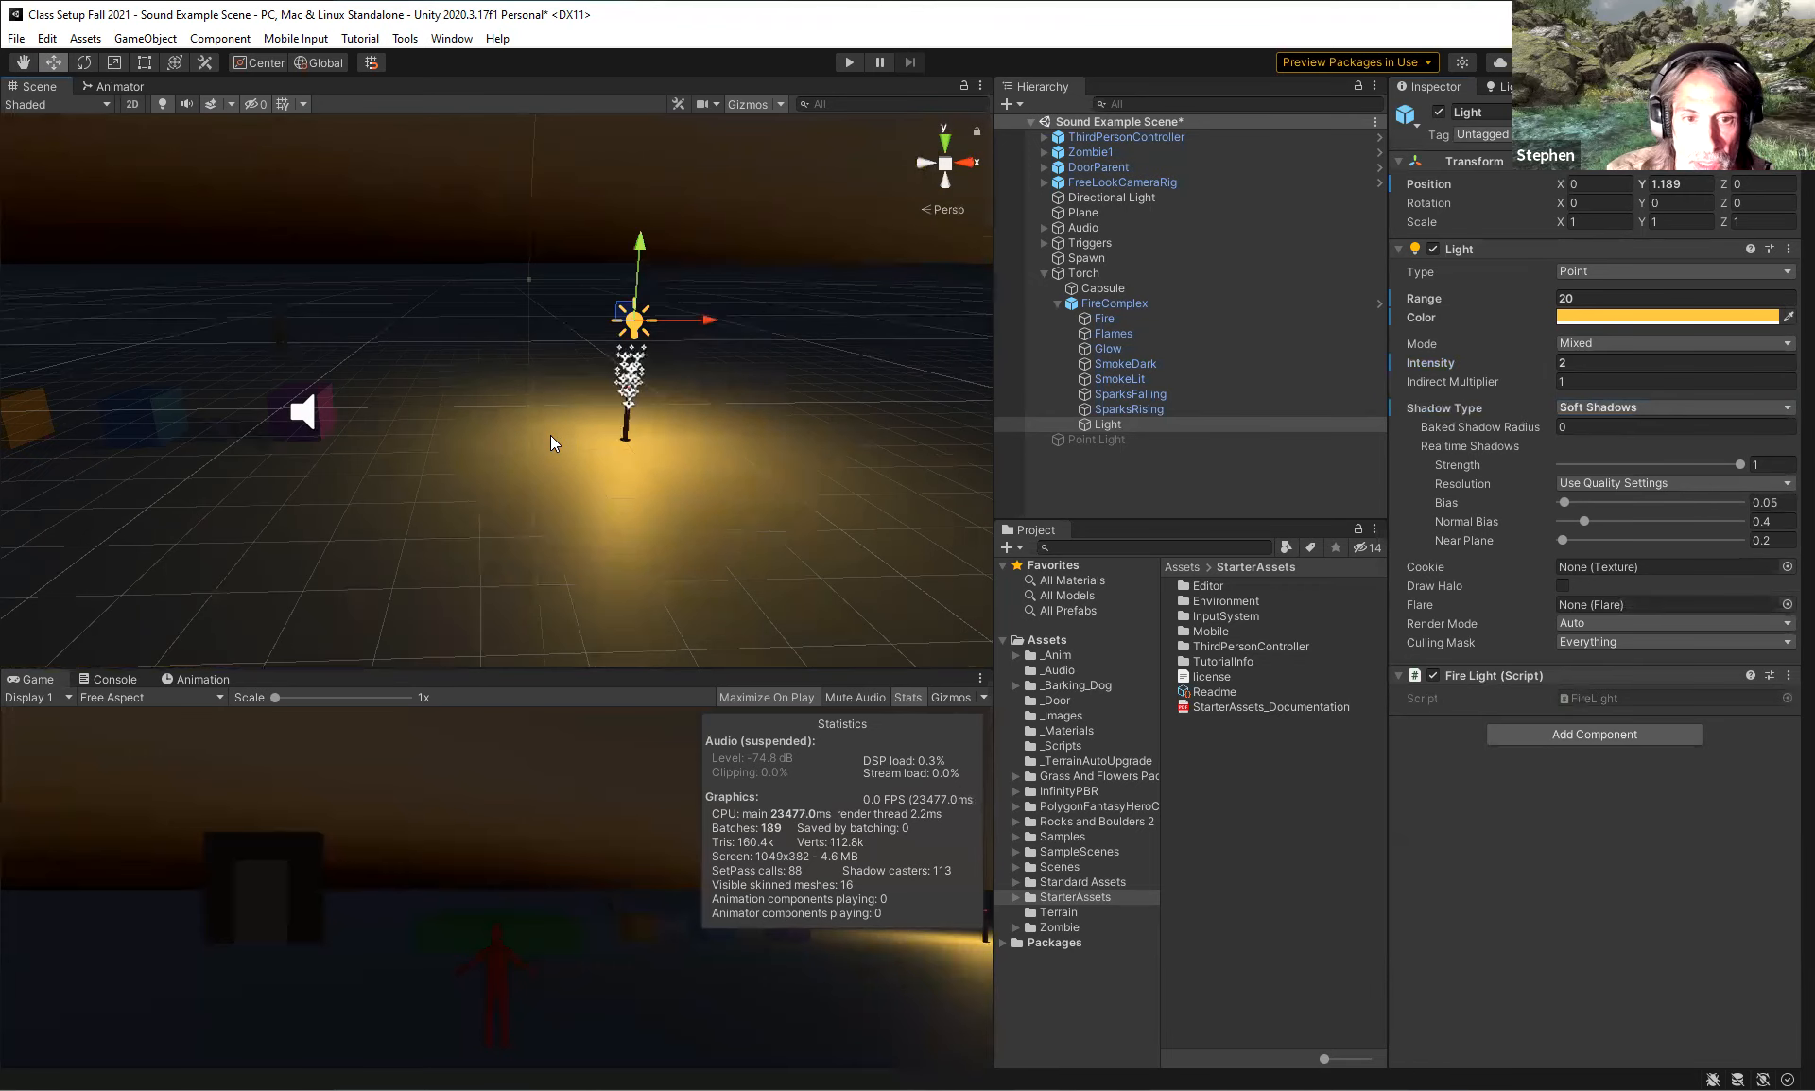
# Add a 3D cube to the scene and move it beside the torch, to about Z 7.51.
pyautogui.rightClick(1117, 471)
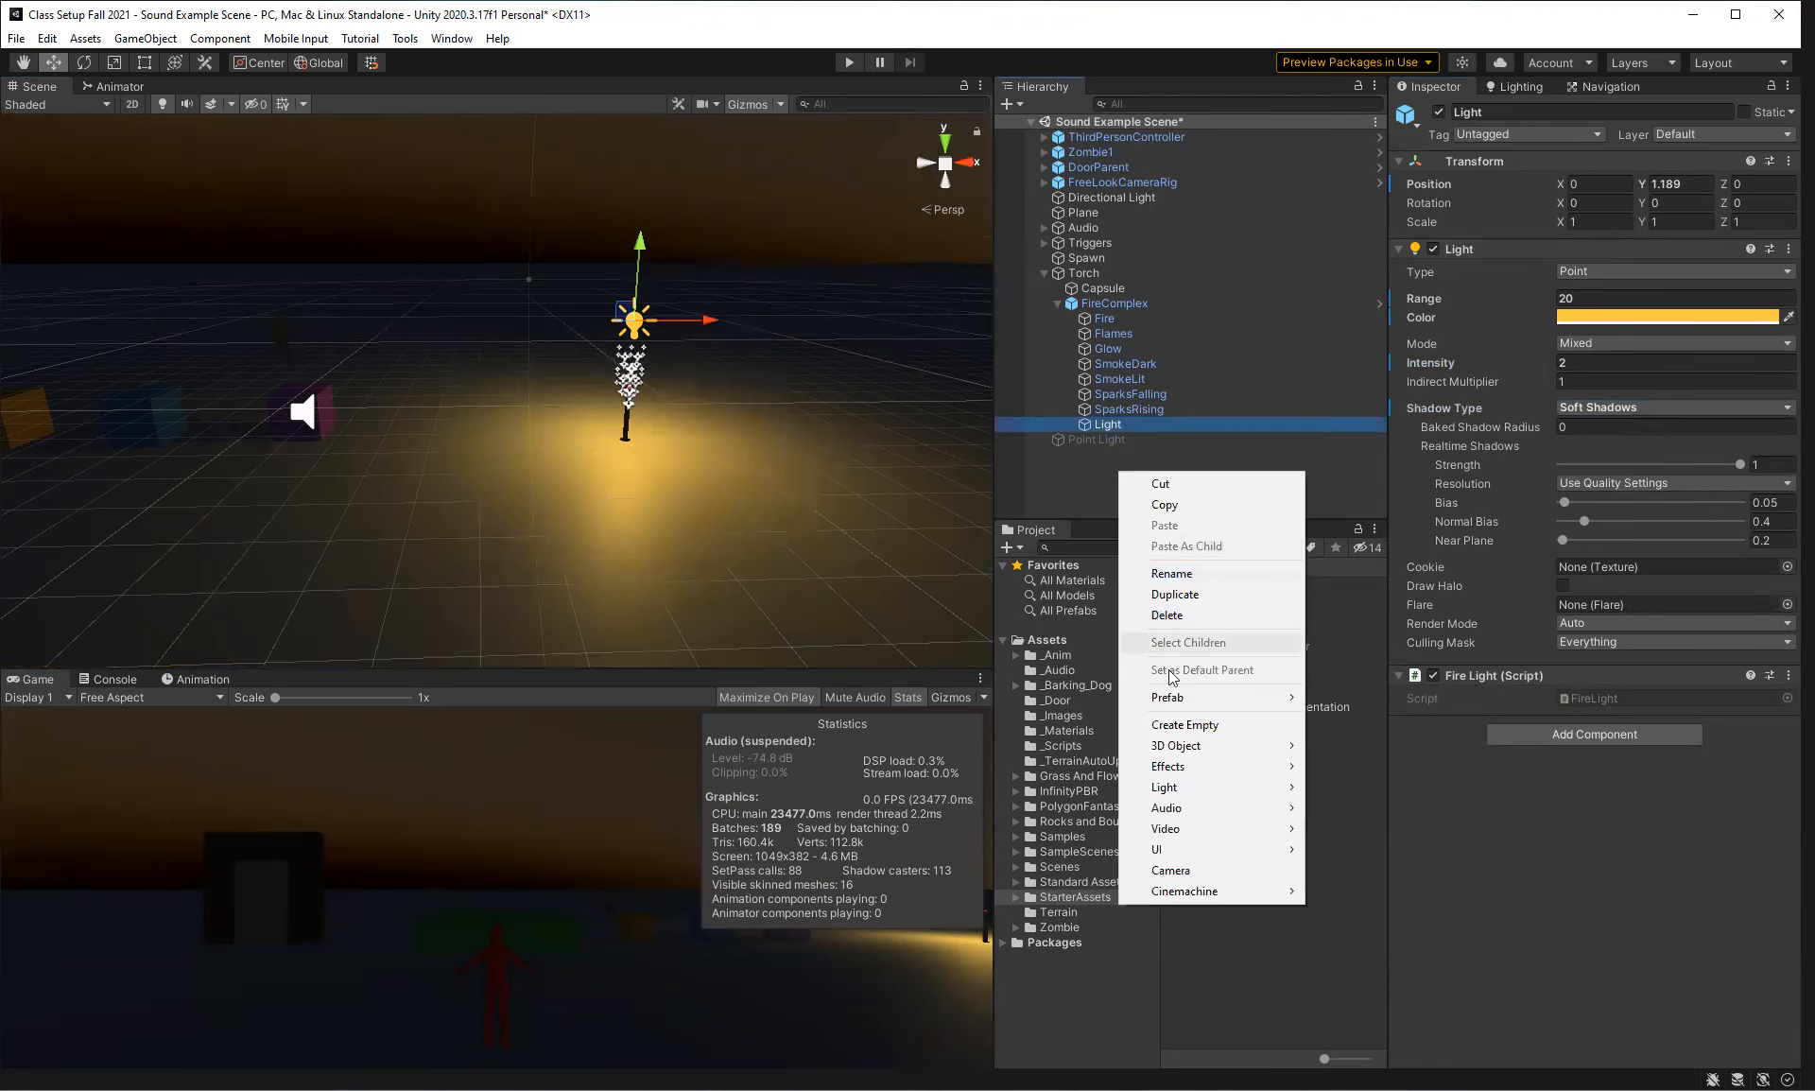
pyautogui.moveTo(1181, 747)
pyautogui.click(1346, 745)
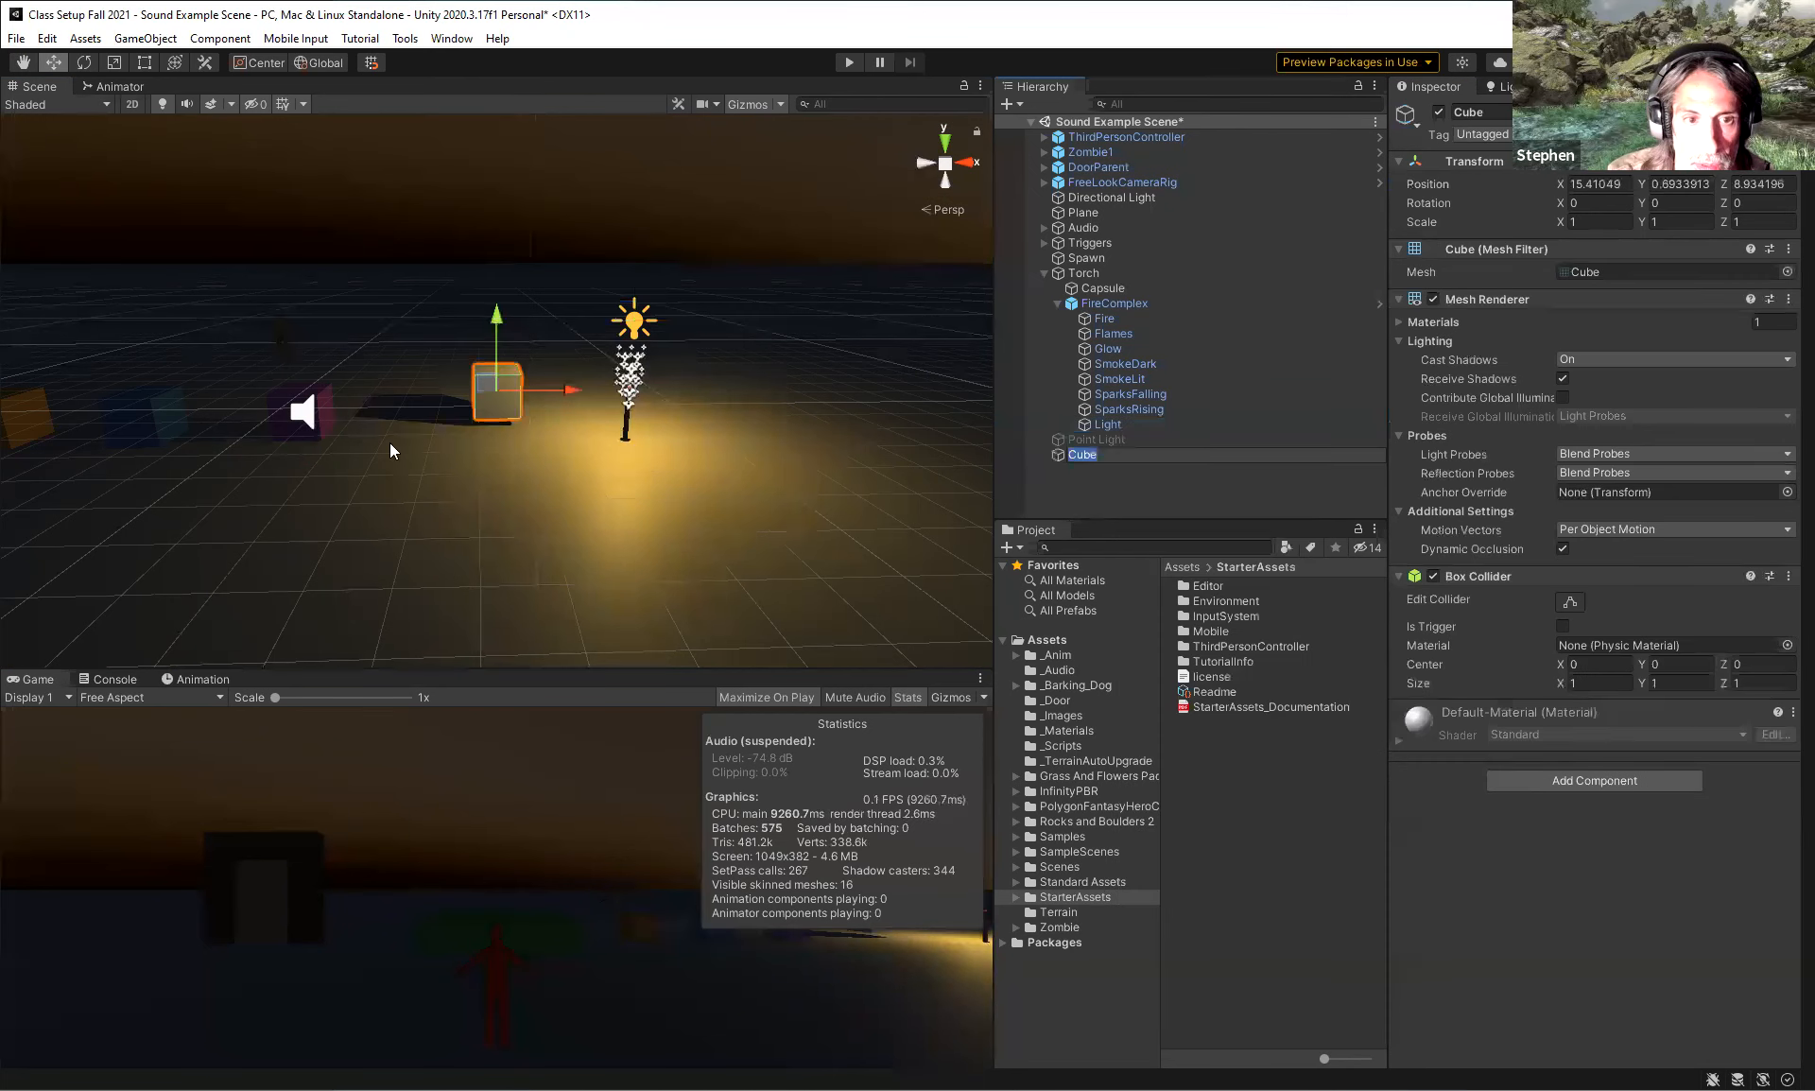
pyautogui.moveTo(598, 462); pyautogui.dragTo(499, 435, button='middle')
pyautogui.moveTo(452, 404)
pyautogui.mouseDown()
pyautogui.moveTo(474, 465)
pyautogui.moveTo(450, 384)
pyautogui.moveTo(453, 433)
pyautogui.mouseUp()
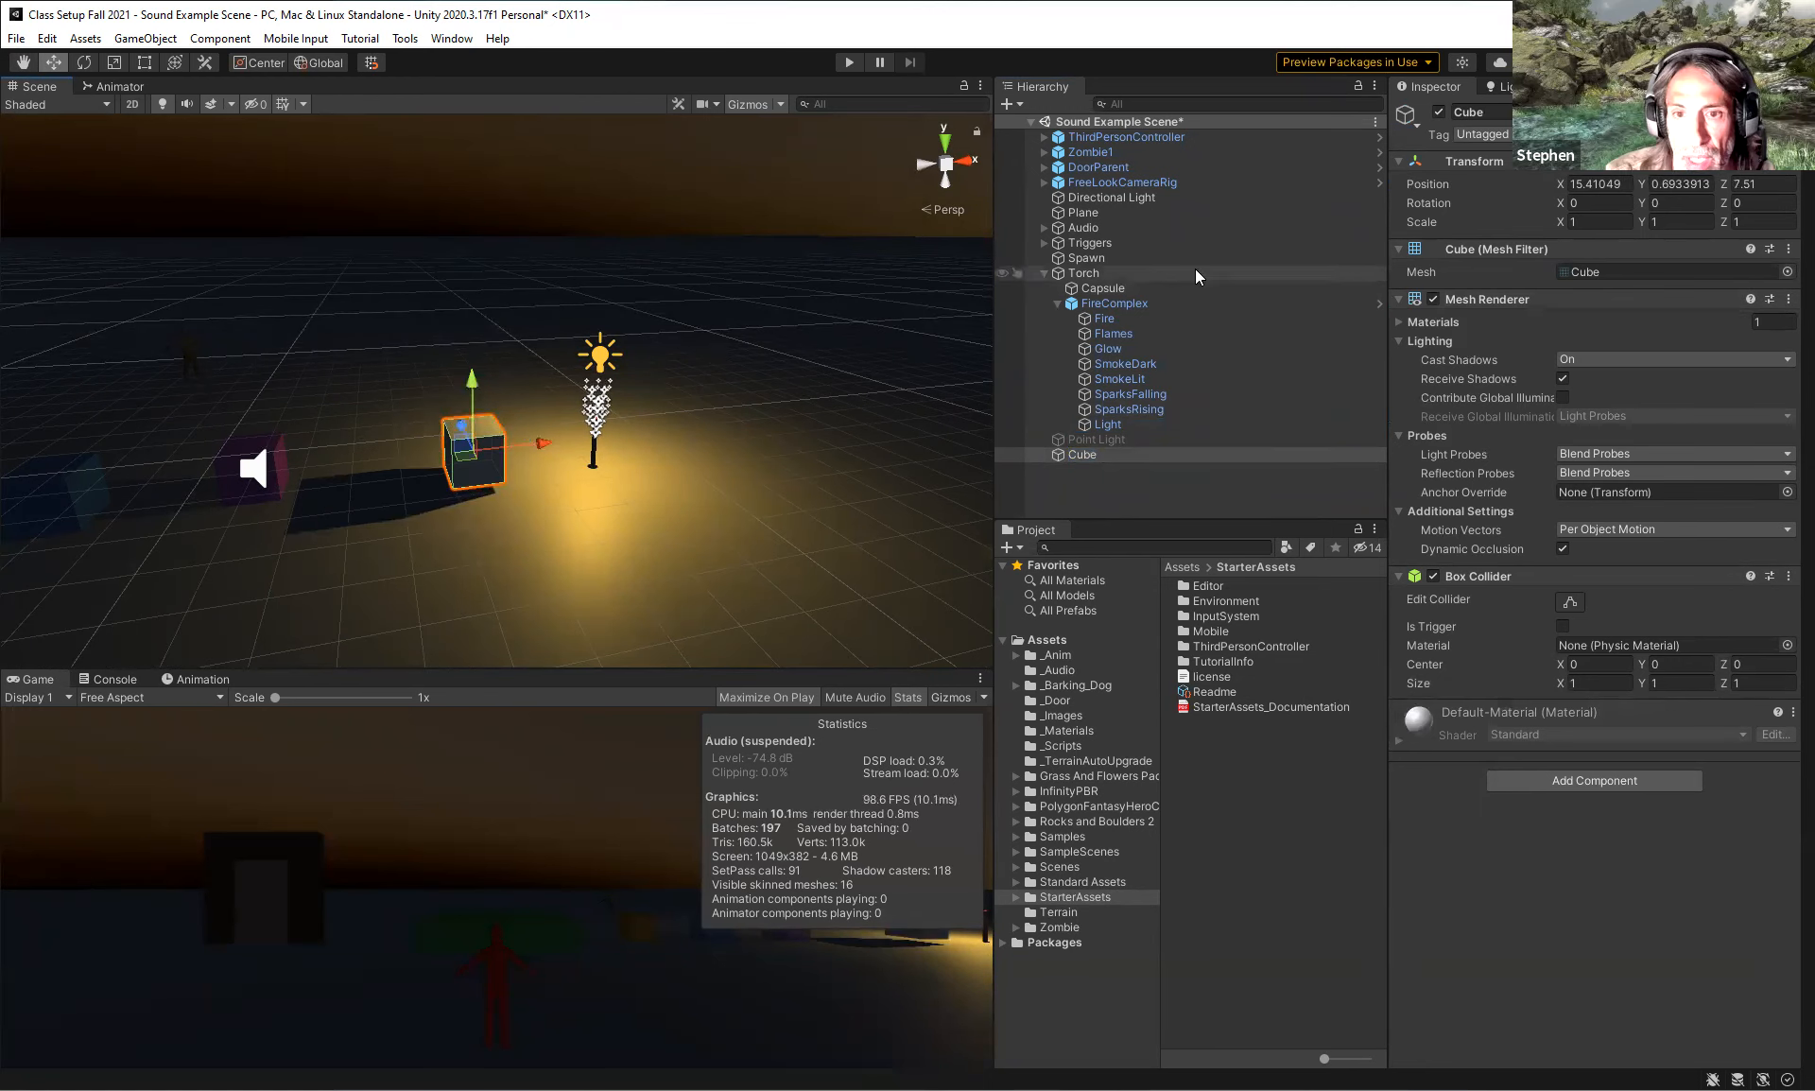
# Try Hard Shadows on the torch fire's Light to compare the cube's shadow, then return to Soft Shadows.
pyautogui.click(1105, 424)
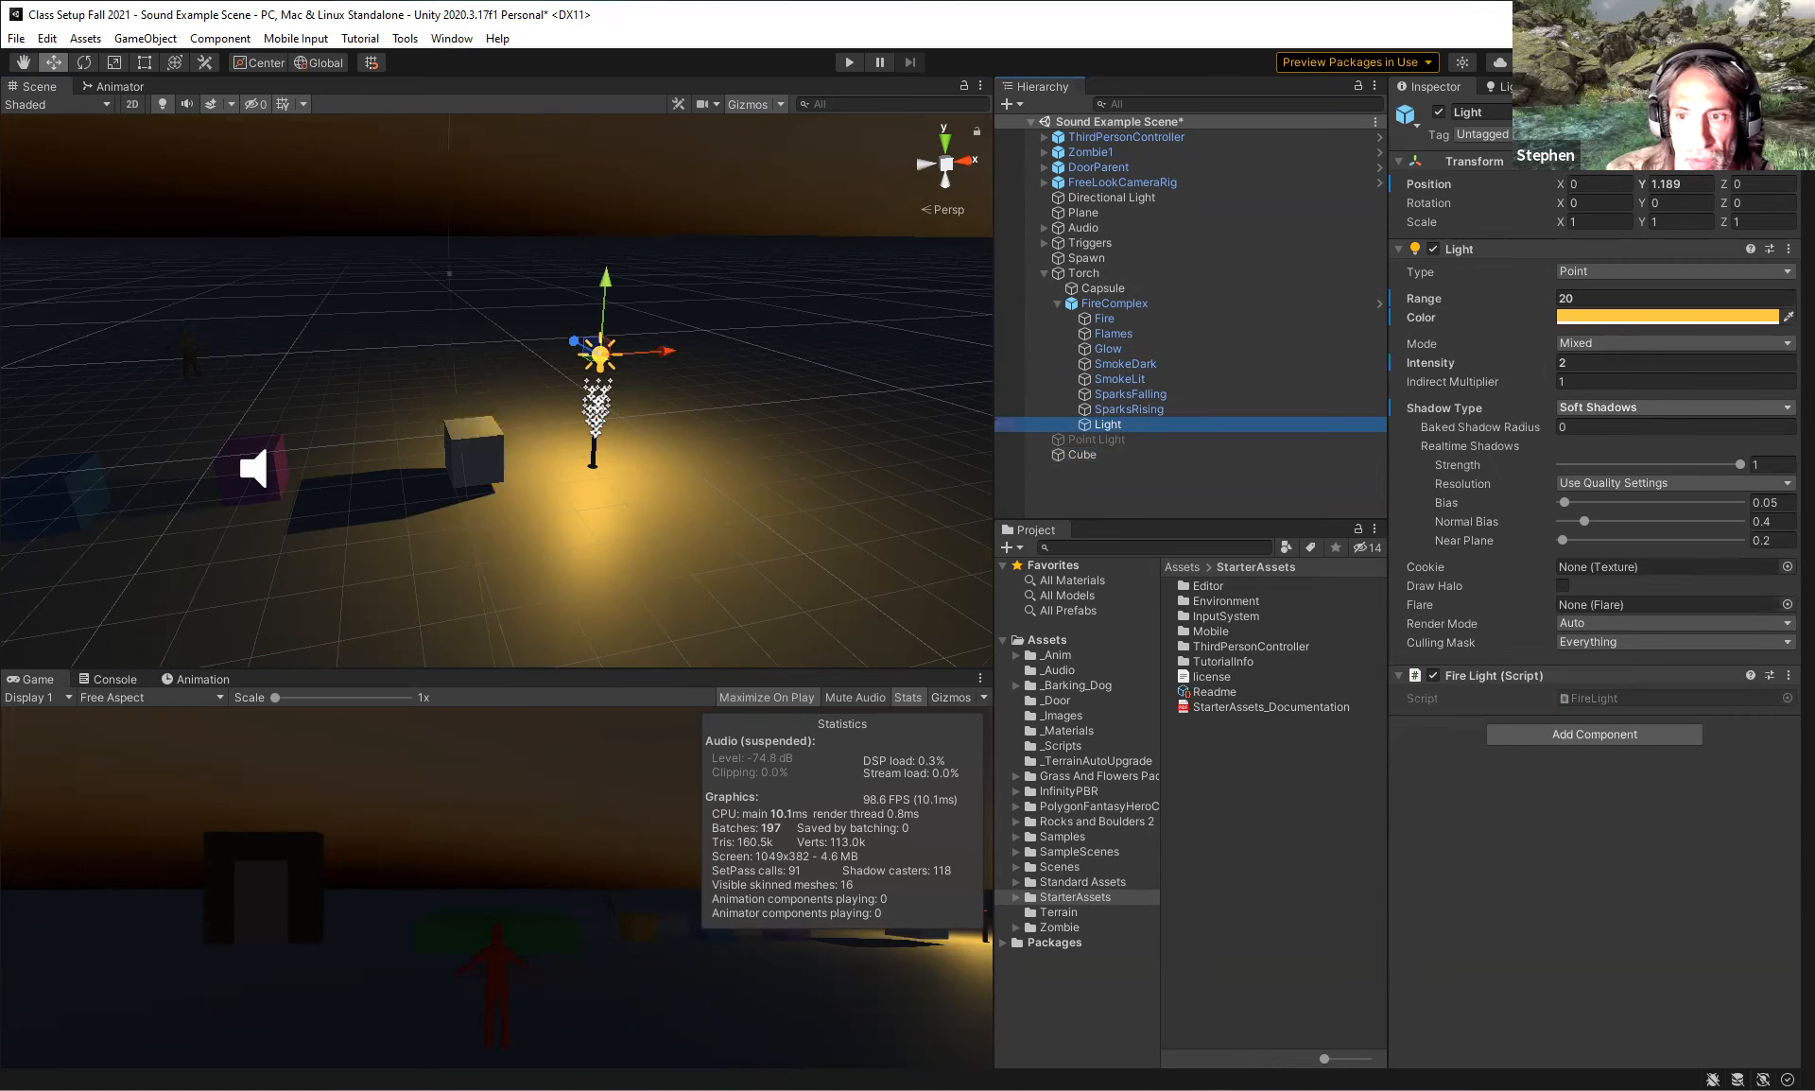
pyautogui.click(1663, 406)
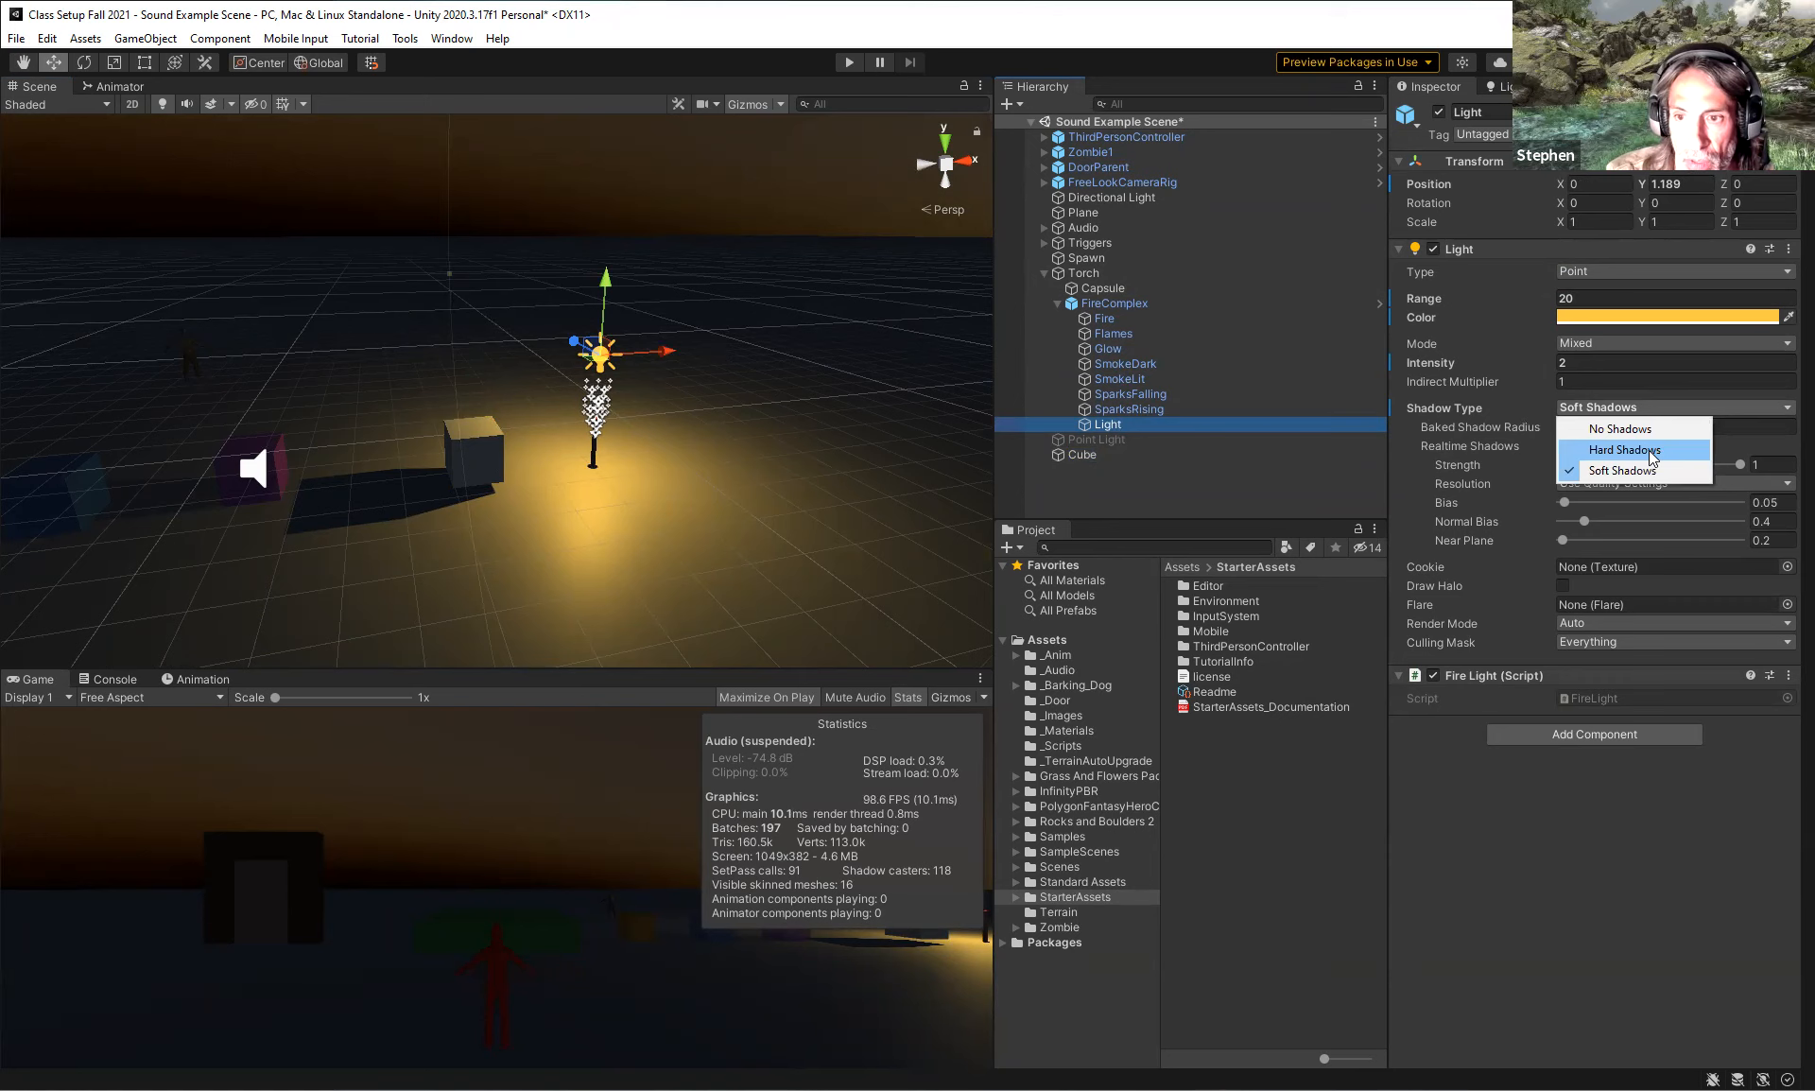
pyautogui.click(1649, 450)
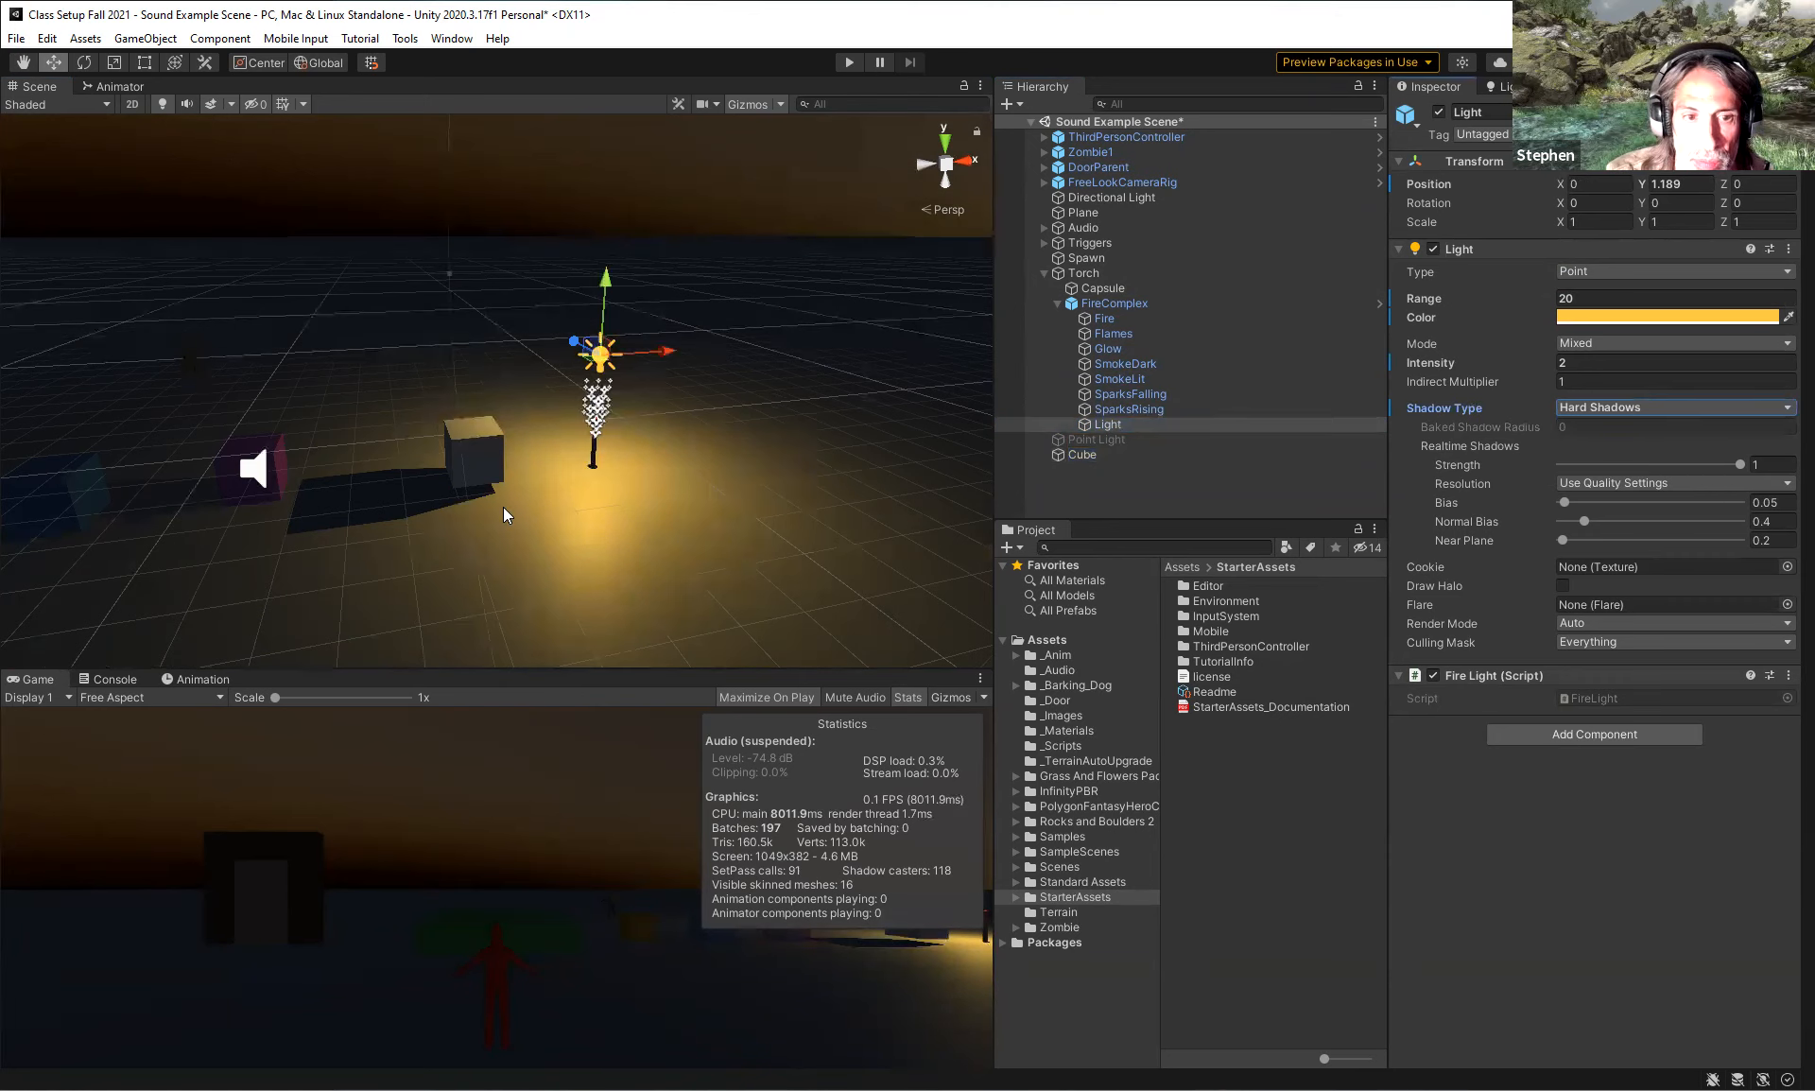
pyautogui.scroll(4, 503, 506)
pyautogui.moveTo(583, 521); pyautogui.dragTo(542, 531, button='right')
pyautogui.scroll(1, 558, 525)
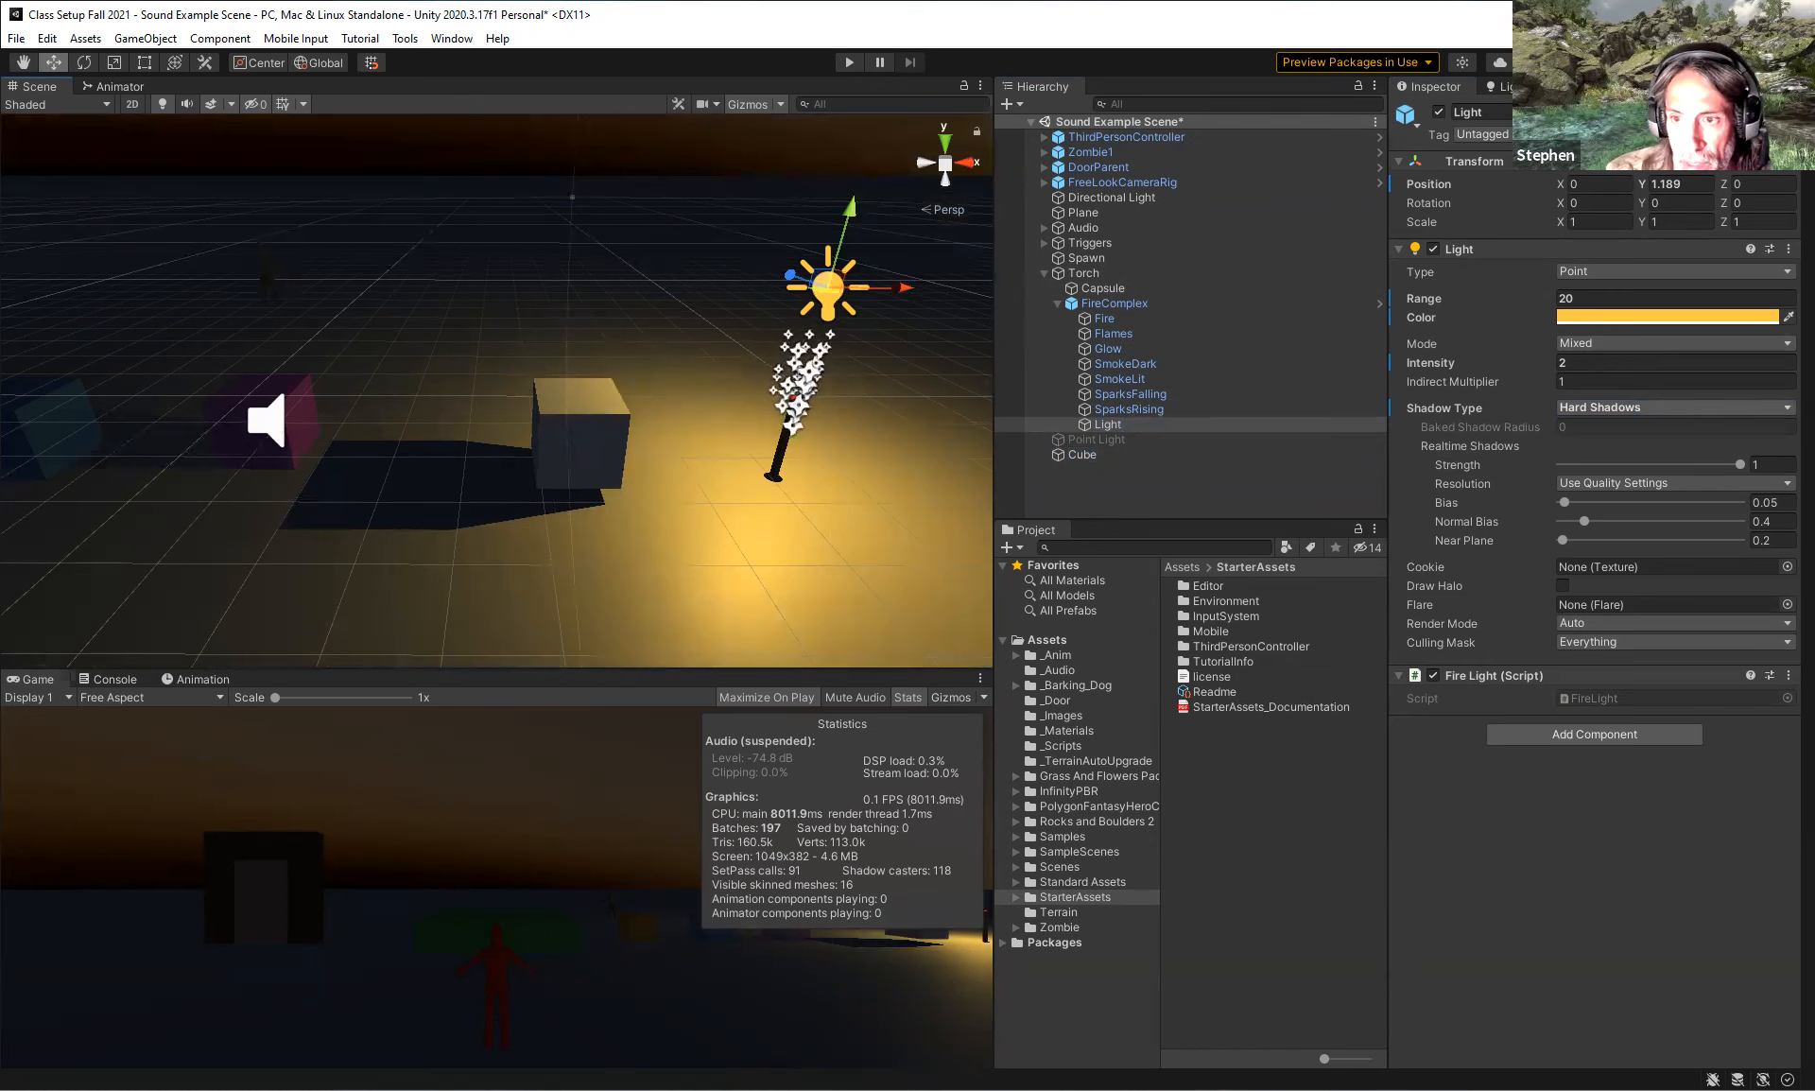
pyautogui.click(1664, 406)
pyautogui.click(1649, 471)
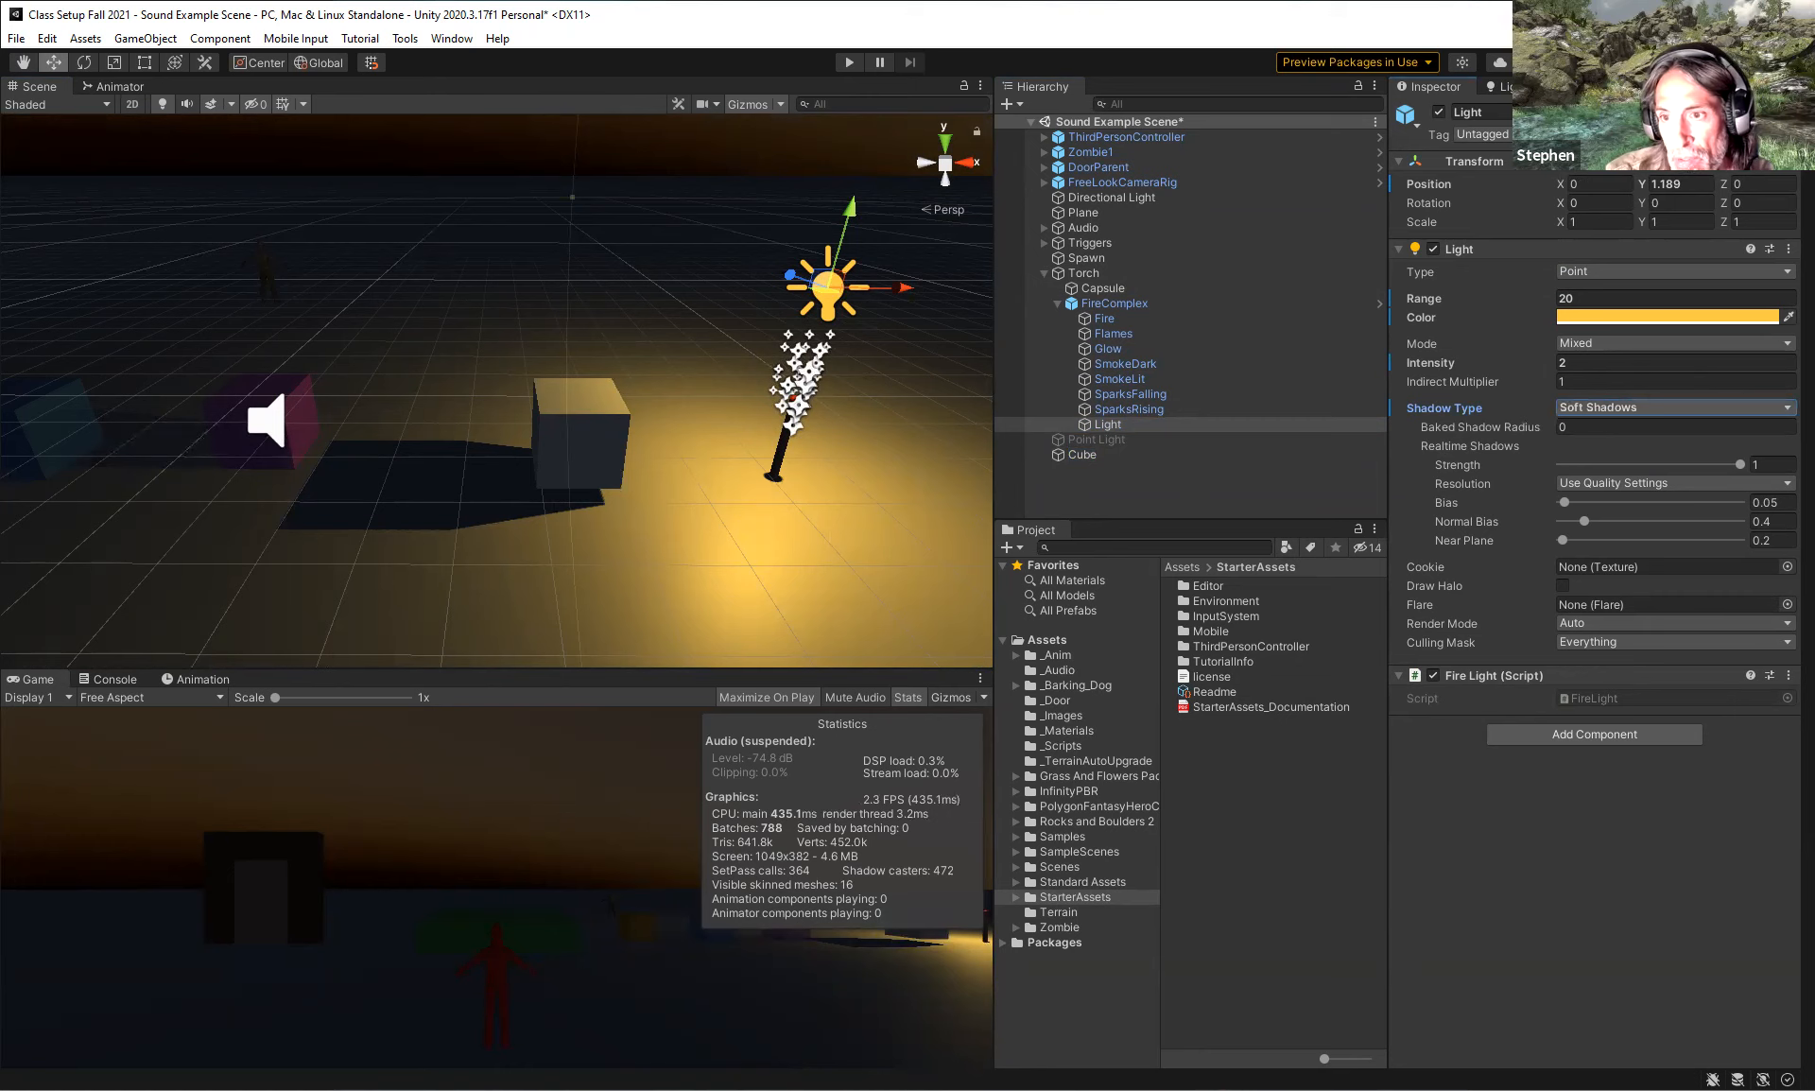
# Try No Shadows on the torch fire's Light, then set it back to Soft Shadows.
pyautogui.click(1678, 407)
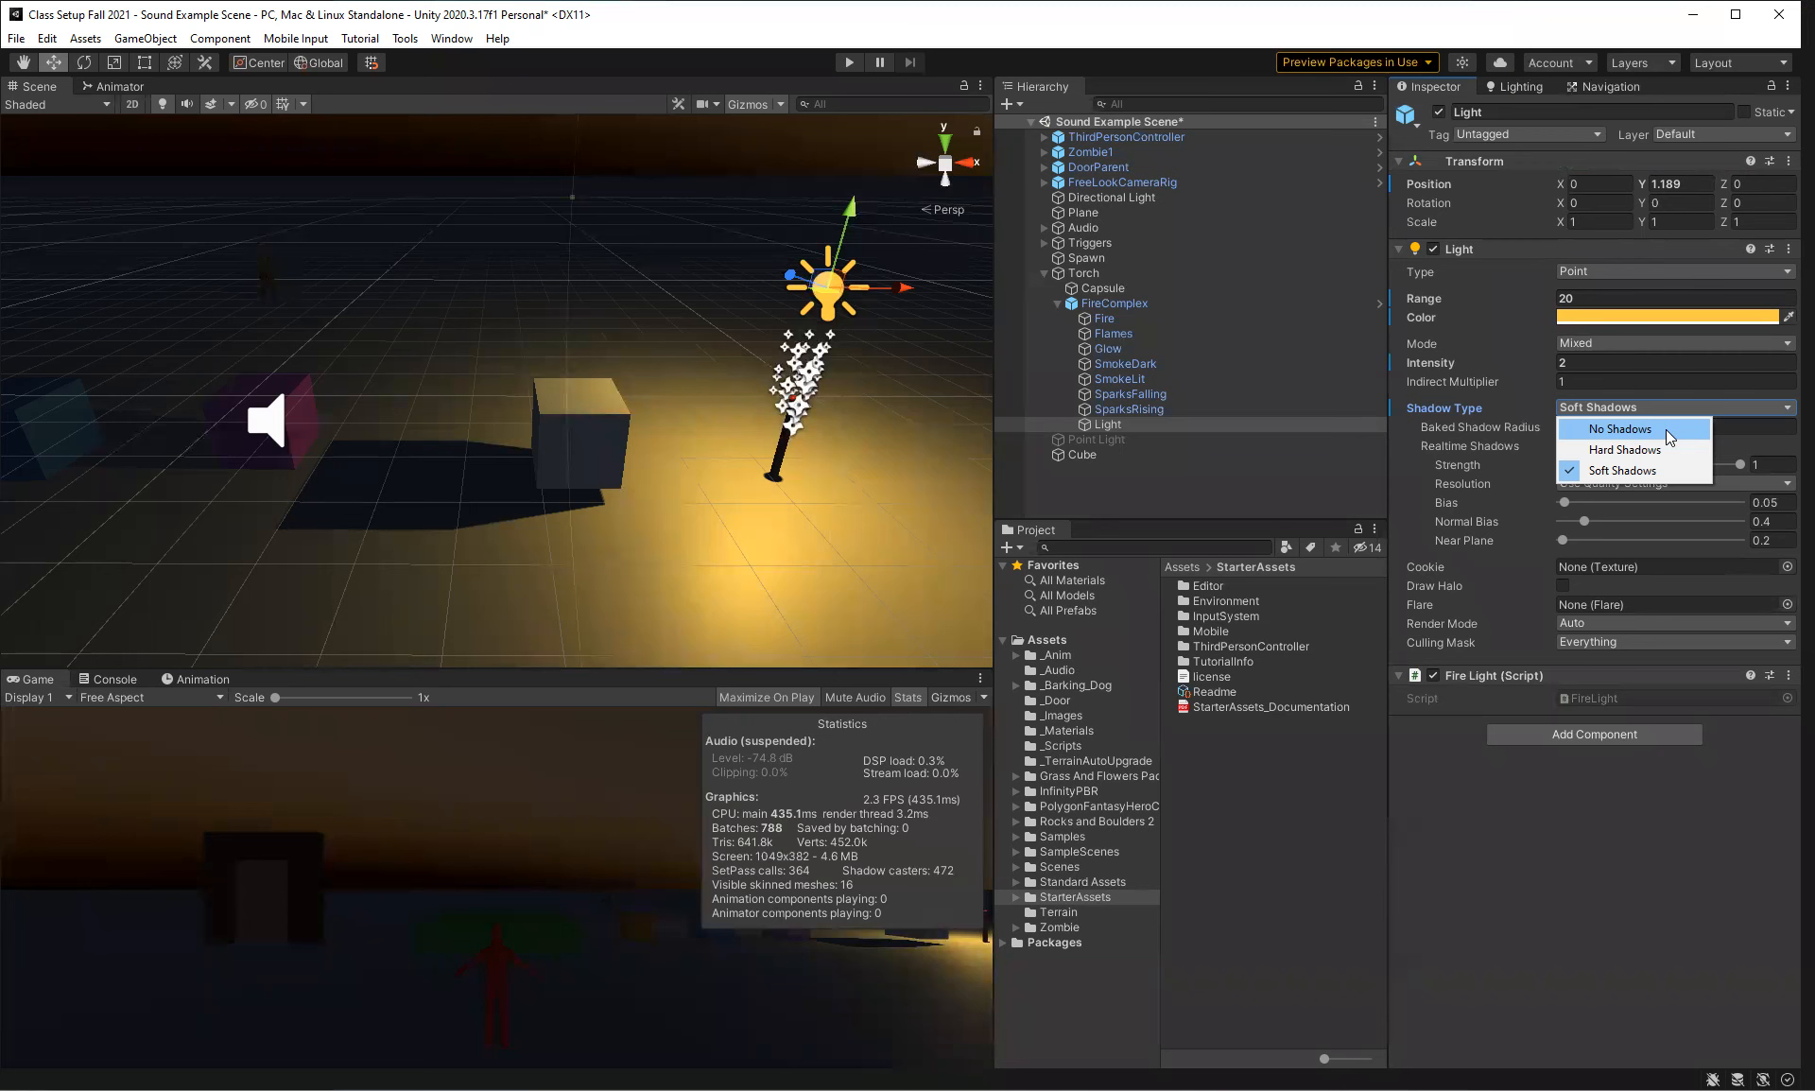
pyautogui.click(1665, 429)
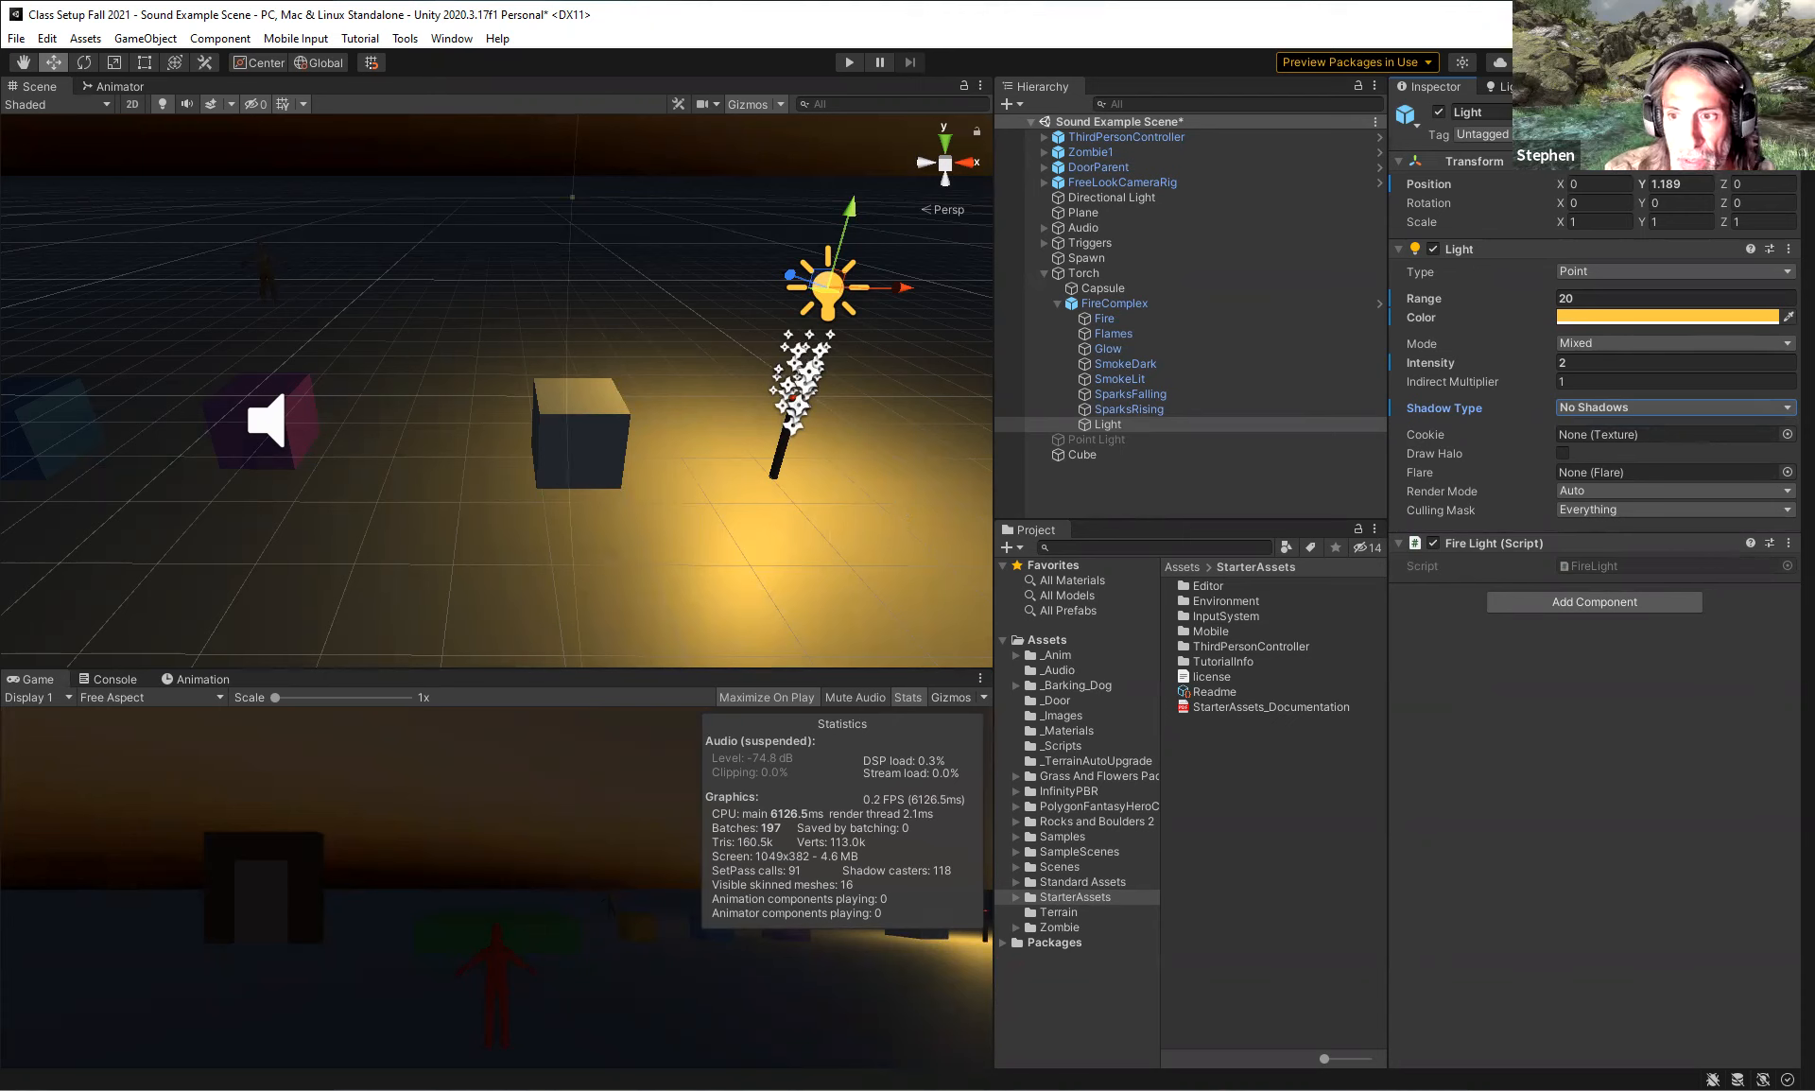
pyautogui.click(1664, 406)
pyautogui.click(1607, 469)
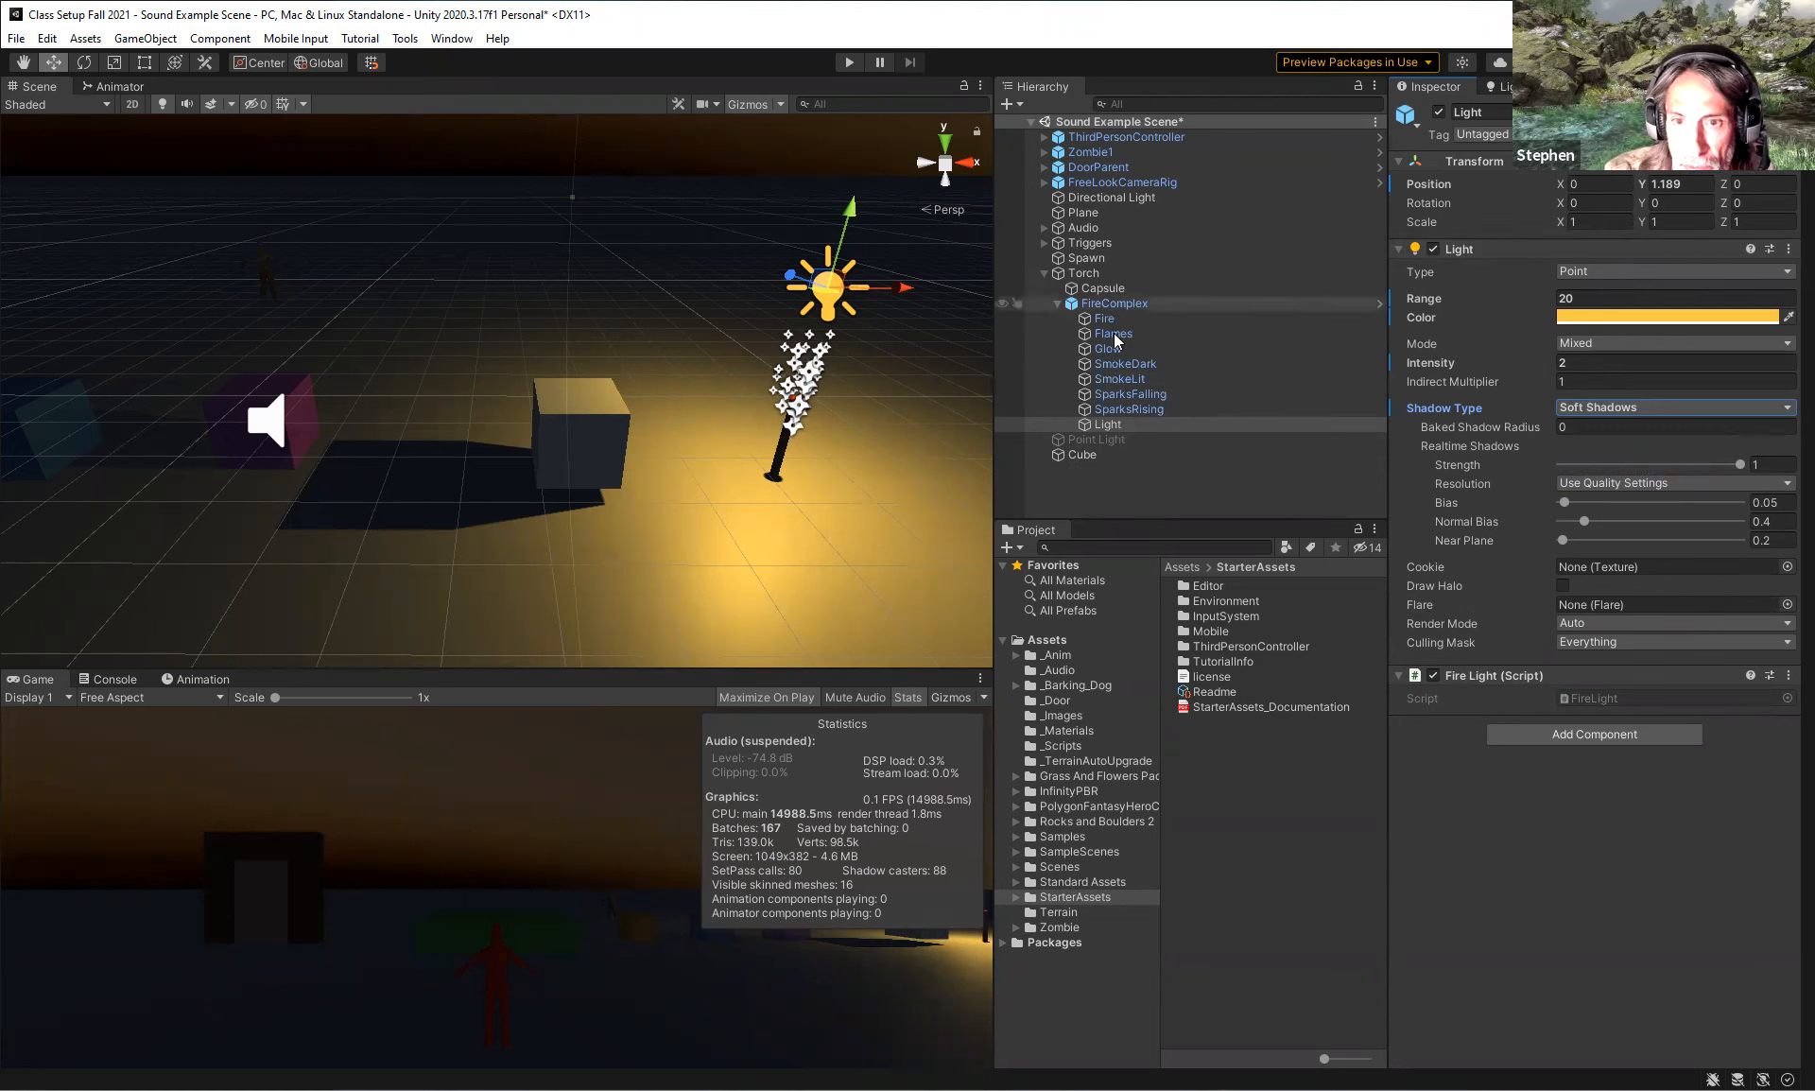
# Deactivate the whole Torch object in the scene.
pyautogui.click(1086, 274)
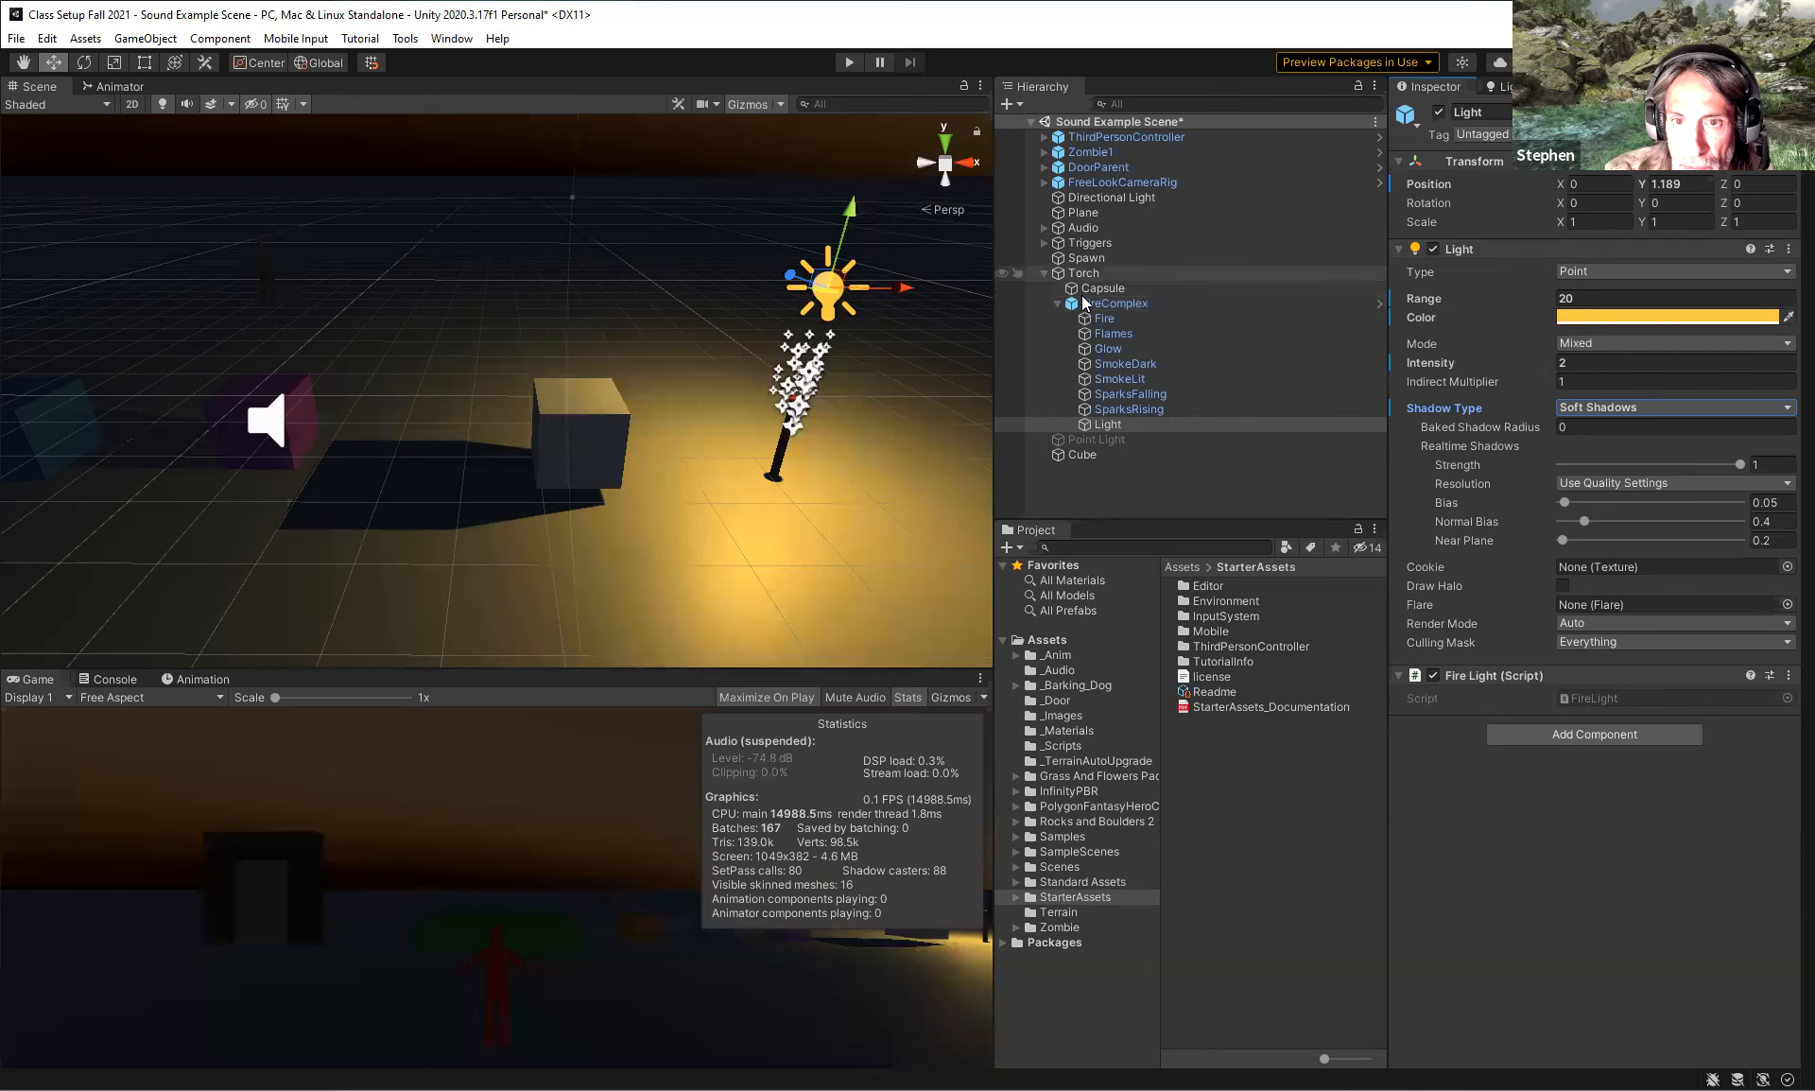
pyautogui.click(1438, 112)
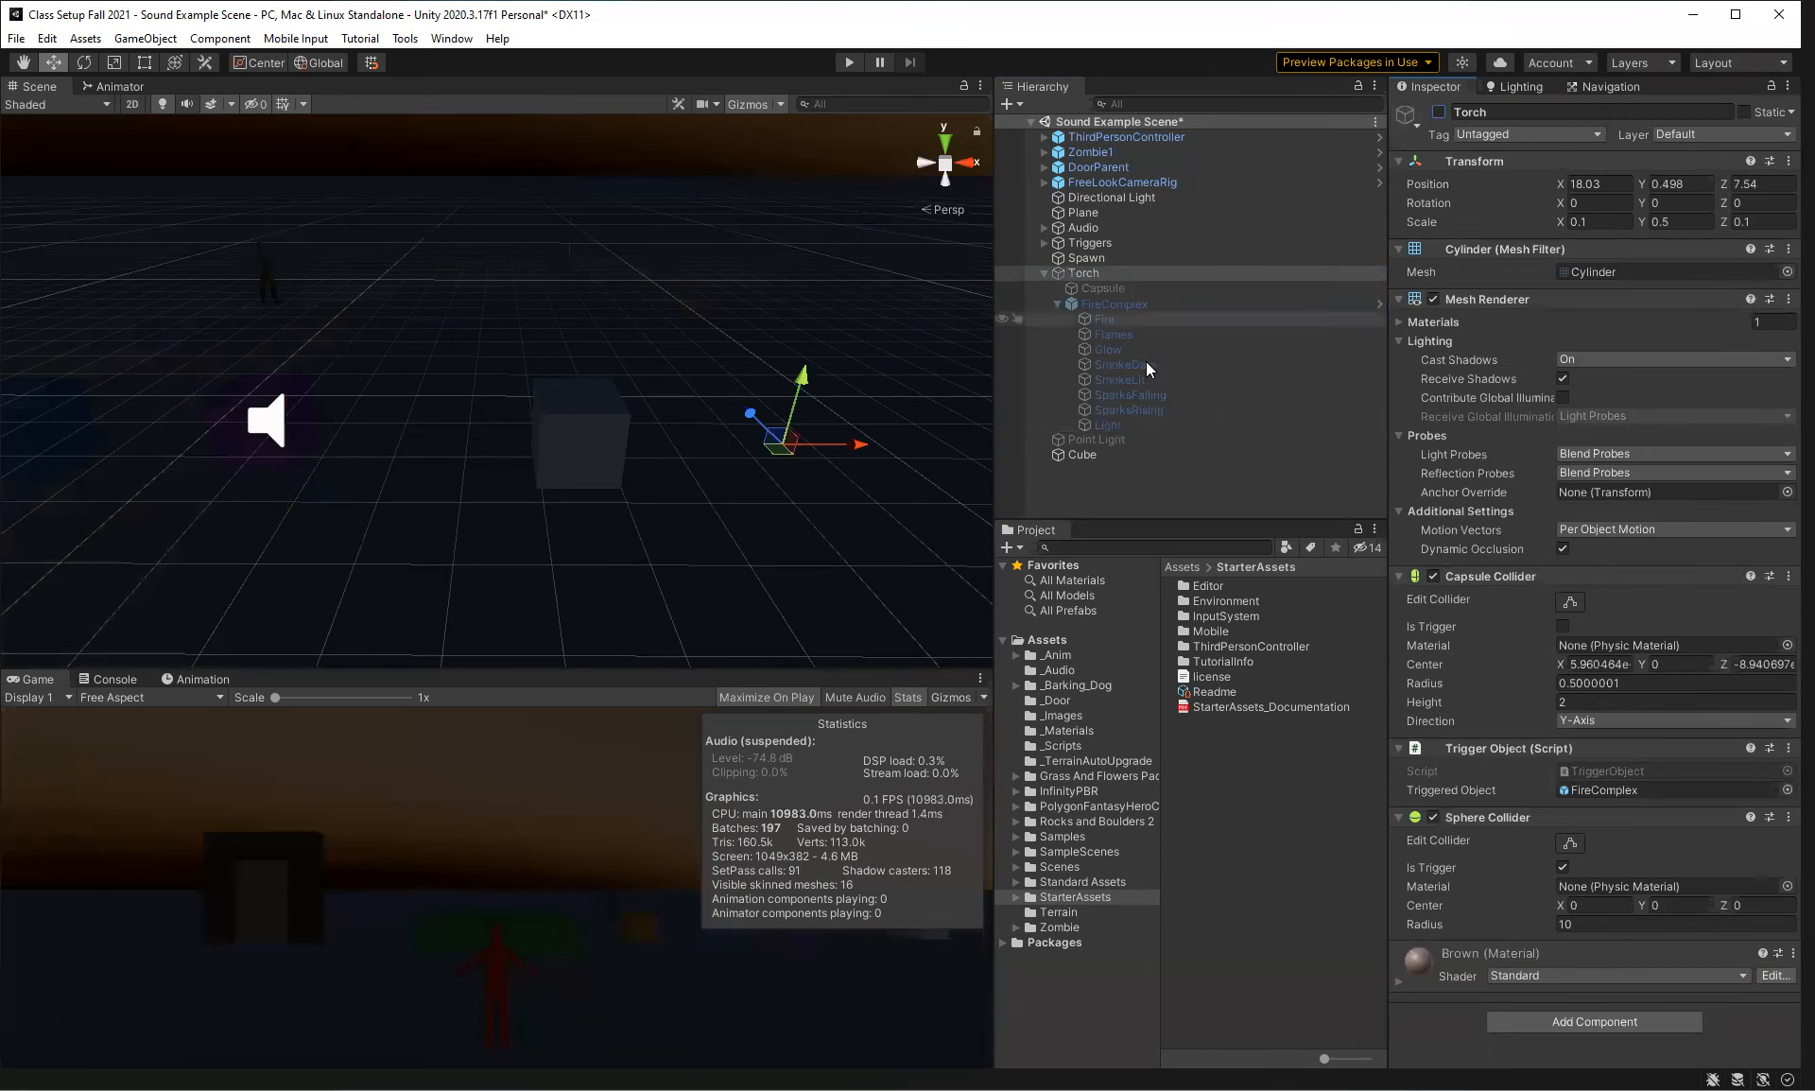
pyautogui.moveTo(715, 469)
pyautogui.keyDown('alt'); pyautogui.mouseDown()
pyautogui.moveTo(632, 461)
pyautogui.moveTo(737, 443)
pyautogui.mouseUp(); pyautogui.keyUp('alt')
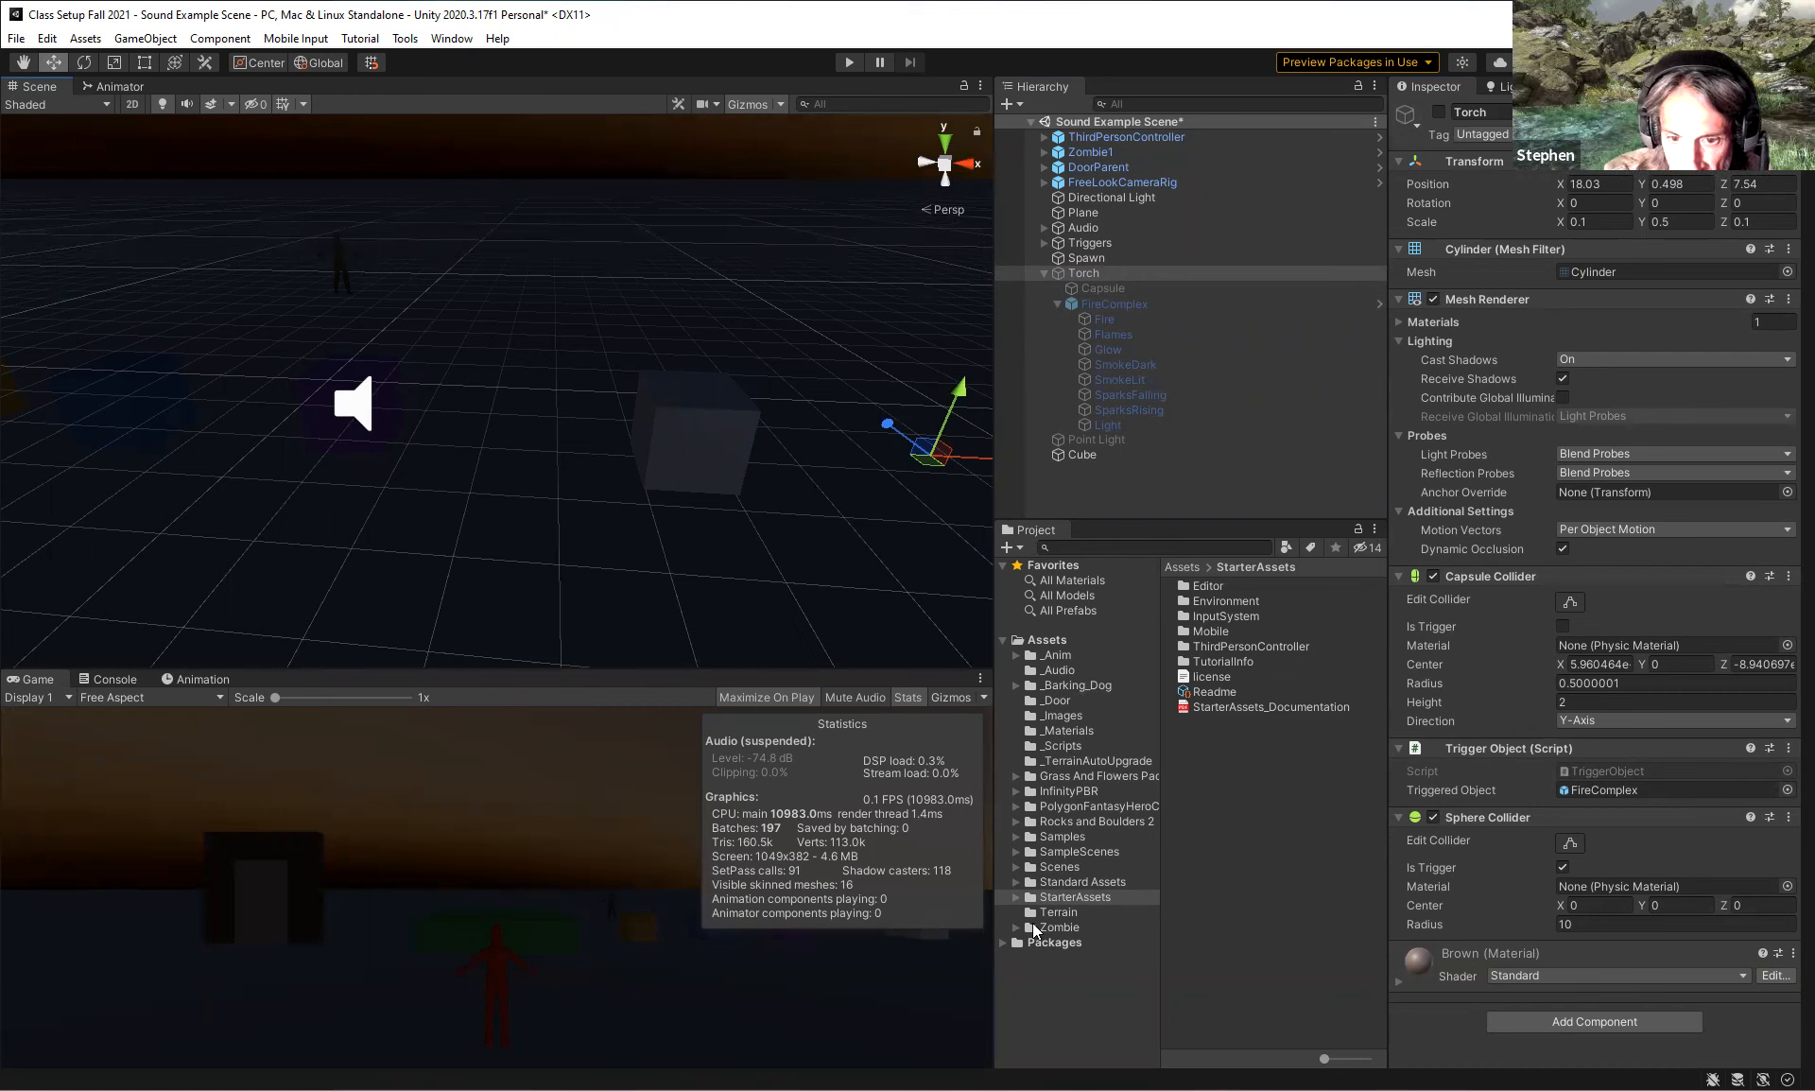
# Place the Explosion prefab from Standard Assets' ParticleSystems Prefabs on the ground near the cube, at about X 13.6, Z 6.4.
pyautogui.click(1016, 881)
pyautogui.scroll(-3, 1132, 848)
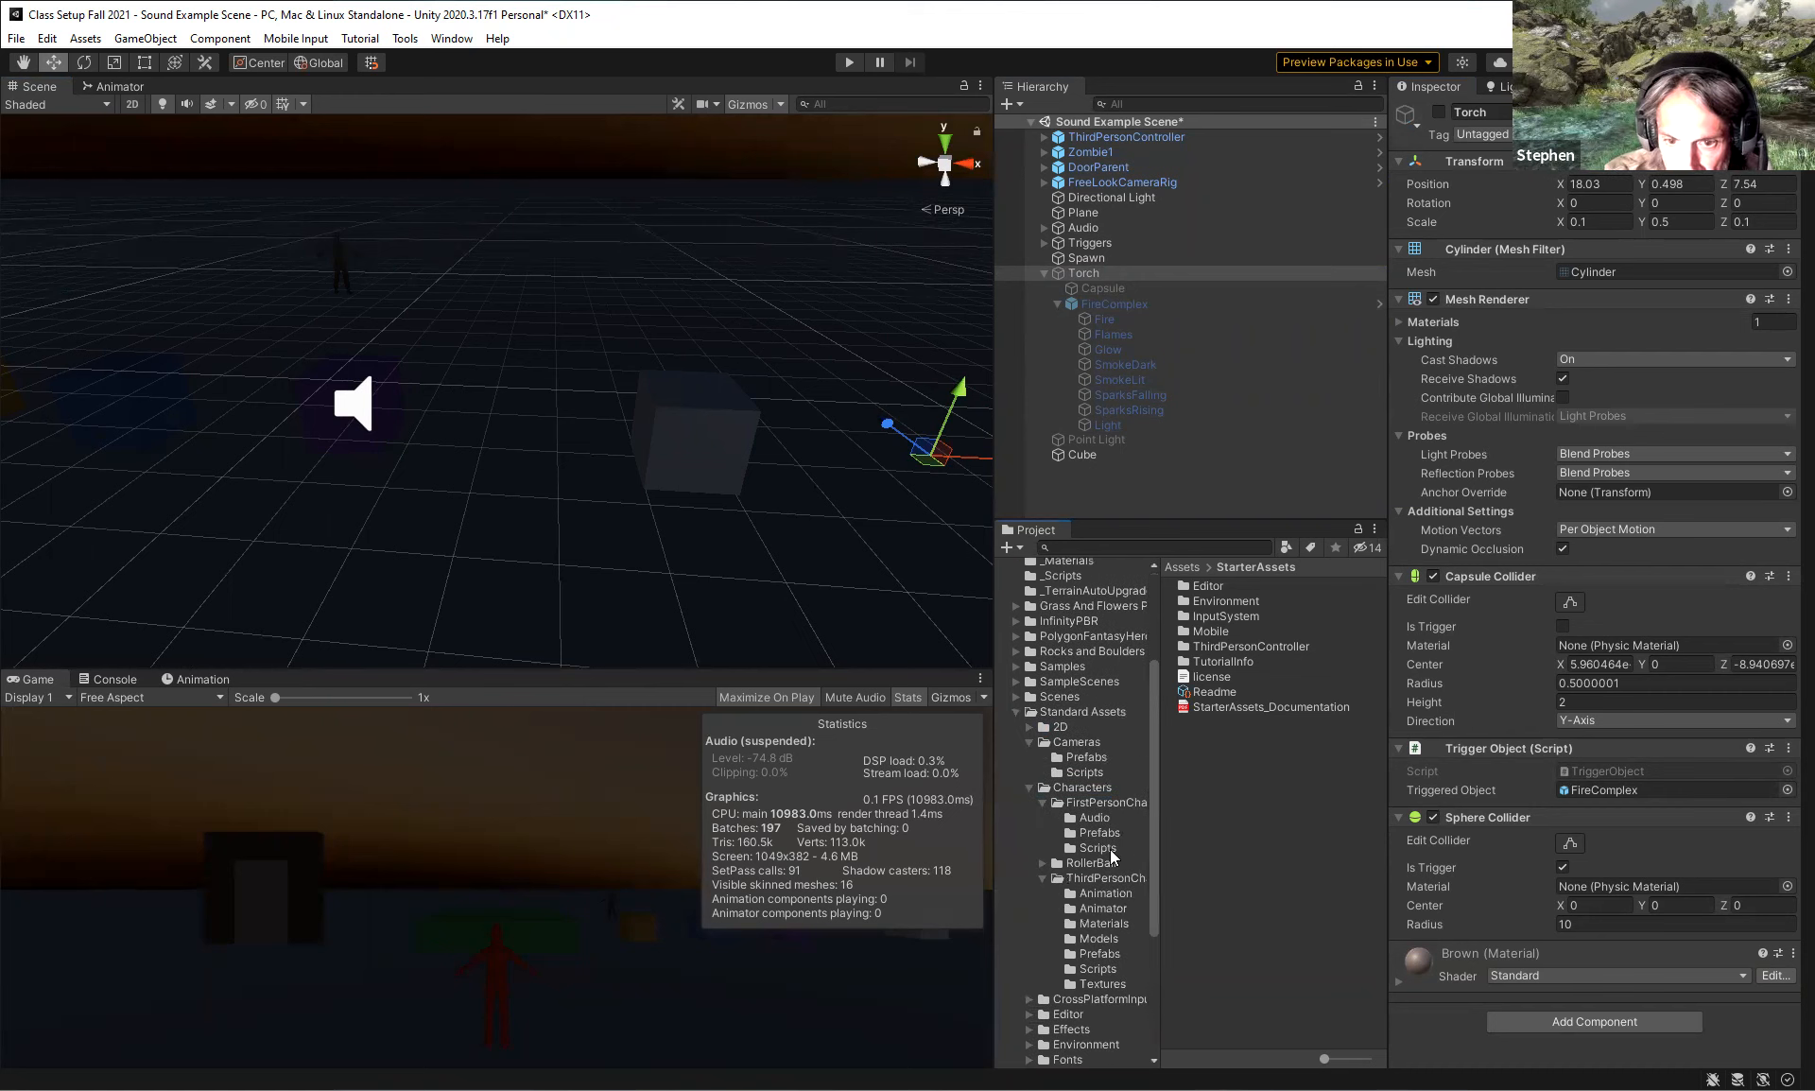
pyautogui.scroll(-2, 1110, 849)
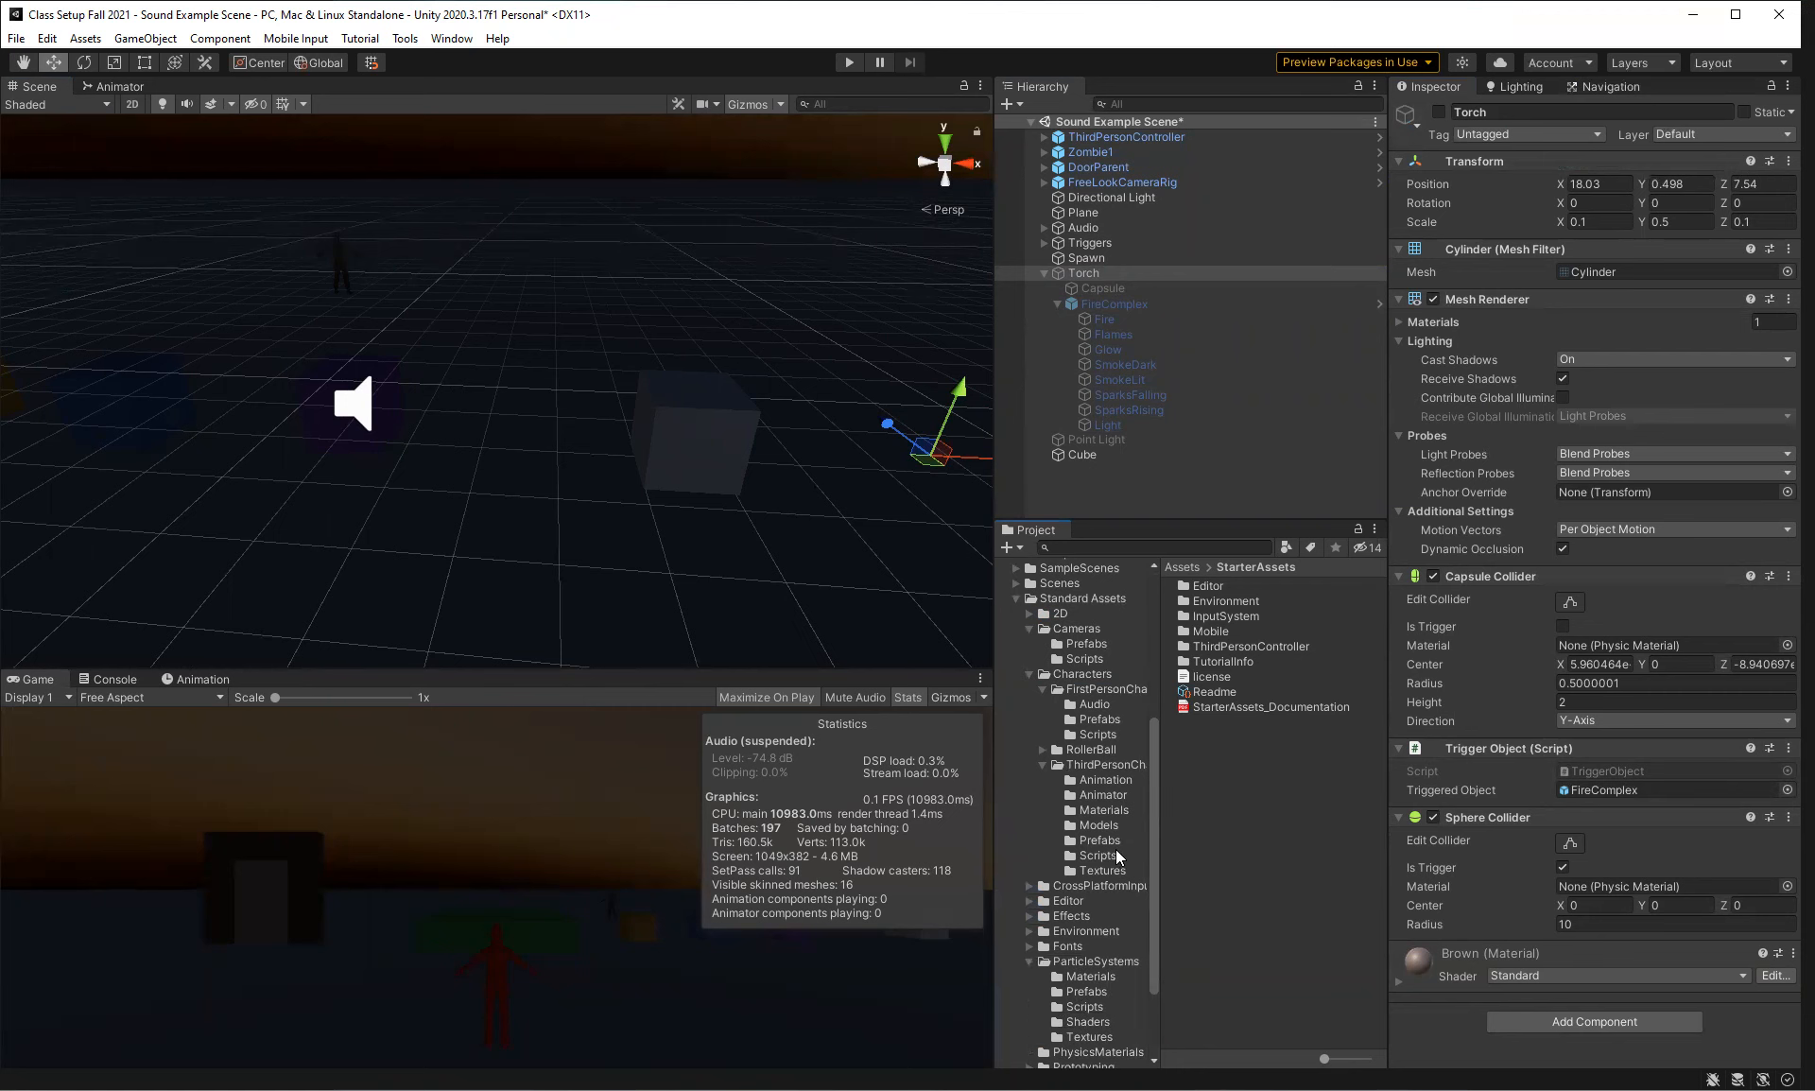
pyautogui.scroll(-2, 1107, 833)
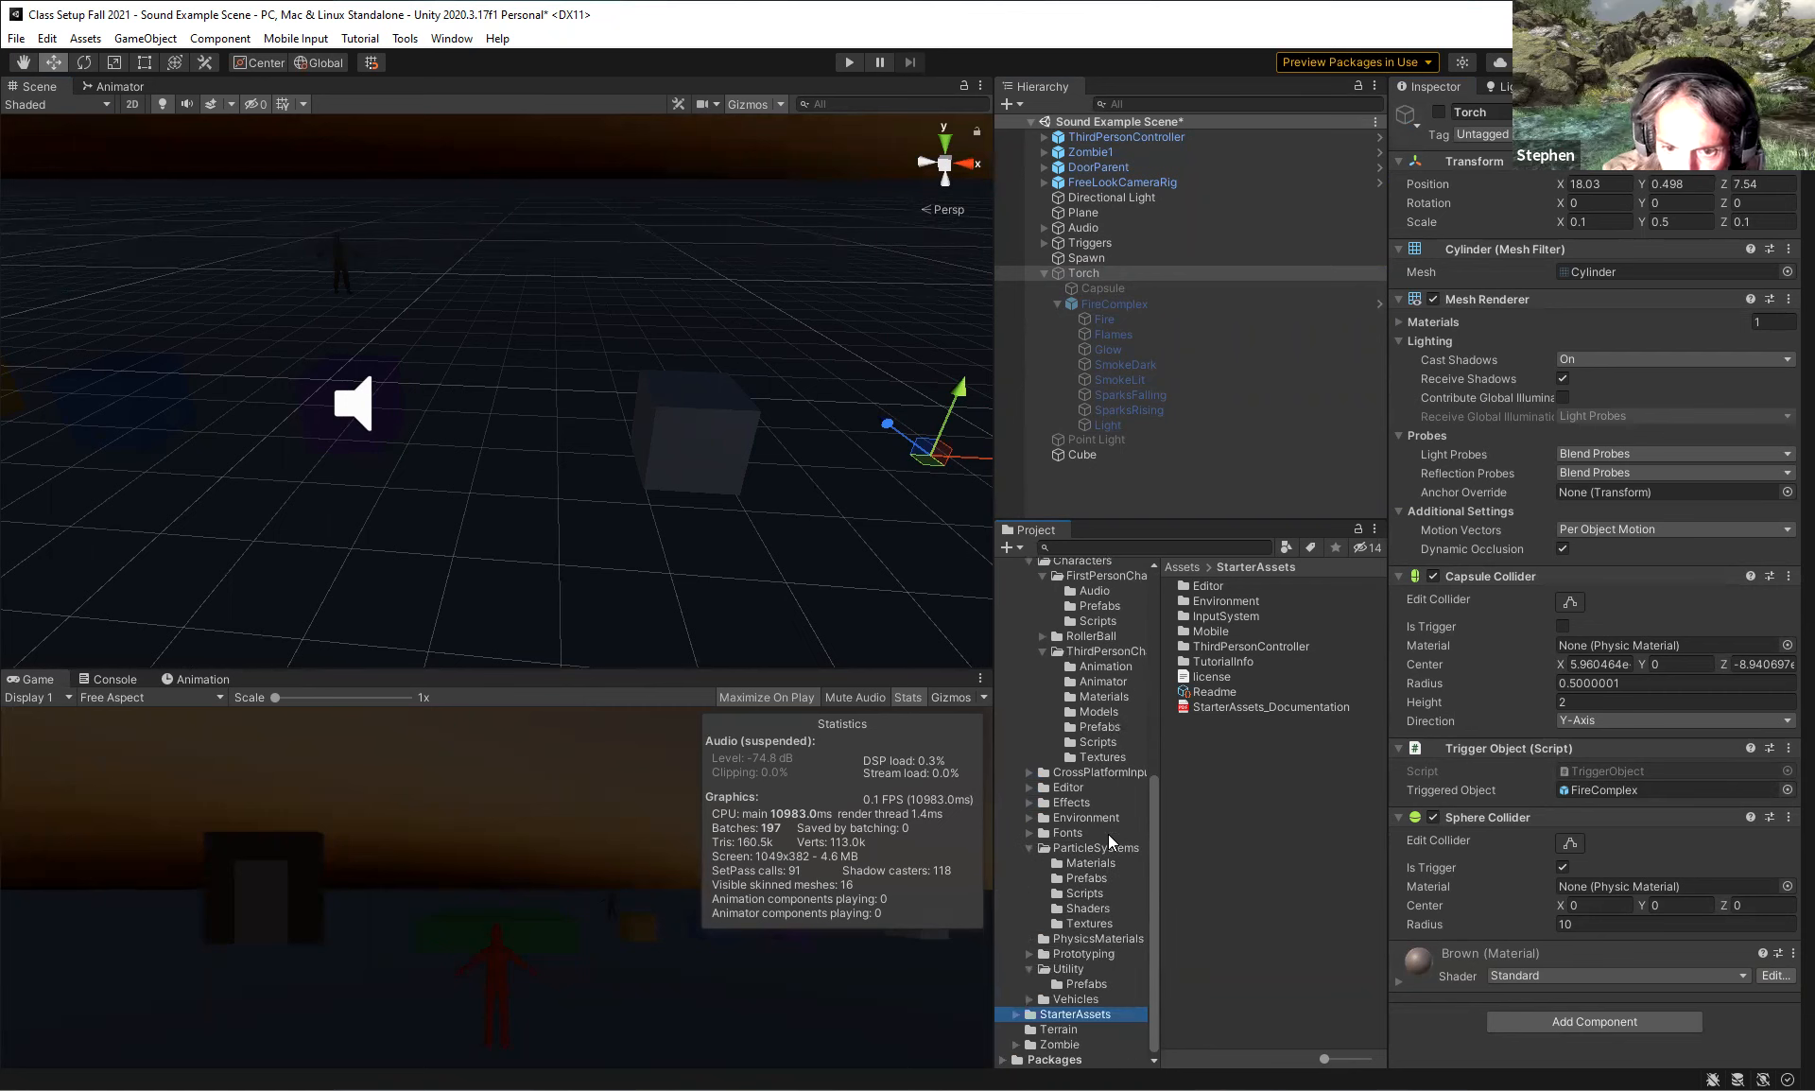
pyautogui.click(1085, 878)
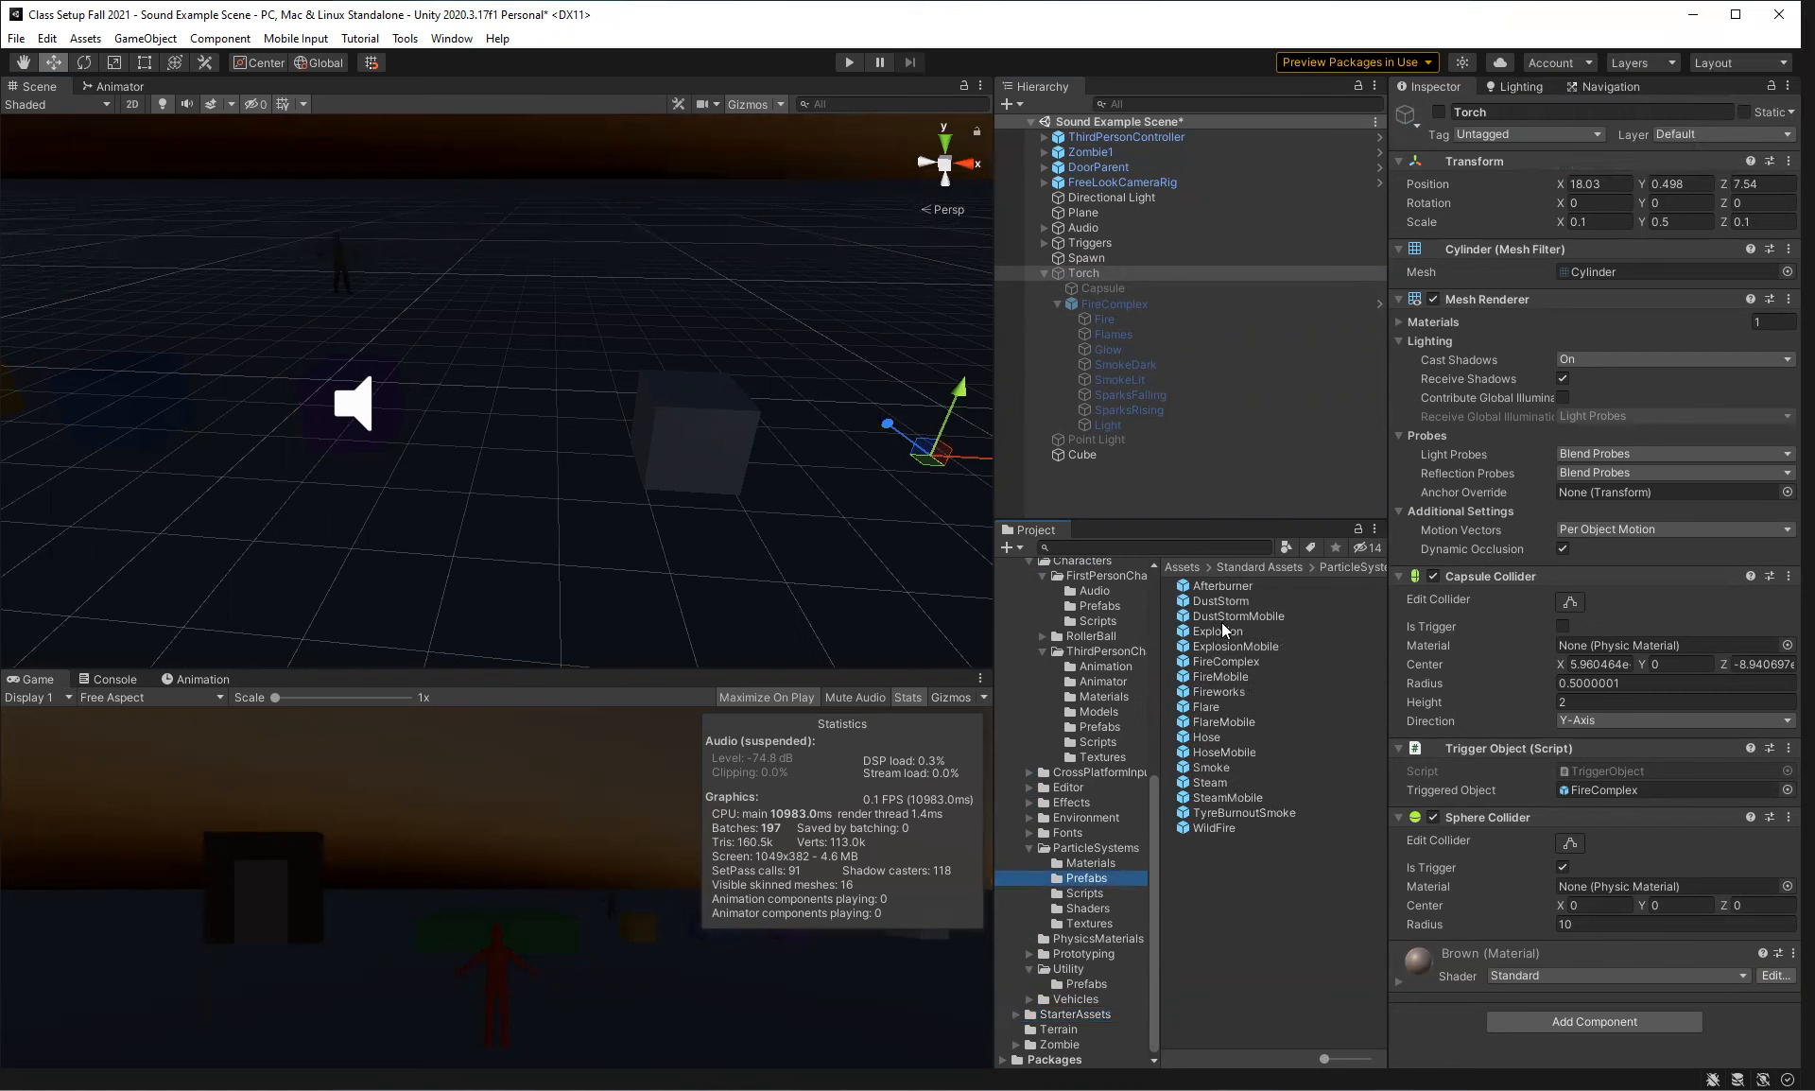
pyautogui.moveTo(1208, 629); pyautogui.dragTo(520, 522)
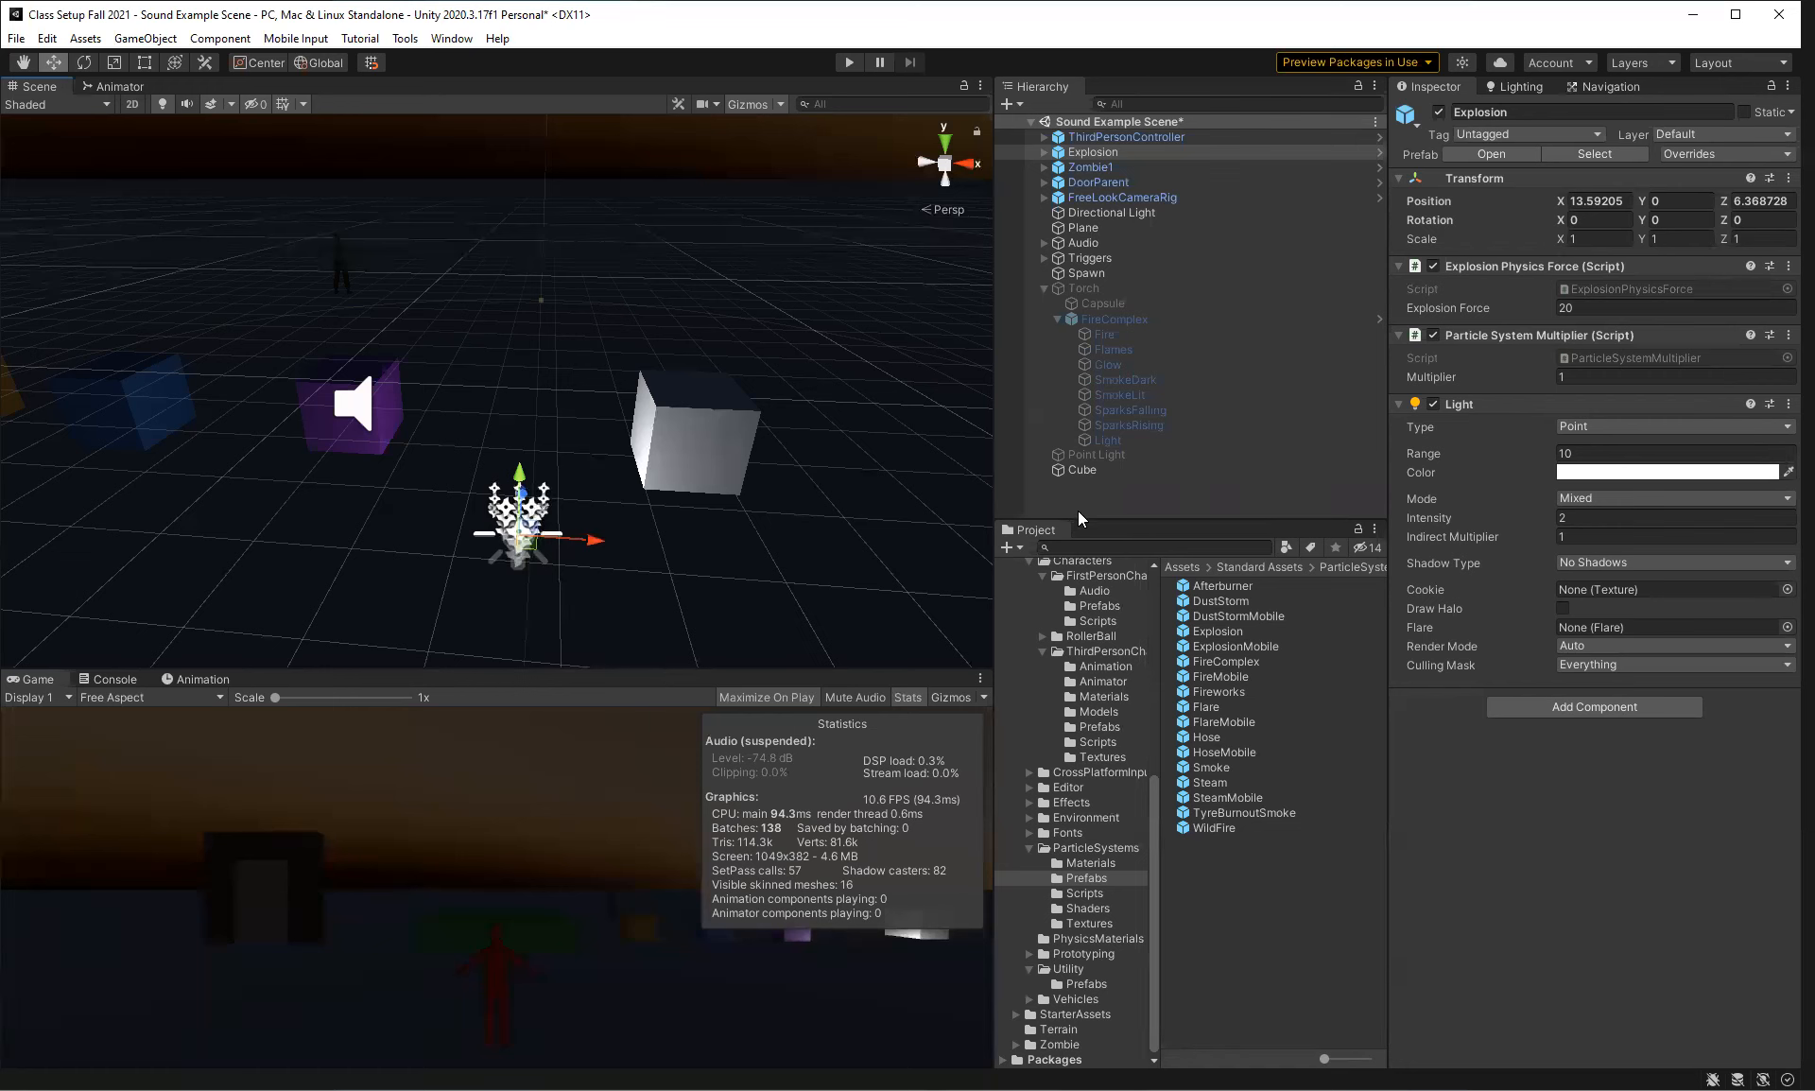
# Examine the Explosion's child particle systems SmokeBlack, Shockwave and Fireball, and replay the Fireball effect.
pyautogui.click(1043, 153)
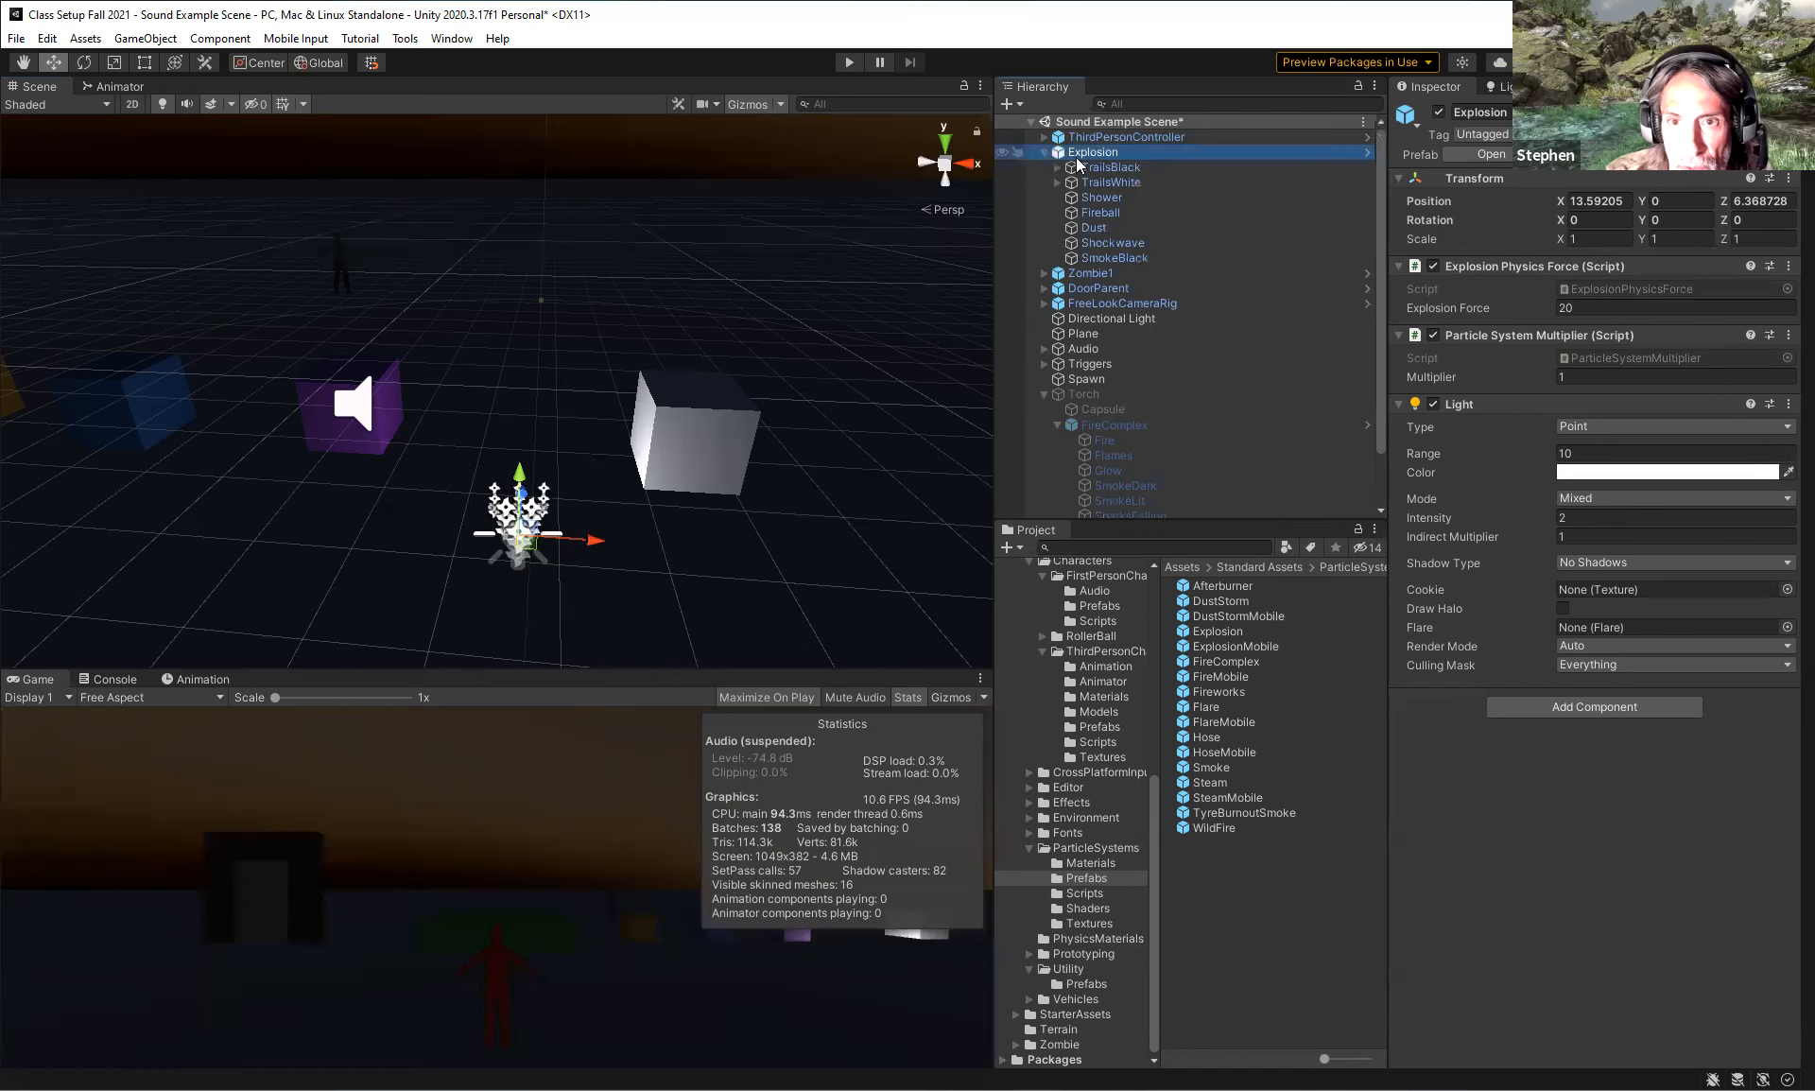
pyautogui.click(1101, 261)
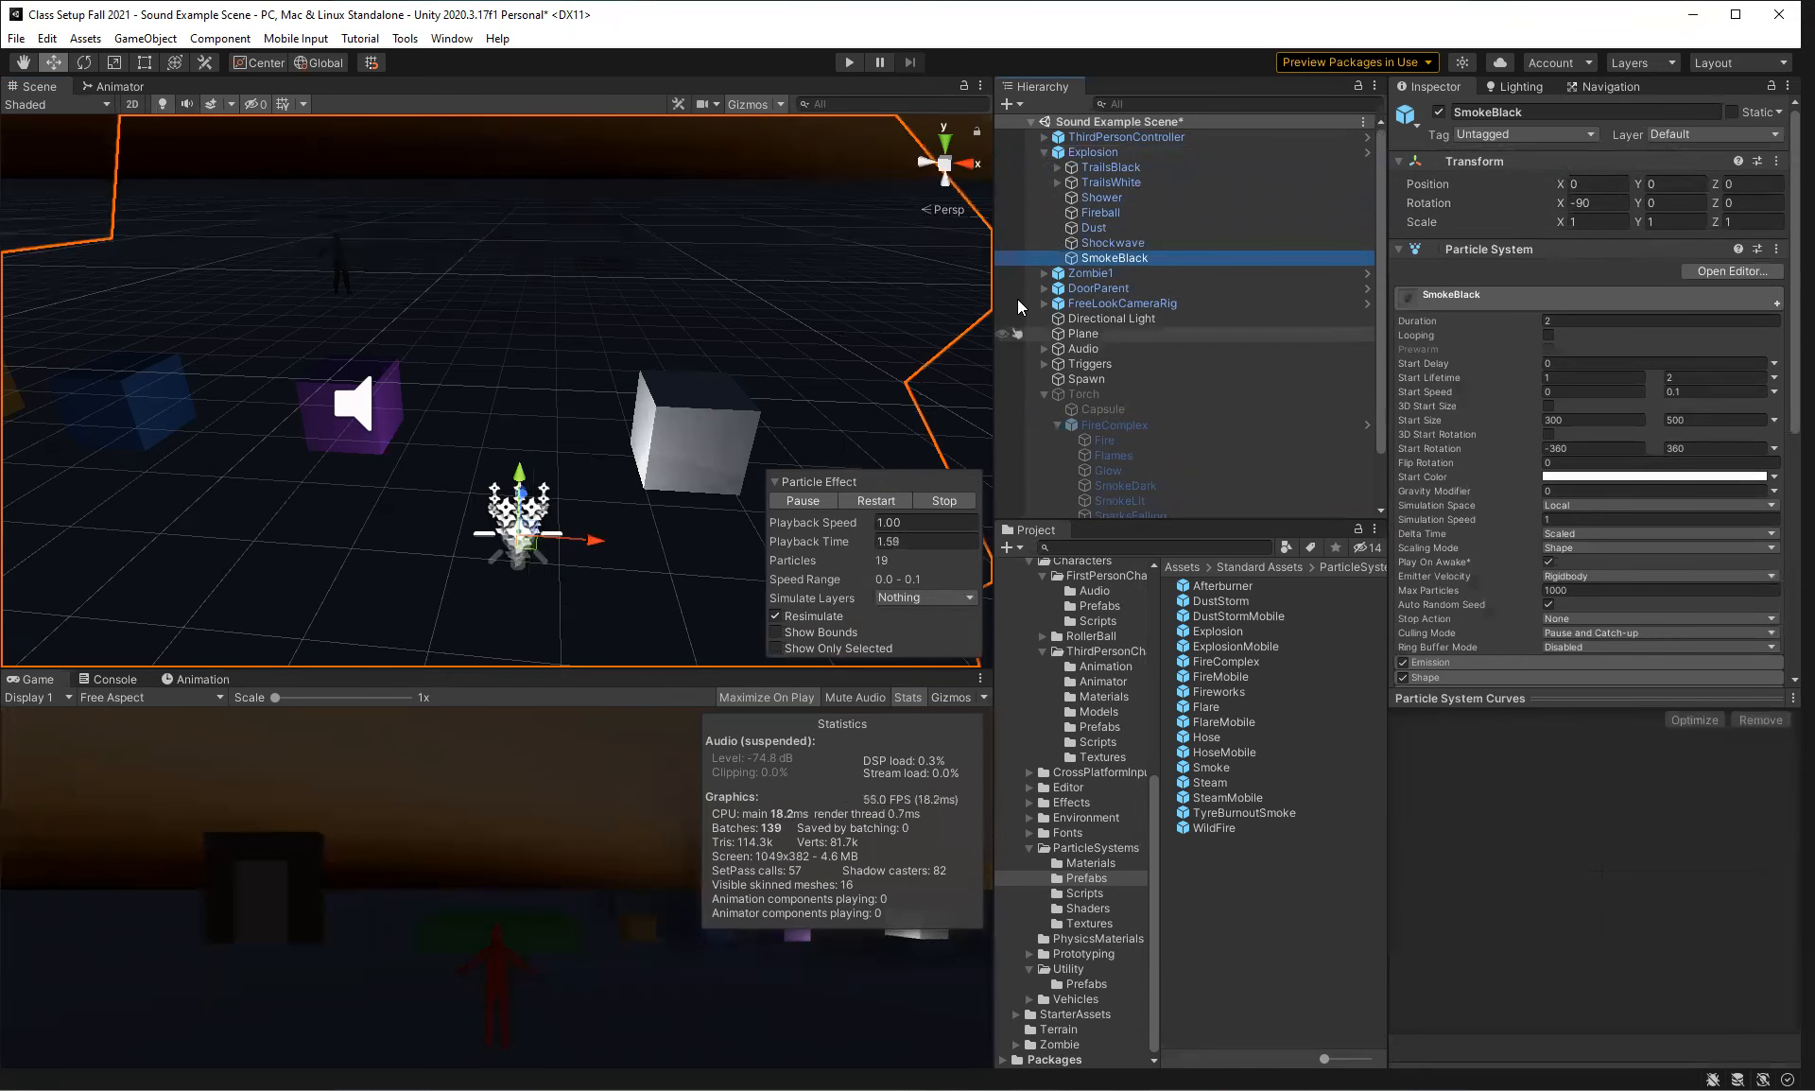
pyautogui.click(1103, 244)
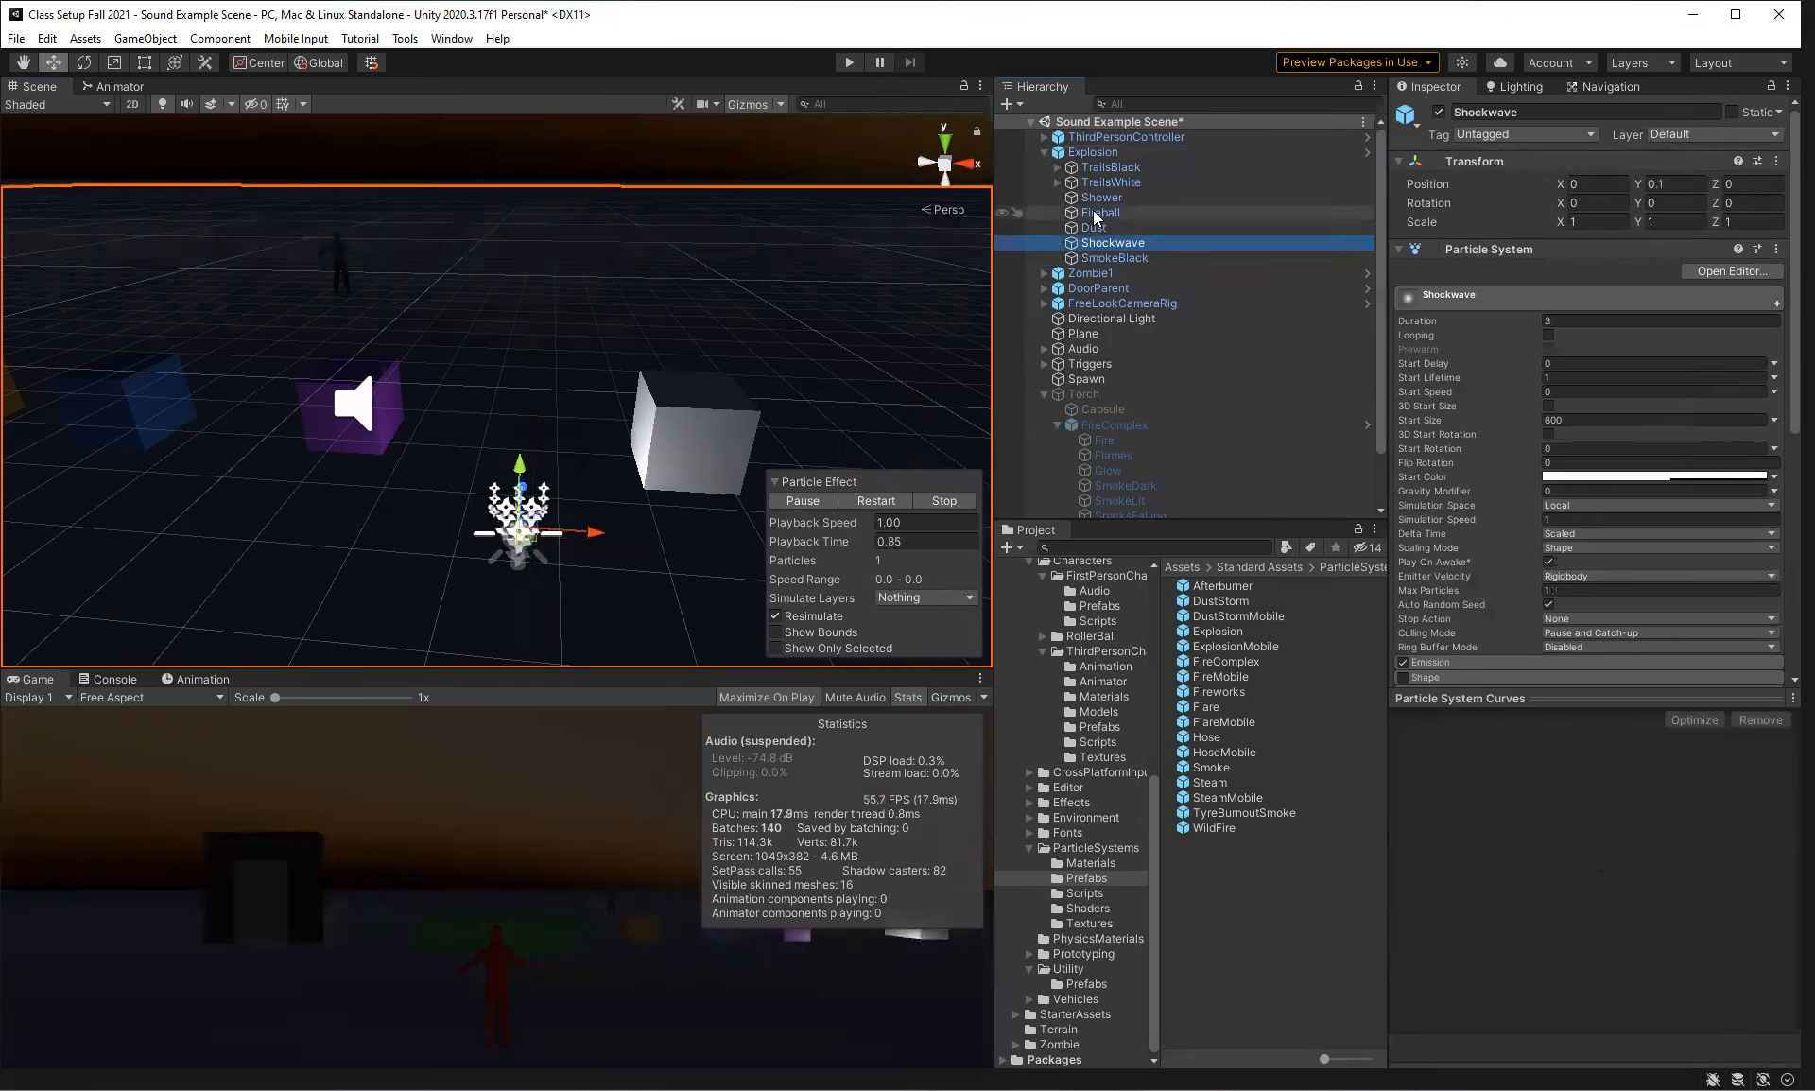
pyautogui.click(1096, 213)
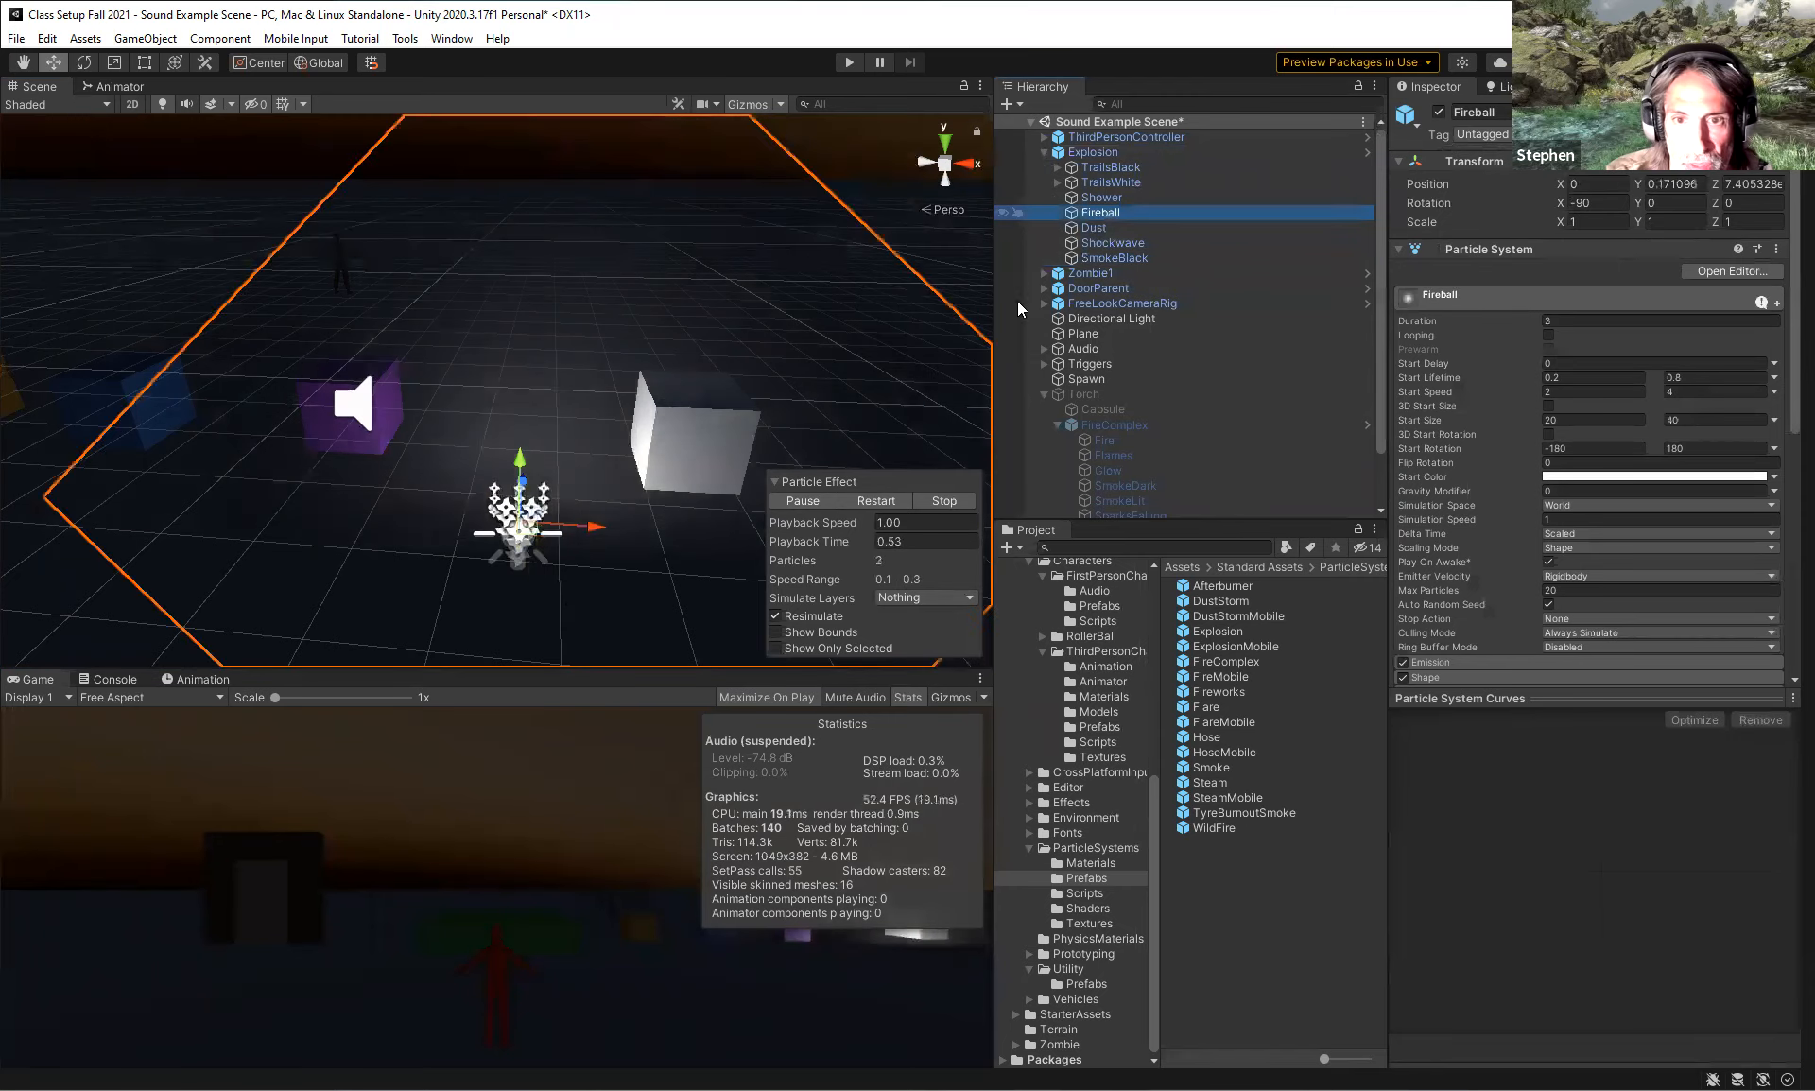
pyautogui.click(862, 495)
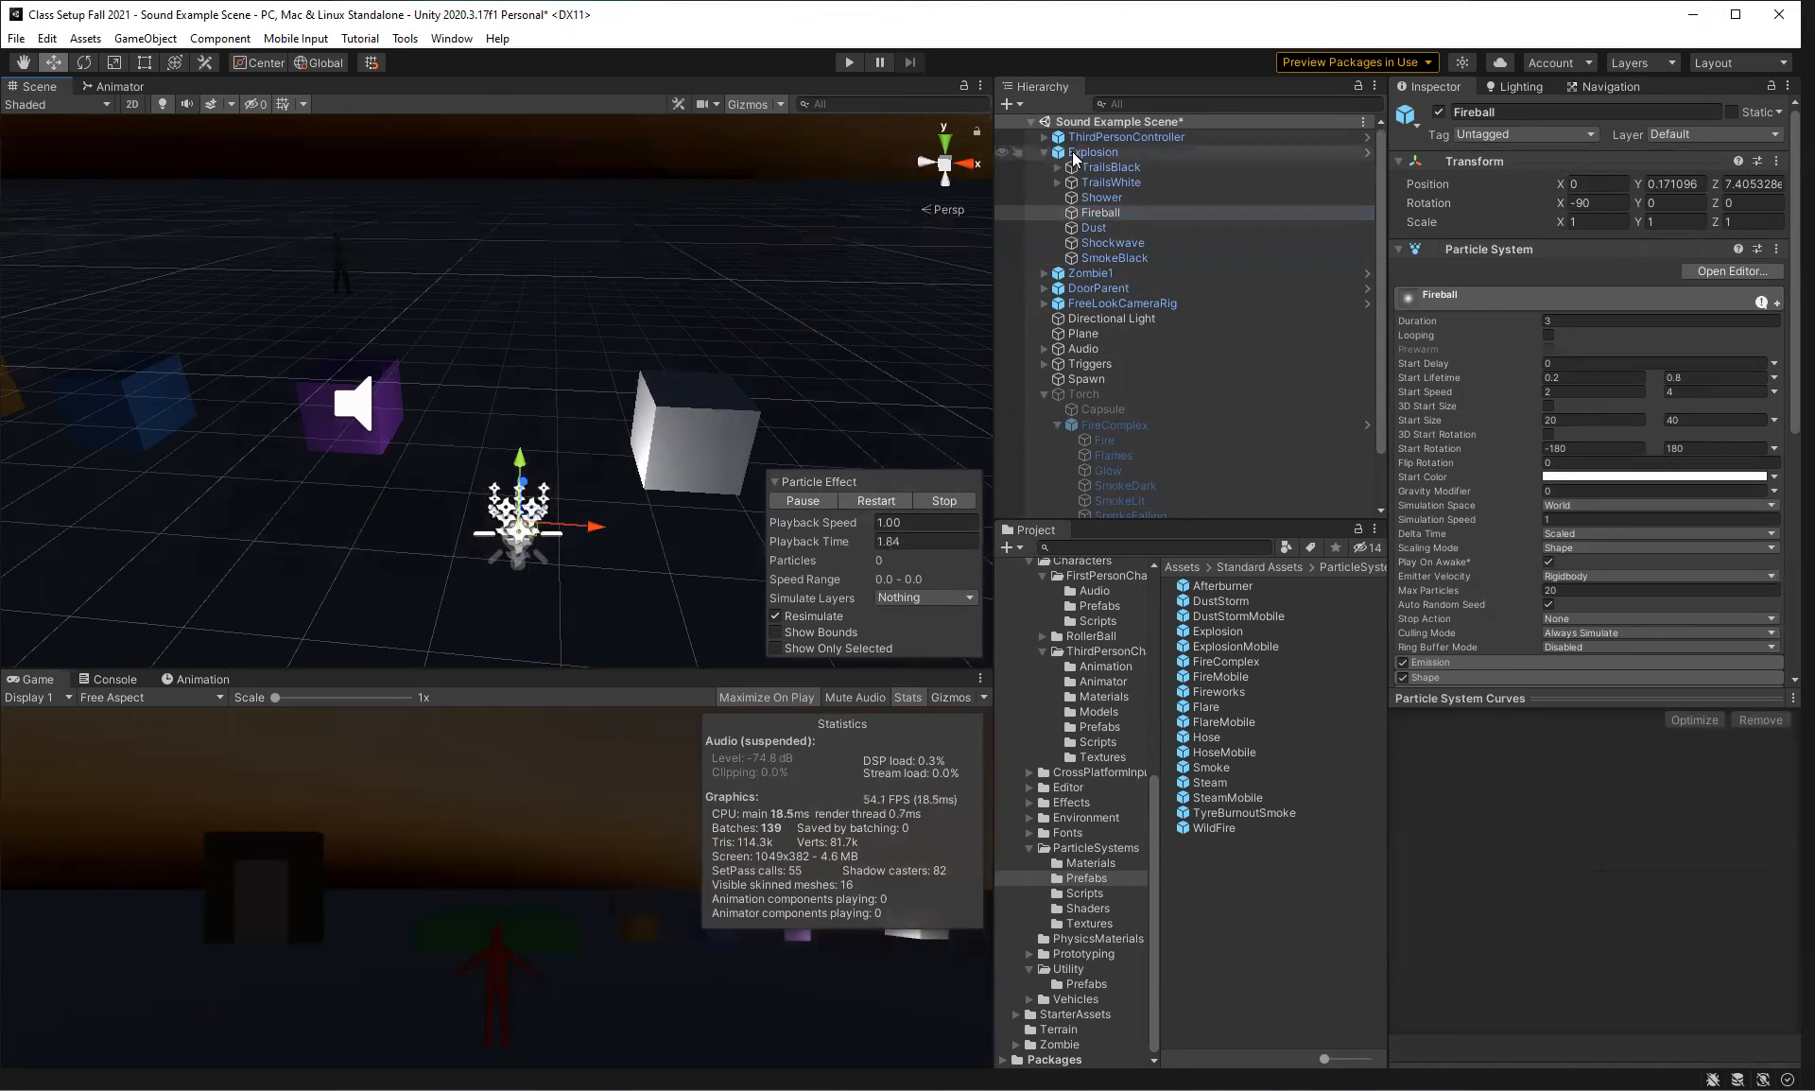
pyautogui.click(1044, 152)
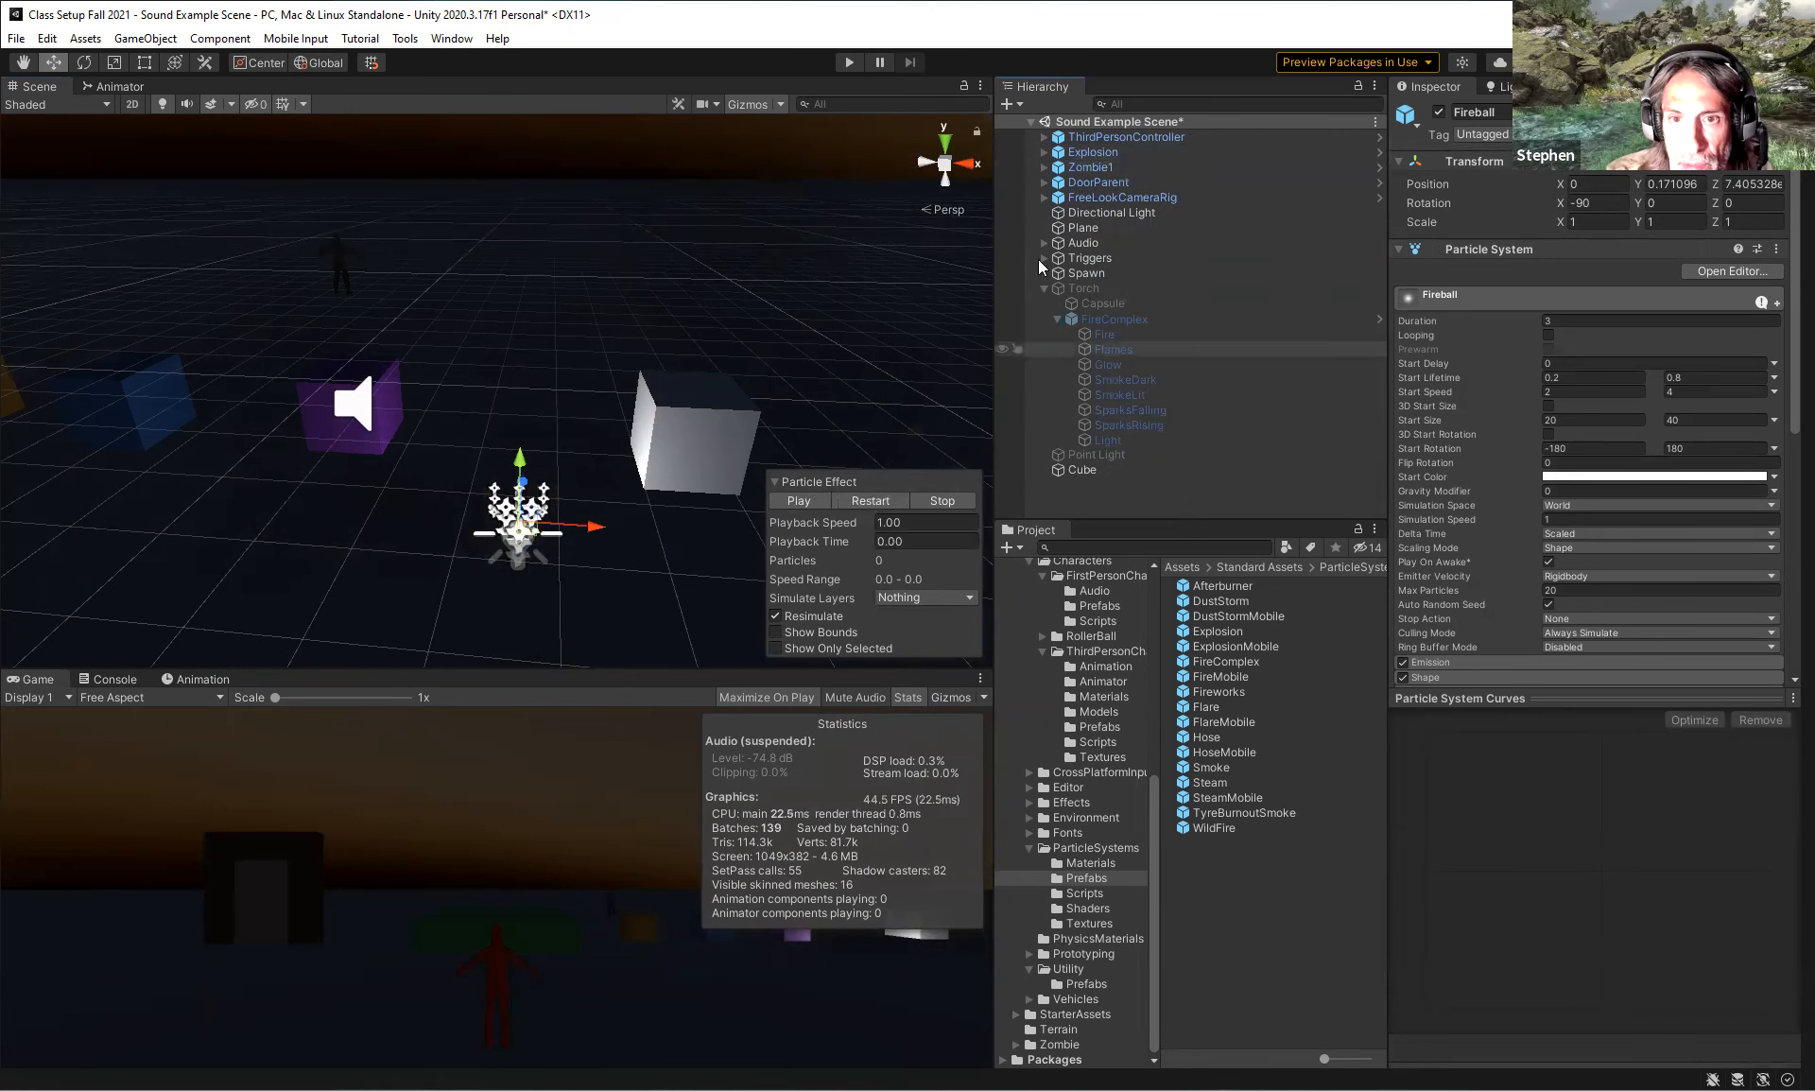
# Check the Explosion object's components, then play the scene to watch the explosion and walk the character toward the cubes.
pyautogui.click(1092, 152)
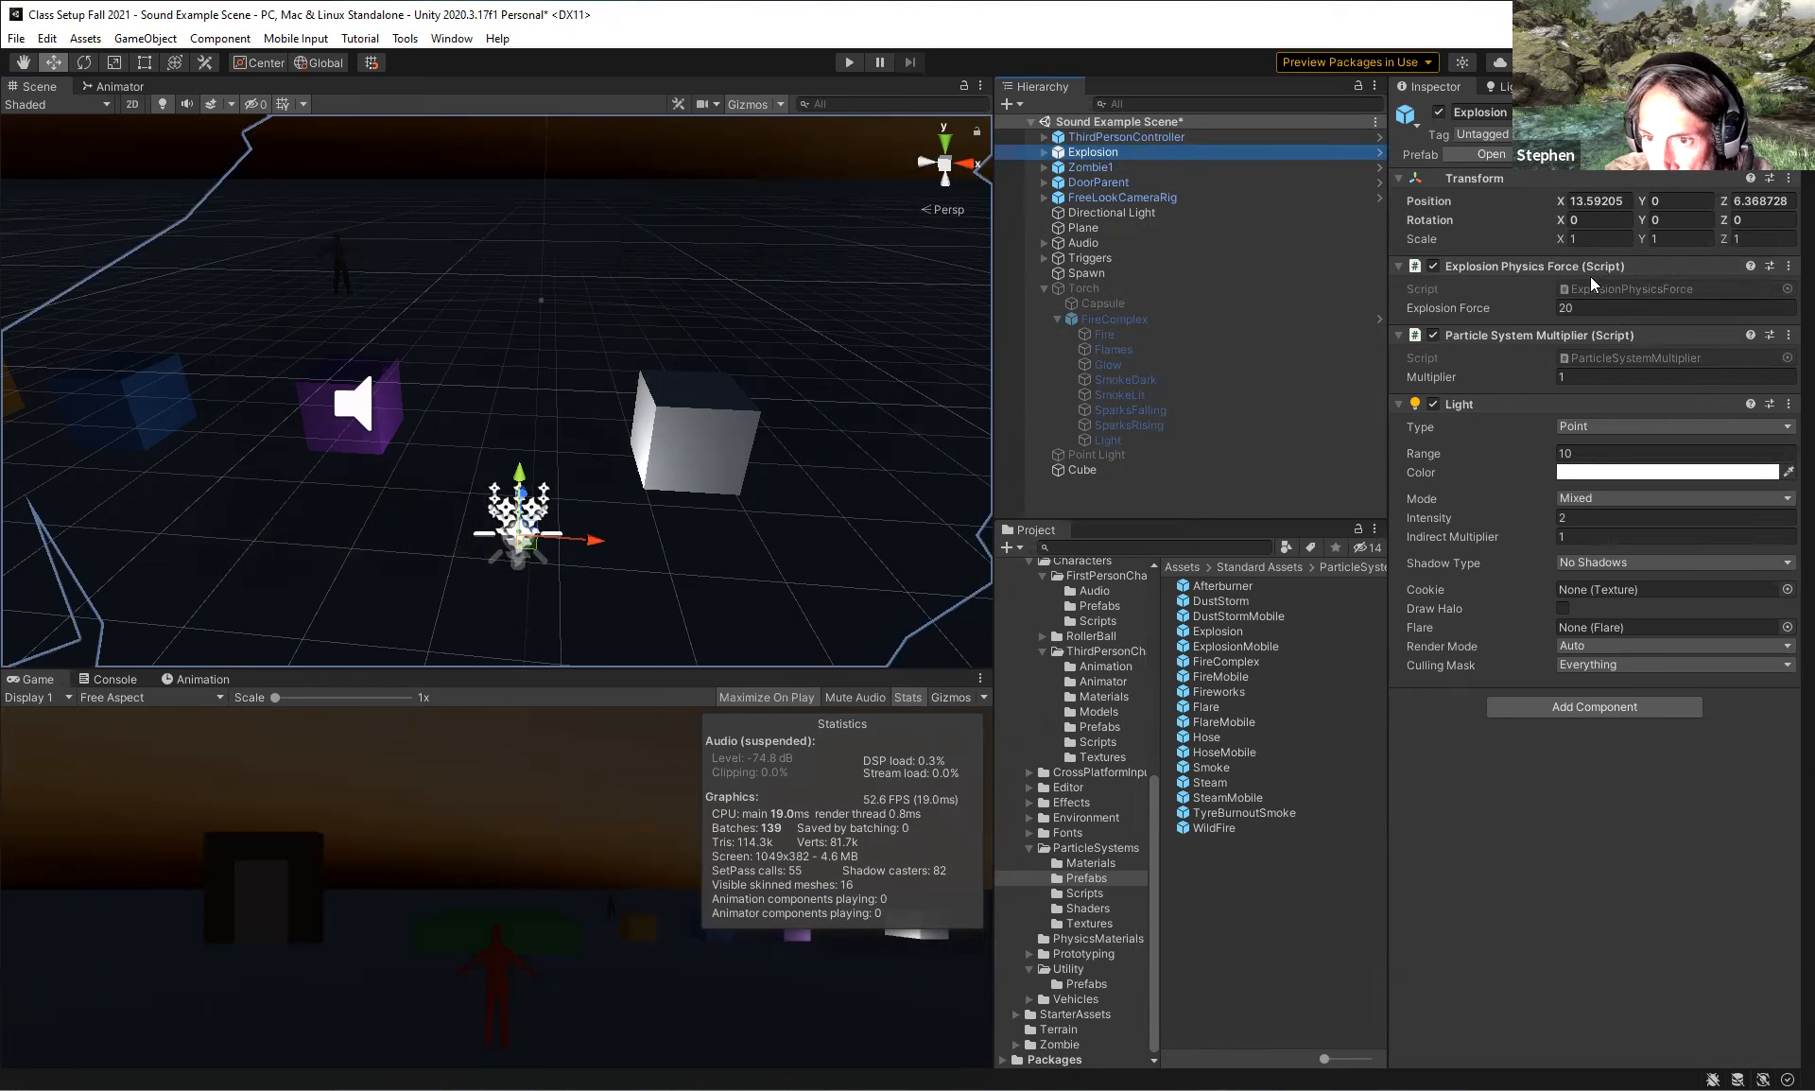
pyautogui.click(849, 61)
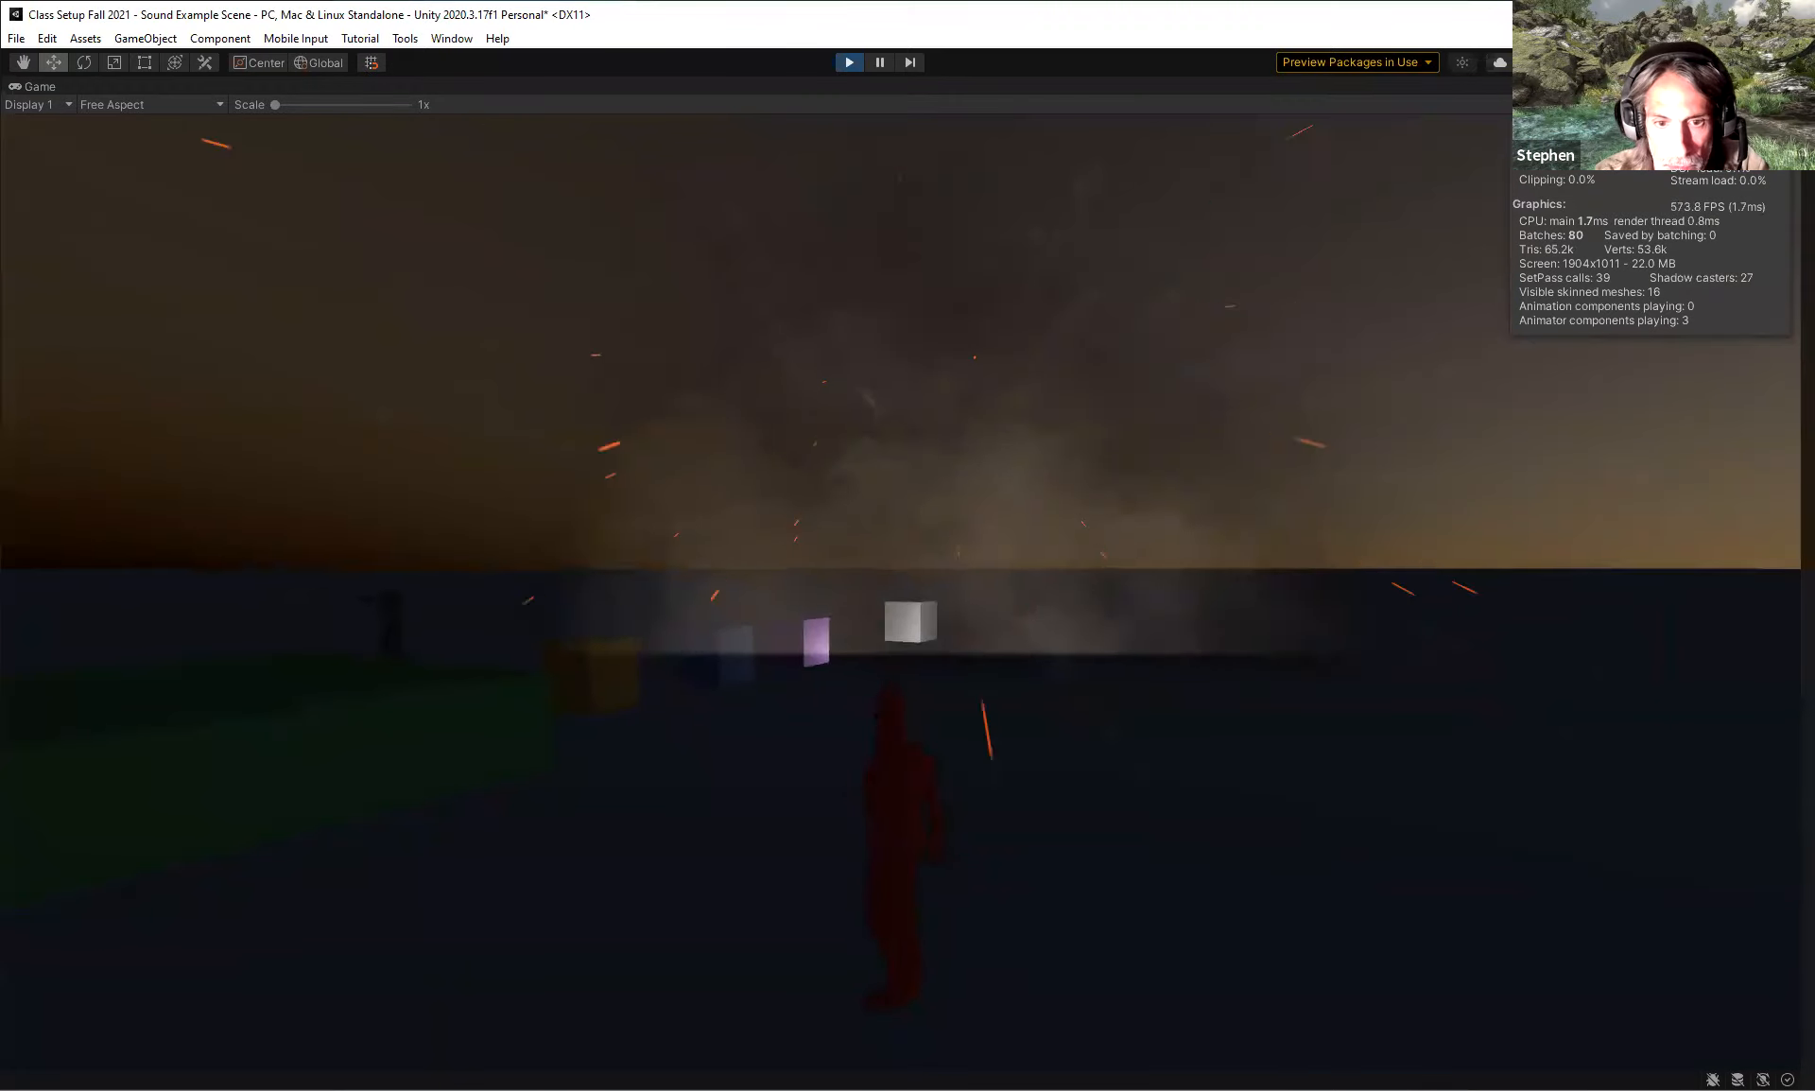
pyautogui.press('w')
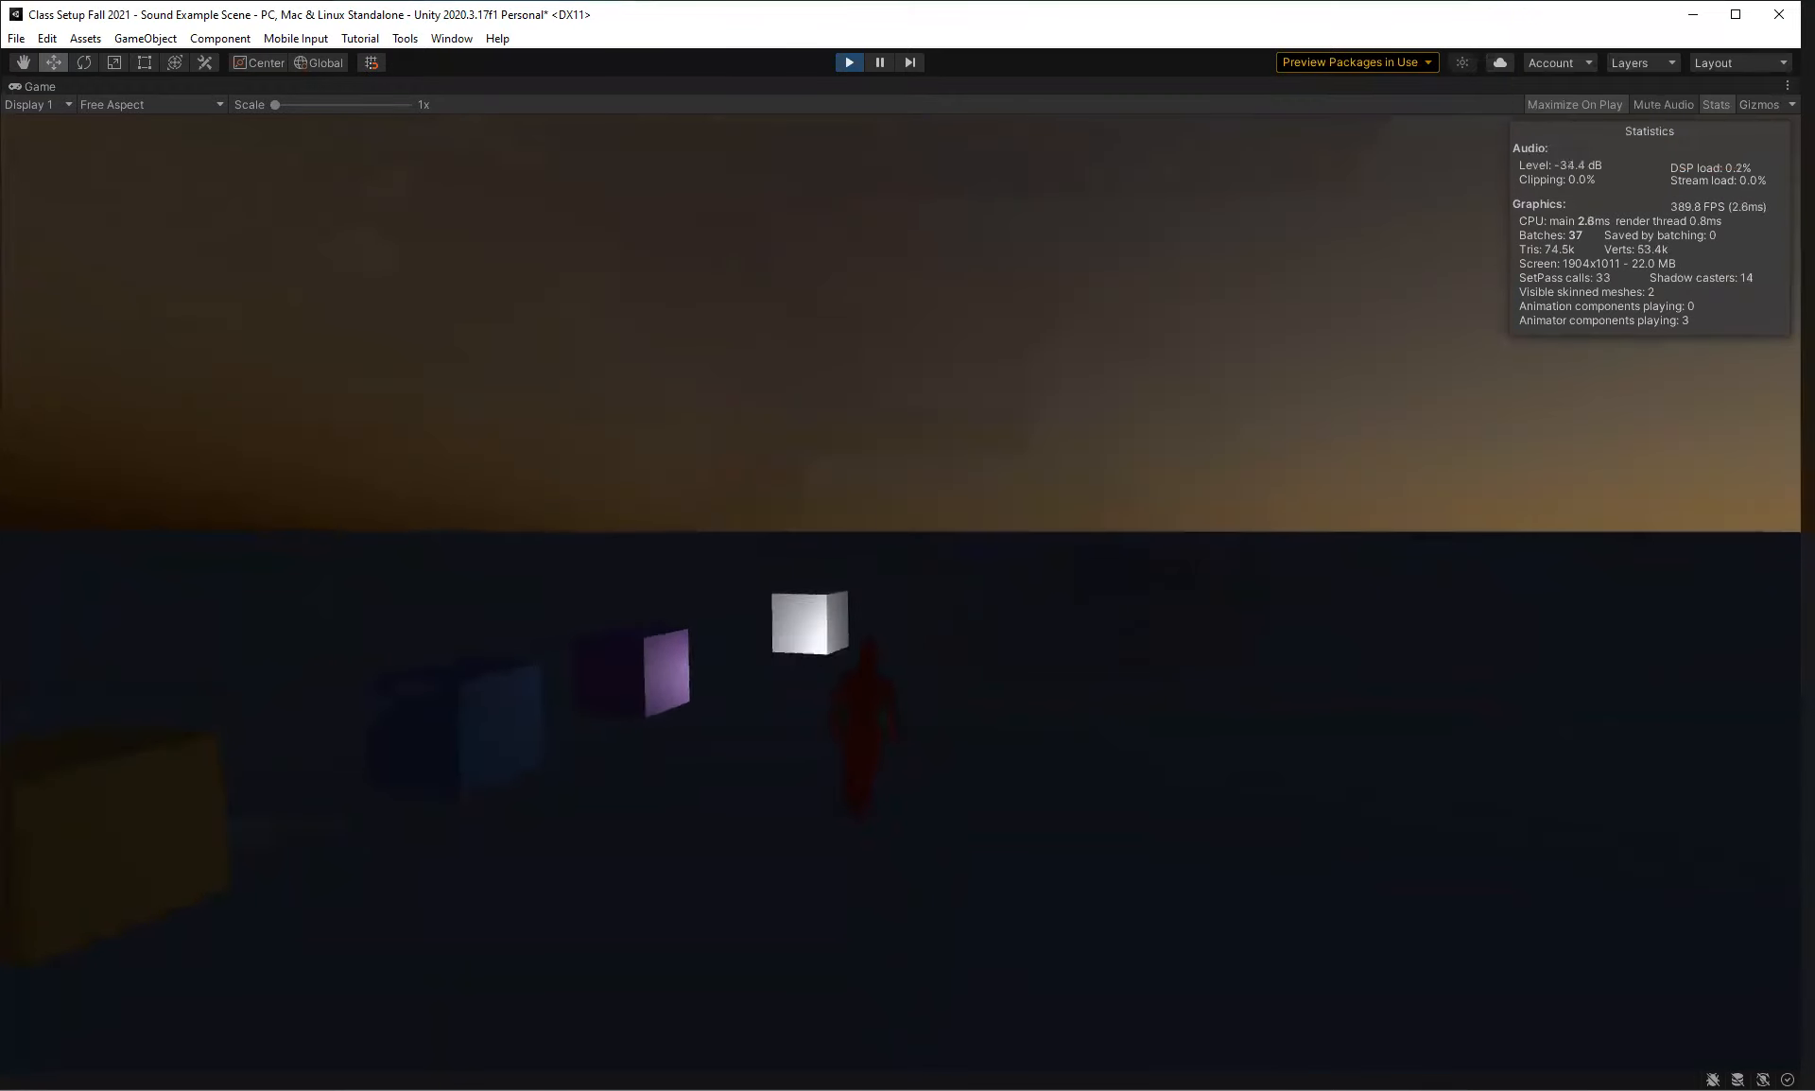
# Walk the character past the white cube in the dark and stop the play test.
pyautogui.press('w')
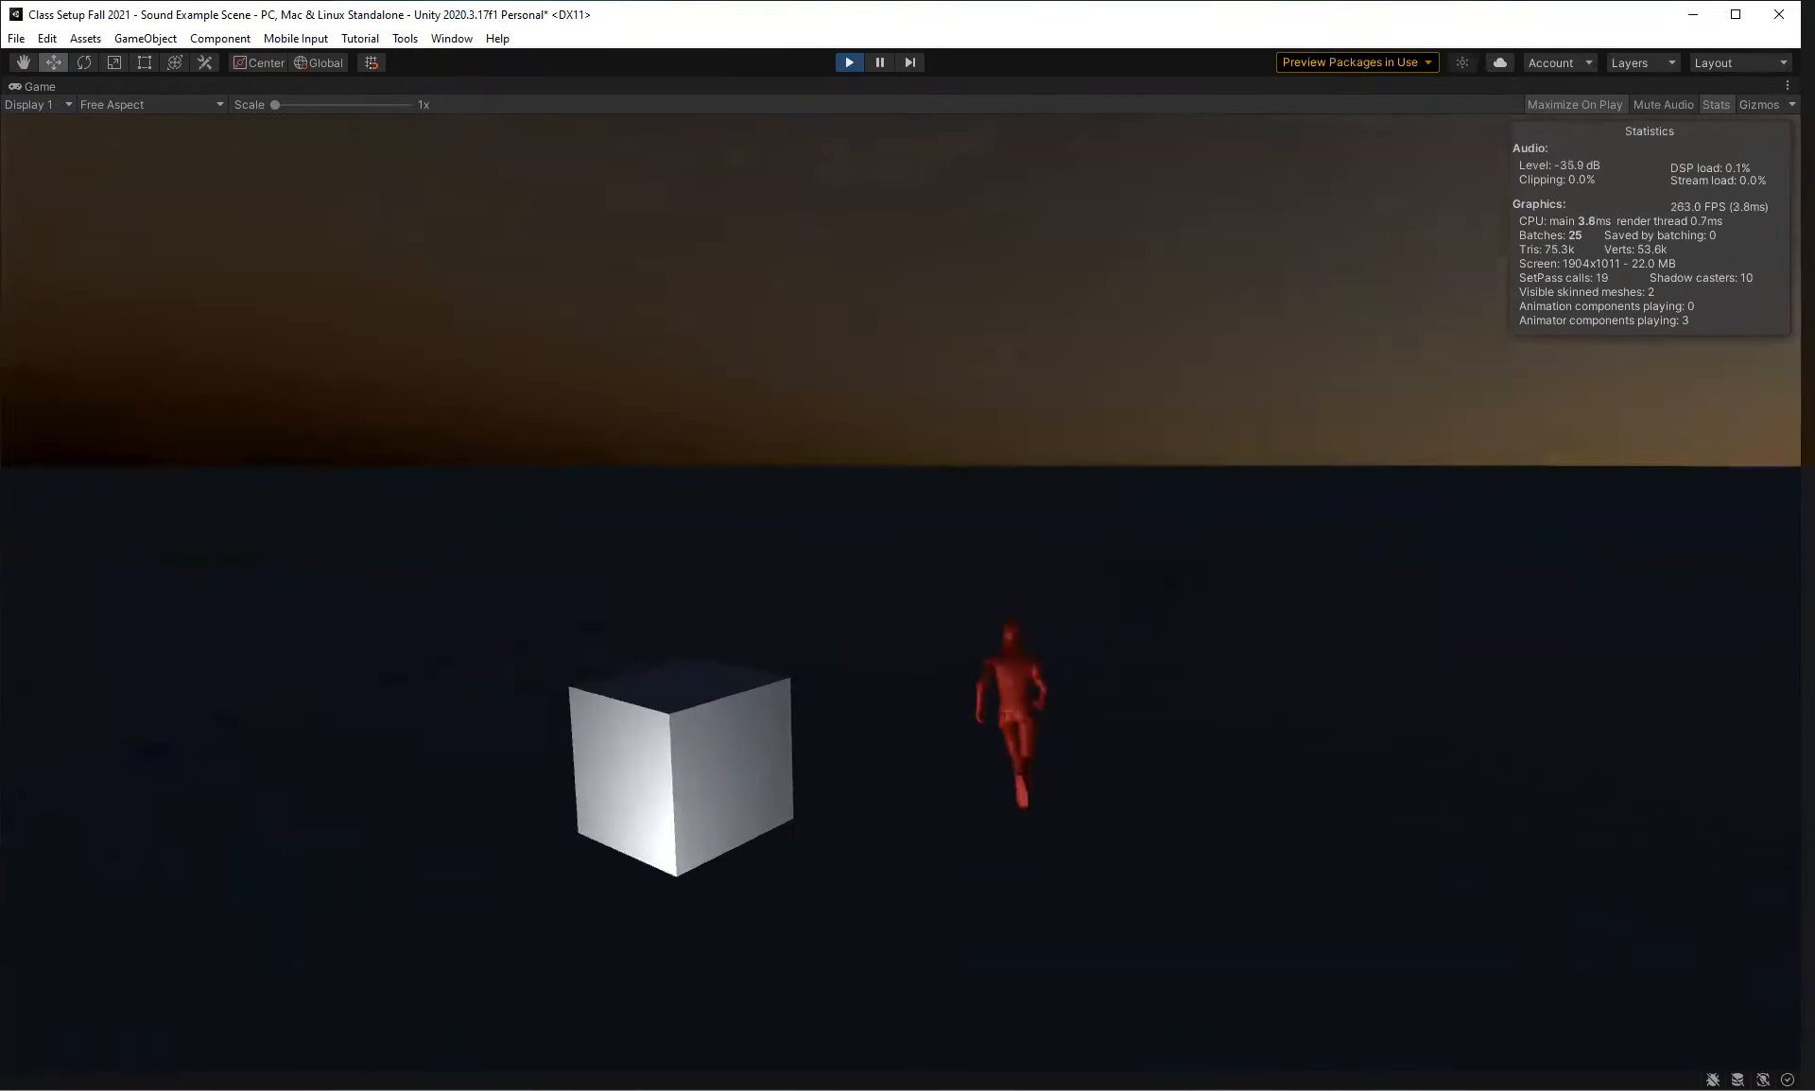
pyautogui.press('Escape')
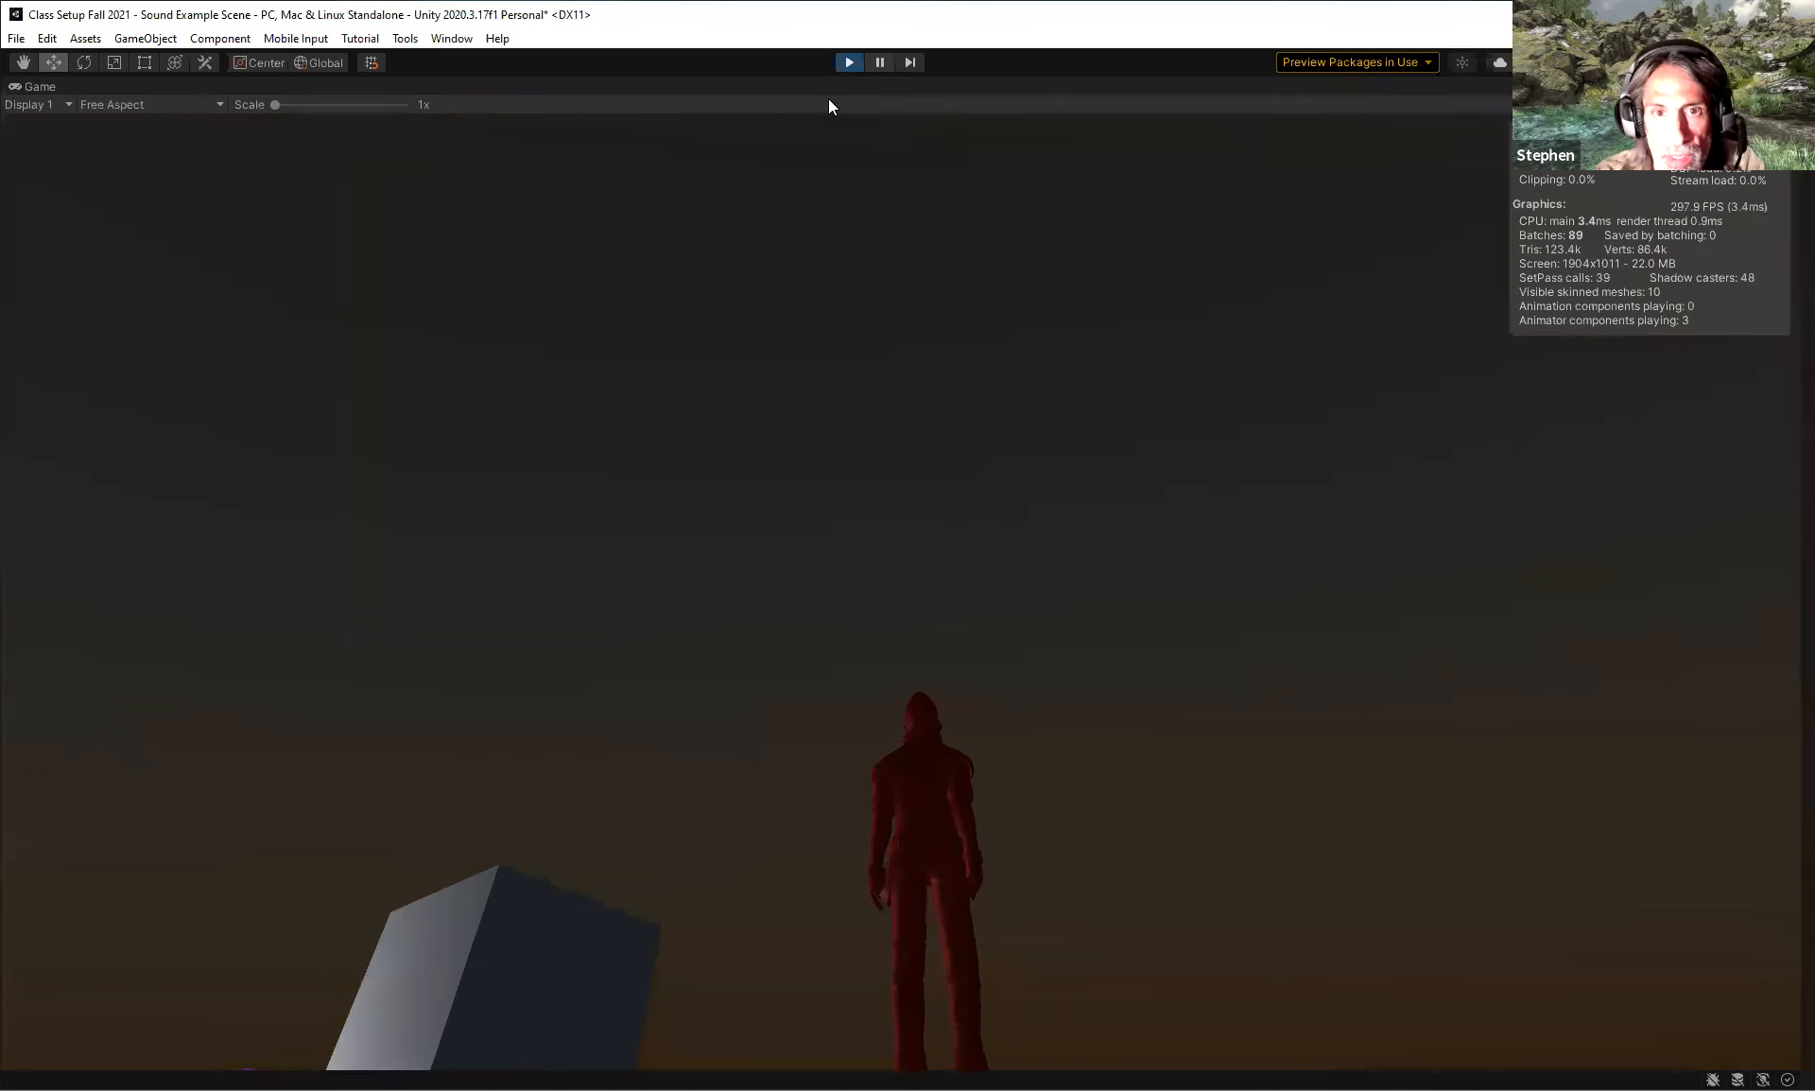
pyautogui.click(848, 62)
# Reactivate the Torch object, toggling its FireComplex child off and back on.
pyautogui.click(1086, 285)
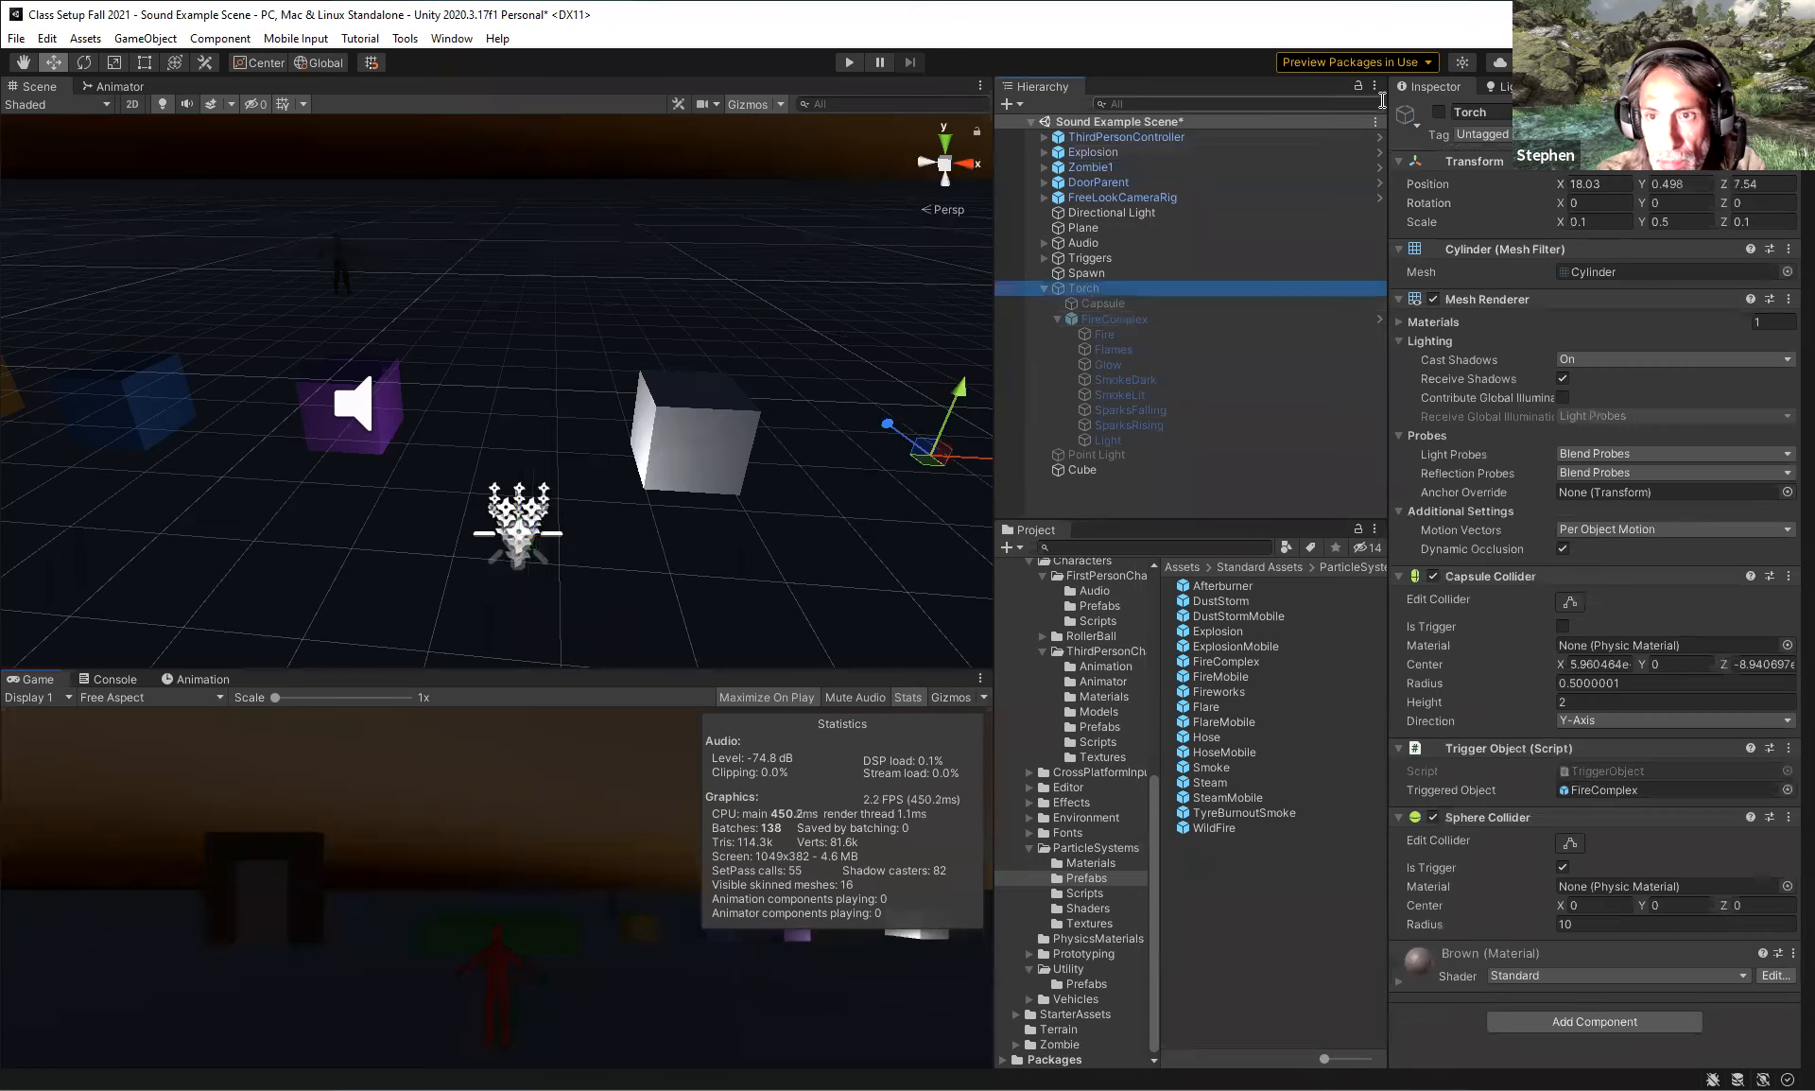
pyautogui.click(1438, 113)
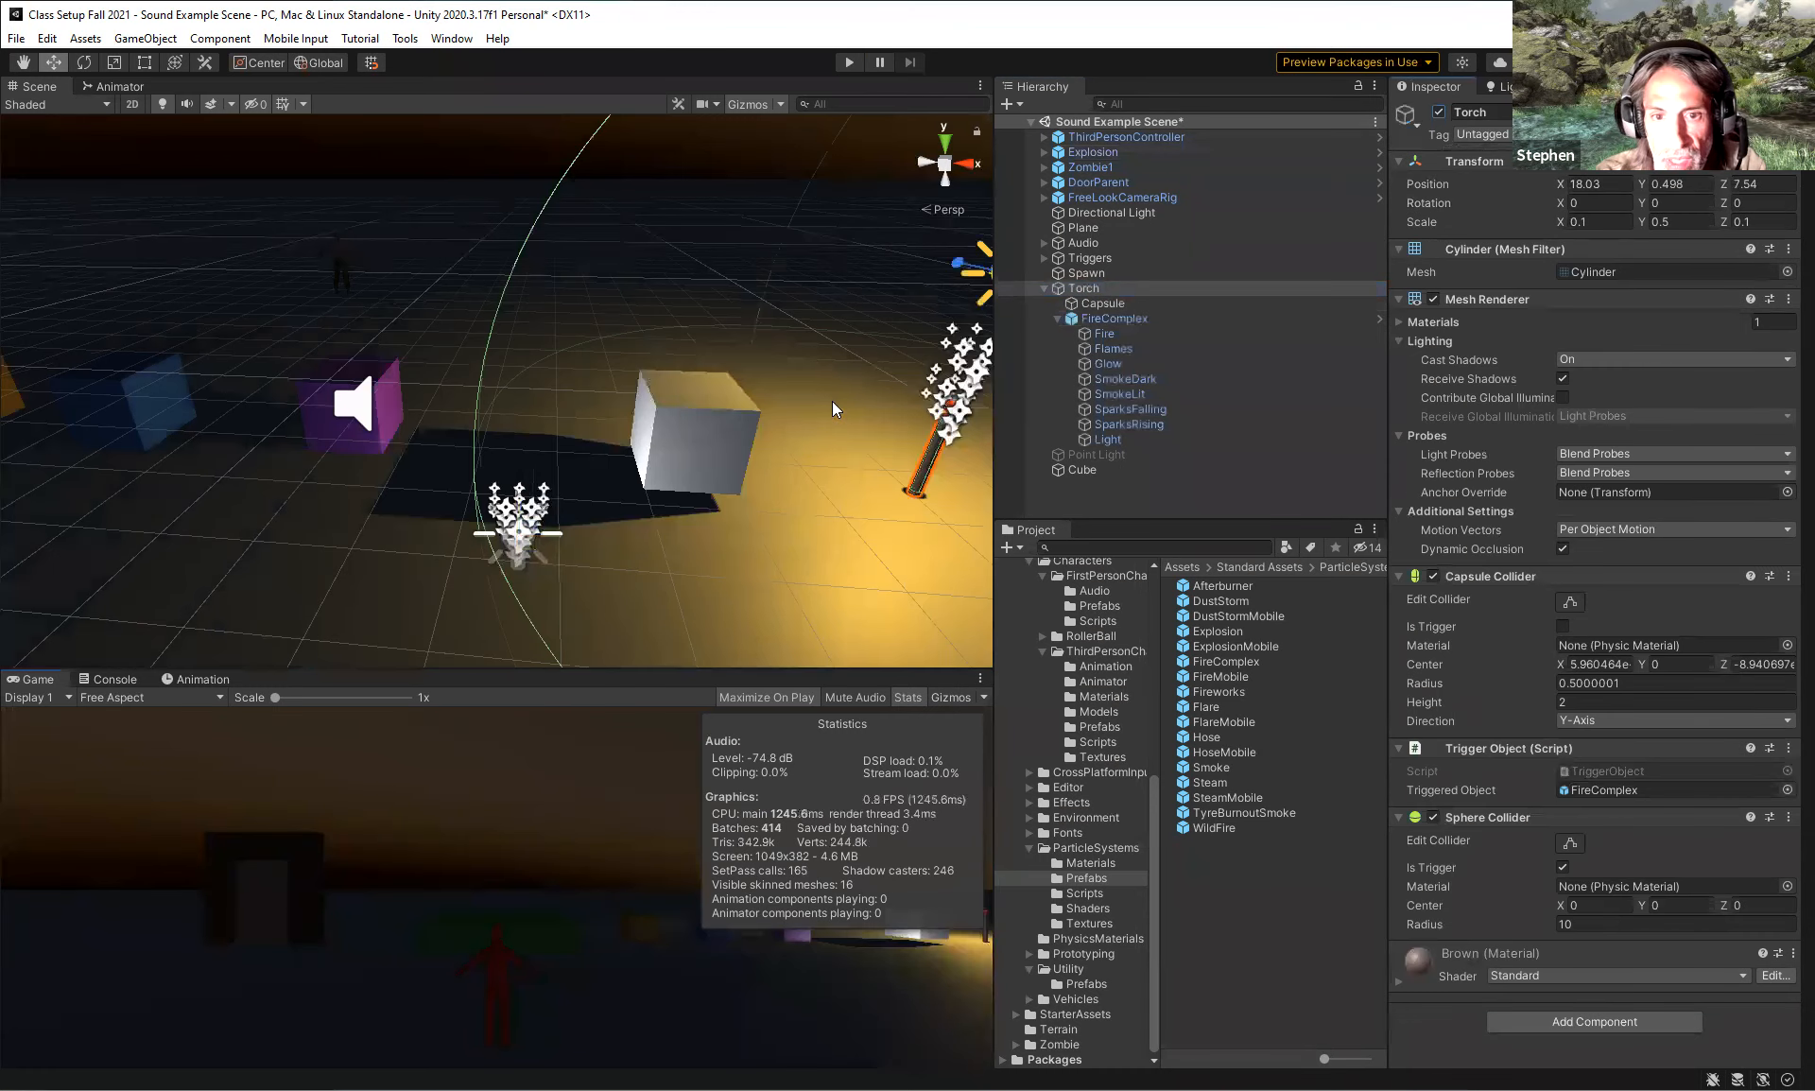
pyautogui.click(1114, 317)
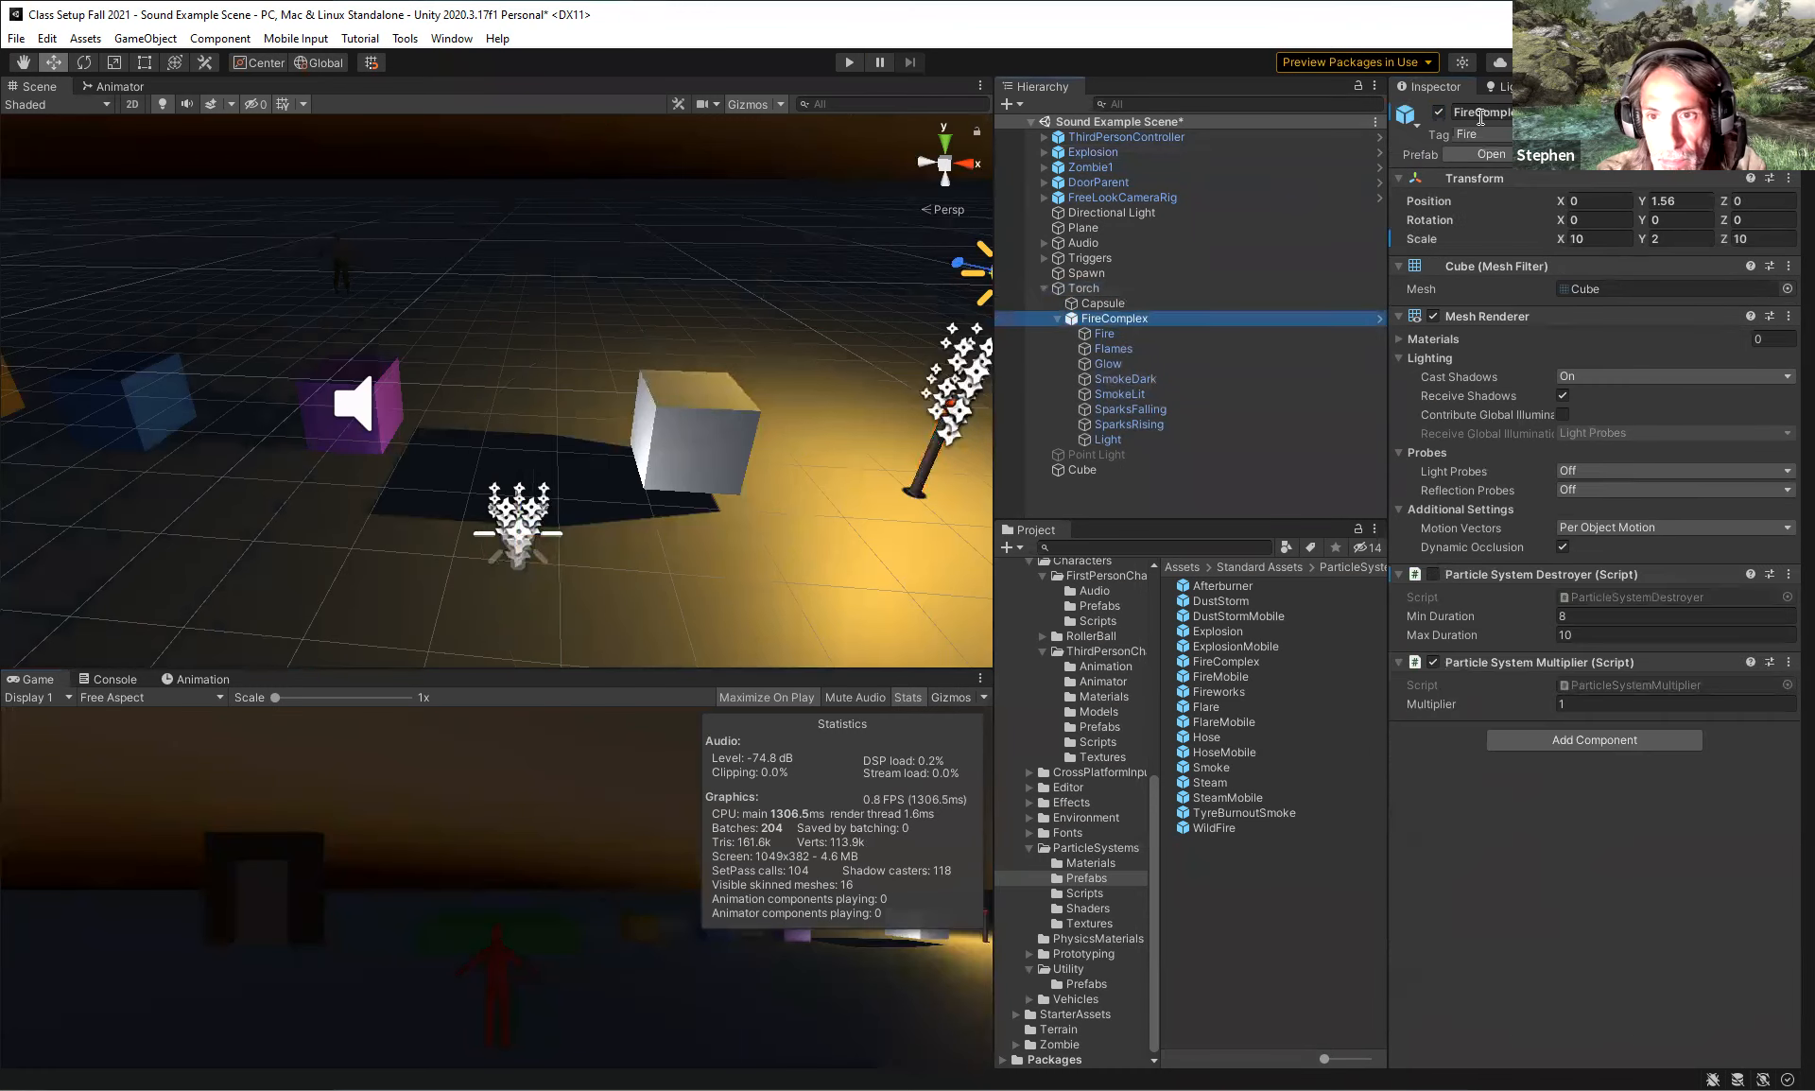
pyautogui.click(1439, 112)
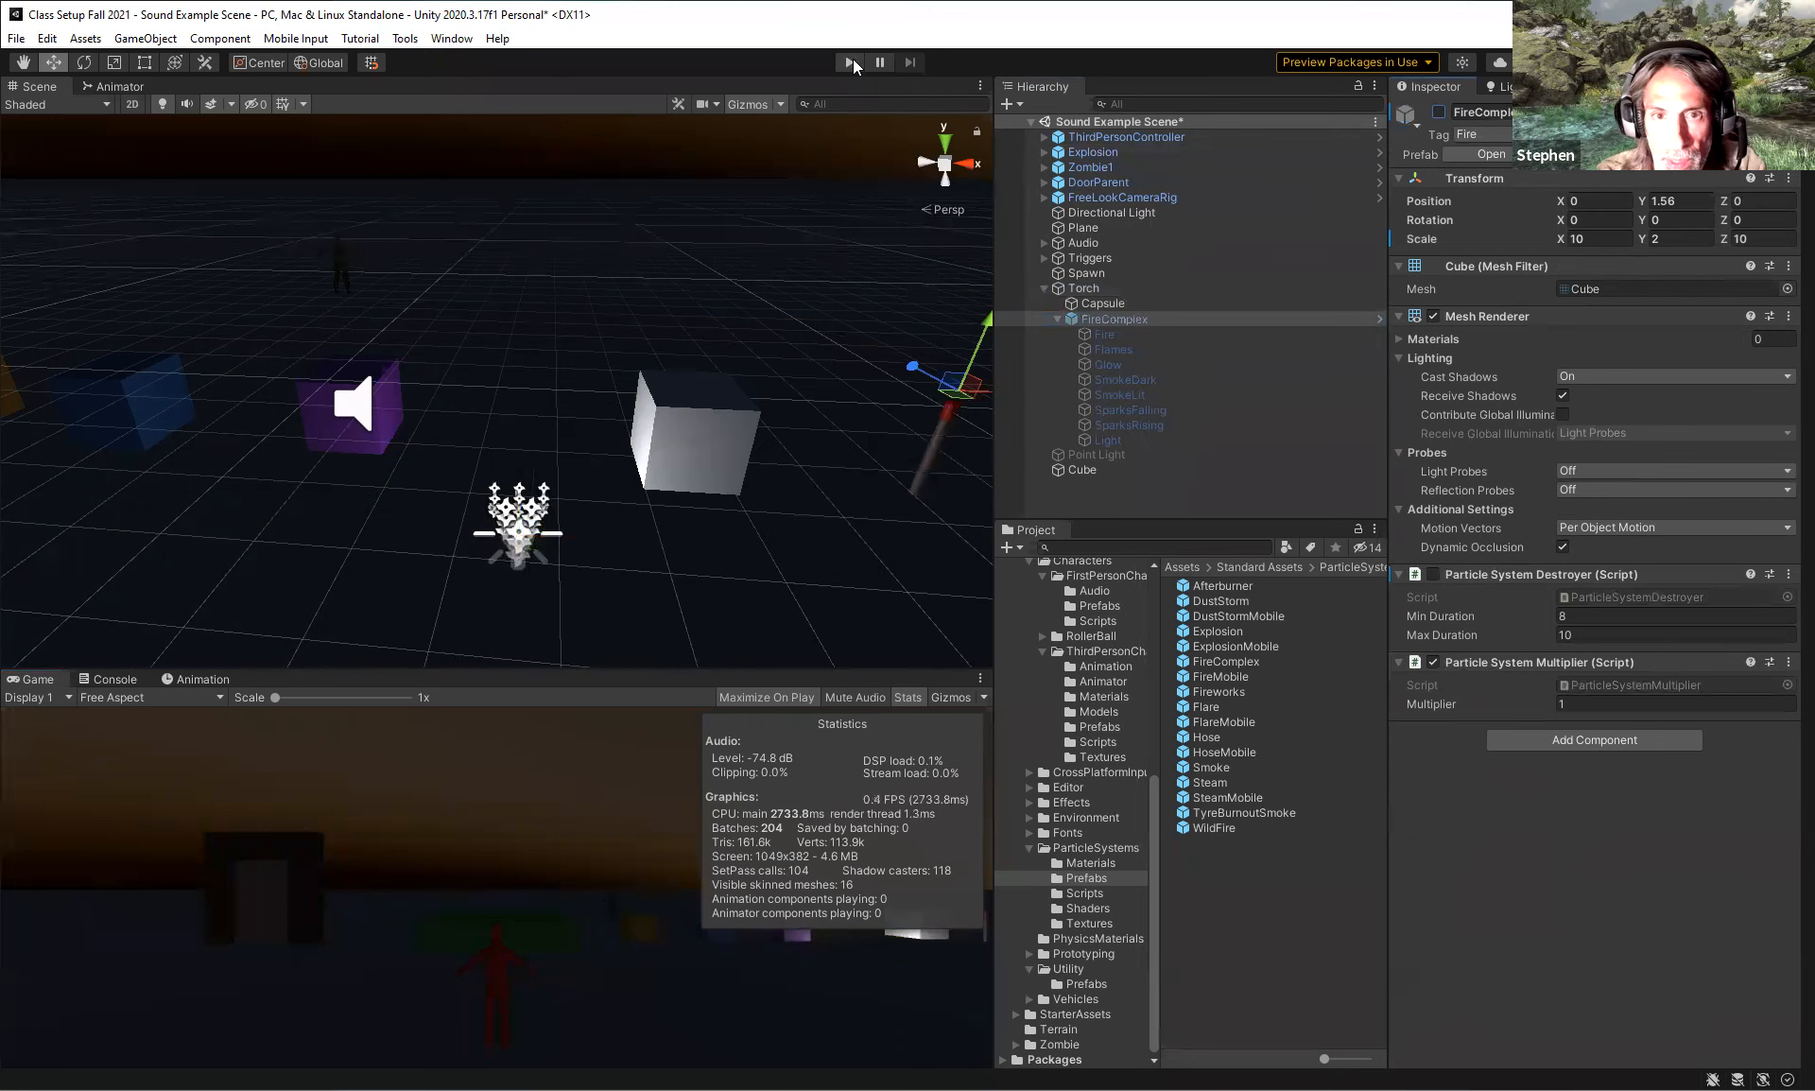
pyautogui.click(1439, 113)
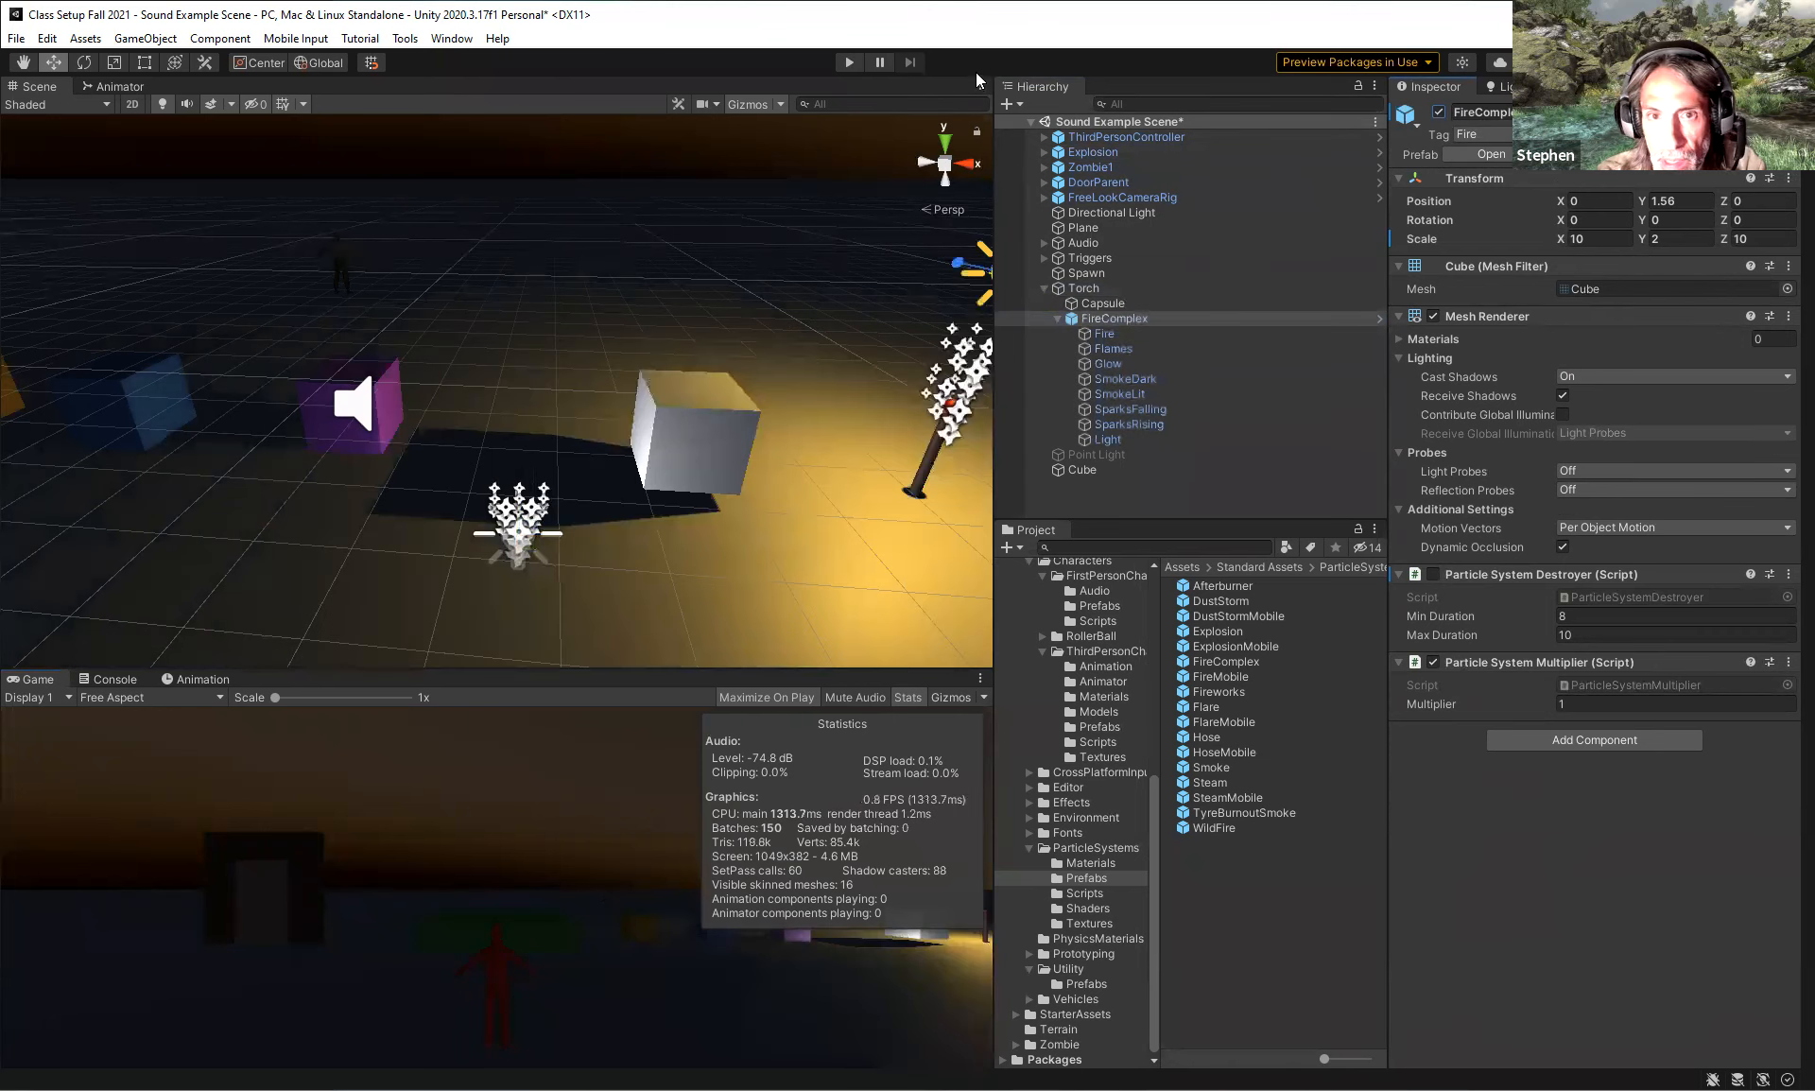
# Play the scene and walk the character up to the torch to check its firelight and shadows.
pyautogui.click(847, 63)
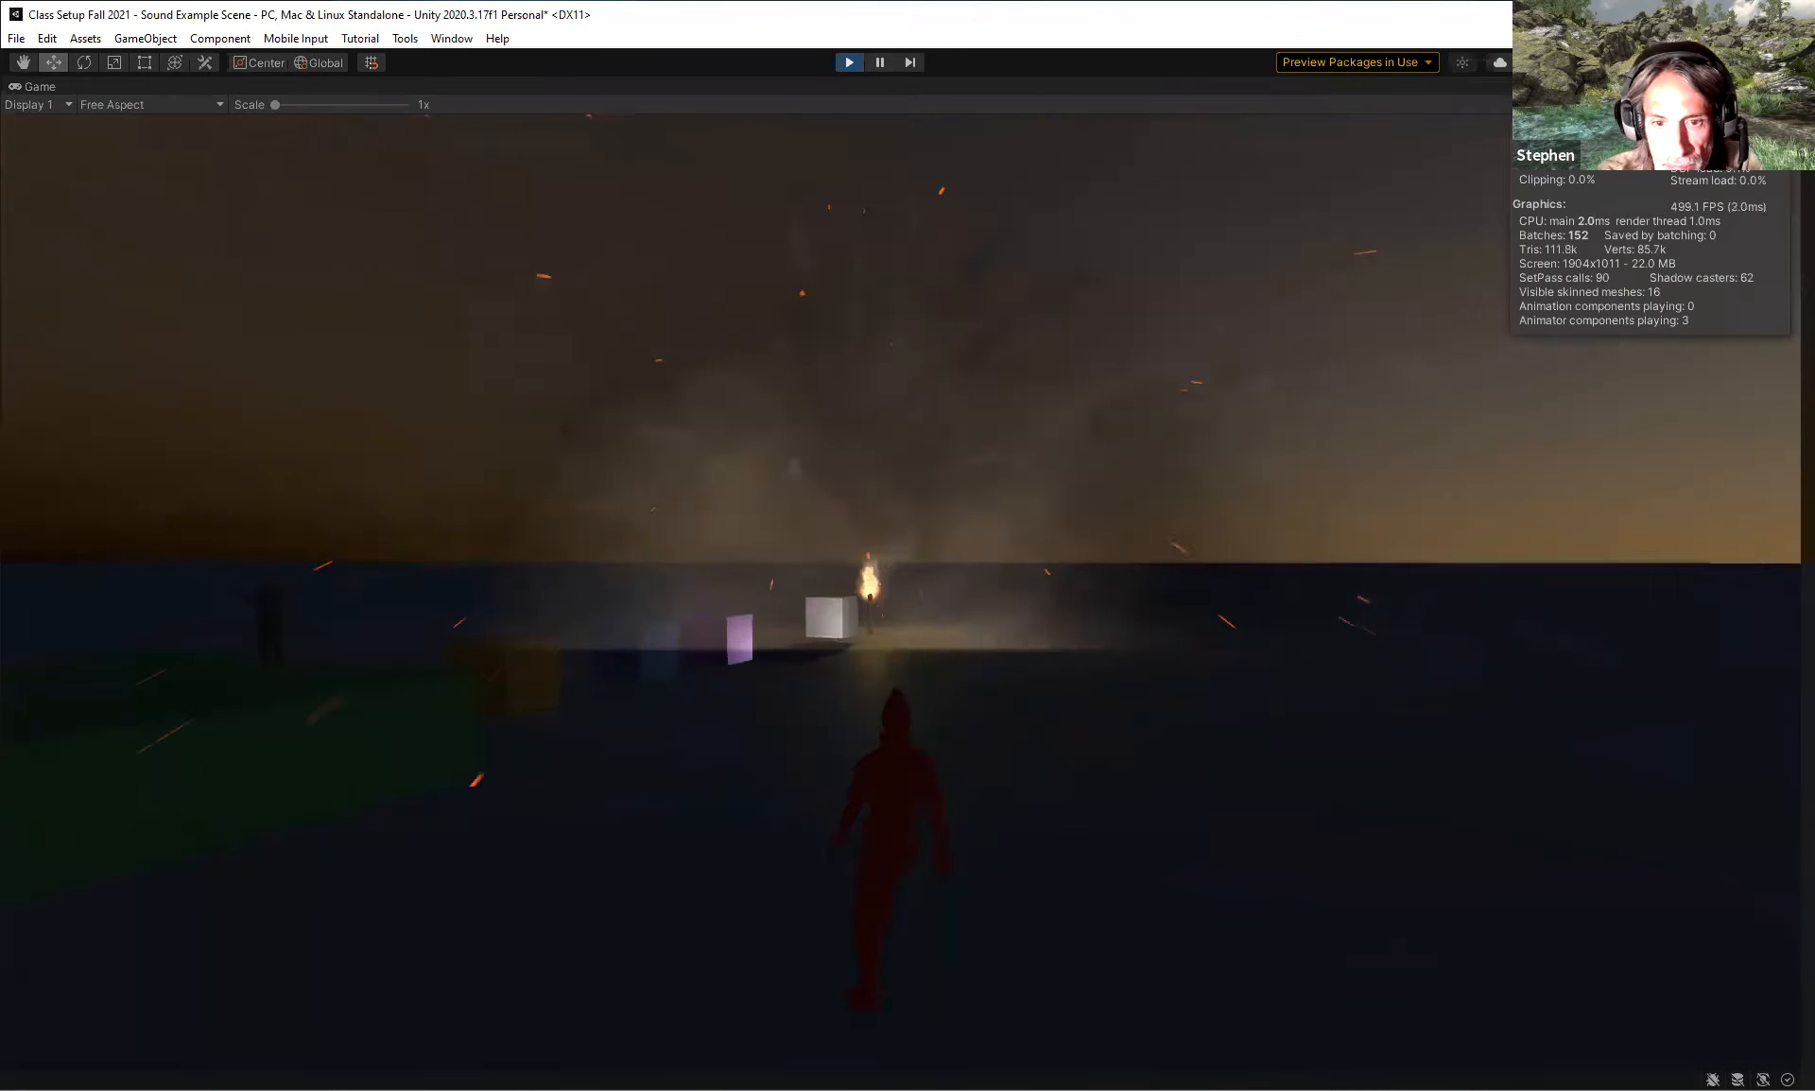
pyautogui.press('w')
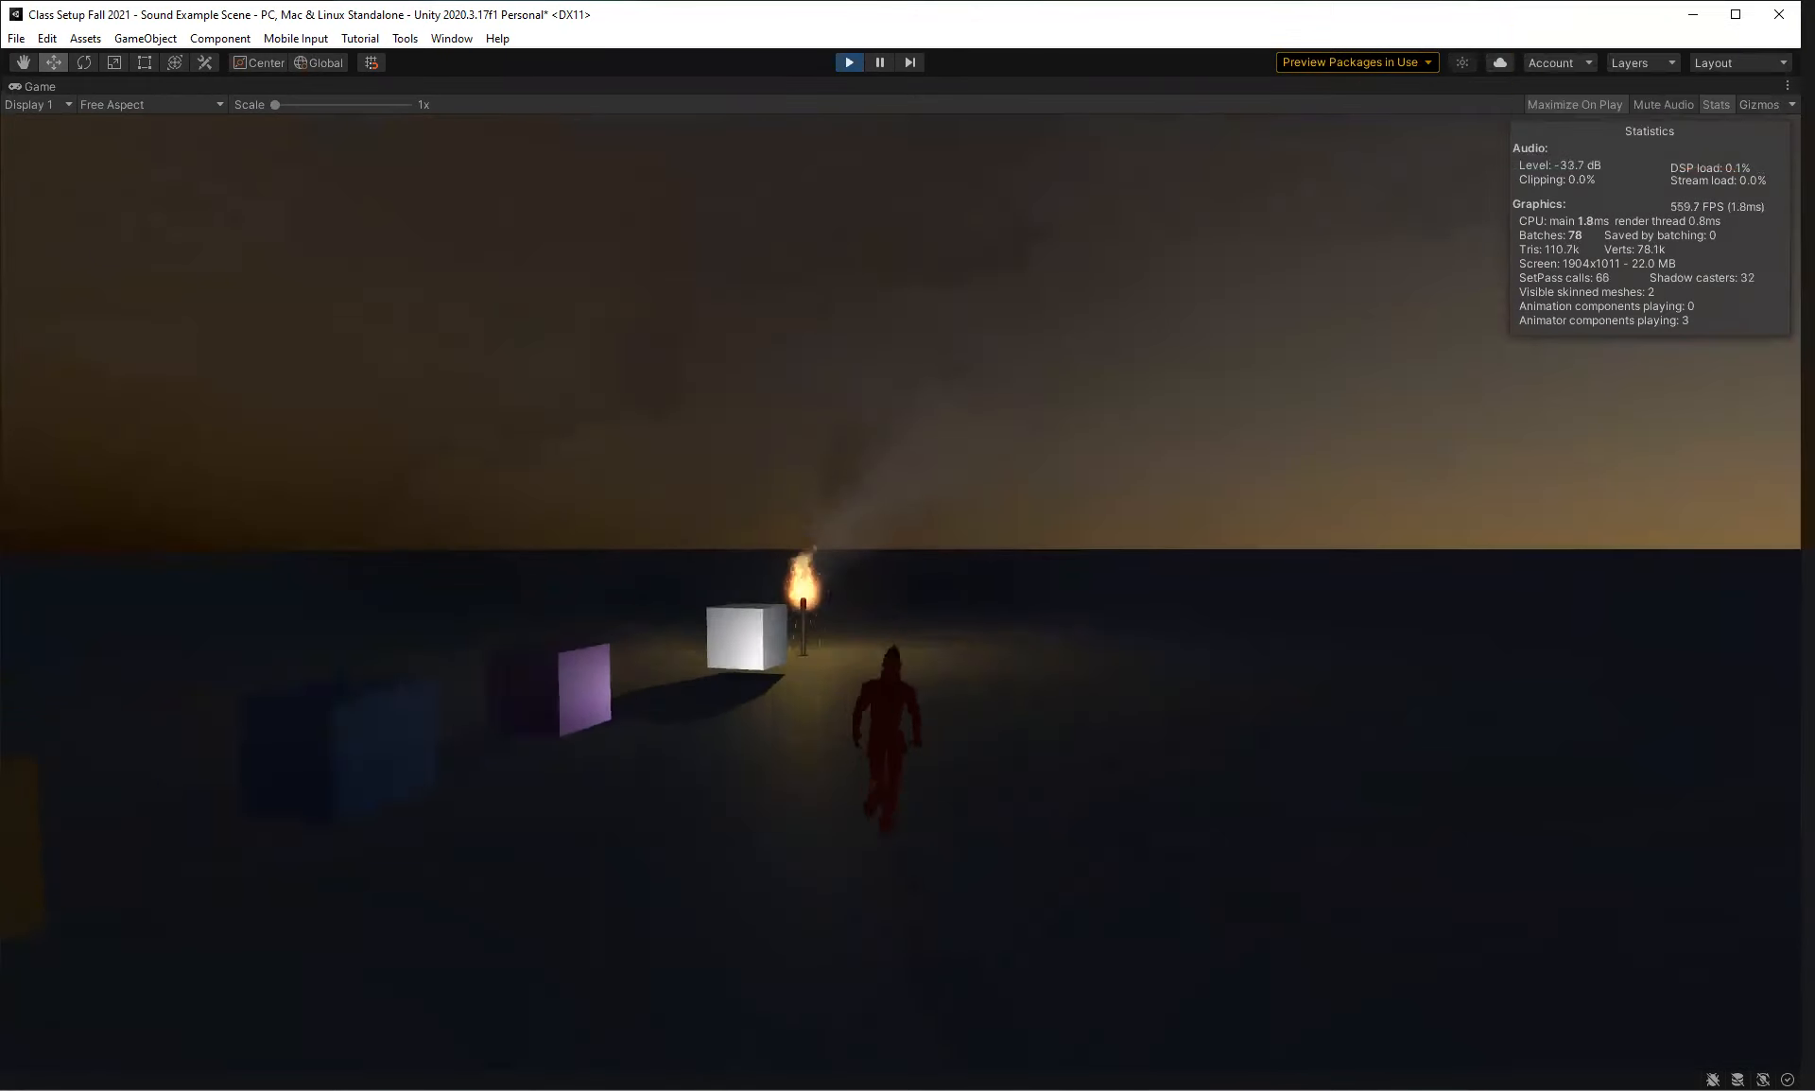
pyautogui.press('d')
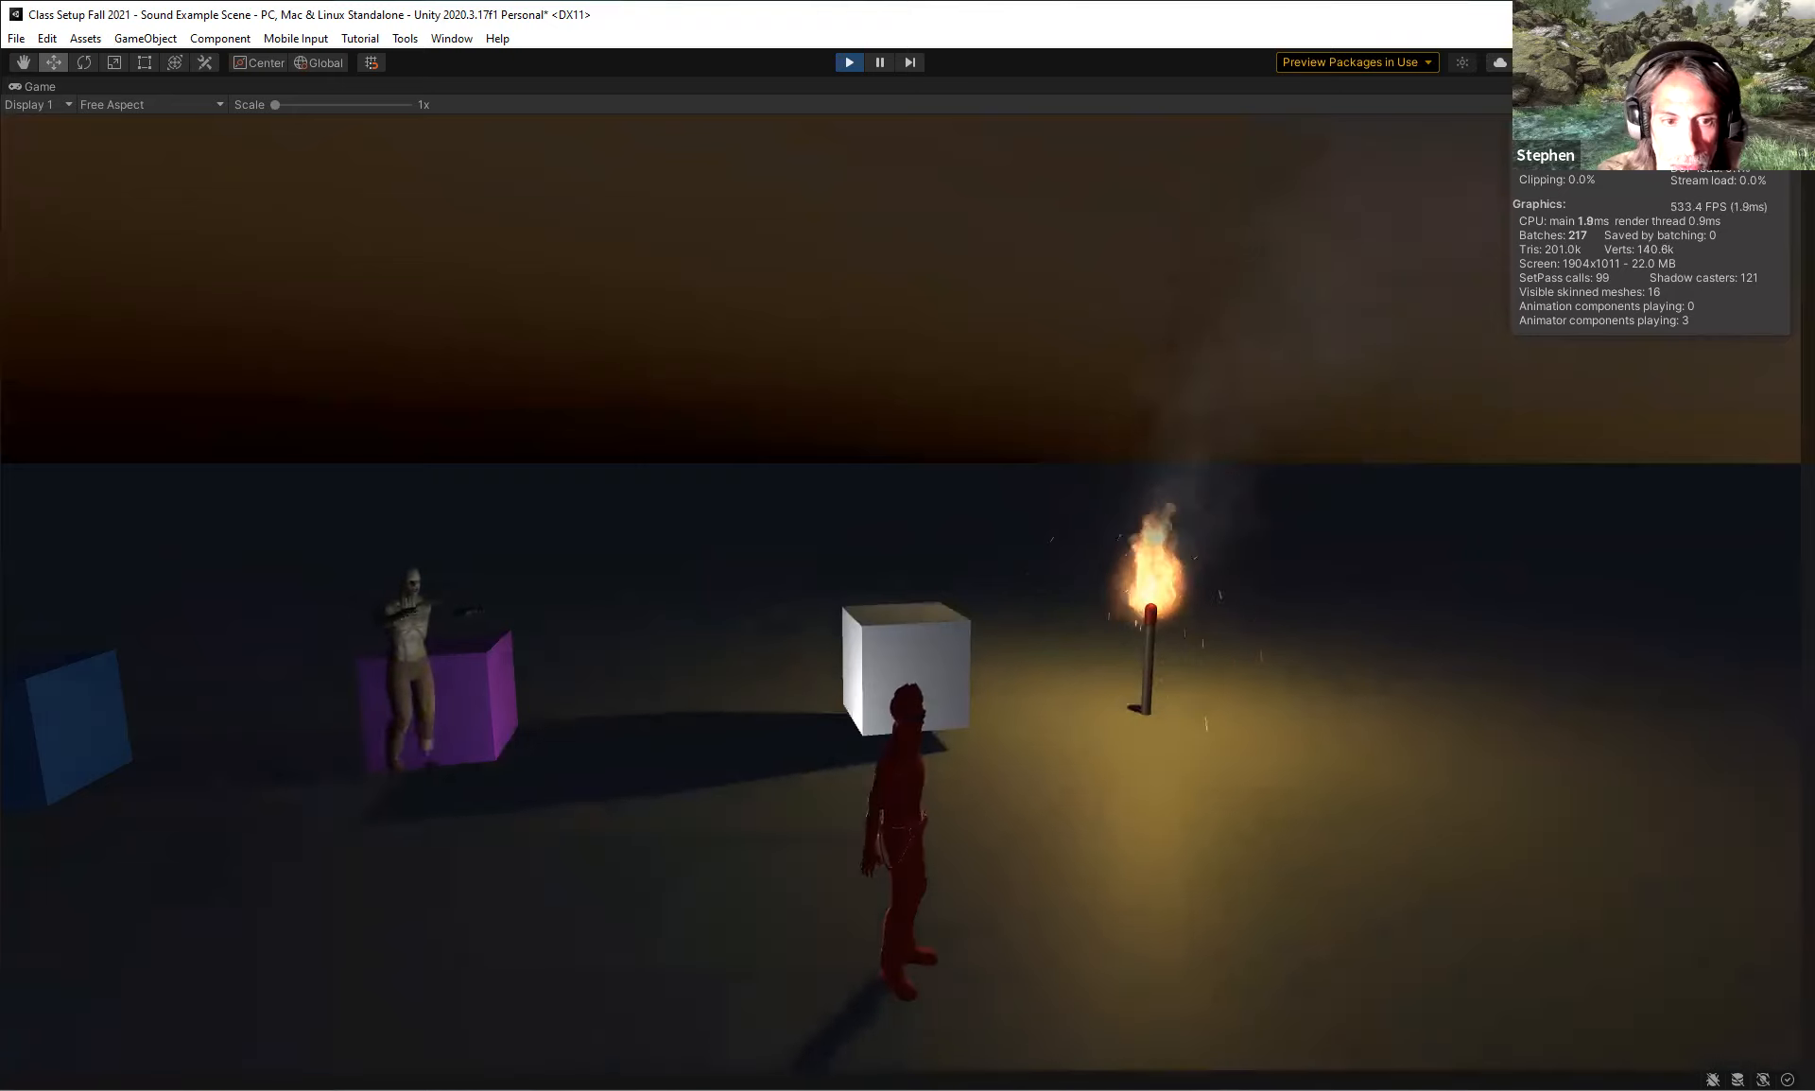
pyautogui.press('w')
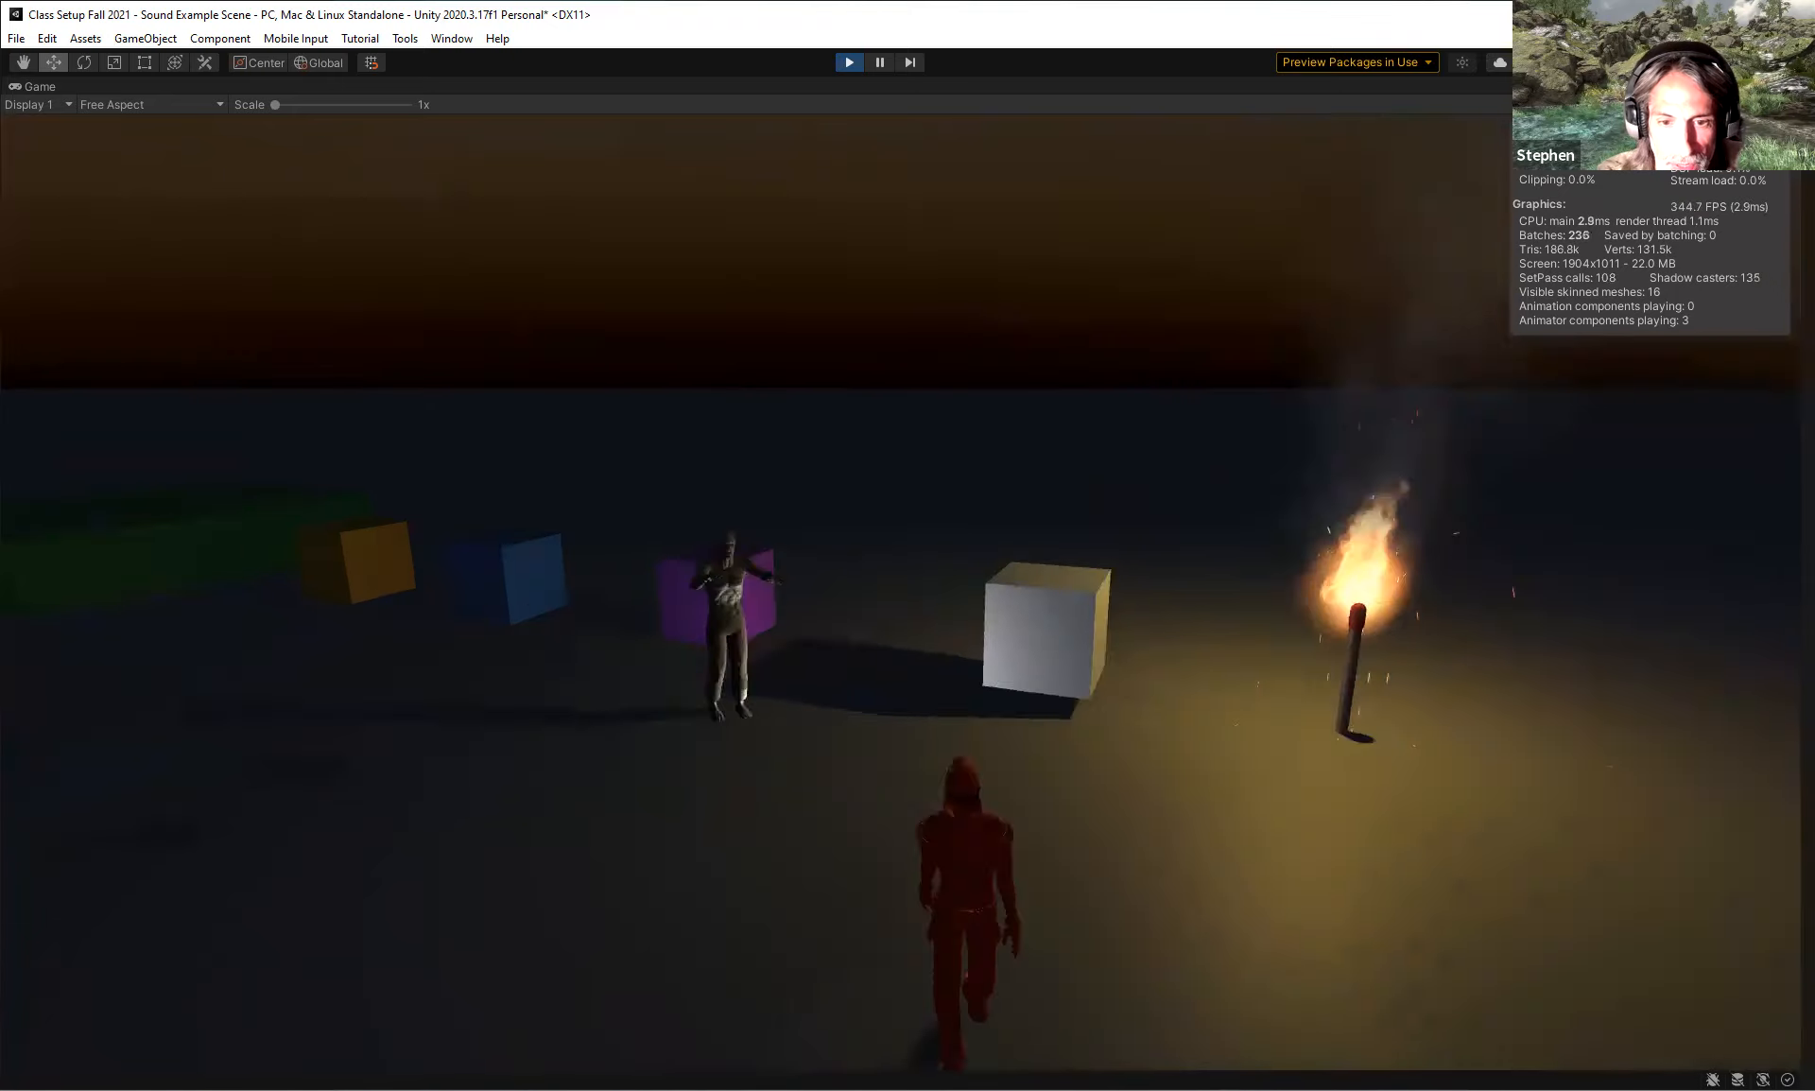
pyautogui.press('d')
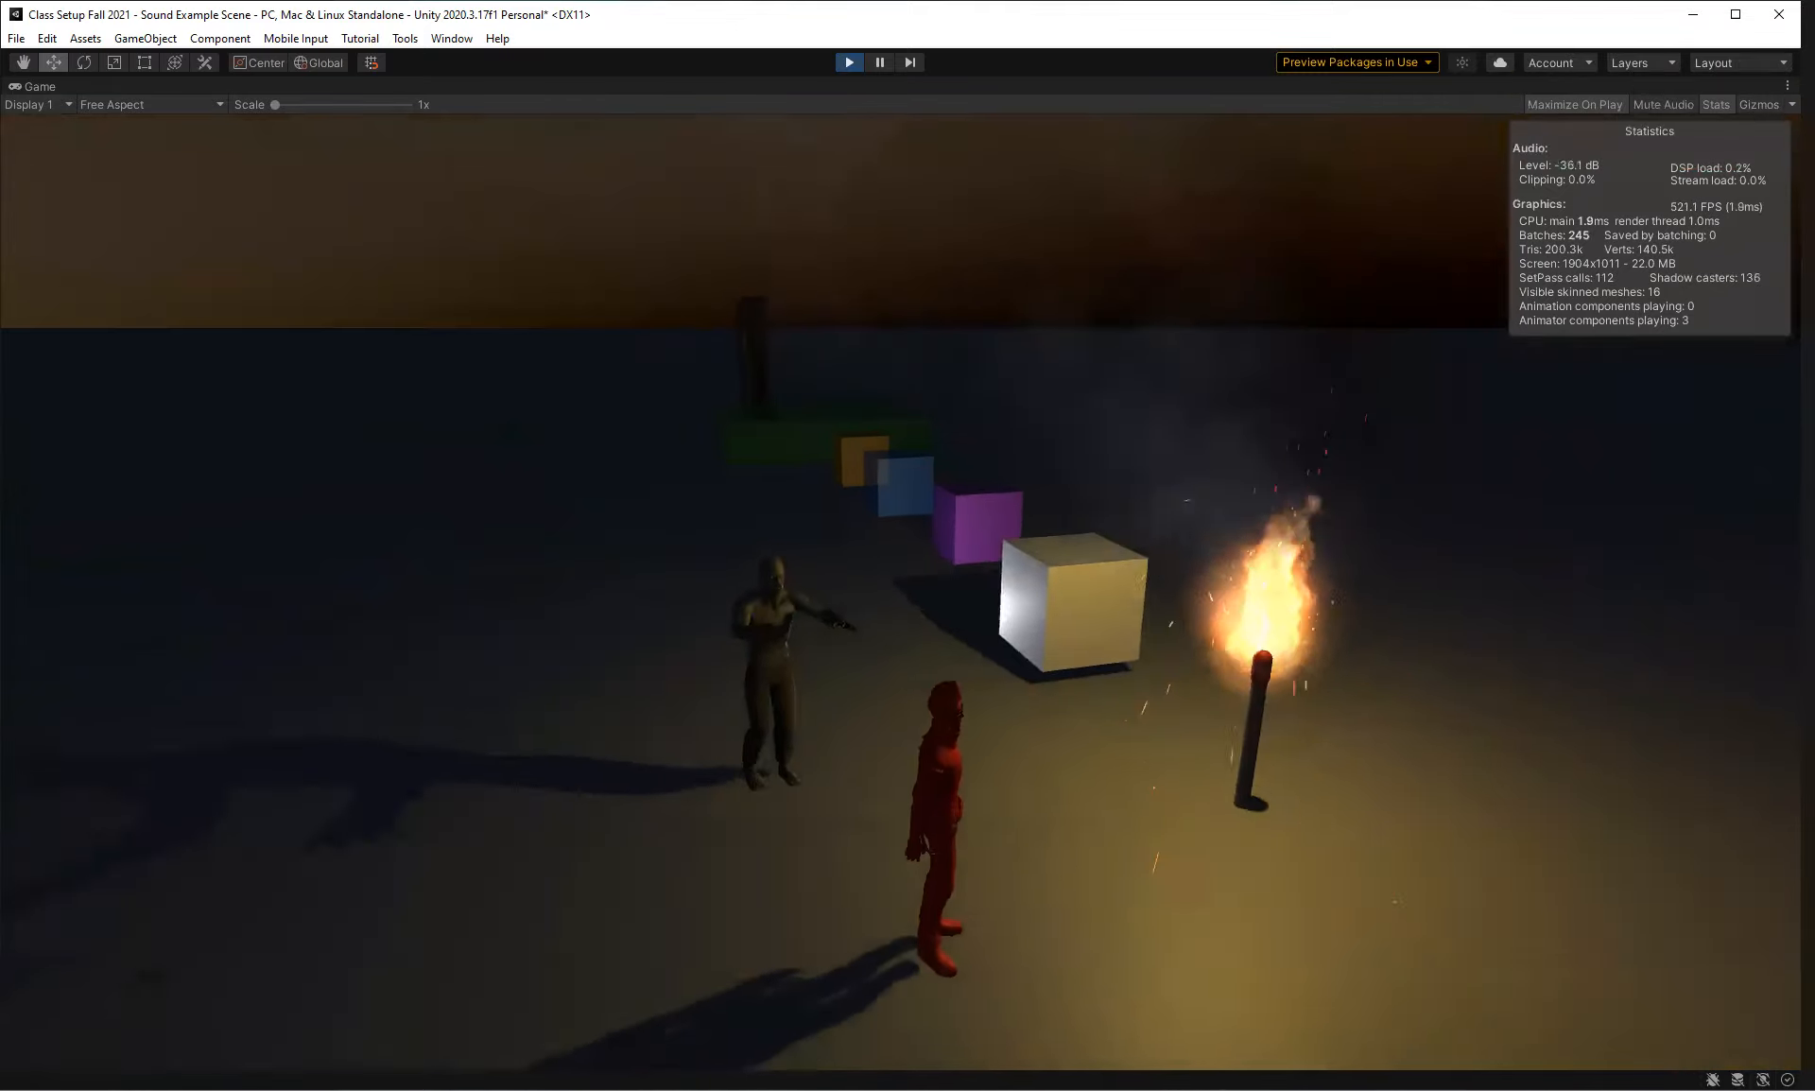
# Move the character out of and back into the torch's trigger range to test how the fire switches.
pyautogui.press('a')
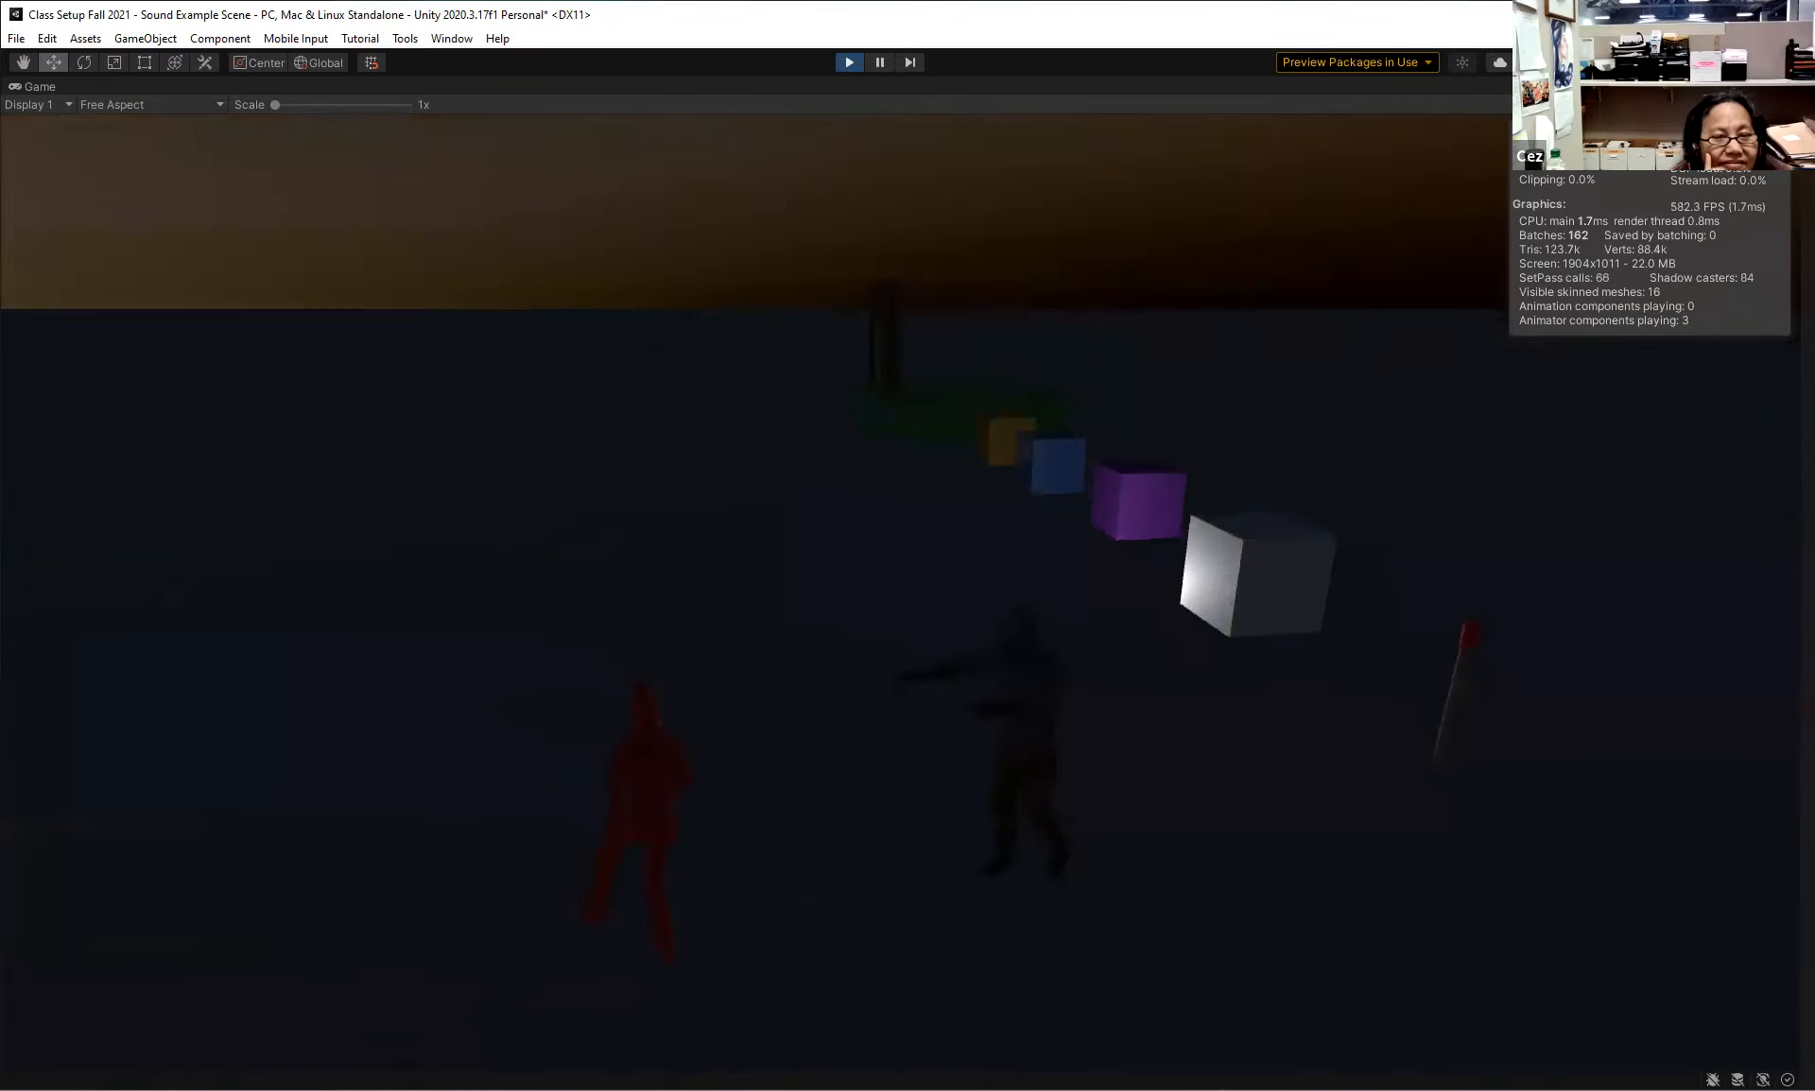
pyautogui.press('d')
pyautogui.press('w')
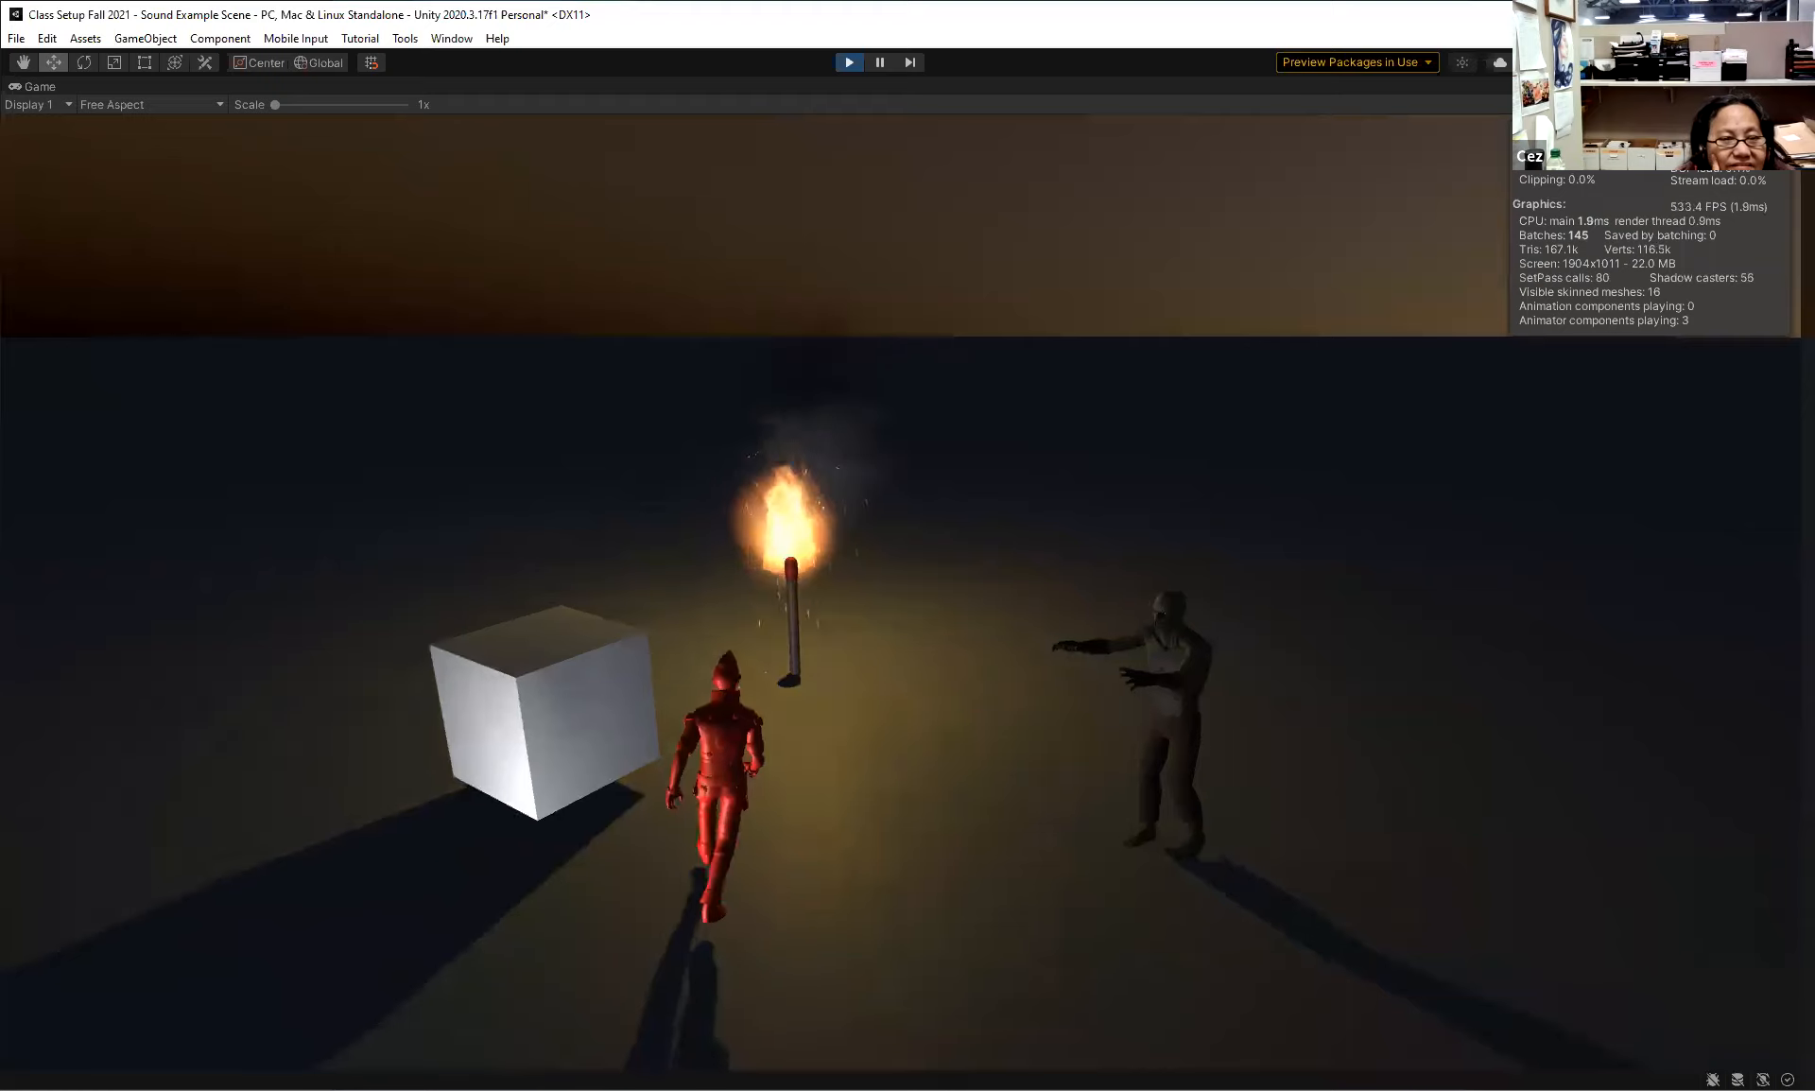
pyautogui.press('s')
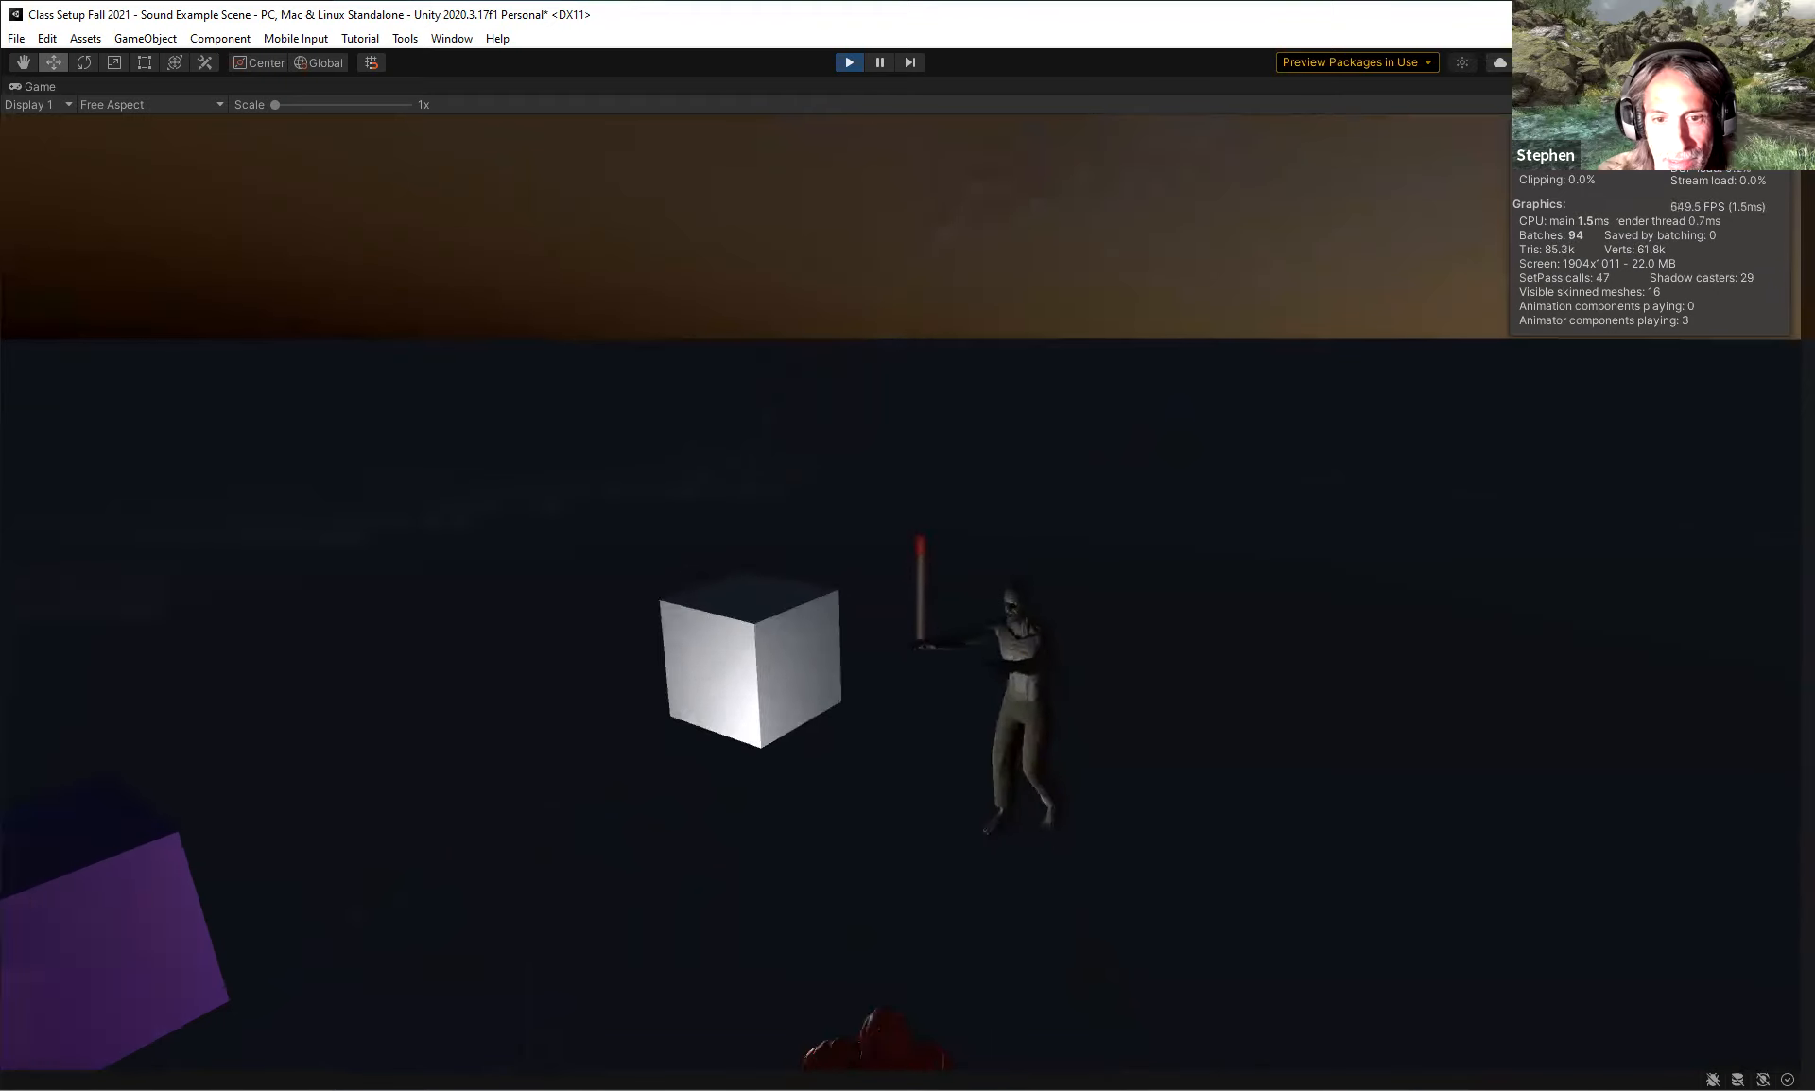
pyautogui.press('d')
pyautogui.press('w')
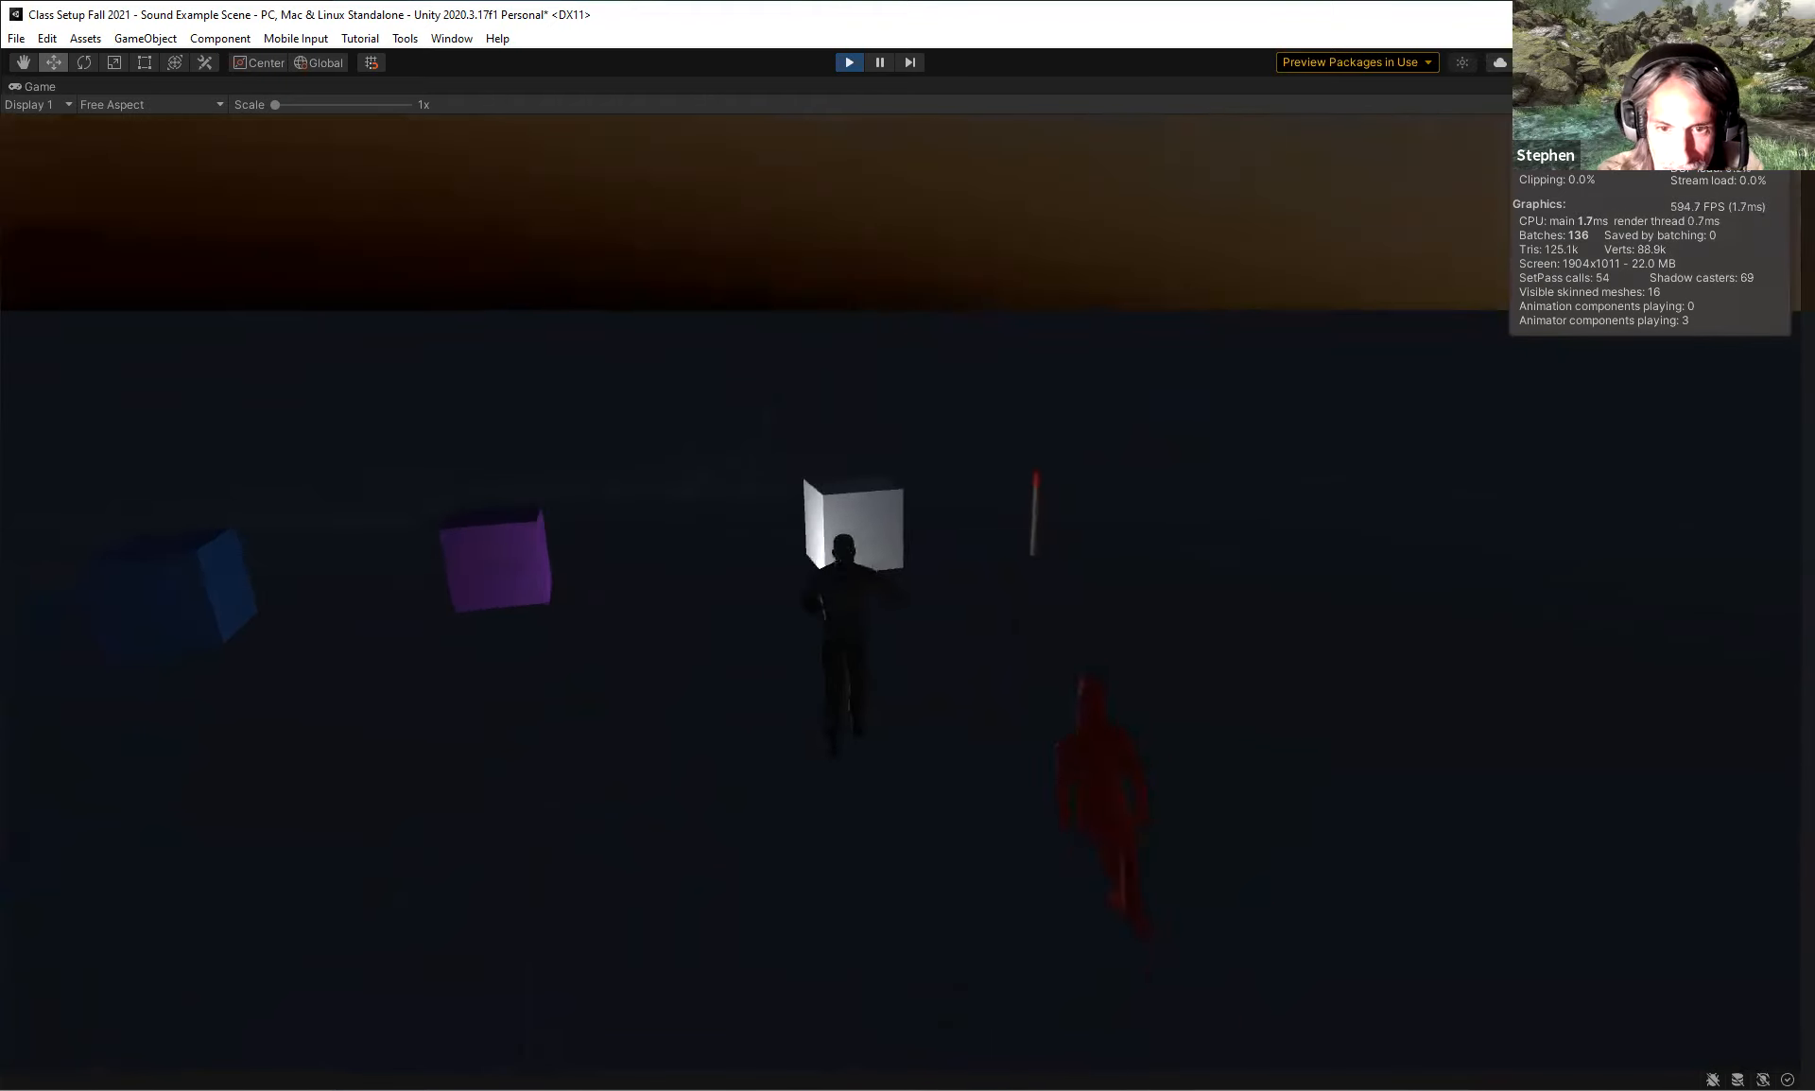
pyautogui.press('w')
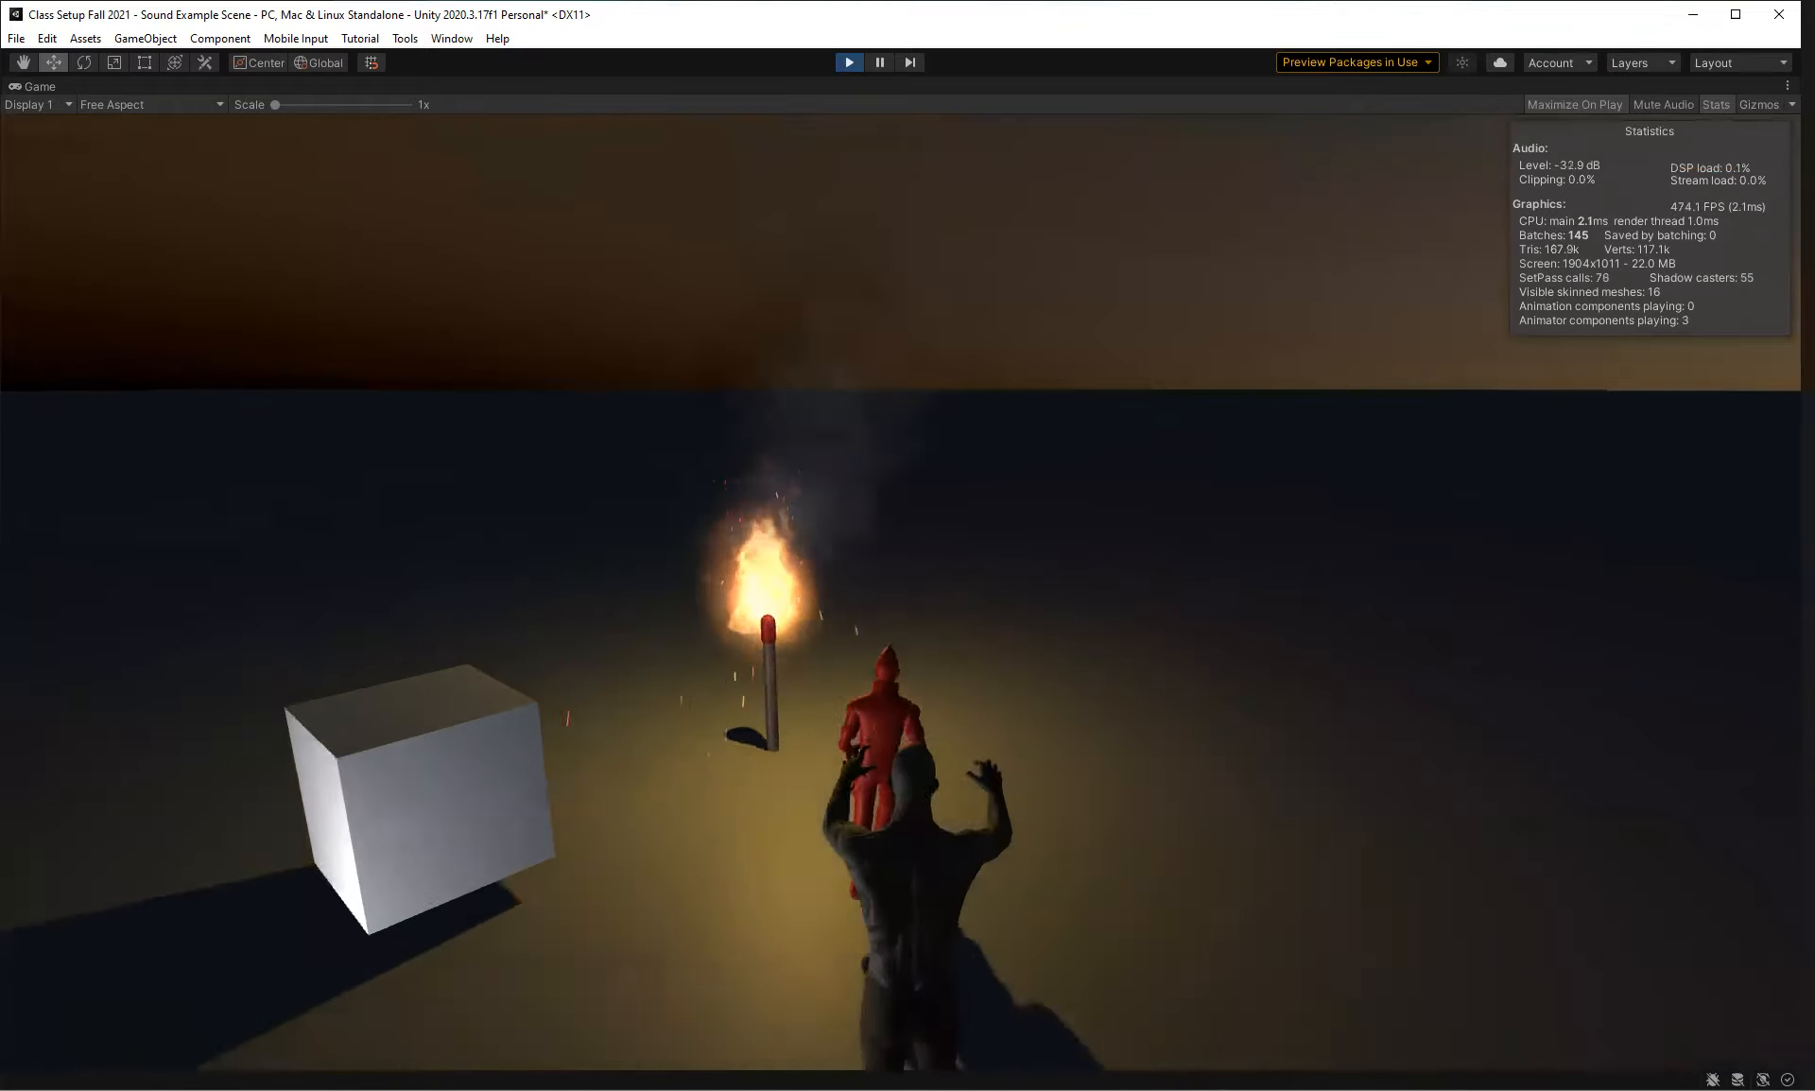
pyautogui.press('d')
pyautogui.press('w')
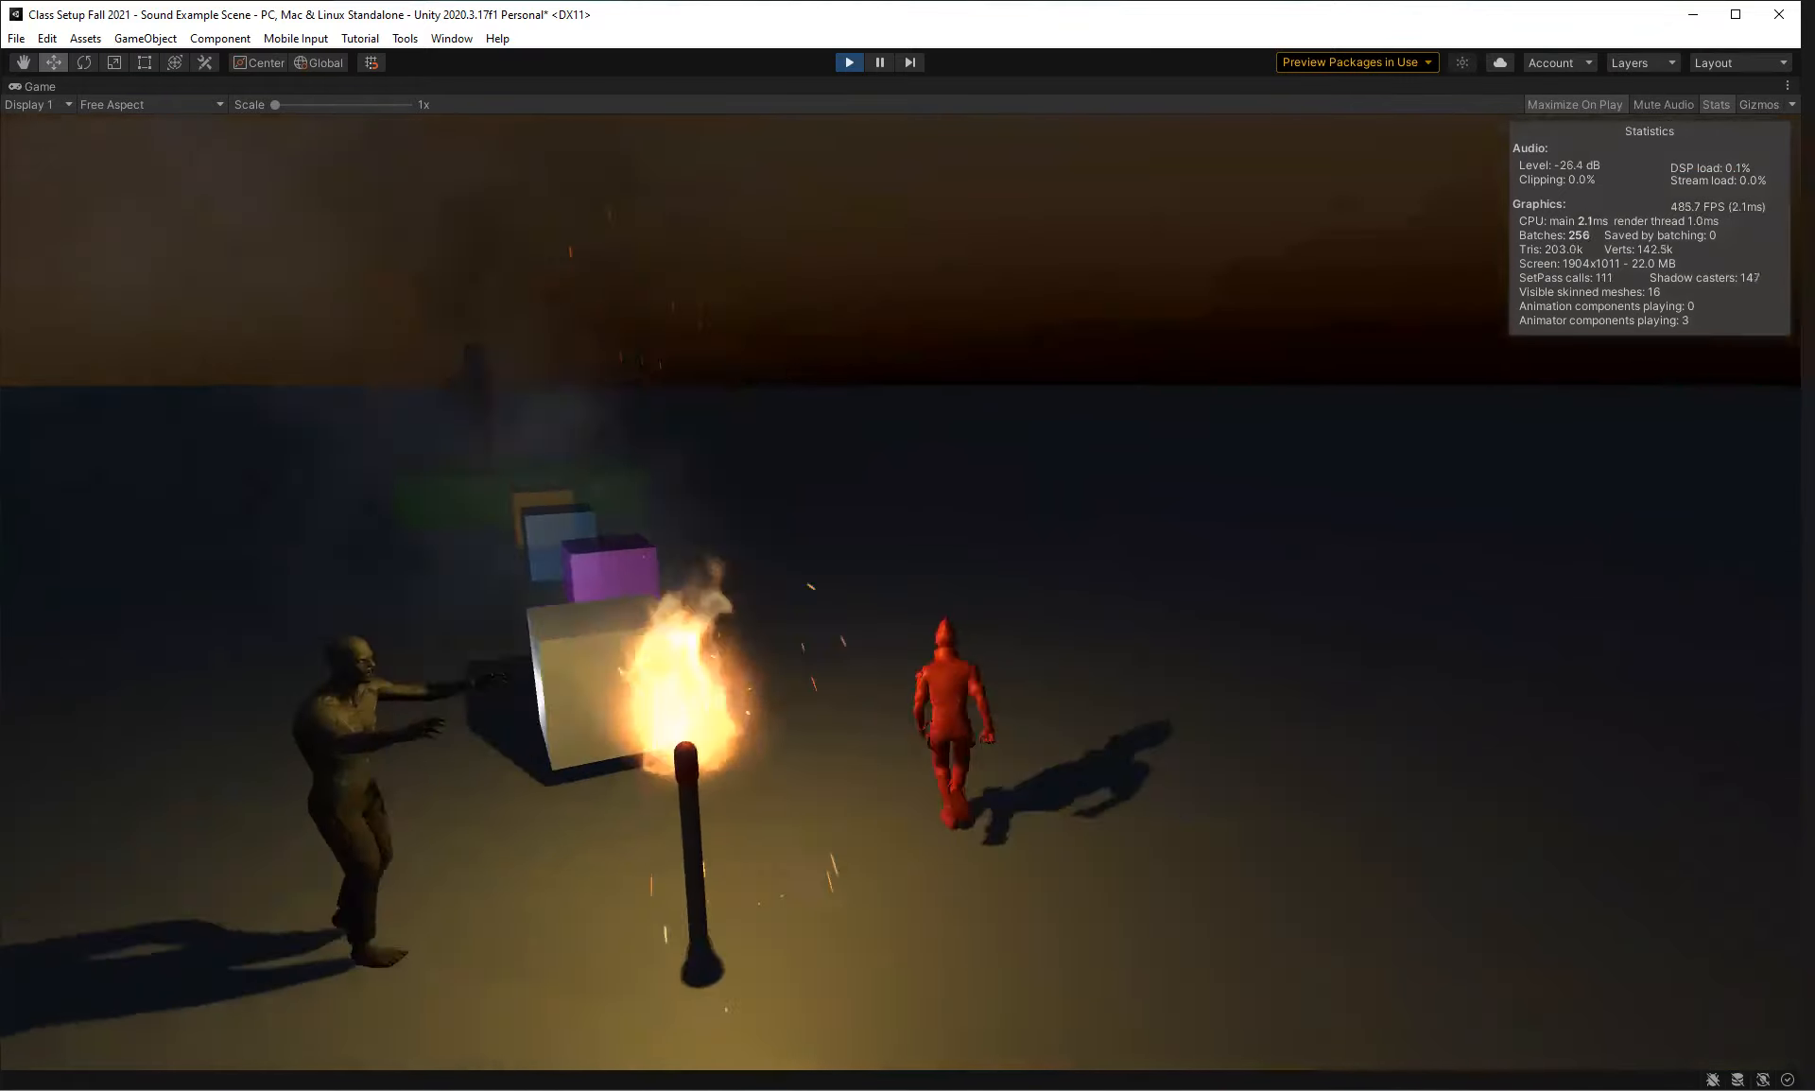
# Run the character past the zombie and over to the purple cube, return to the torch, and stop the play test.
pyautogui.press('w')
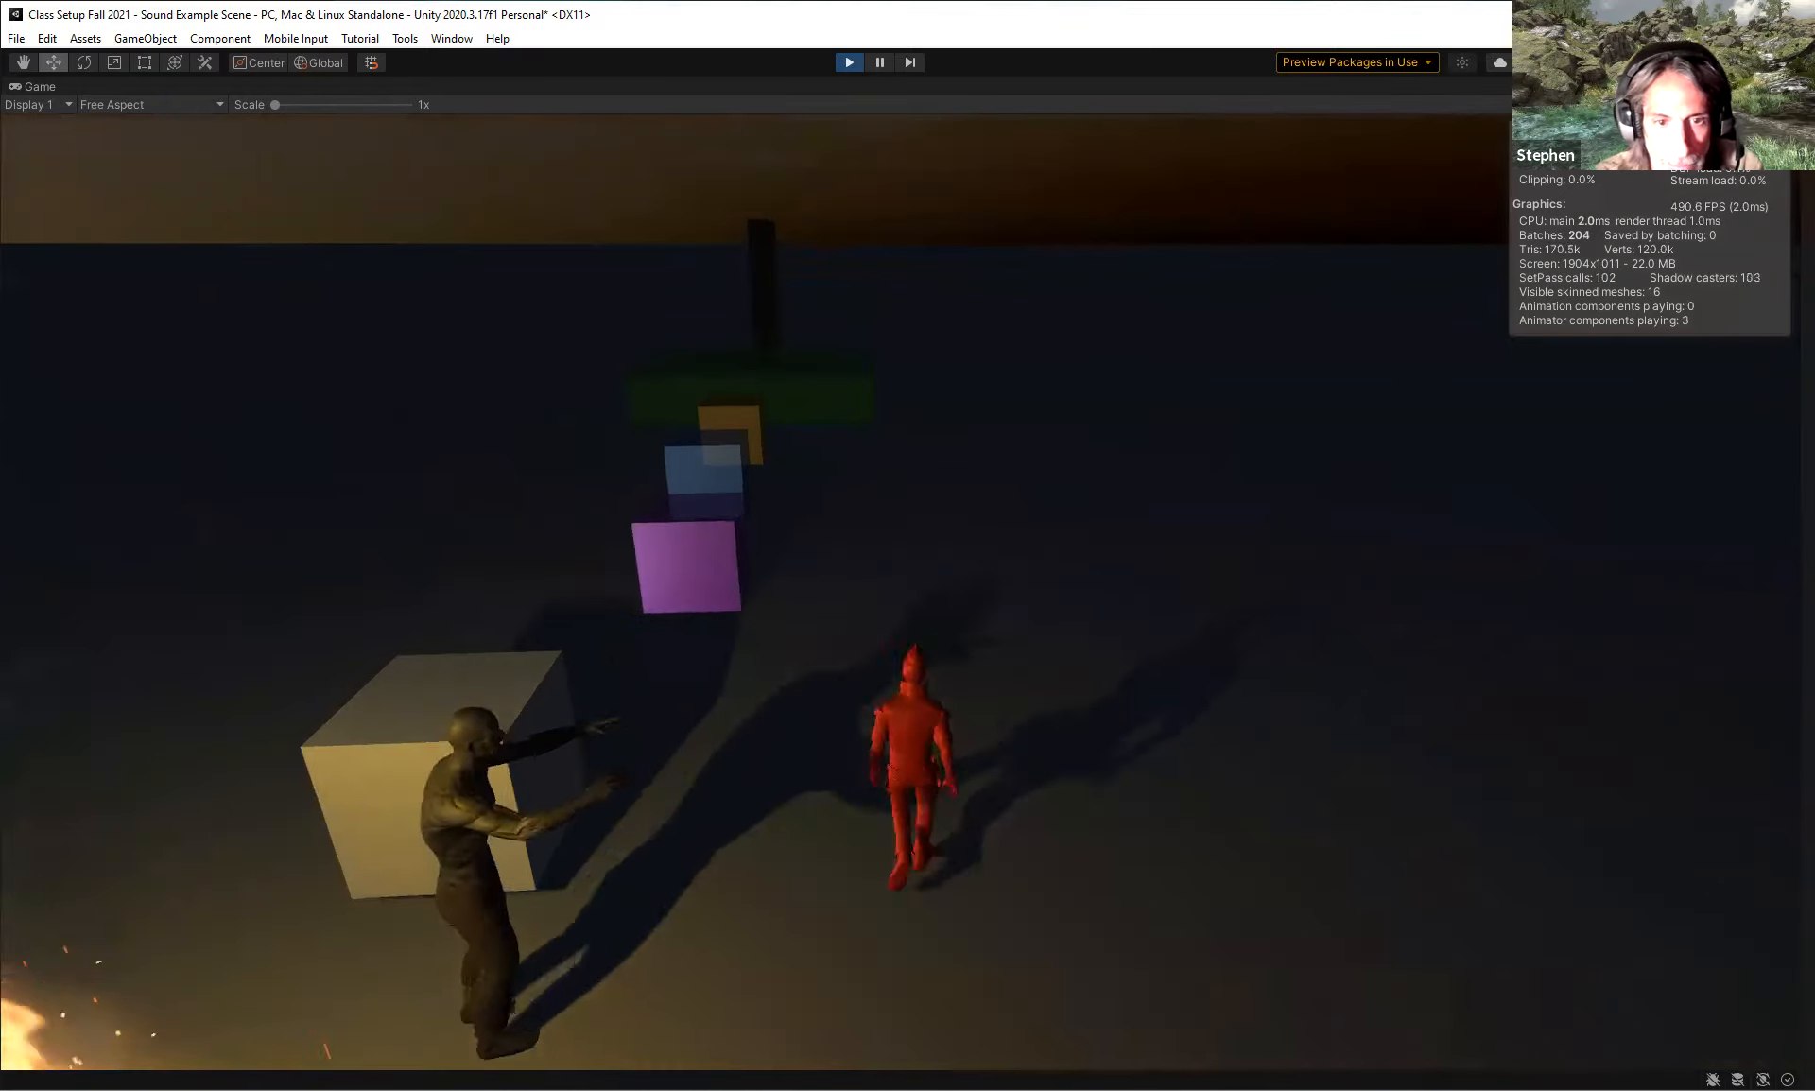
pyautogui.press('w')
pyautogui.press('a')
pyautogui.press('space')
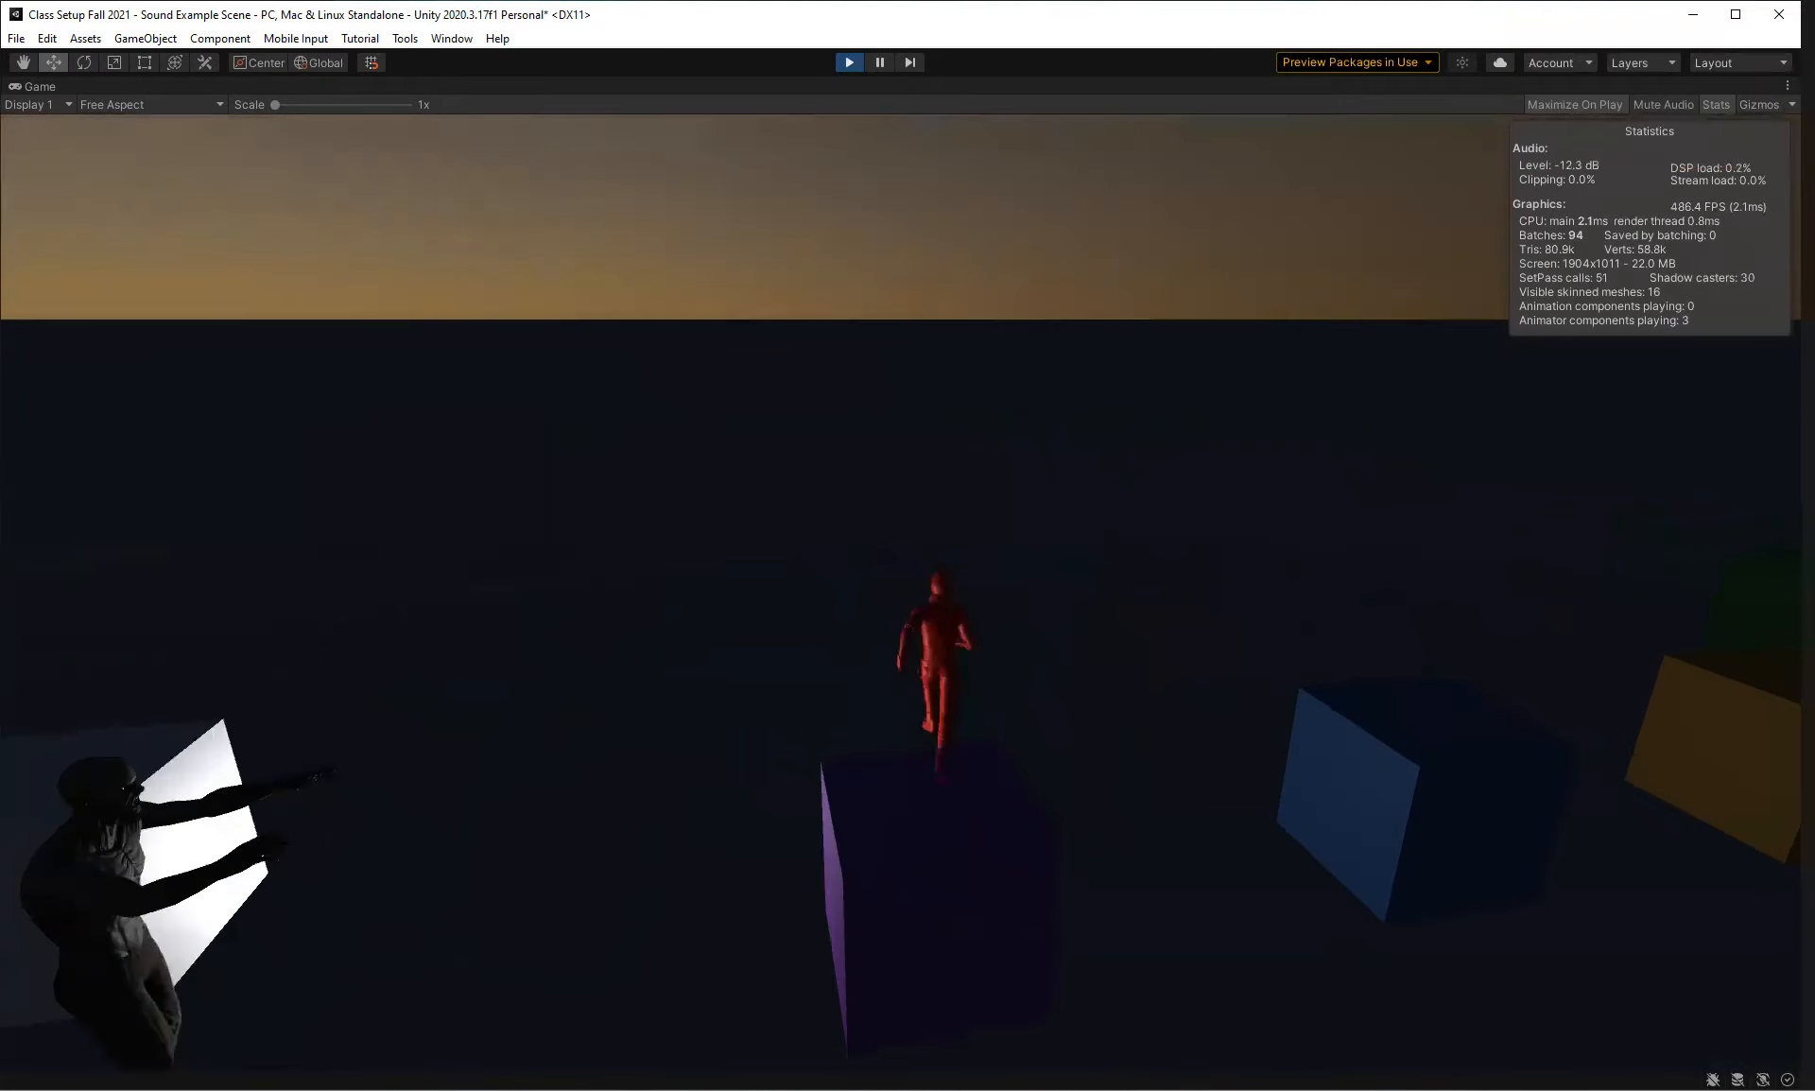
pyautogui.press('s')
pyautogui.press('d')
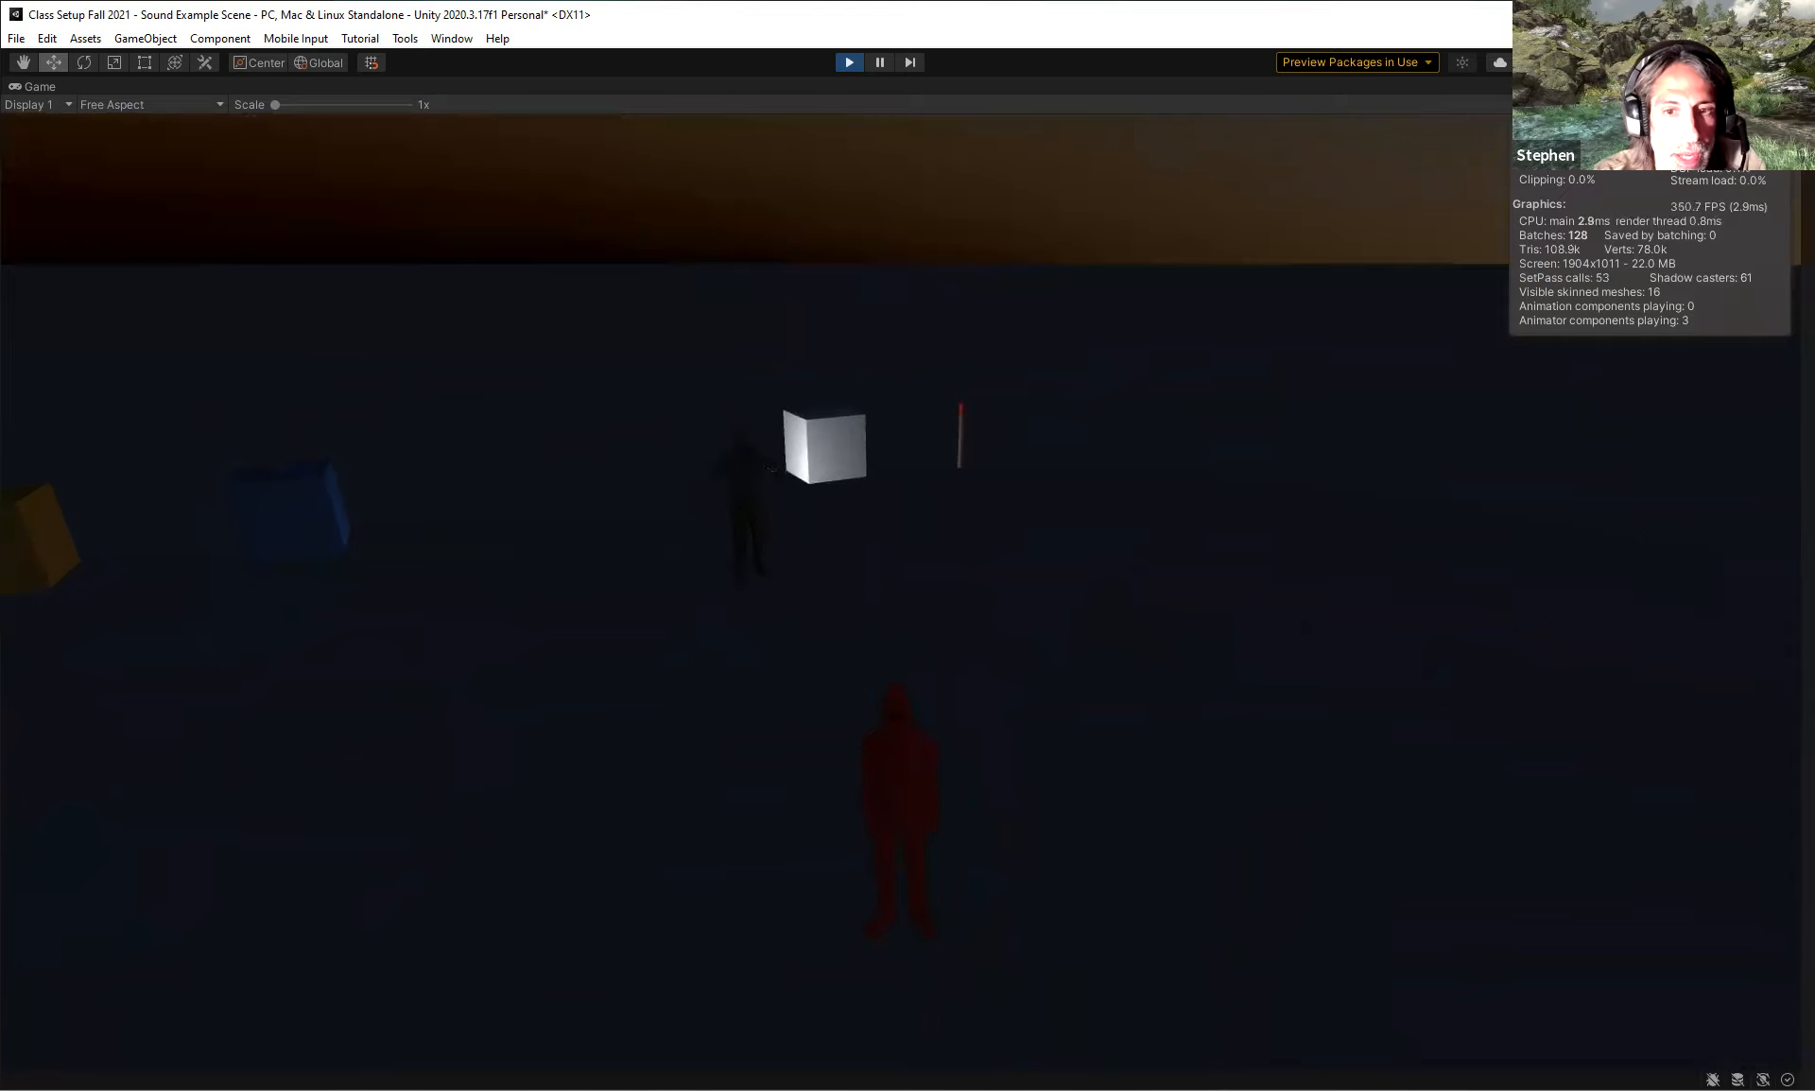
pyautogui.press('w')
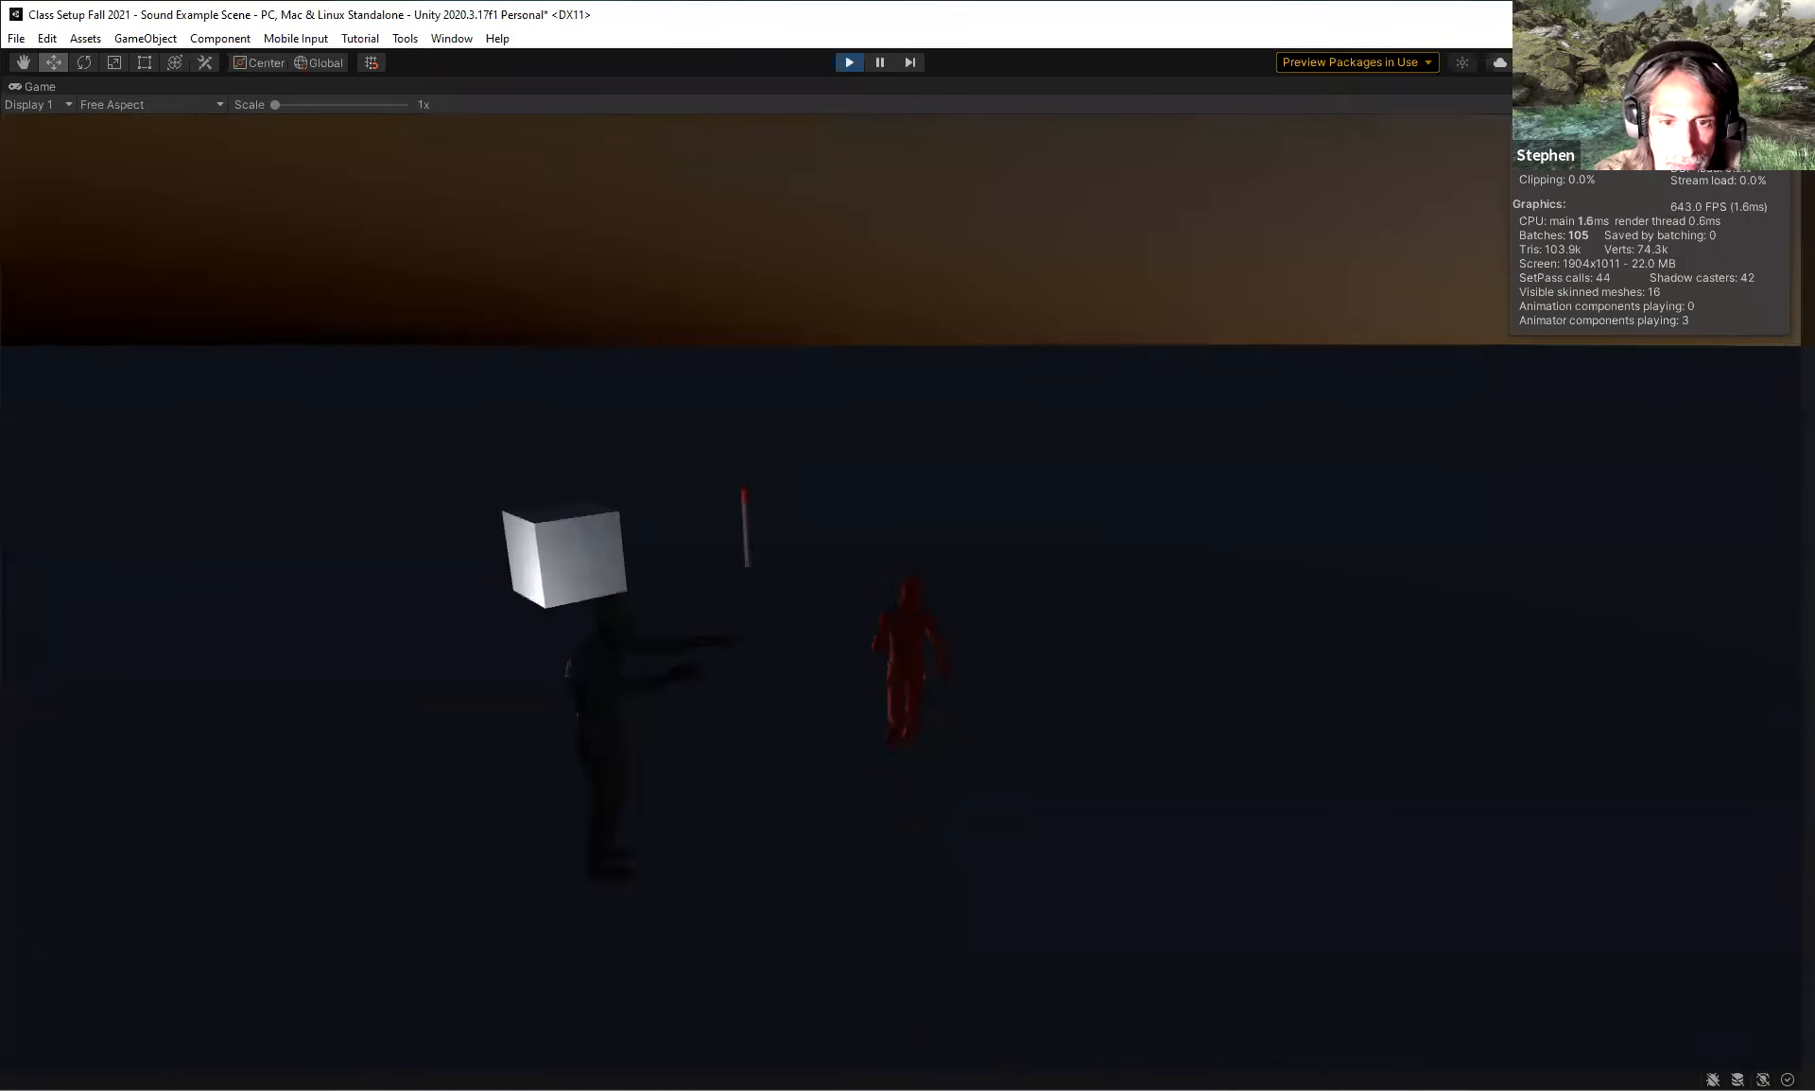
pyautogui.press('Escape')
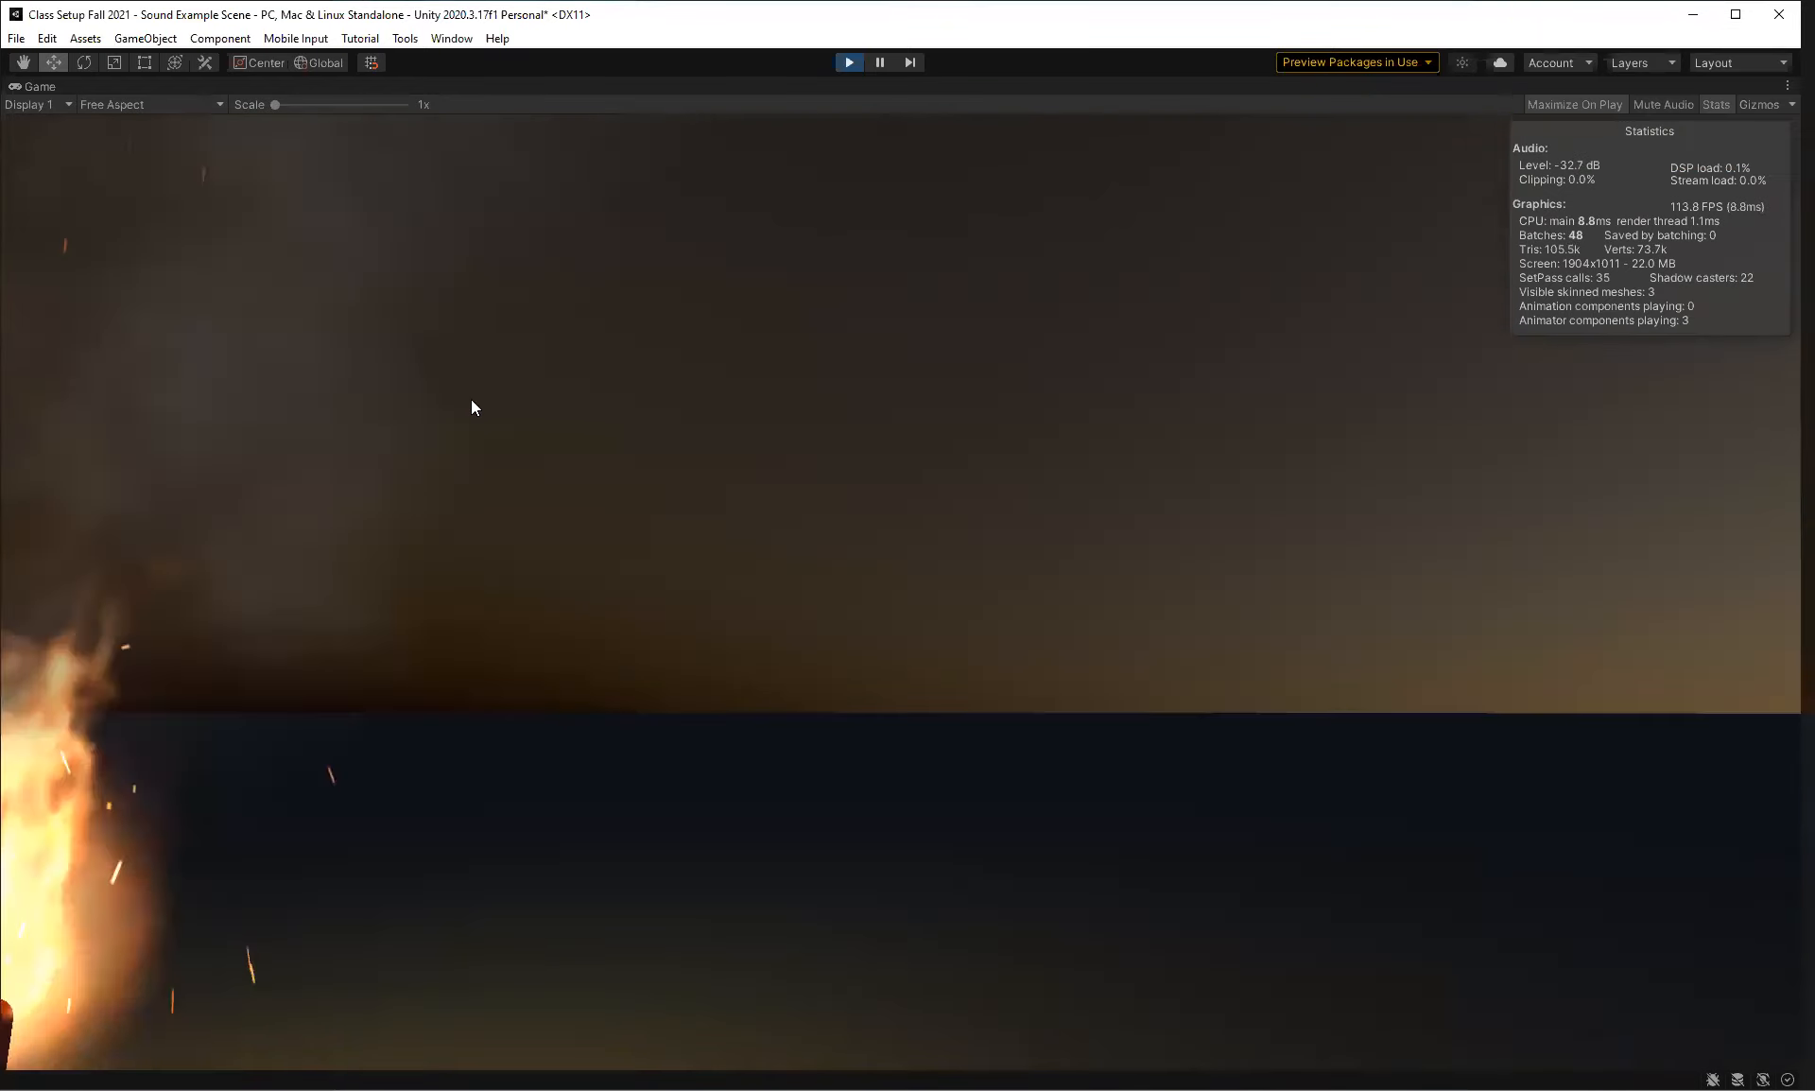
pyautogui.click(849, 62)
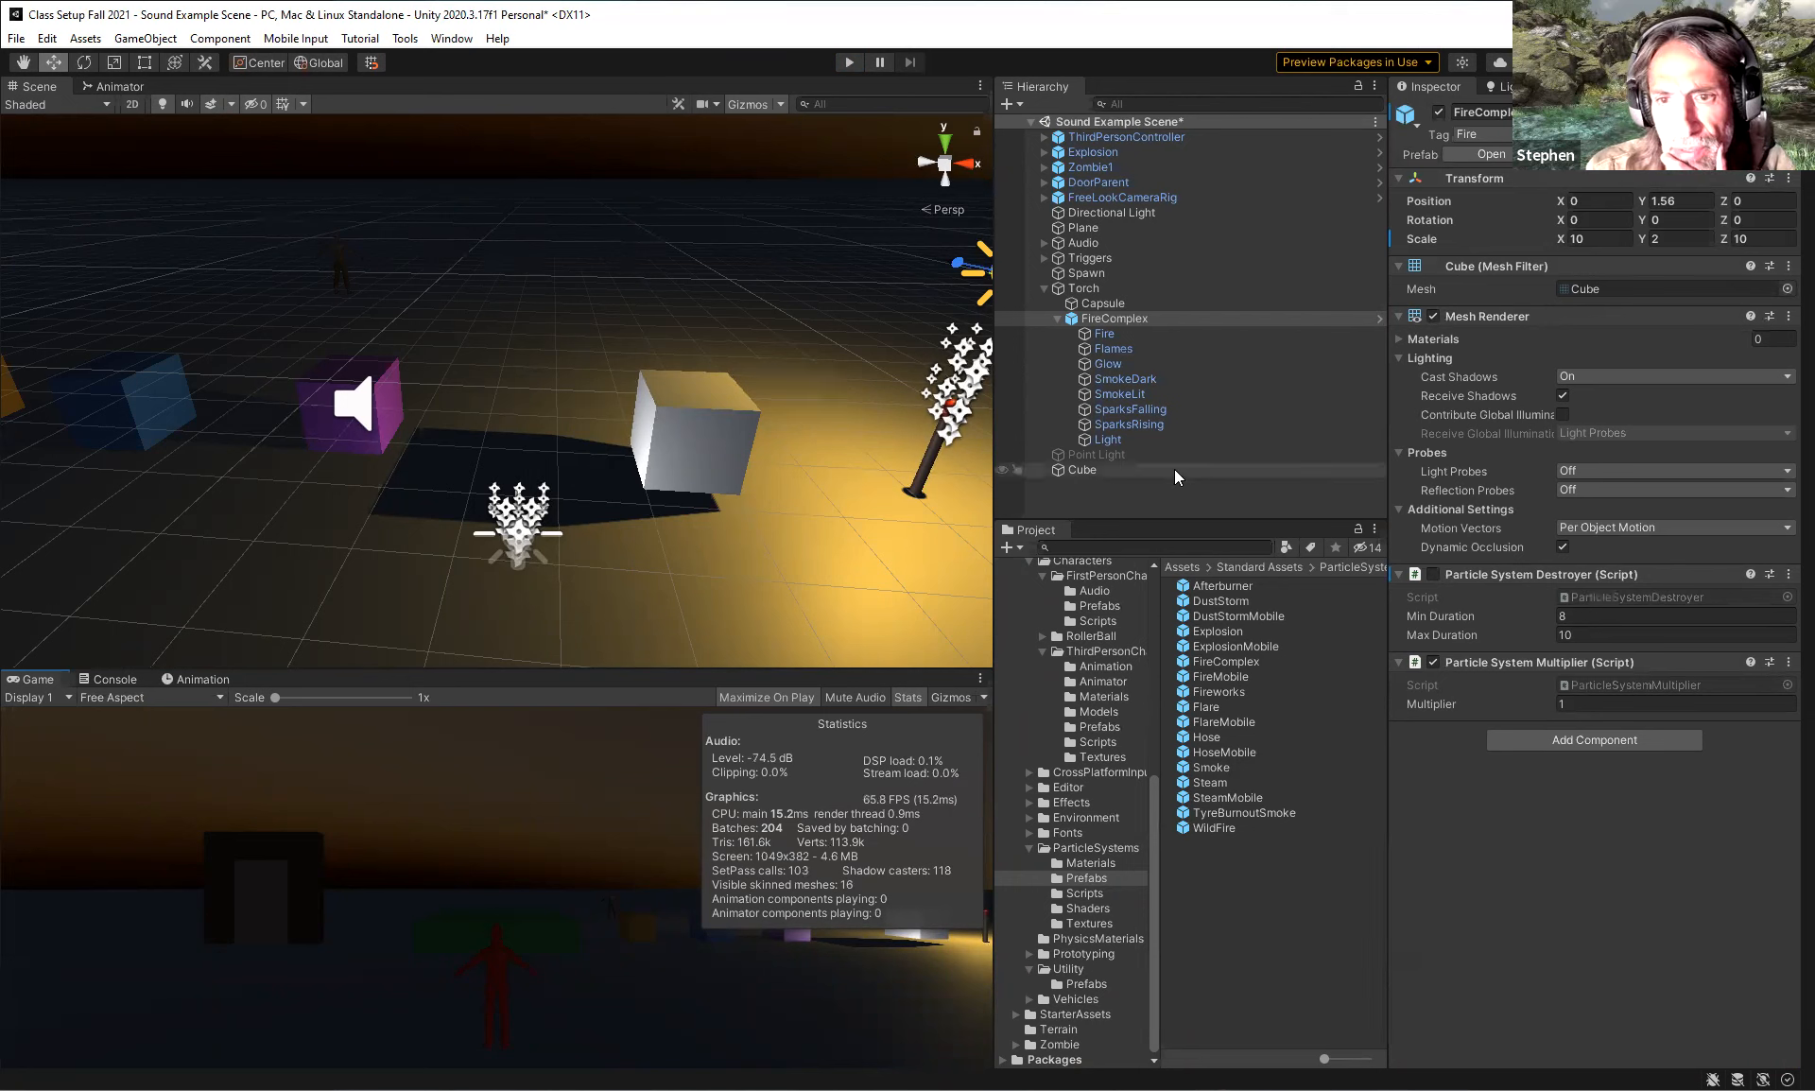
# Collapse the FireComplex hierarchy and reactivate the Point Light in front of the door.
pyautogui.click(1057, 318)
pyautogui.keyDown('alt'); pyautogui.moveTo(631, 539); pyautogui.dragTo(624, 549); pyautogui.keyUp('alt')
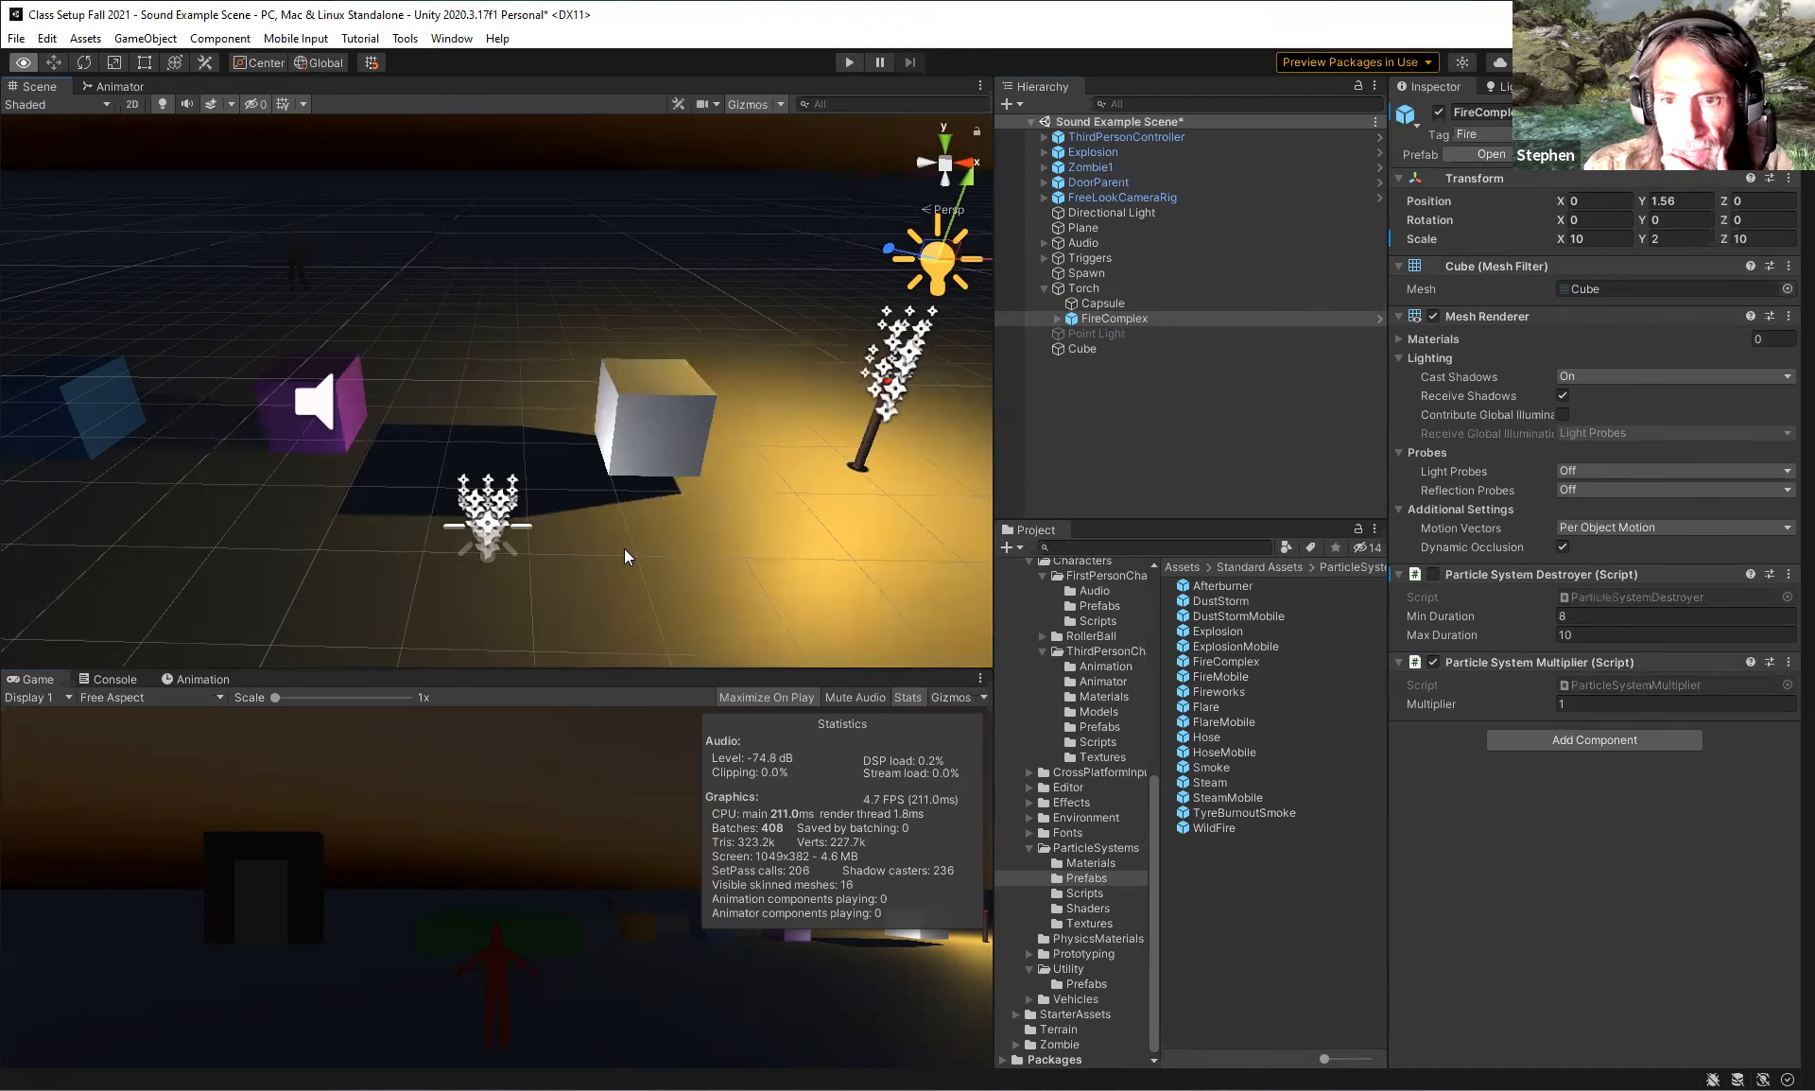
pyautogui.scroll(-7, 731, 493)
pyautogui.scroll(-5, 739, 484)
pyautogui.click(1096, 334)
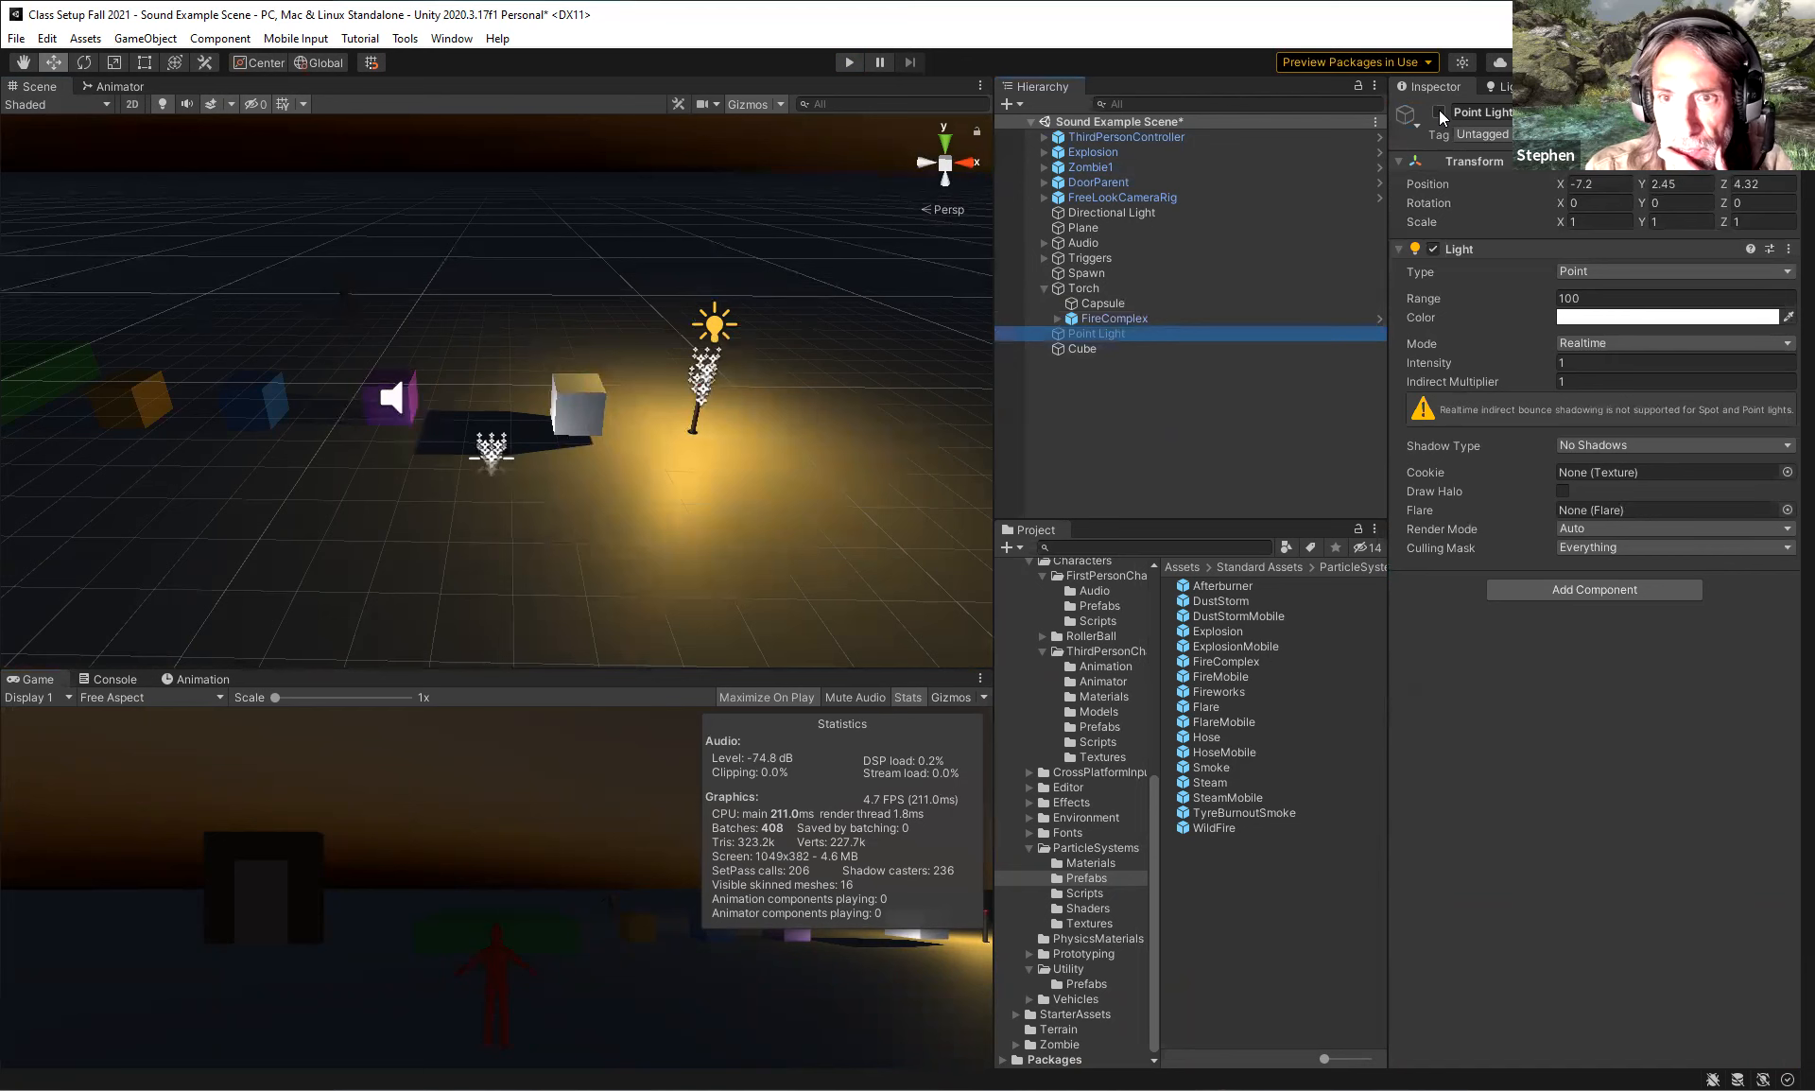
pyautogui.click(1438, 112)
pyautogui.moveTo(802, 397); pyautogui.dragTo(452, 319, button='right')
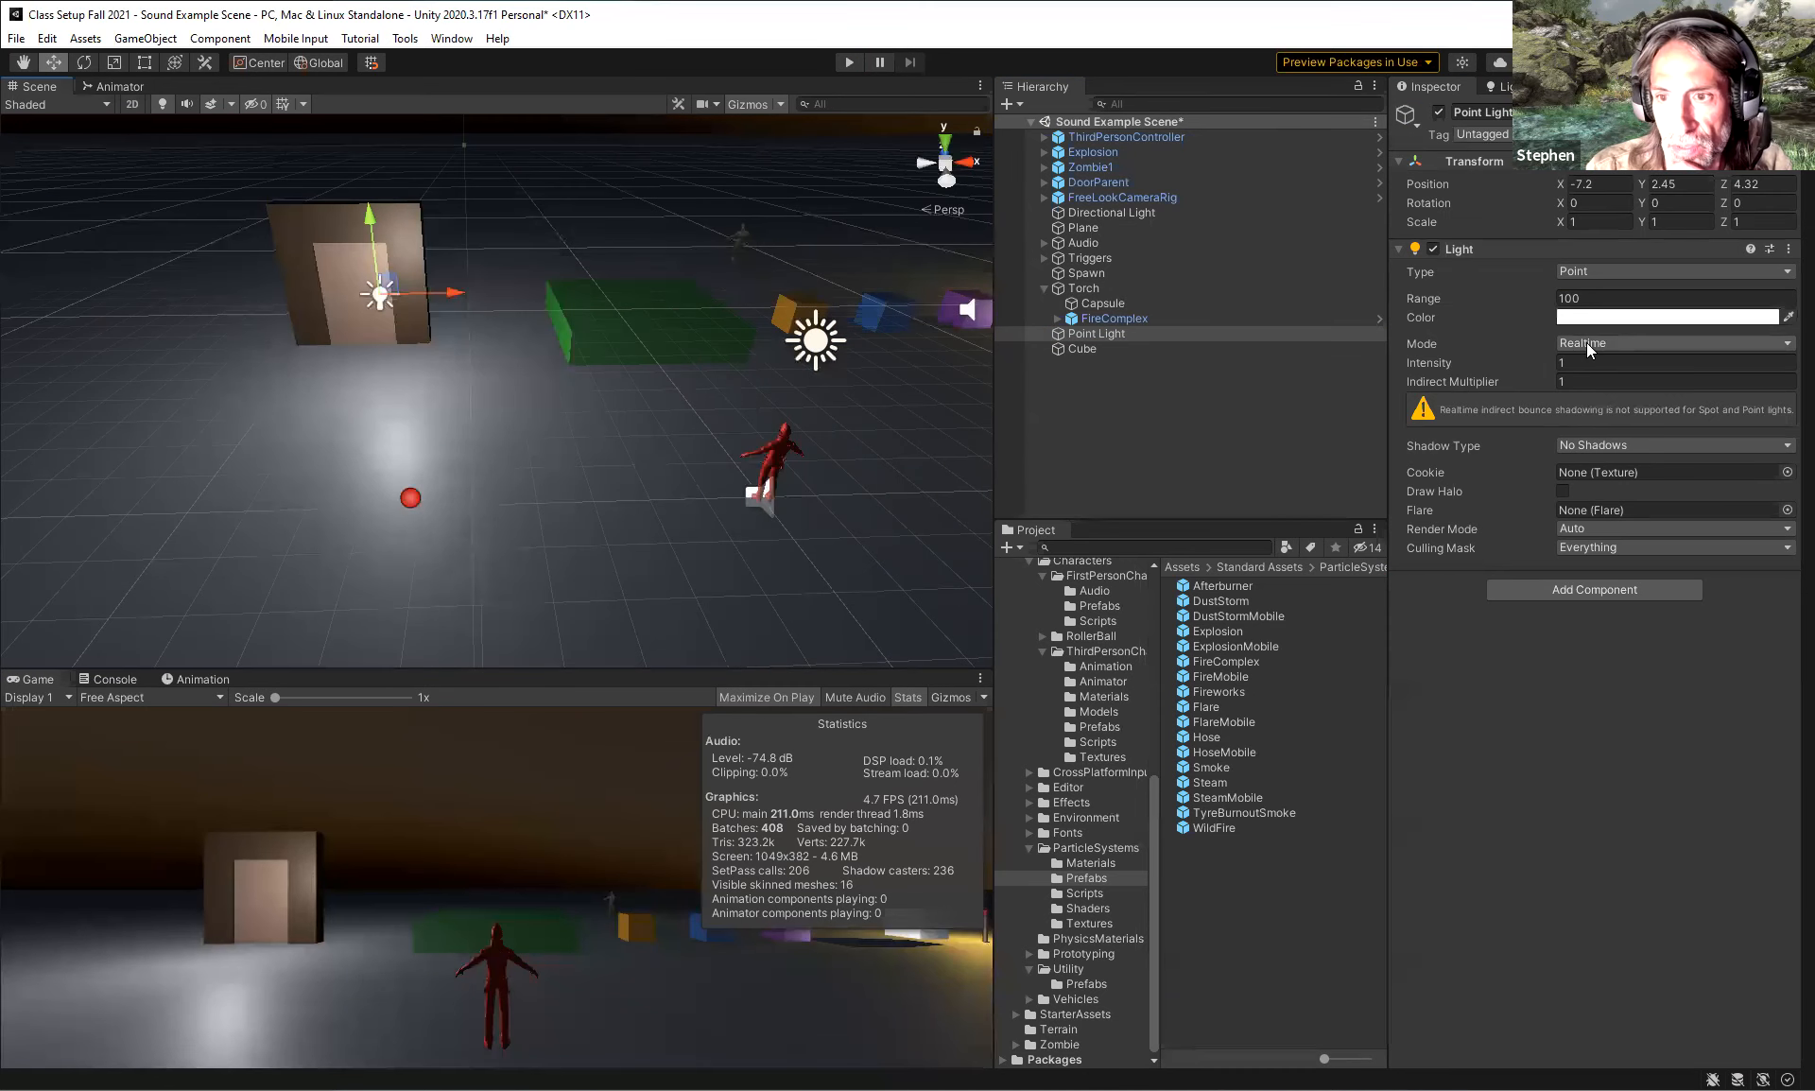
# Review the Mode options available for the Point Light, keeping Realtime.
pyautogui.click(1593, 343)
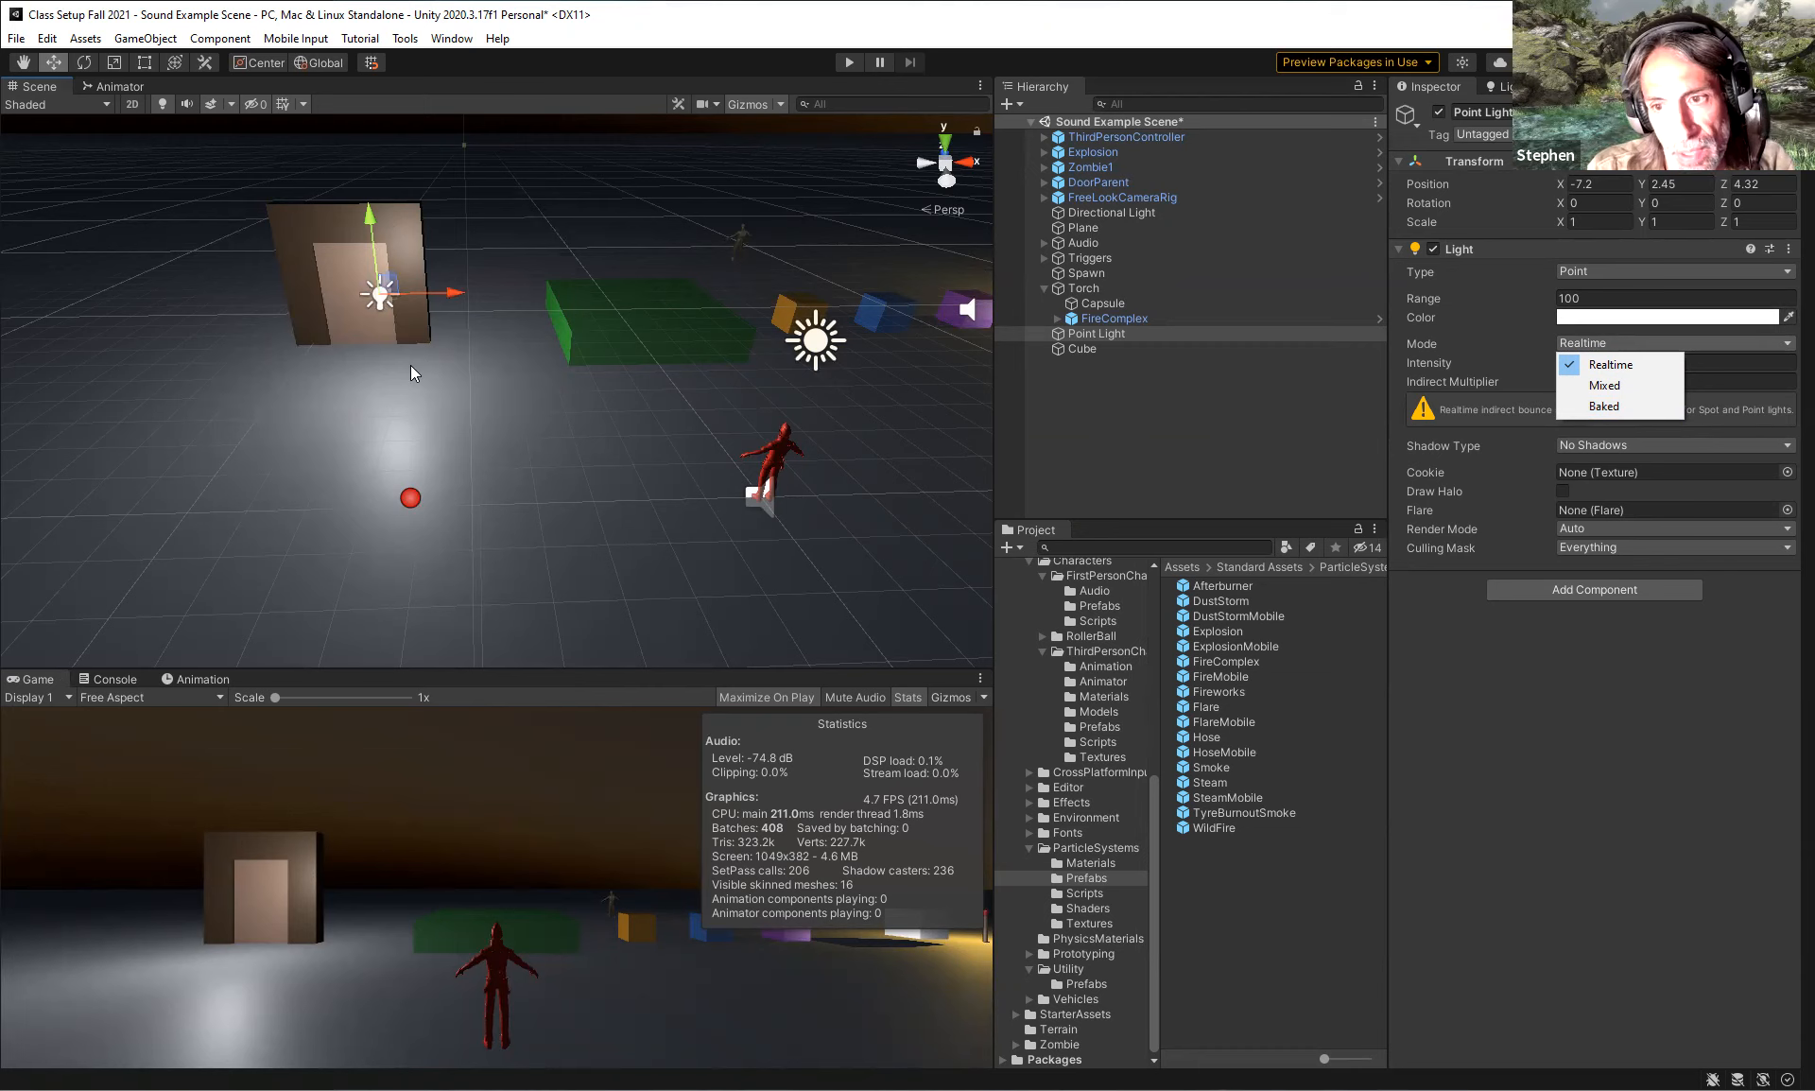
pyautogui.click(1529, 660)
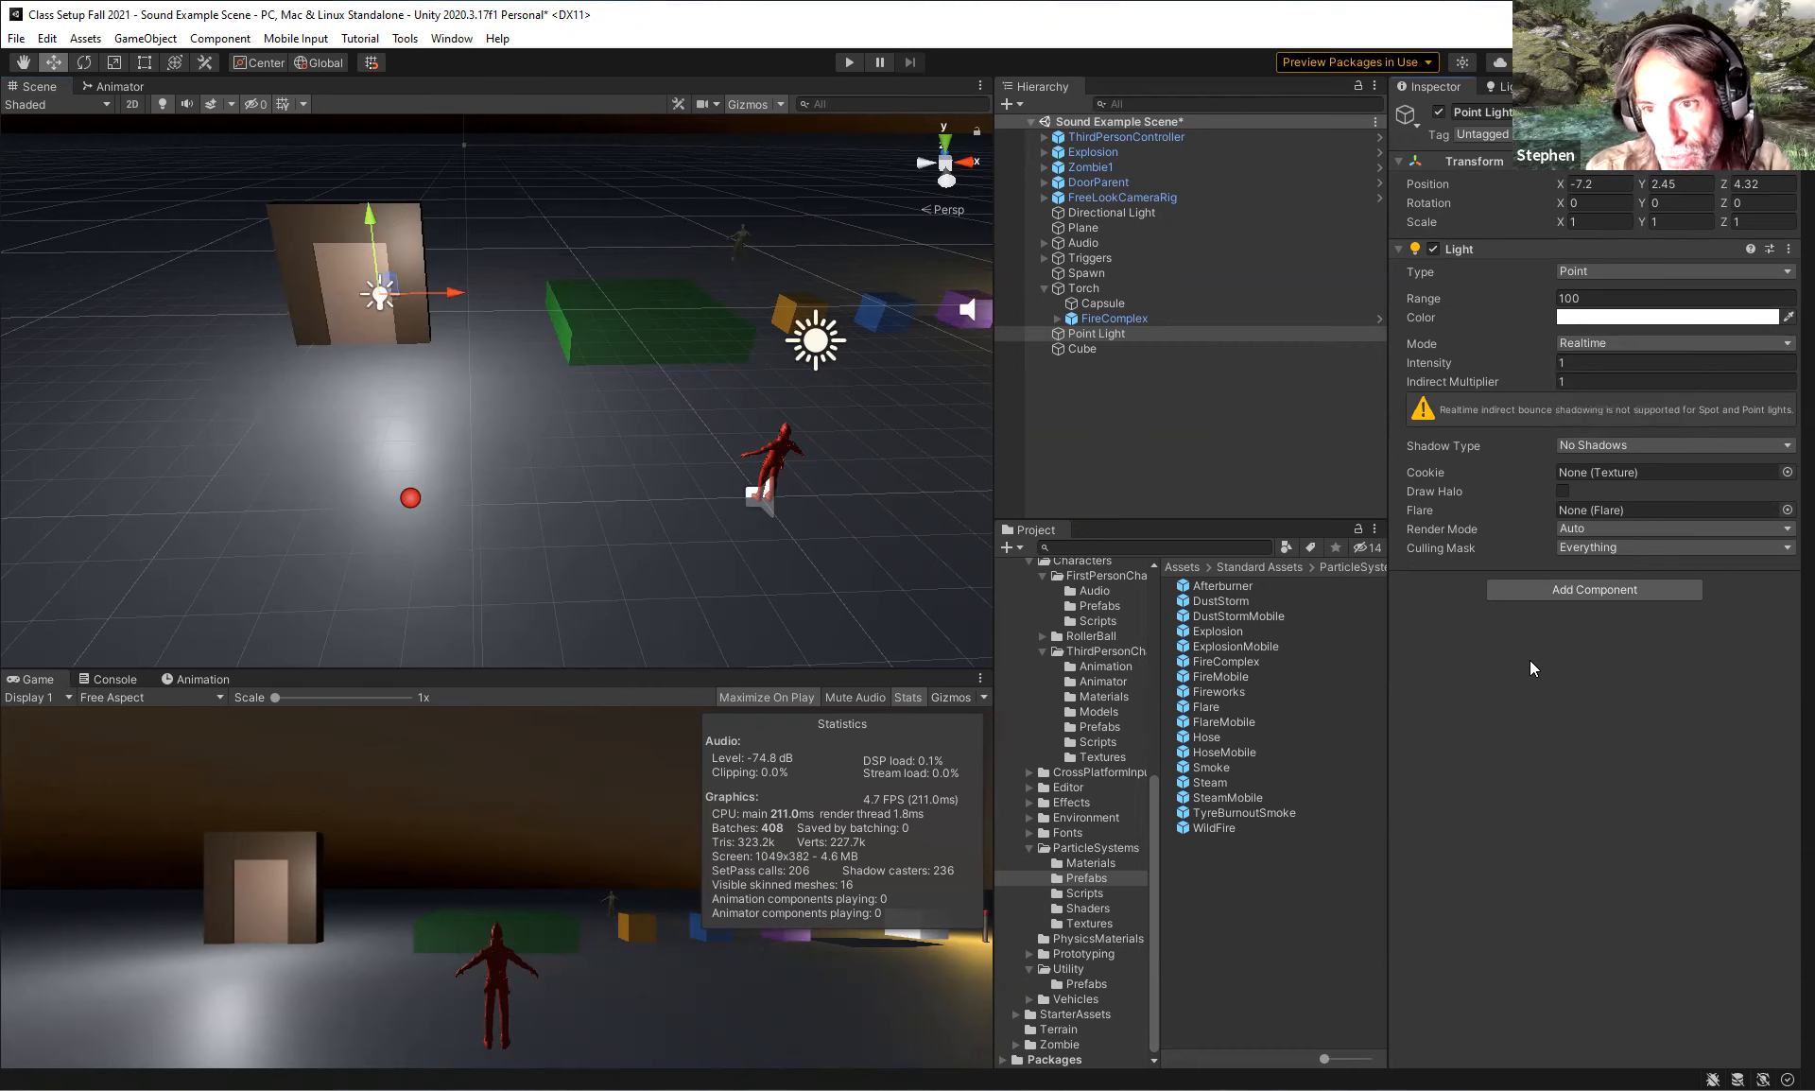
pyautogui.rightClick(1097, 399)
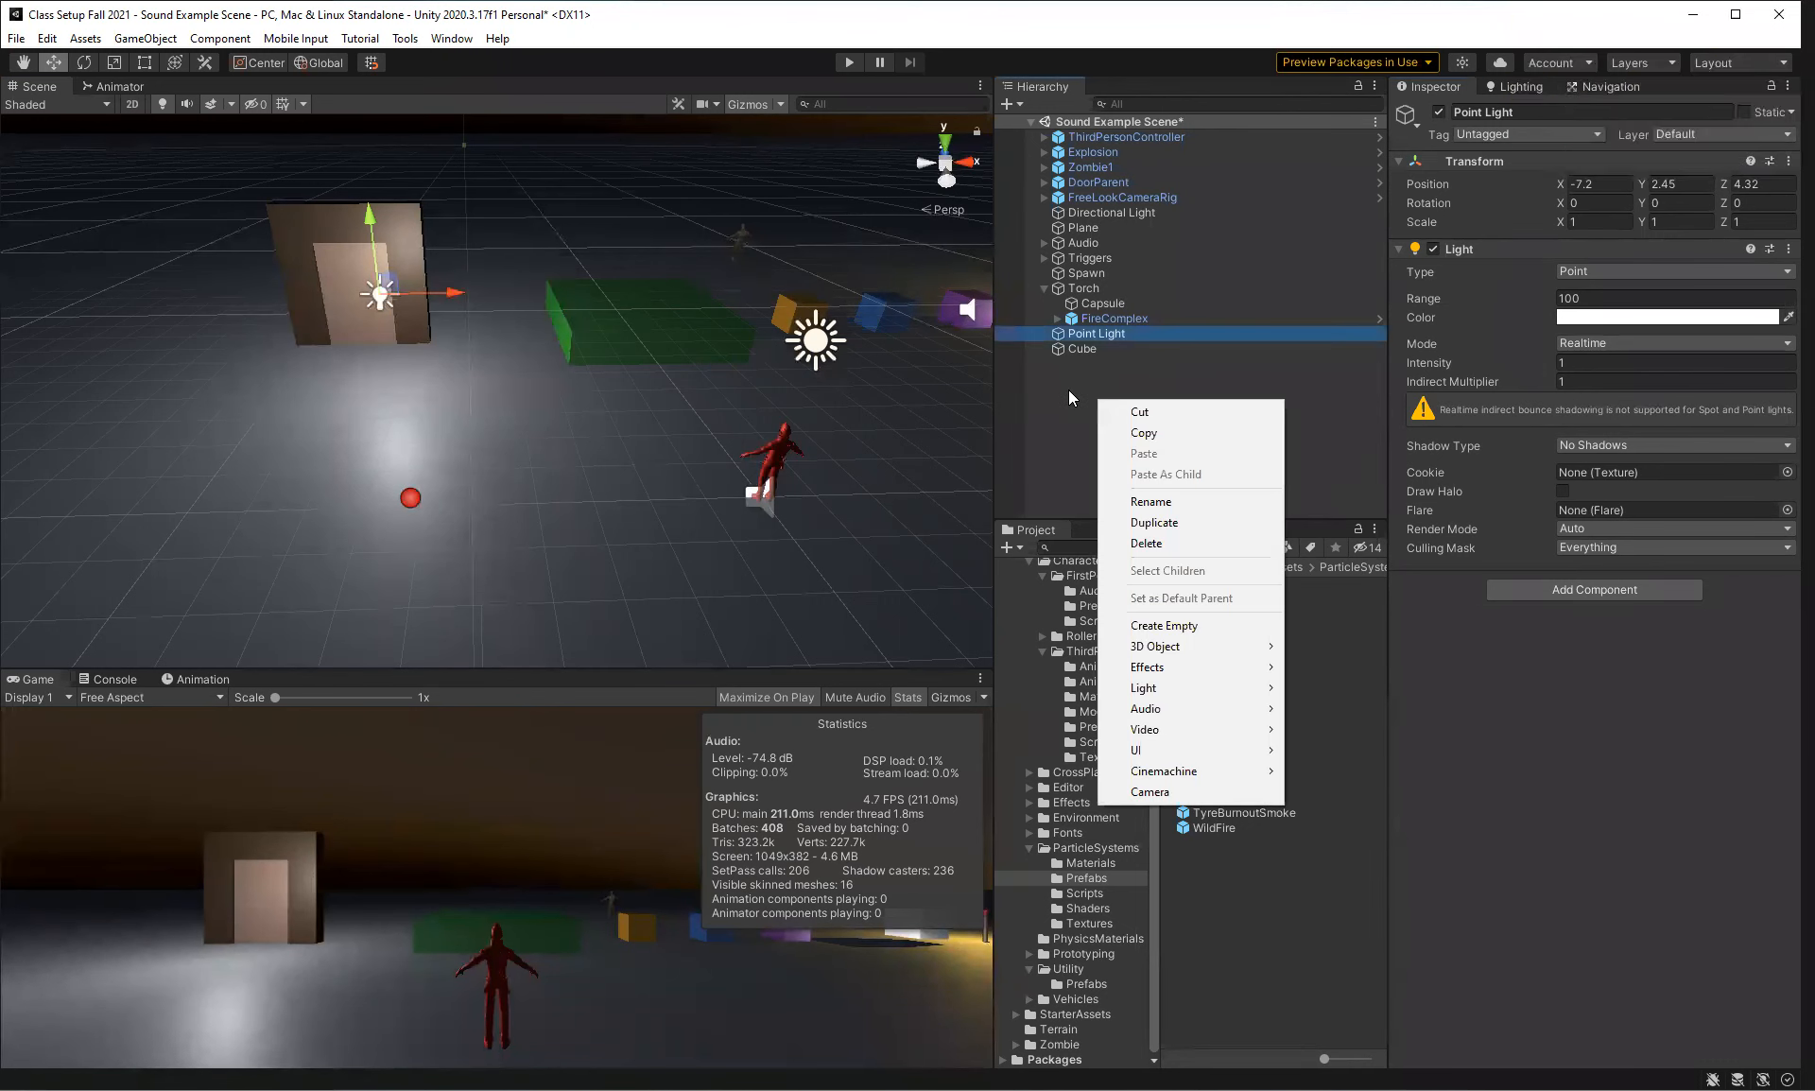
pyautogui.click(1068, 389)
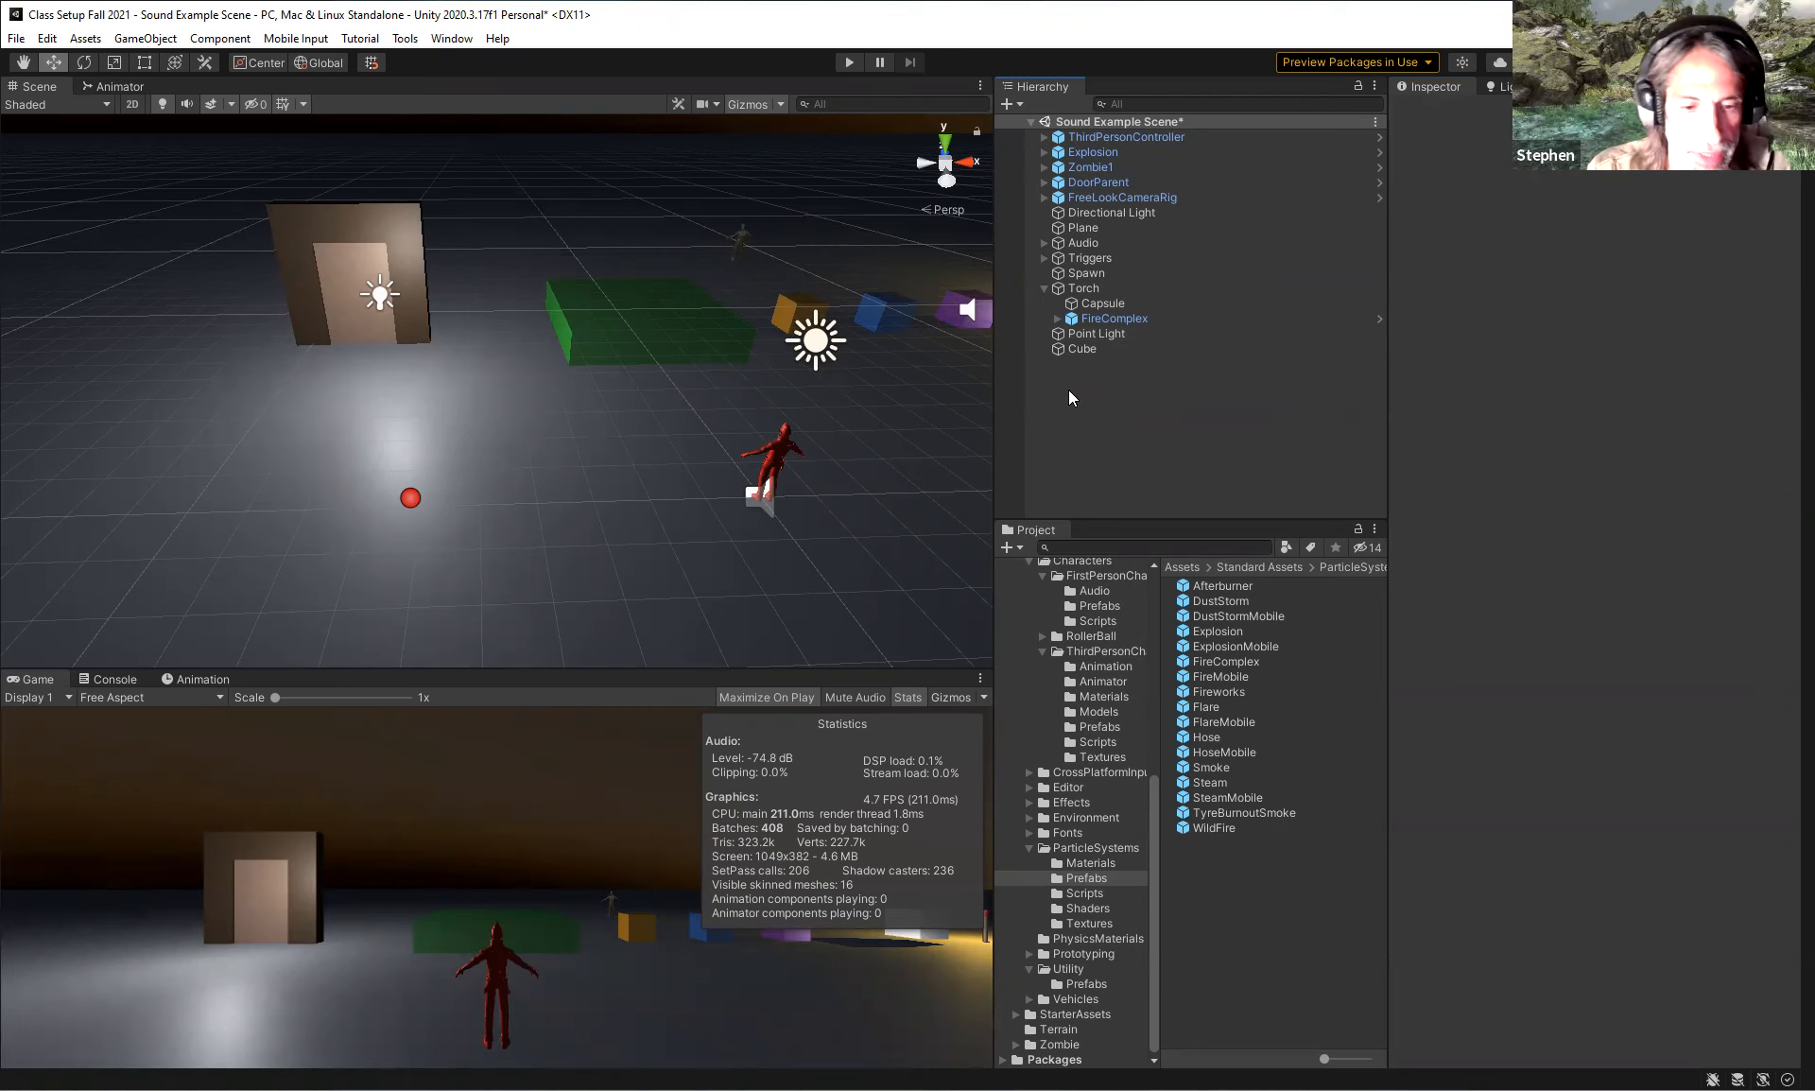
pyautogui.rightClick(1068, 390)
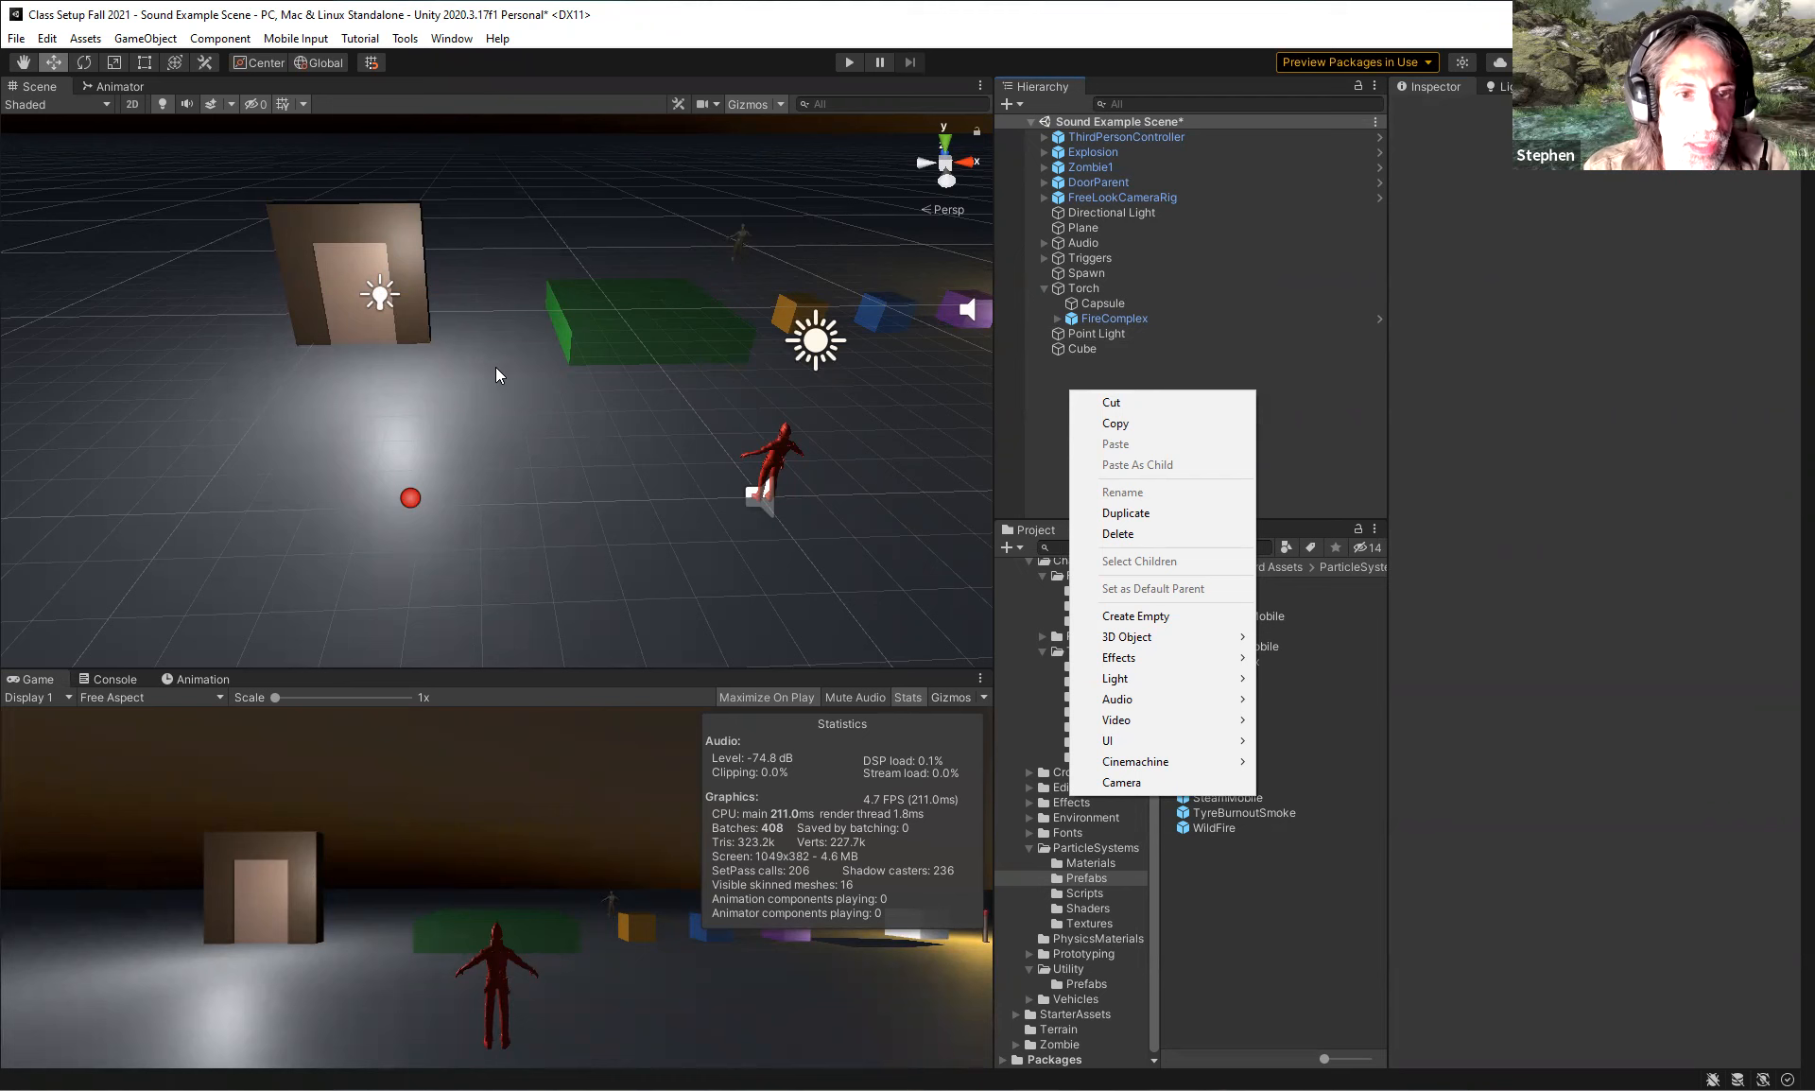
pyautogui.moveTo(508, 391); pyautogui.dragTo(489, 325, button='right')
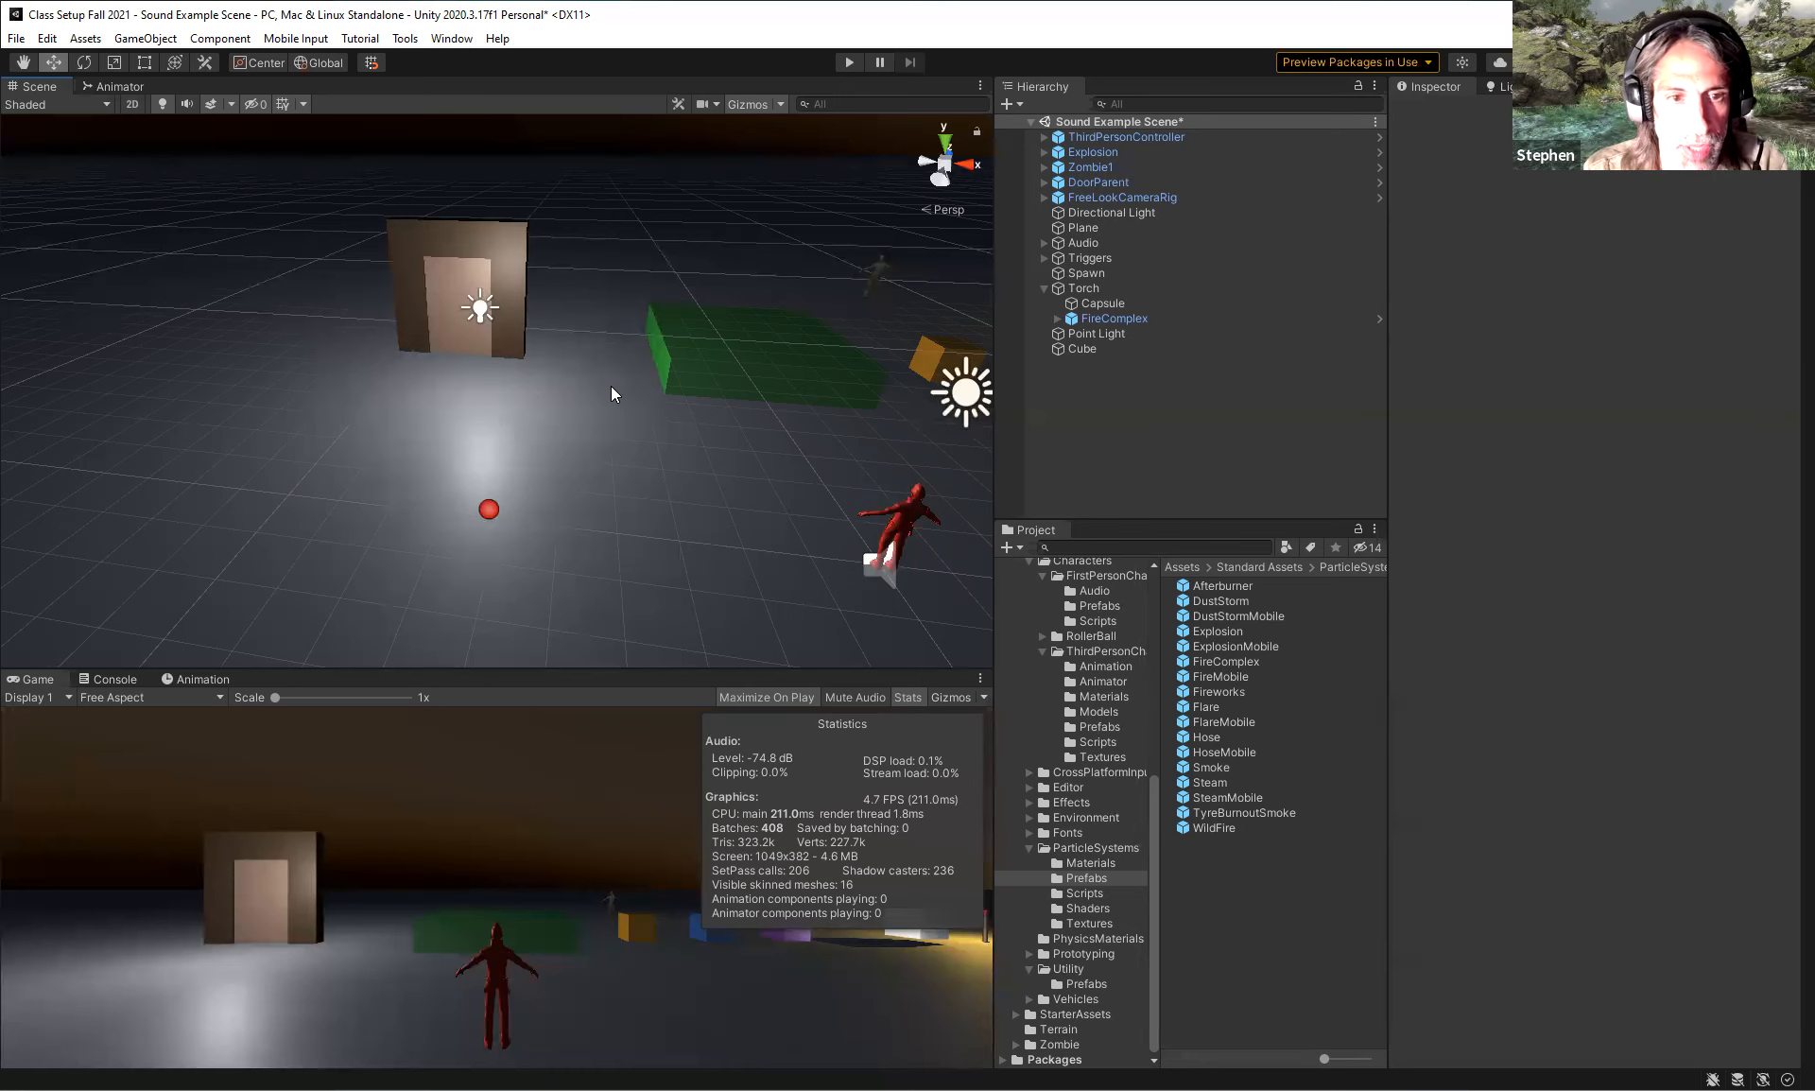
pyautogui.moveTo(610, 386); pyautogui.dragTo(541, 382, button='right')
pyautogui.moveTo(612, 382); pyautogui.dragTo(454, 357, button='middle')
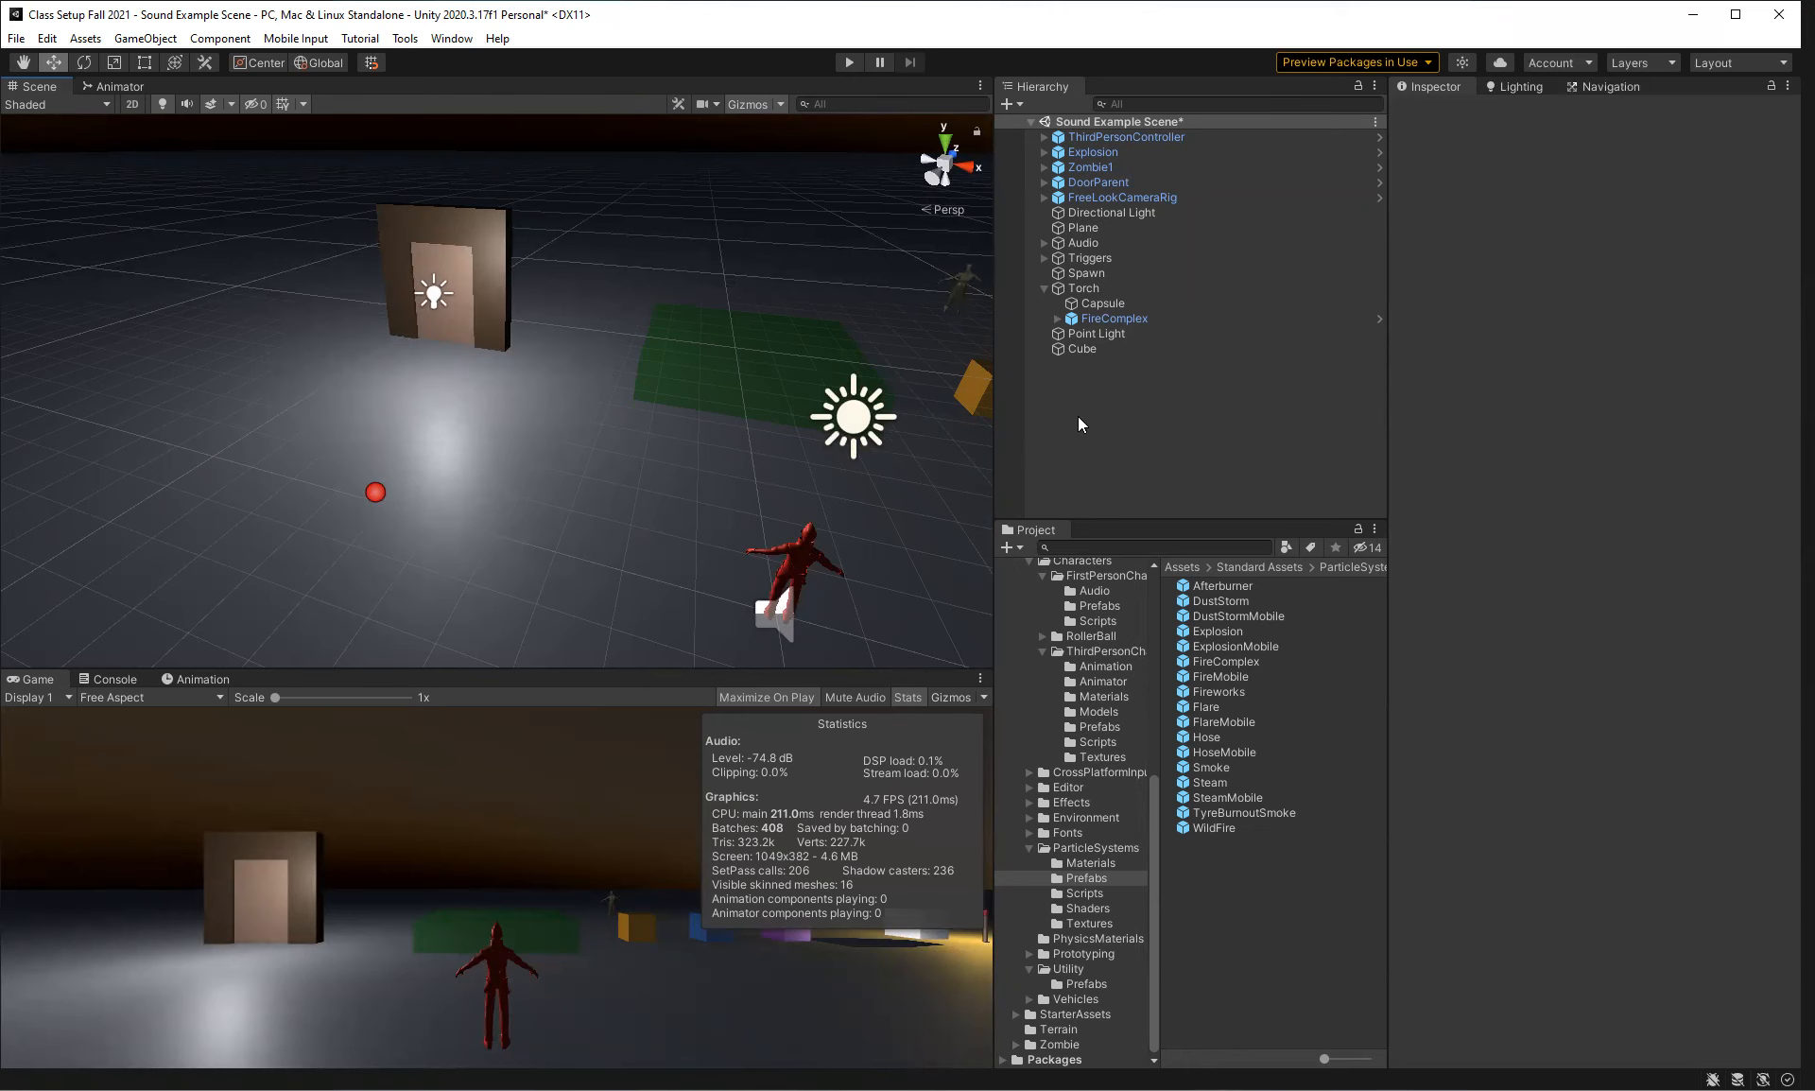
pyautogui.moveTo(580, 393); pyautogui.dragTo(676, 416, button='right')
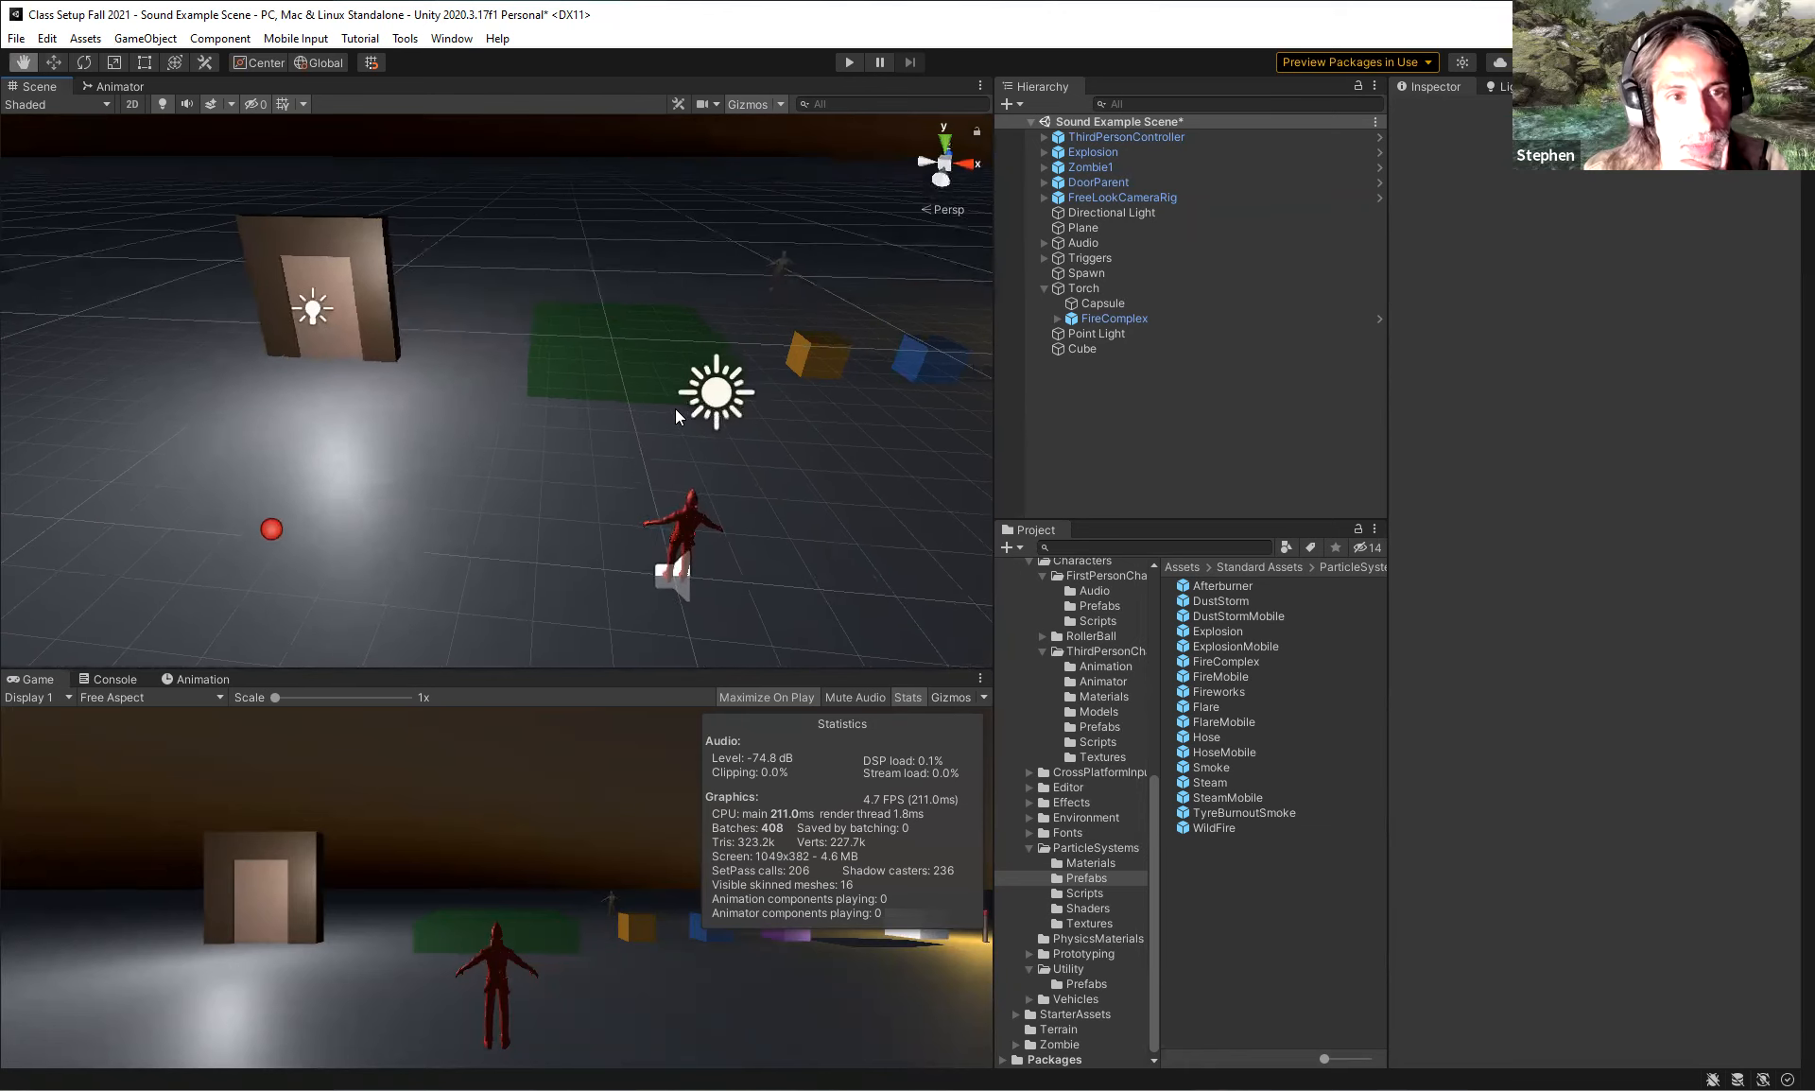
# Examine how the door's point light and the torch's light fall across the ground, the colored cubes and the character.
pyautogui.press('Left')
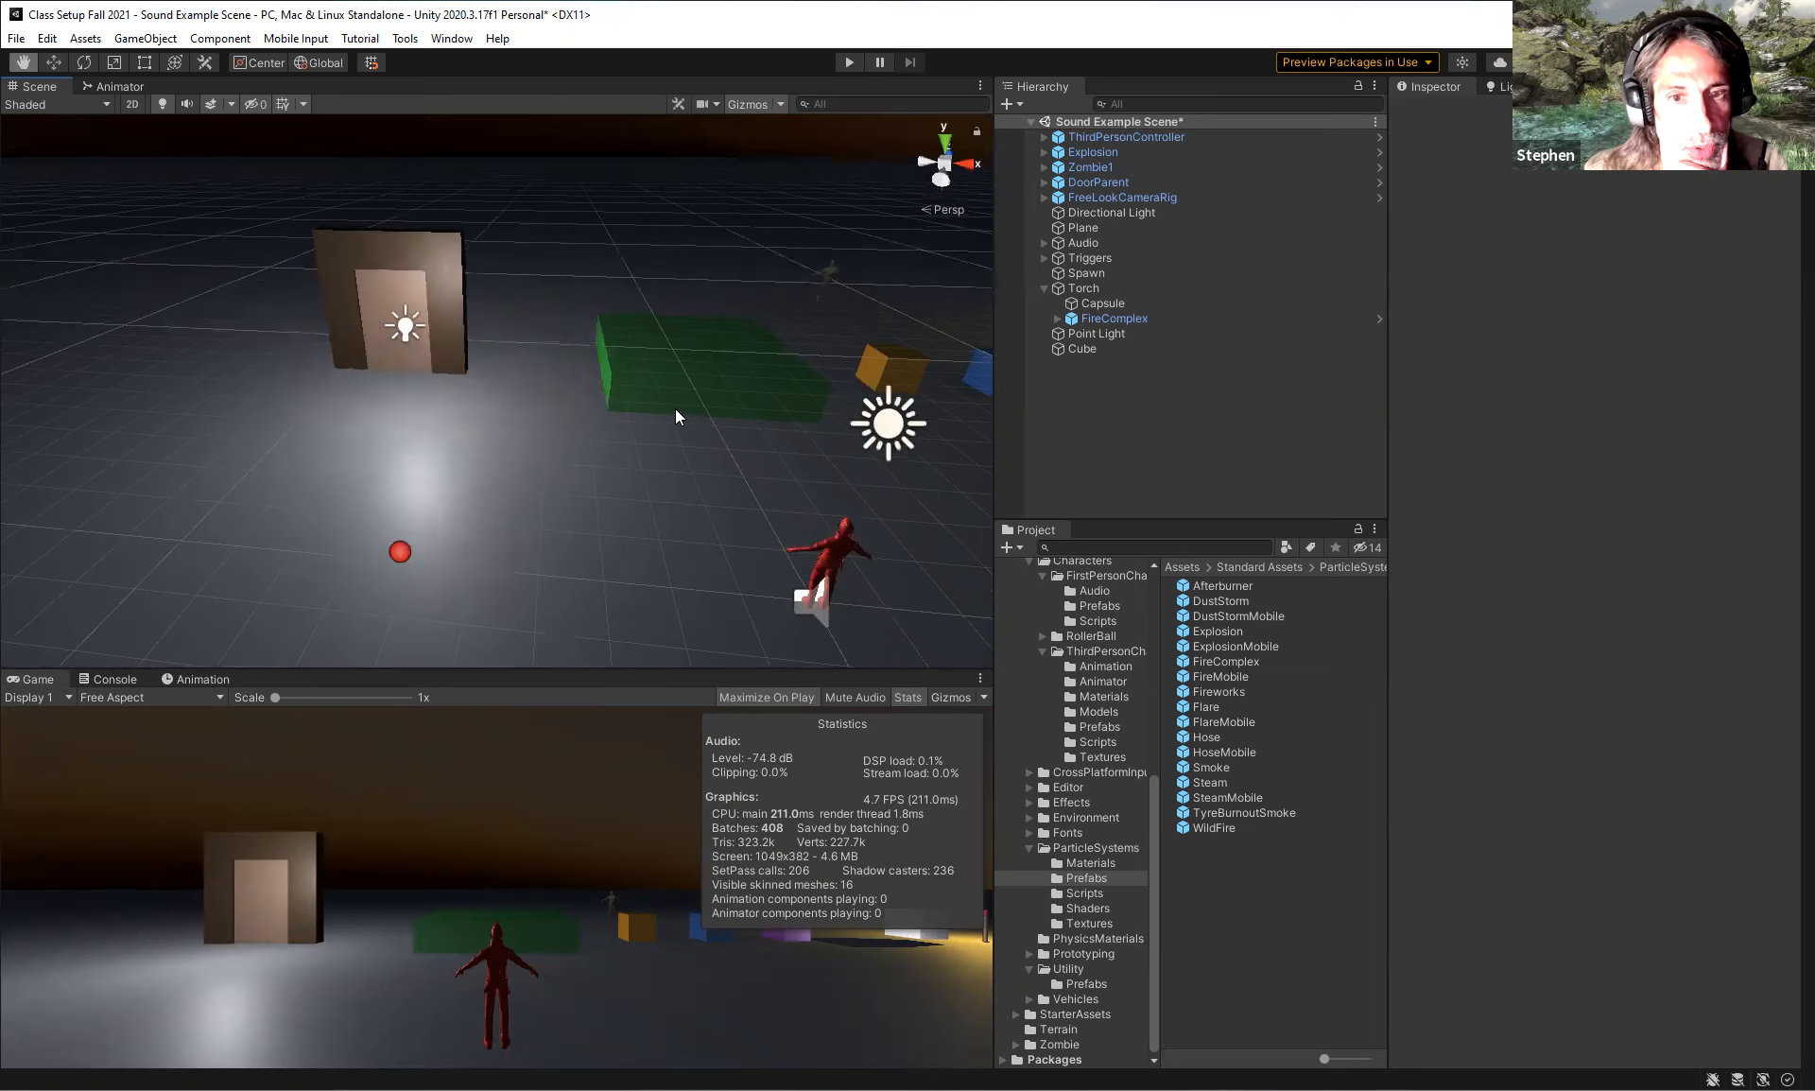
pyautogui.moveTo(316, 463); pyautogui.dragTo(471, 463, button='right')
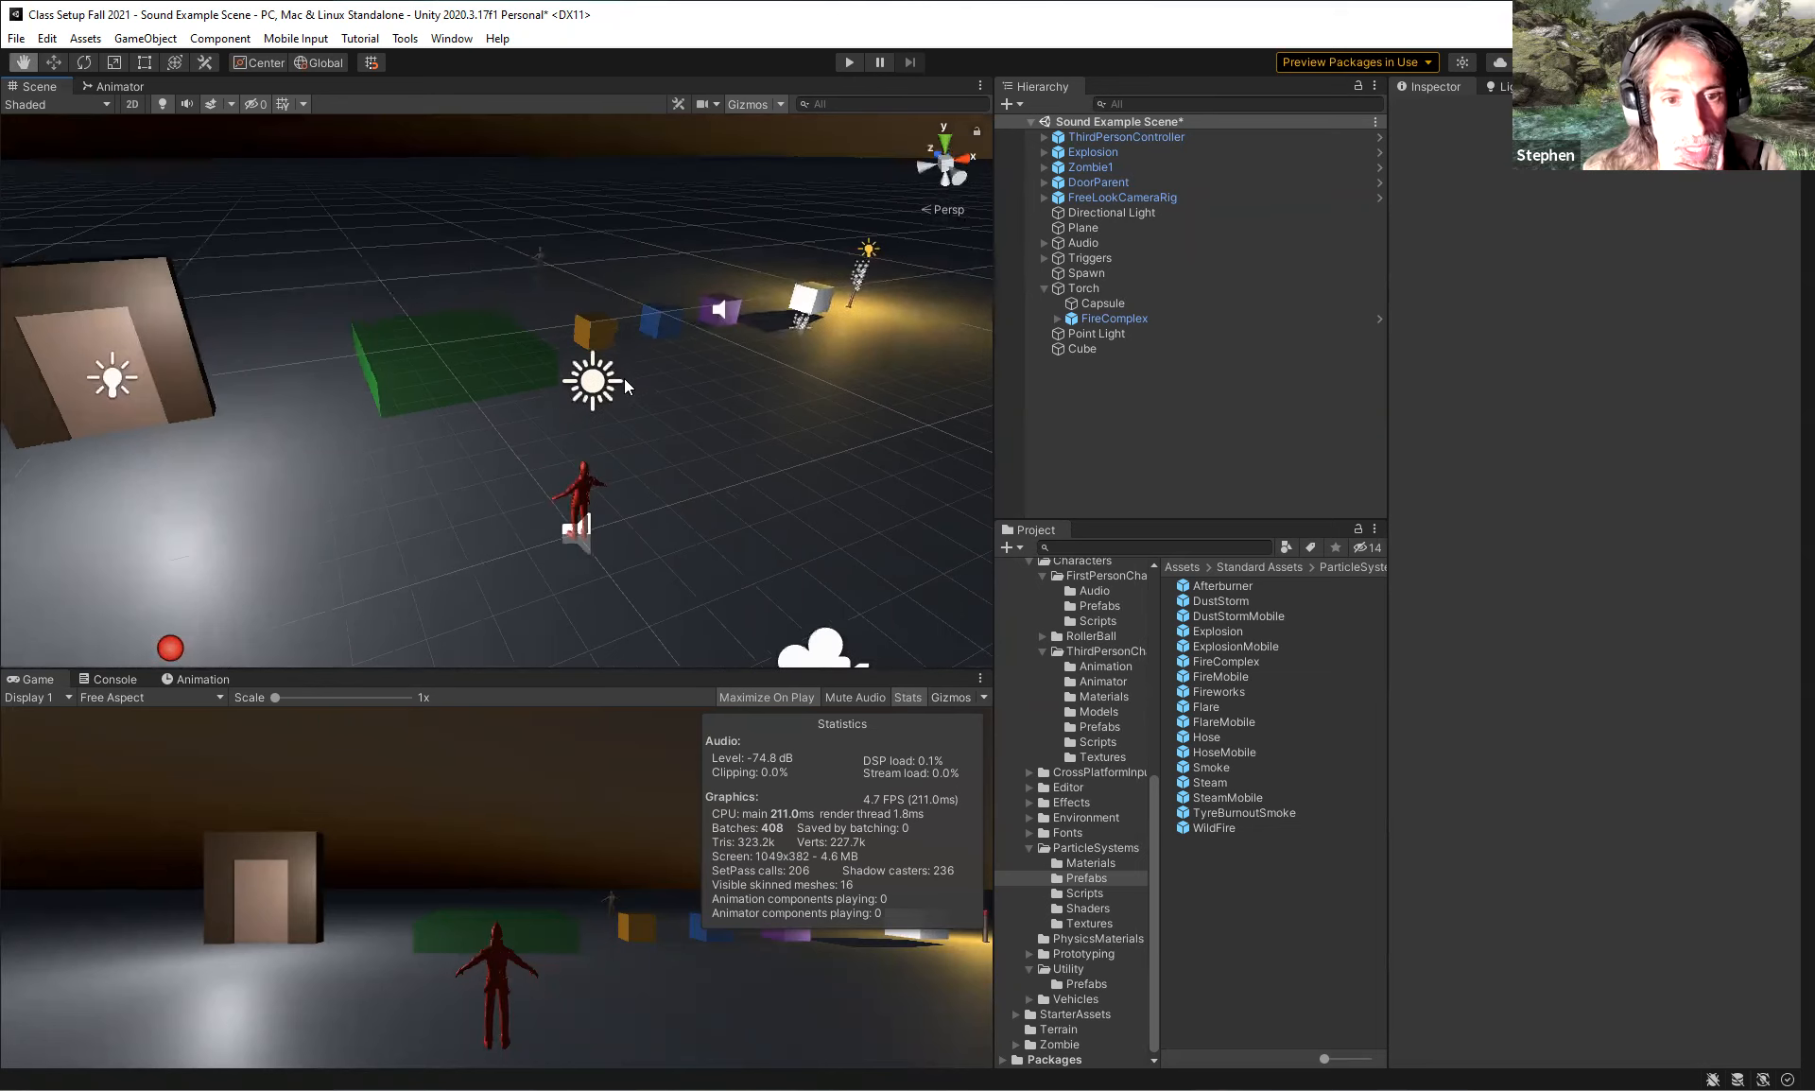
pyautogui.moveTo(709, 368); pyautogui.dragTo(509, 428)
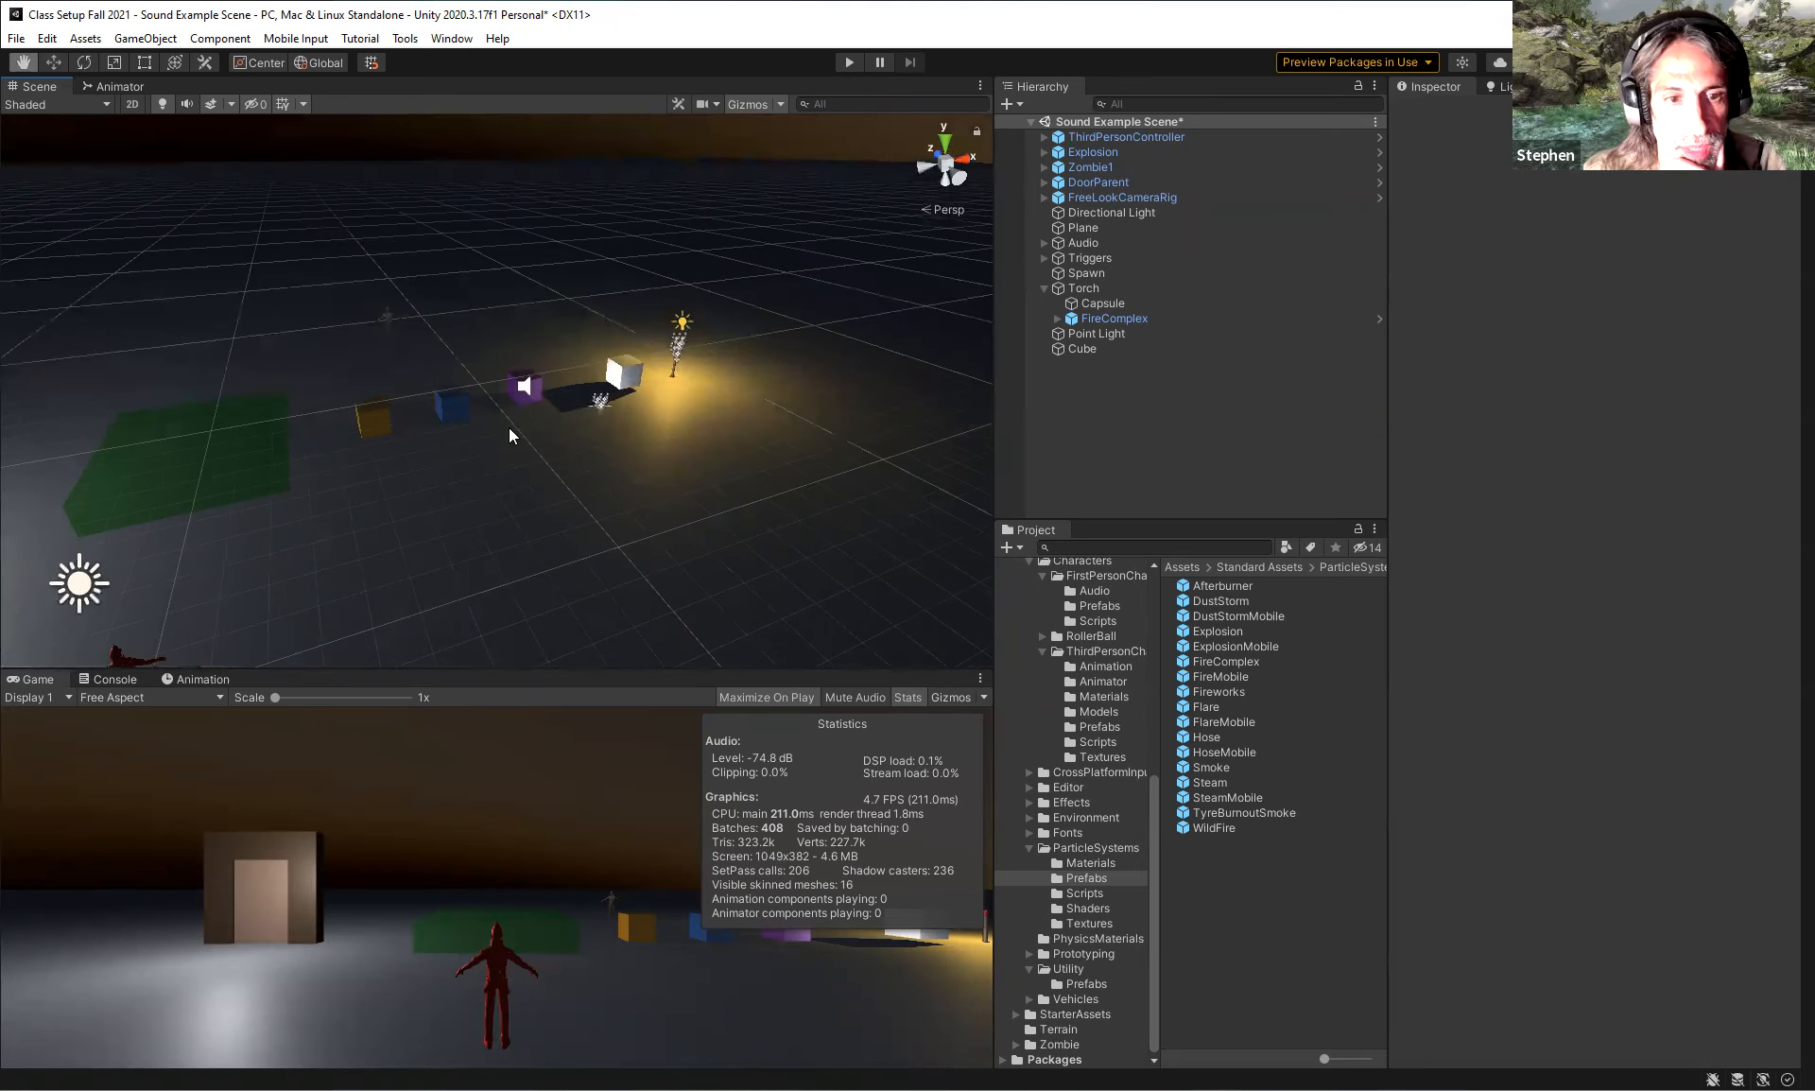
pyautogui.moveTo(508, 427); pyautogui.dragTo(451, 433, button='middle')
pyautogui.scroll(5, 741, 306)
pyautogui.scroll(1, 565, 373)
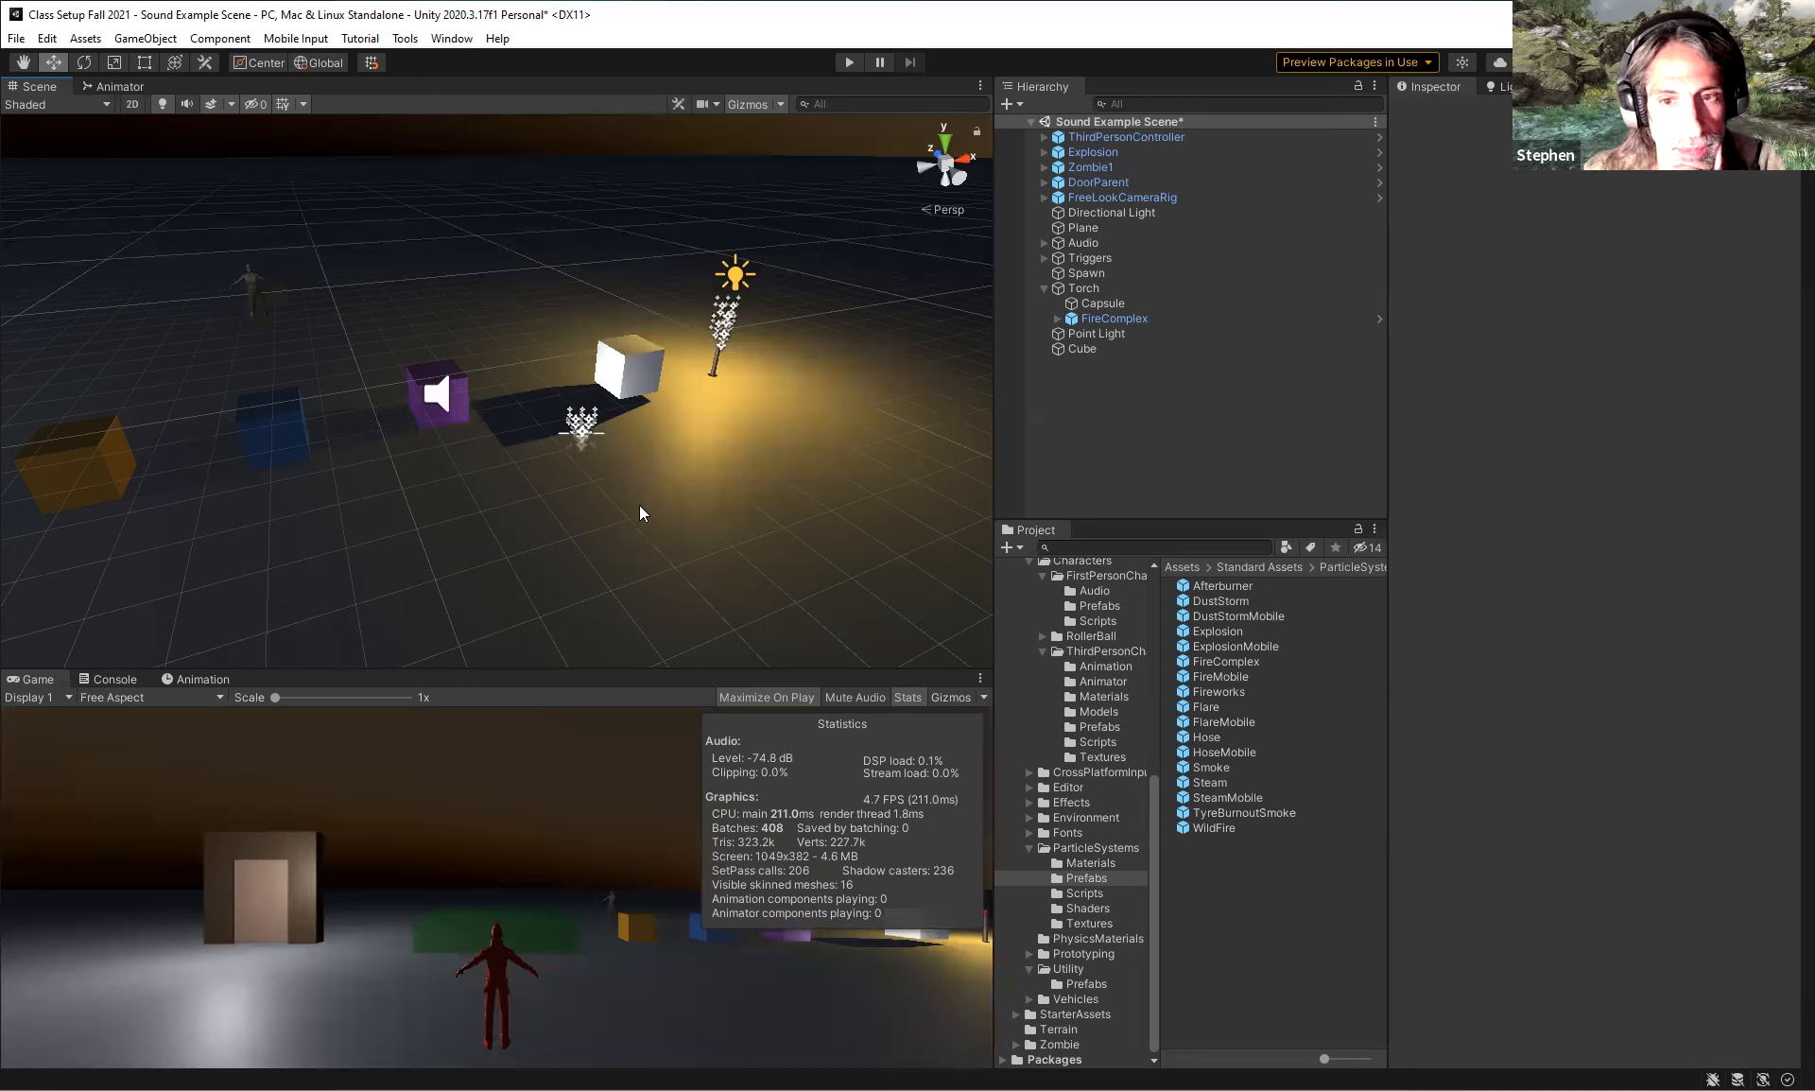
pyautogui.moveTo(638, 504); pyautogui.dragTo(482, 490, button='right')
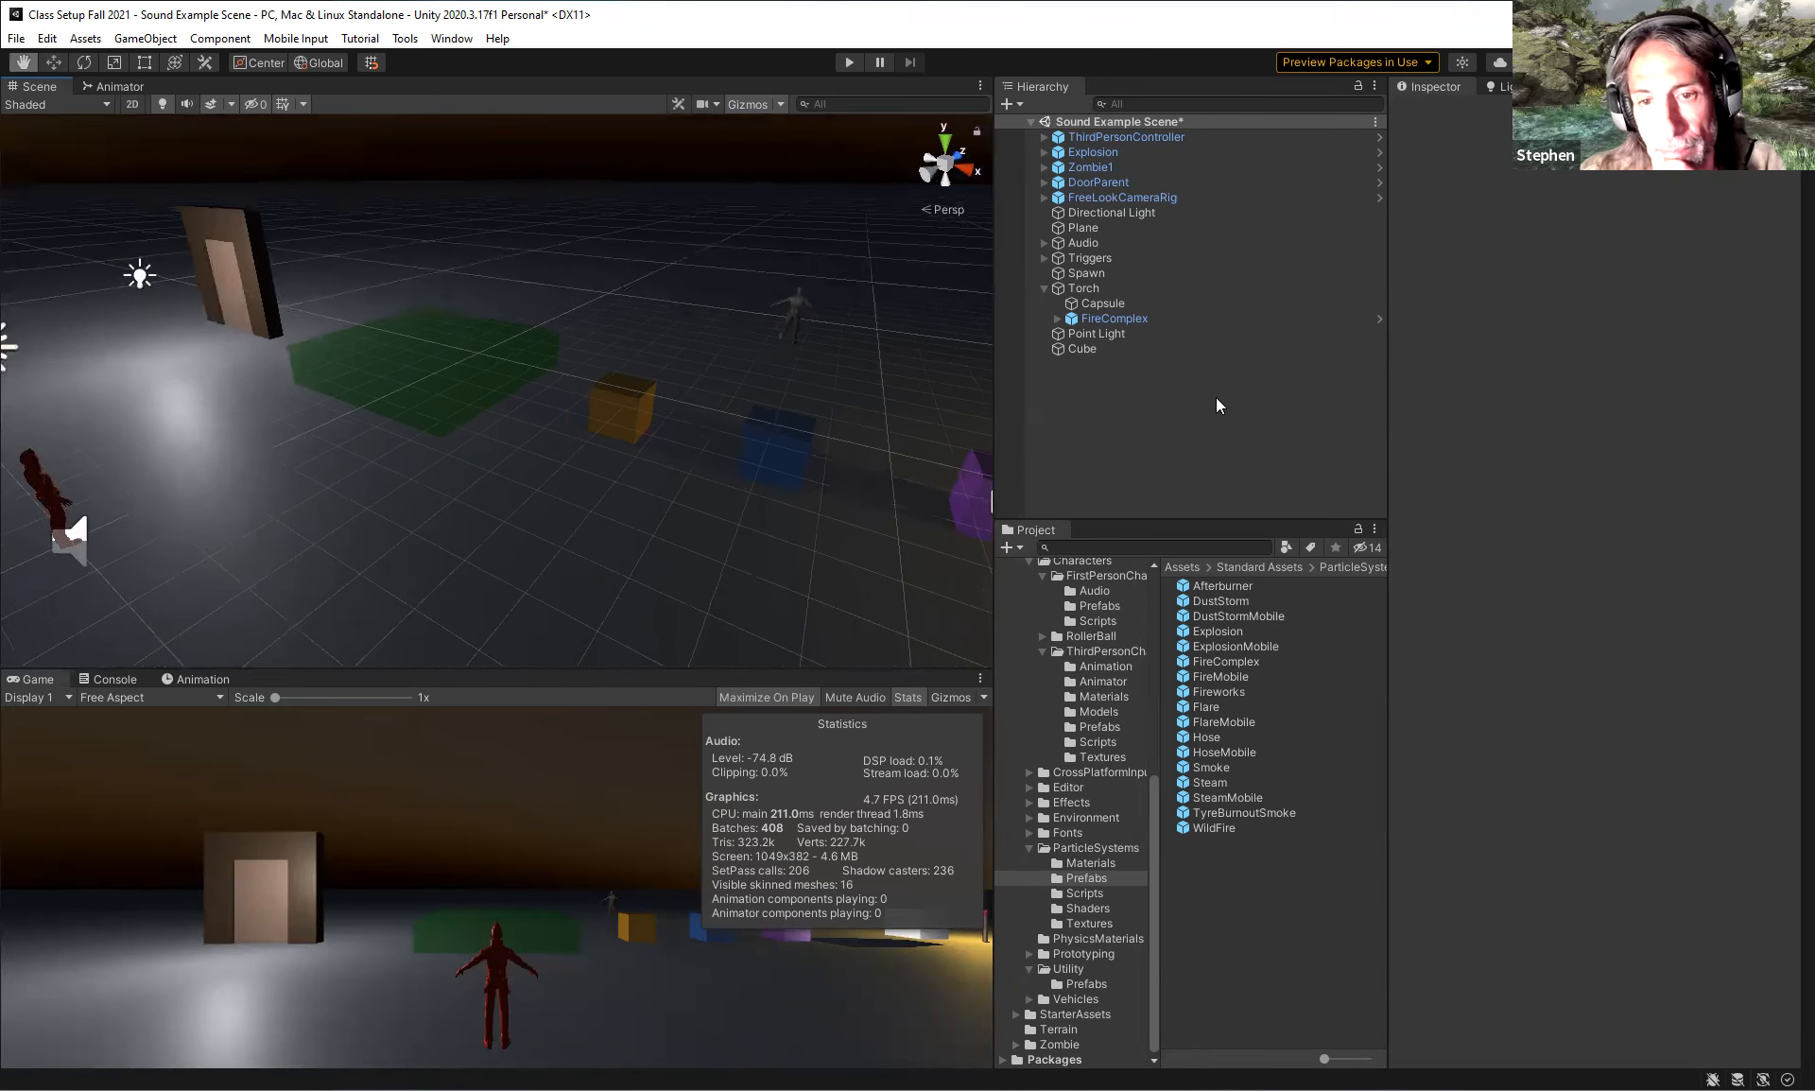
# Try out a new Area Light near the ground in front of the cubes, and delete it.
pyautogui.click(1098, 335)
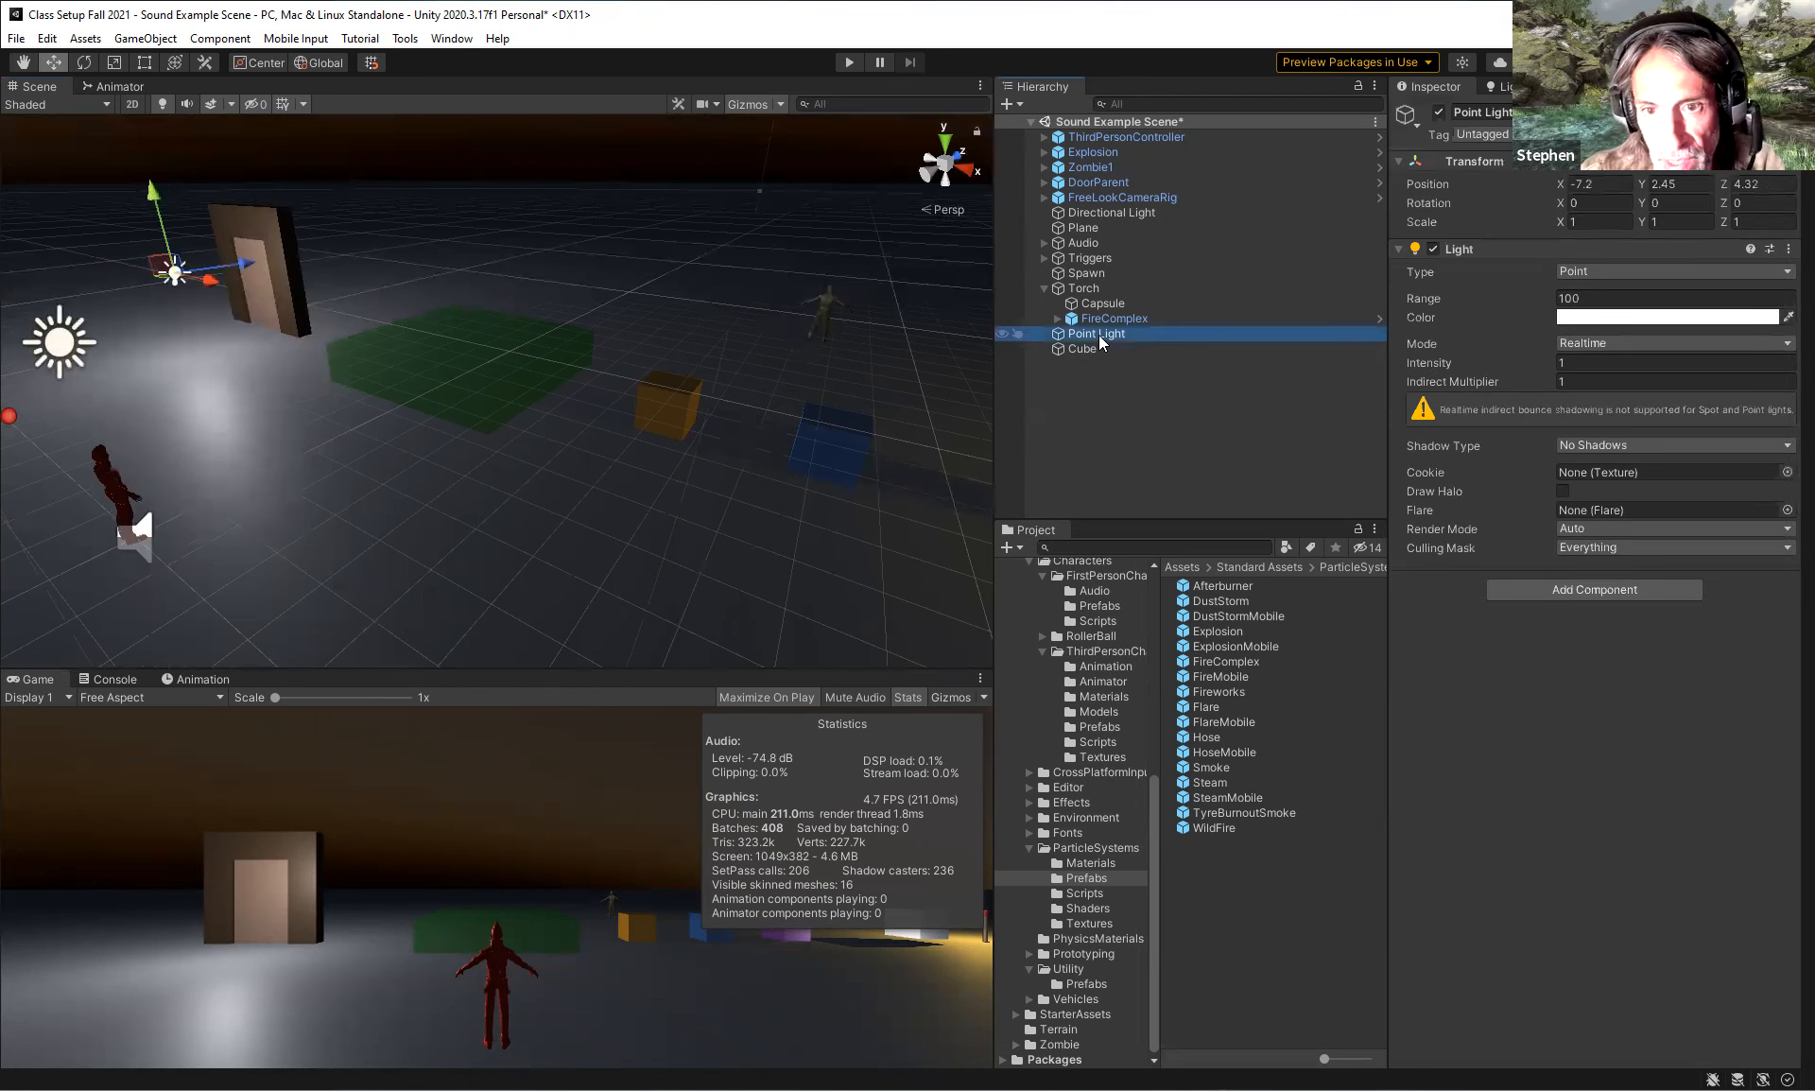
pyautogui.rightClick(1107, 386)
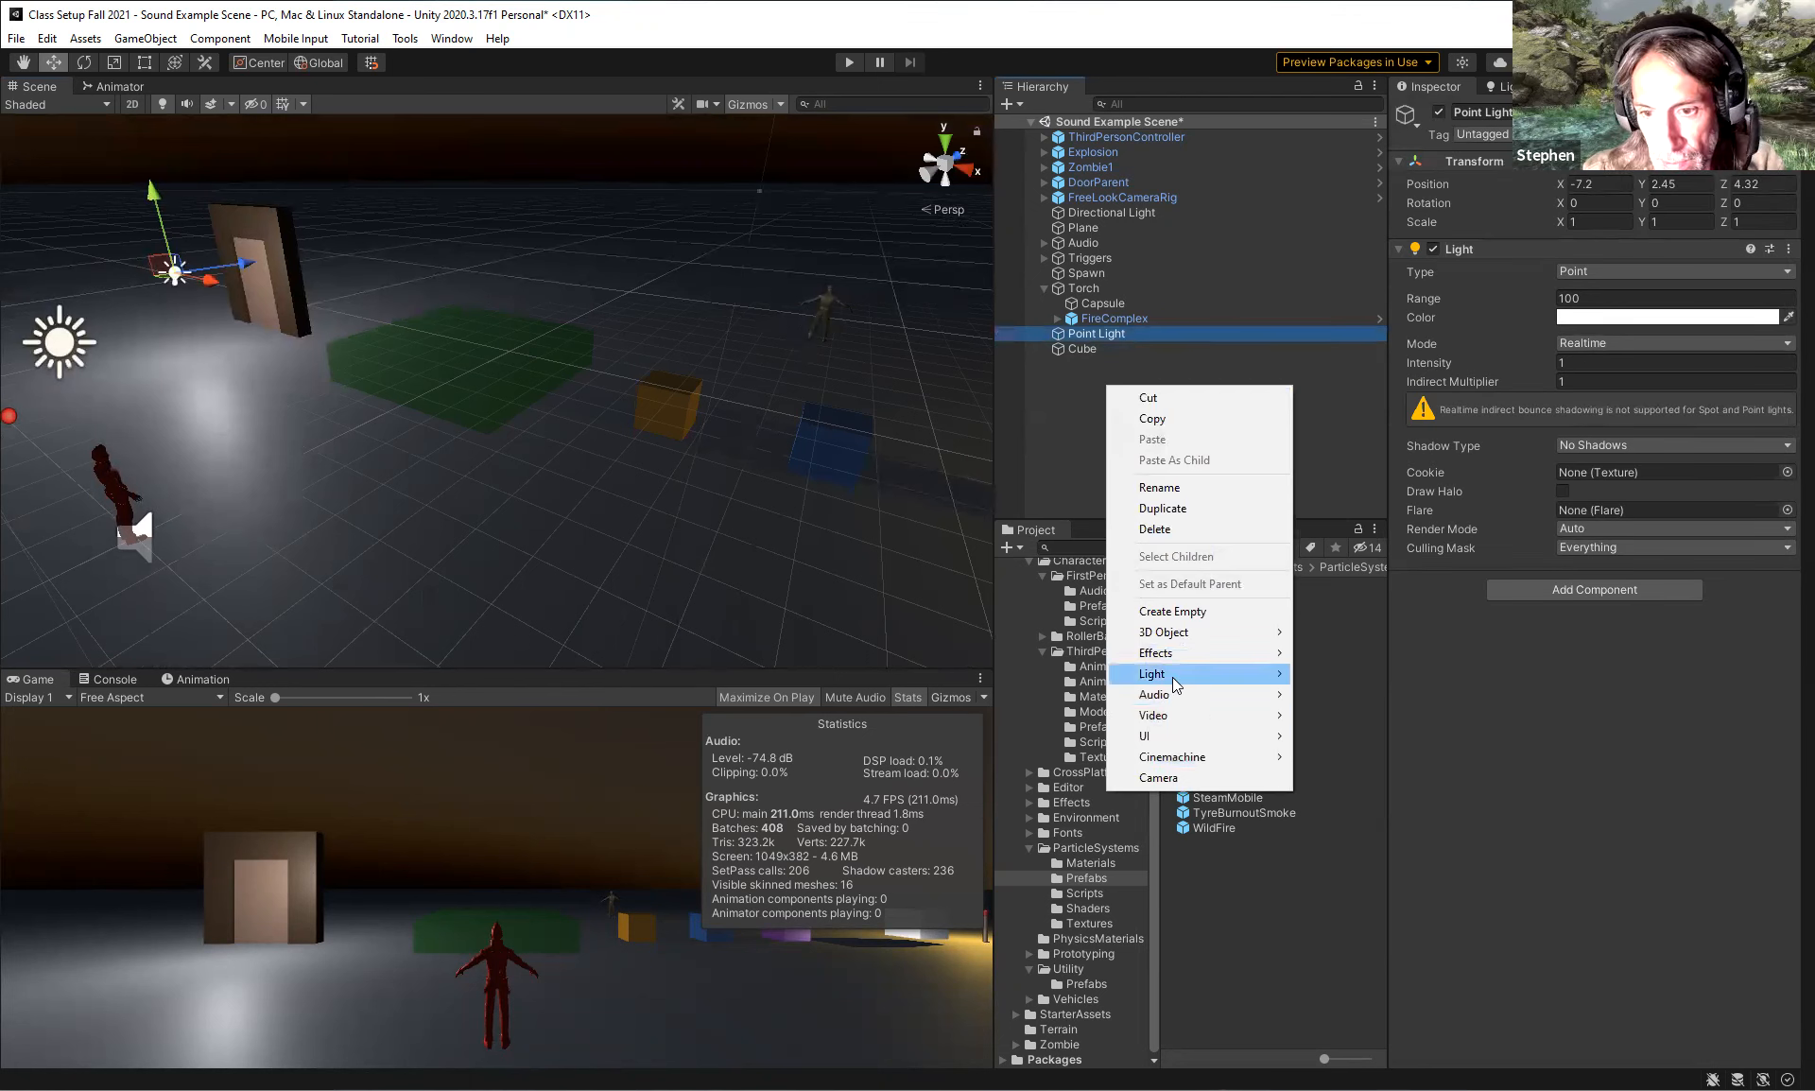
pyautogui.moveTo(1191, 674)
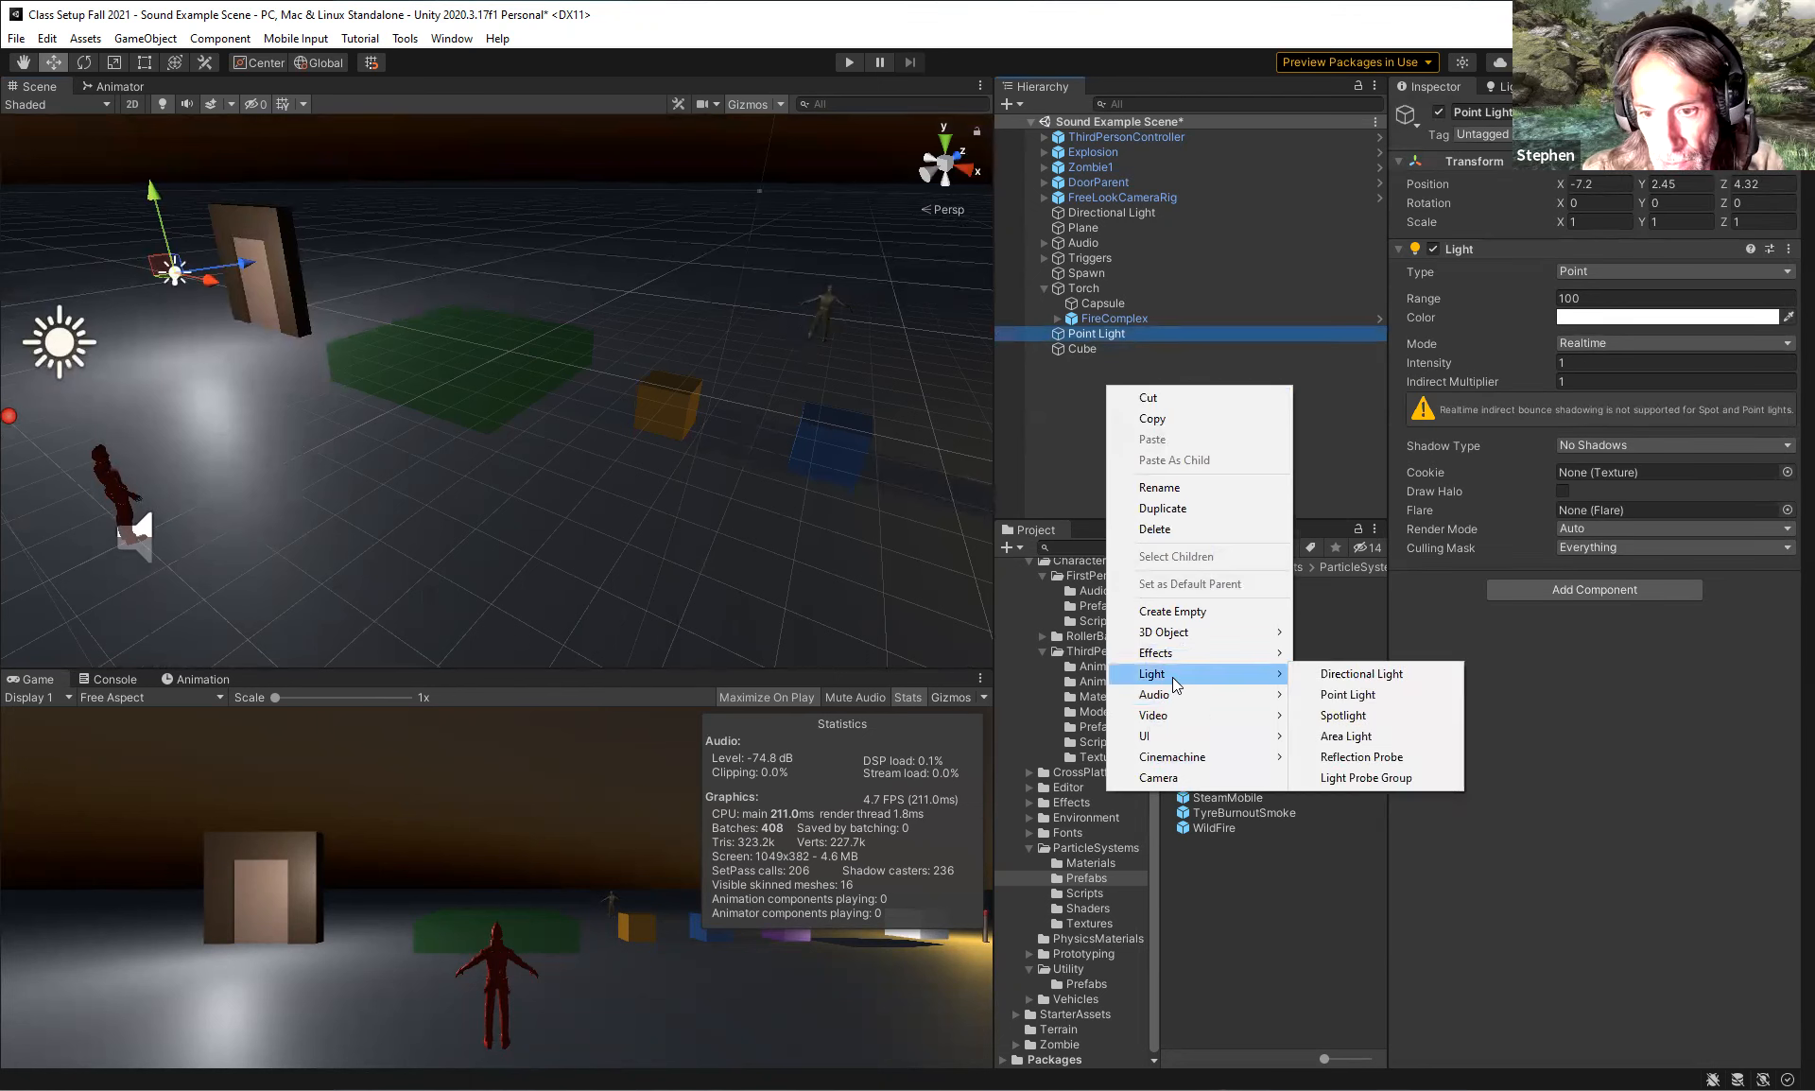
pyautogui.click(1342, 736)
pyautogui.keyDown('alt'); pyautogui.moveTo(580, 409); pyautogui.dragTo(518, 484); pyautogui.keyUp('alt')
pyautogui.moveTo(518, 484); pyautogui.dragTo(565, 469, button='right')
pyautogui.moveTo(565, 469); pyautogui.dragTo(761, 157, button='middle')
pyautogui.press('w')
pyautogui.moveTo(594, 304); pyautogui.dragTo(615, 381)
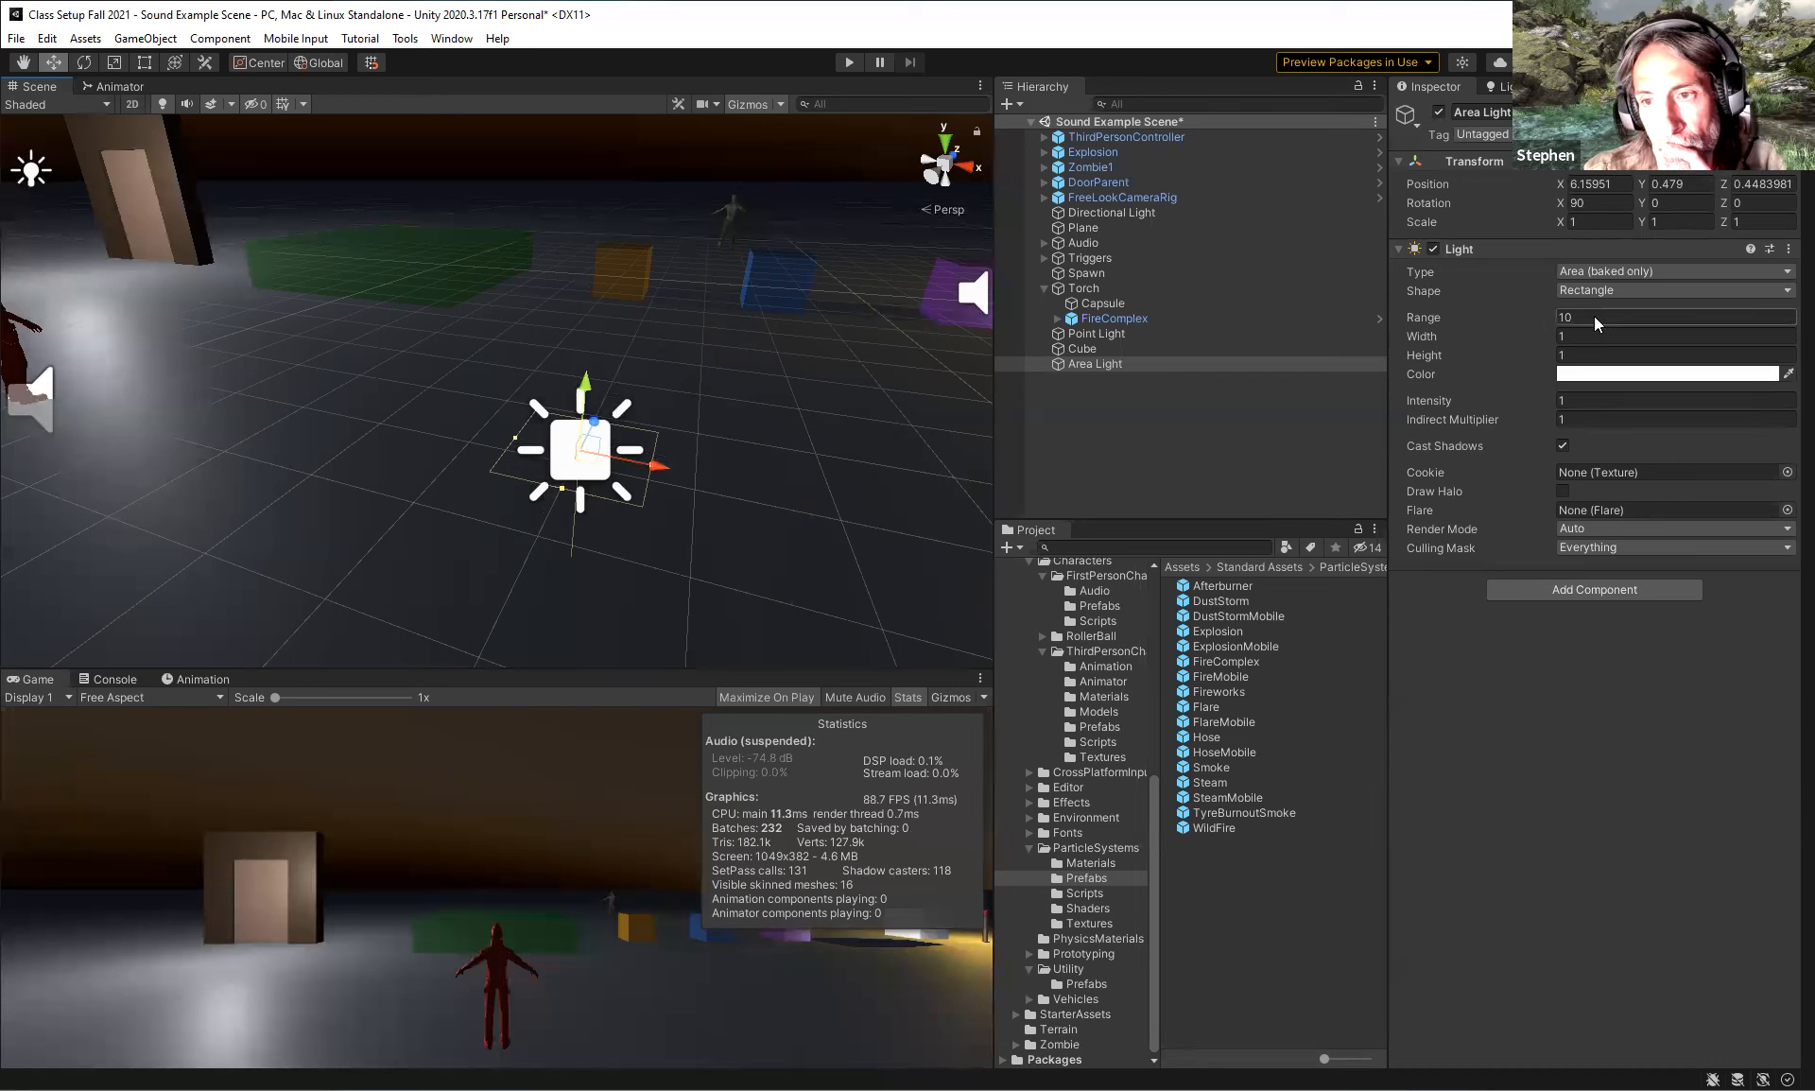
pyautogui.rightClick(1117, 363)
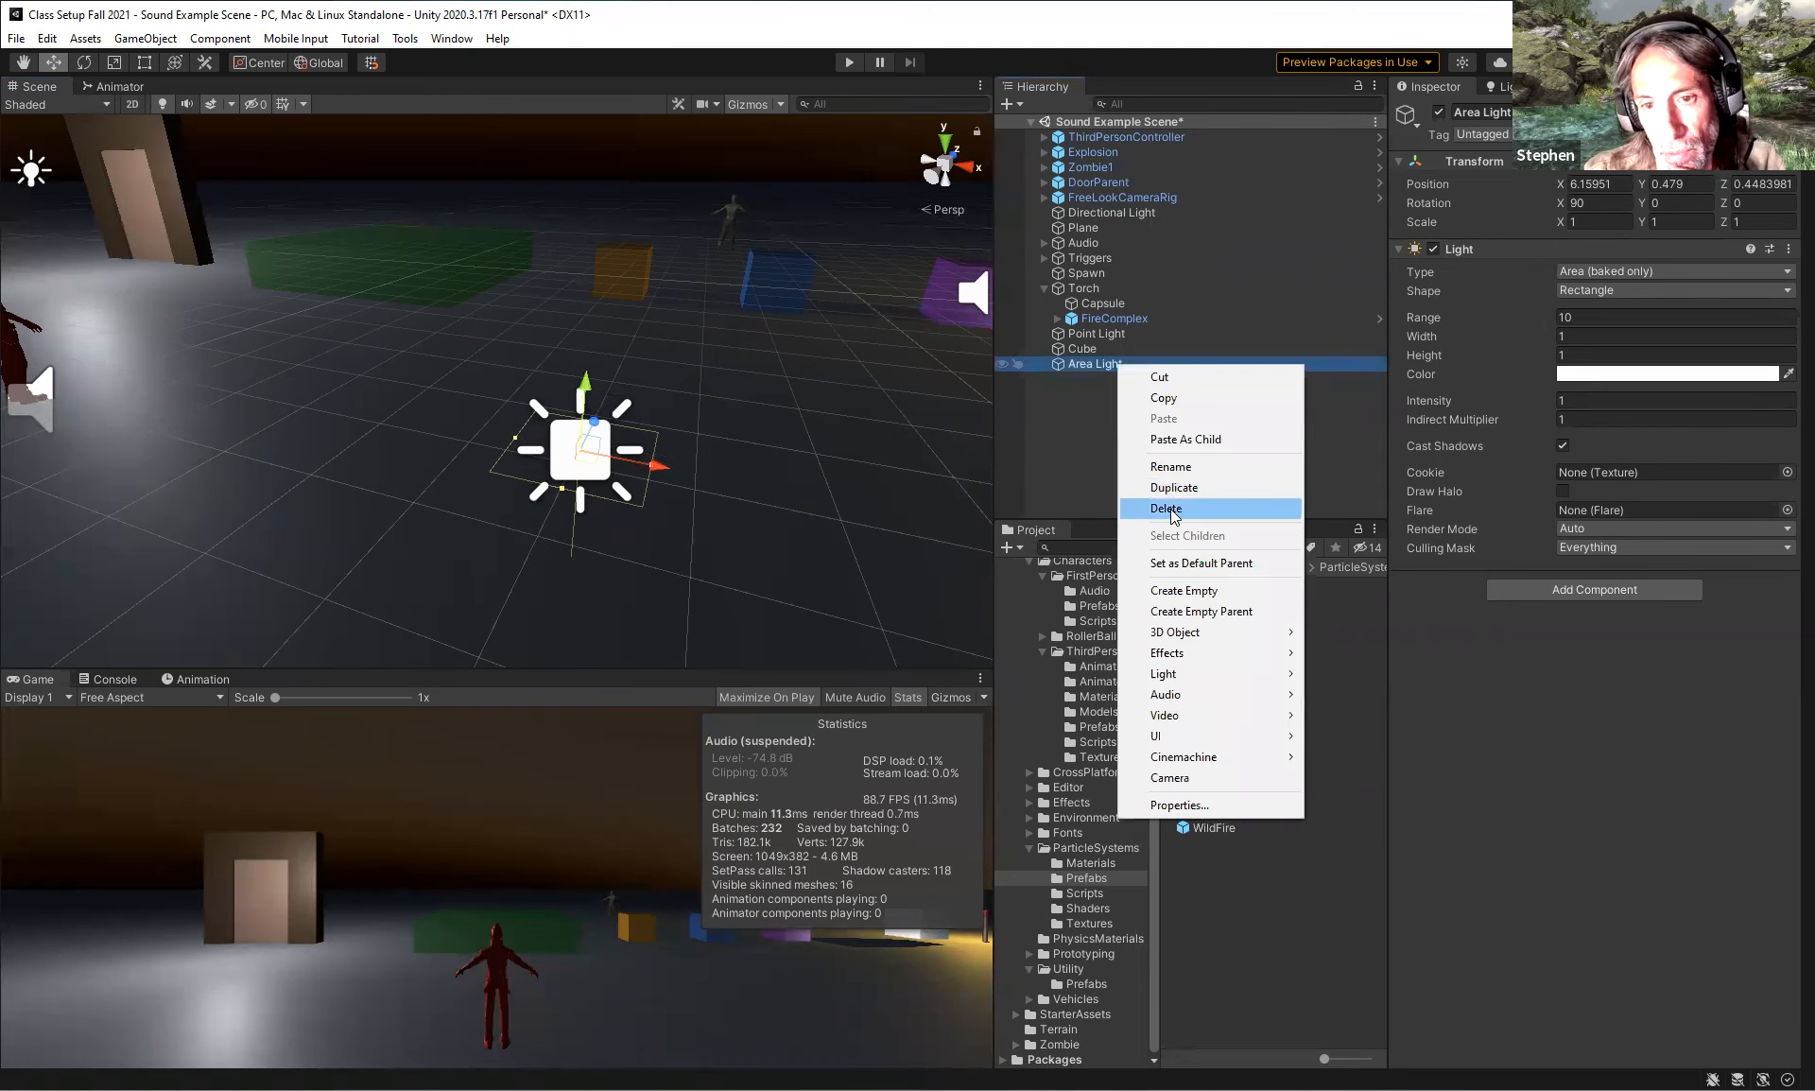
pyautogui.click(1170, 508)
# Add a Spotlight to the scene and bring its cone into view in front of the colored cubes.
pyautogui.rightClick(1125, 390)
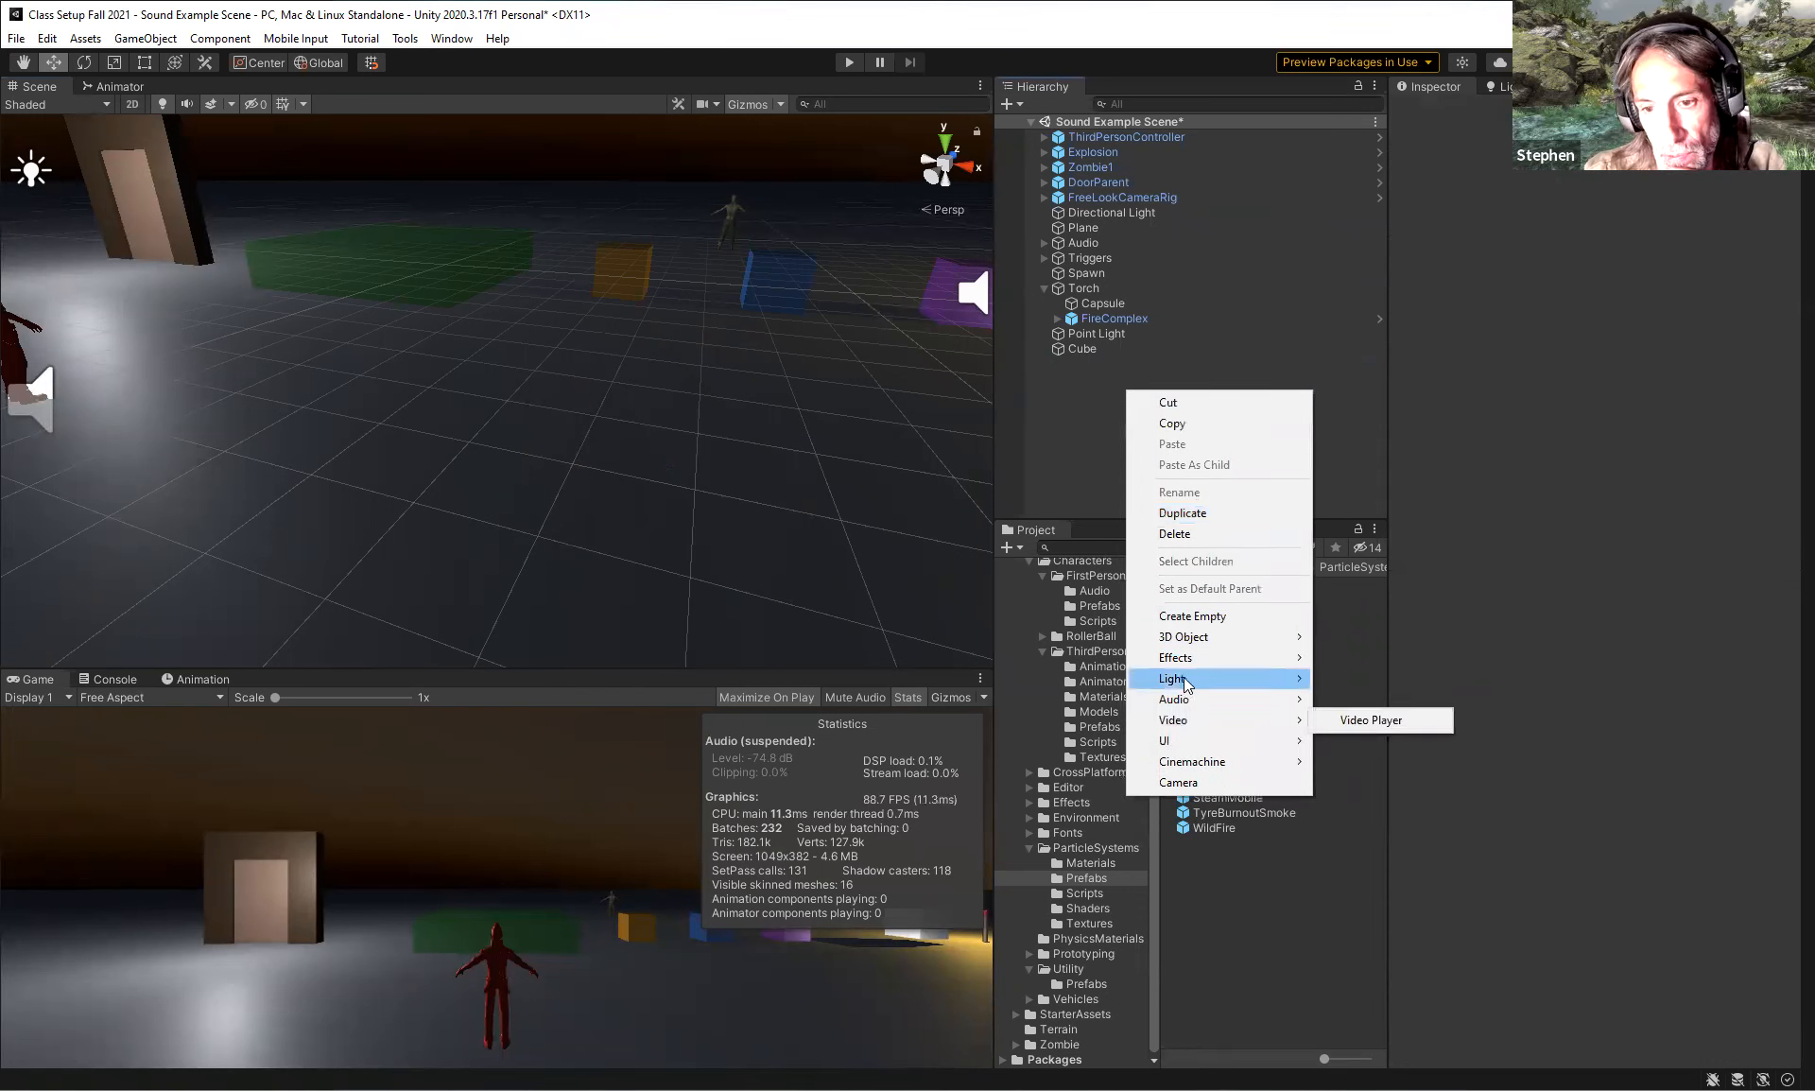
pyautogui.moveTo(1183, 682)
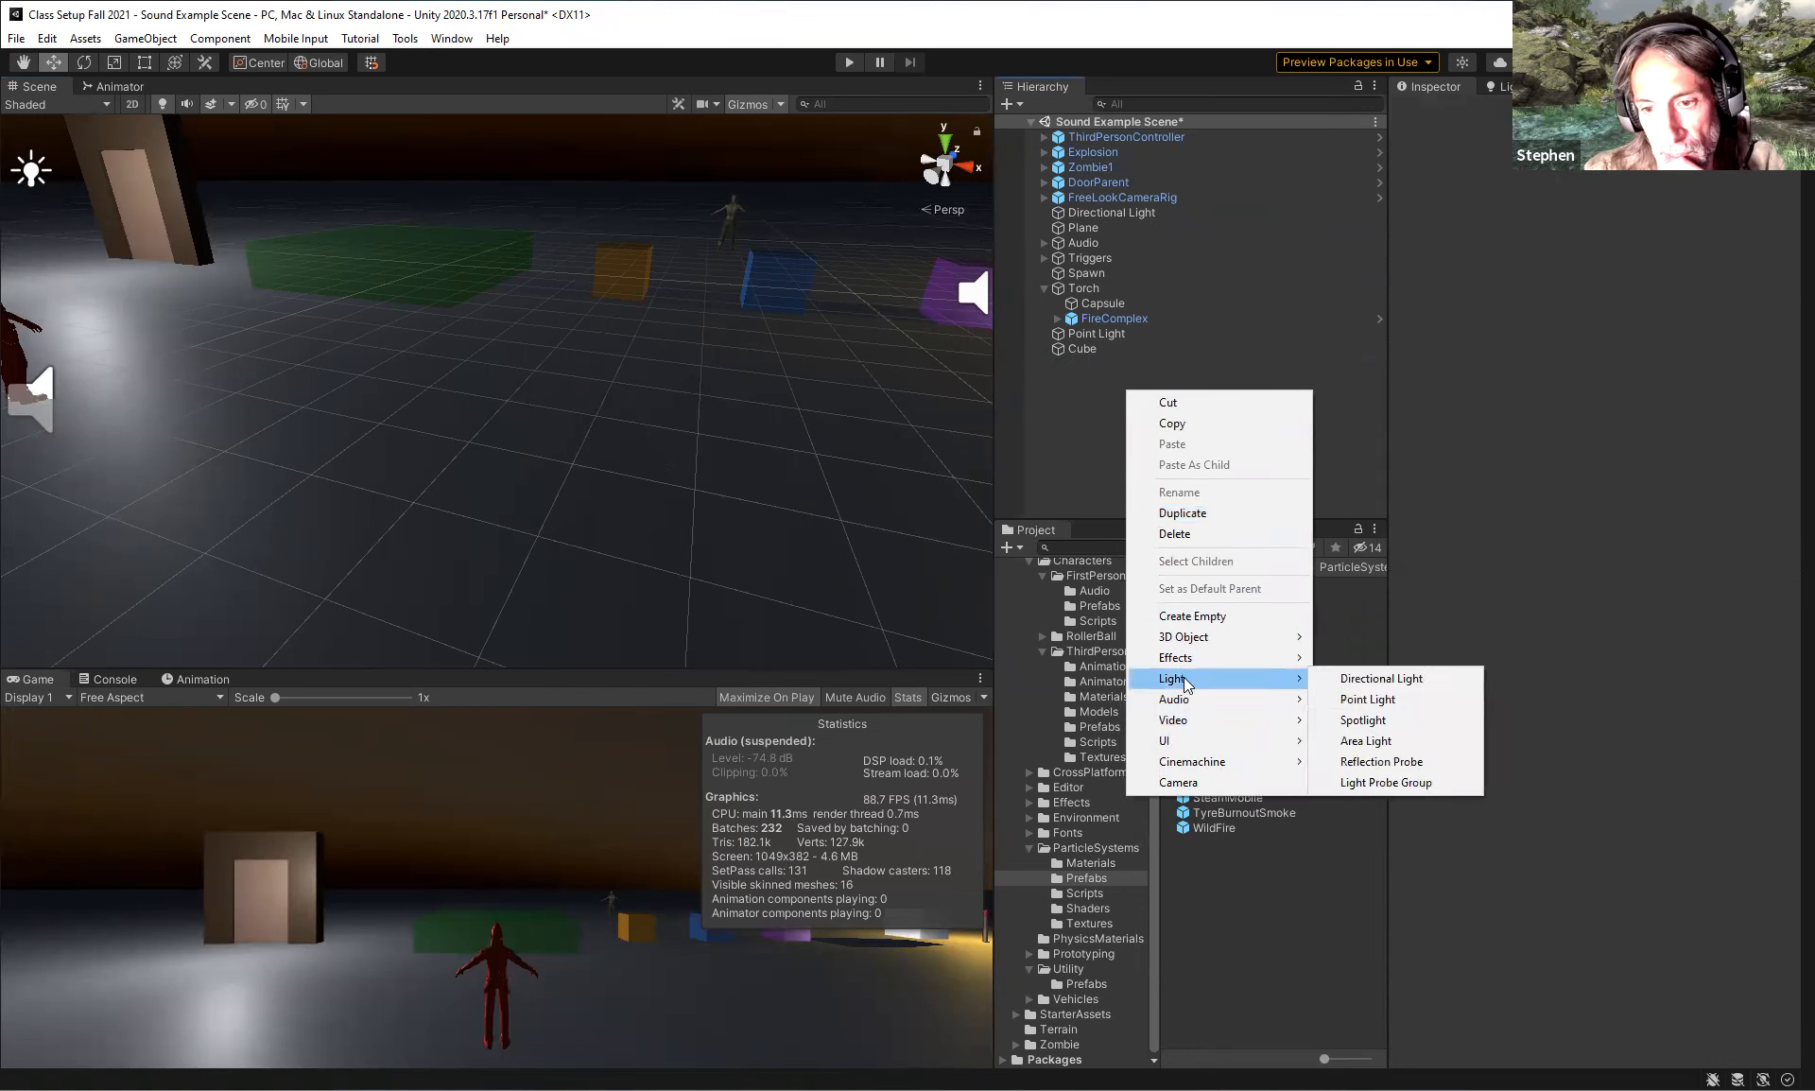
pyautogui.click(1356, 721)
pyautogui.scroll(-6, 642, 386)
pyautogui.moveTo(441, 504); pyautogui.dragTo(609, 384, button='middle')
pyautogui.moveTo(609, 386); pyautogui.dragTo(770, 373, button='right')
pyautogui.moveTo(551, 369); pyautogui.dragTo(700, 369, button='middle')
pyautogui.scroll(5, 607, 378)
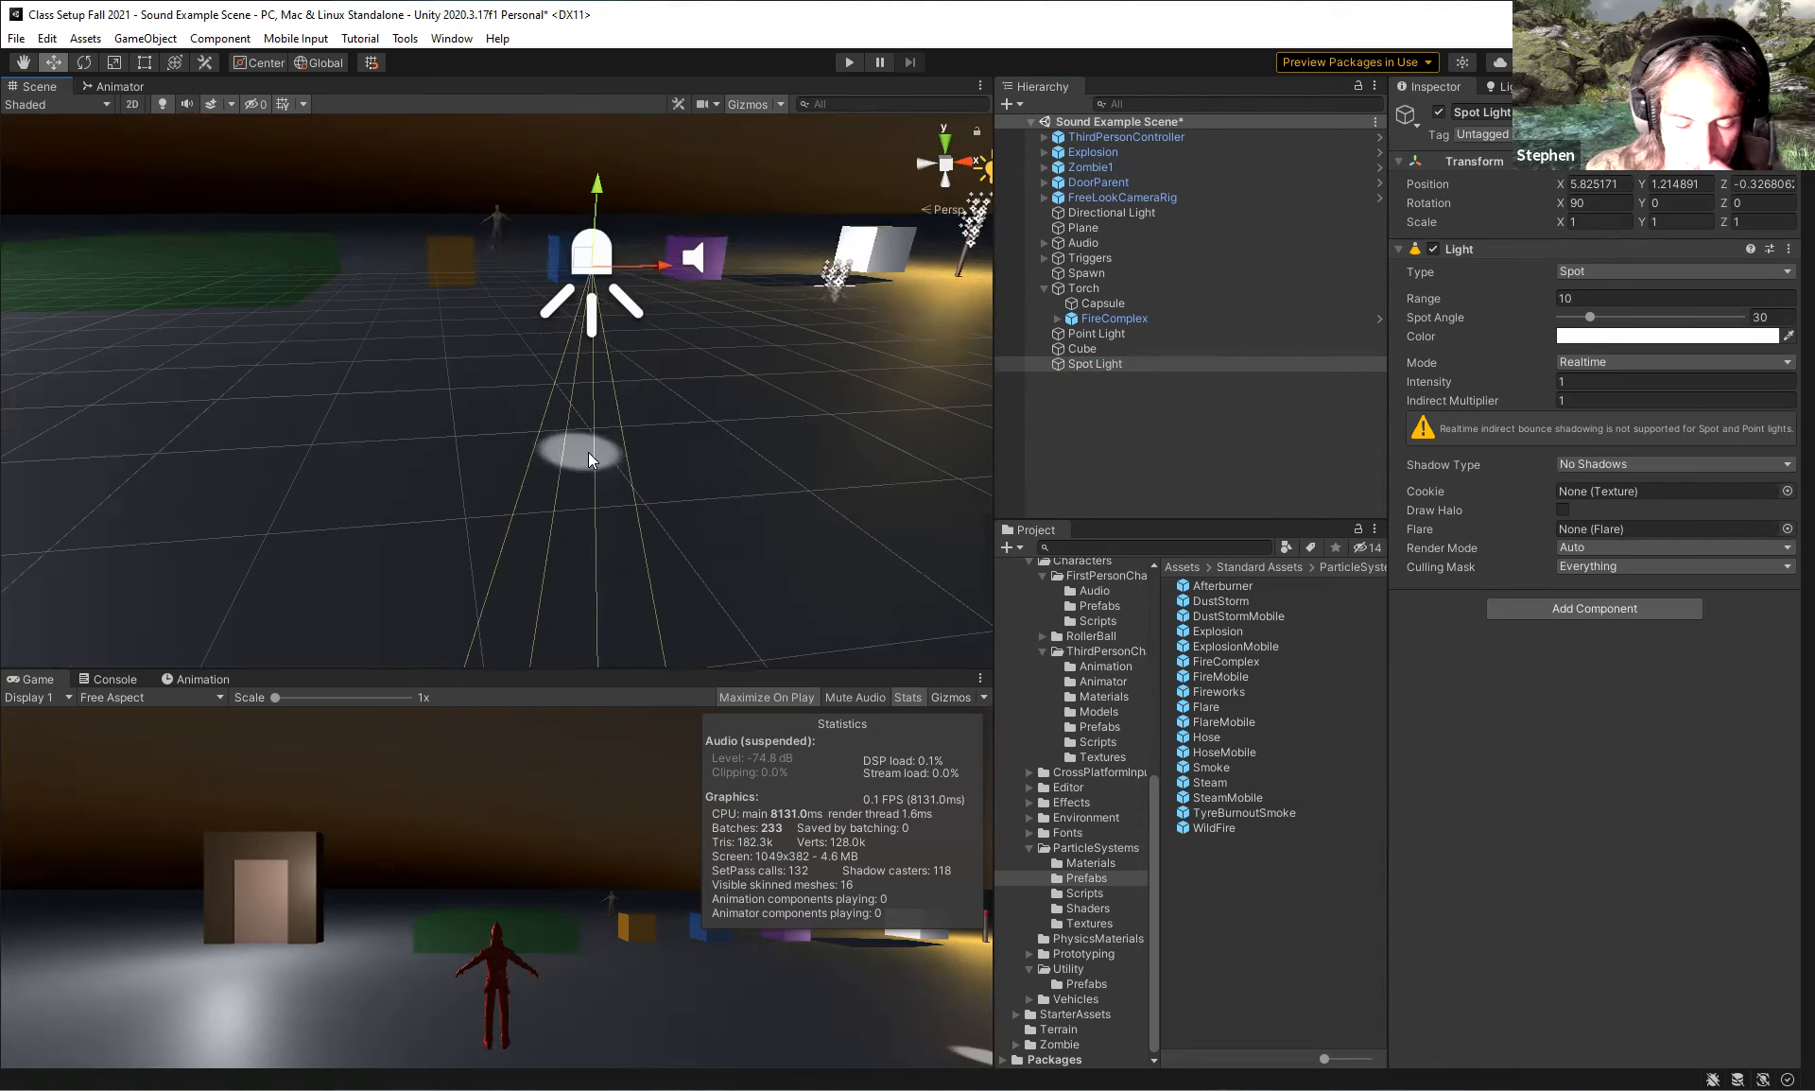
# Position the spot light at X -9.18, Y 3.62 near the door, with its X rotation at 49.4.
pyautogui.moveTo(597, 189); pyautogui.dragTo(605, 36)
pyautogui.scroll(-5, 589, 405)
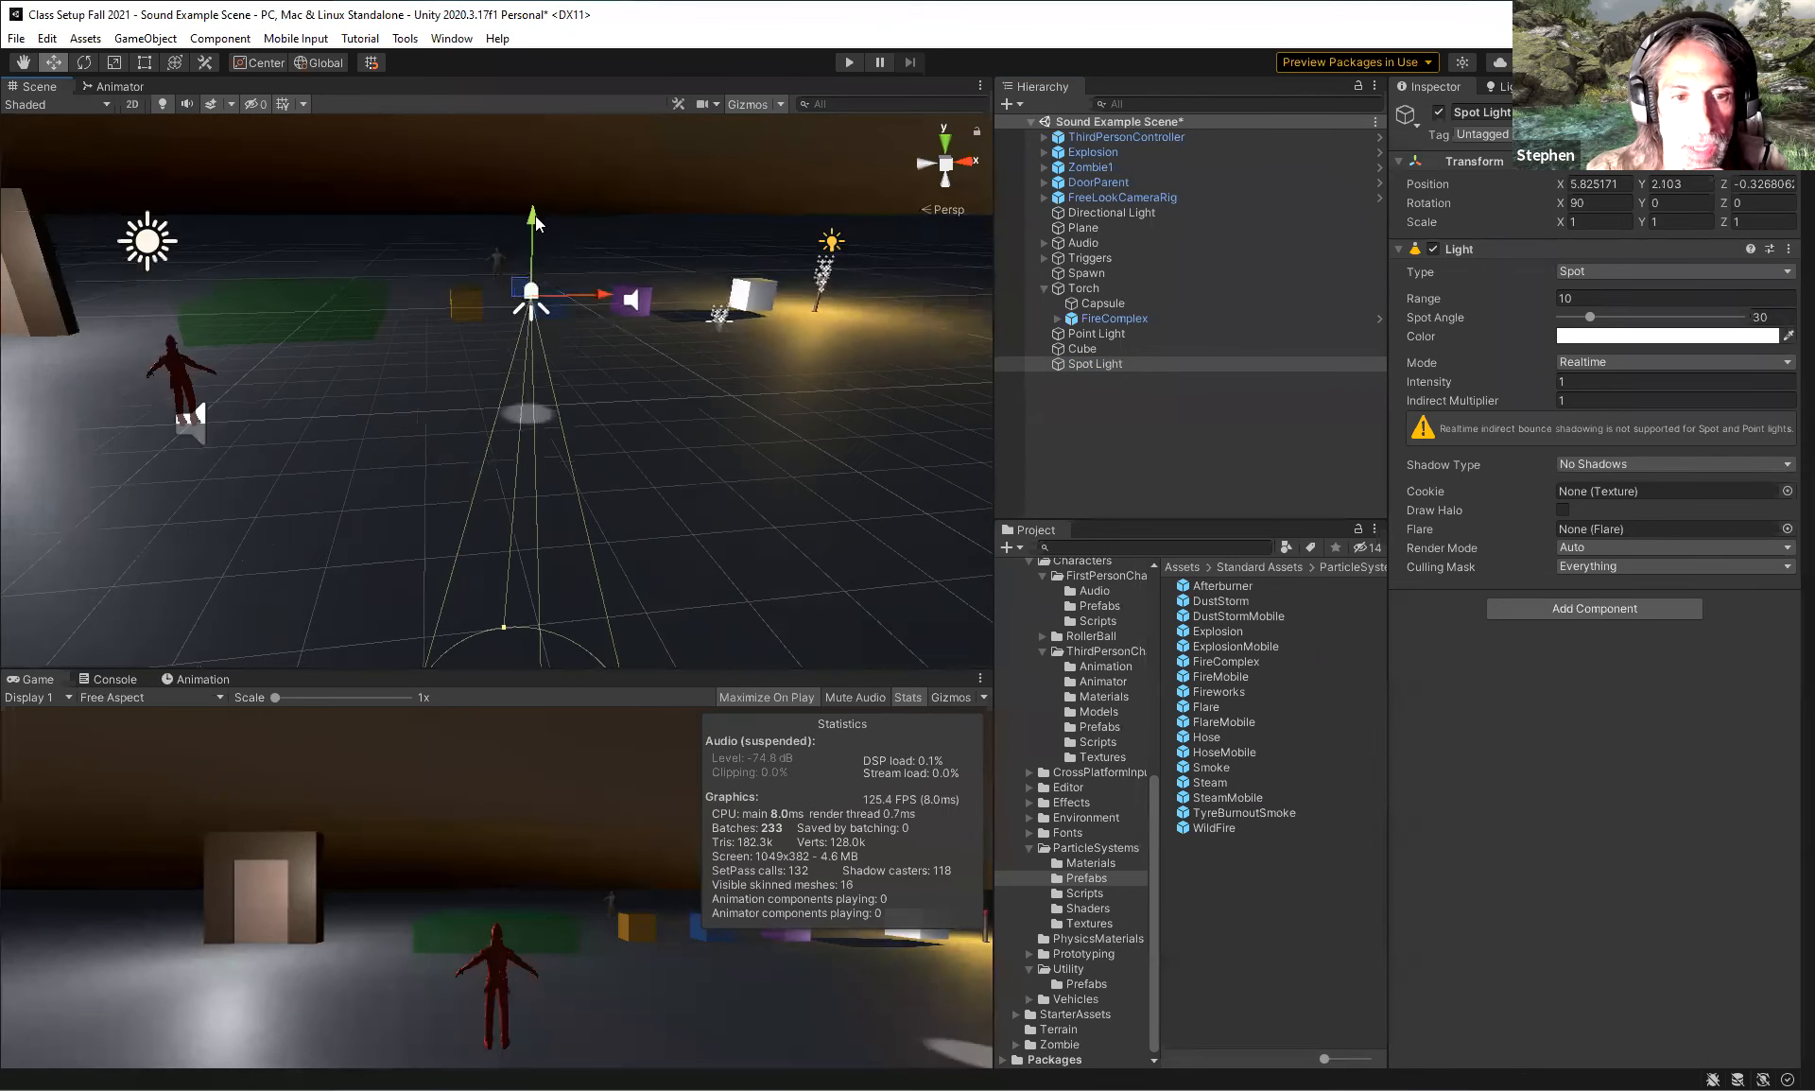
pyautogui.moveTo(530, 223); pyautogui.dragTo(554, 38)
pyautogui.scroll(-5, 563, 223)
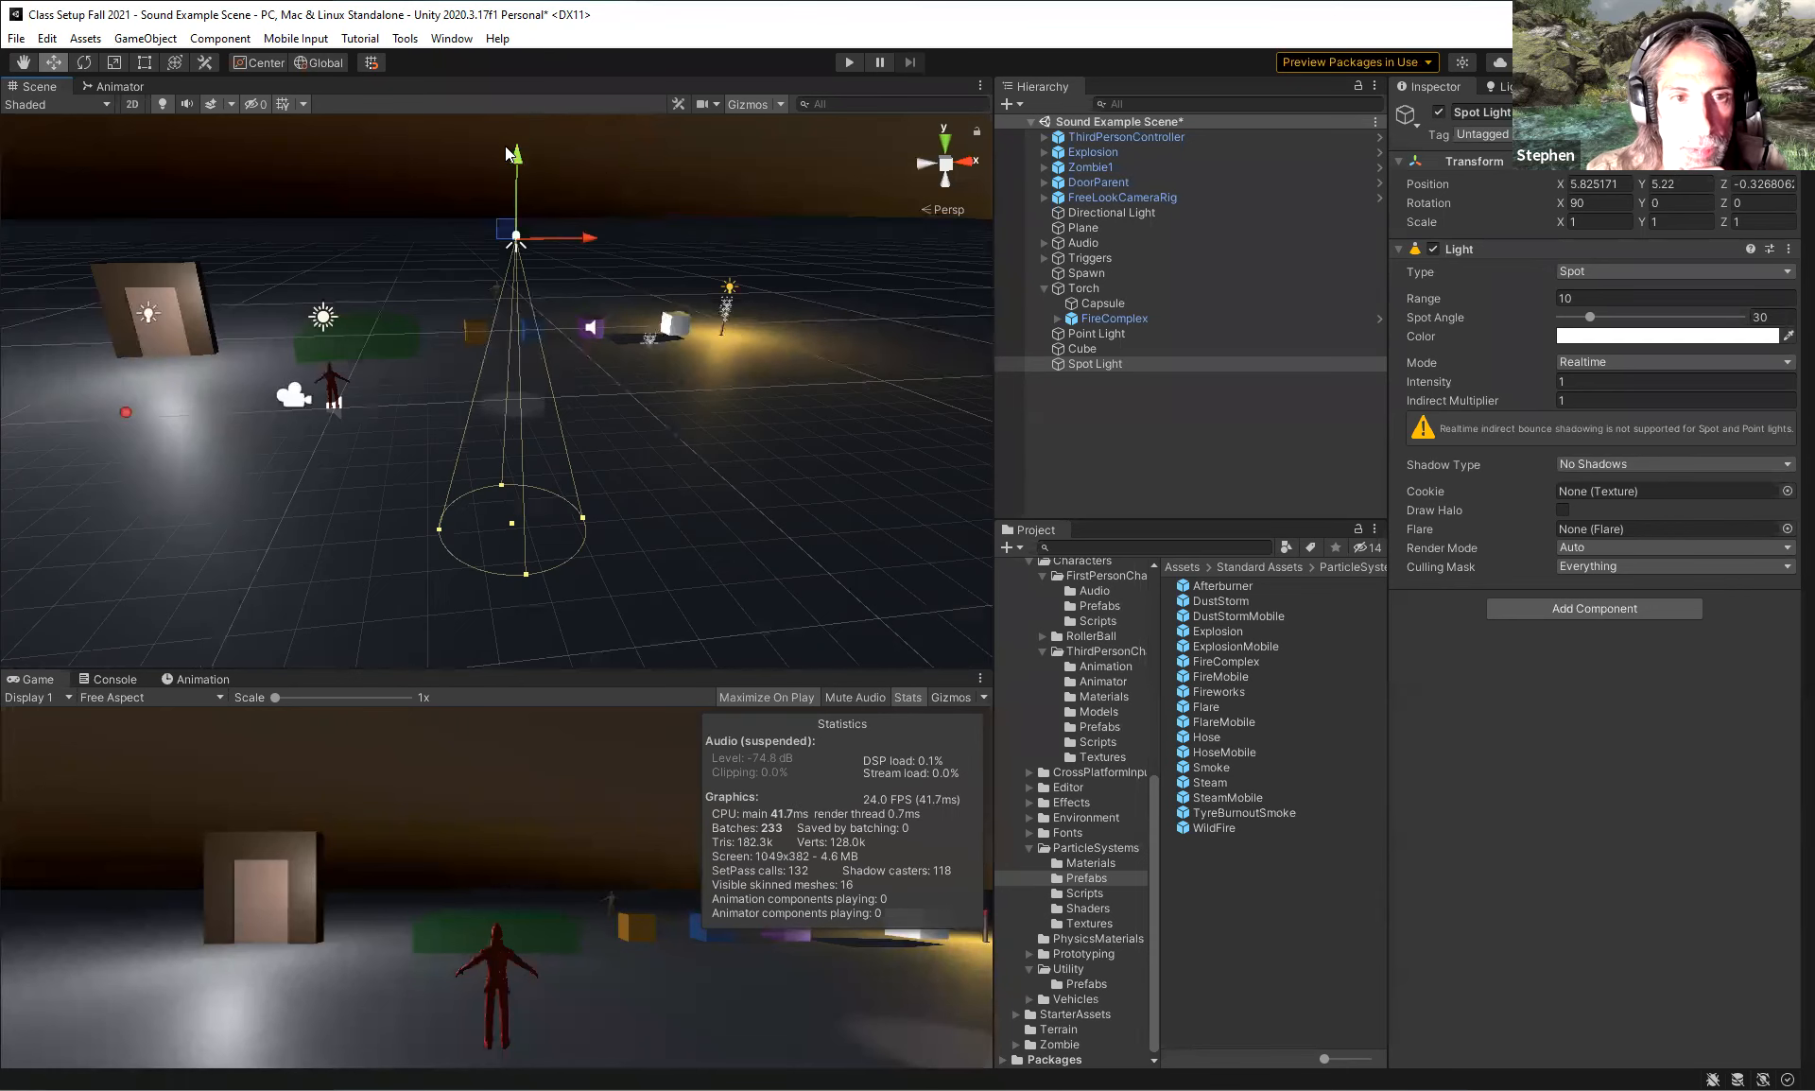
pyautogui.click(522, 117)
pyautogui.click(1097, 365)
pyautogui.moveTo(523, 169); pyautogui.dragTo(482, 216)
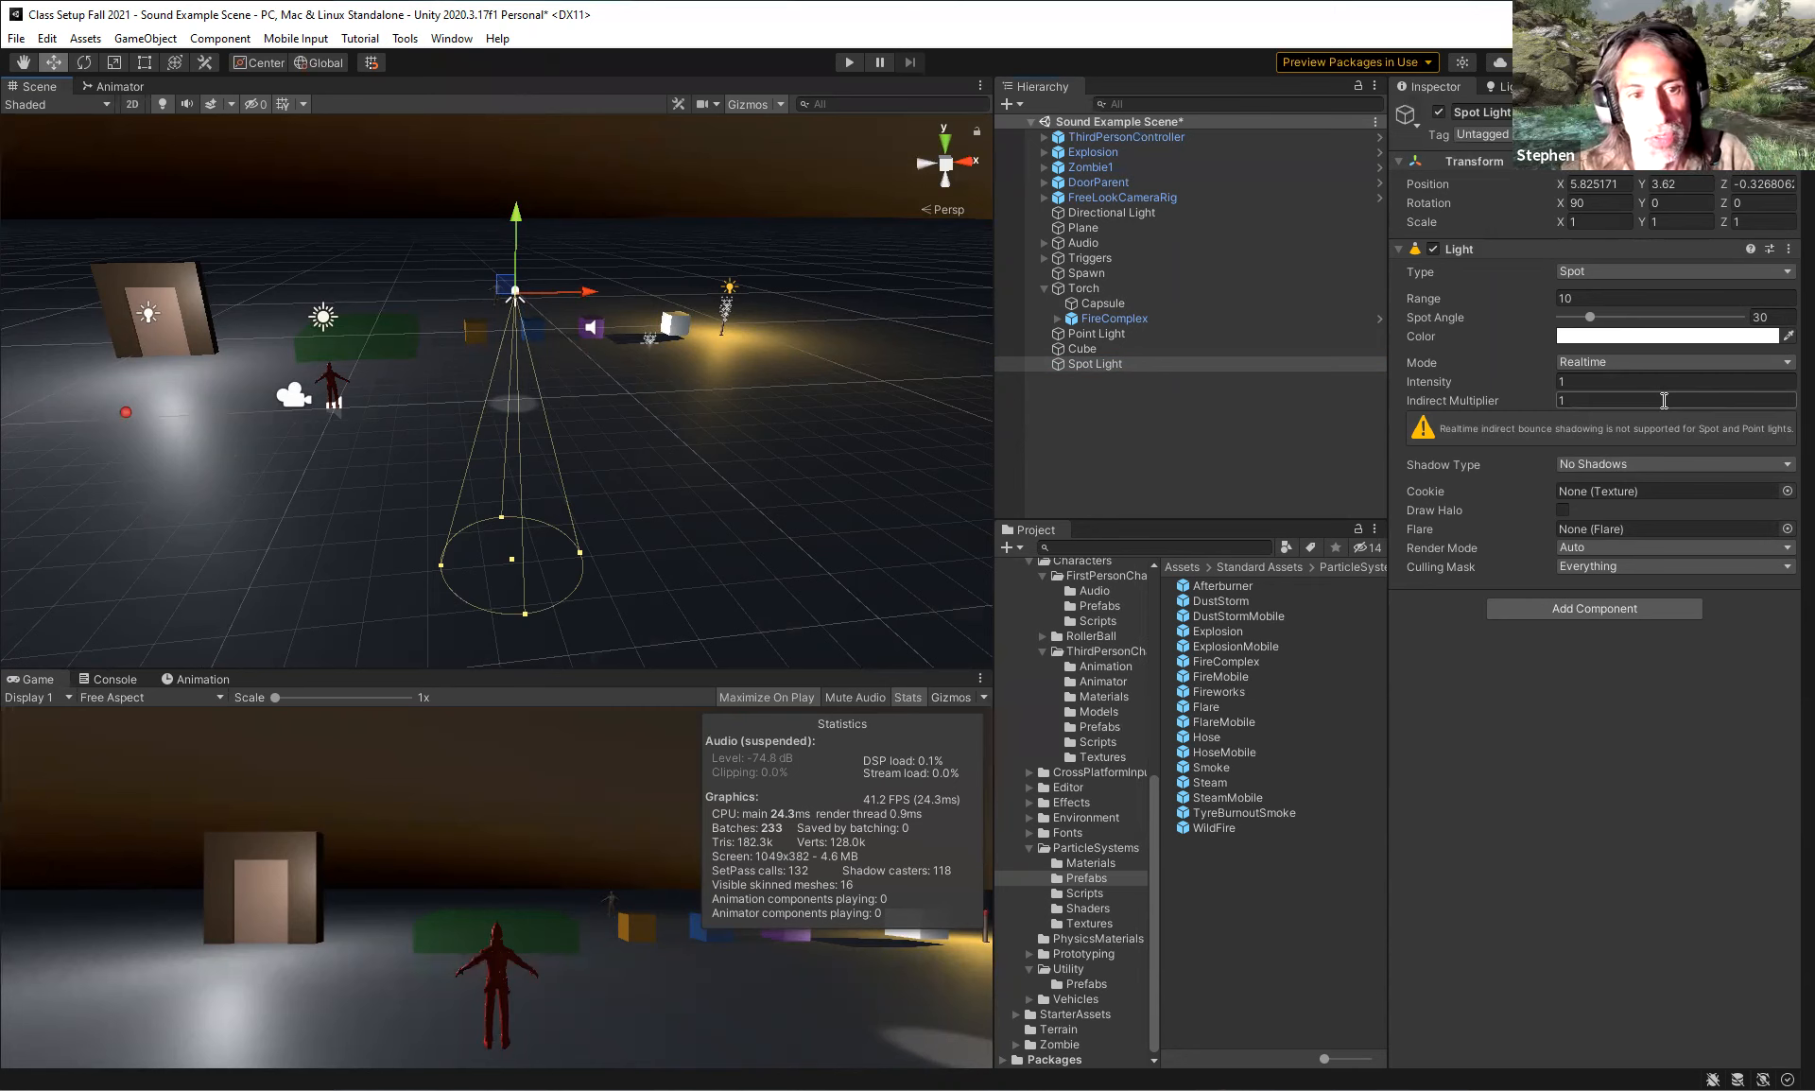
pyautogui.moveTo(1557, 207); pyautogui.dragTo(664, 336)
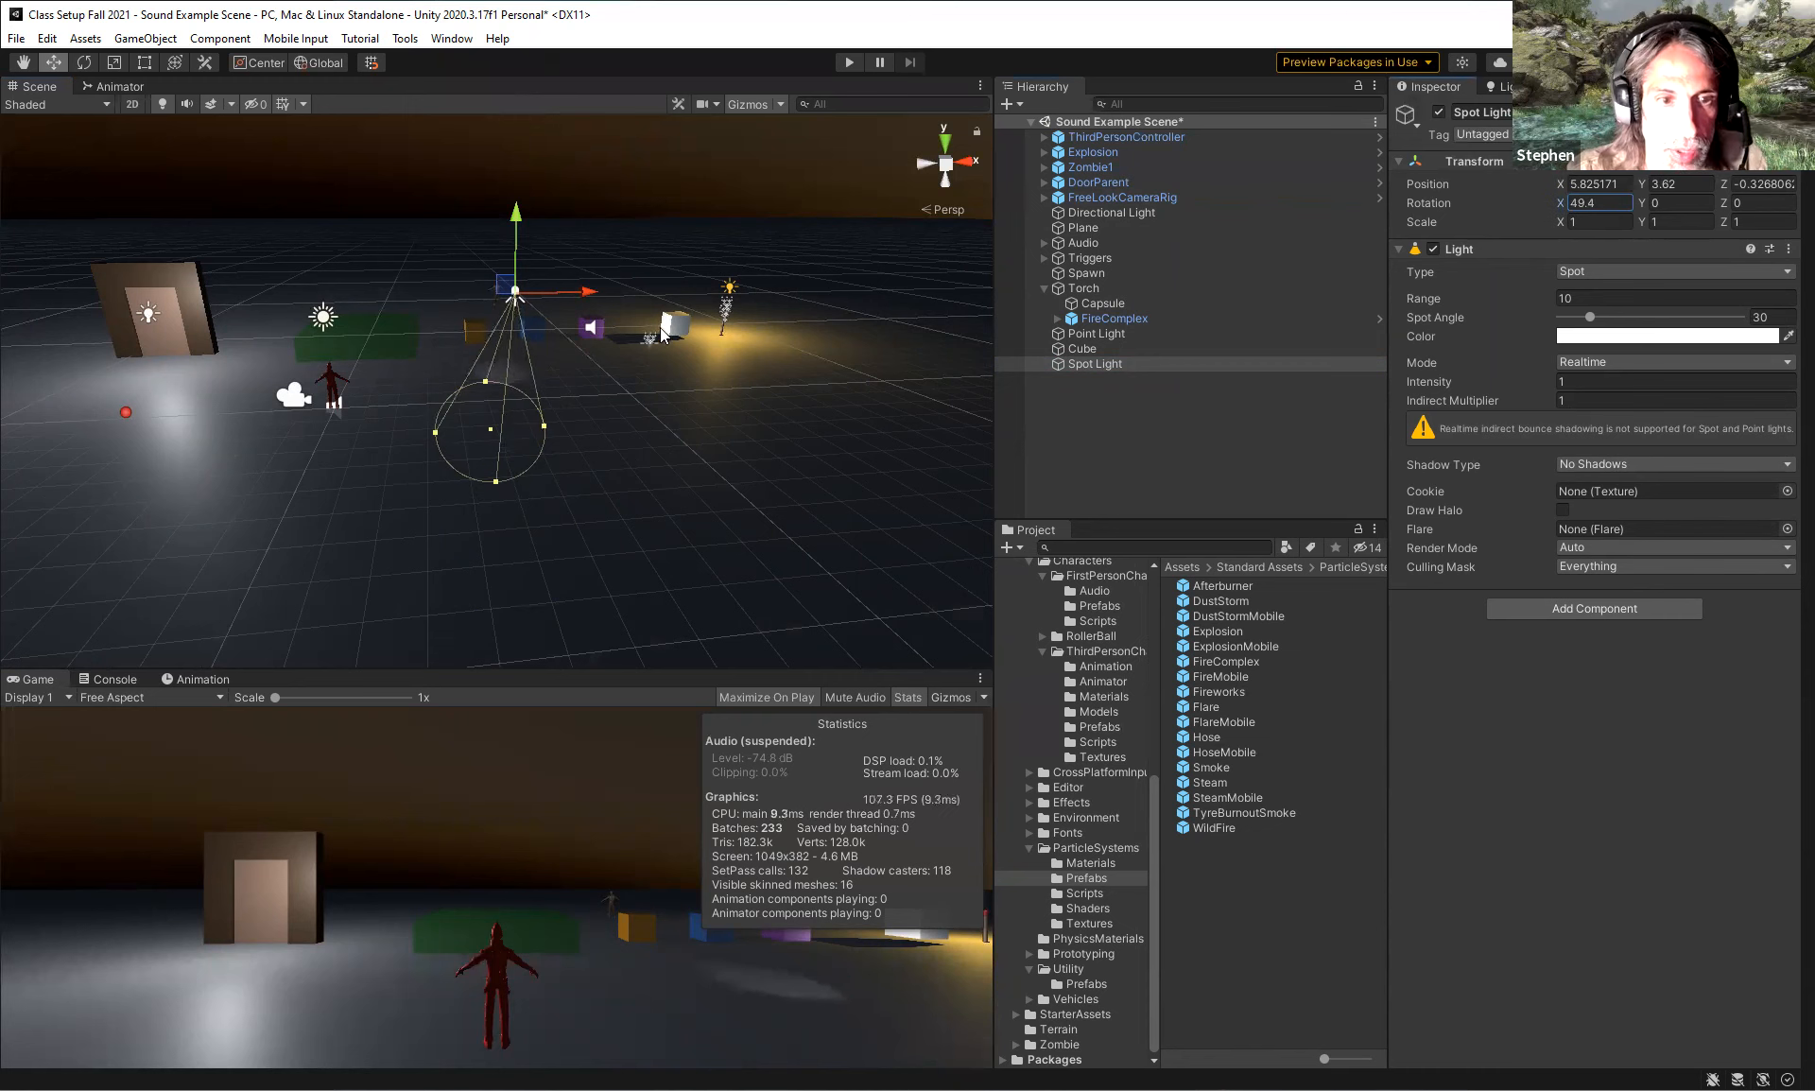
pyautogui.moveTo(567, 291); pyautogui.dragTo(46, 276)
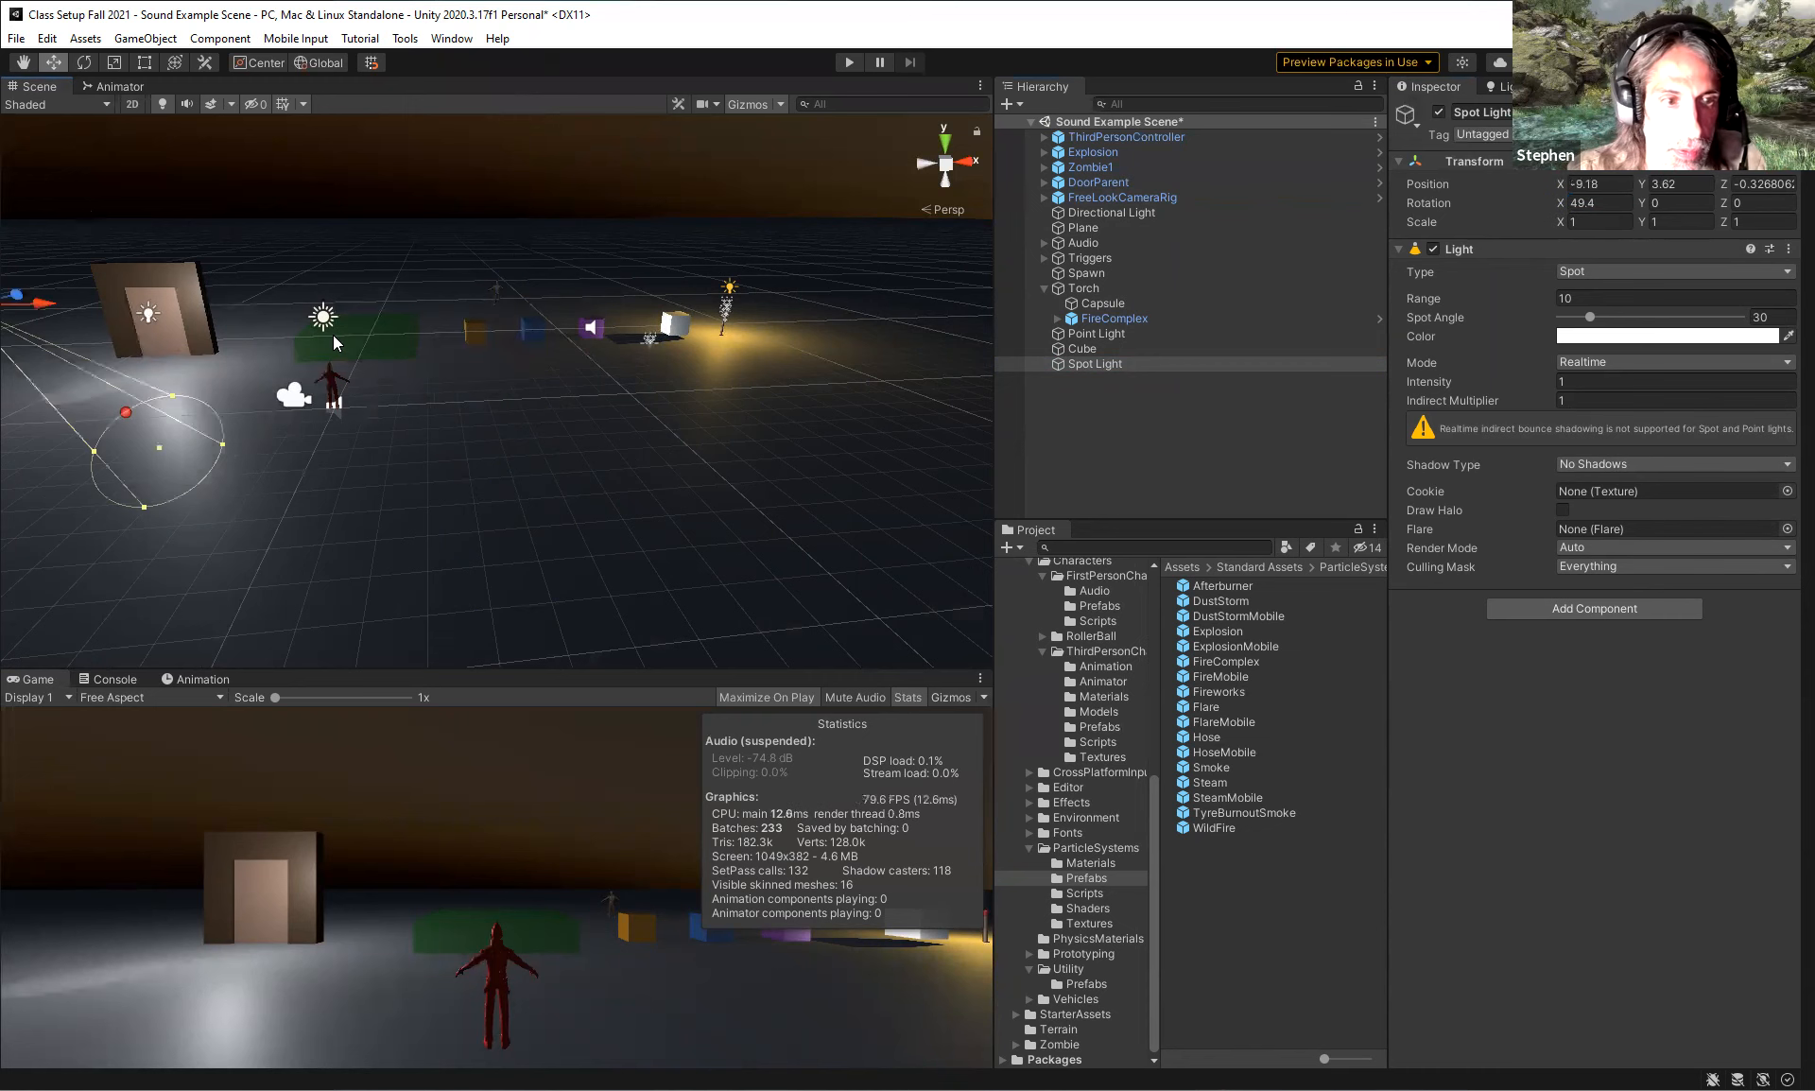
# Deactivate the Point Light in front of the door and bring the darkened door area into close view.
pyautogui.click(1096, 334)
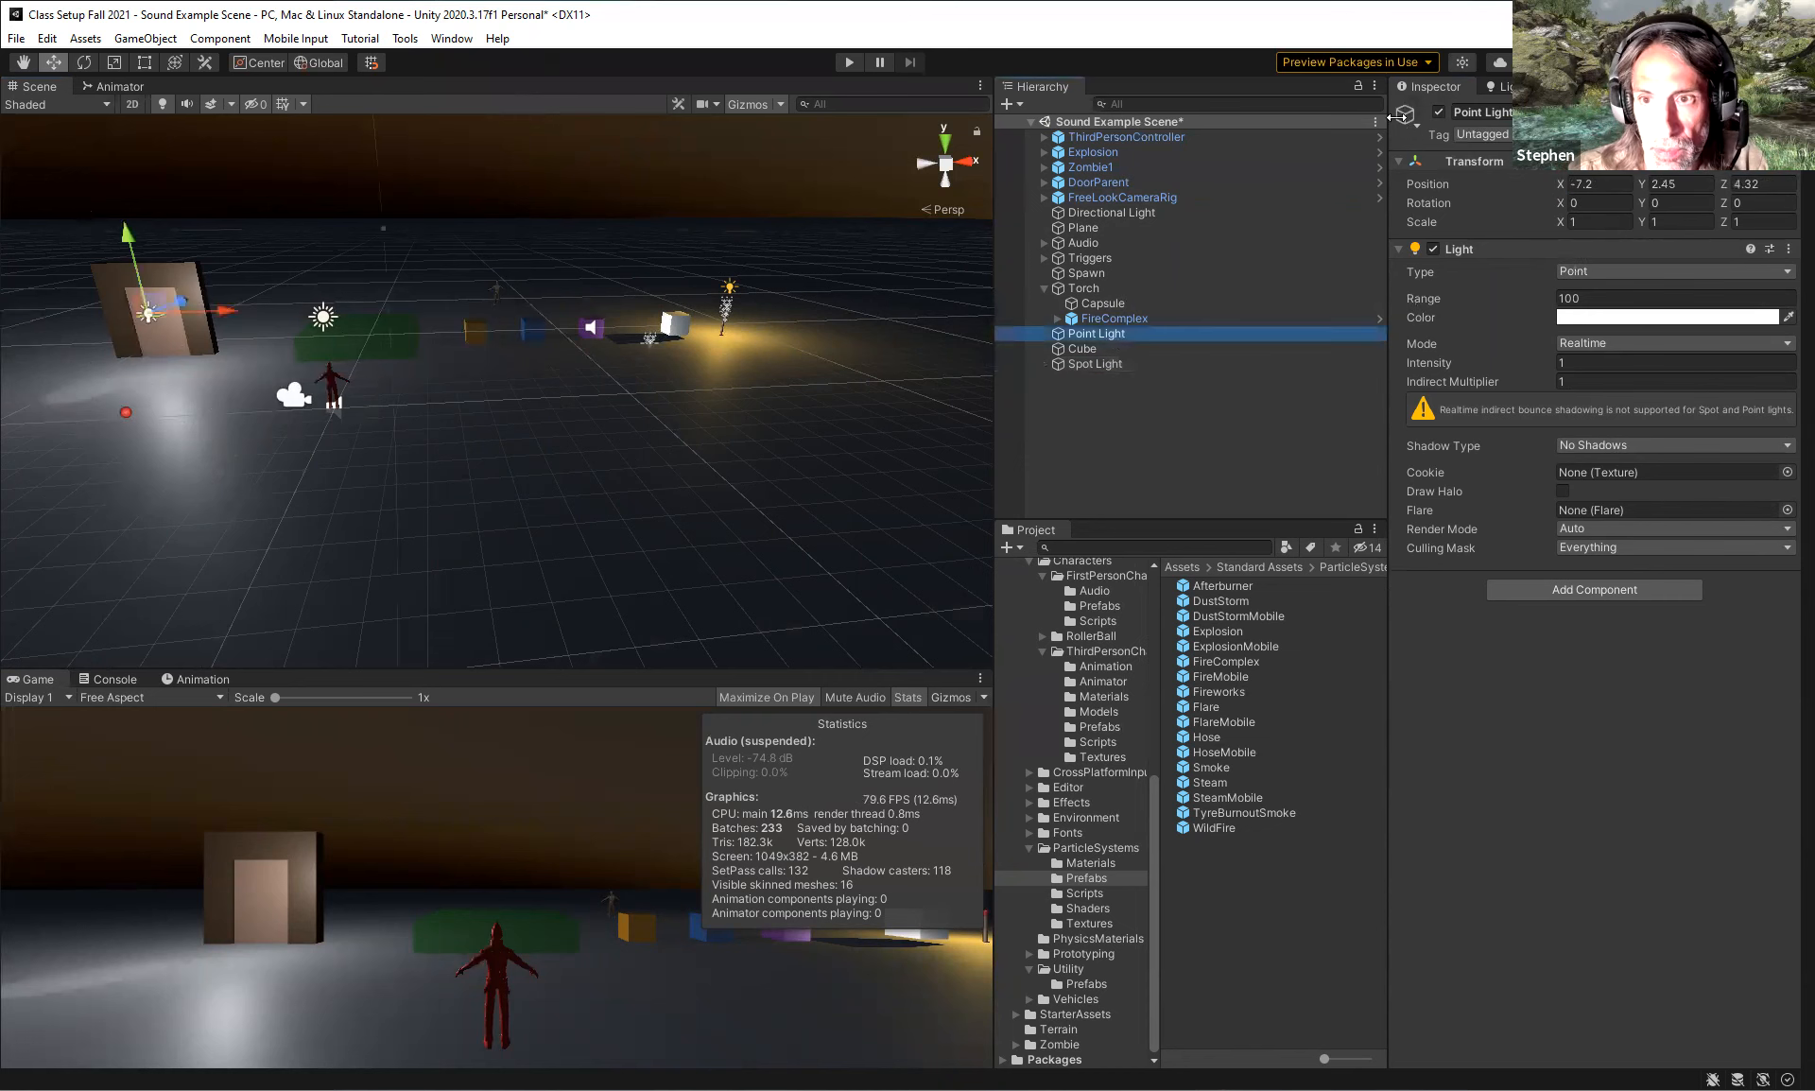
pyautogui.click(1438, 111)
pyautogui.moveTo(440, 355); pyautogui.dragTo(444, 353, button='middle')
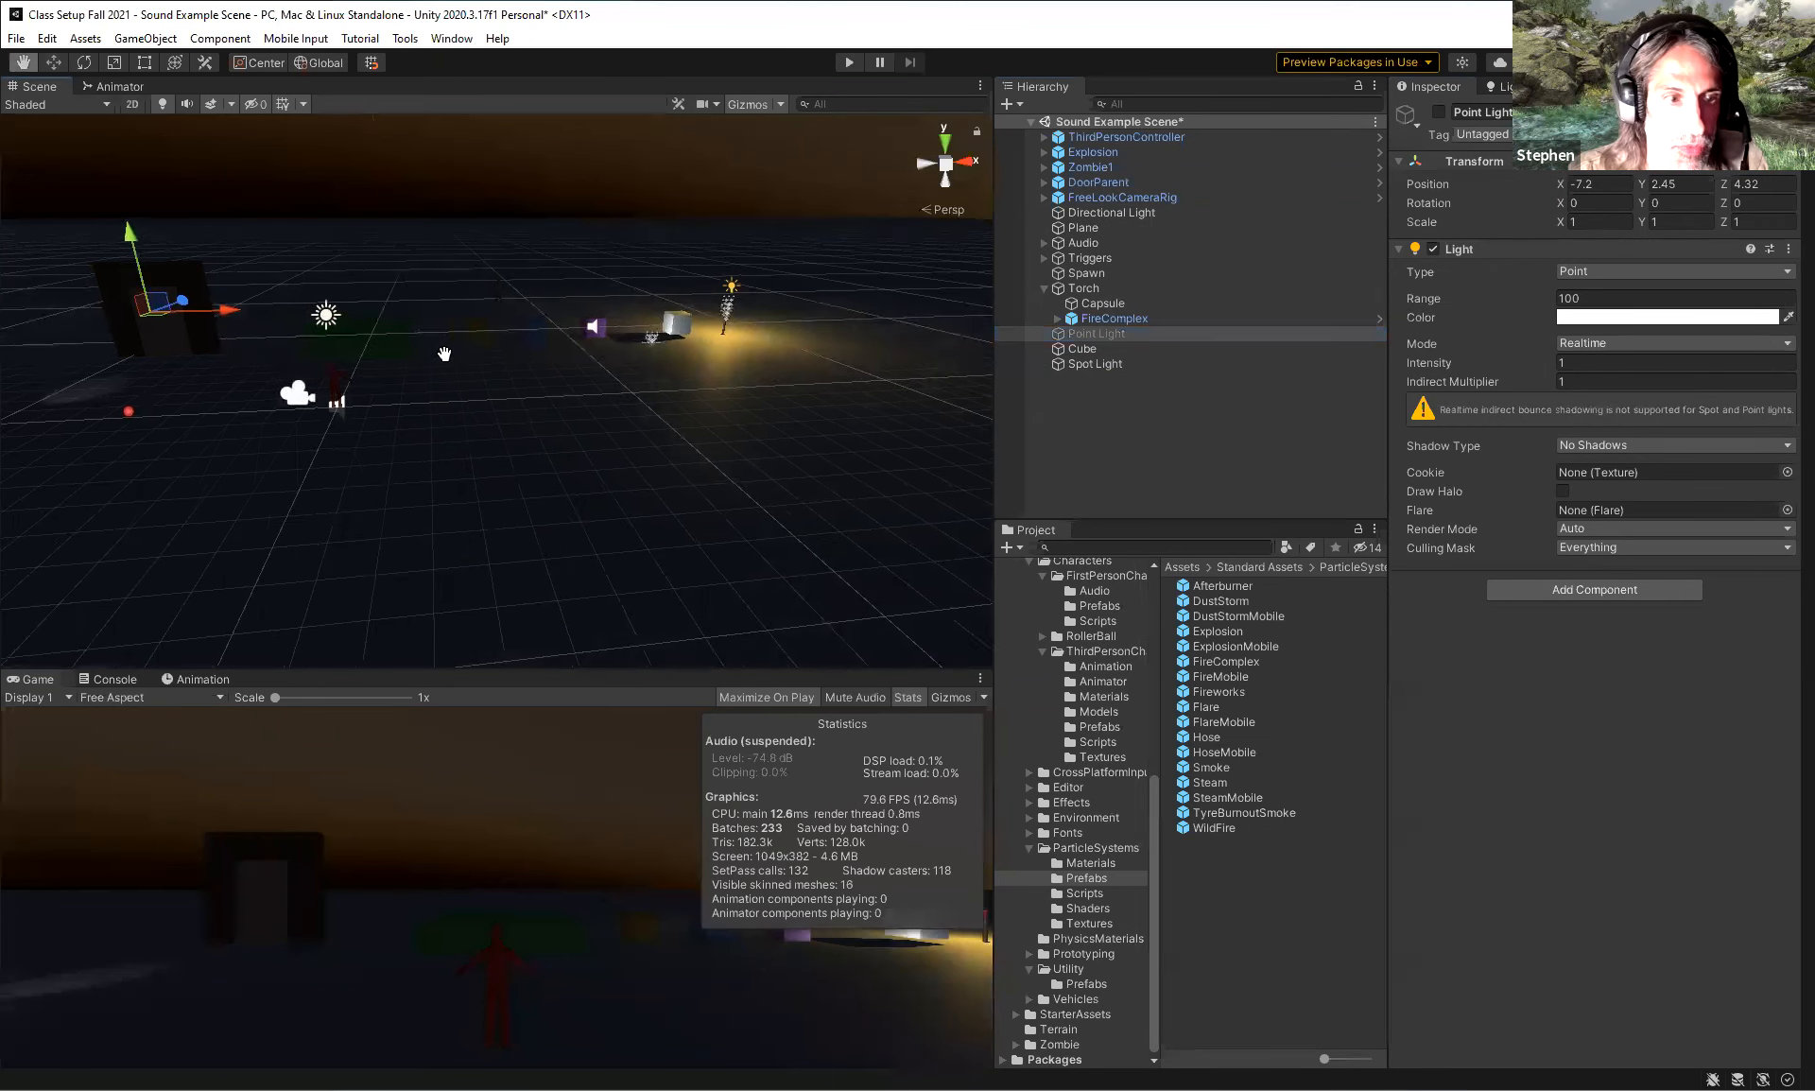
pyautogui.press('f')
pyautogui.scroll(3, 548, 355)
pyautogui.moveTo(575, 359); pyautogui.dragTo(1096, 363, button='right')
# Aim the spot light at the door with an X rotation of 9.7 and a position of -8.51, 1.92, 3.14.
pyautogui.click(1096, 363)
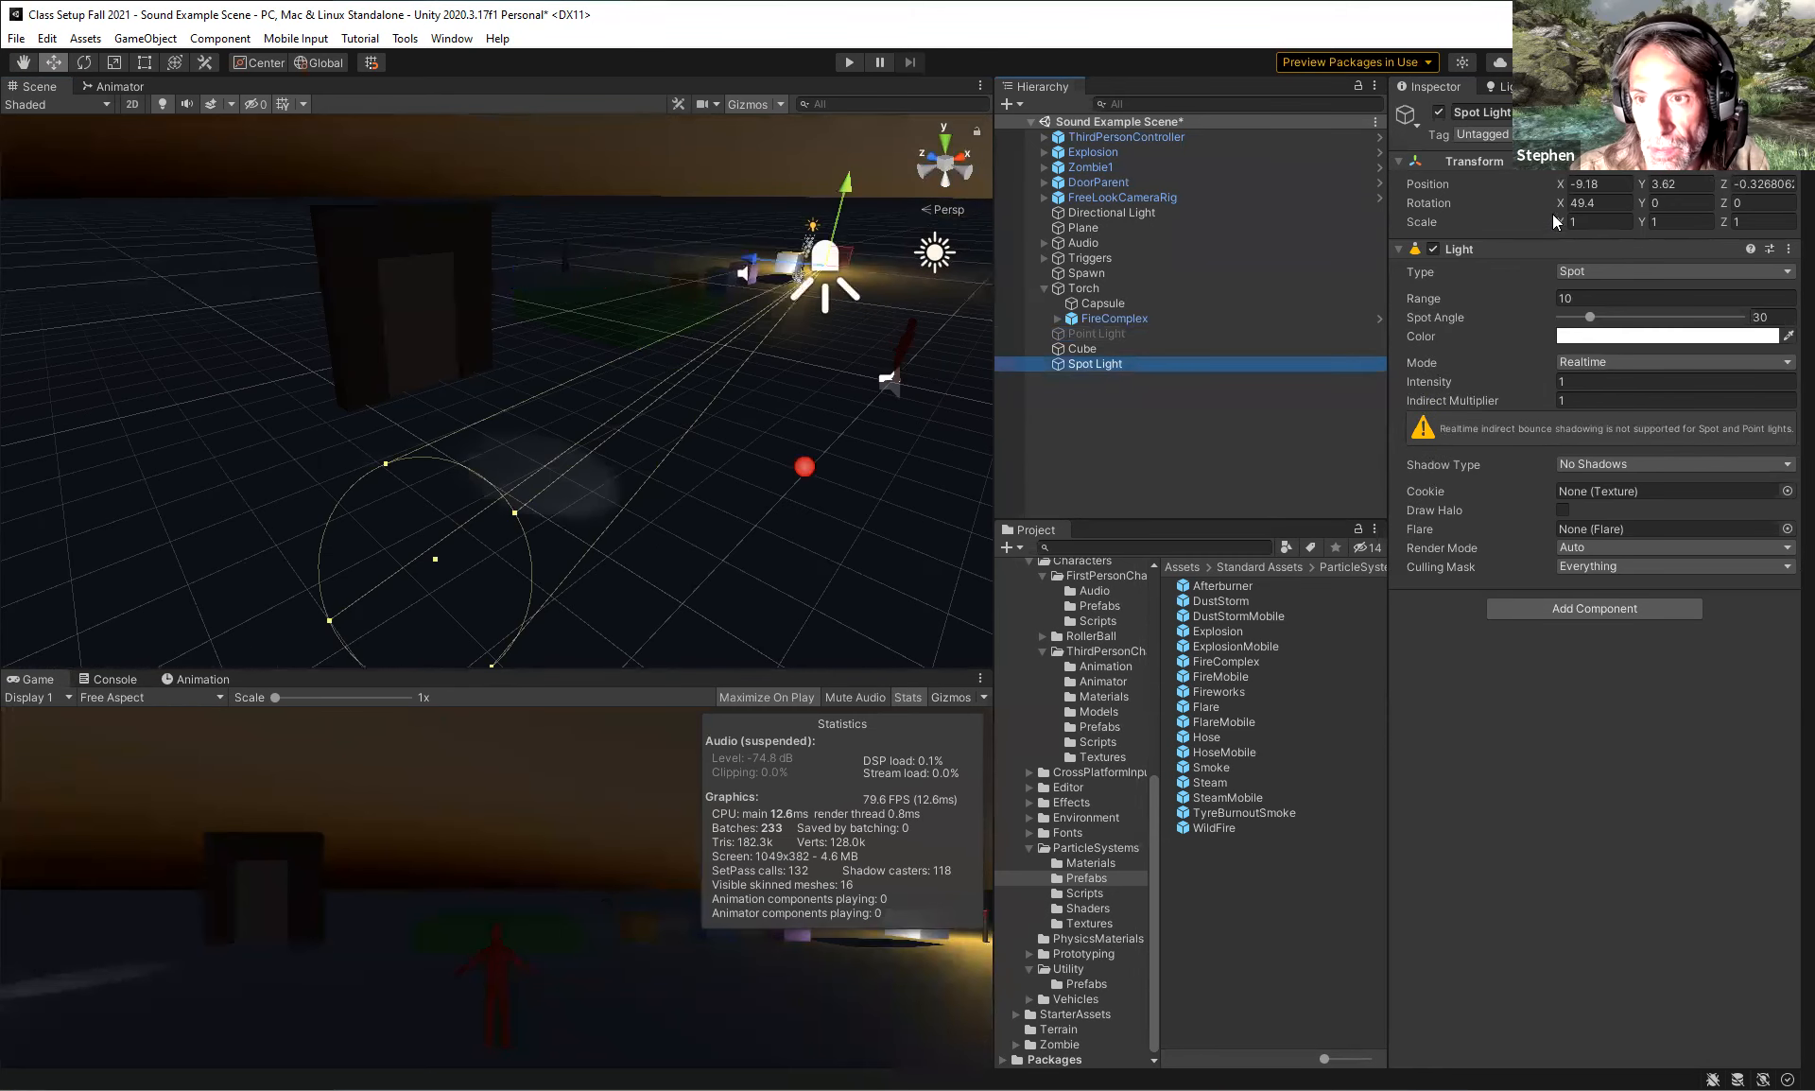
pyautogui.moveTo(1559, 208); pyautogui.dragTo(512, 278)
pyautogui.moveTo(577, 168); pyautogui.dragTo(570, 291)
pyautogui.moveTo(499, 354); pyautogui.dragTo(604, 330)
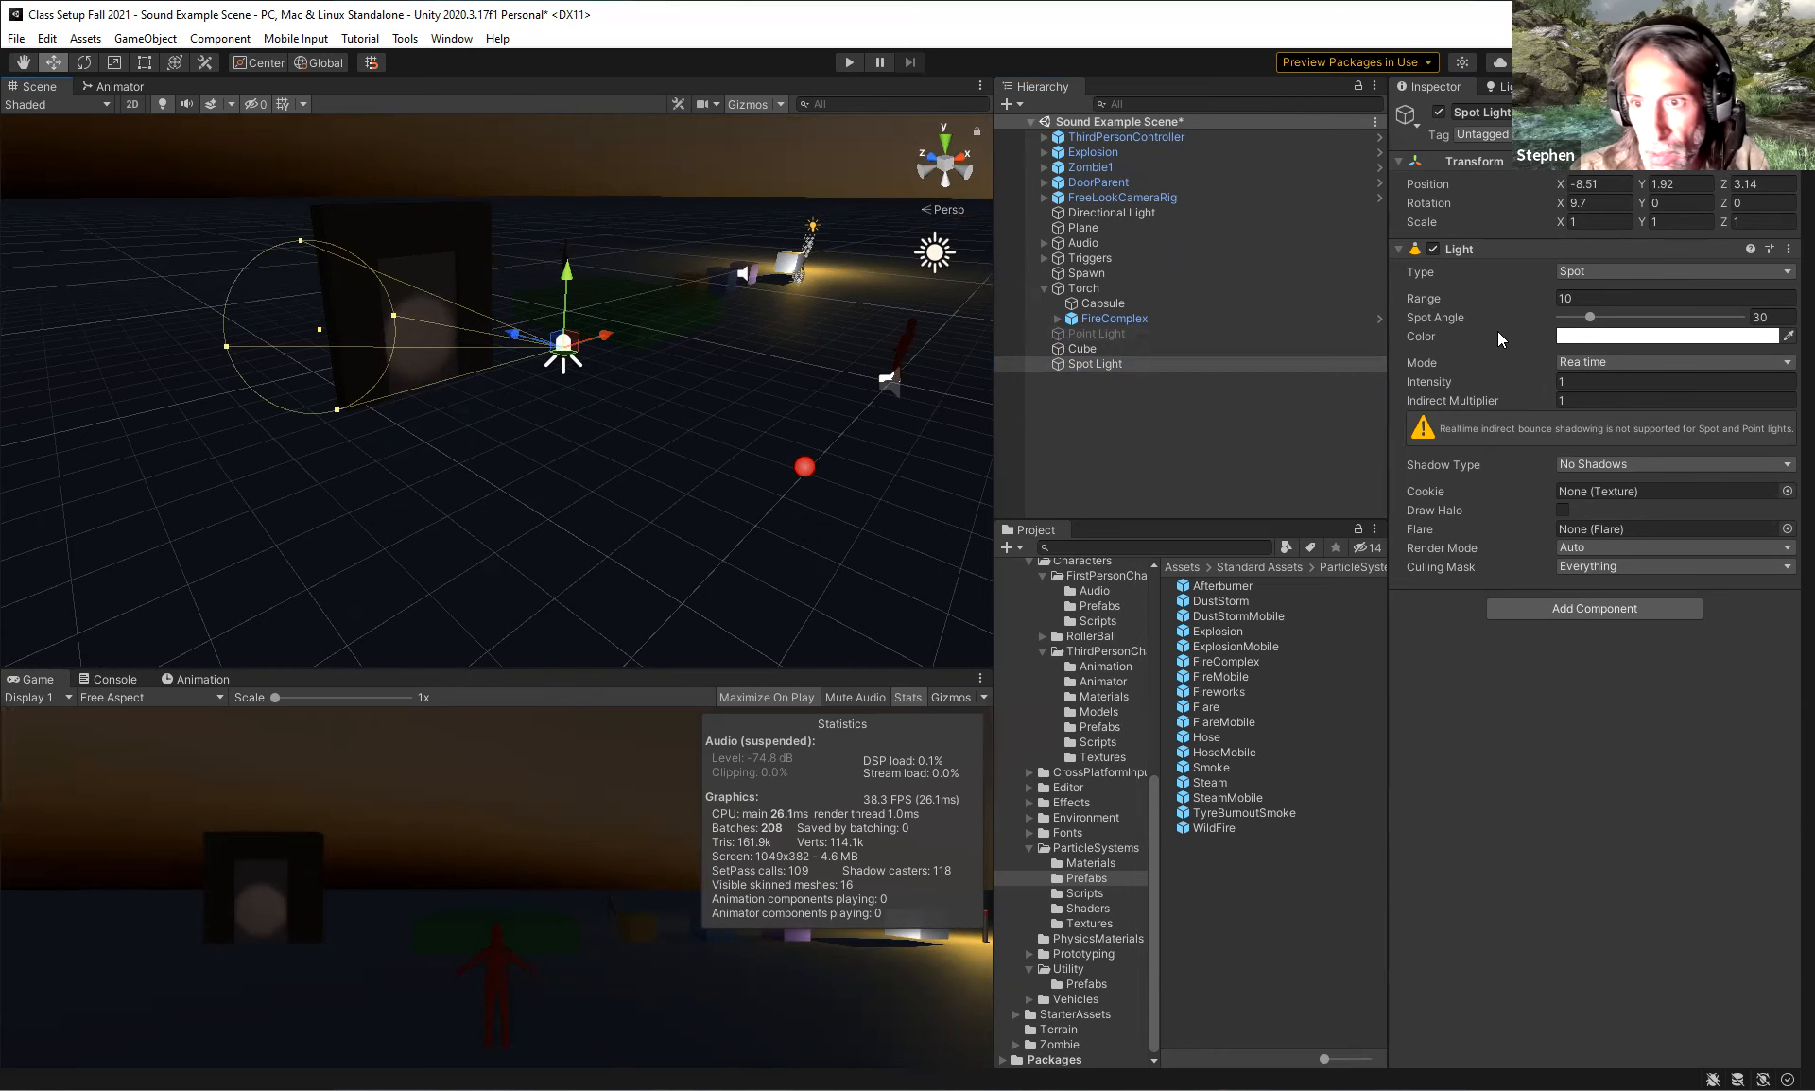
# Set the spot light's Range to 20 and narrow its Spot Angle to about 20.6.
pyautogui.click(1572, 298)
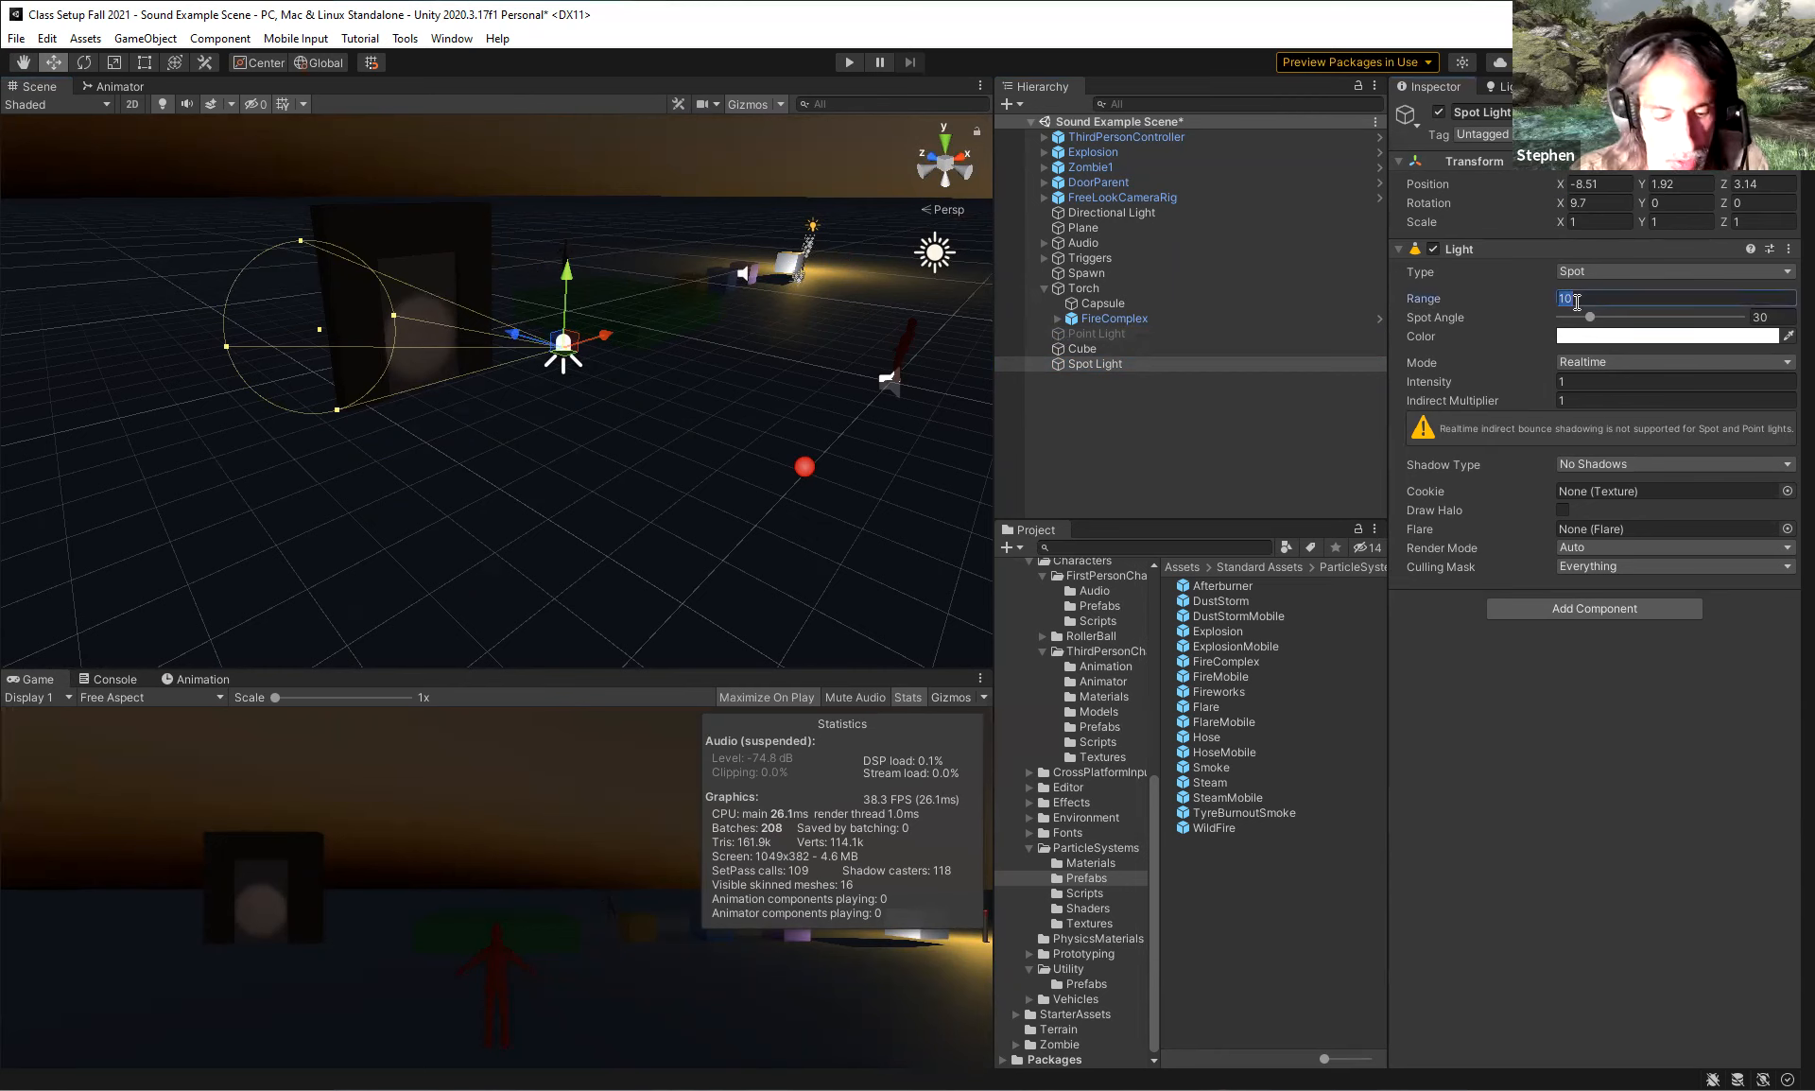
pyautogui.write('20')
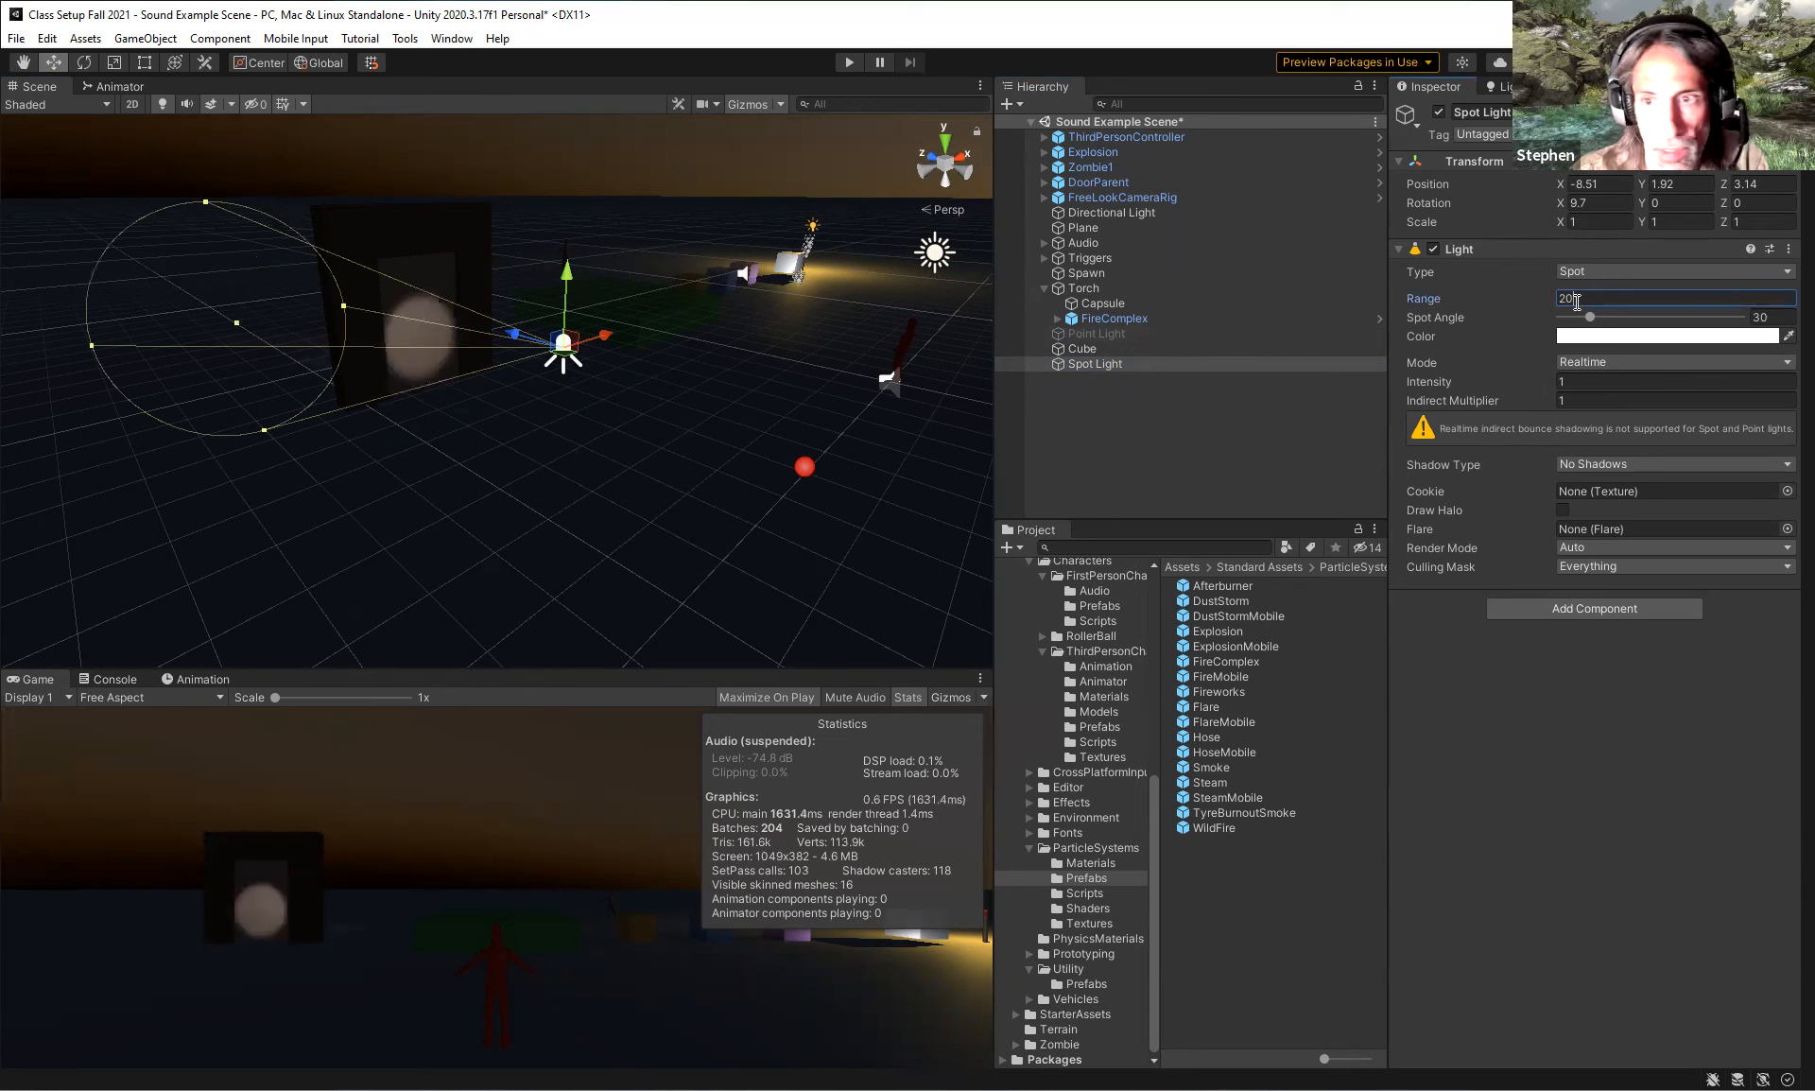
pyautogui.moveTo(1590, 316); pyautogui.dragTo(1576, 333)
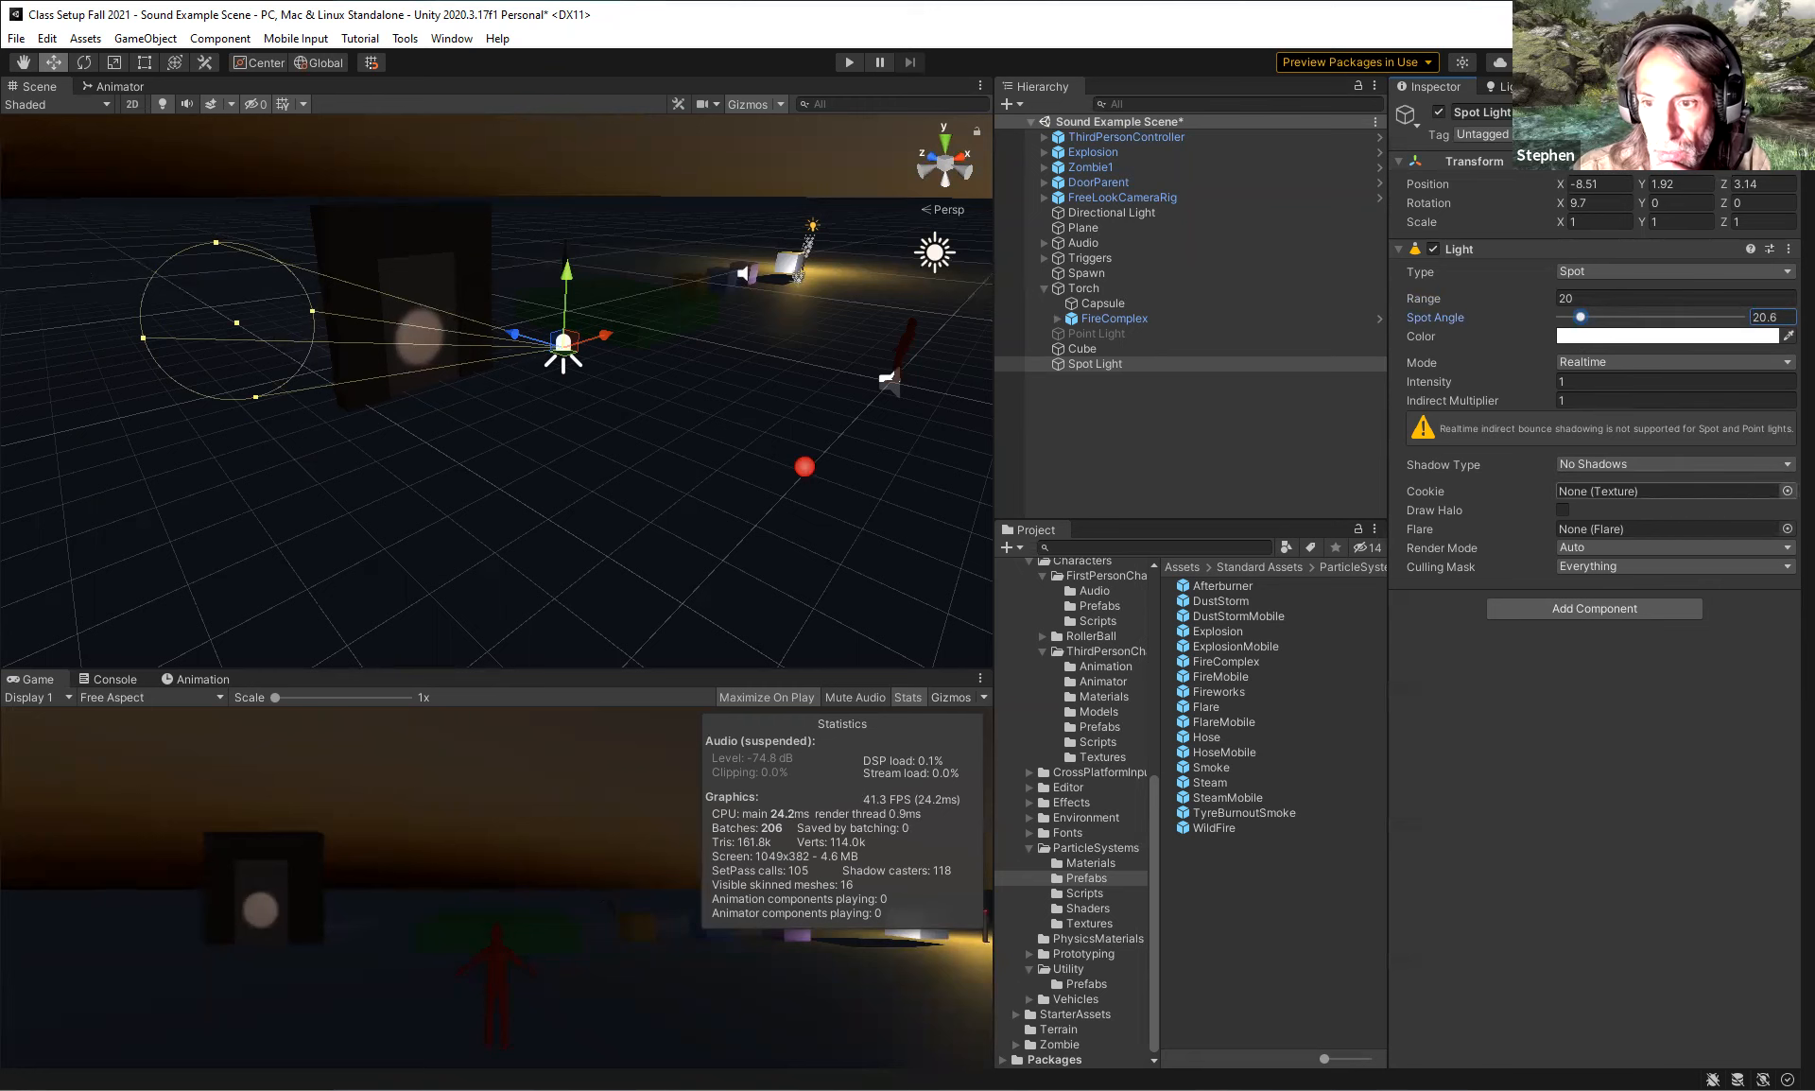
# Try the Hollow Circle textures and the GUIReticle texture as the spot light's cookie.
pyautogui.click(1786, 491)
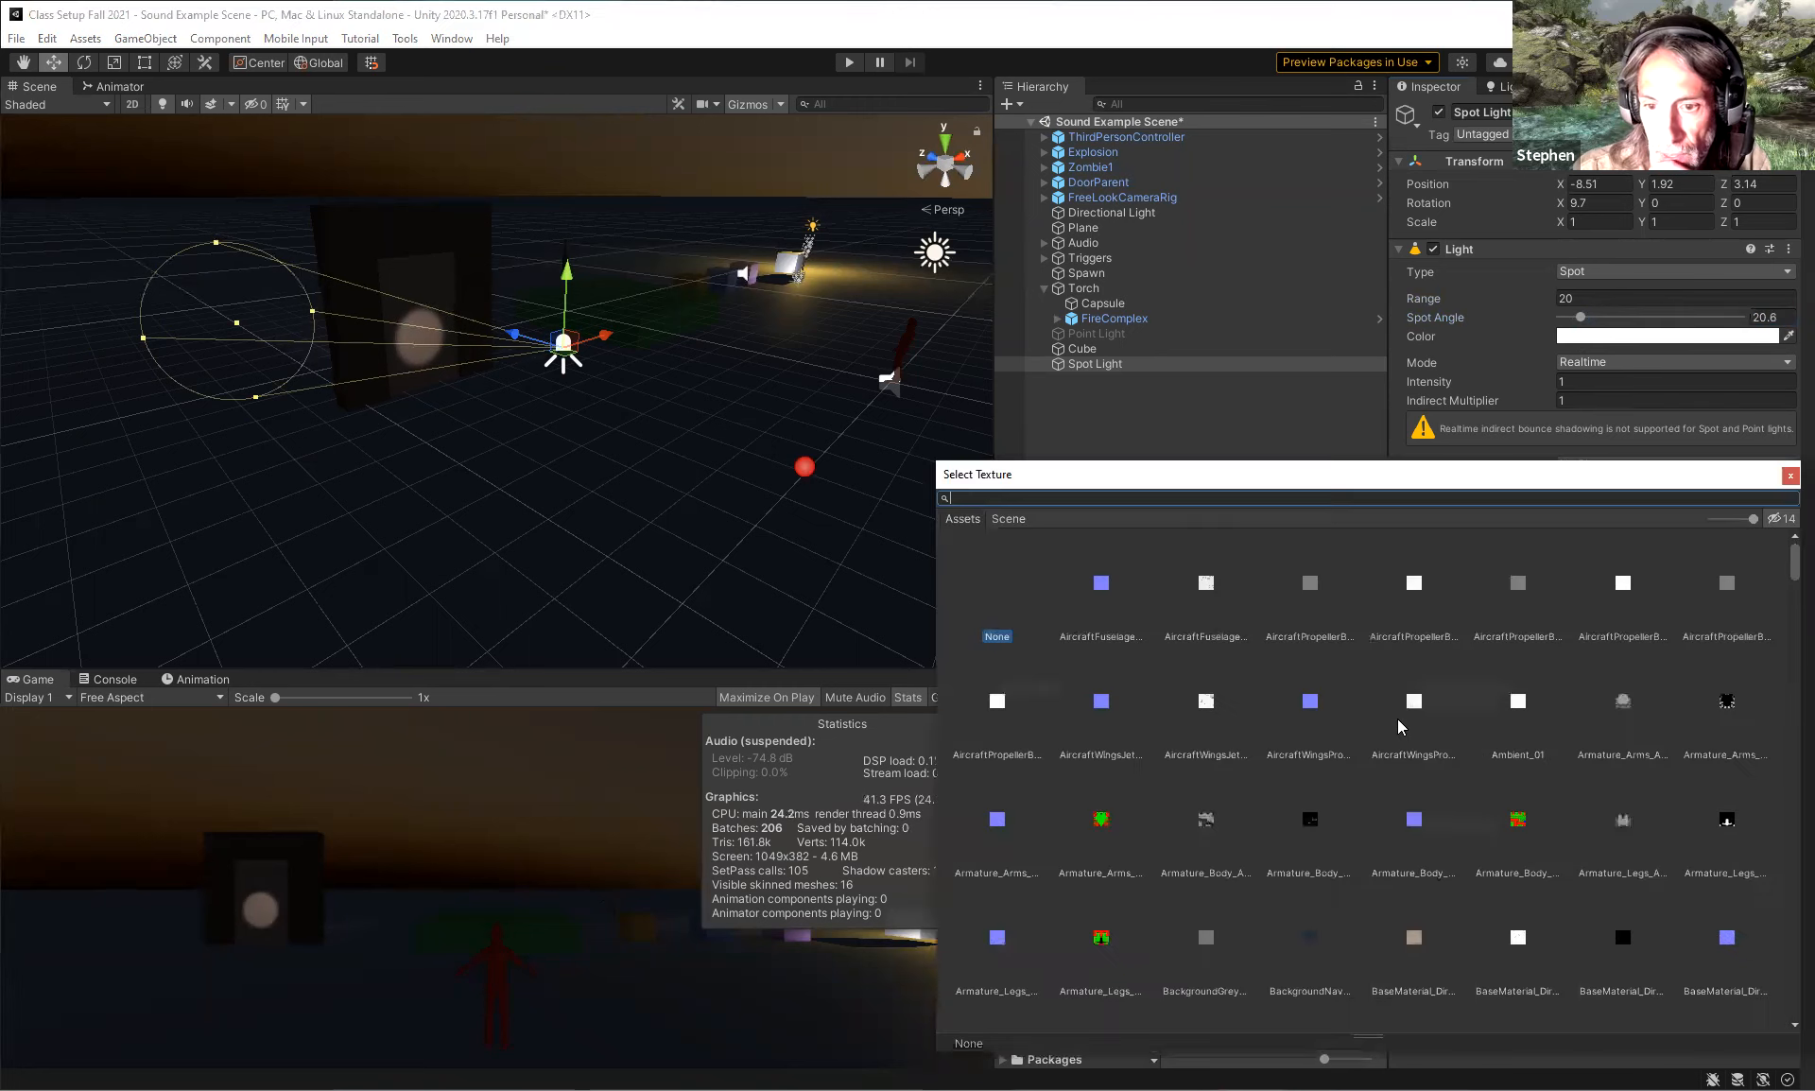
pyautogui.scroll(-3, 1399, 726)
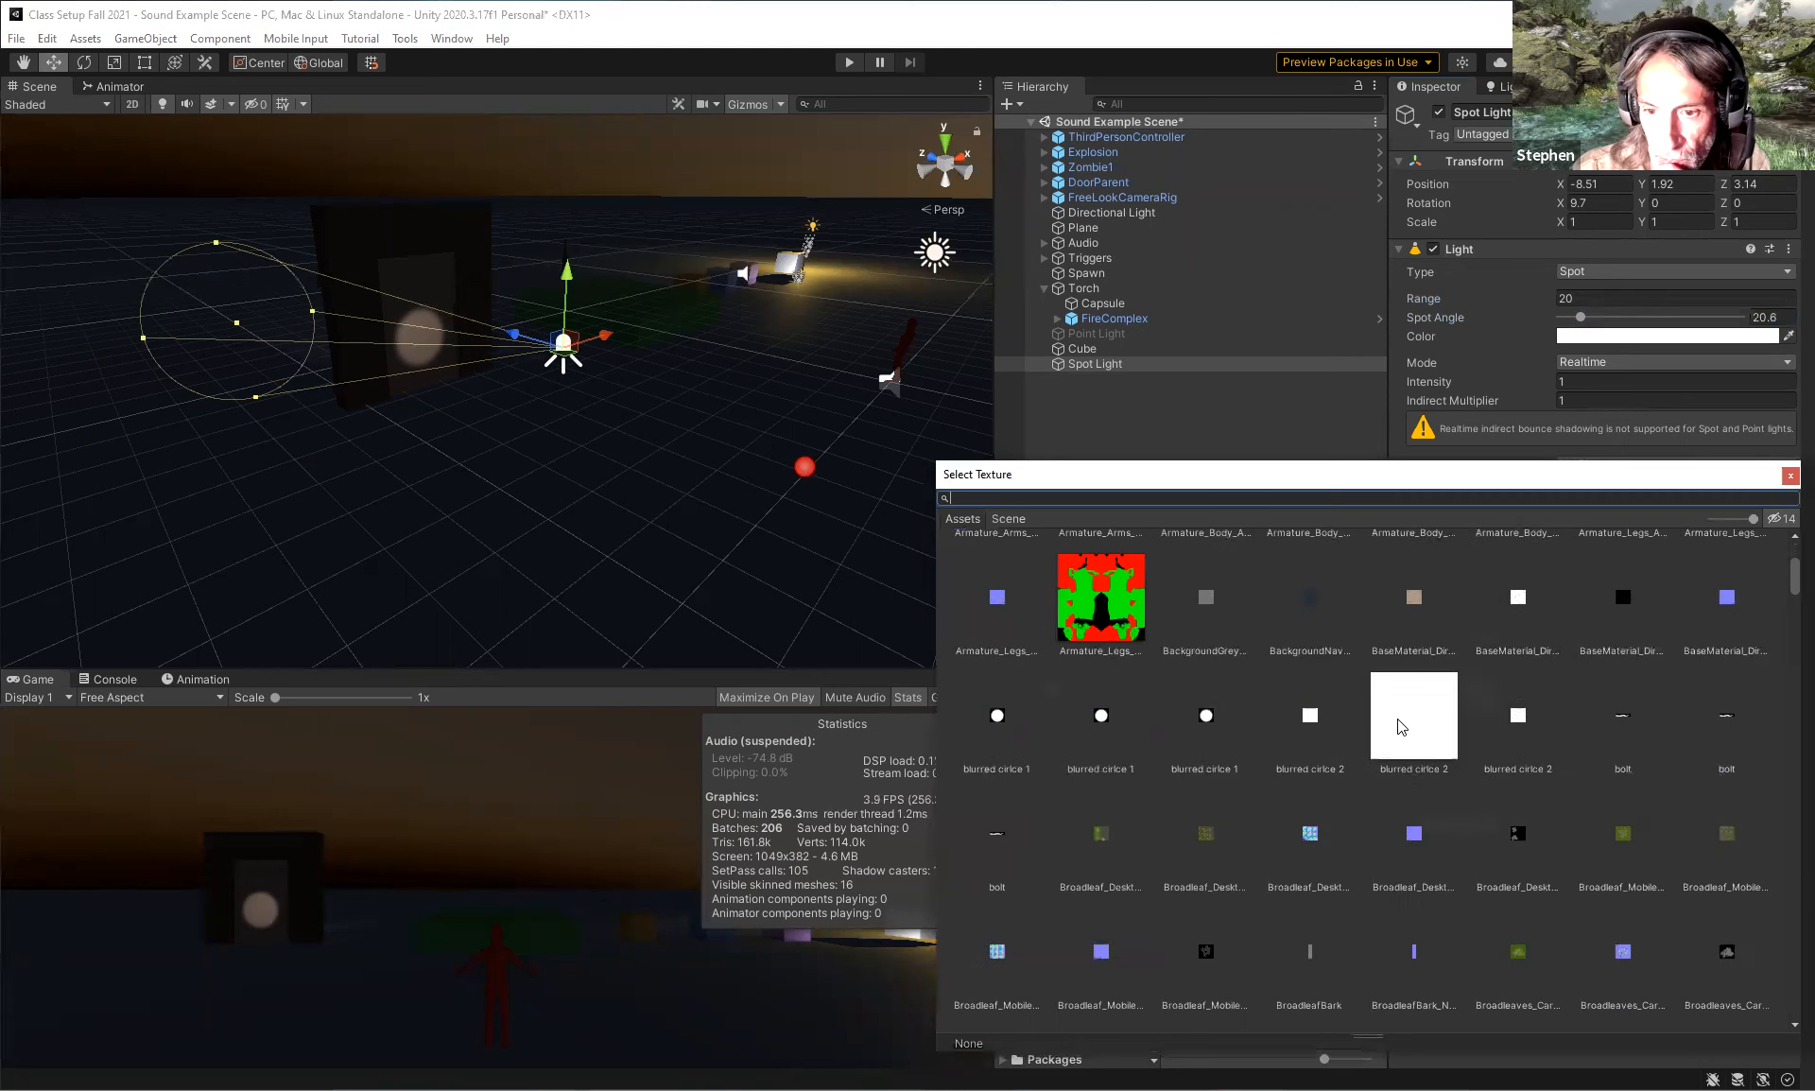
pyautogui.scroll(-6, 1398, 726)
pyautogui.scroll(-5, 1399, 726)
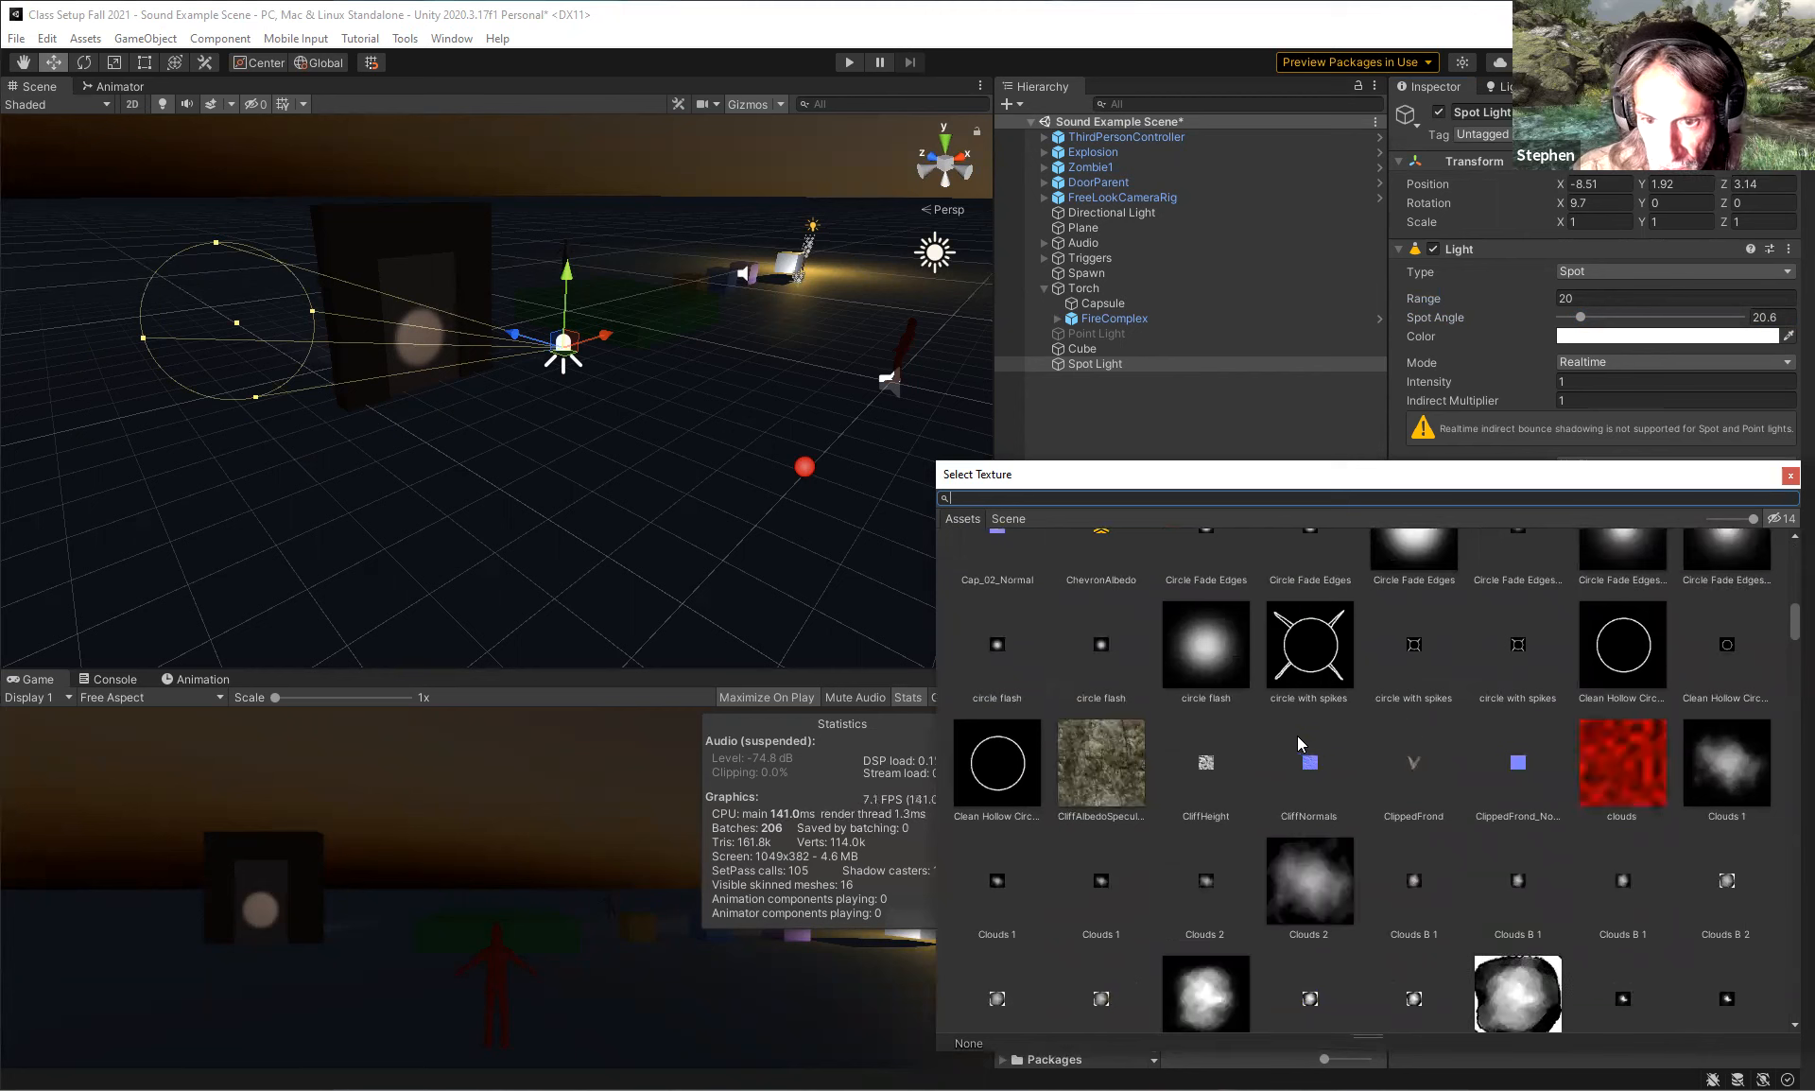
pyautogui.scroll(-10, 1339, 775)
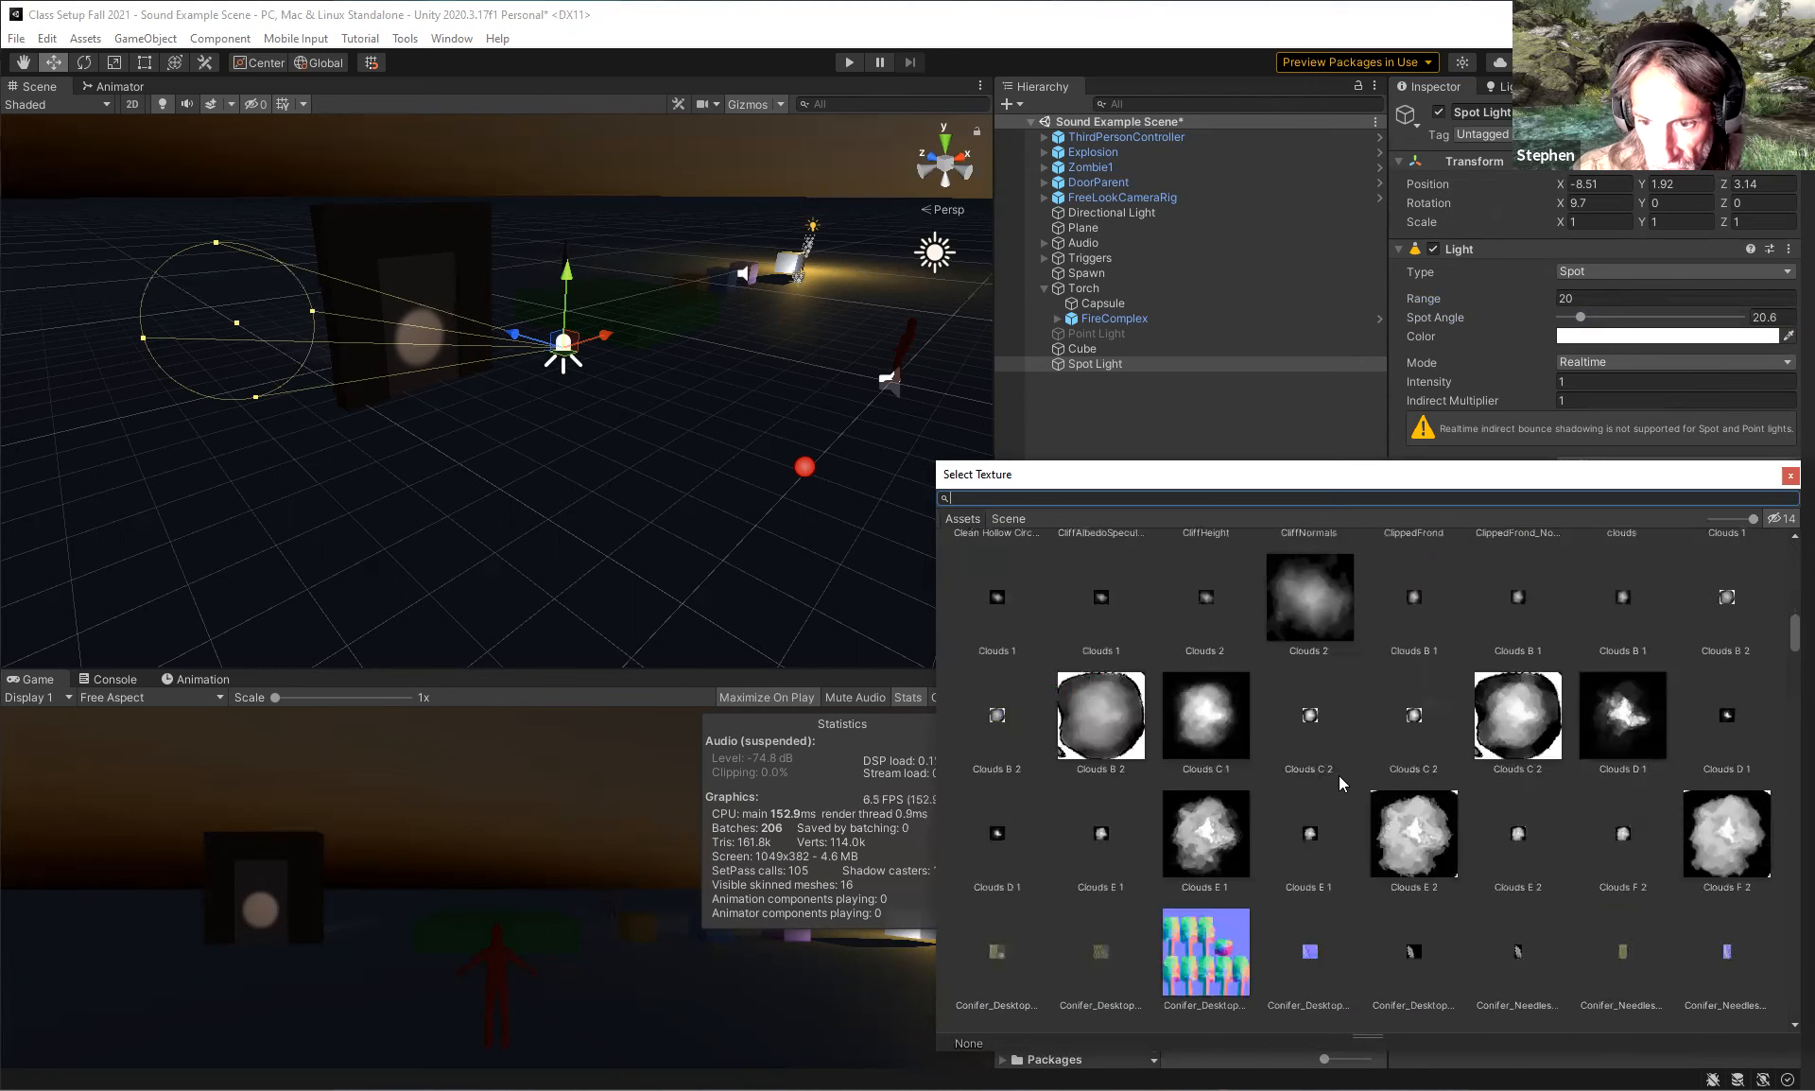
pyautogui.scroll(-10, 1321, 771)
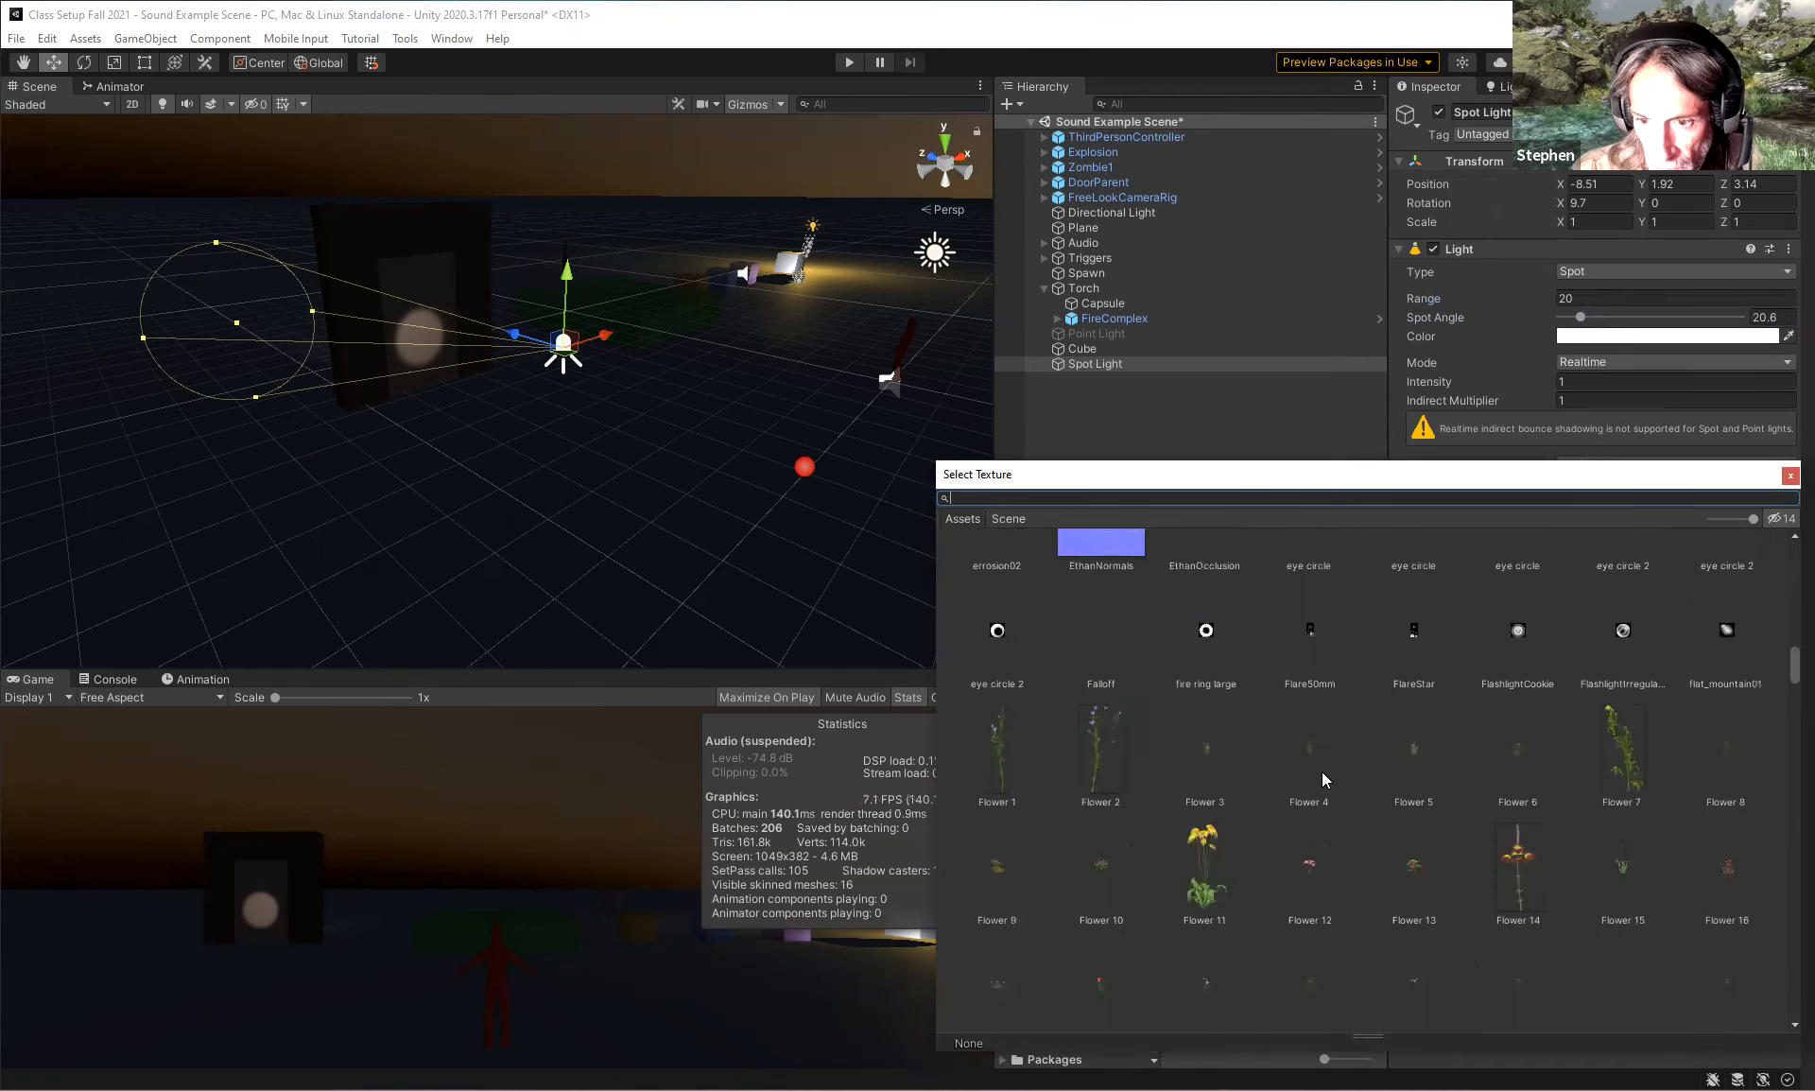
pyautogui.scroll(-10, 1321, 773)
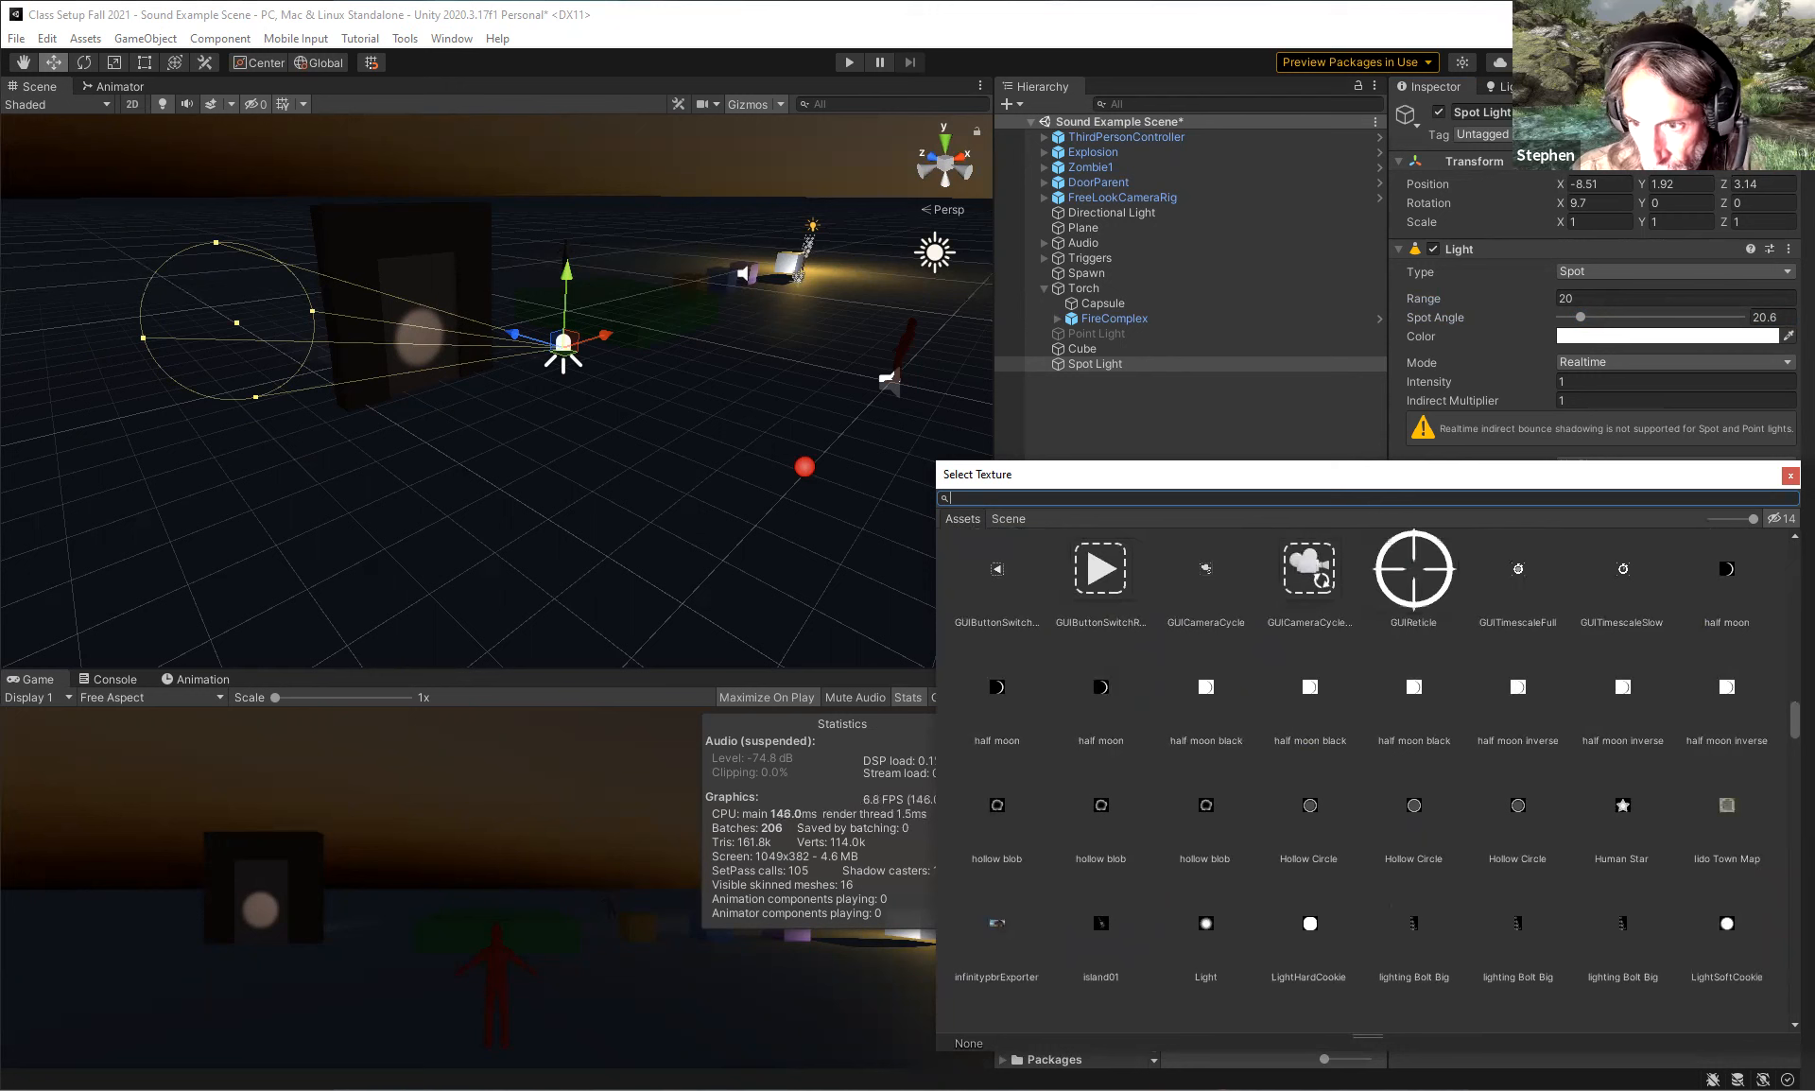
pyautogui.click(1308, 820)
pyautogui.click(1436, 825)
pyautogui.scroll(1, 1420, 604)
pyautogui.click(1427, 581)
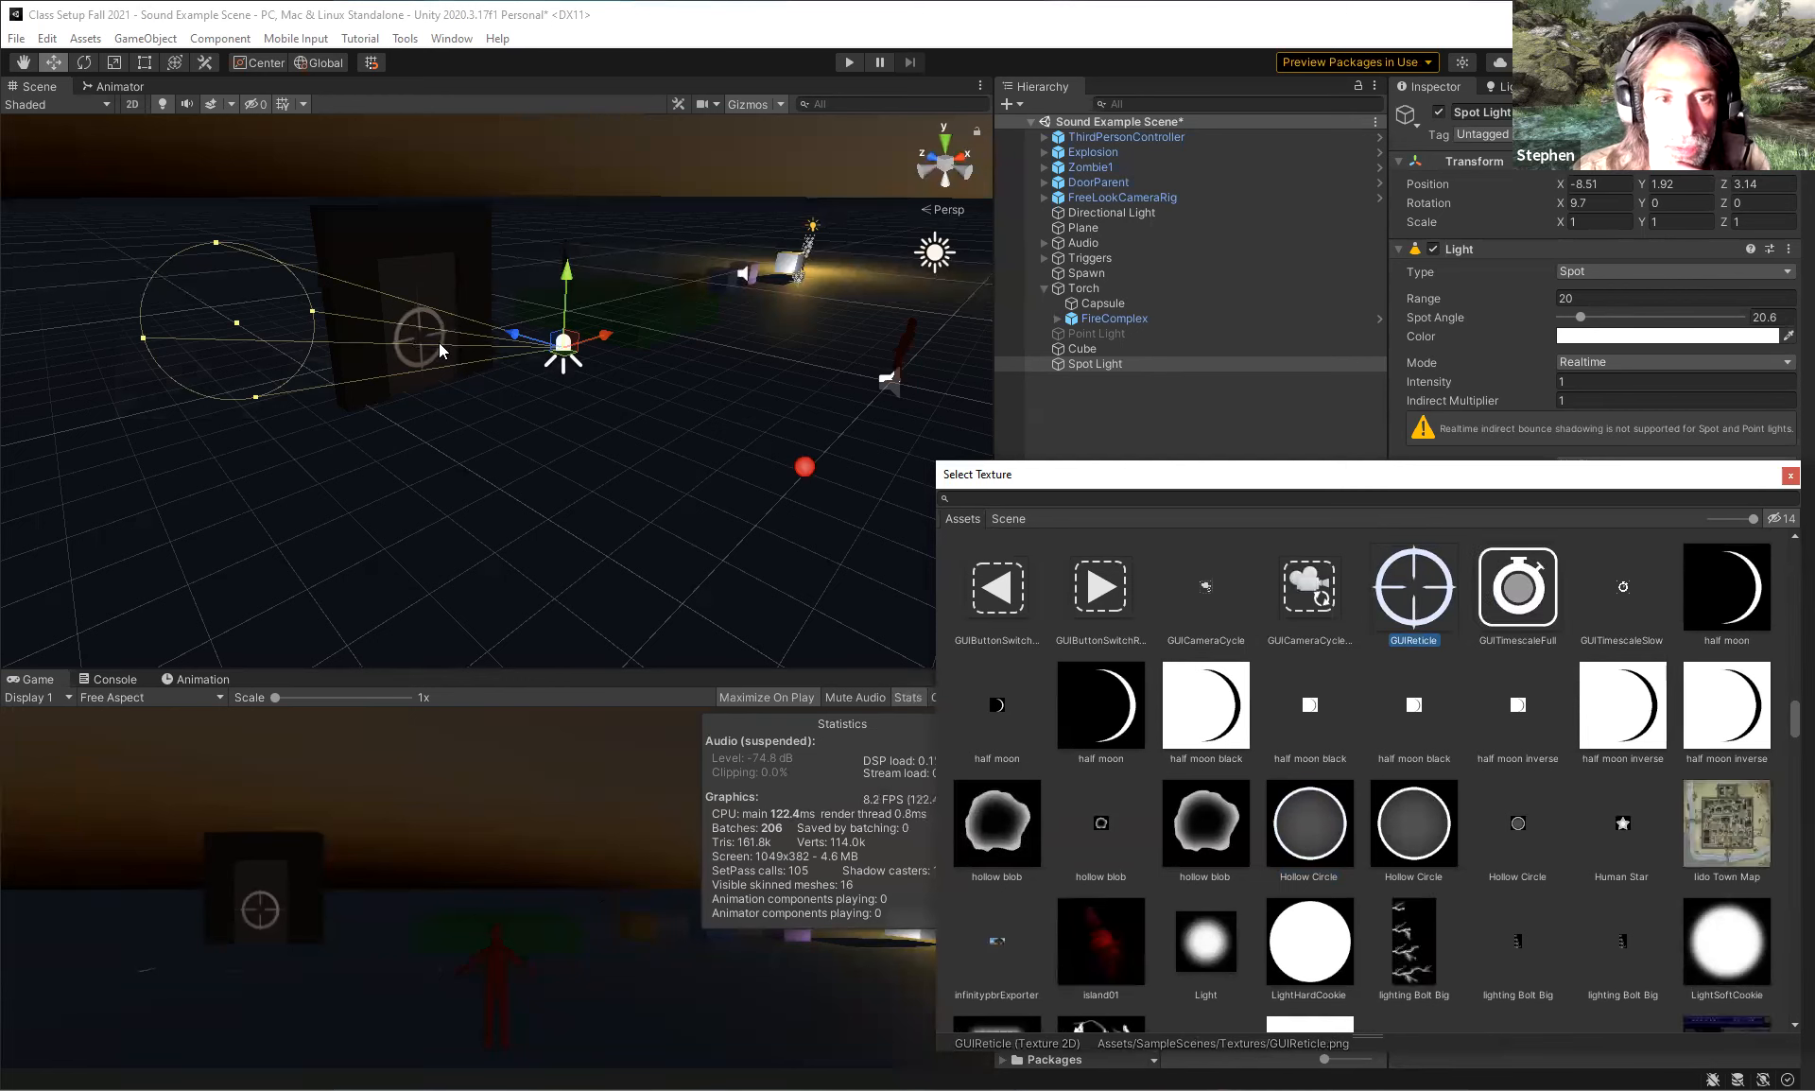
# Try LightSoftCookie as the spot light's cookie, and replace it with LightHardCookie.
pyautogui.scroll(-2, 1389, 884)
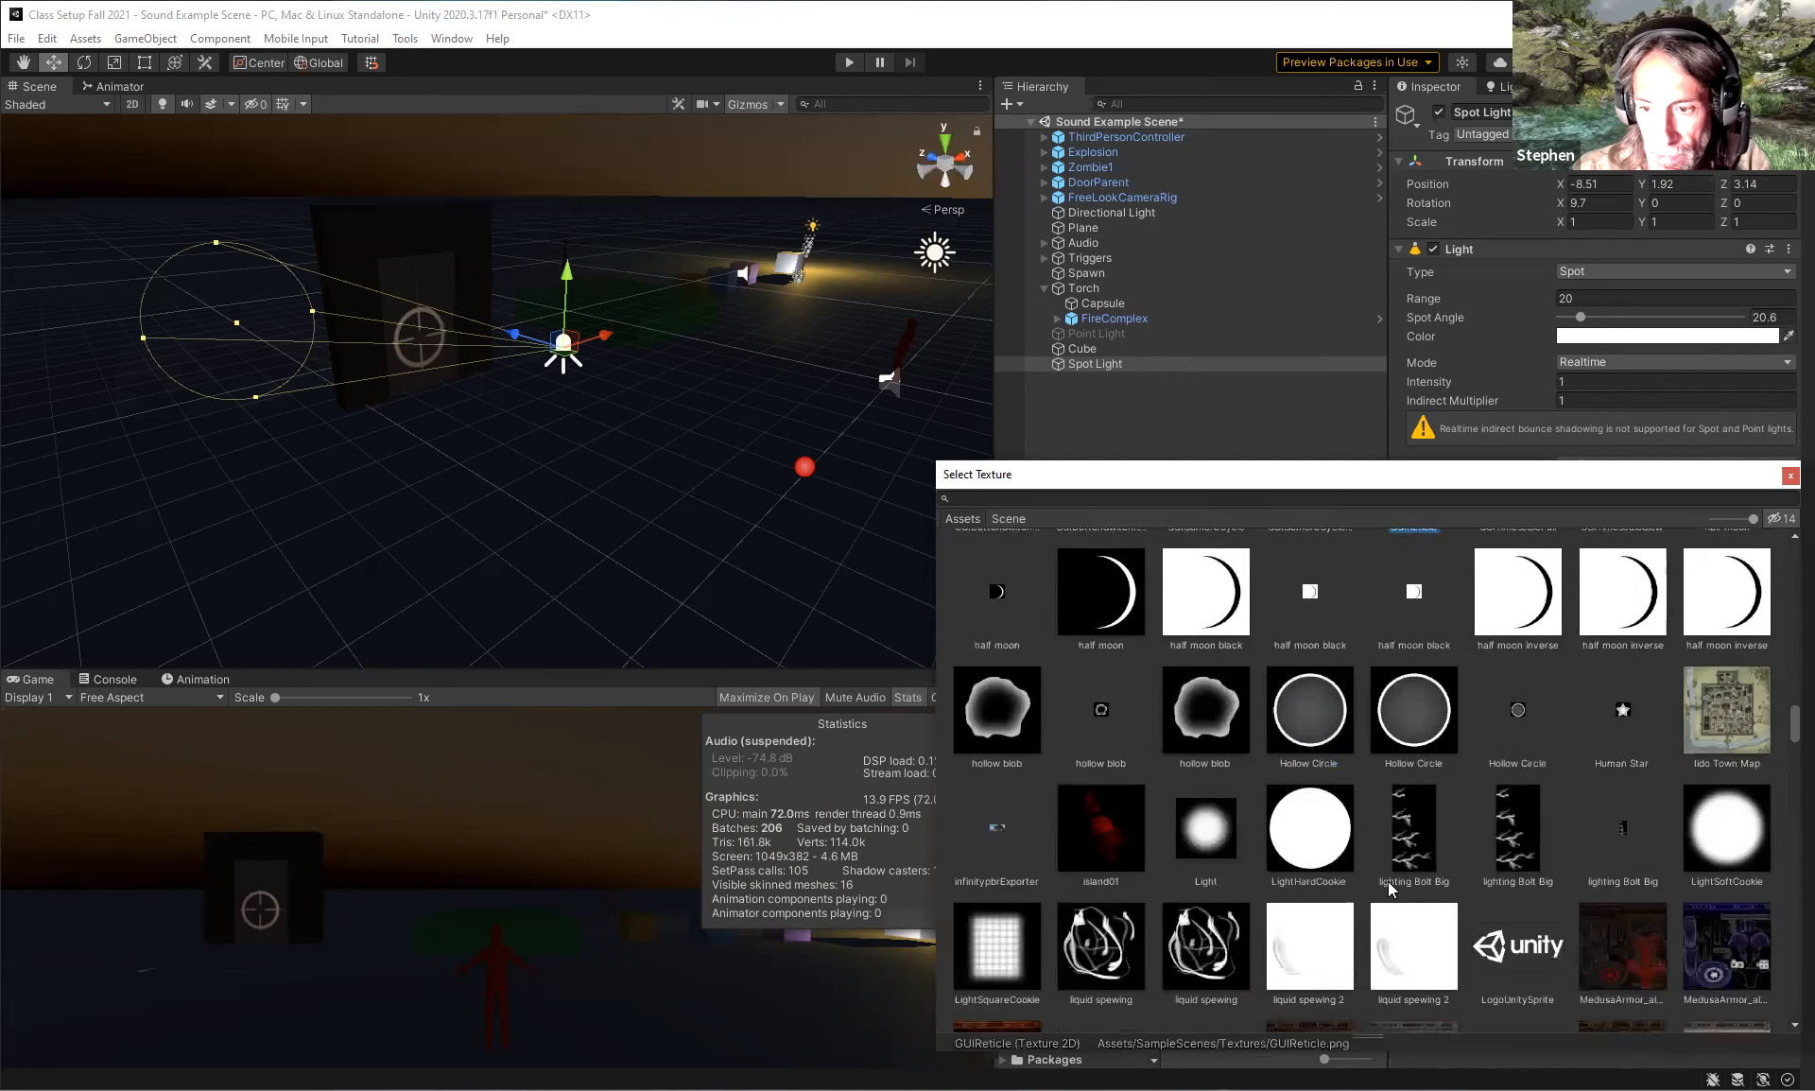
pyautogui.scroll(-1, 1390, 885)
pyautogui.click(1726, 773)
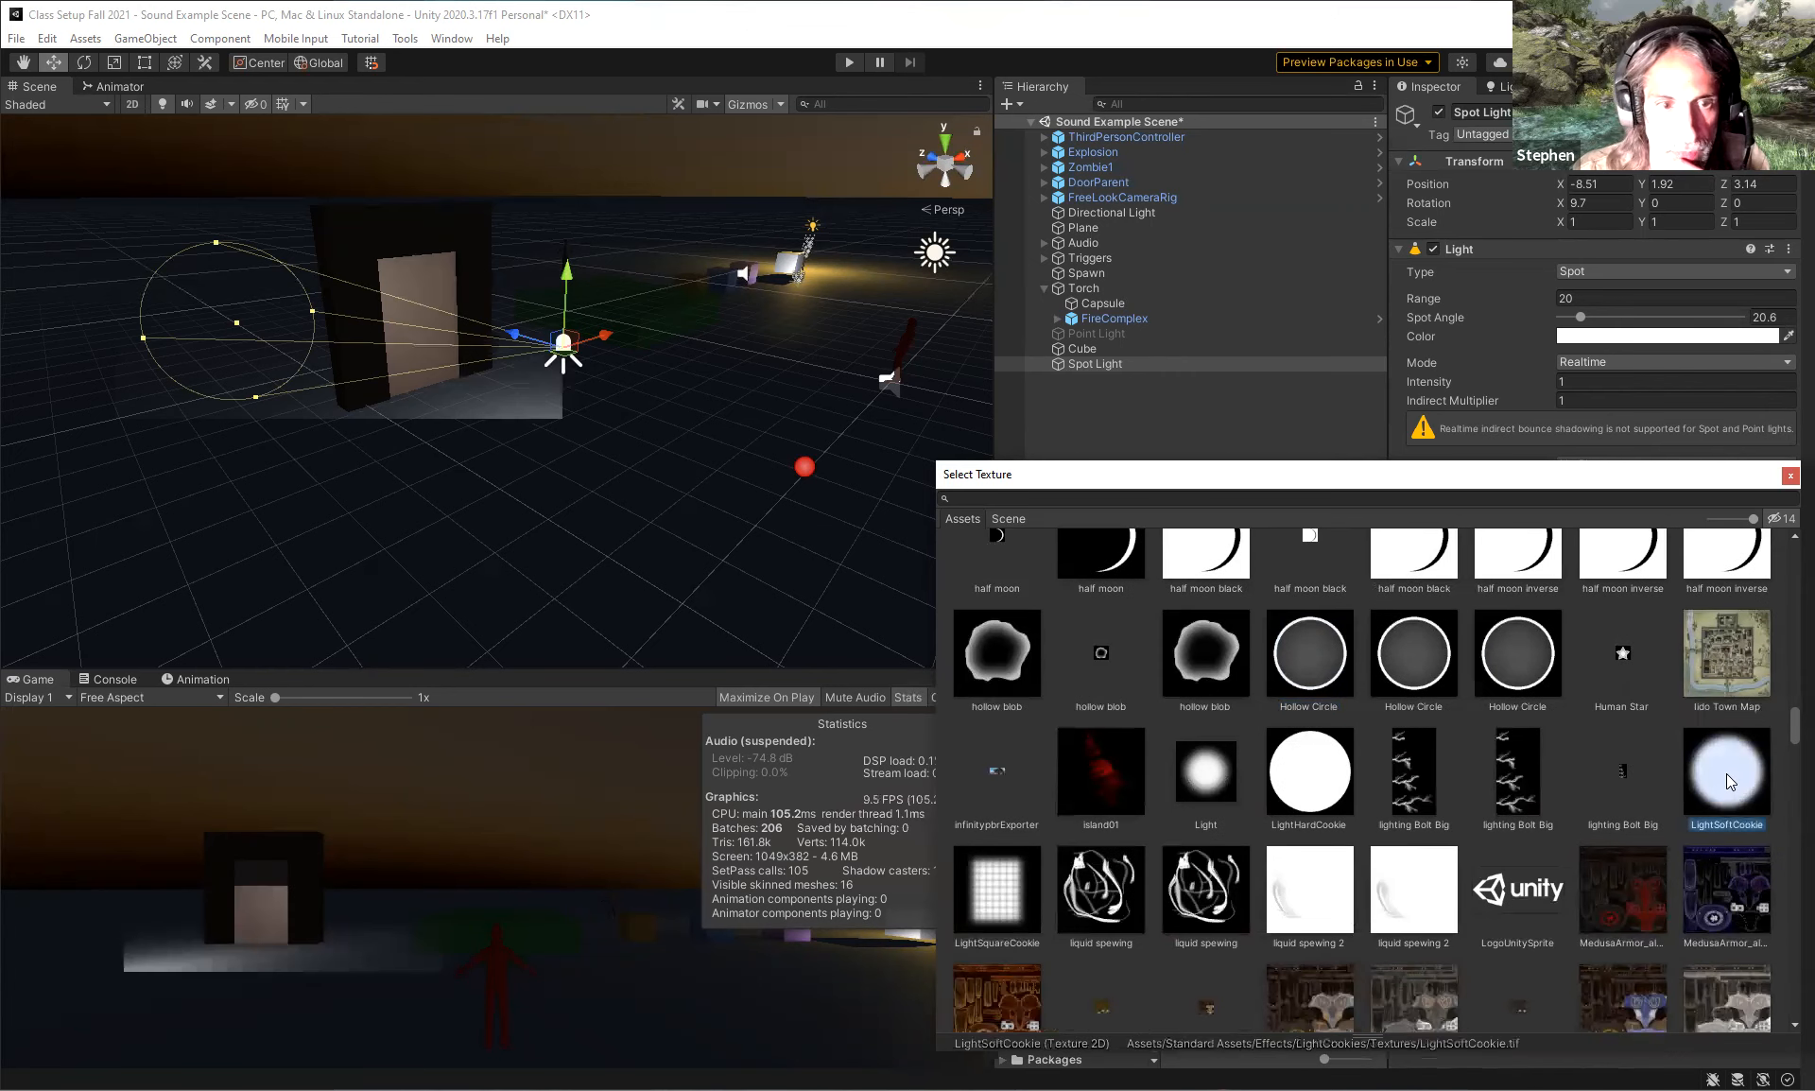
pyautogui.click(1310, 796)
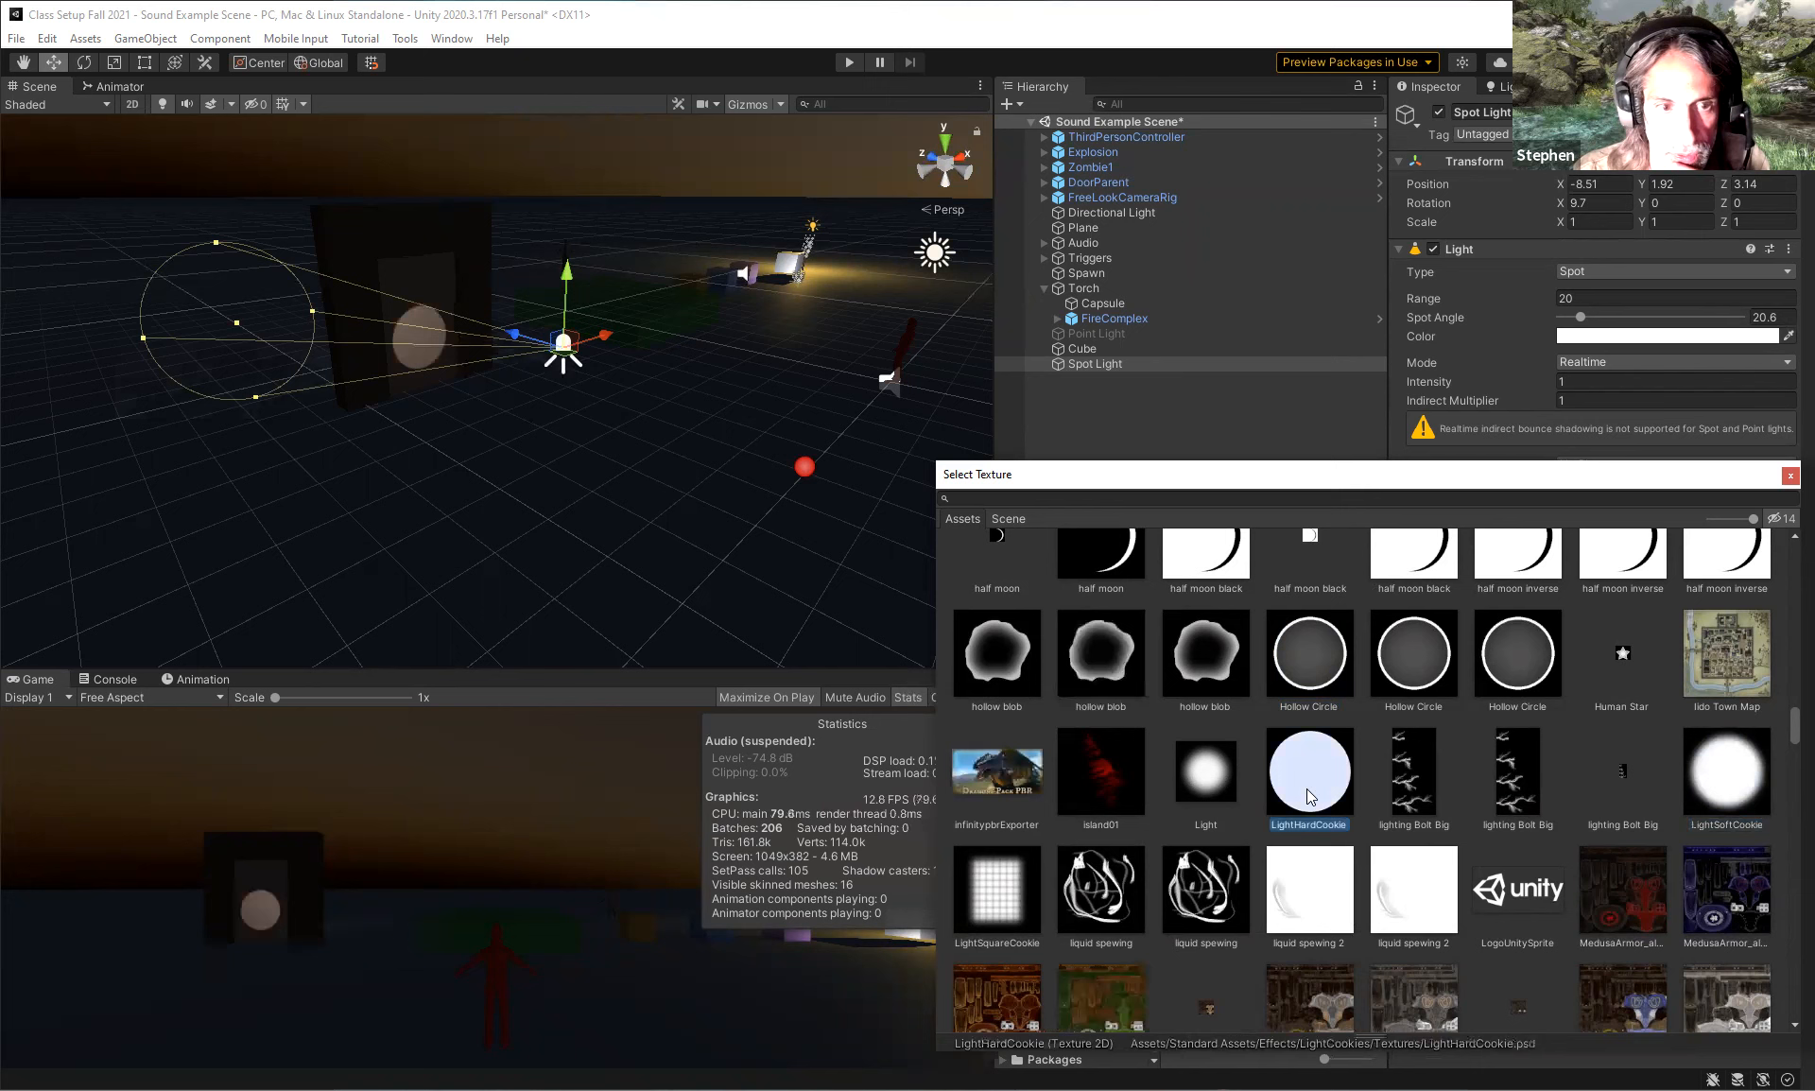
# Try the yinyang 3 texture as the spot light's cookie.
pyautogui.scroll(-4, 1323, 796)
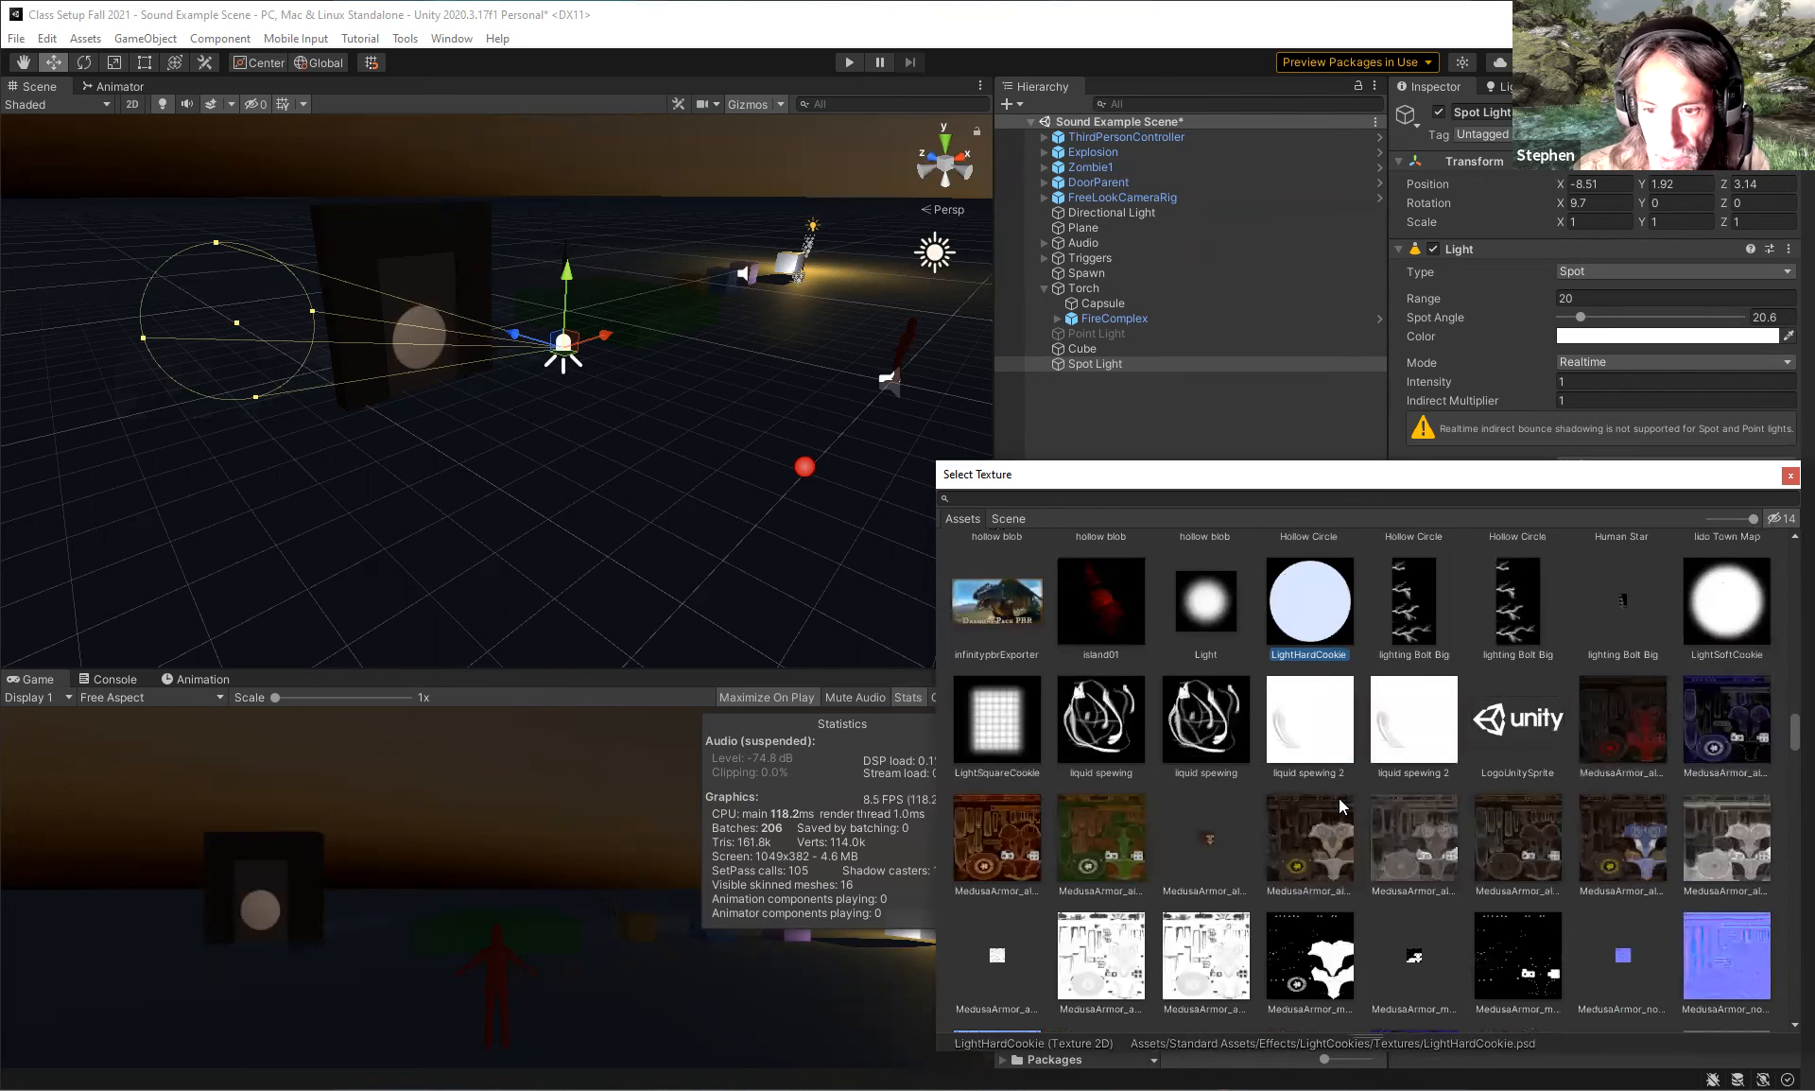
pyautogui.scroll(-6, 1338, 798)
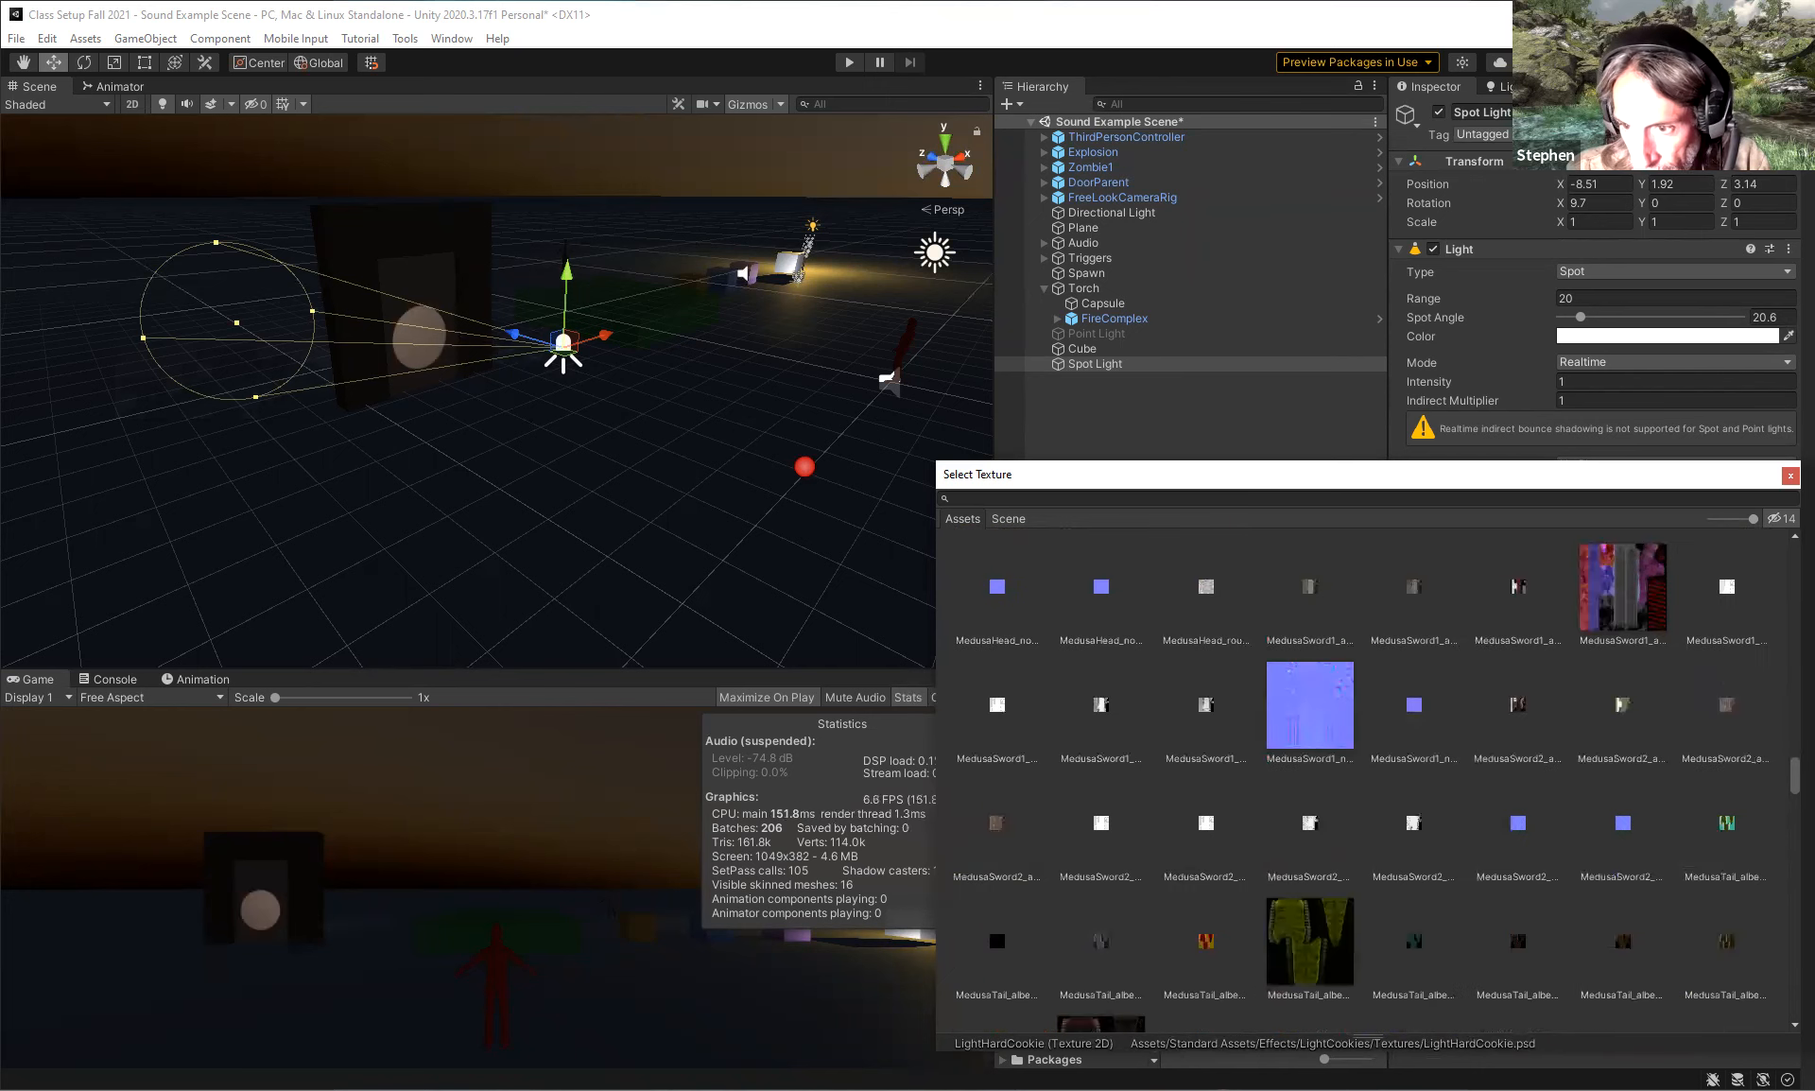
pyautogui.scroll(-10, 1476, 972)
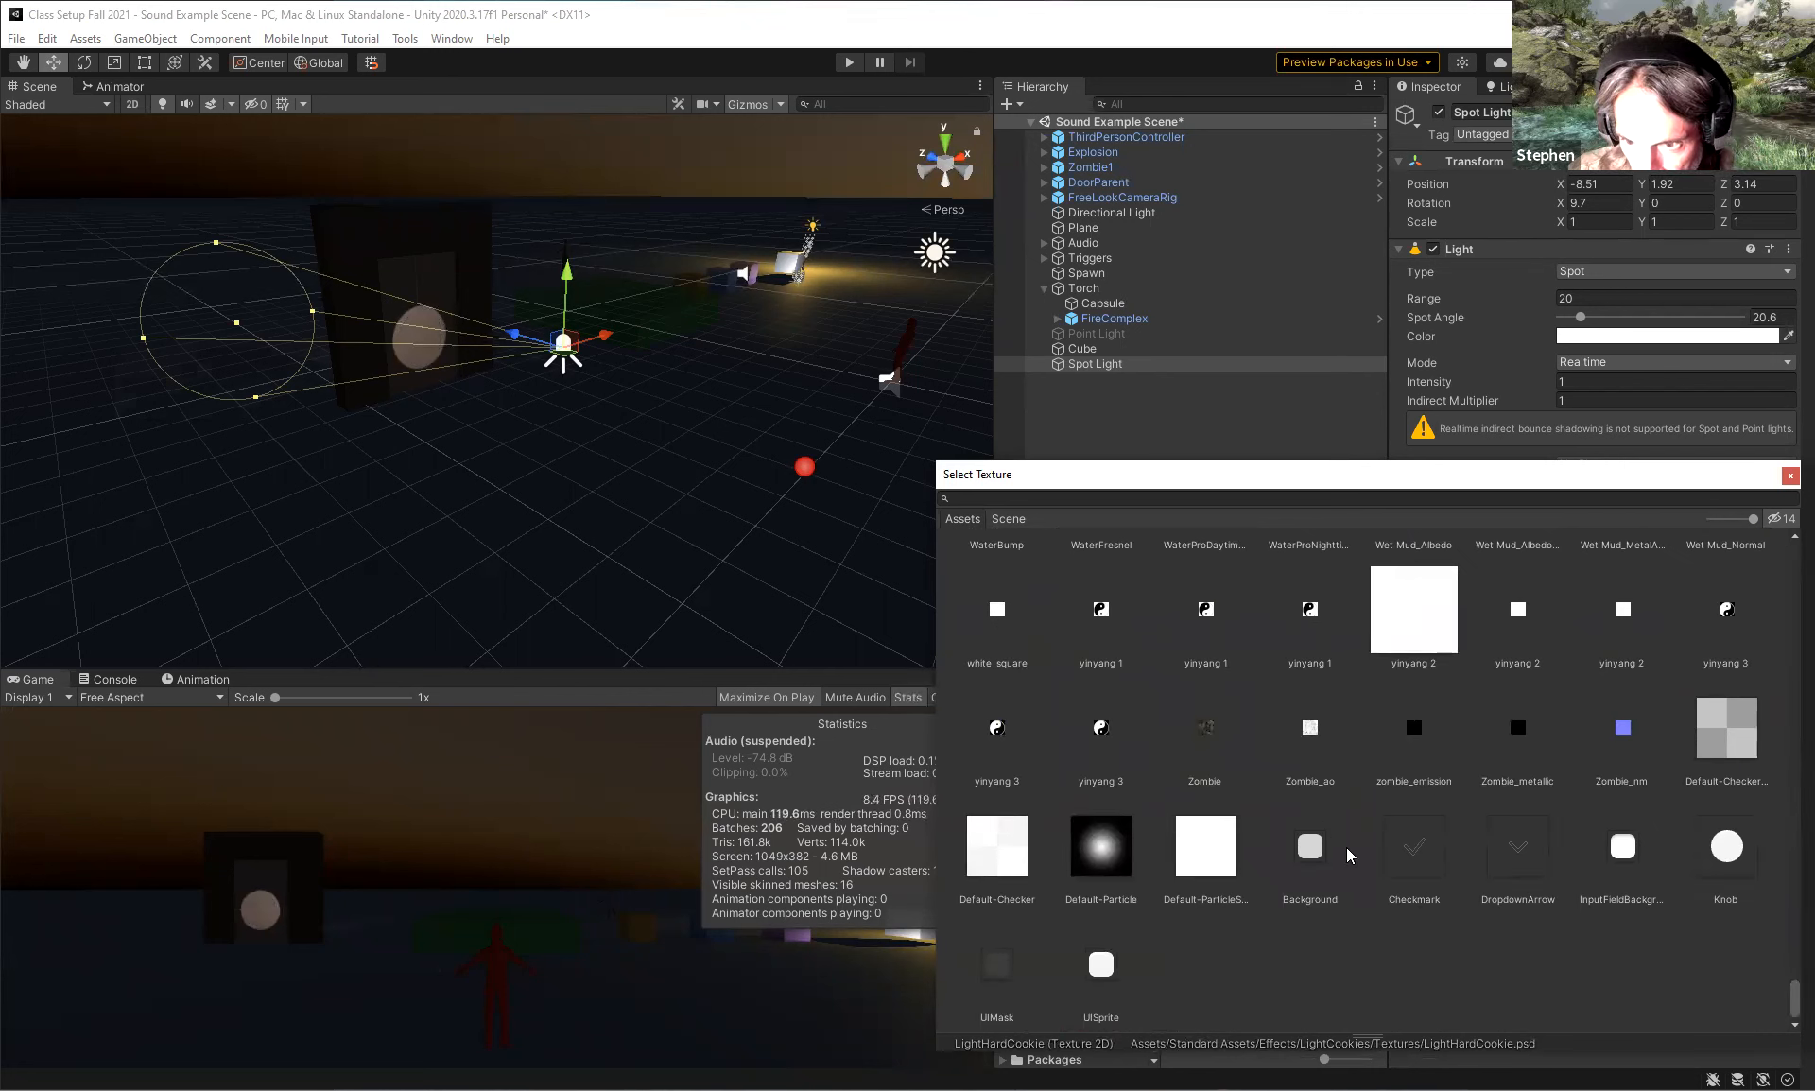
pyautogui.scroll(1, 1346, 847)
pyautogui.click(1725, 671)
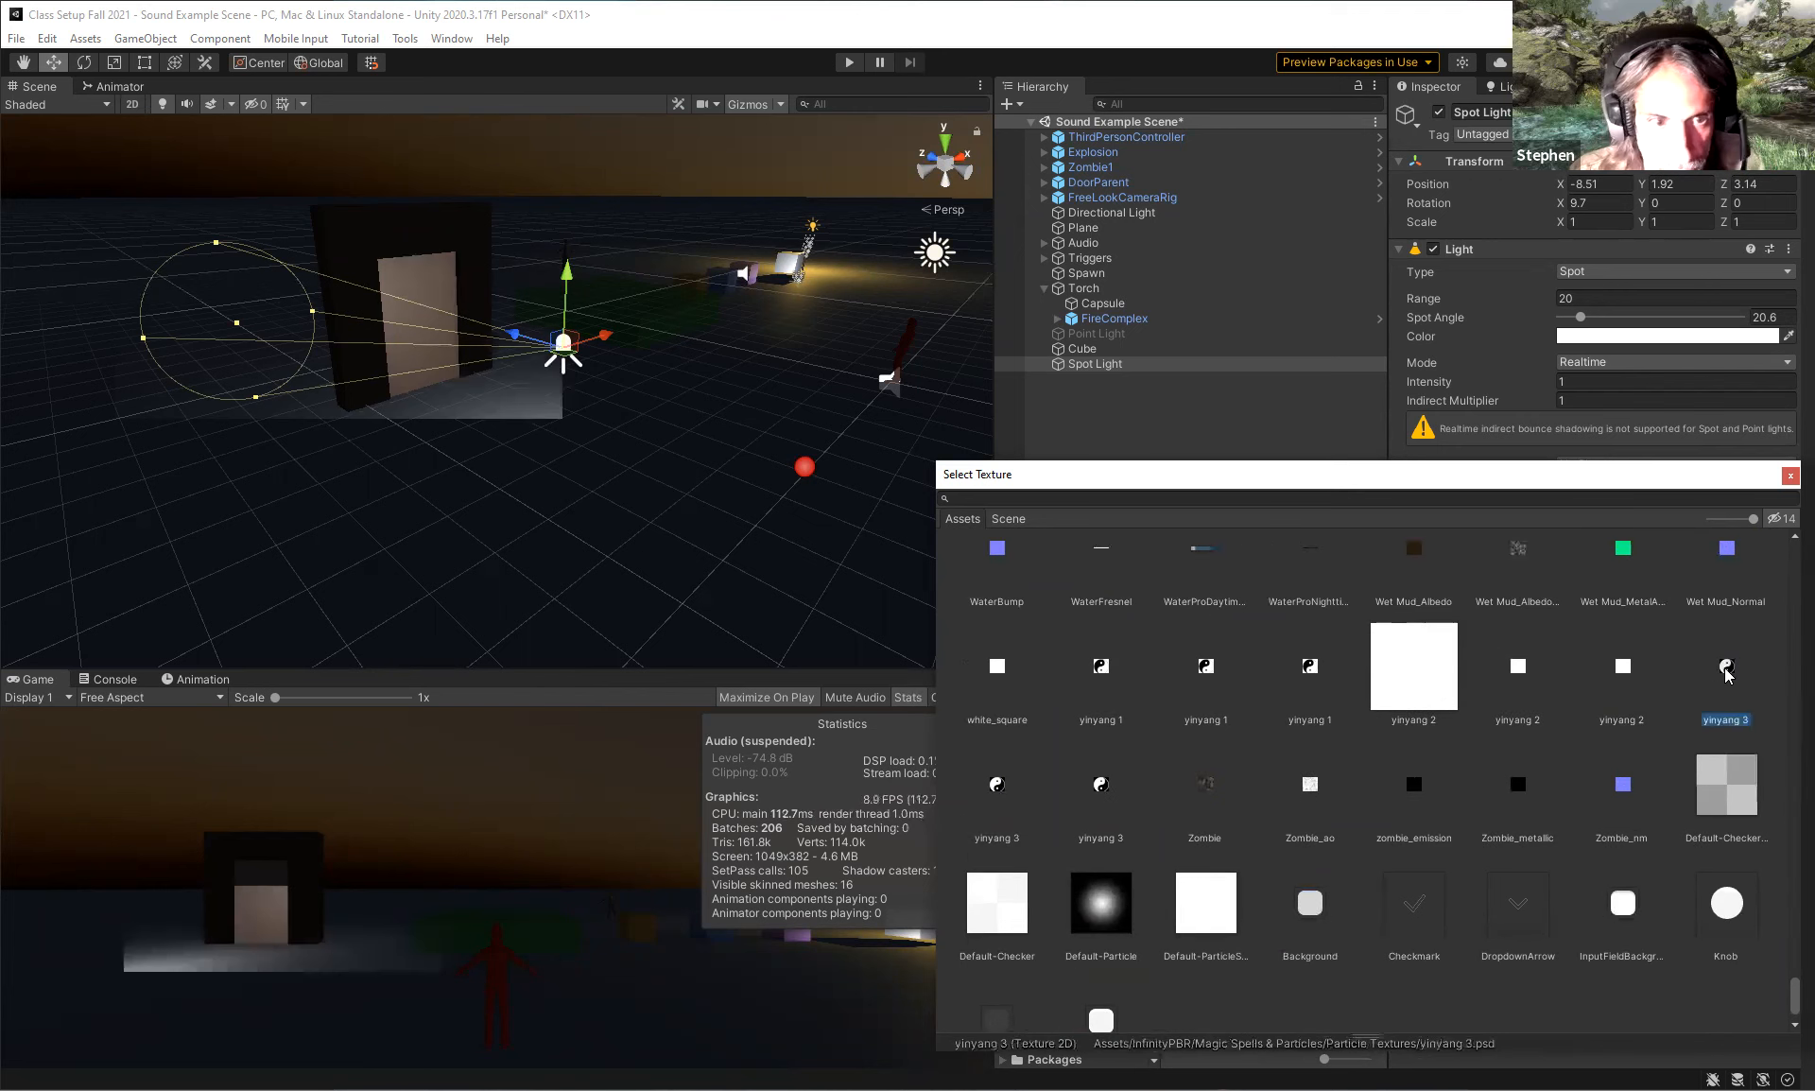
# Try the Star B 1 texture and the spiked circle texture as the spot light's cookie.
pyautogui.scroll(1, 1392, 804)
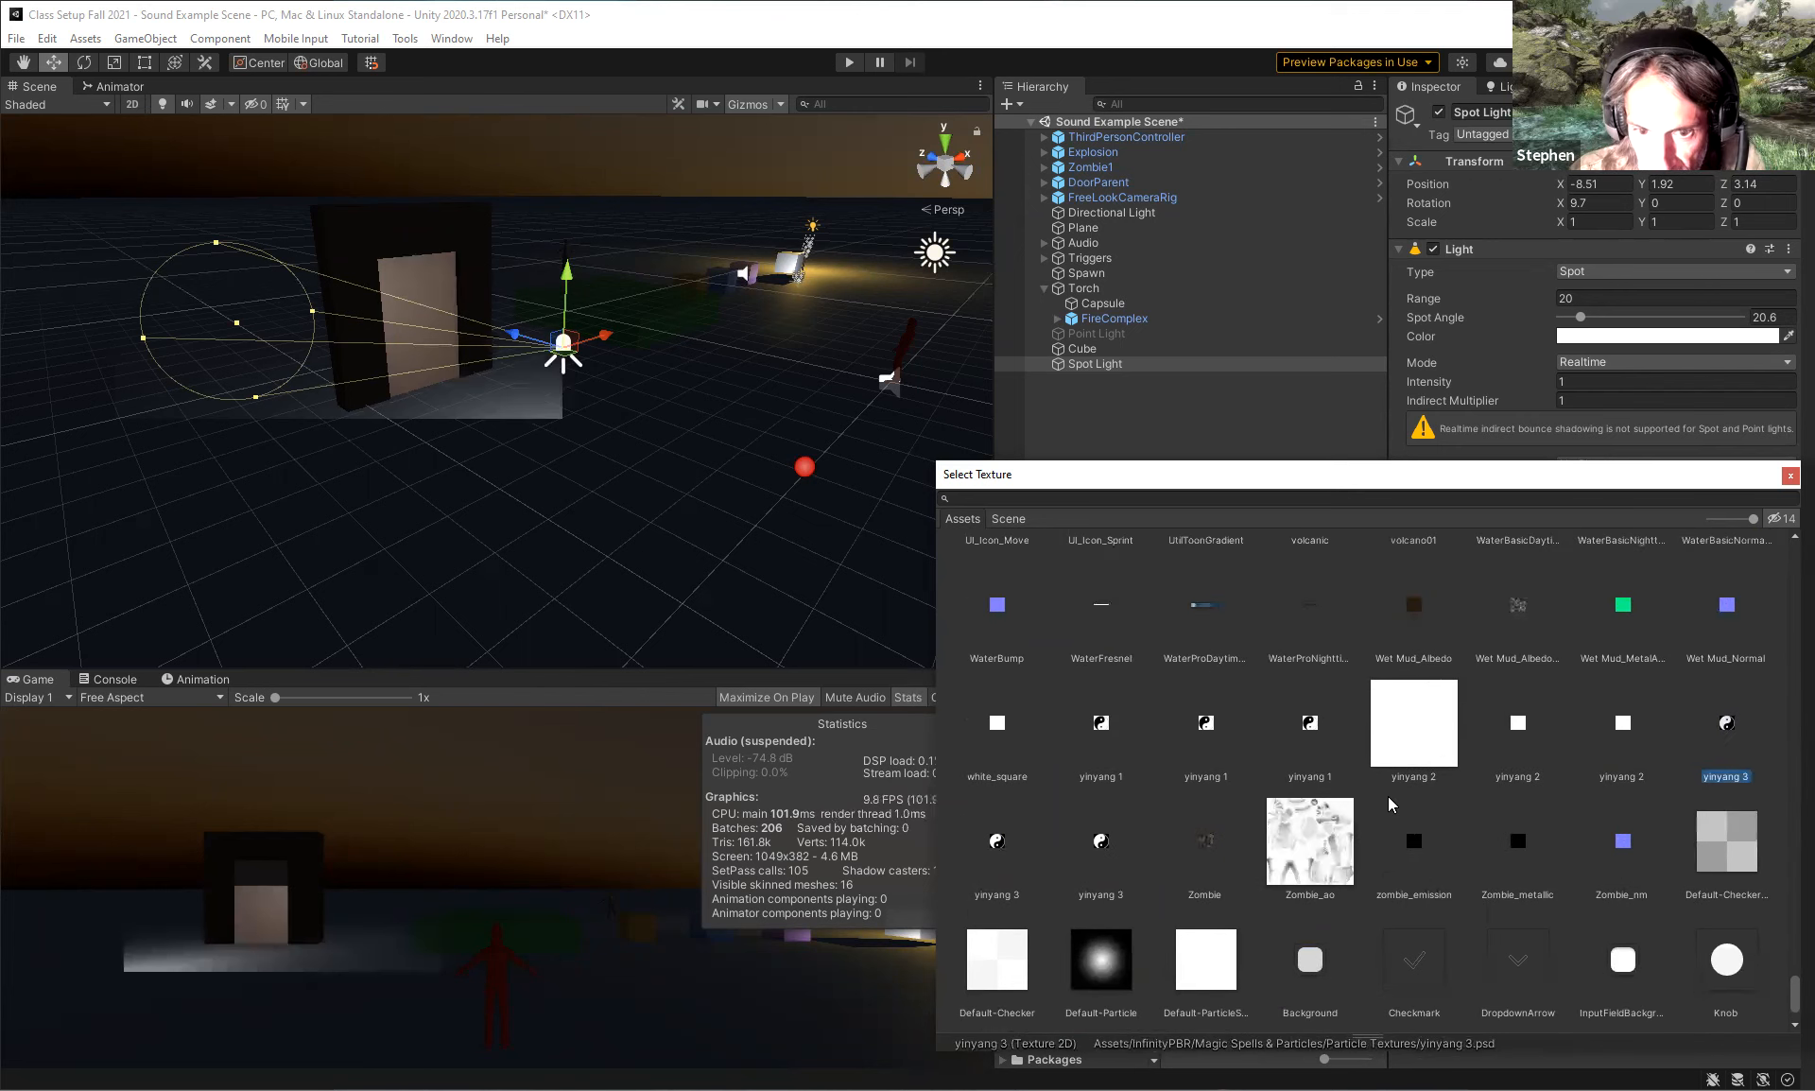
pyautogui.scroll(5, 1389, 803)
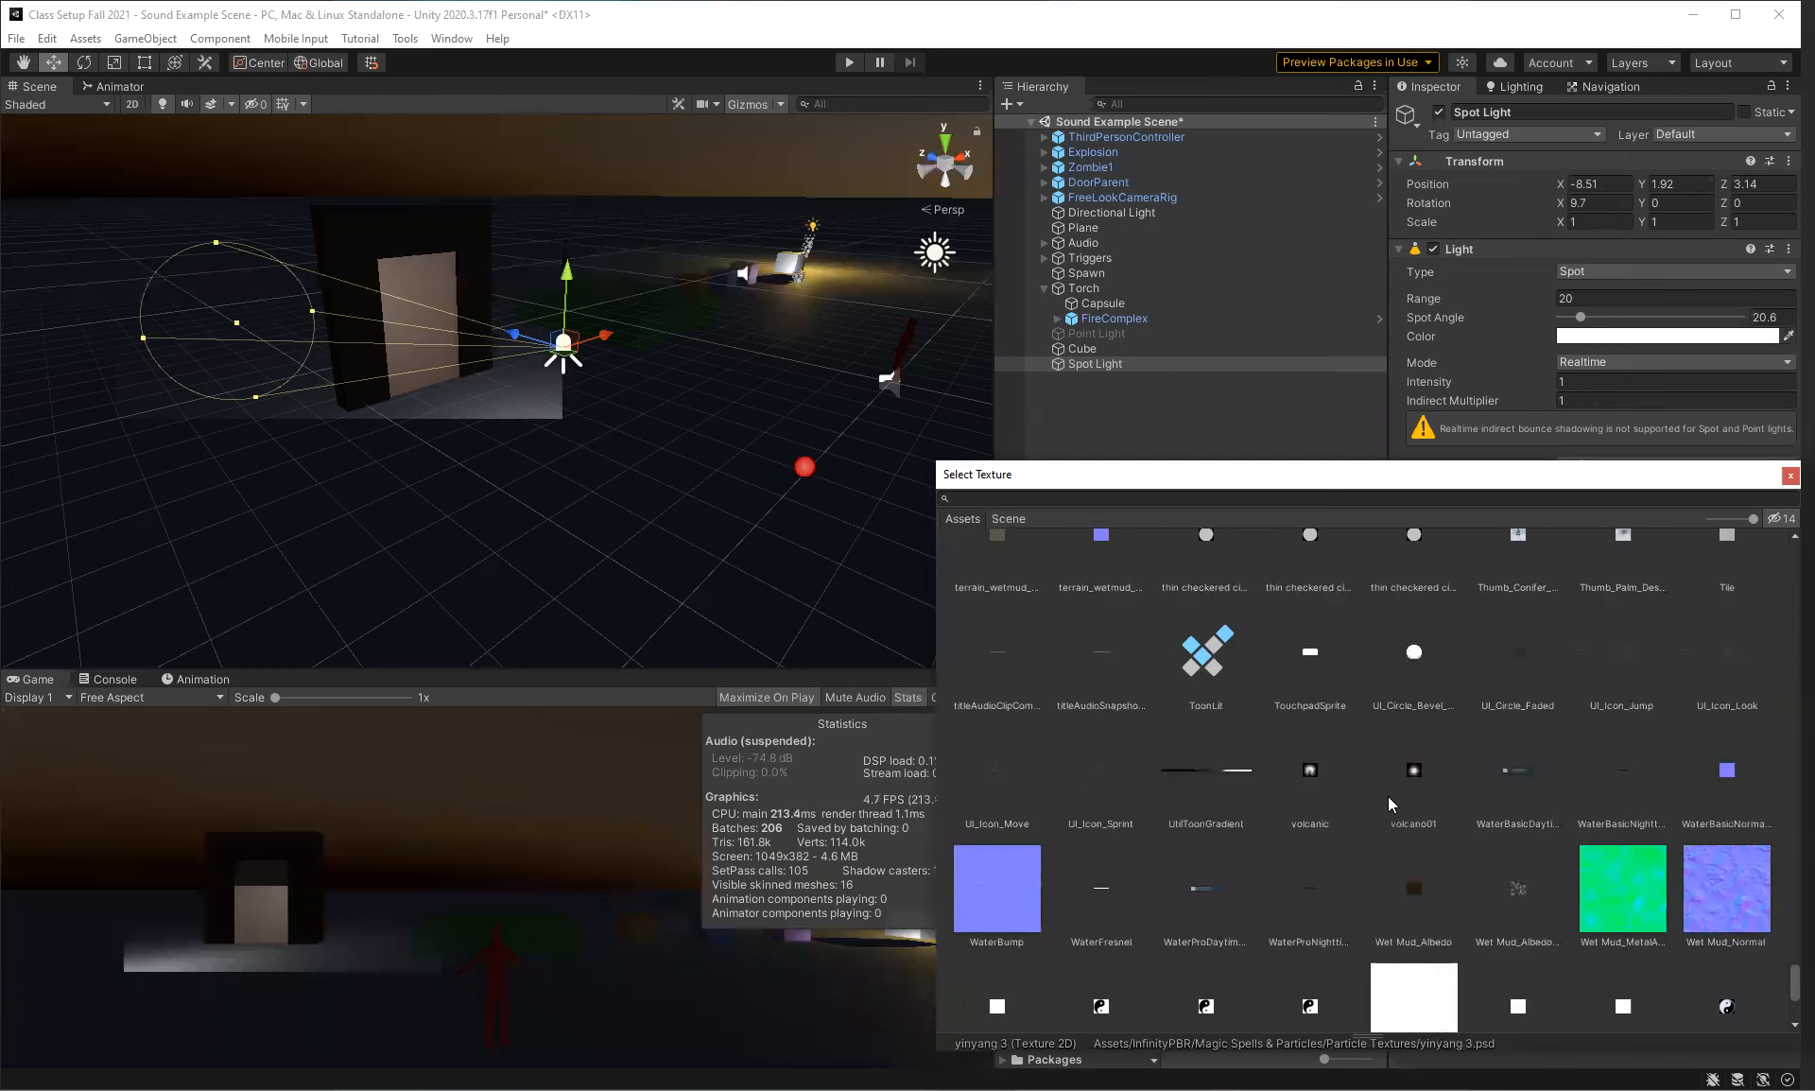
pyautogui.scroll(5, 1388, 798)
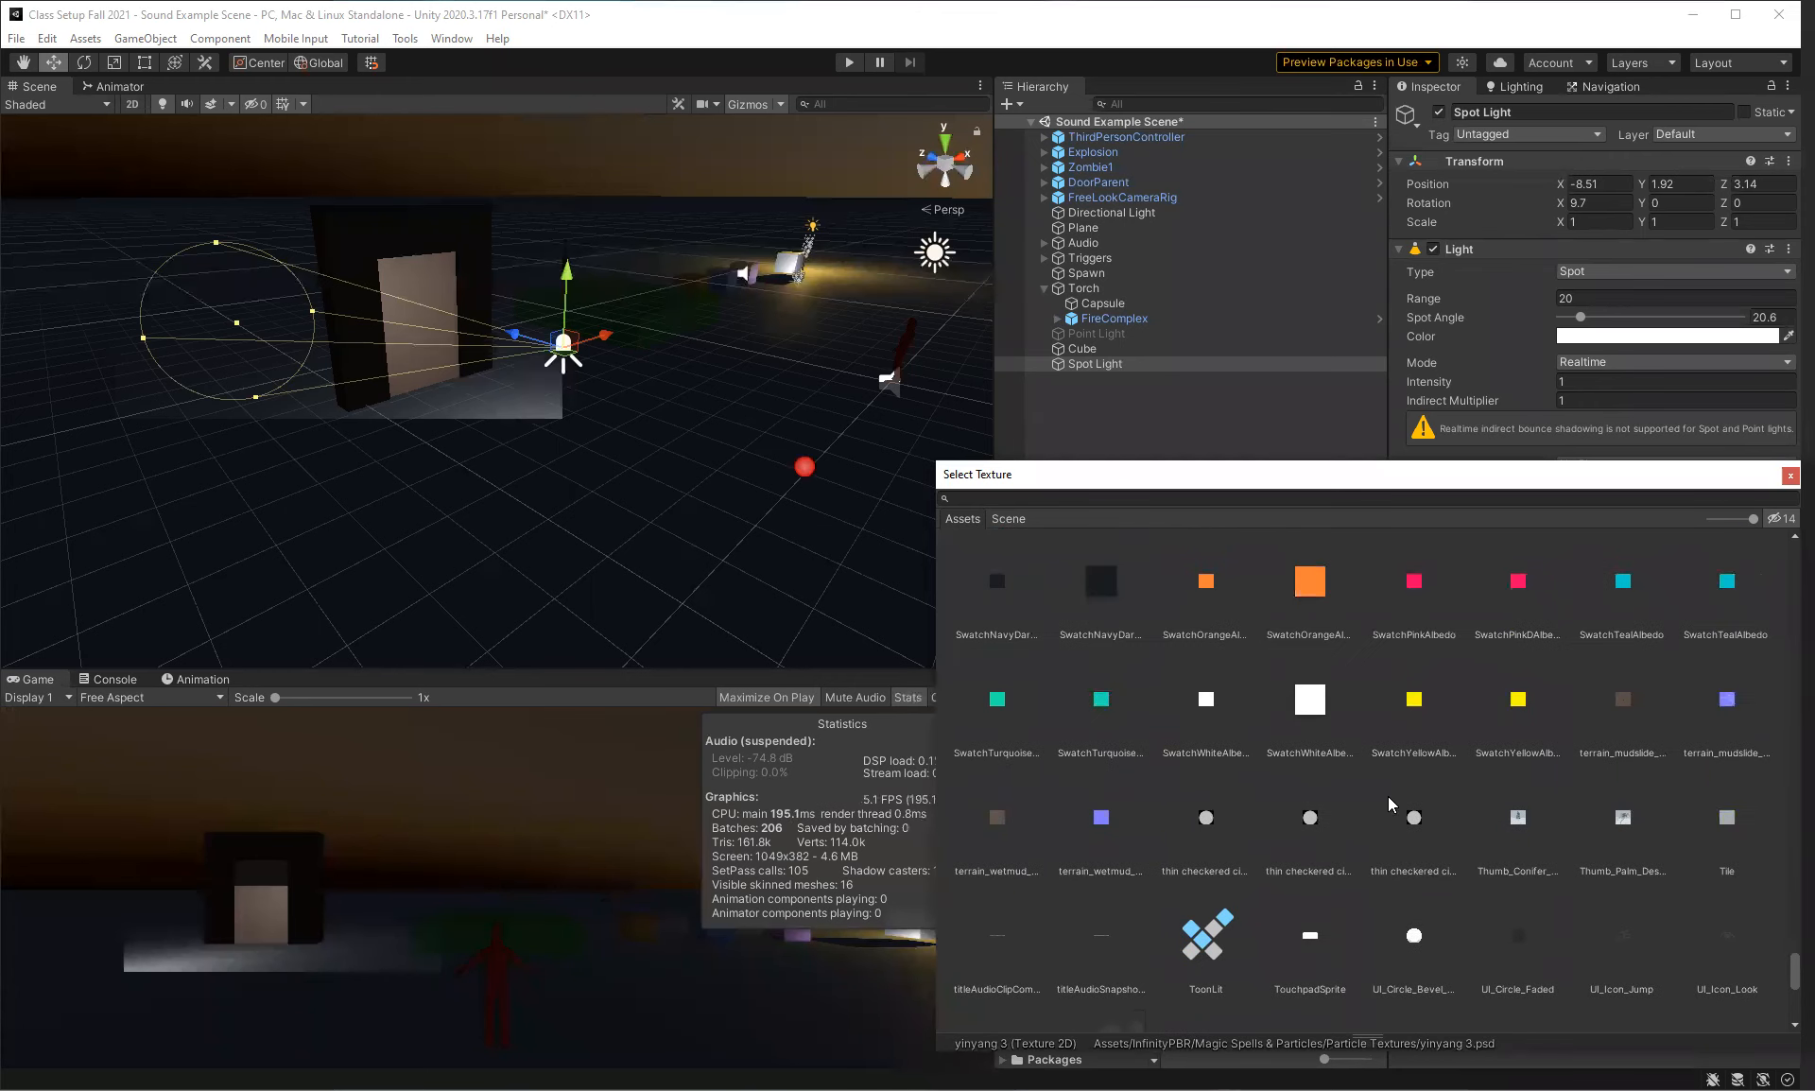
pyautogui.scroll(8, 1388, 797)
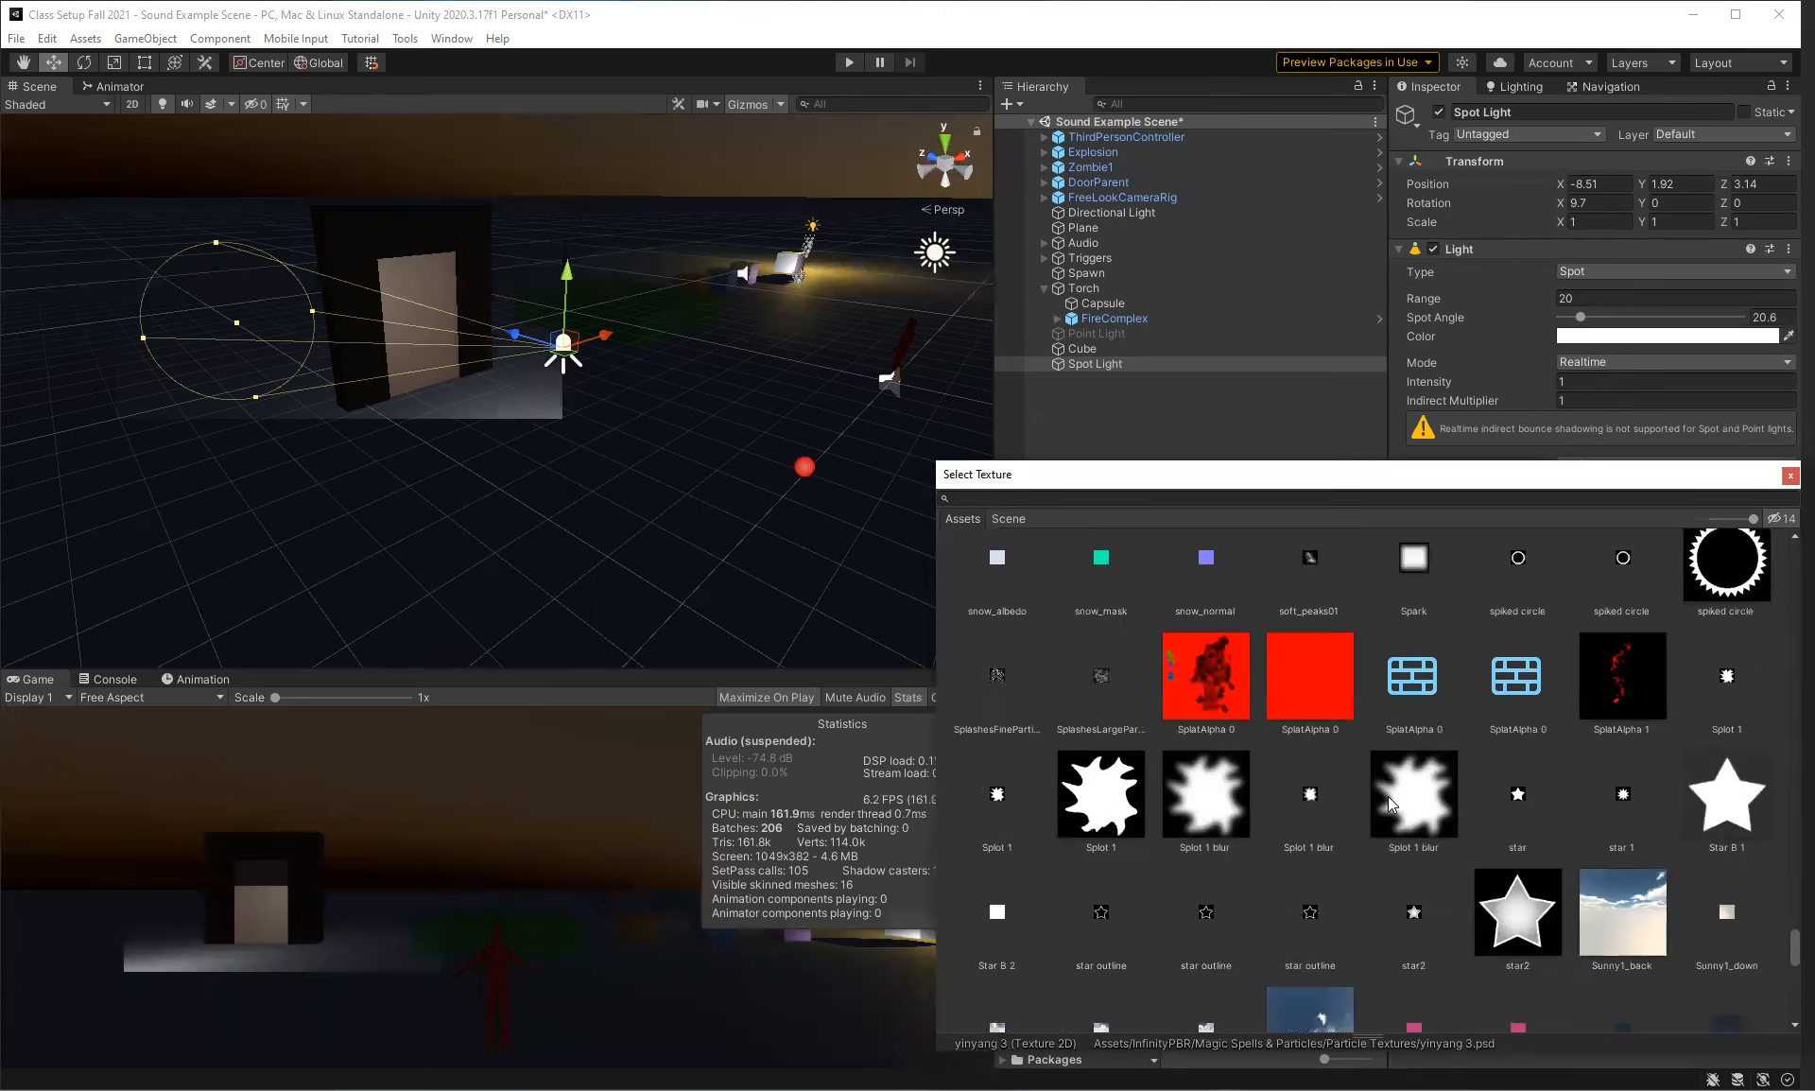
pyautogui.click(1738, 803)
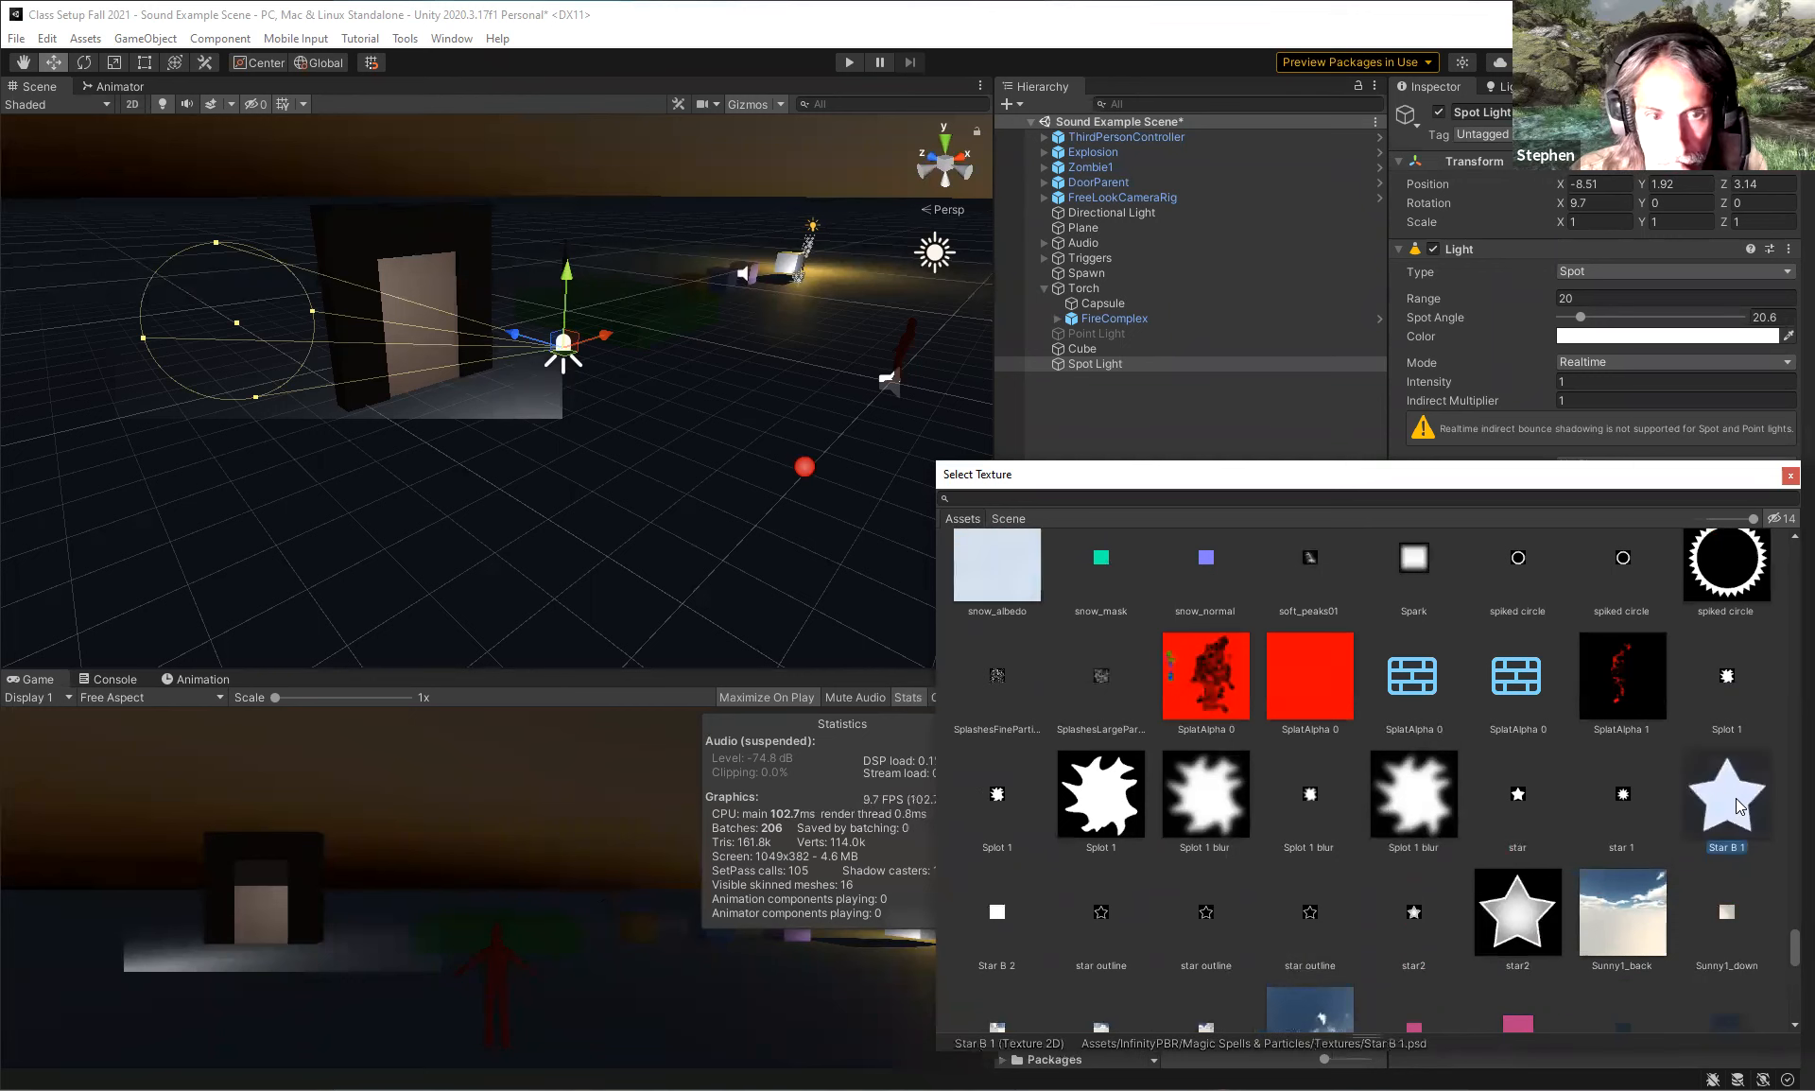
pyautogui.click(1750, 598)
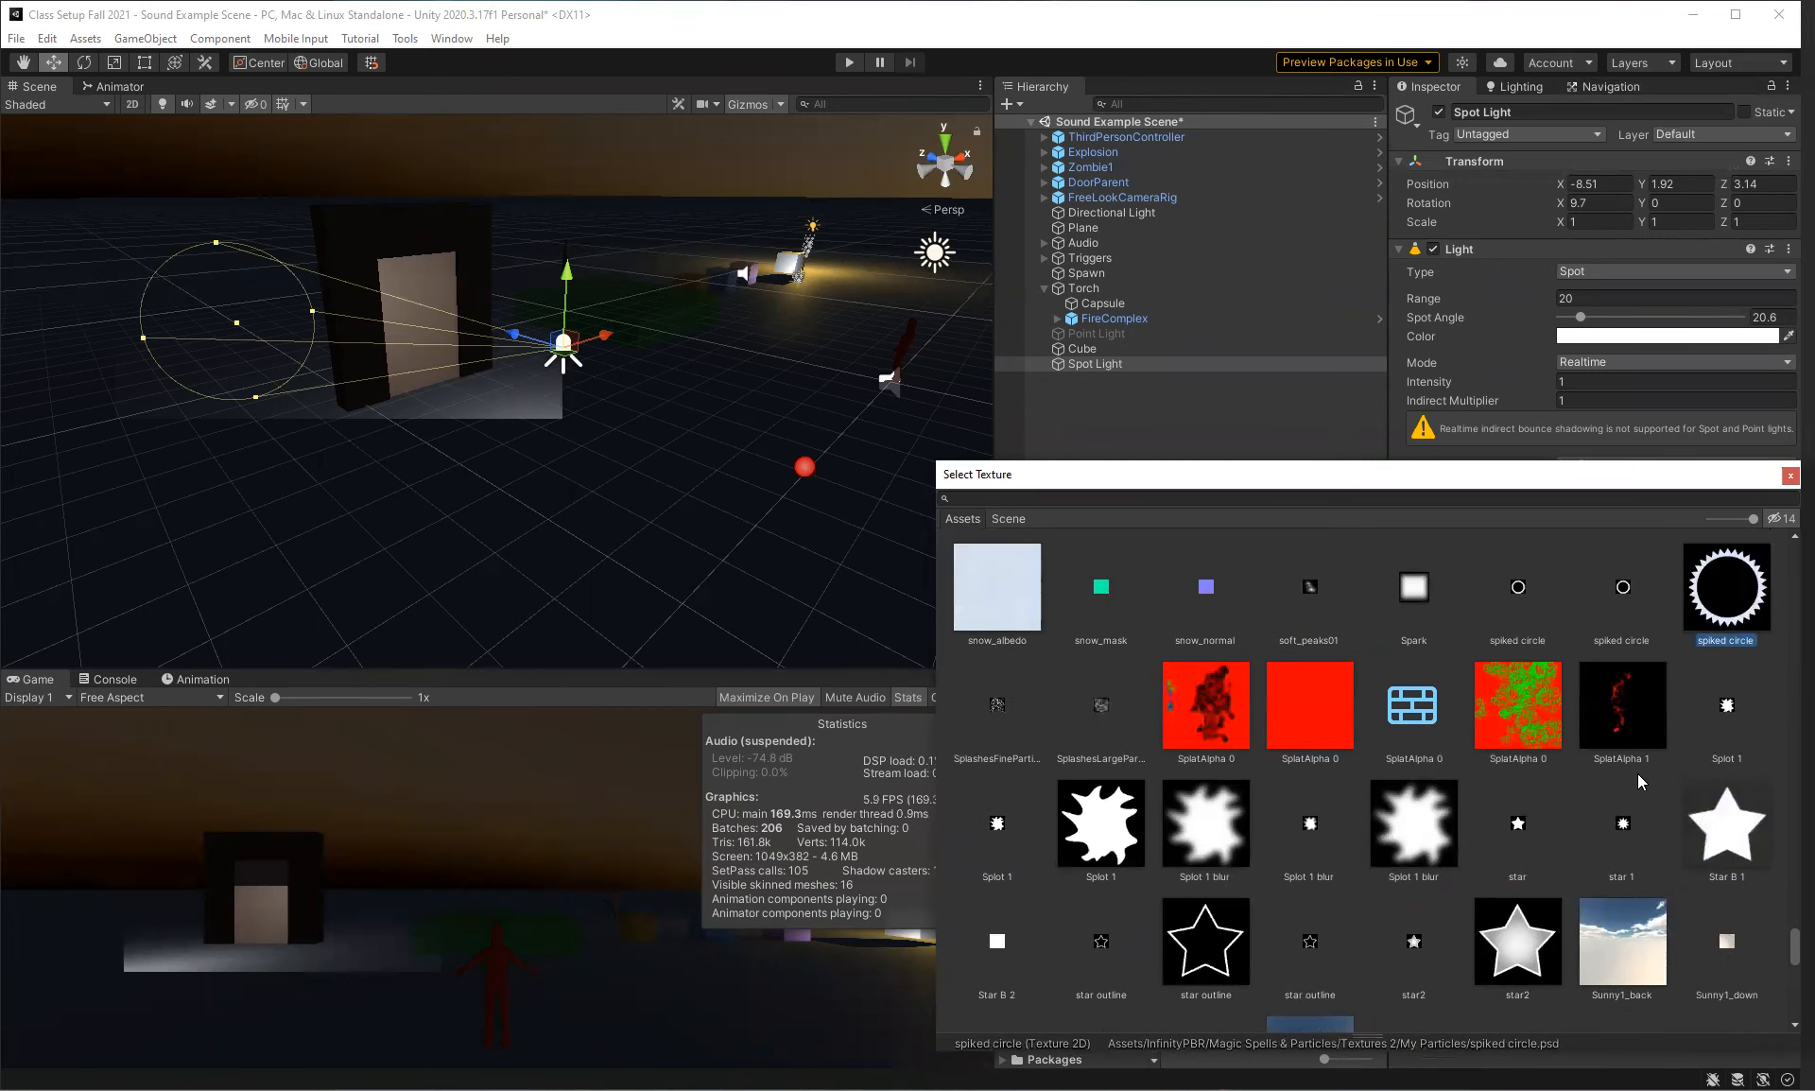
# Browse back through the textures for another cookie and cancel the cookie selection.
pyautogui.scroll(1, 1646, 750)
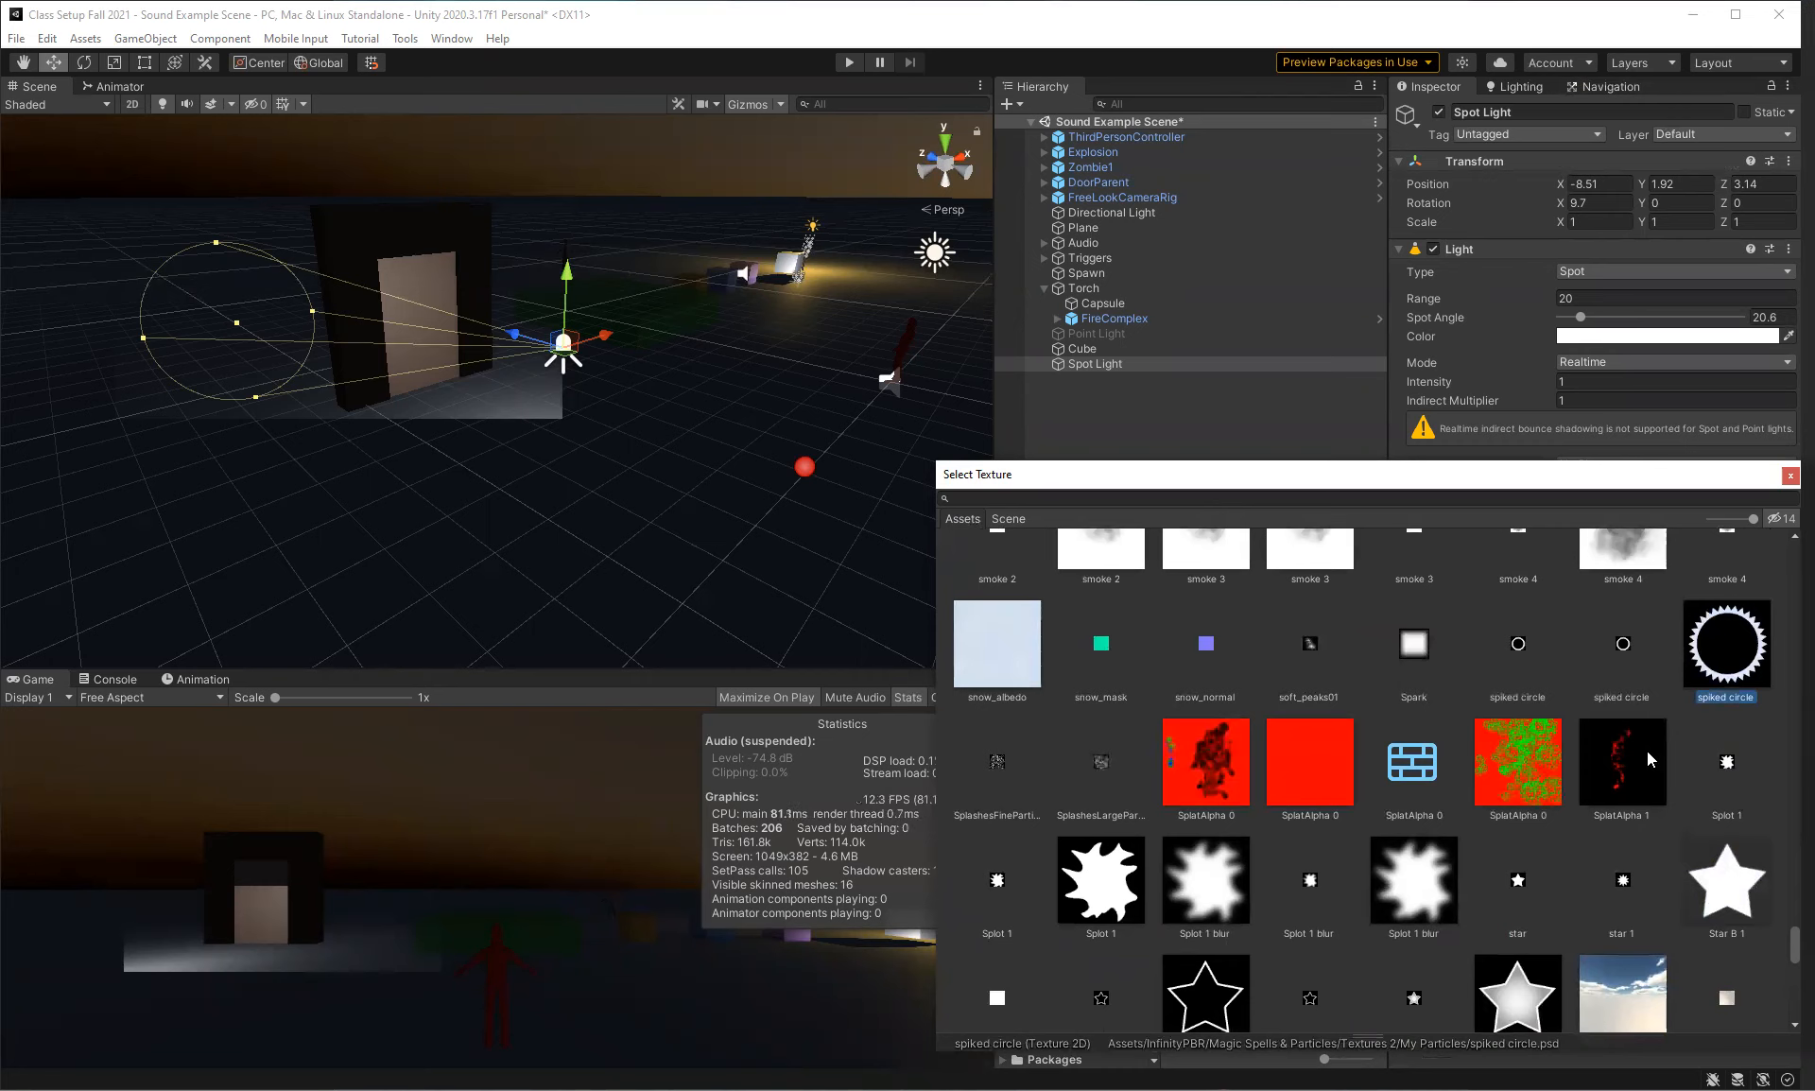
pyautogui.scroll(3, 1647, 750)
pyautogui.scroll(5, 1646, 751)
pyautogui.scroll(10, 1646, 751)
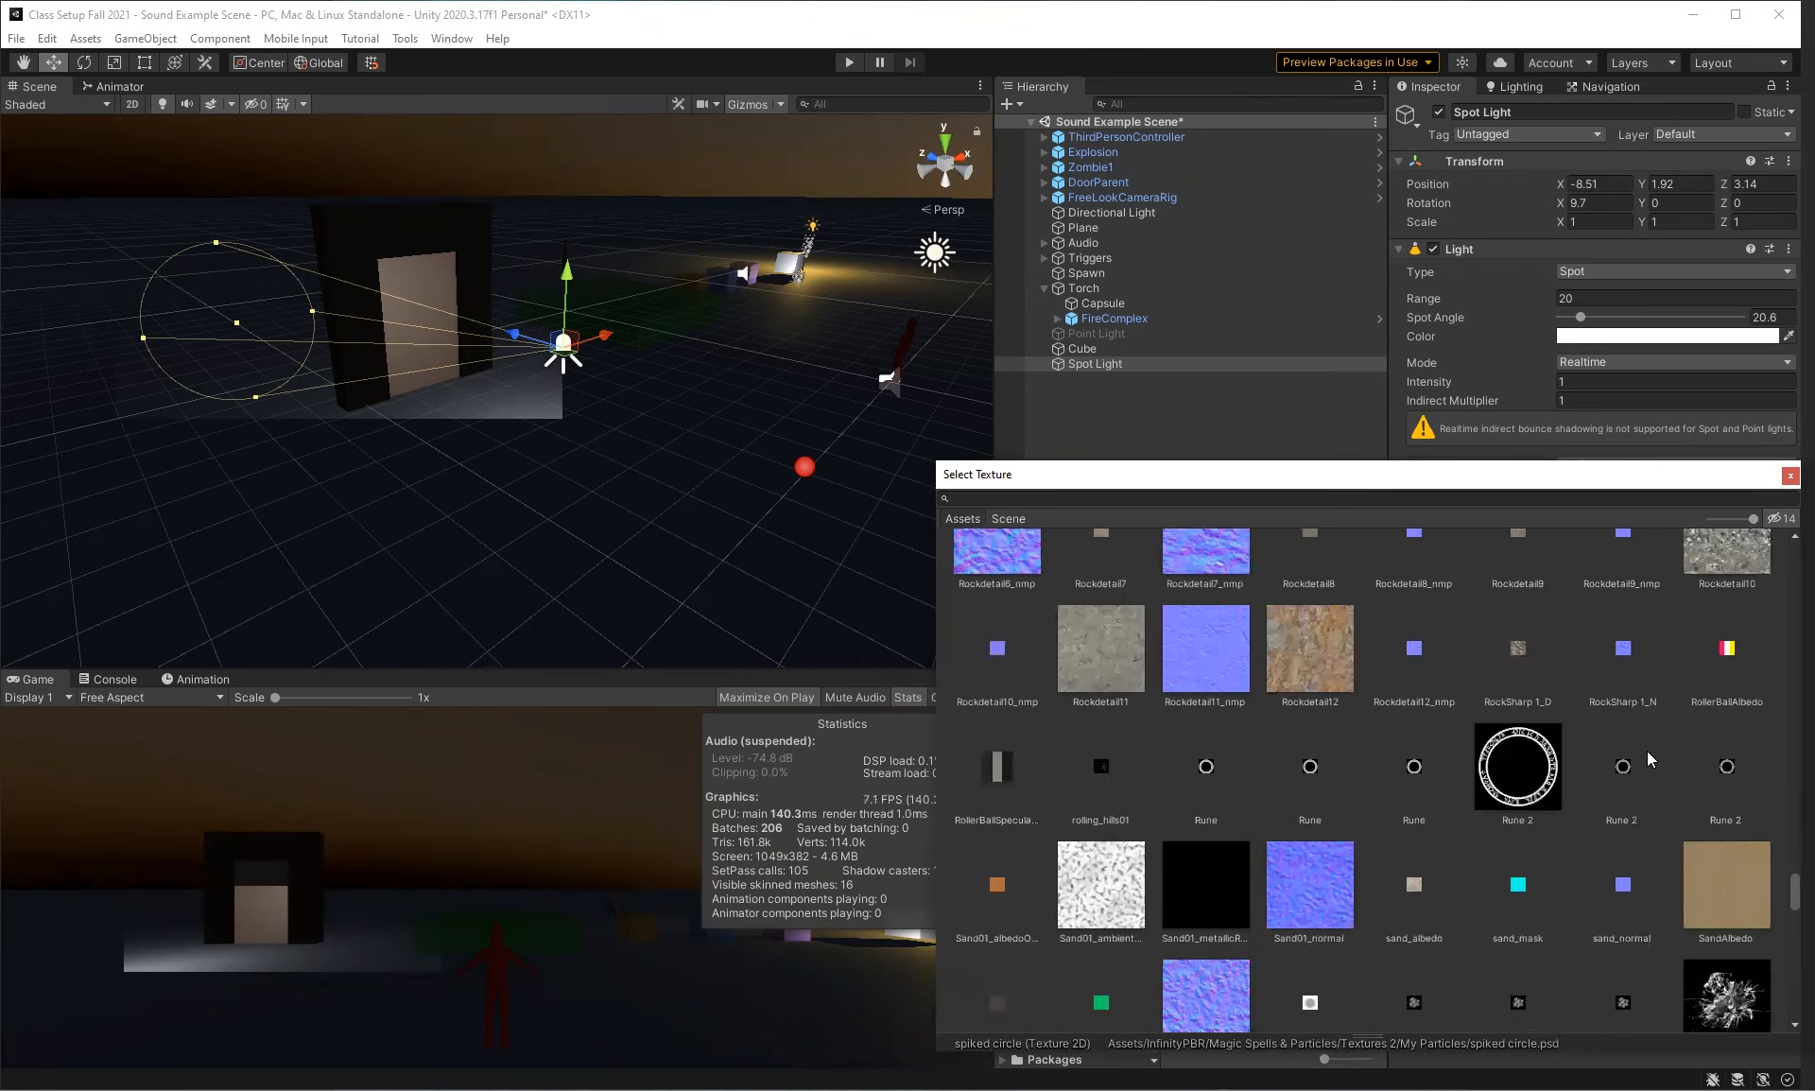
pyautogui.scroll(8, 1647, 752)
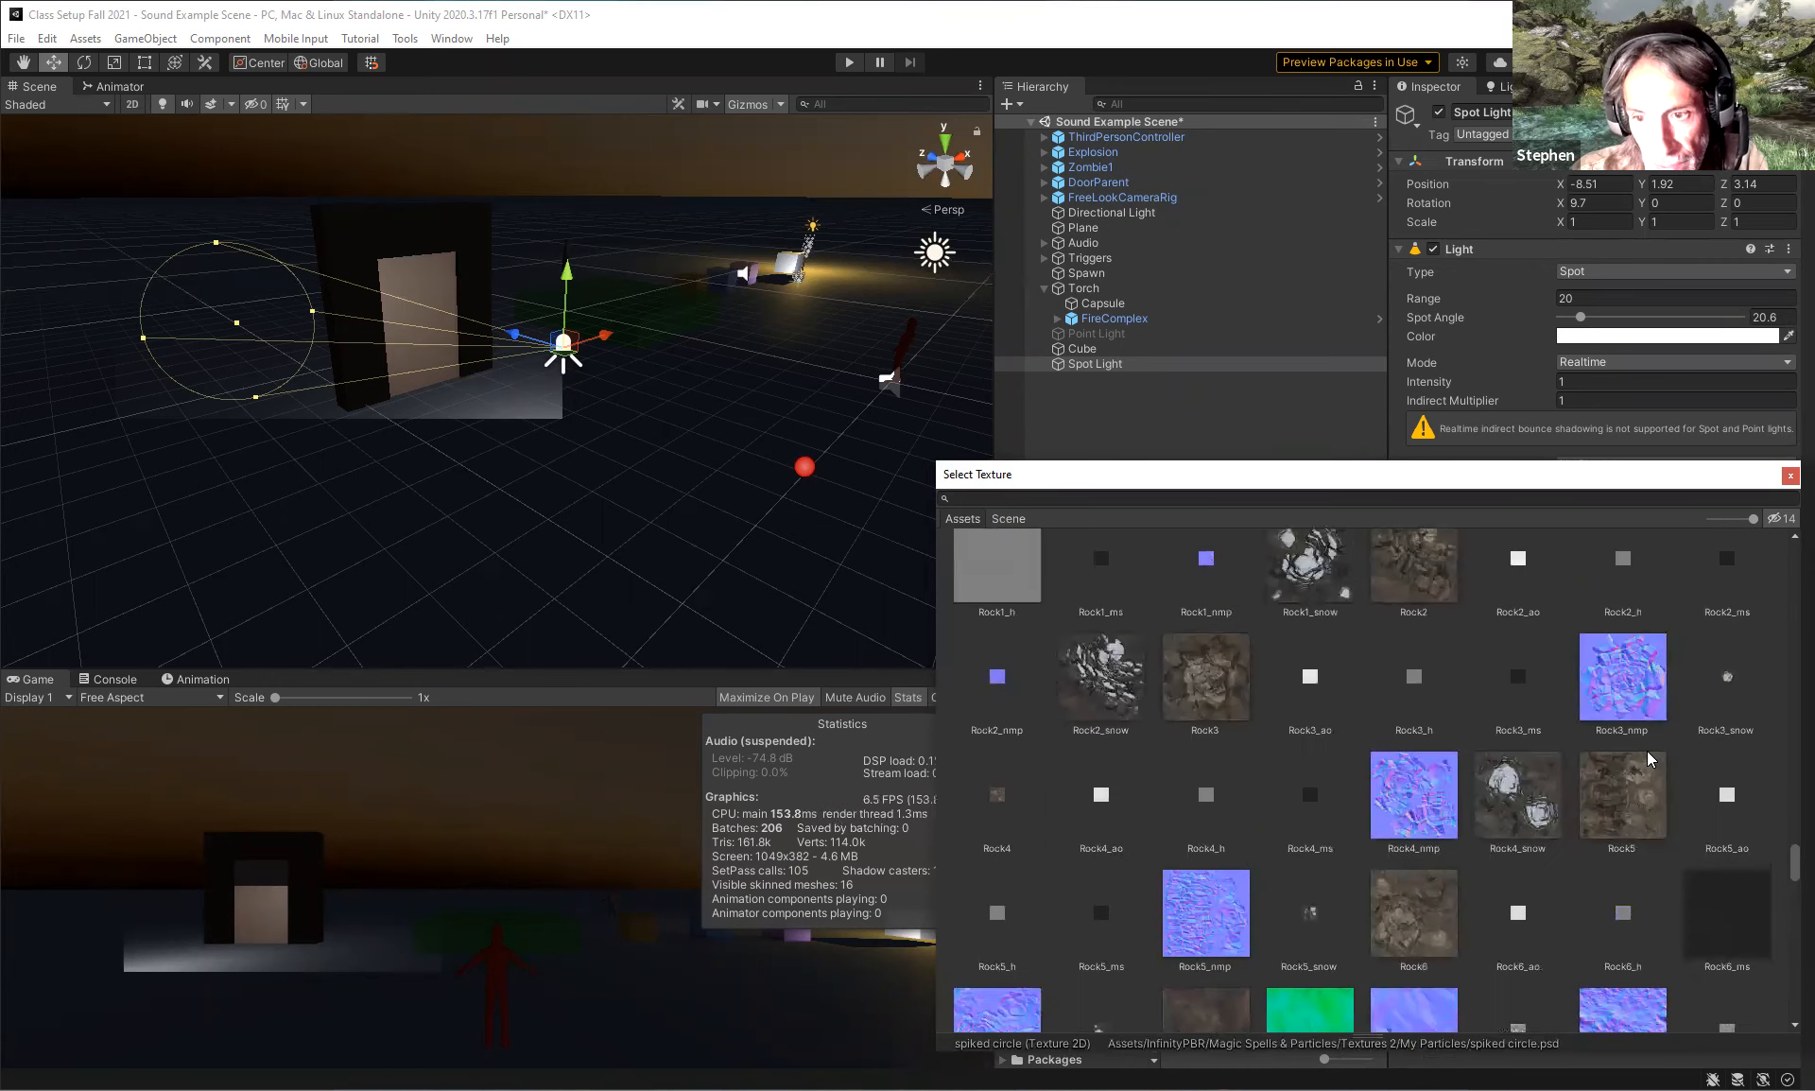
pyautogui.scroll(8, 1647, 756)
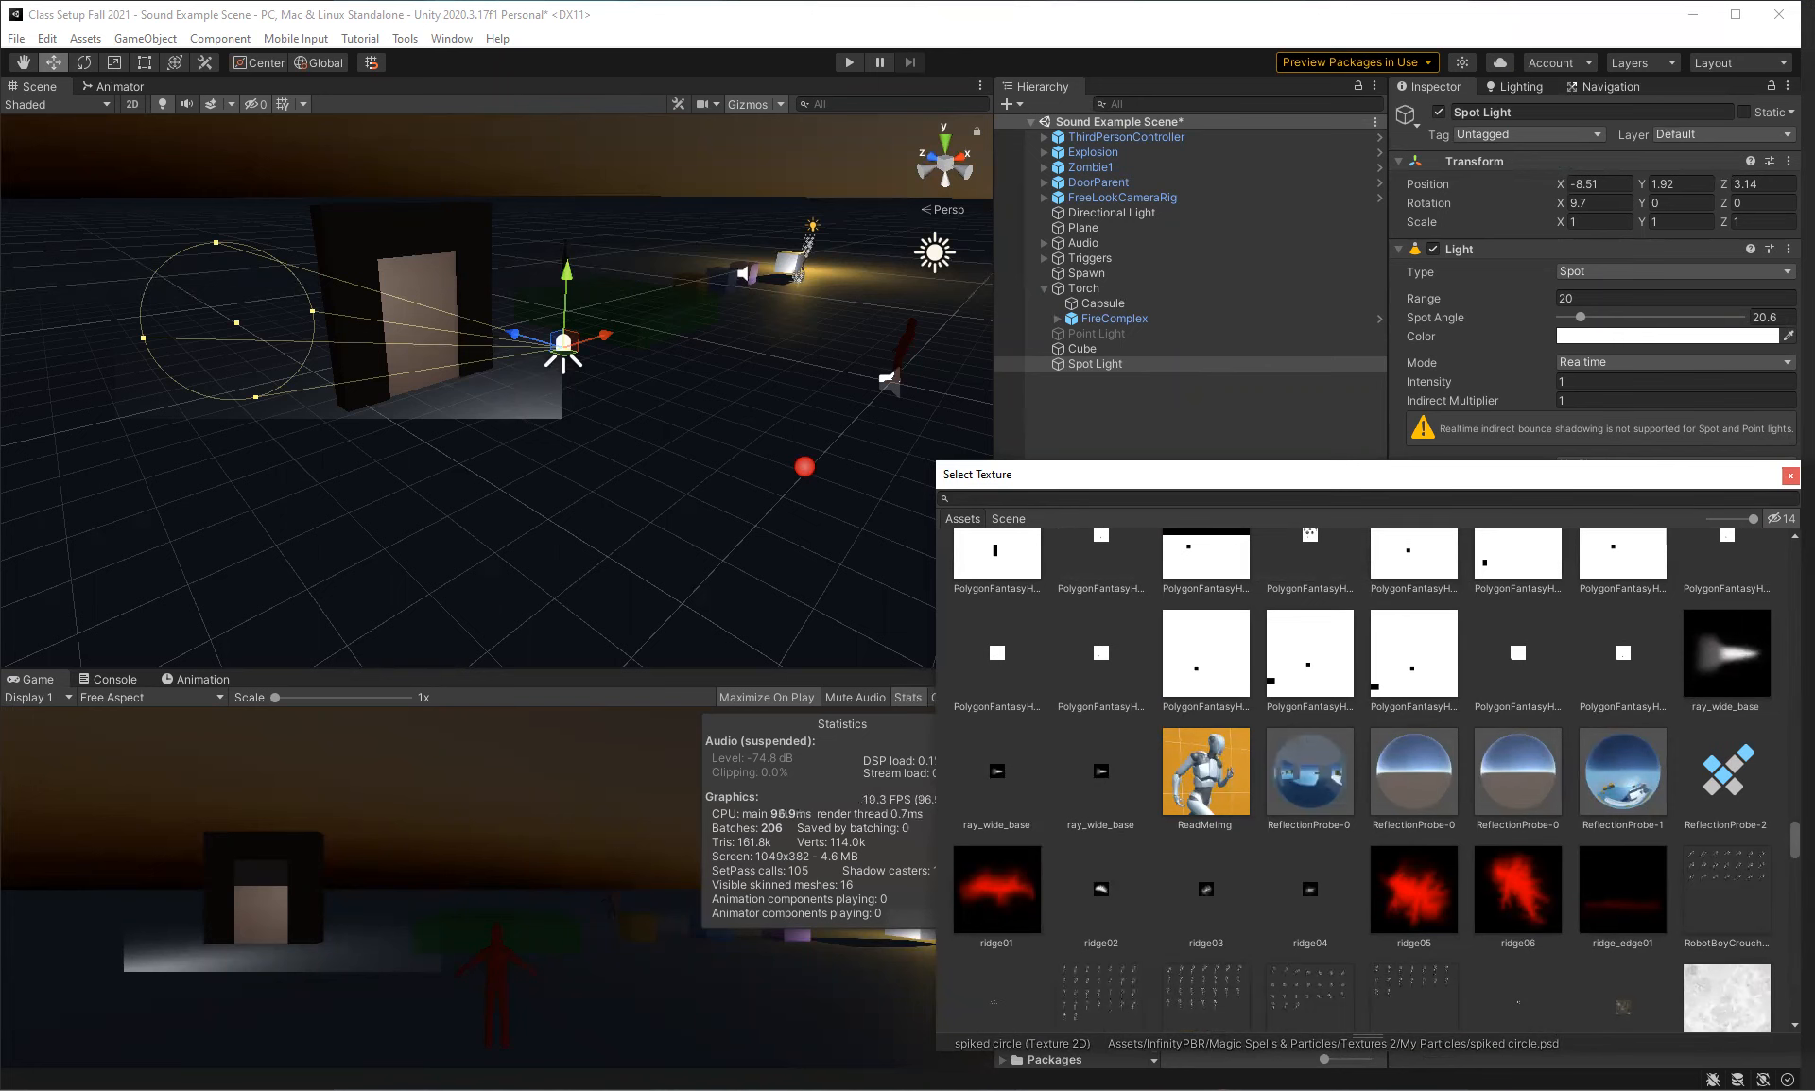
pyautogui.press('Escape')
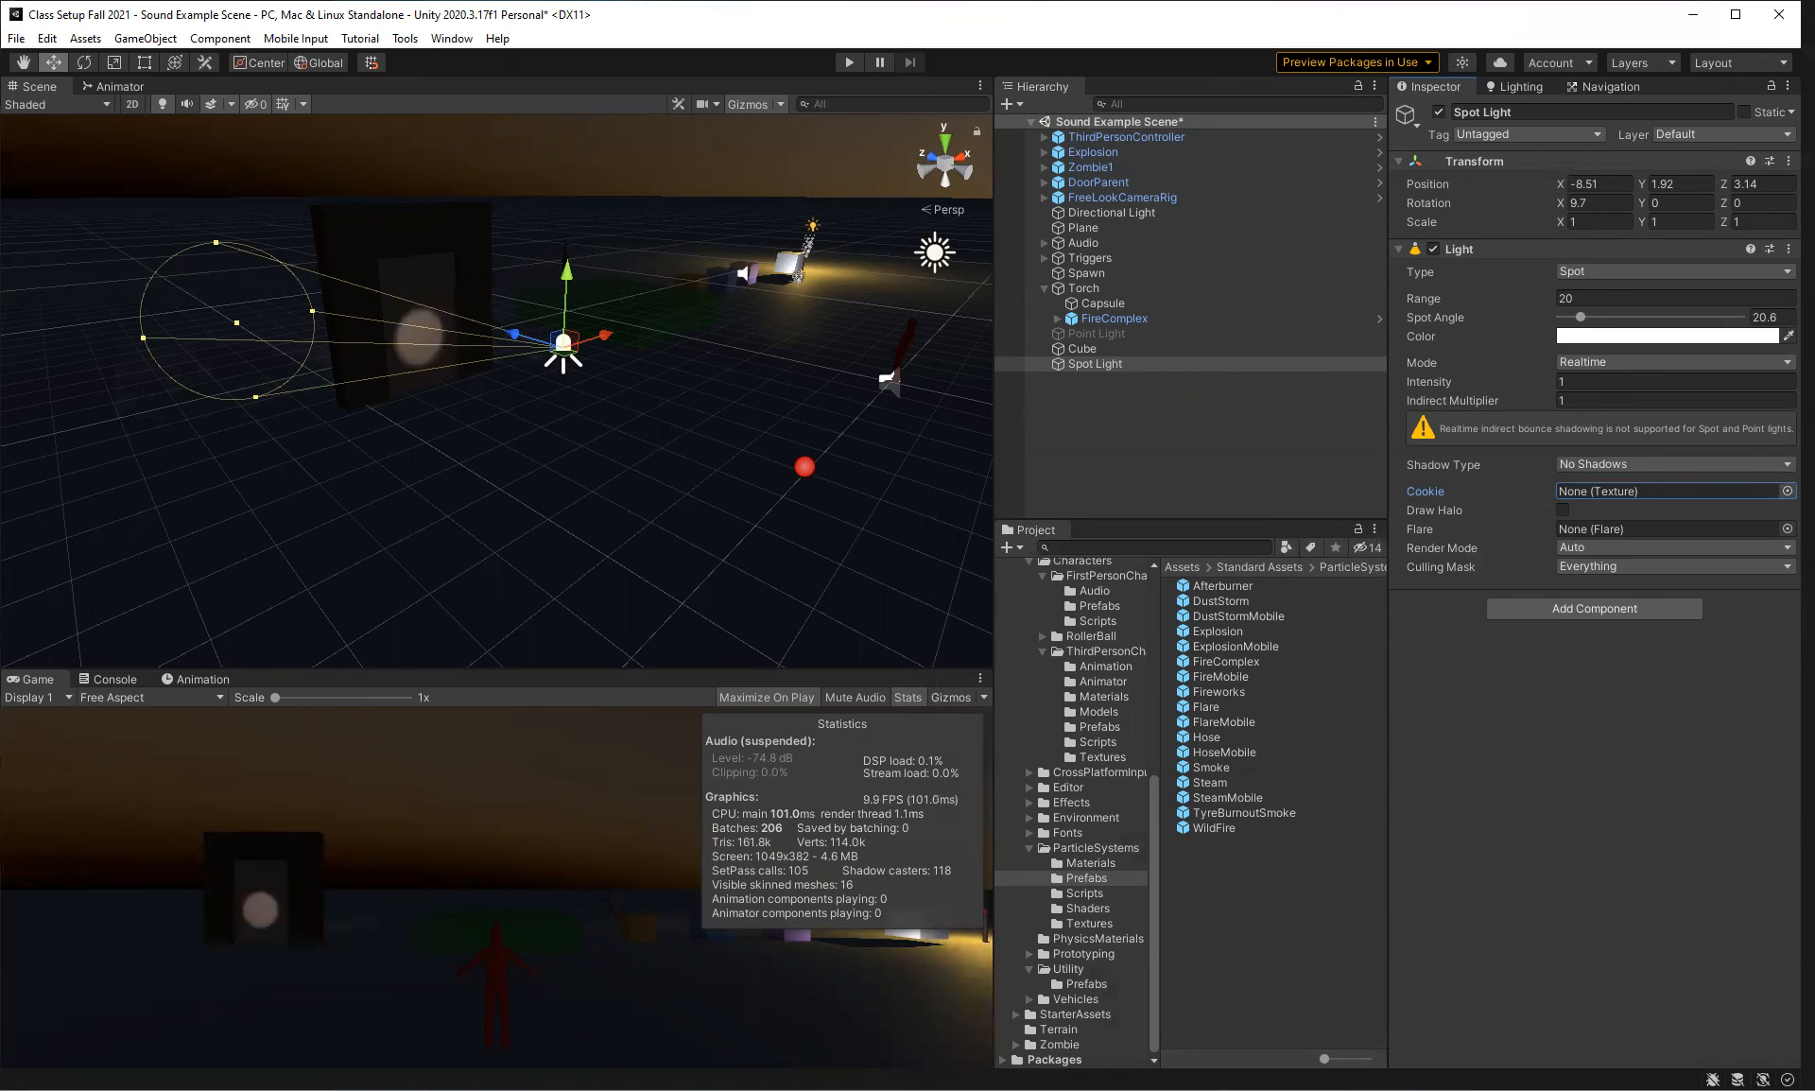
# Try ButtonBrakeOverSprite, ButtonBrakeUpSprite, ButtonCameraCycleUpSprite and ButtonResetSprite as the spot light's cookie.
pyautogui.click(1787, 492)
pyautogui.scroll(-6, 1295, 673)
pyautogui.scroll(3, 1292, 674)
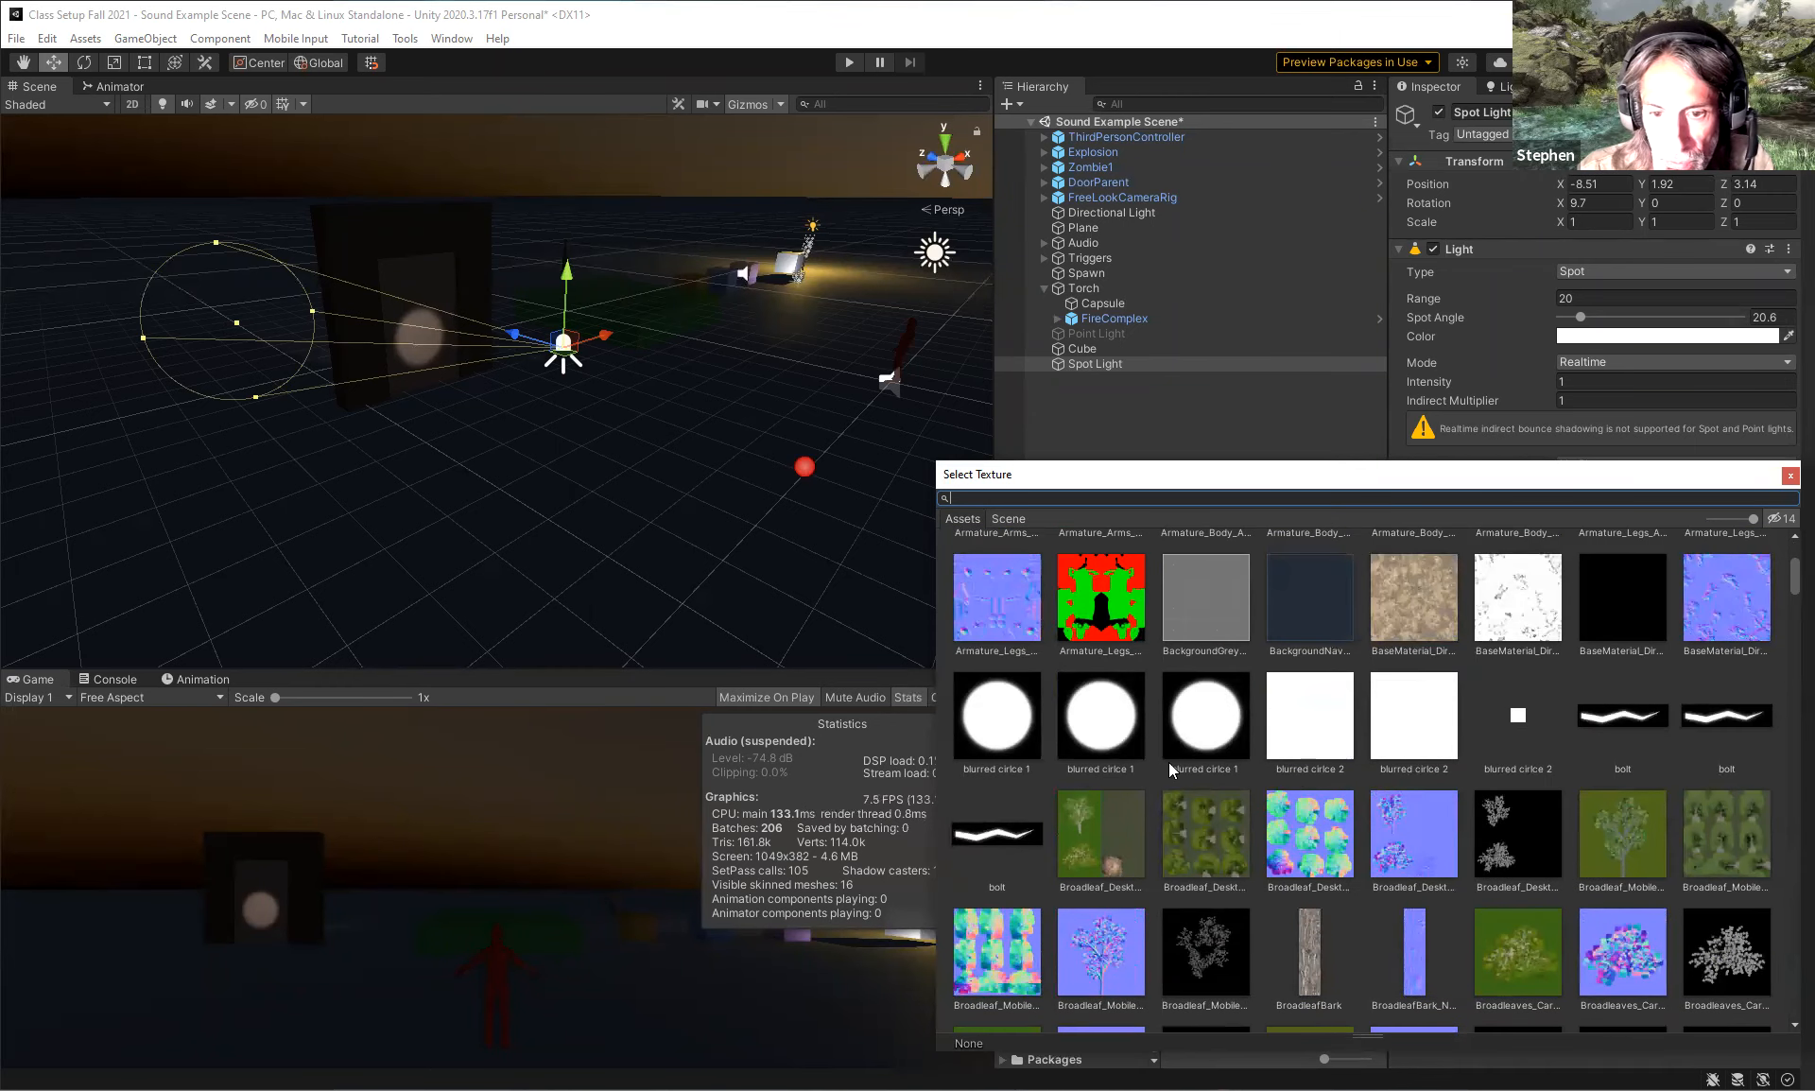
pyautogui.scroll(-4, 1251, 764)
pyautogui.scroll(-2, 1299, 754)
pyautogui.scroll(1, 1550, 747)
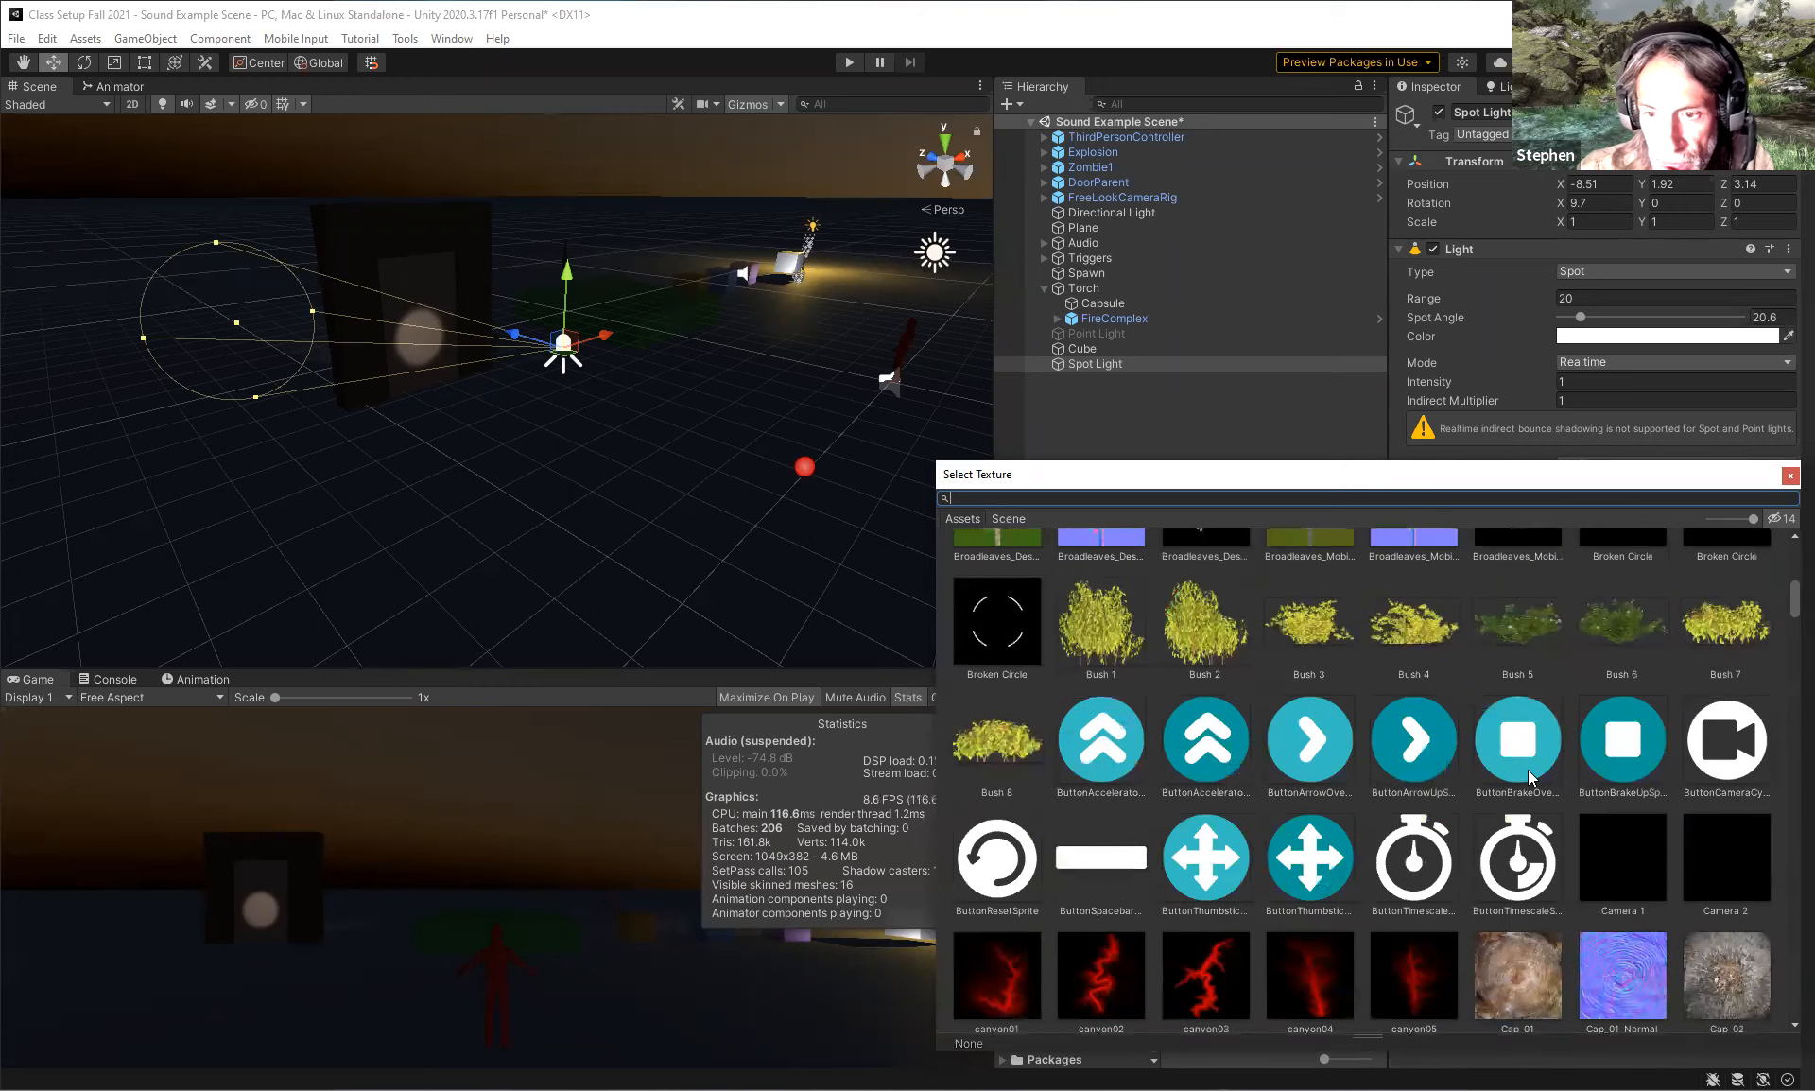
pyautogui.click(1522, 751)
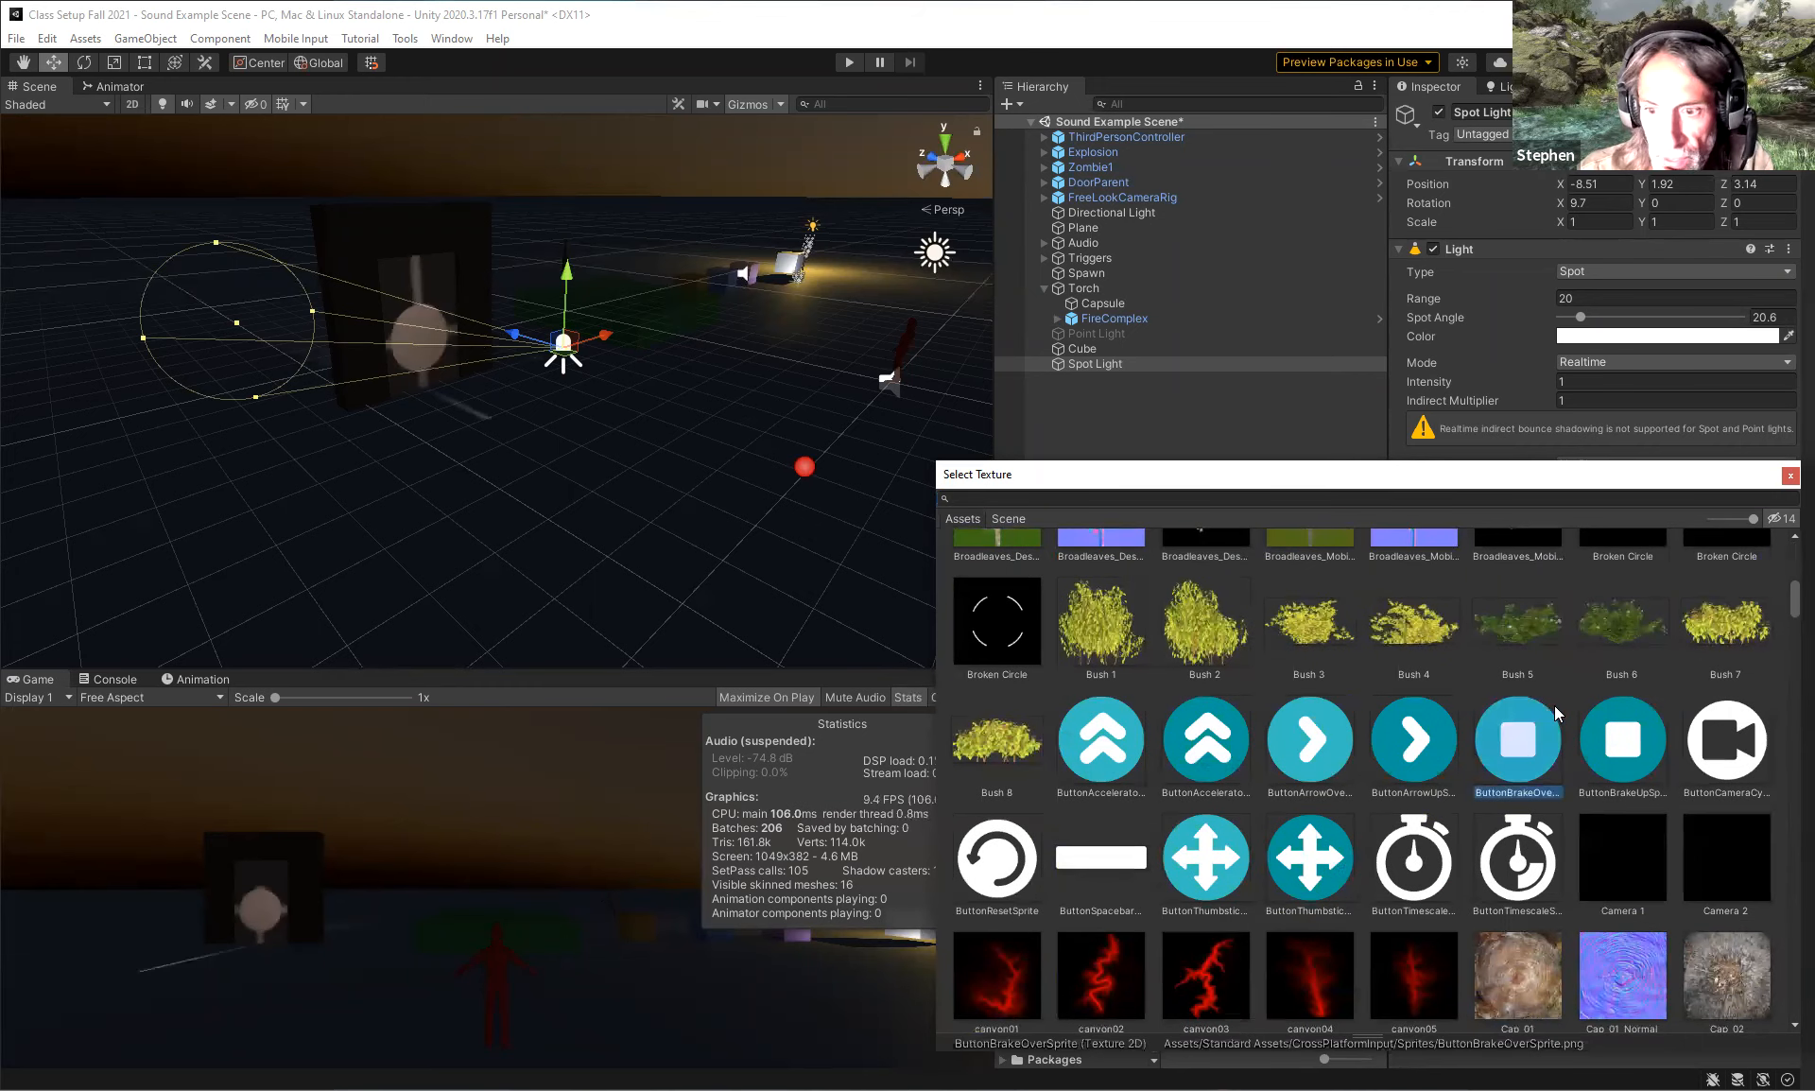
pyautogui.click(1620, 748)
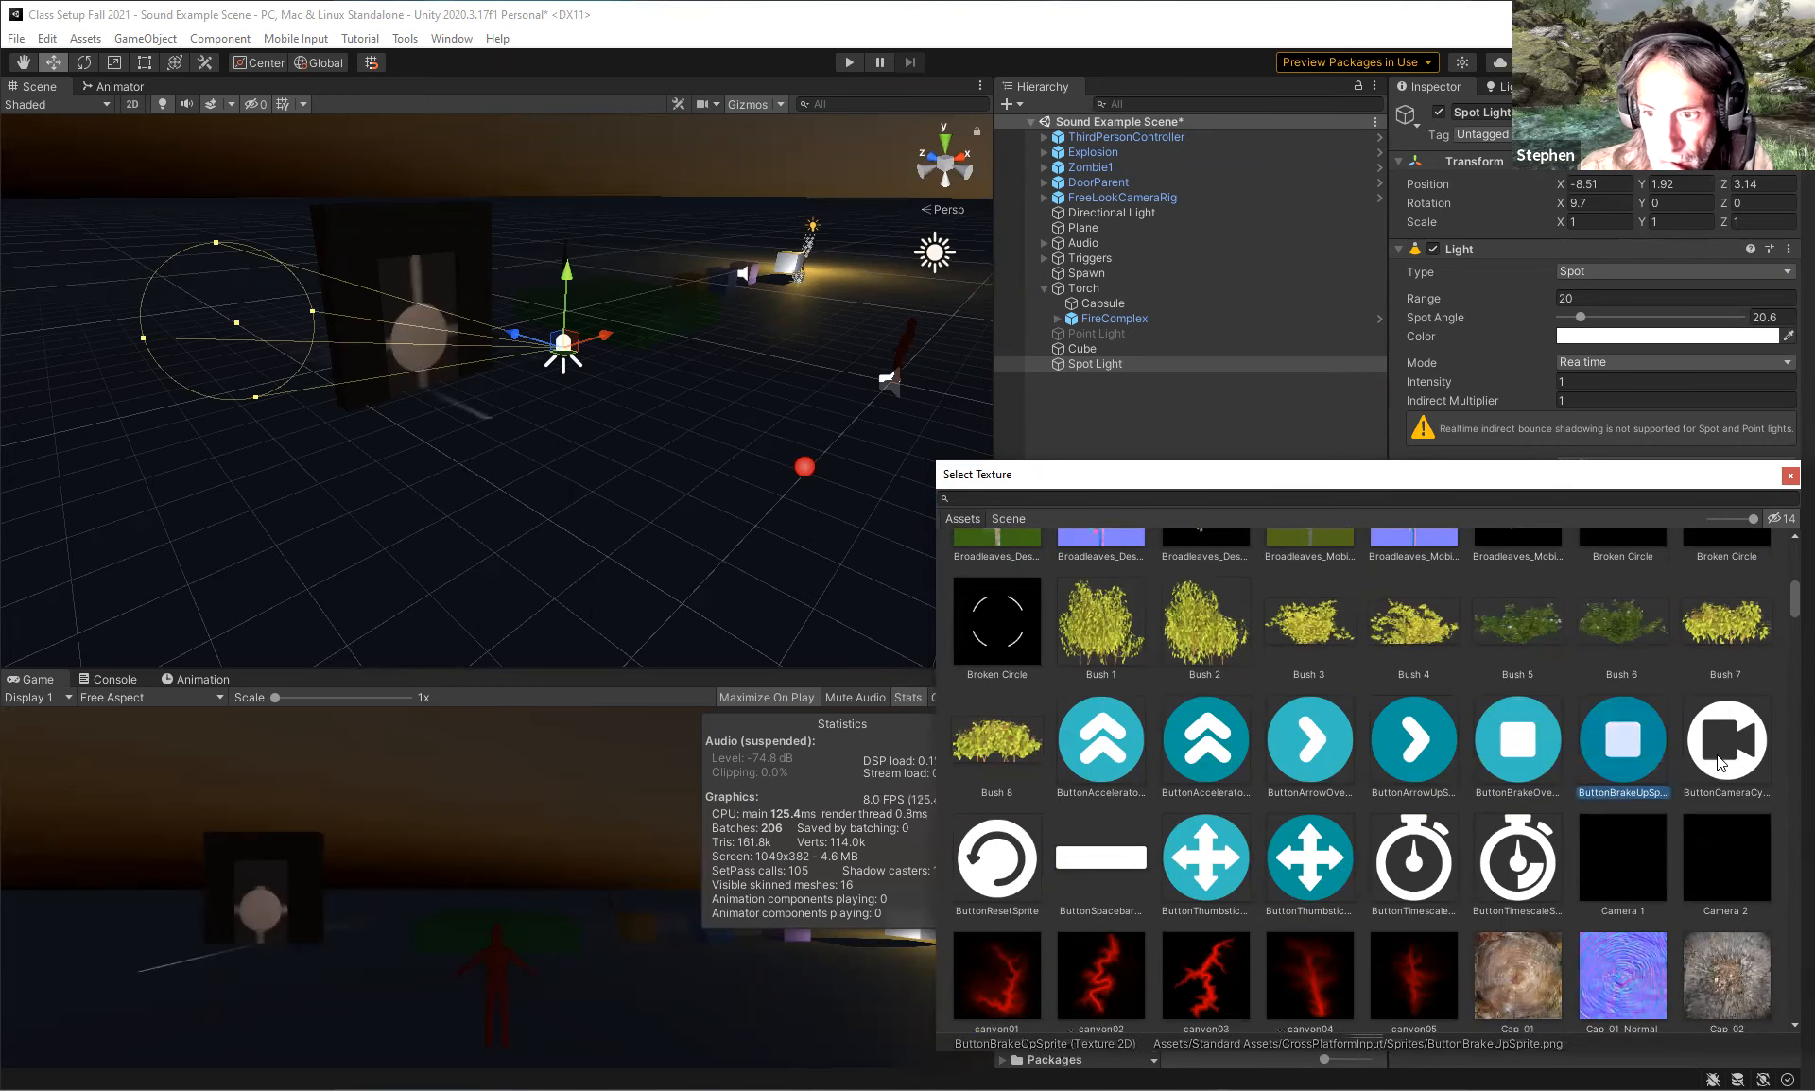
pyautogui.click(1716, 757)
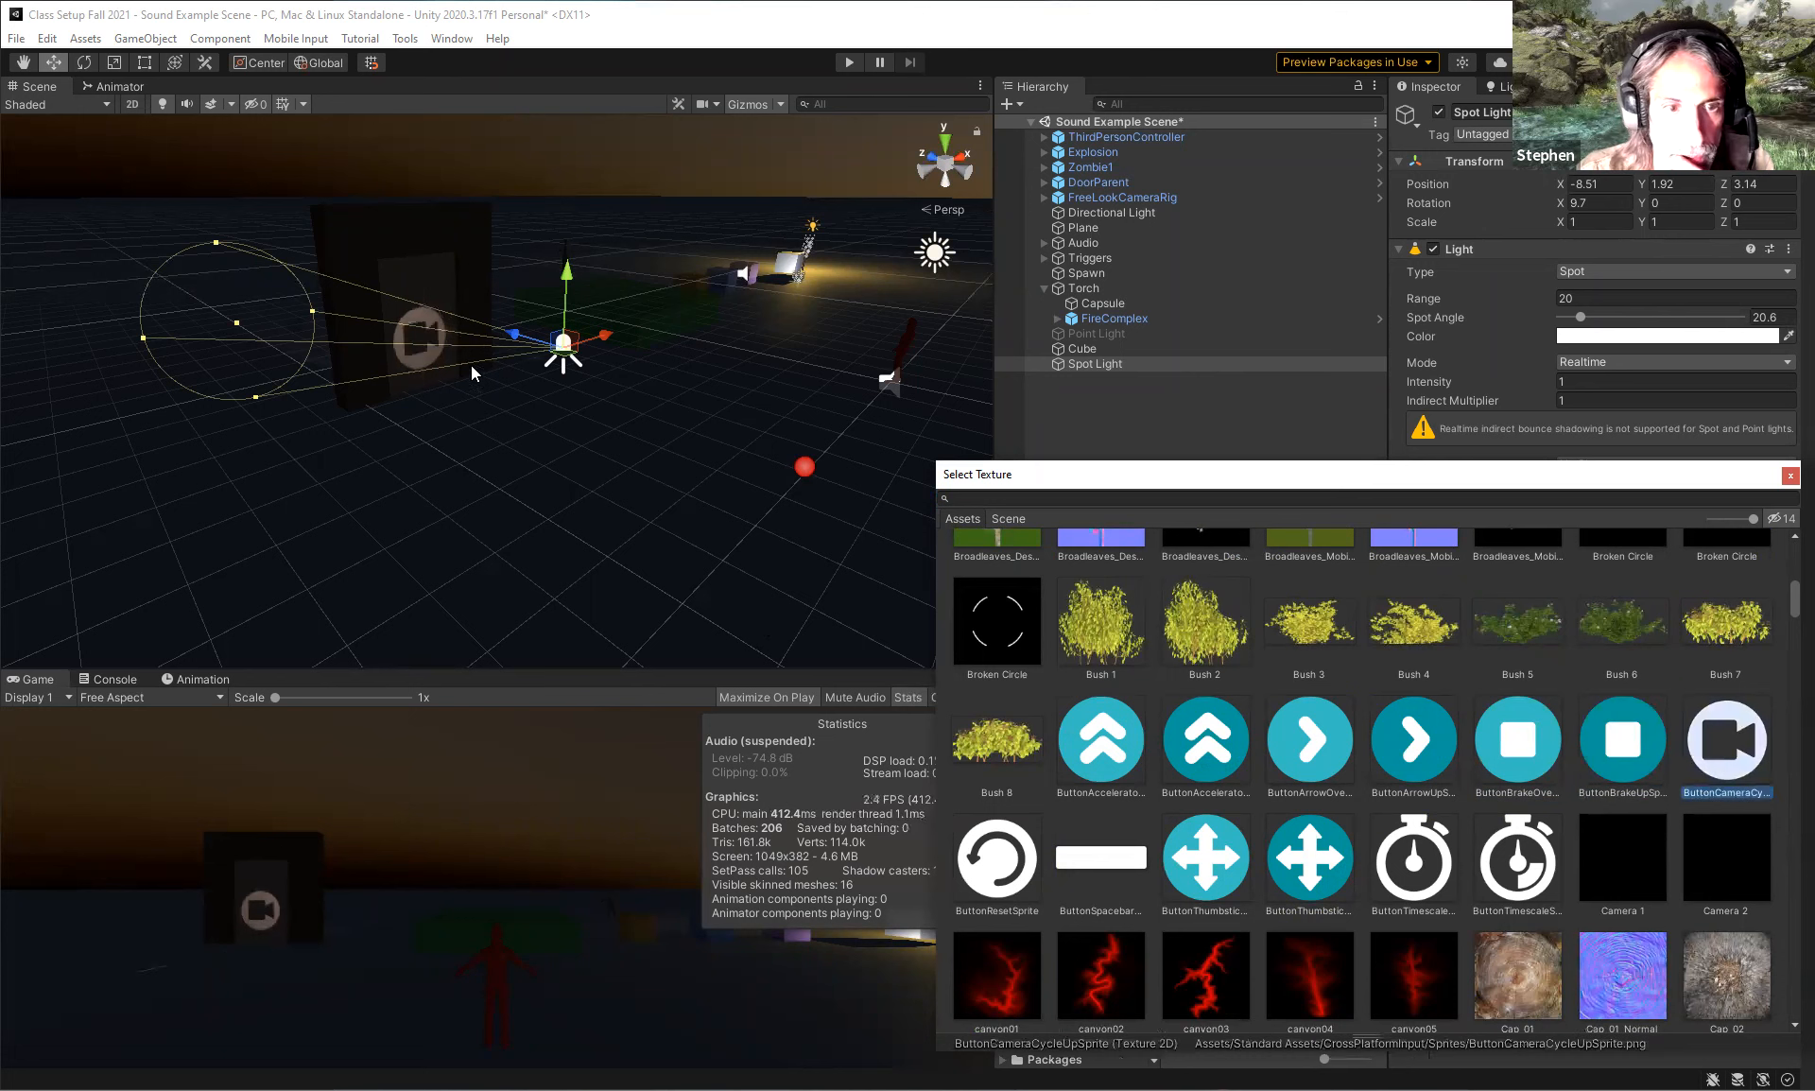
pyautogui.click(1008, 870)
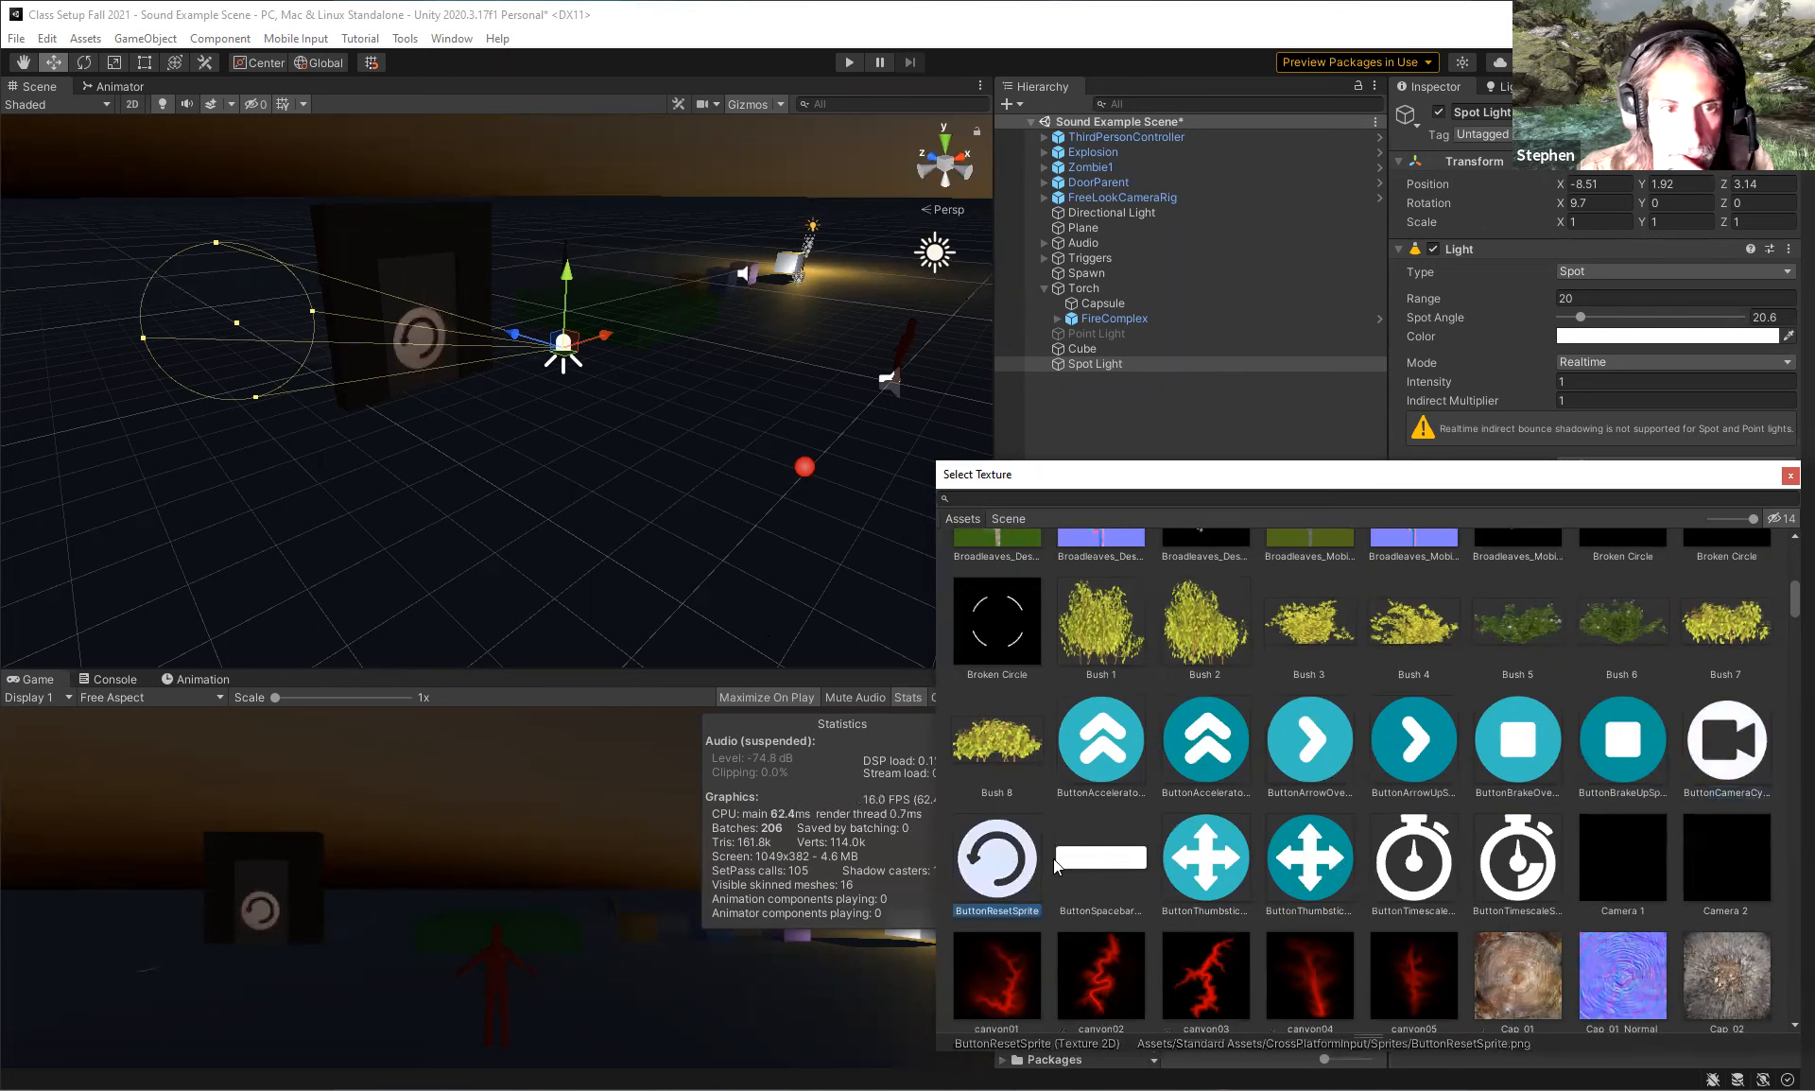
# Compare FlashlightCookie with FlashlightIrregularCookie on the door, and assign FlashlightCookie as the spot light's cookie.
pyautogui.scroll(-3, 1429, 807)
pyautogui.scroll(-3, 1429, 807)
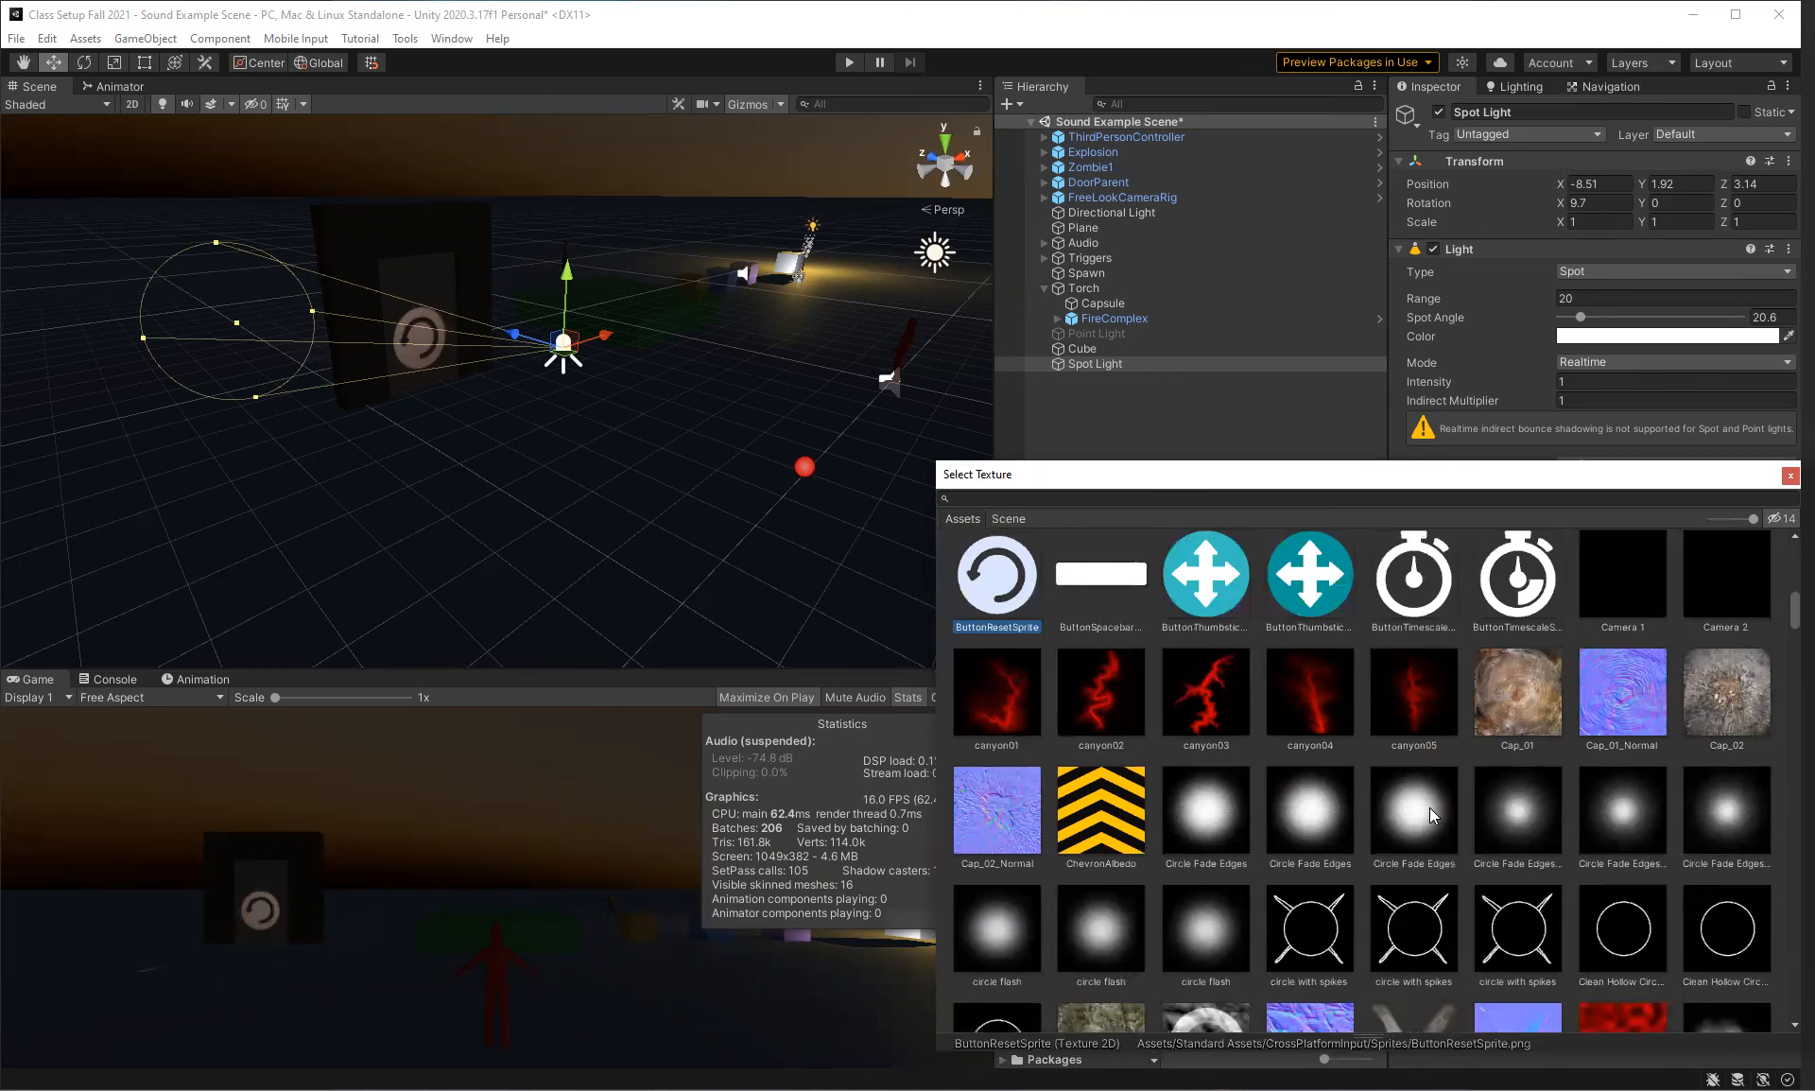
pyautogui.scroll(-1, 1386, 835)
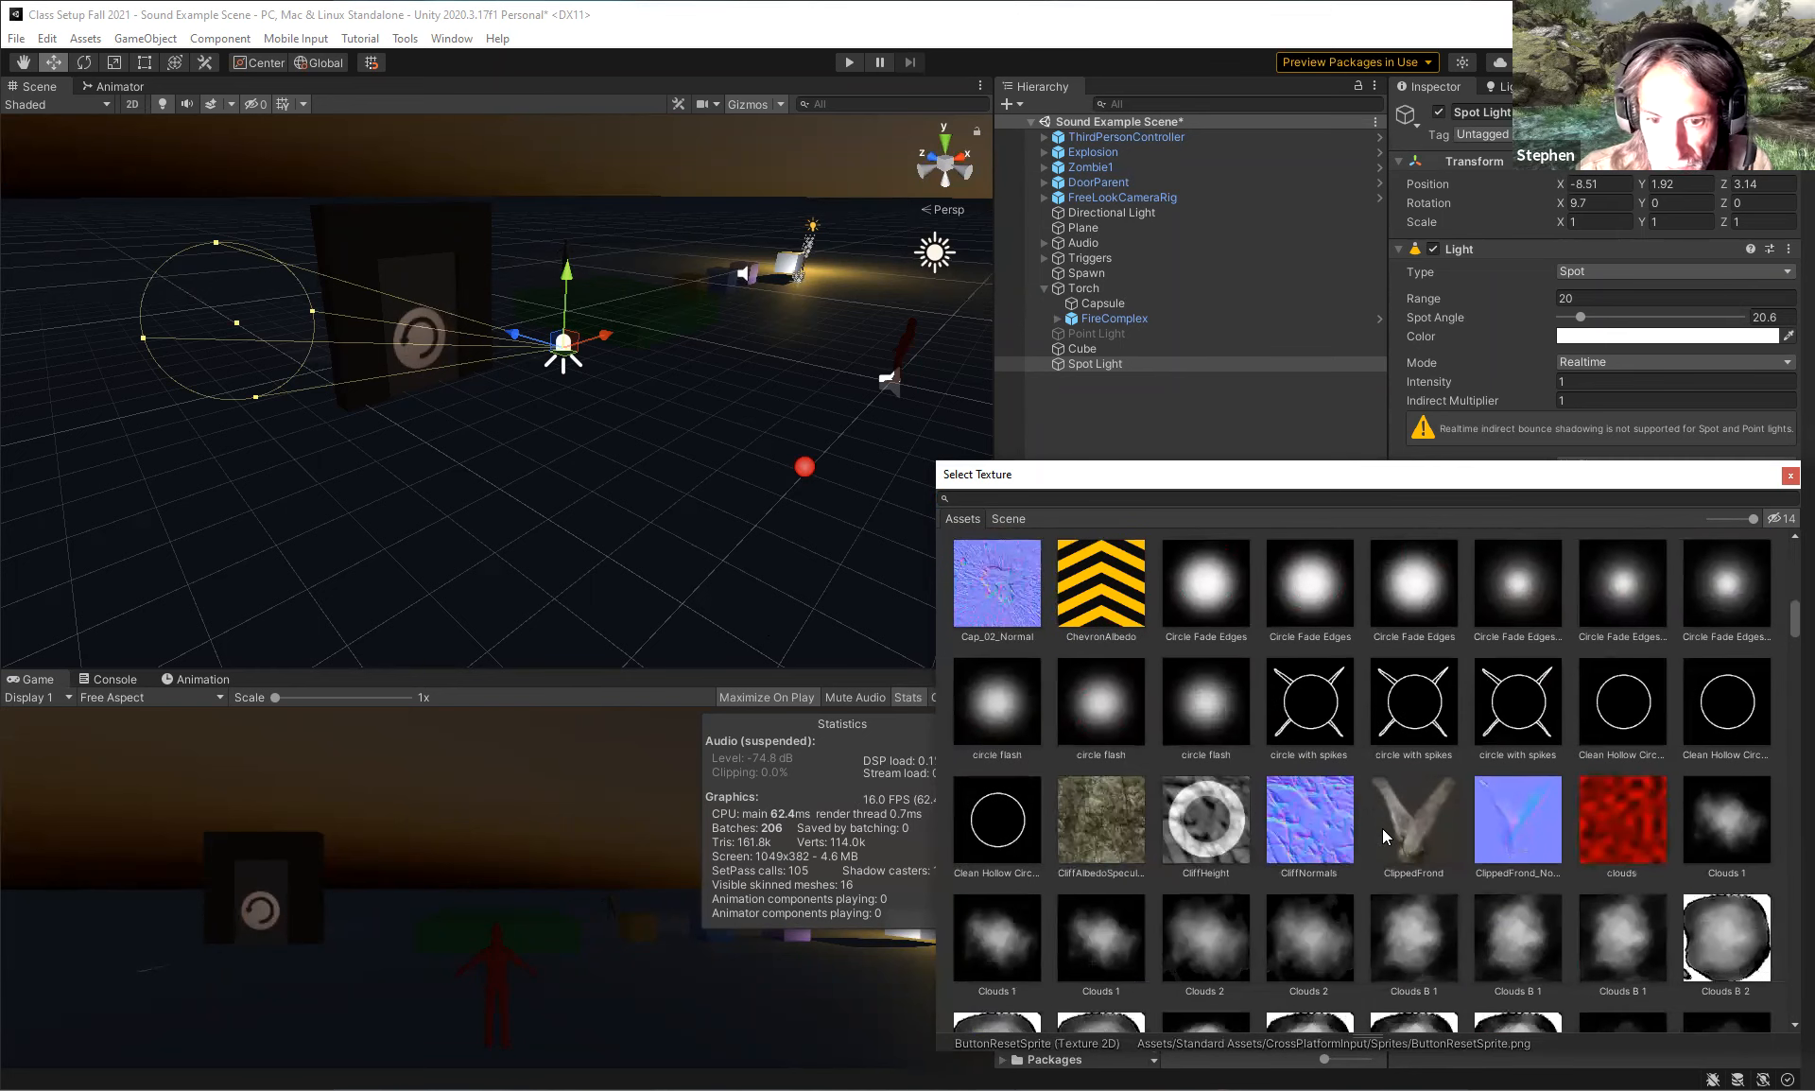
pyautogui.scroll(-3, 1382, 827)
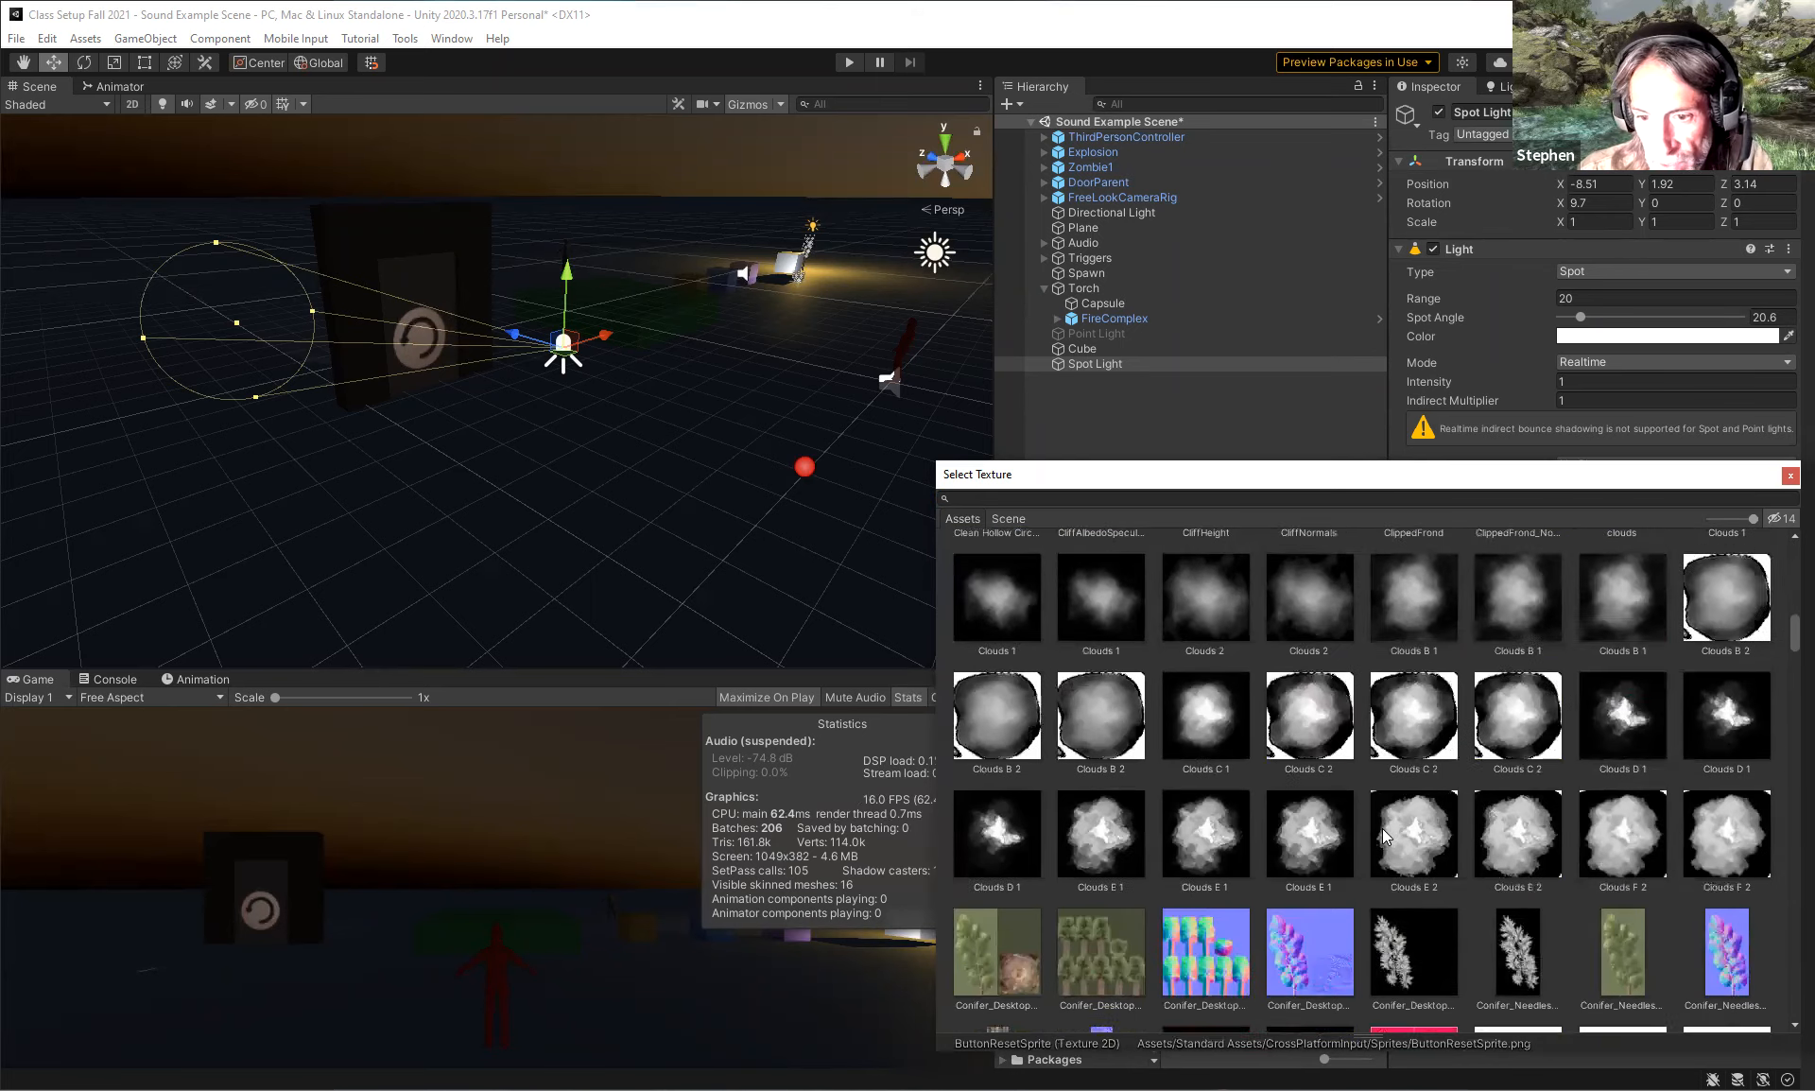
pyautogui.scroll(-4, 1382, 828)
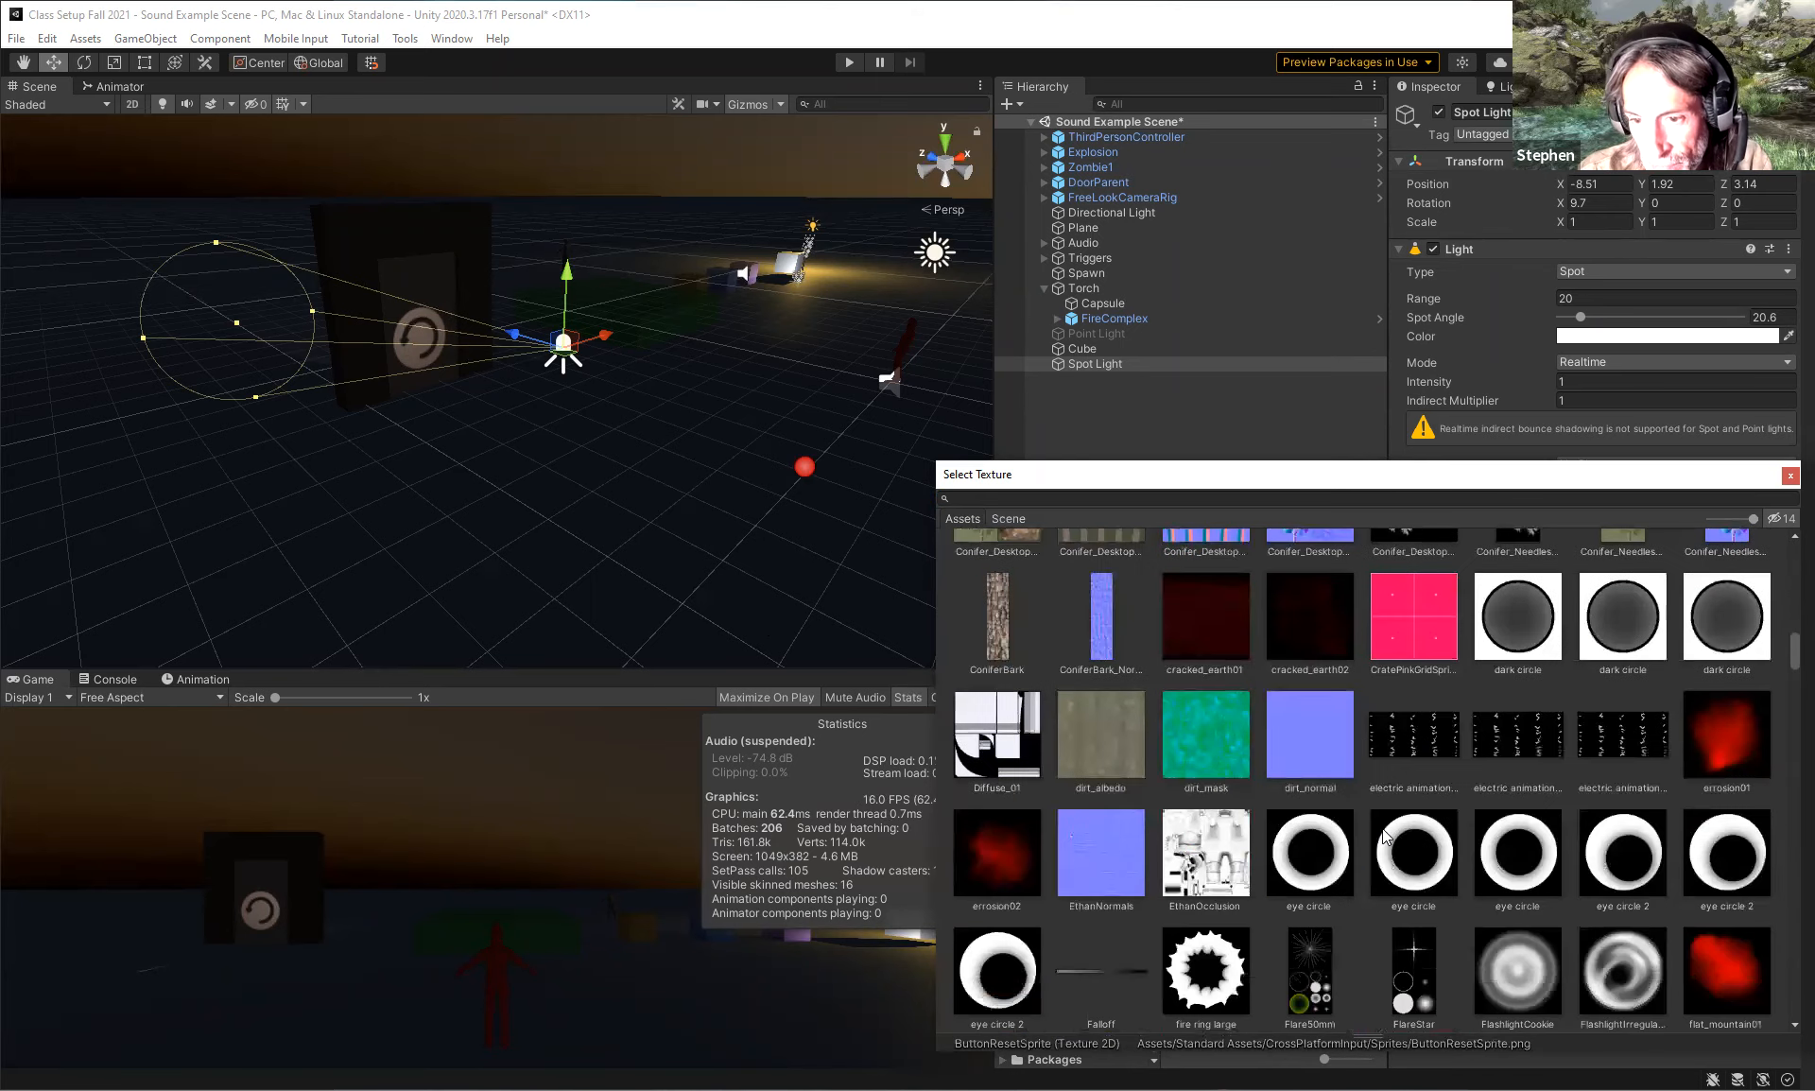
pyautogui.scroll(-1, 1456, 870)
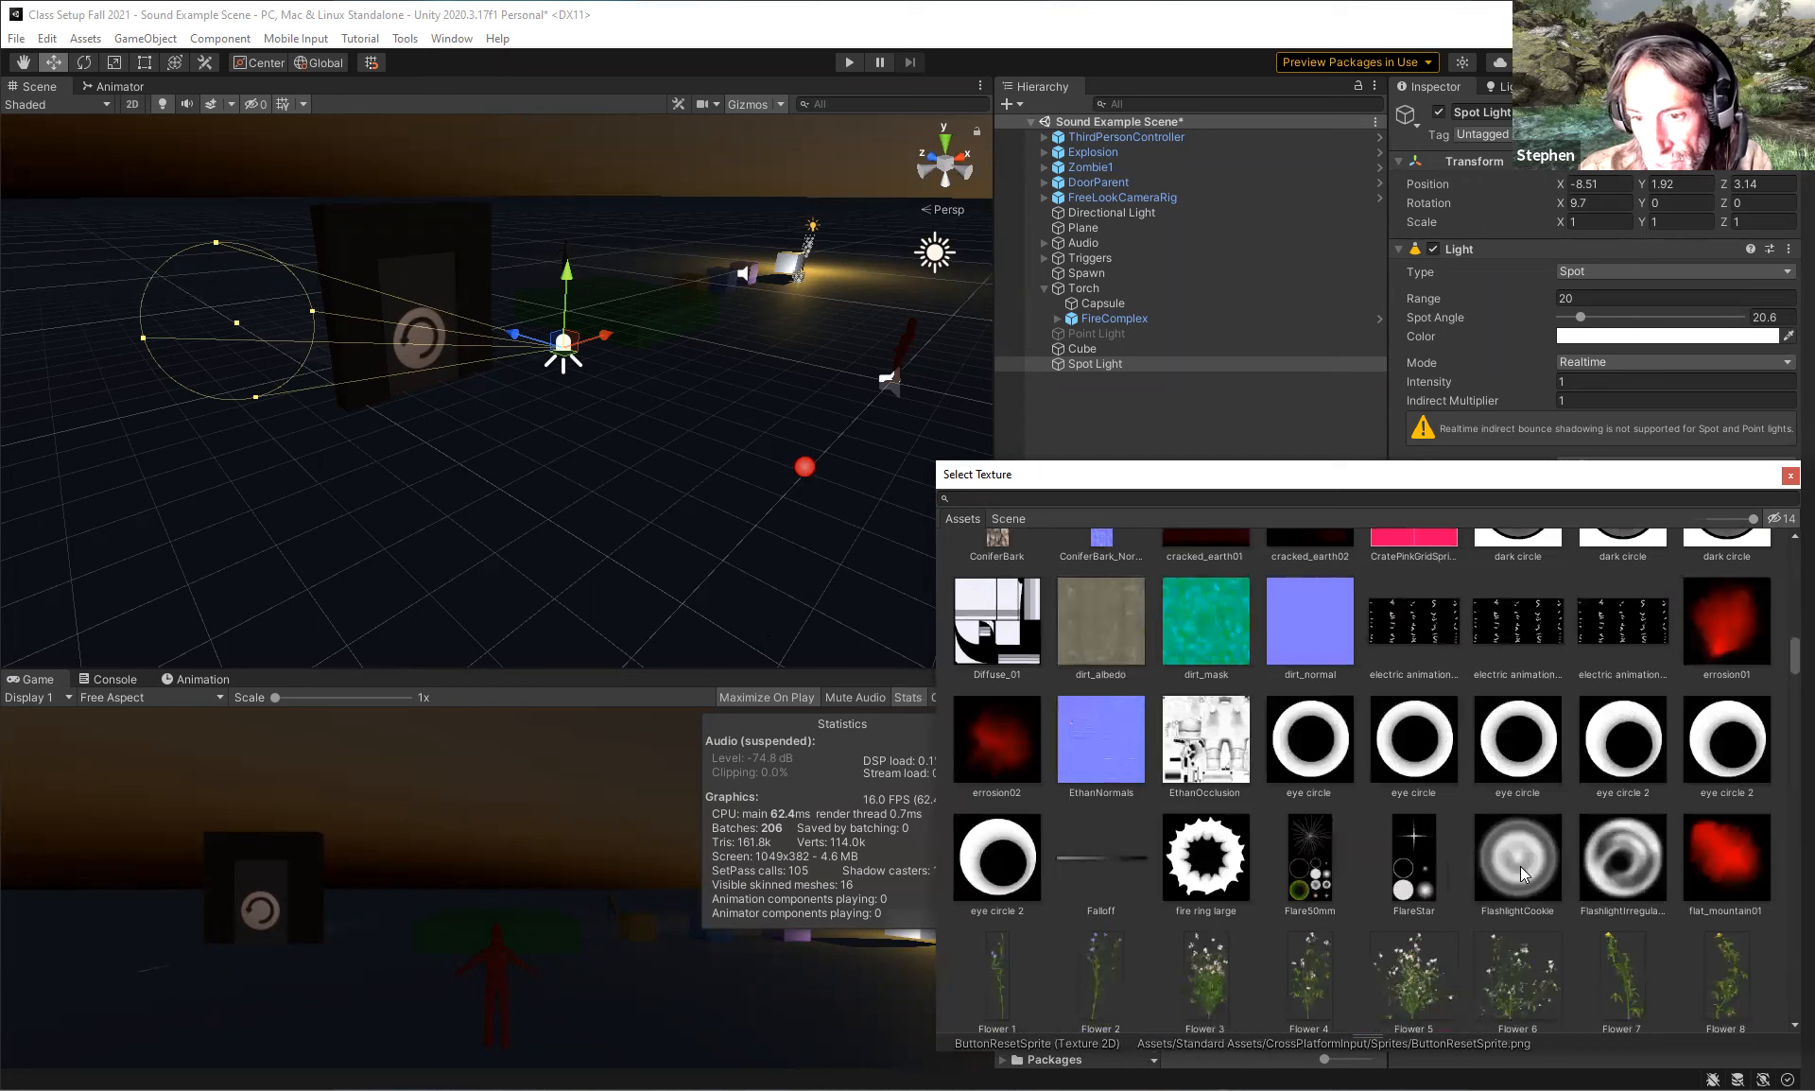
pyautogui.click(1520, 863)
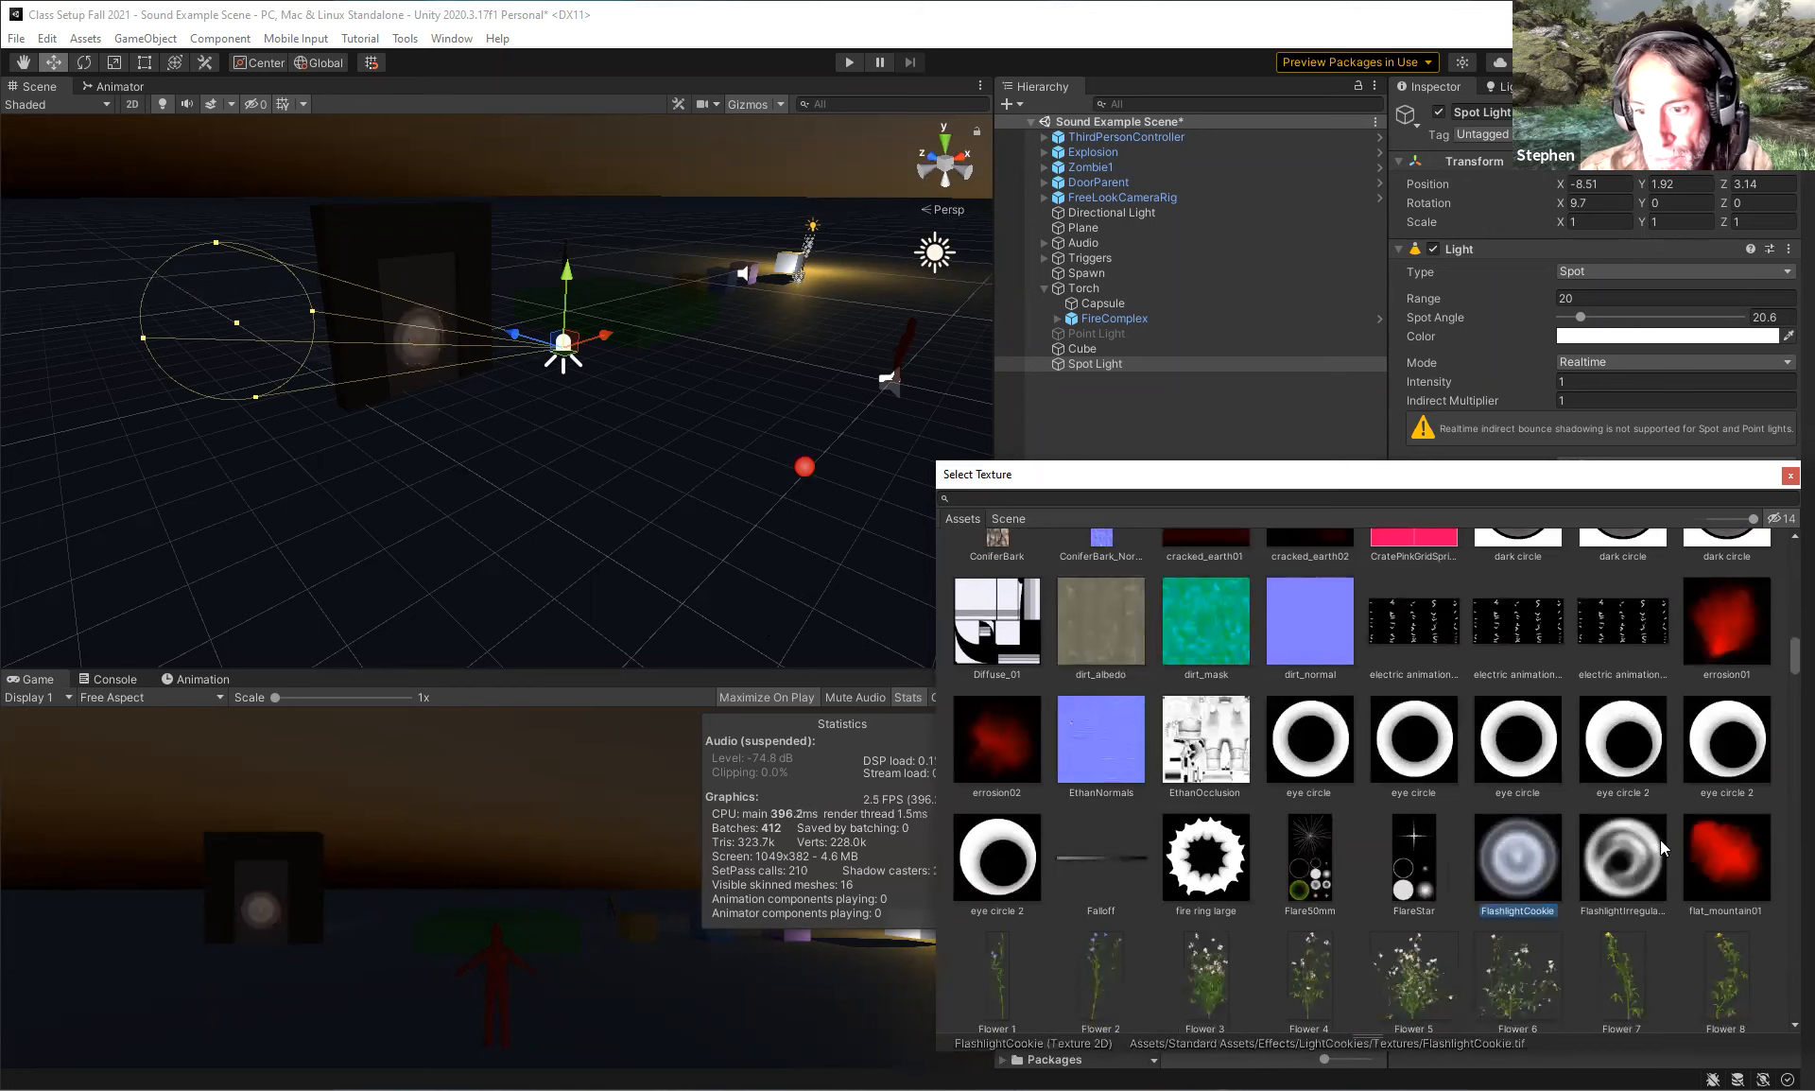
pyautogui.click(1614, 860)
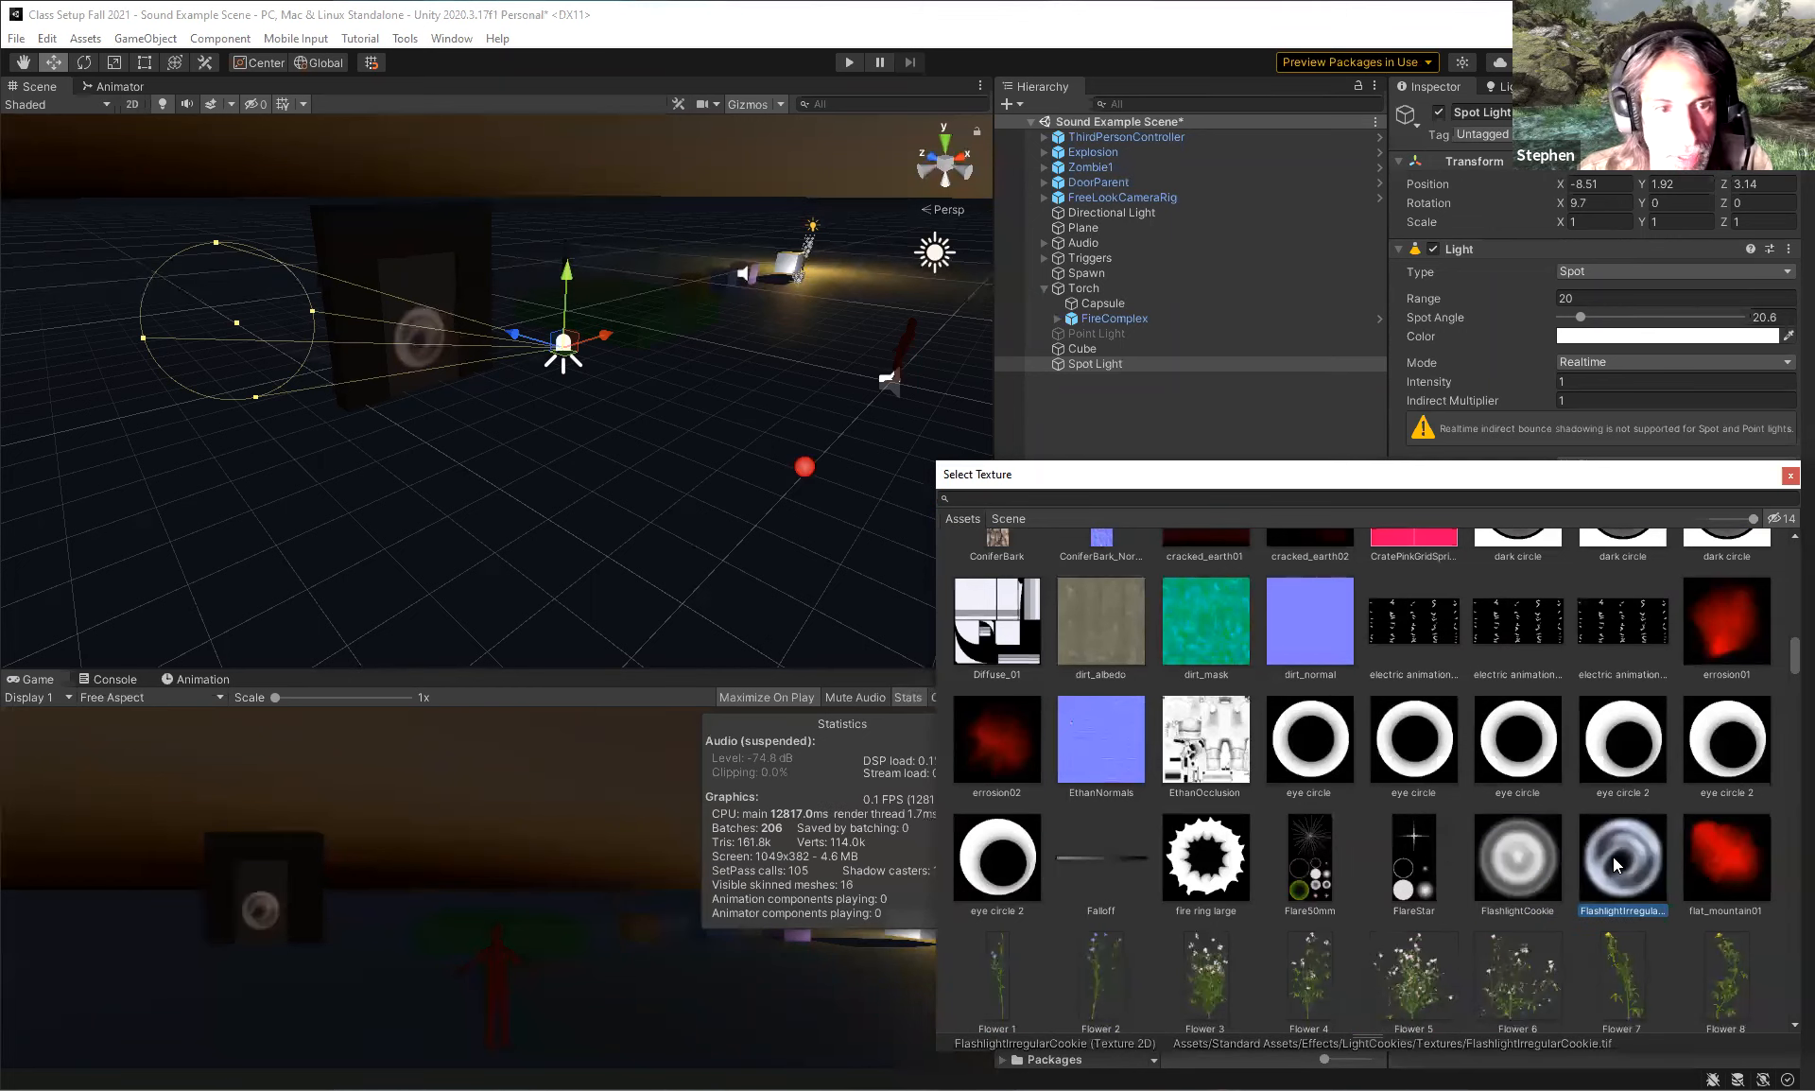
pyautogui.click(1523, 871)
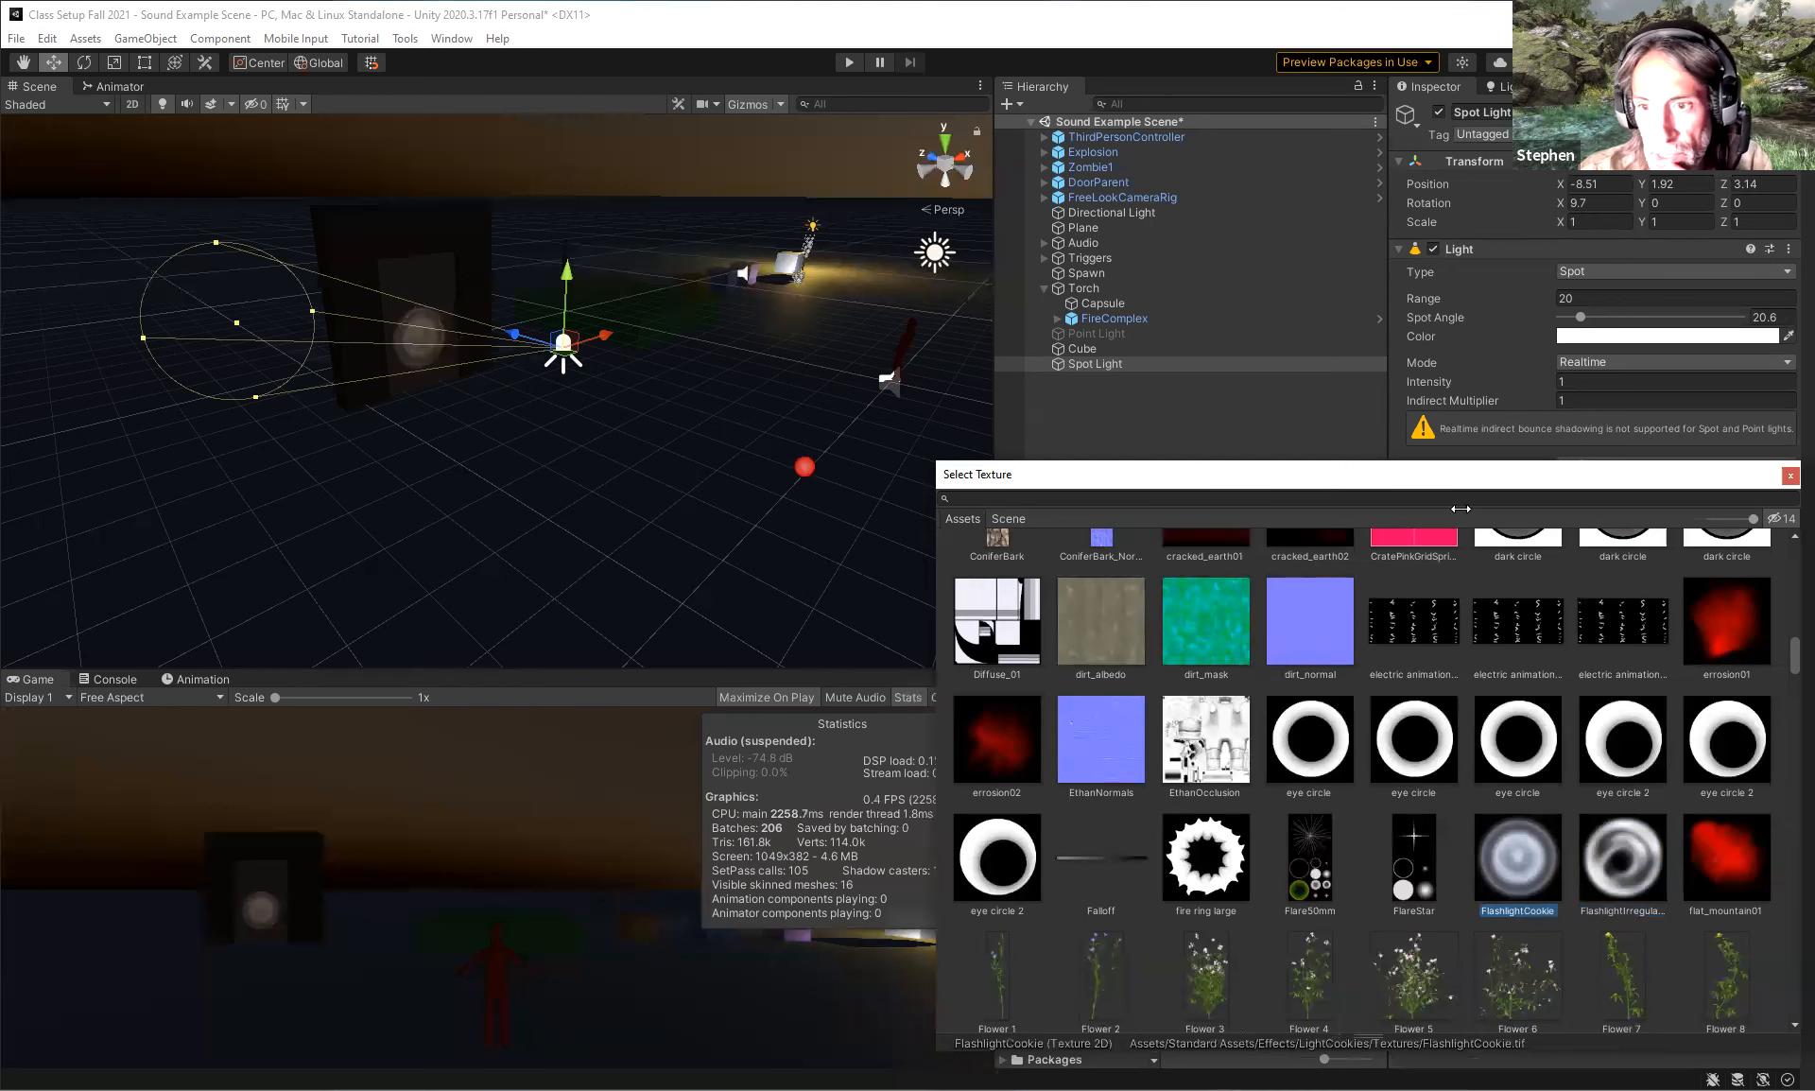
pyautogui.click(1789, 476)
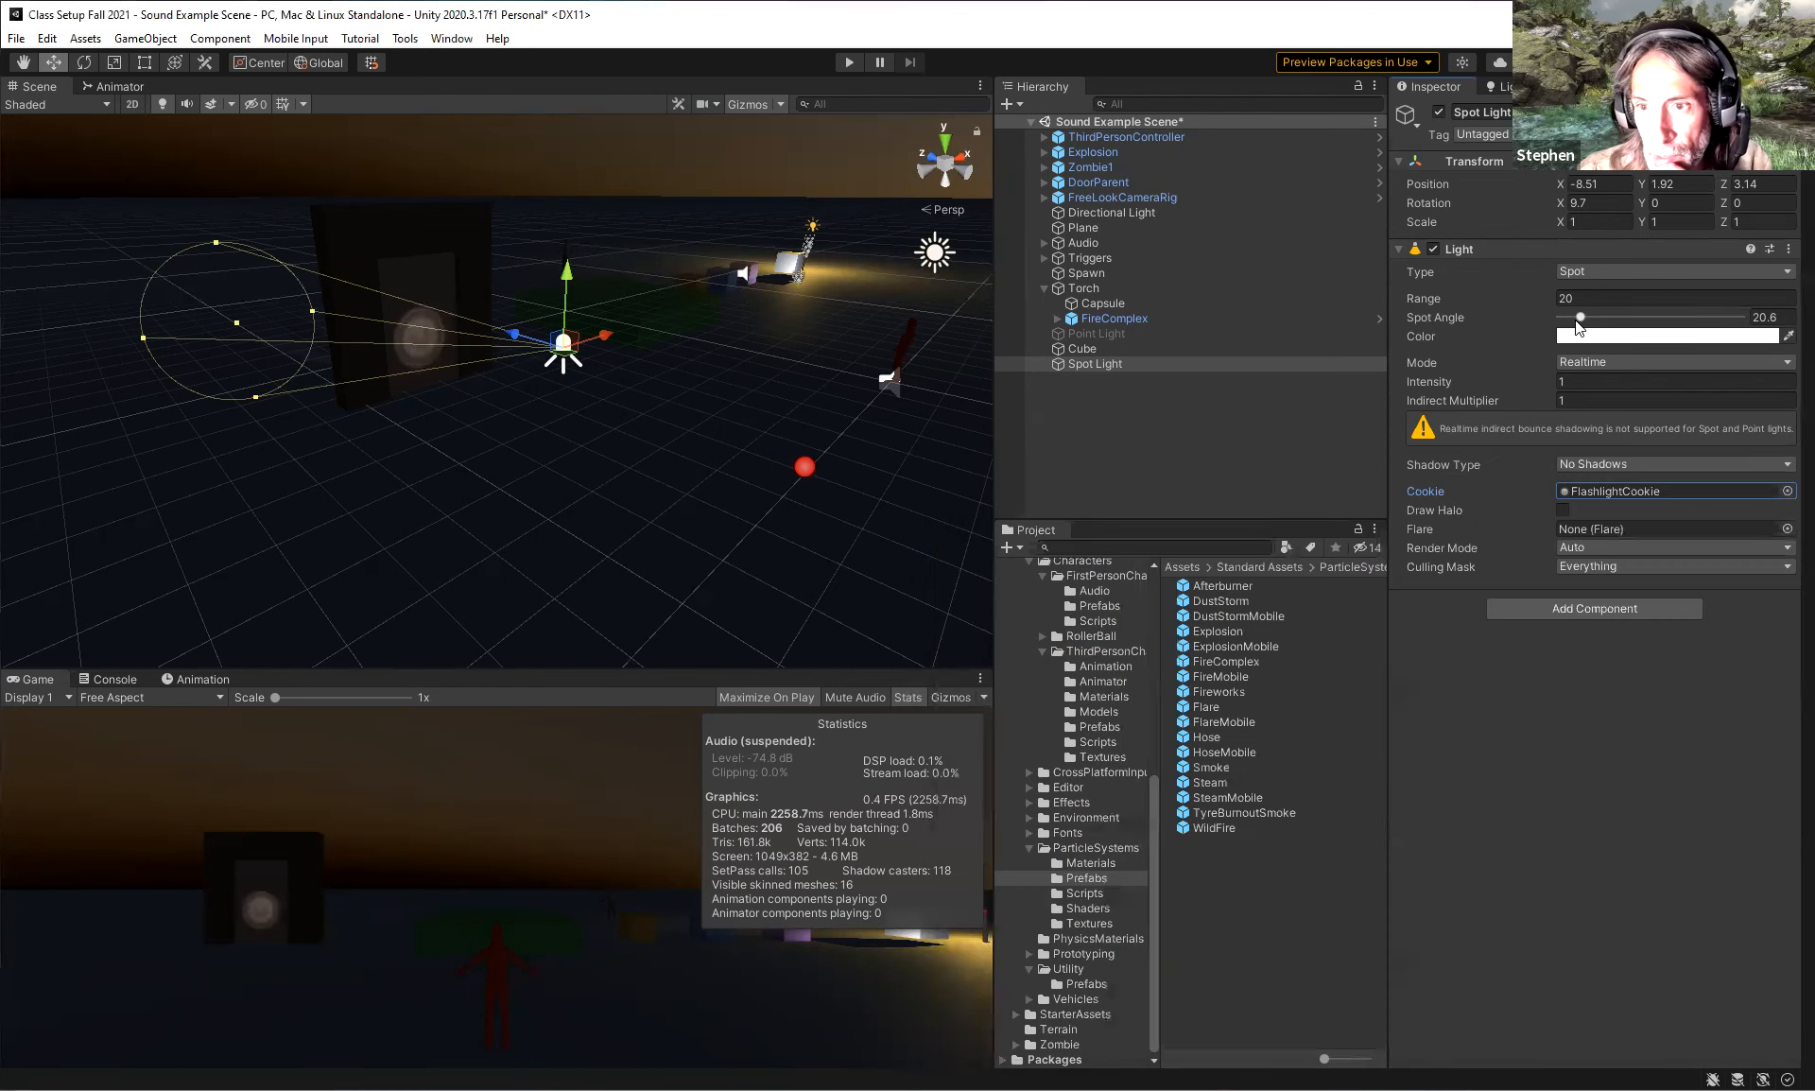
# Enlarge the spot light's beam to a Spot Angle of about 34.6 and Range 30, and move it away from the door to Z 0.75.
pyautogui.moveTo(1580, 317)
pyautogui.mouseDown()
pyautogui.moveTo(1617, 325)
pyautogui.moveTo(1593, 321)
pyautogui.mouseUp()
pyautogui.click(1580, 297)
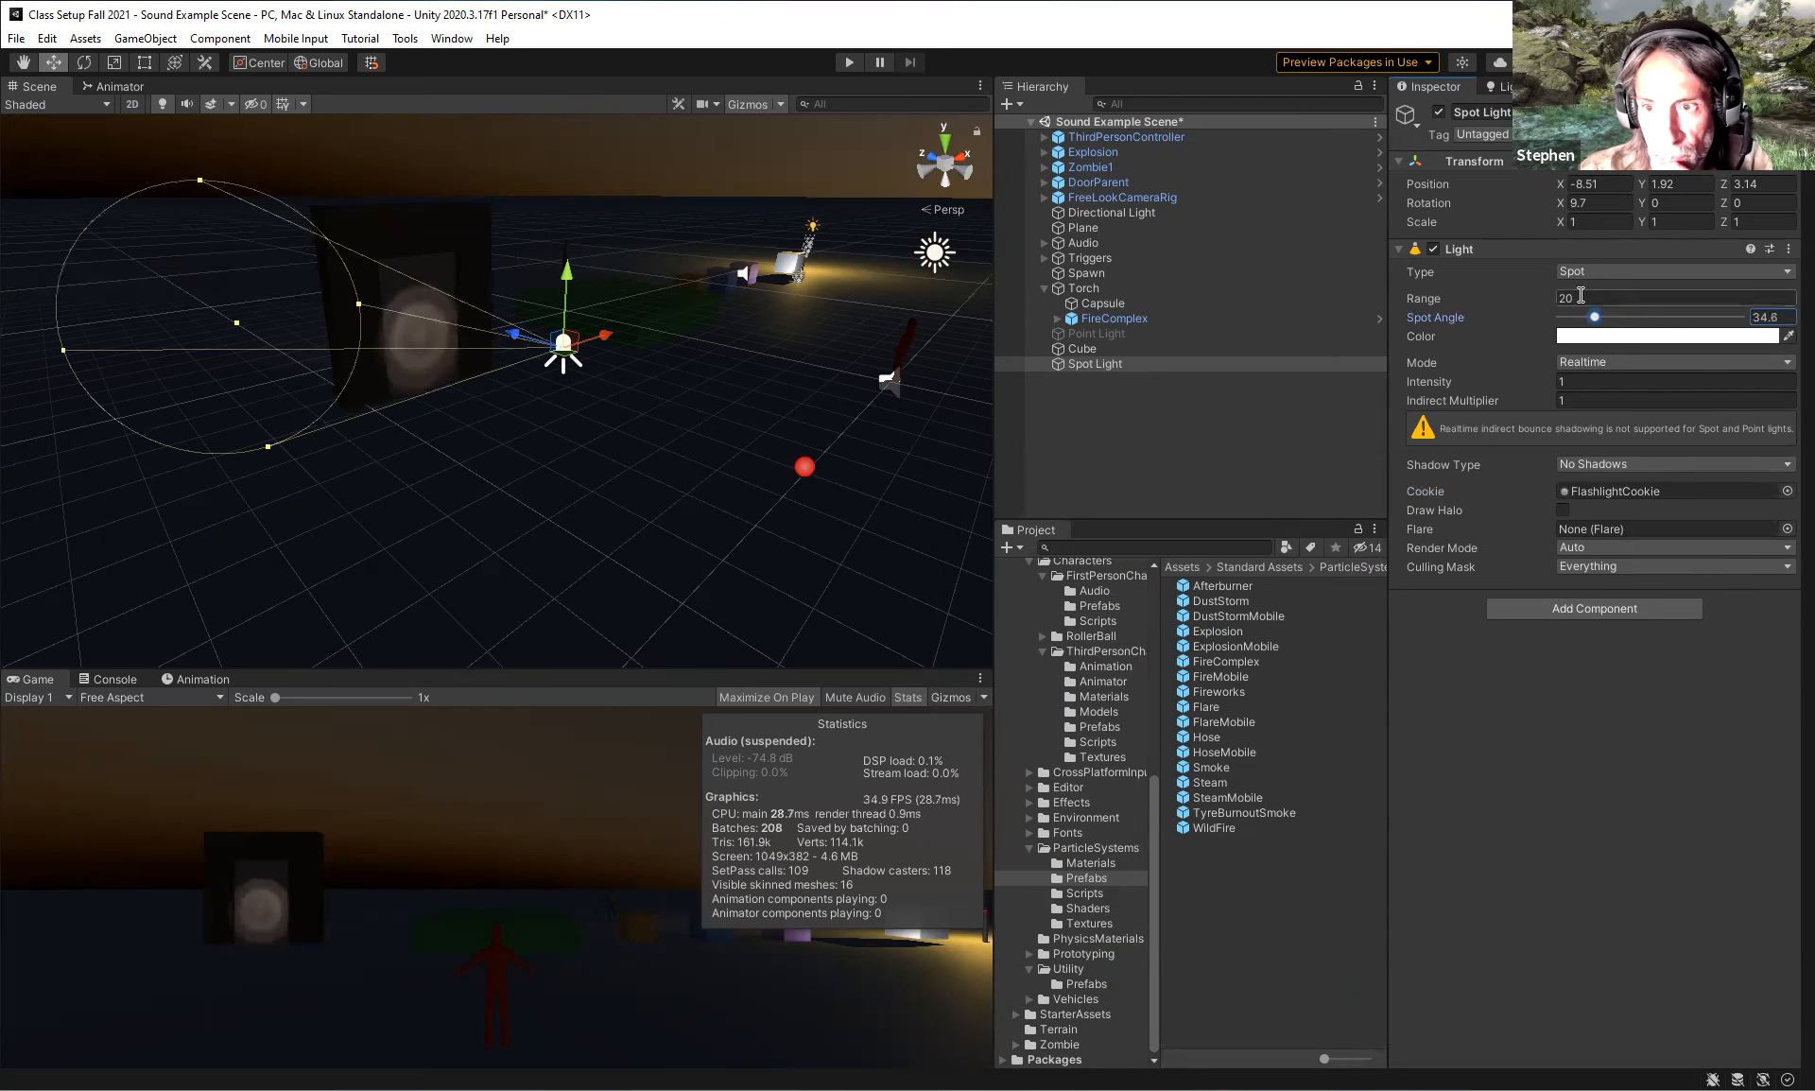
pyautogui.write('30')
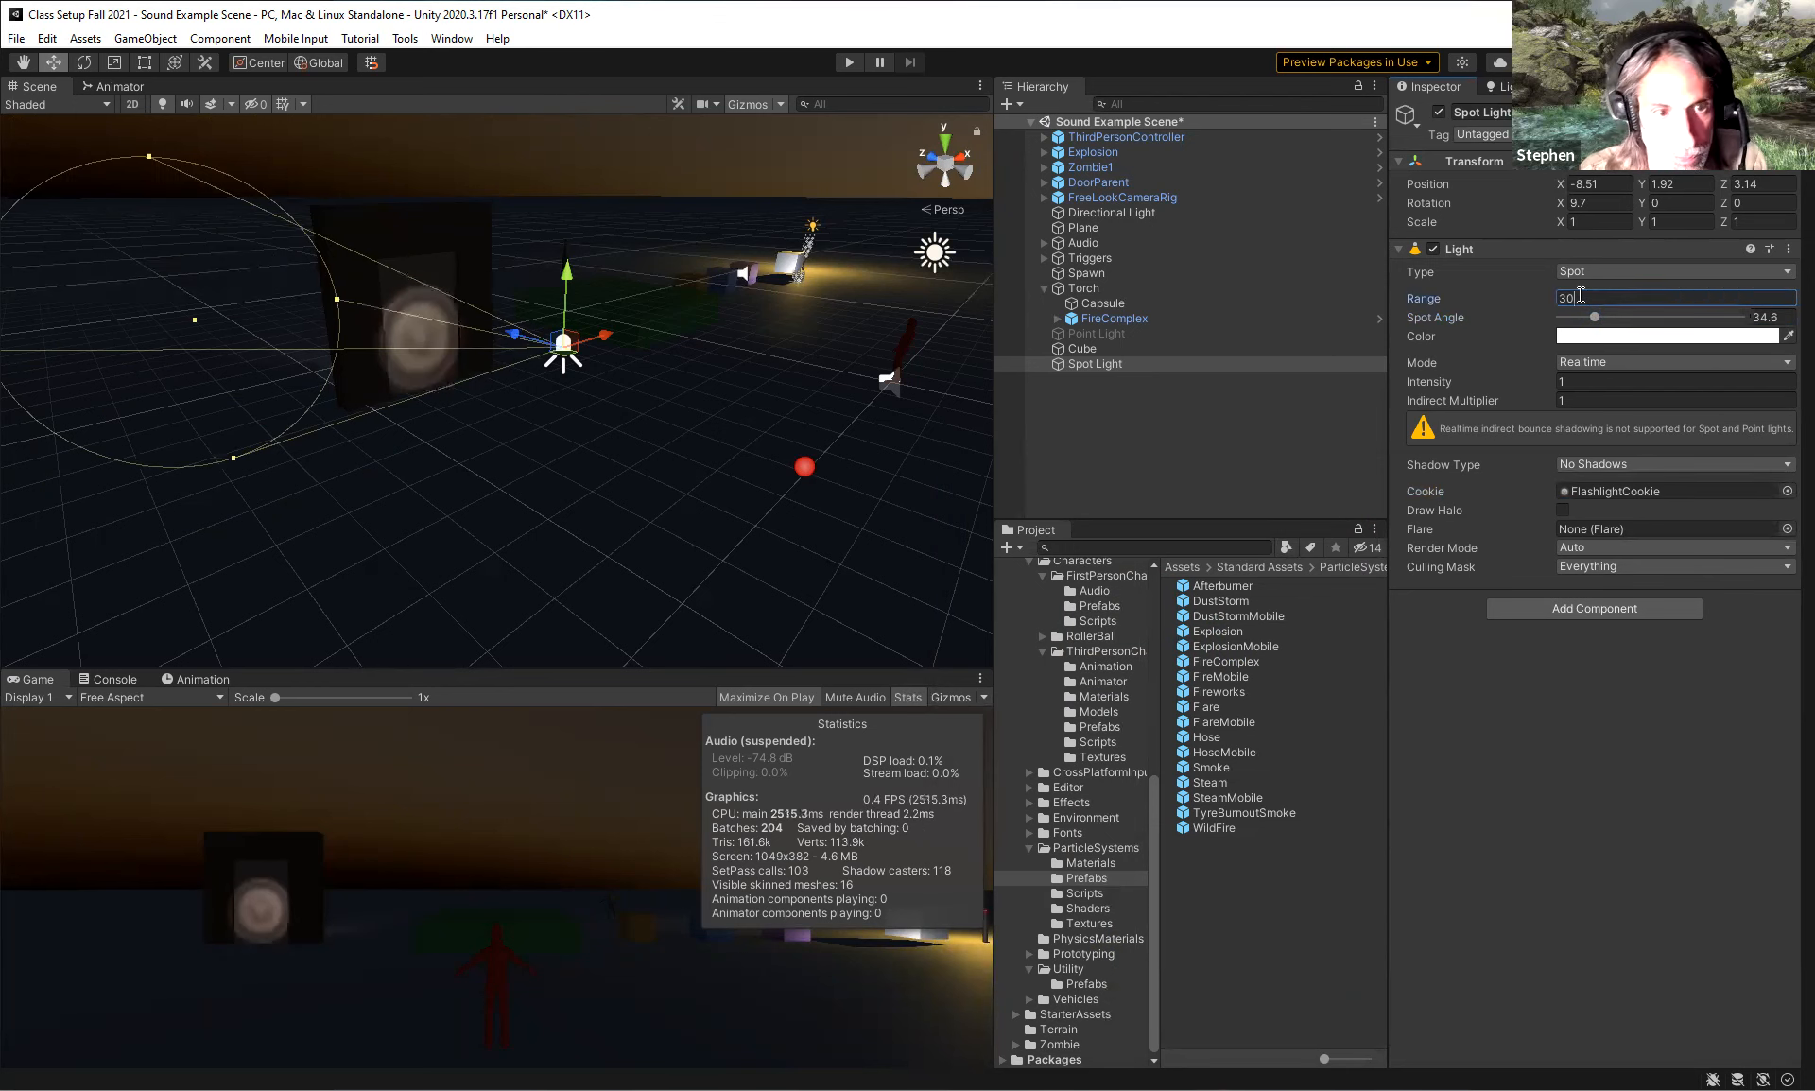
pyautogui.moveTo(516, 333); pyautogui.dragTo(636, 390)
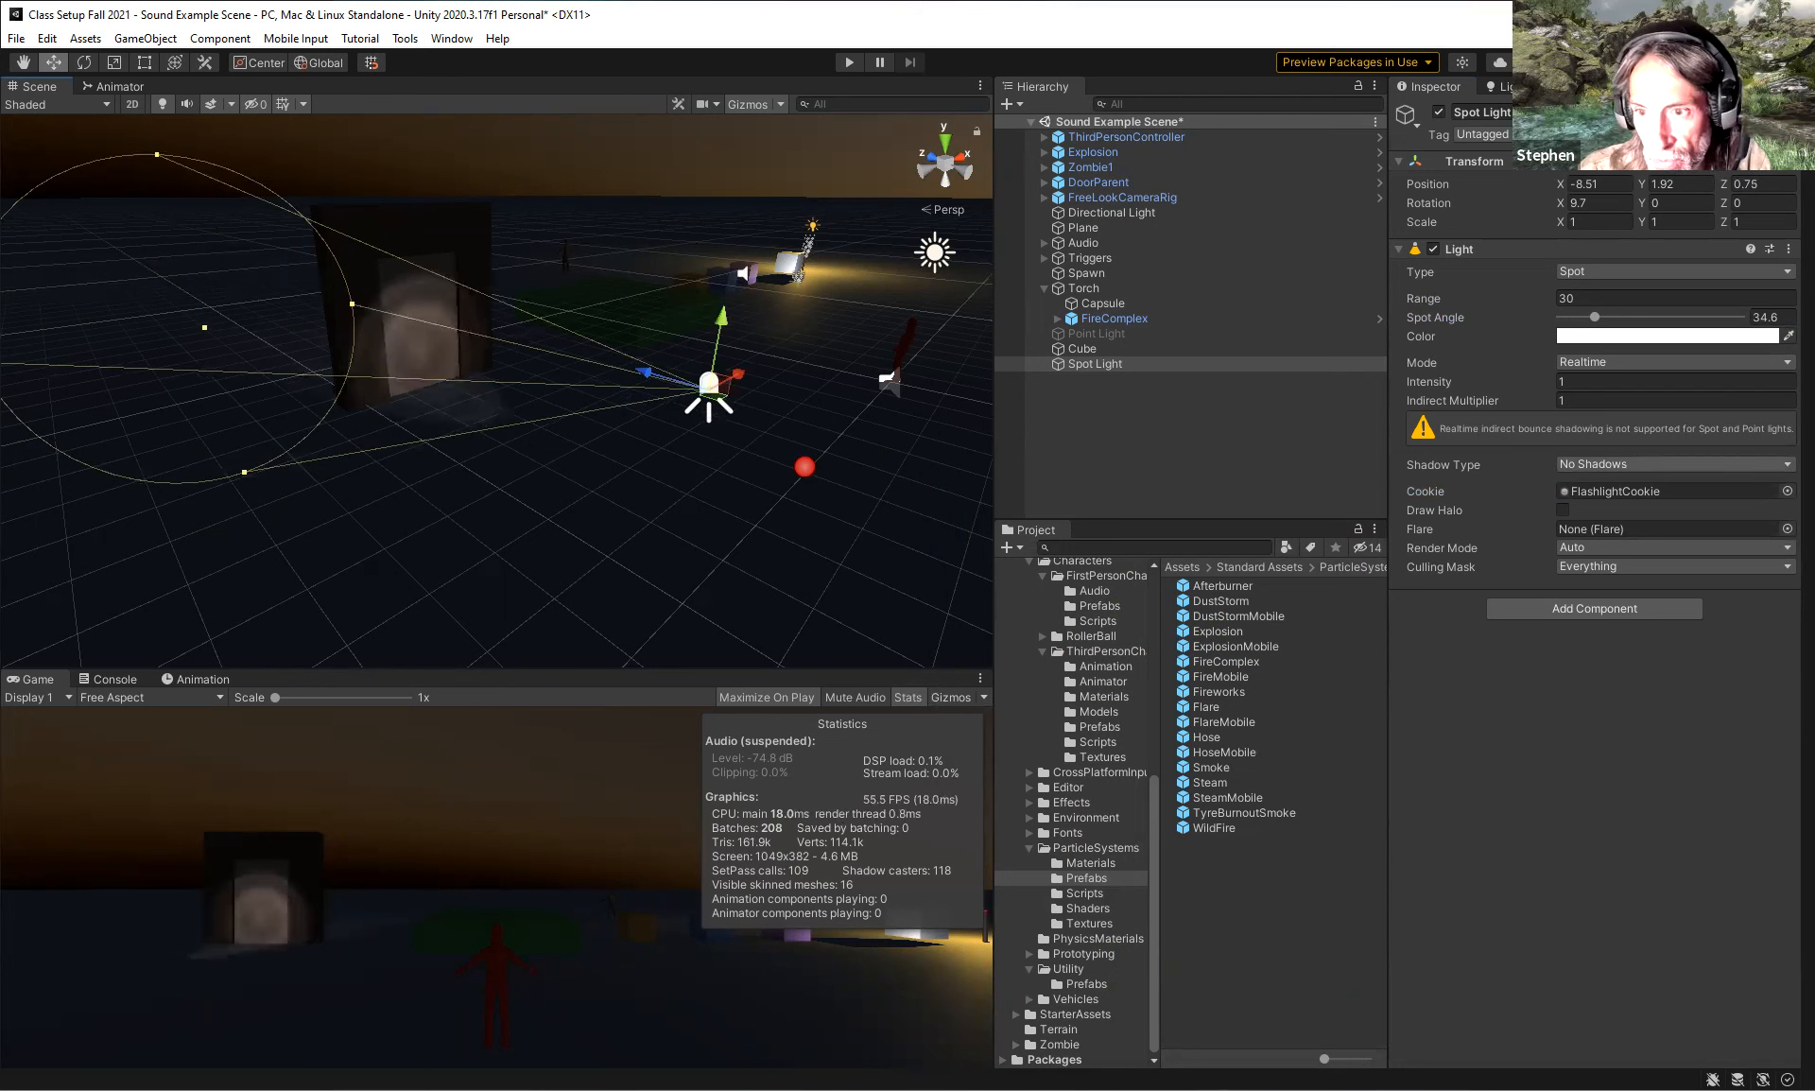
# Try Soft Shadows as the spot light's shadow type, and switch it back to No Shadows.
pyautogui.click(1645, 464)
pyautogui.click(1642, 531)
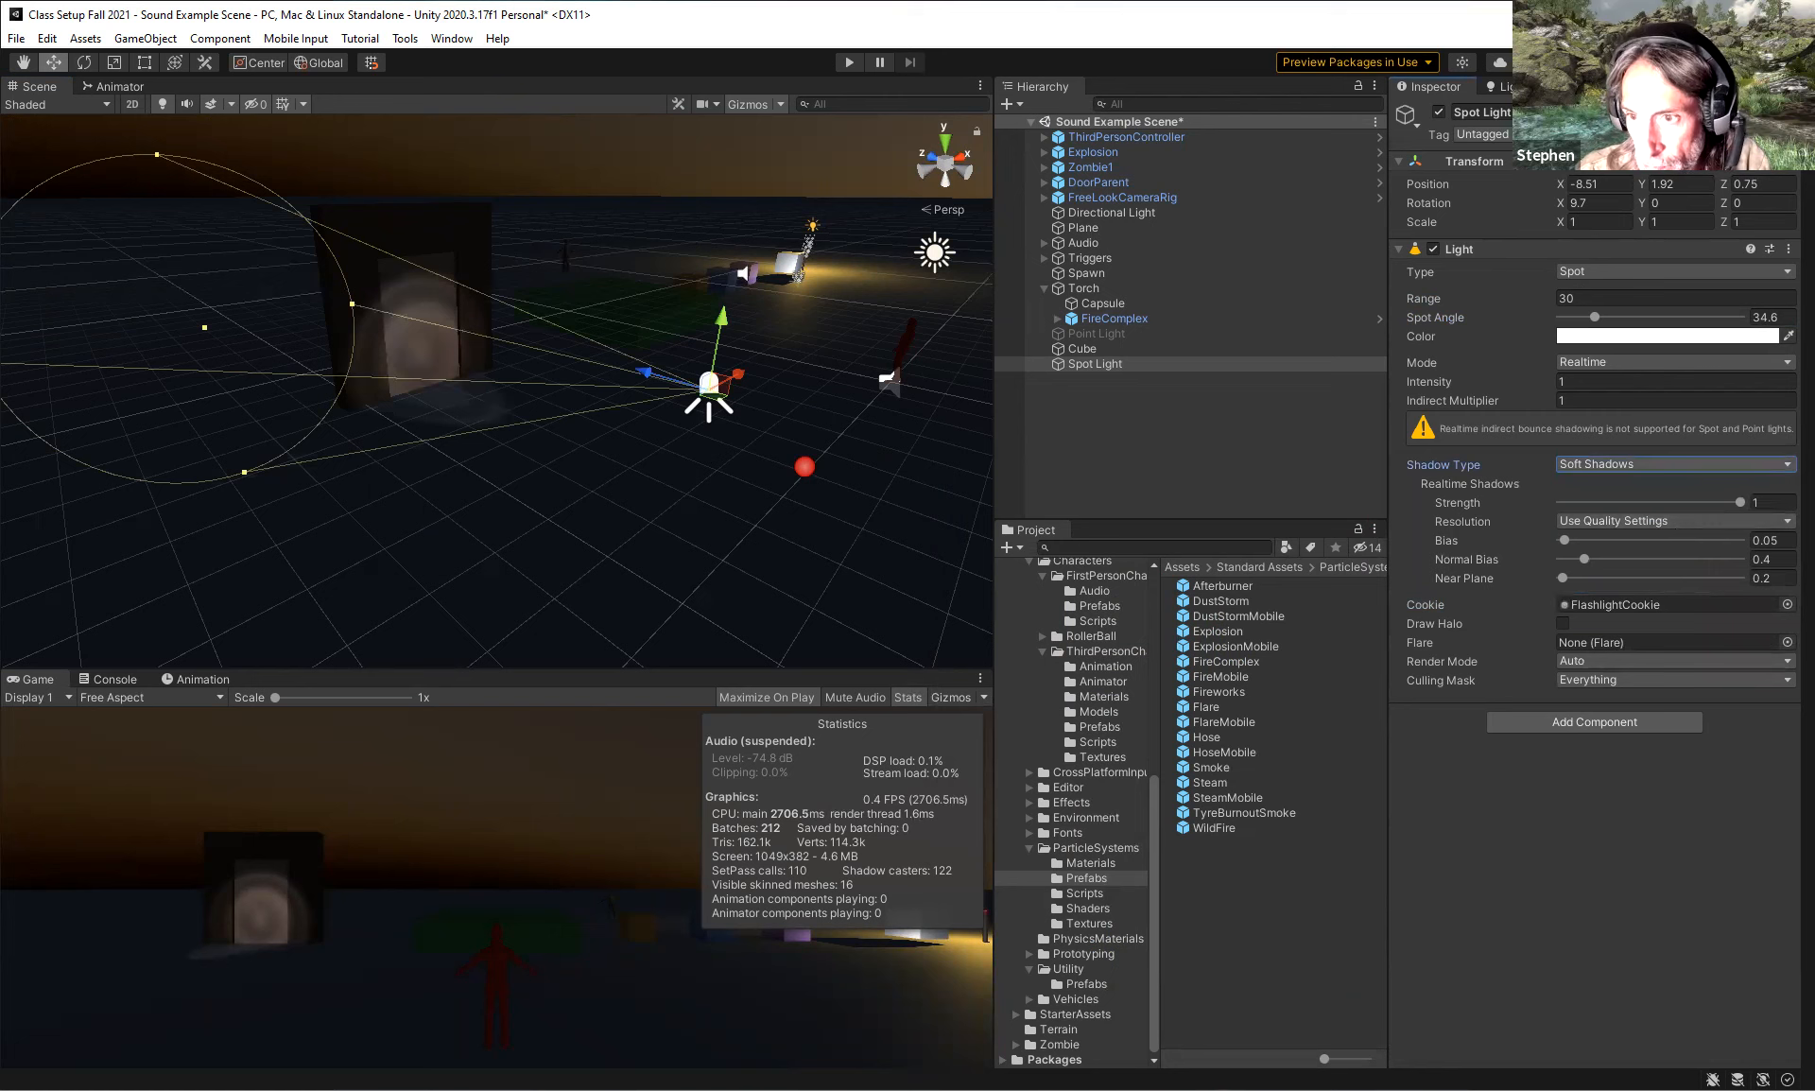
pyautogui.click(1673, 464)
pyautogui.click(1678, 487)
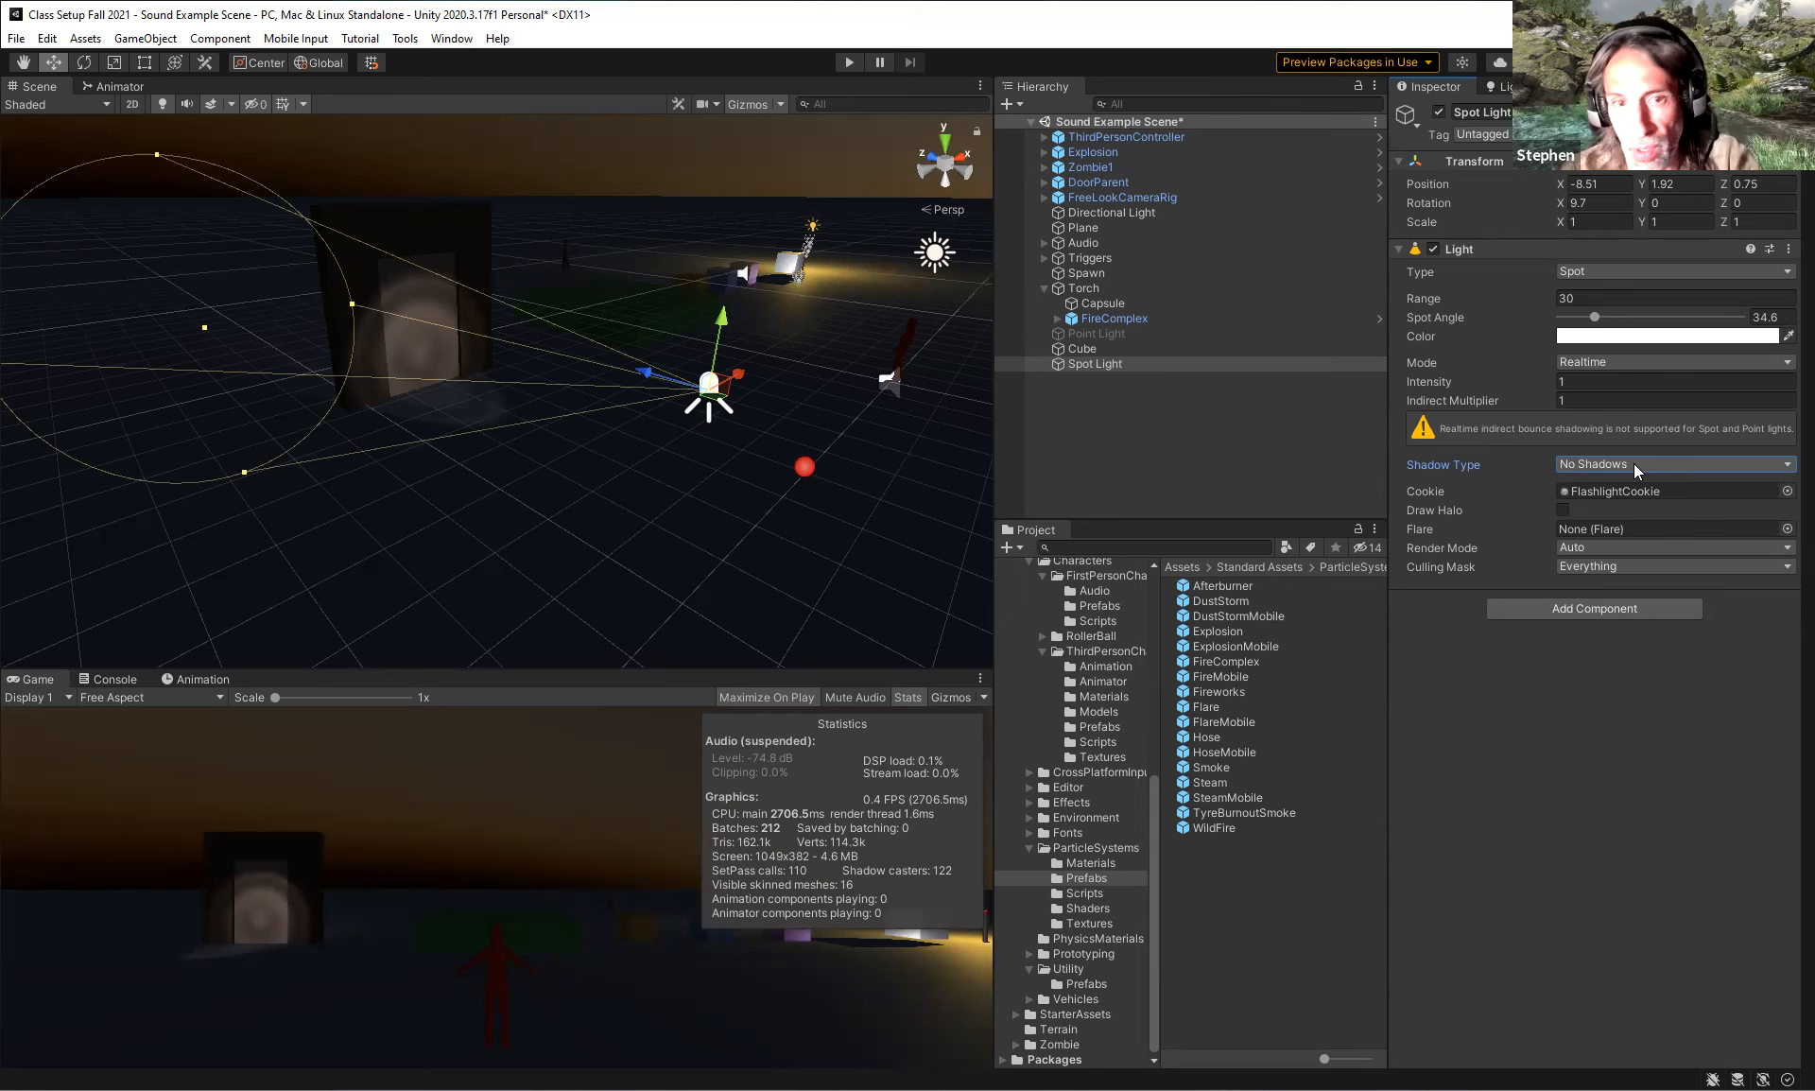
# Move Zombie1 in front of the door, to about X -7.74 and Z 4.95.
pyautogui.click(1106, 166)
pyautogui.moveTo(526, 247); pyautogui.dragTo(480, 374)
pyautogui.moveTo(583, 341); pyautogui.dragTo(568, 354)
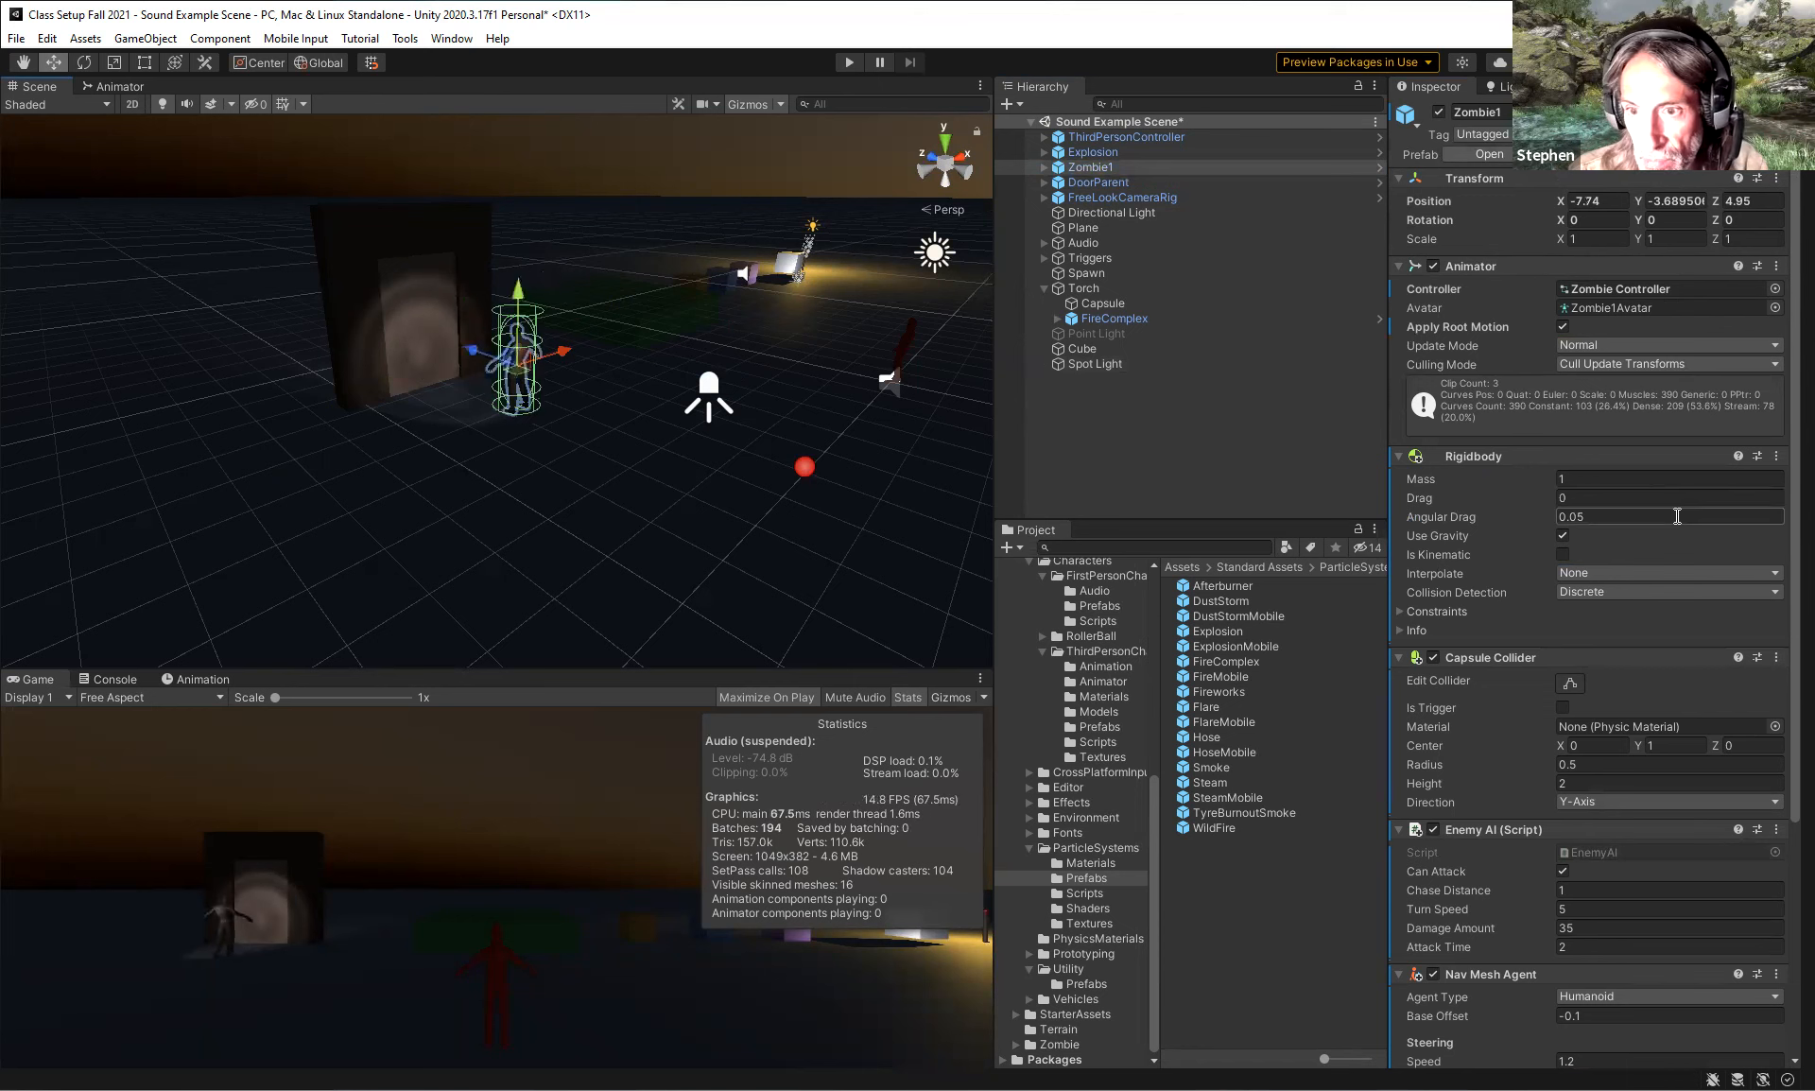
# Set the spot light's shadow type to Soft Shadows, and move Zombie1 into its beam at about X -8.27.
pyautogui.click(1202, 364)
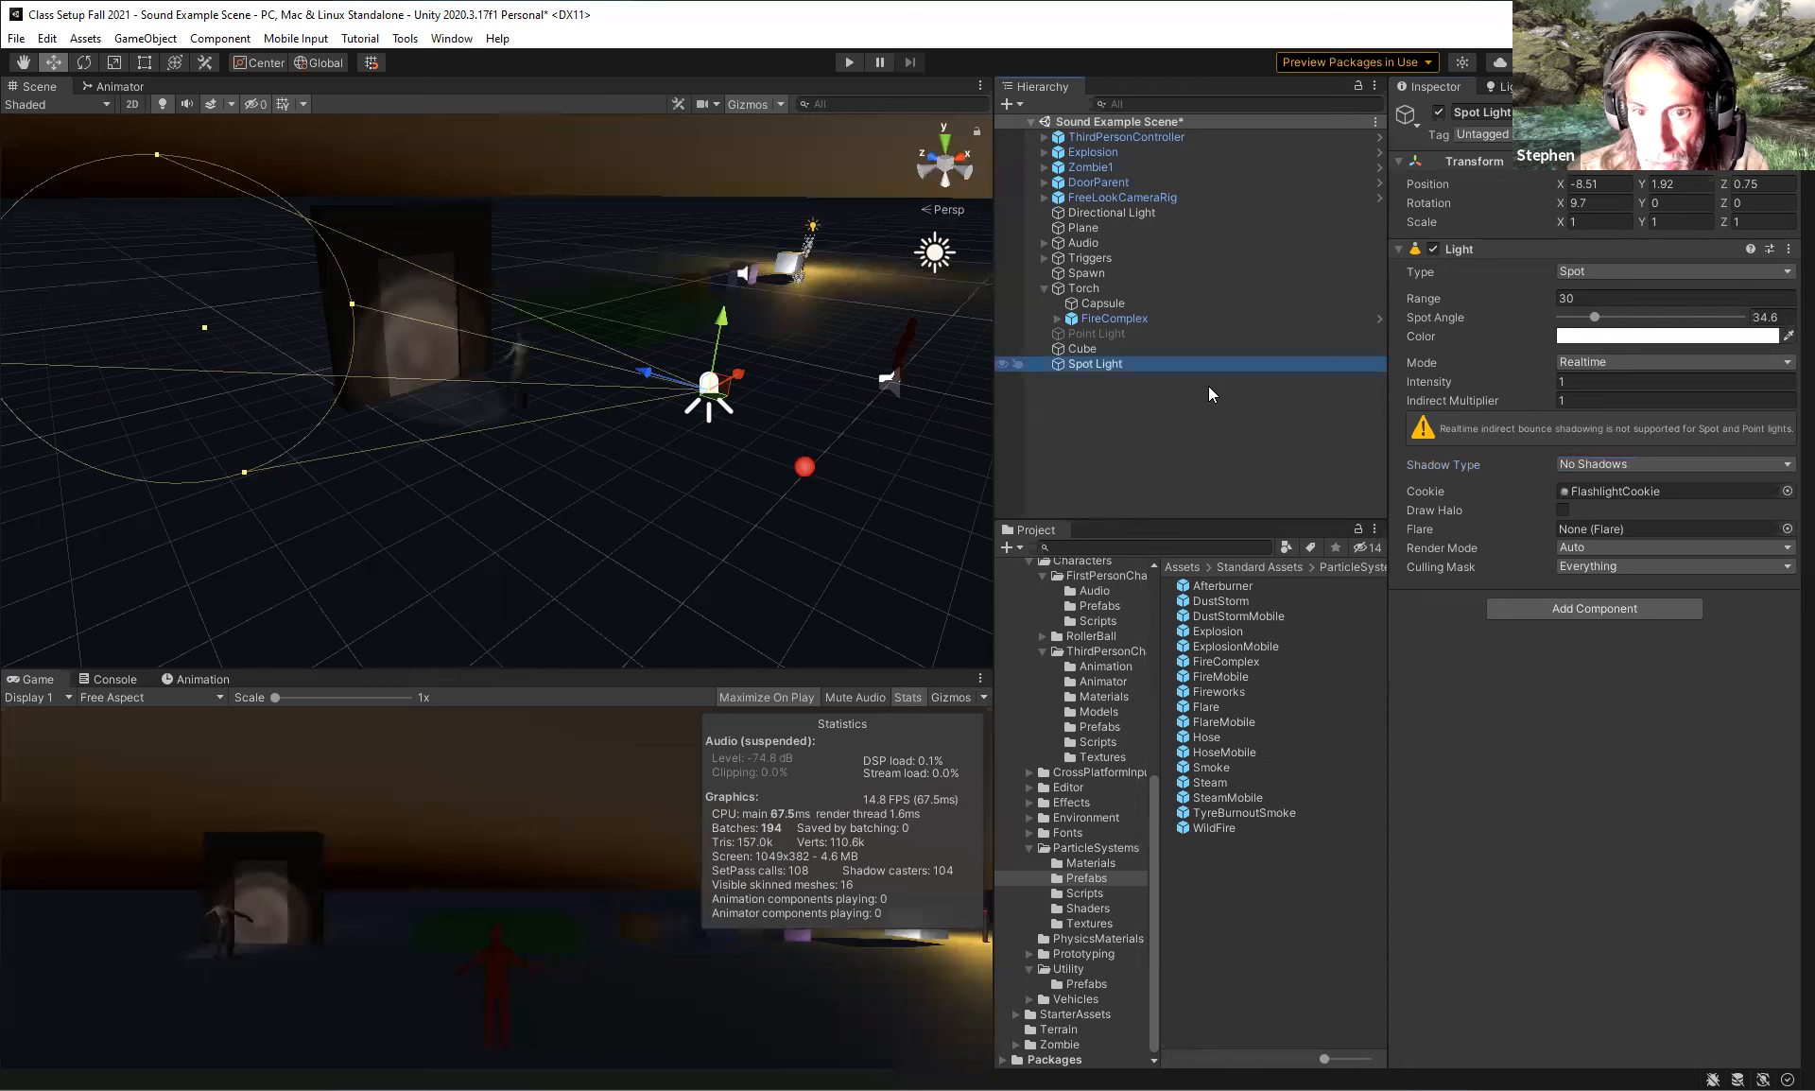
pyautogui.click(1668, 464)
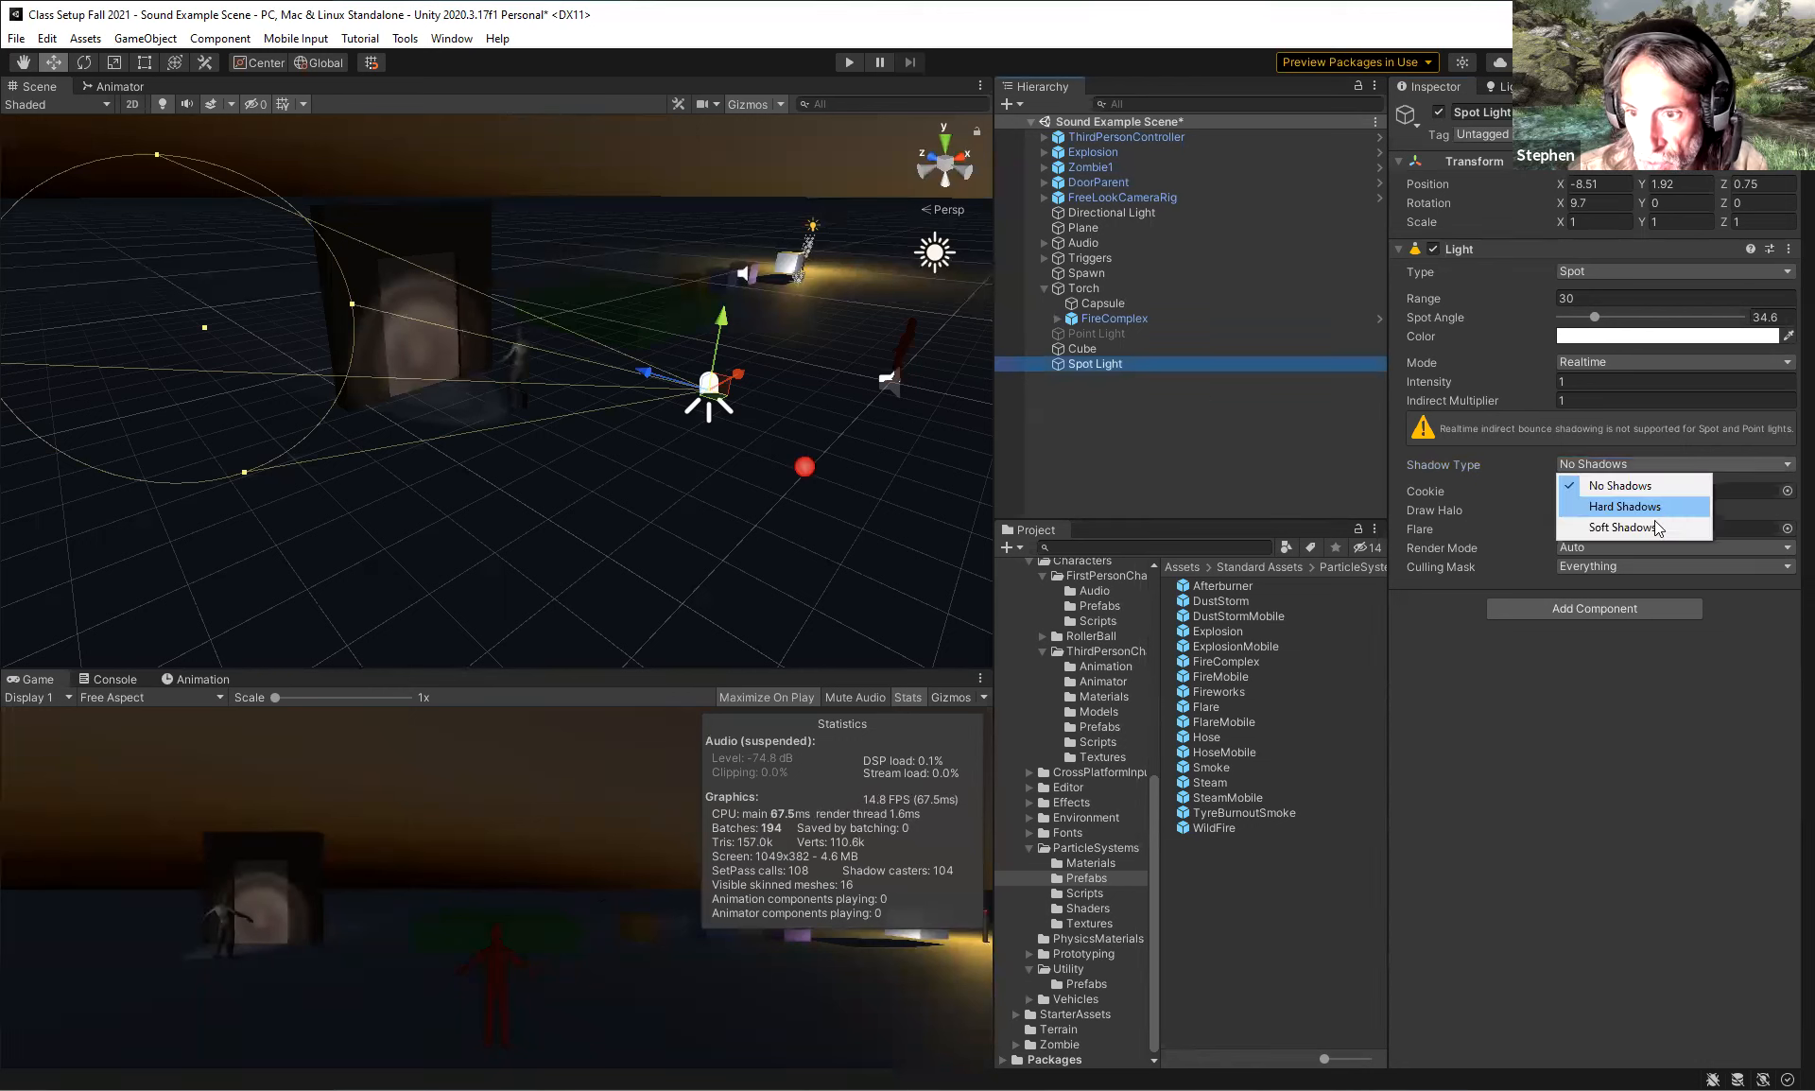
pyautogui.click(1648, 532)
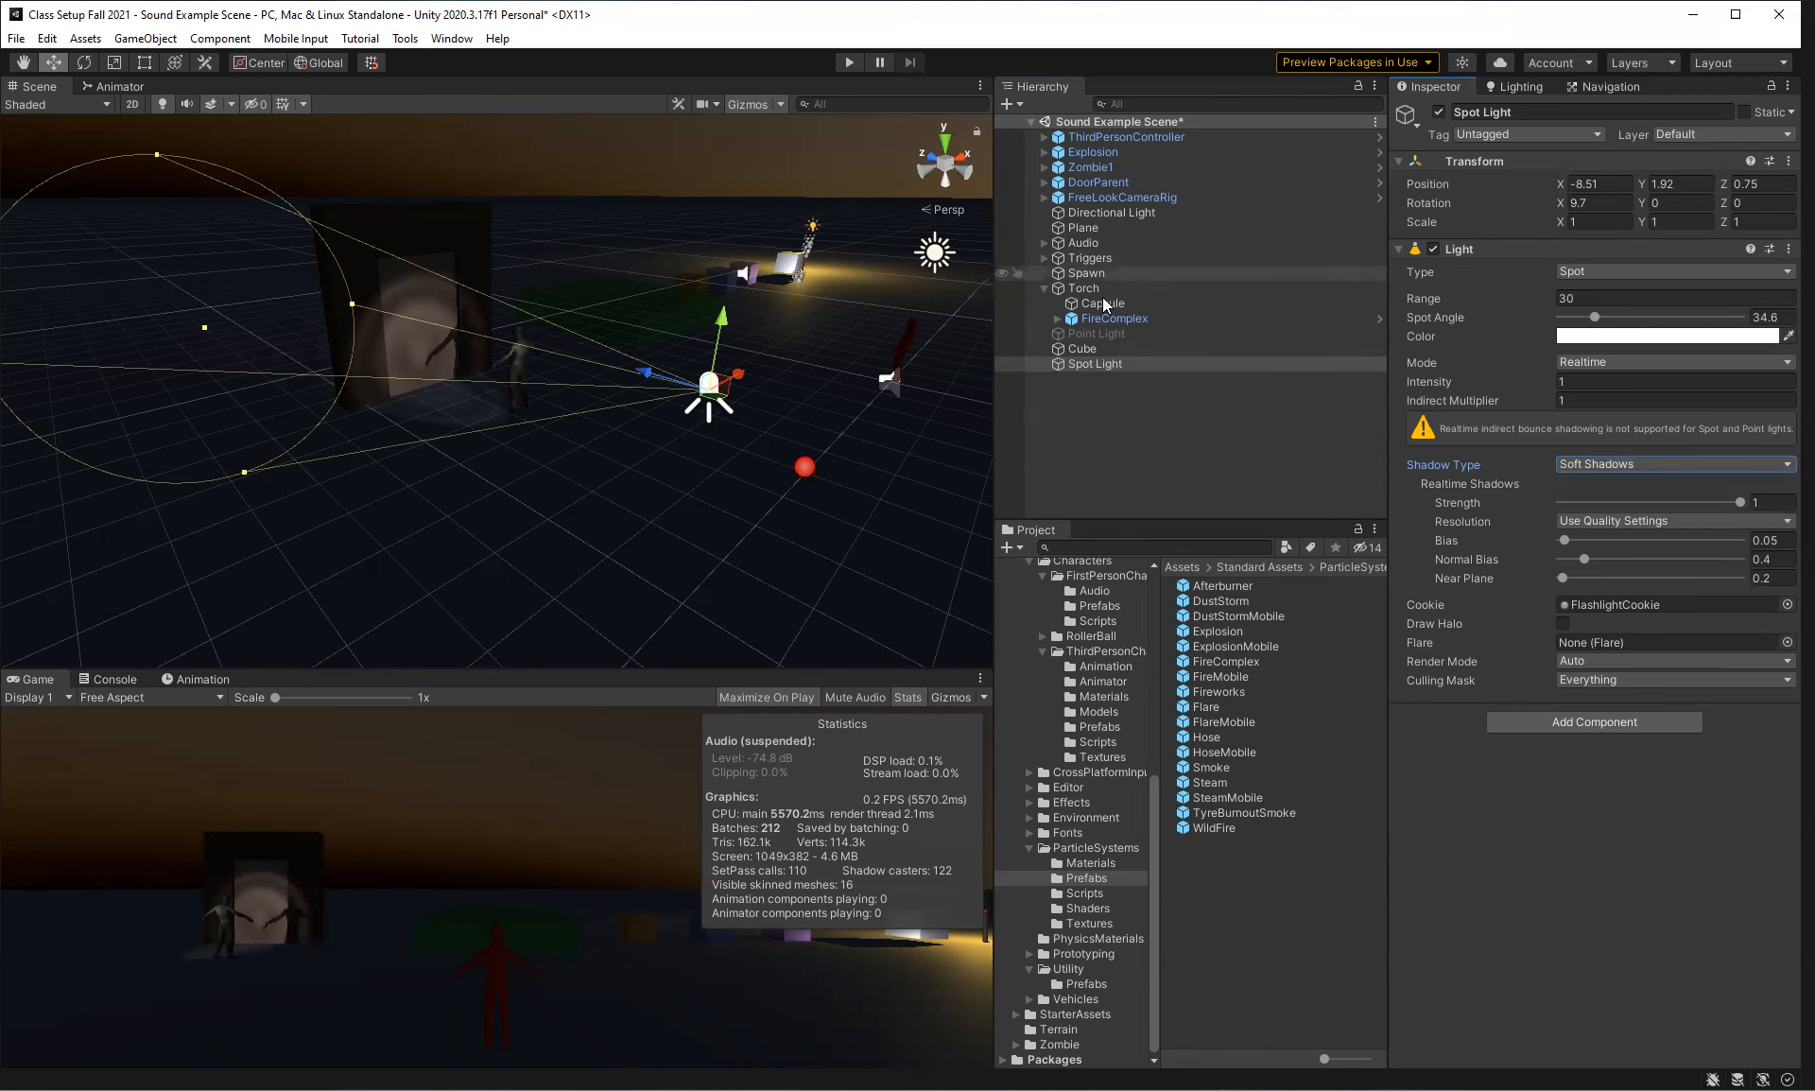
pyautogui.click(1096, 168)
pyautogui.moveTo(561, 347); pyautogui.dragTo(545, 357)
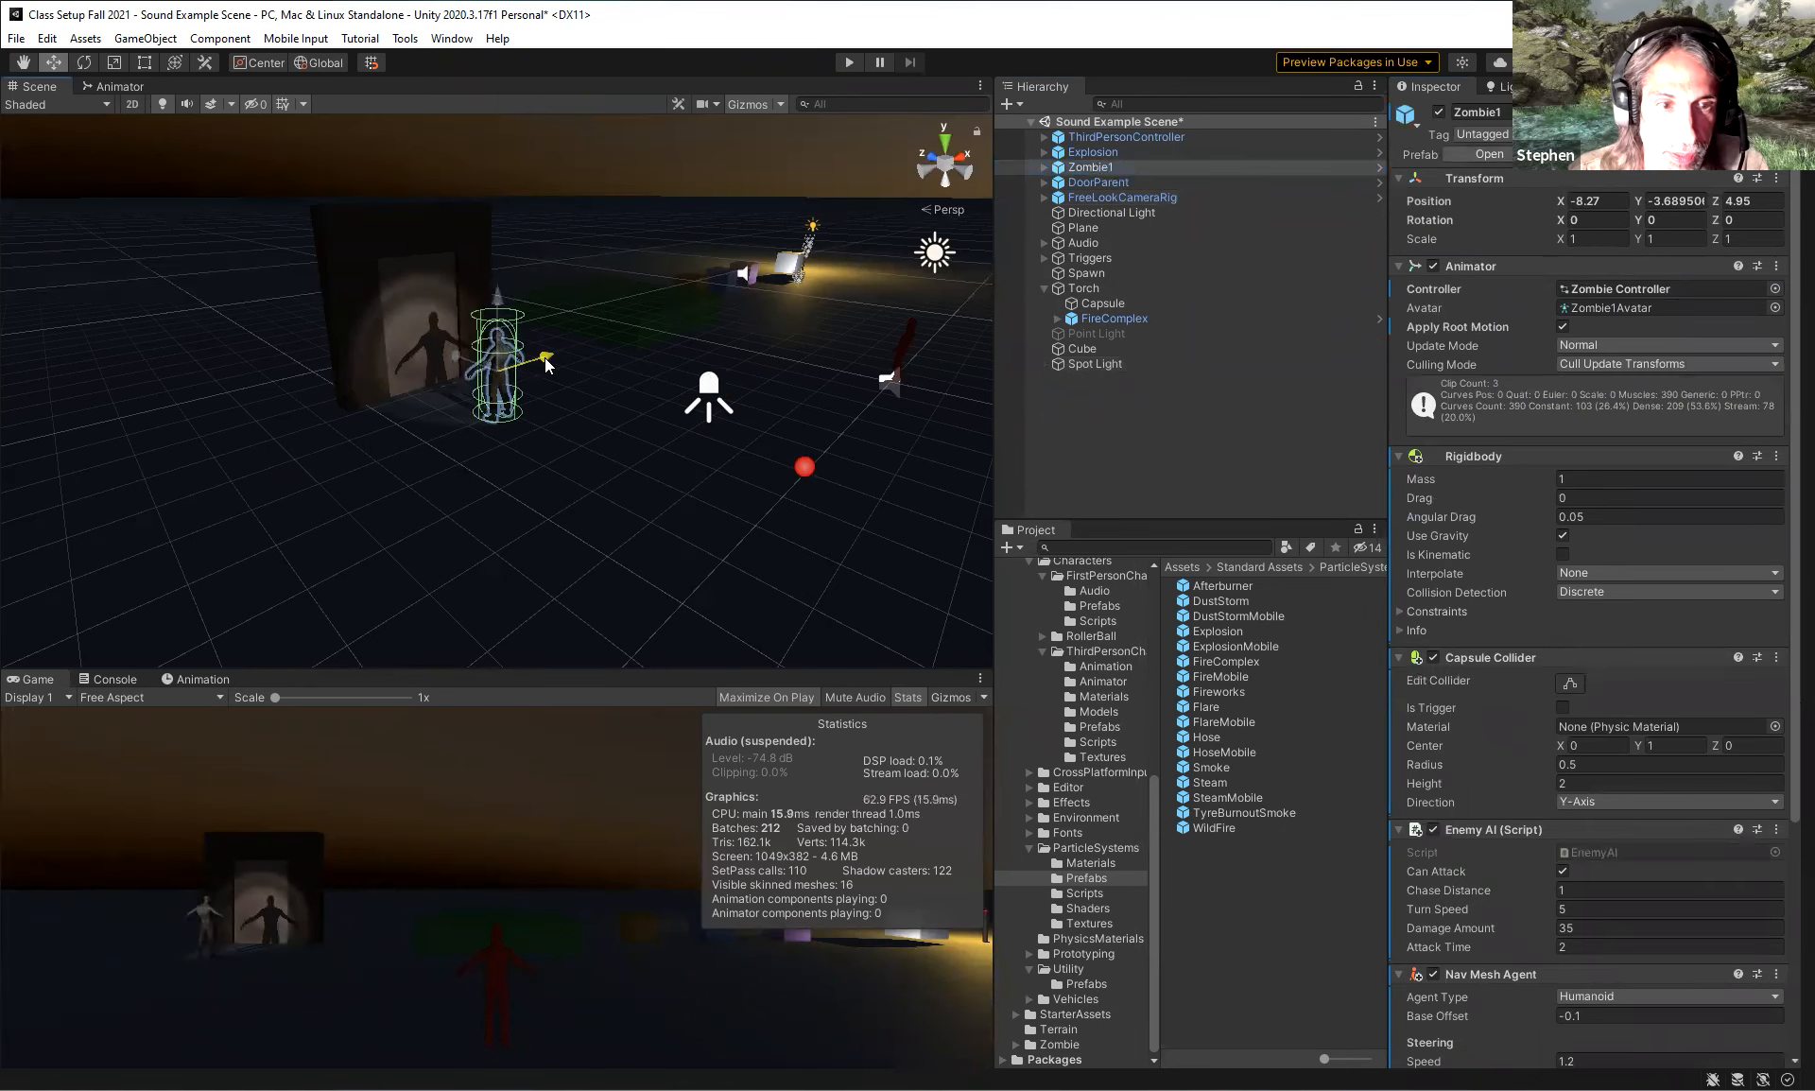
# Tint the spot light's color a pale warm yellow.
pyautogui.click(1095, 363)
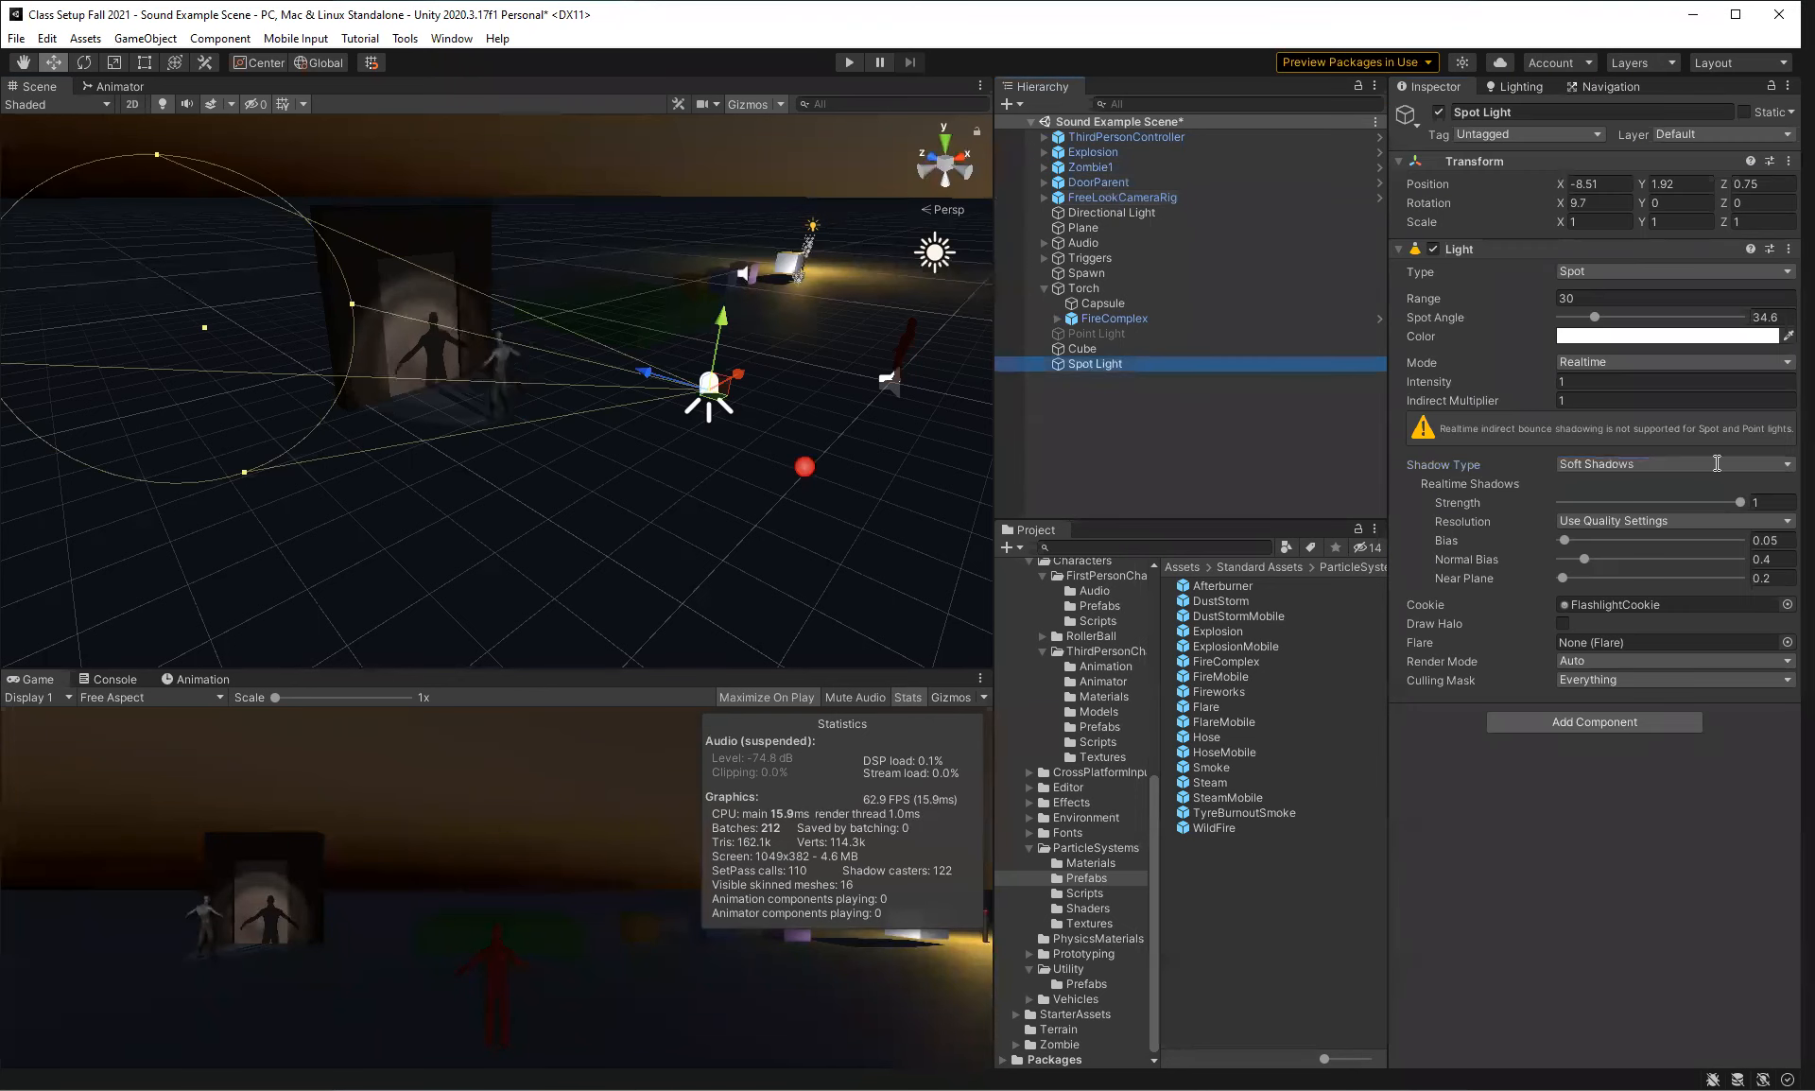
pyautogui.click(1657, 336)
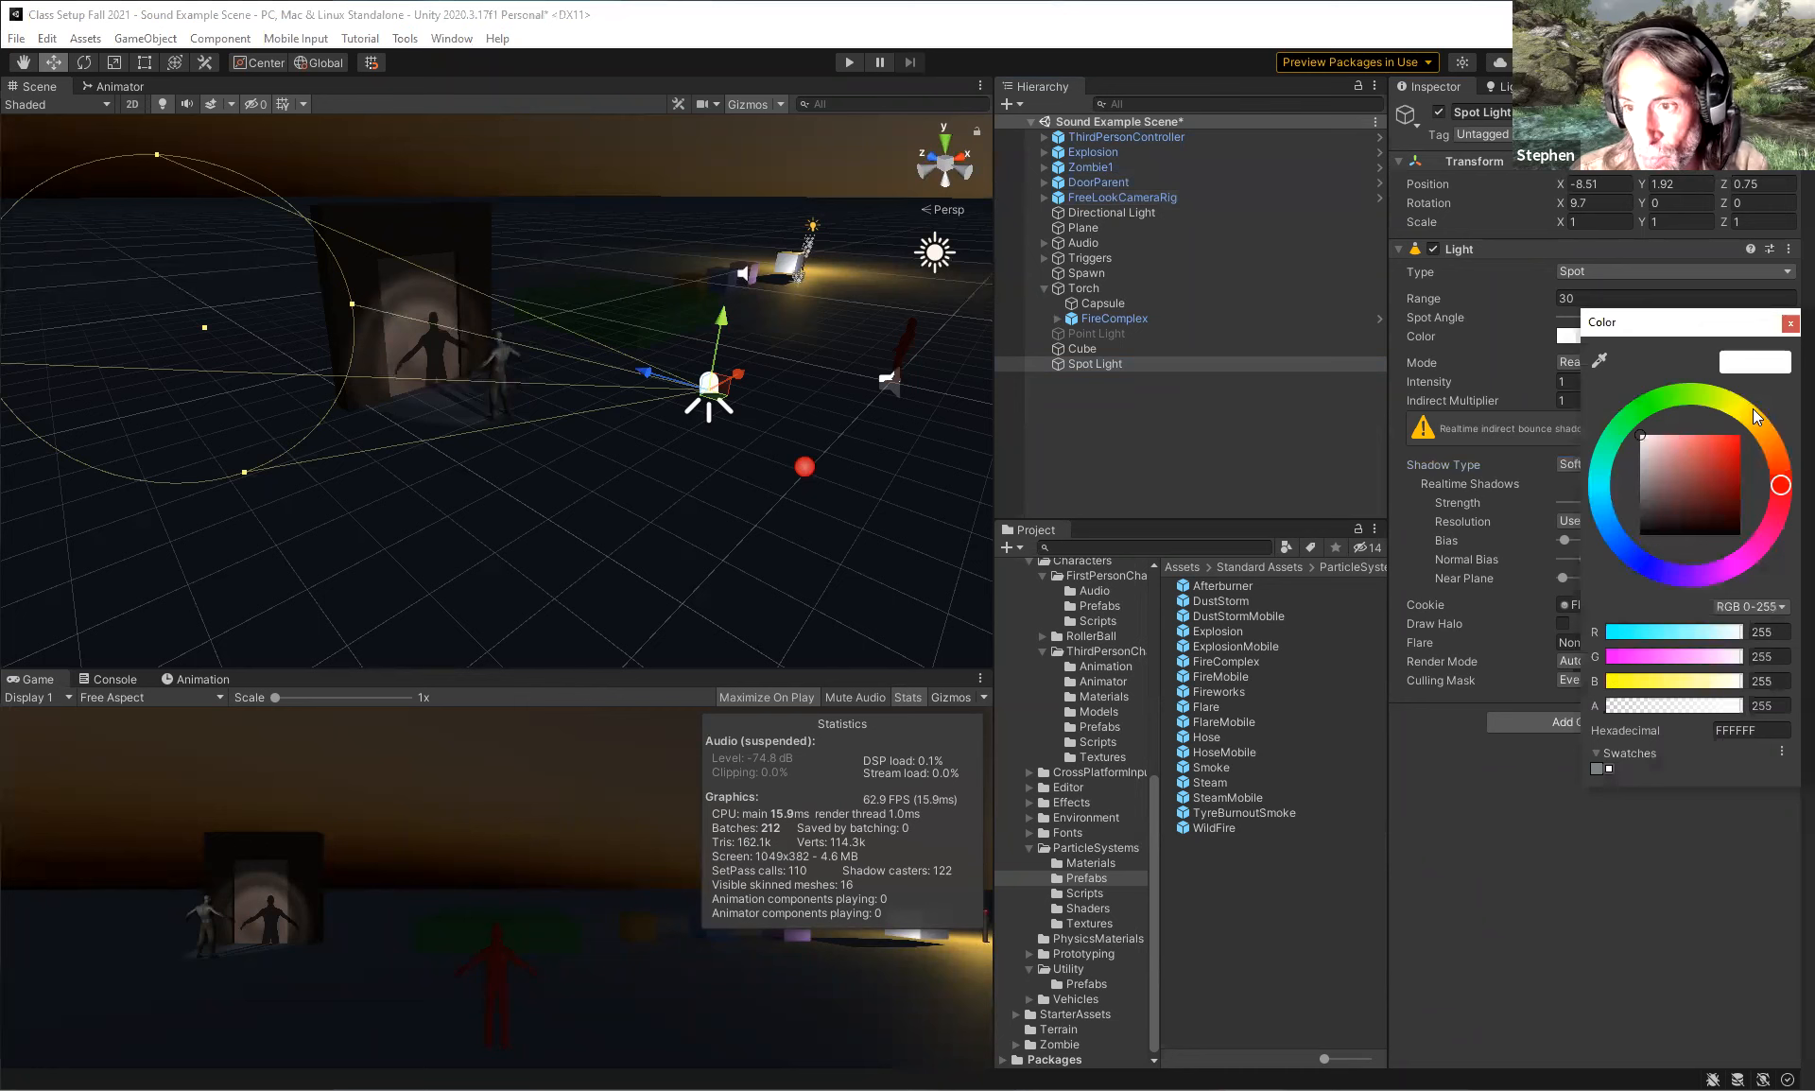
pyautogui.click(1747, 410)
pyautogui.click(1658, 436)
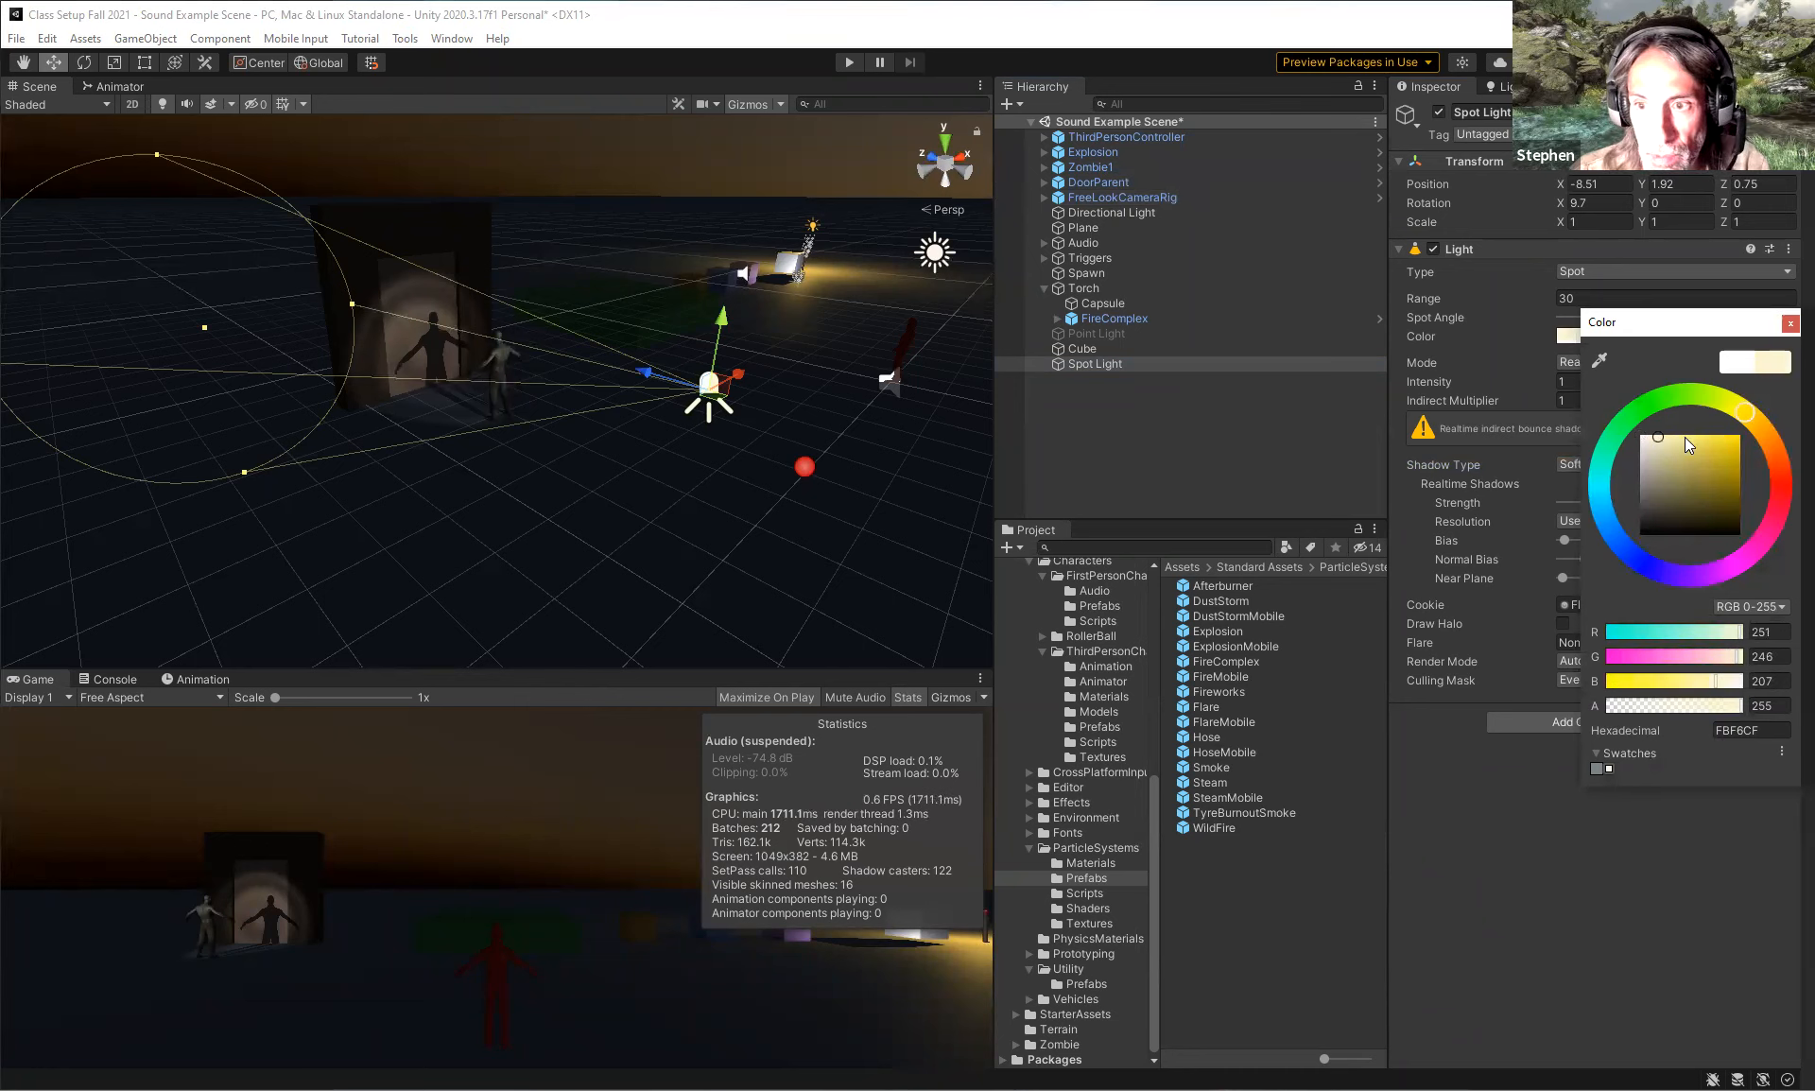
pyautogui.click(1684, 436)
pyautogui.click(1663, 435)
pyautogui.click(1790, 324)
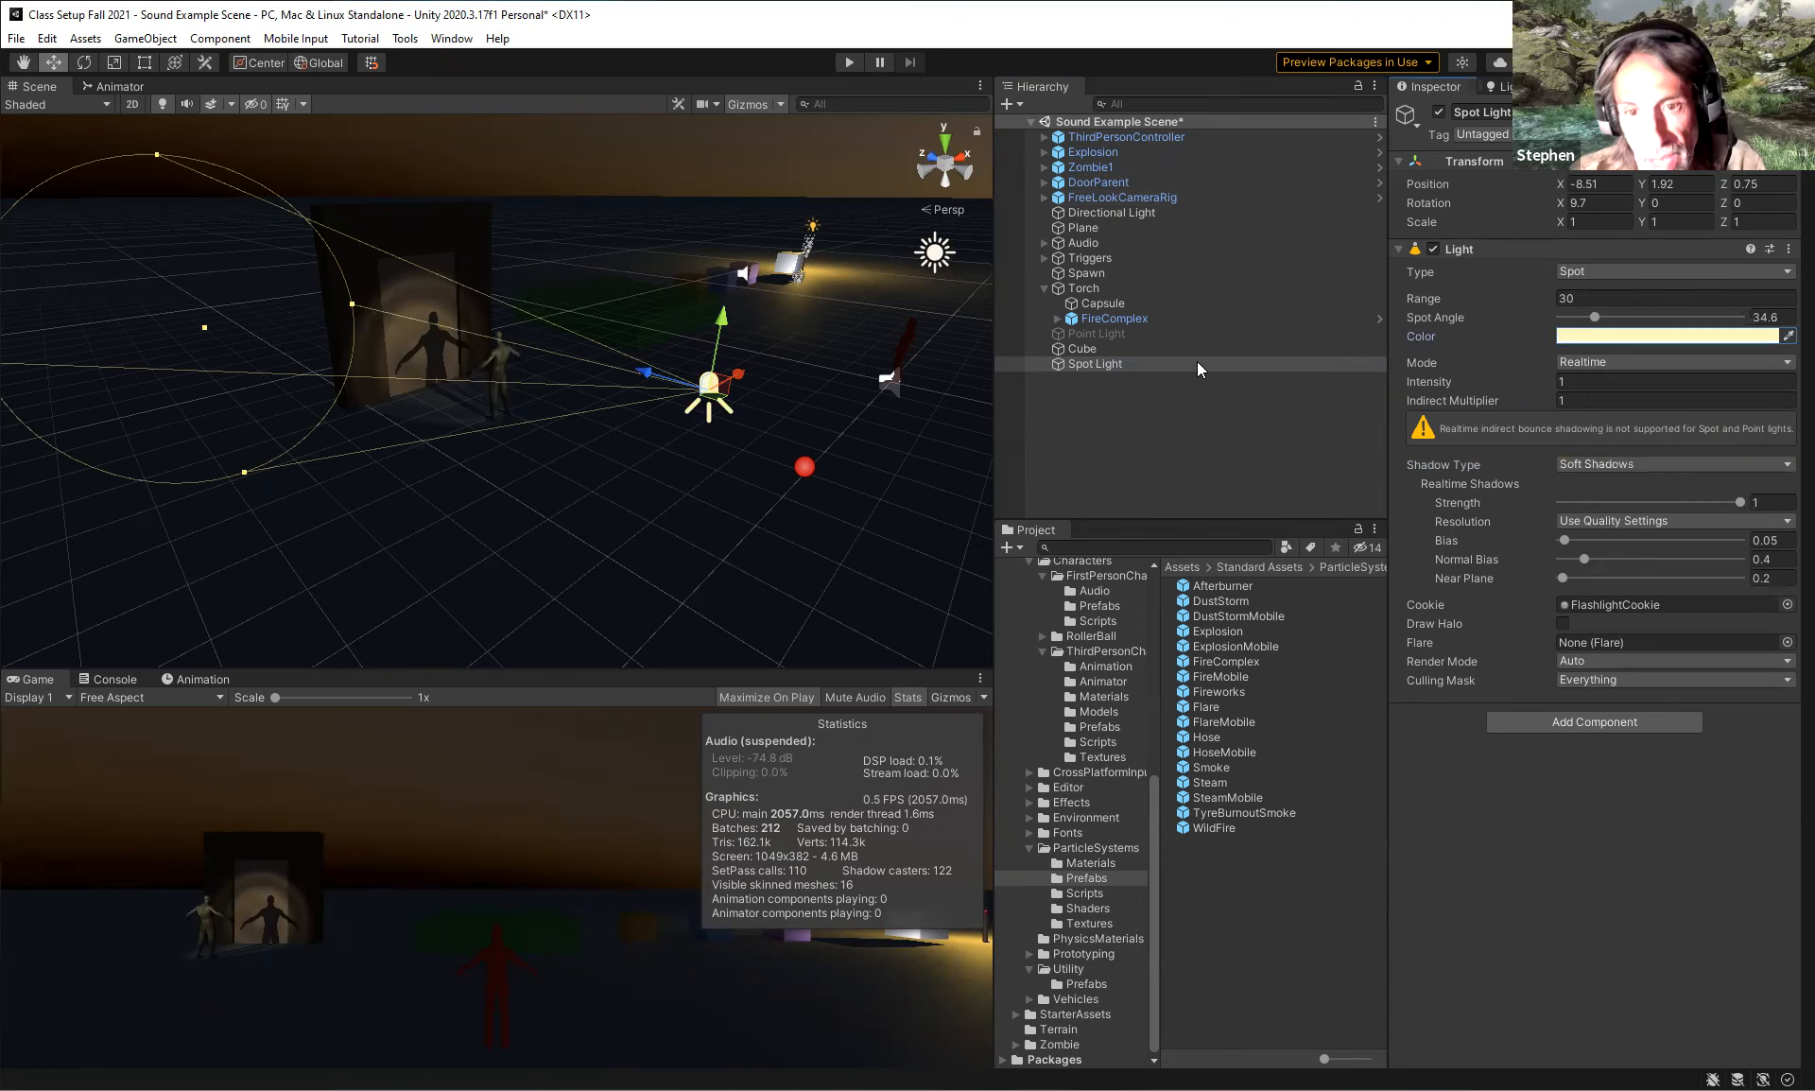
# Add a Light Probe Group to the scene.
pyautogui.rightClick(1131, 412)
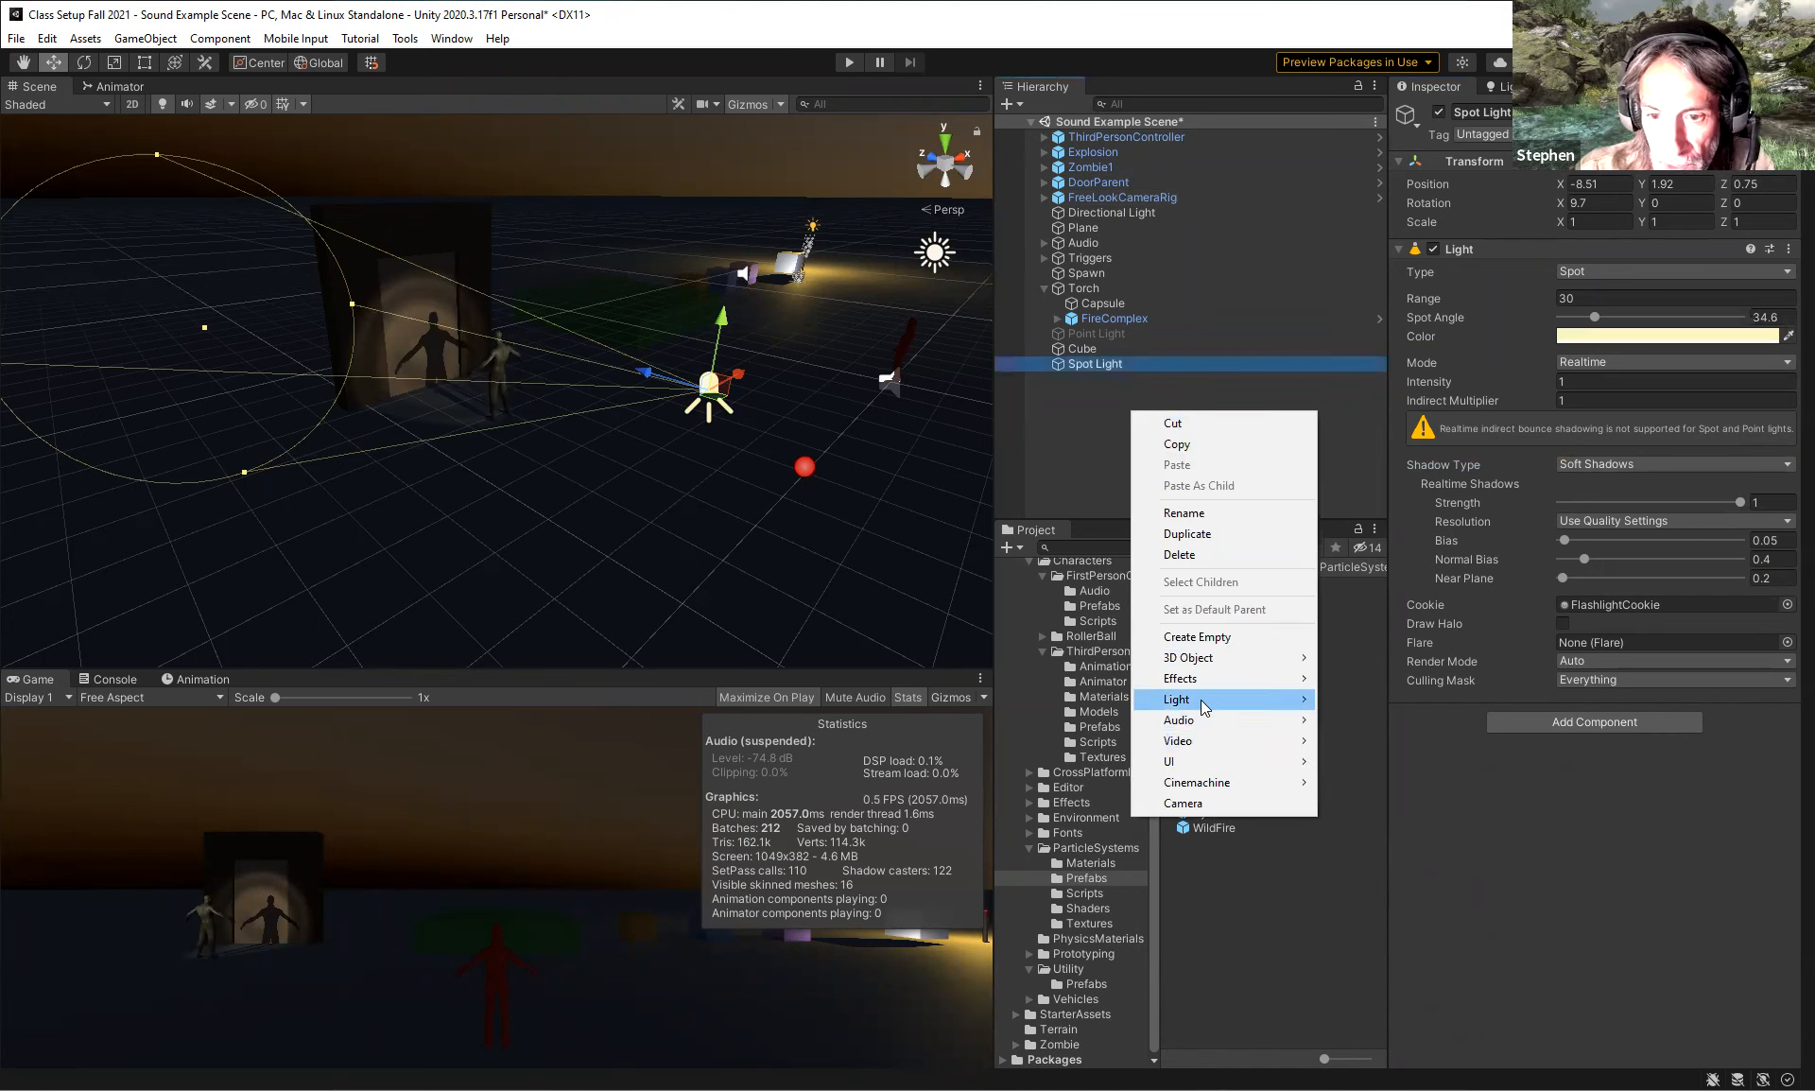
pyautogui.moveTo(1202, 707)
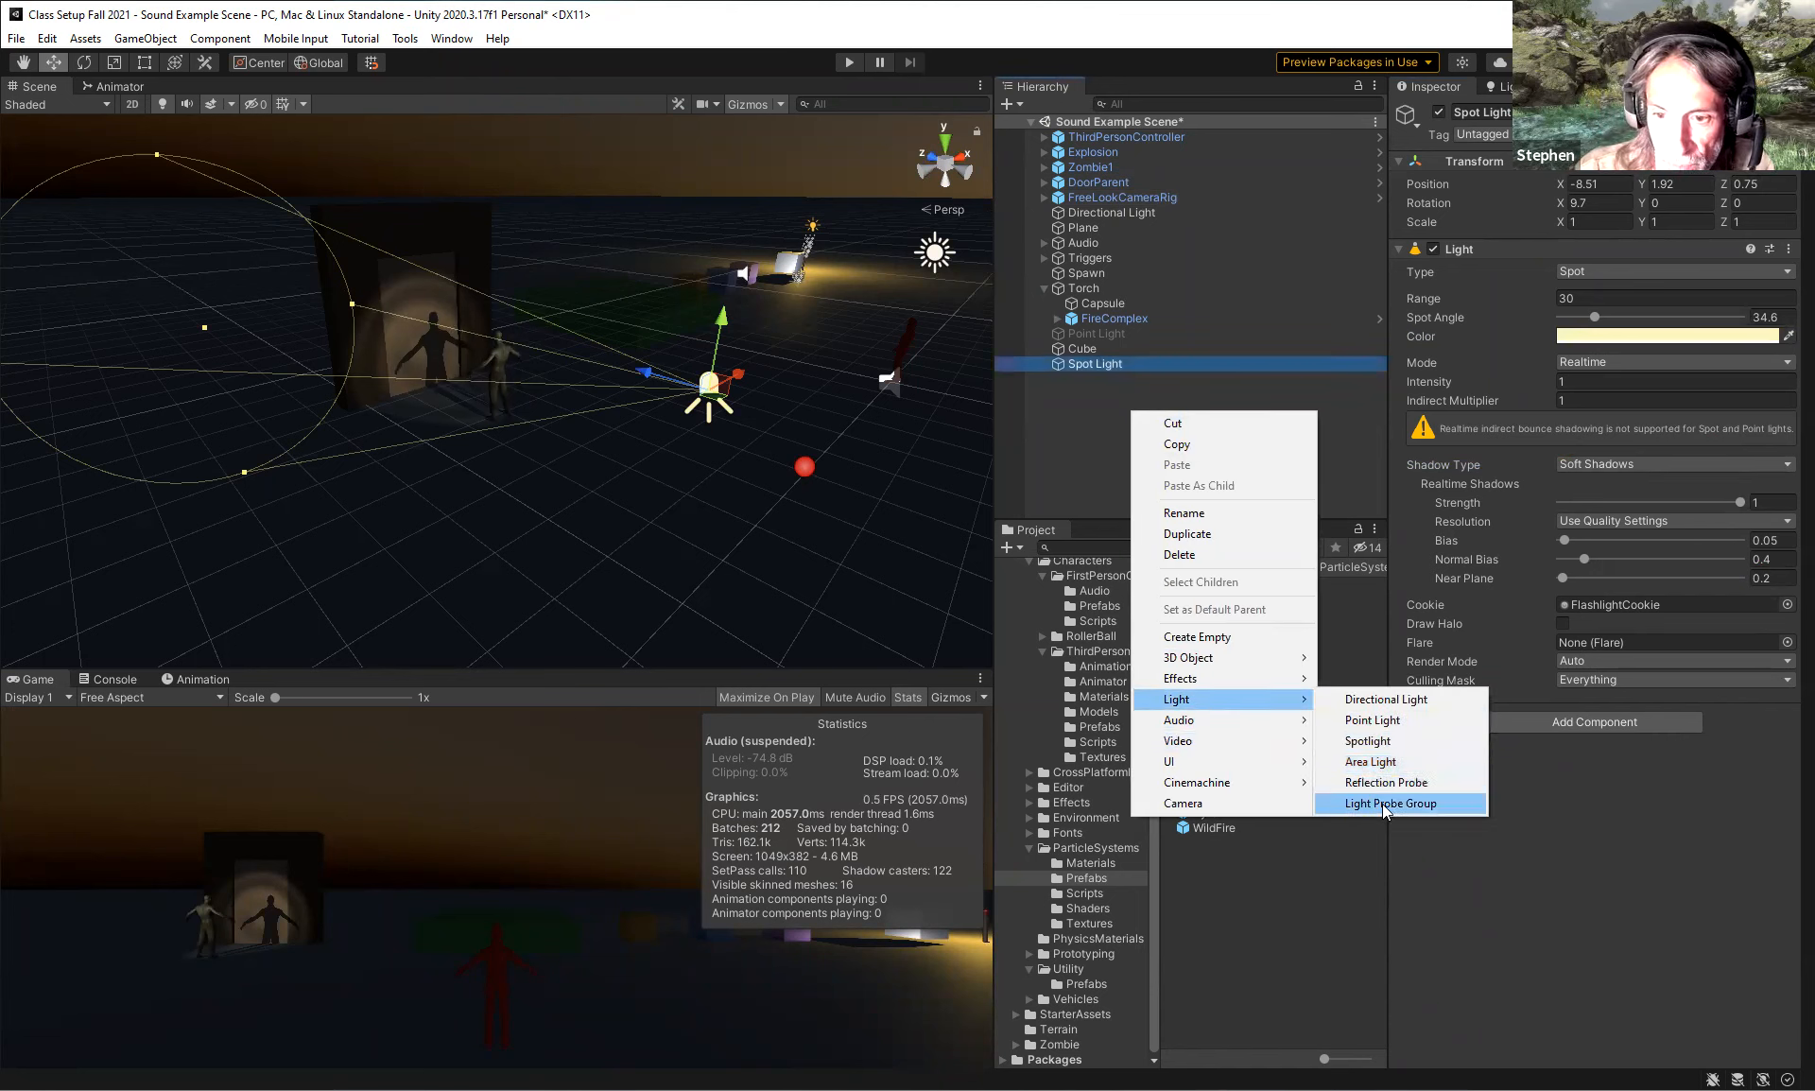
pyautogui.click(1385, 802)
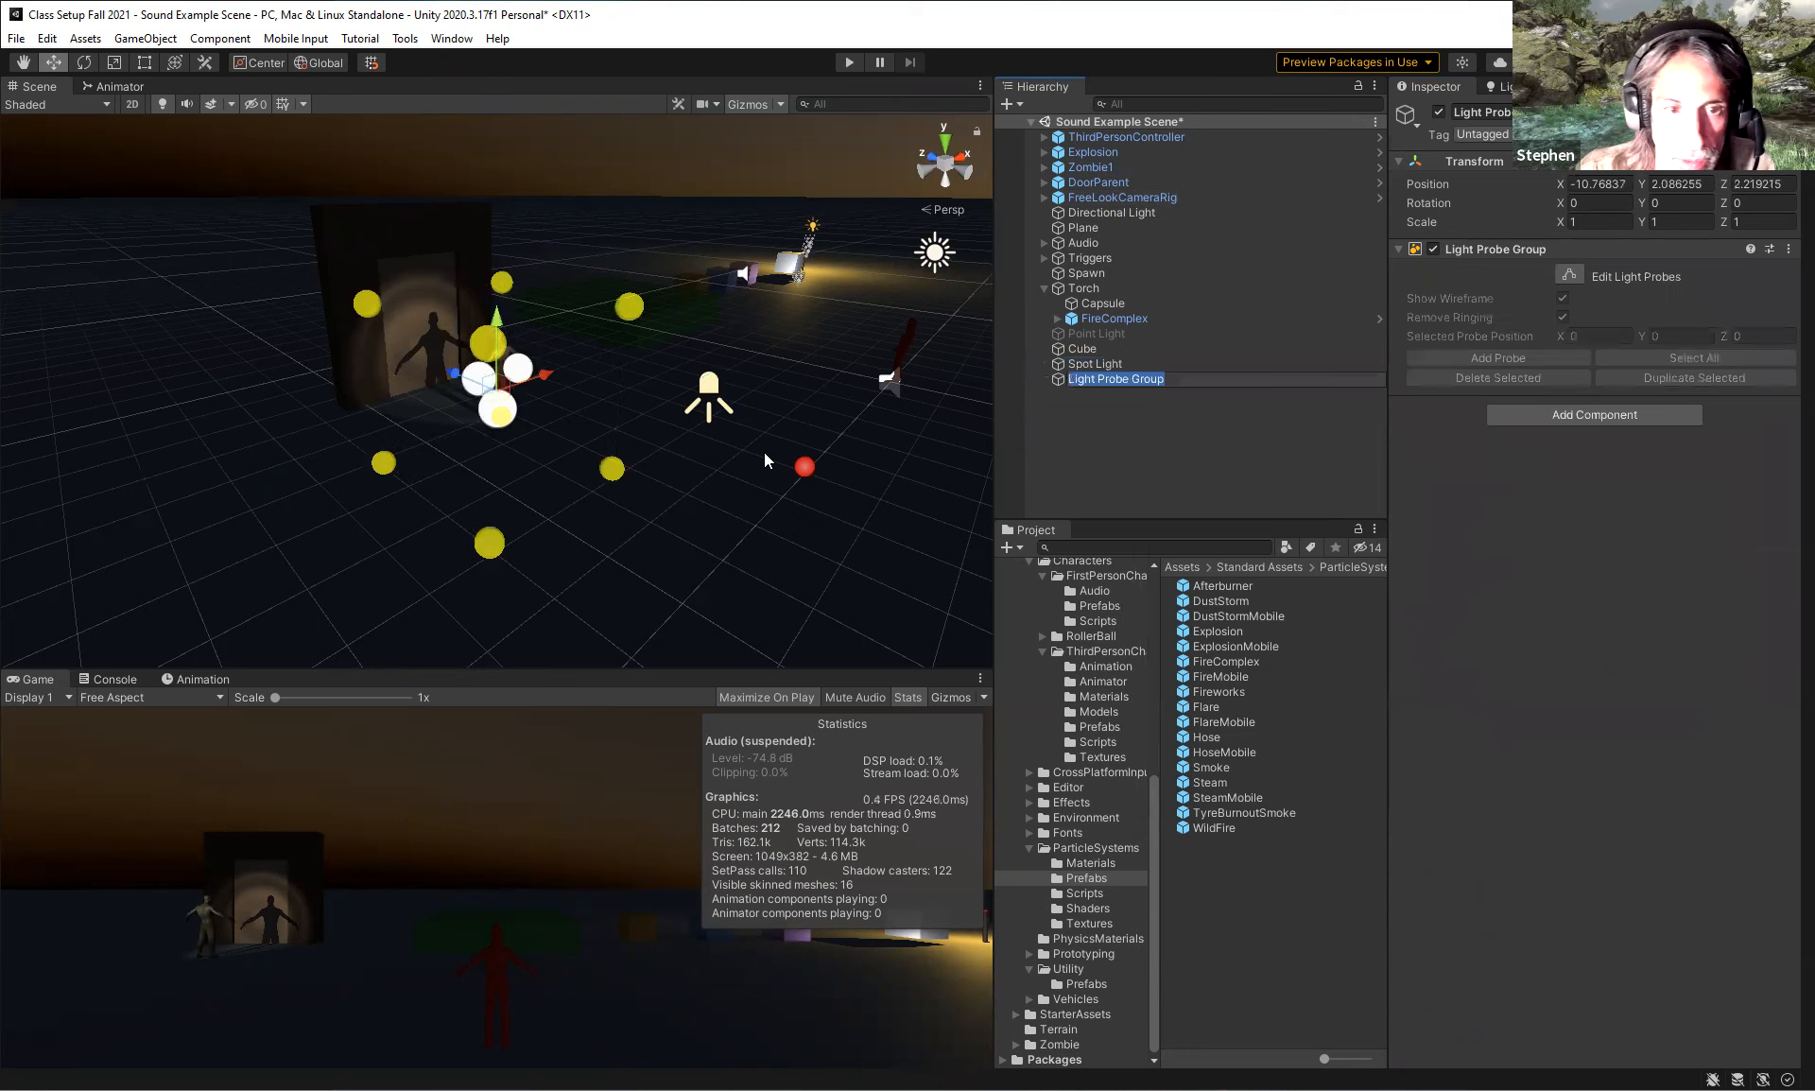
# Position the light probe group in front of the door at about X -8.3, Y 1.53, Z 6.26.
pyautogui.moveTo(627, 414); pyautogui.dragTo(699, 399, button='middle')
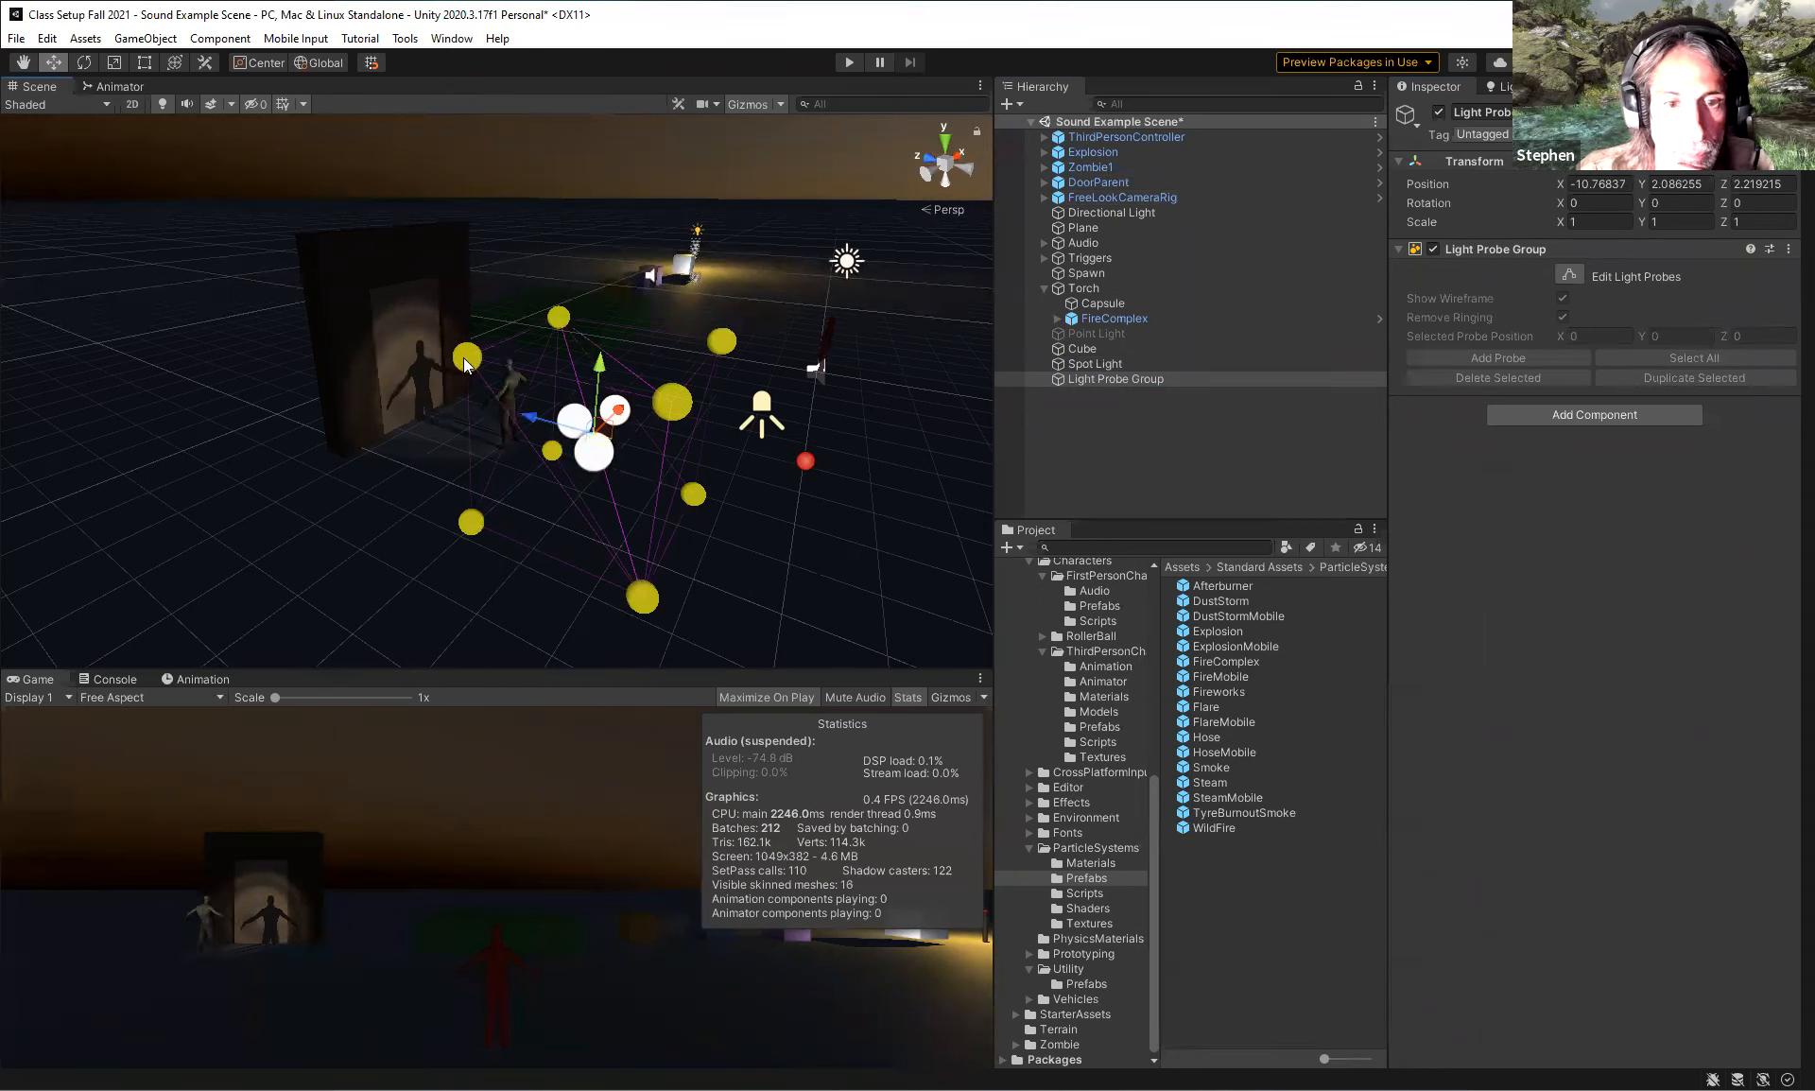
pyautogui.moveTo(535, 422); pyautogui.dragTo(352, 369)
pyautogui.keyDown('alt'); pyautogui.moveTo(495, 333); pyautogui.dragTo(409, 457); pyautogui.keyUp('alt')
pyautogui.moveTo(408, 458); pyautogui.dragTo(340, 525, button='right')
pyautogui.moveTo(738, 317); pyautogui.dragTo(433, 453, button='middle')
pyautogui.moveTo(446, 440); pyautogui.dragTo(735, 417)
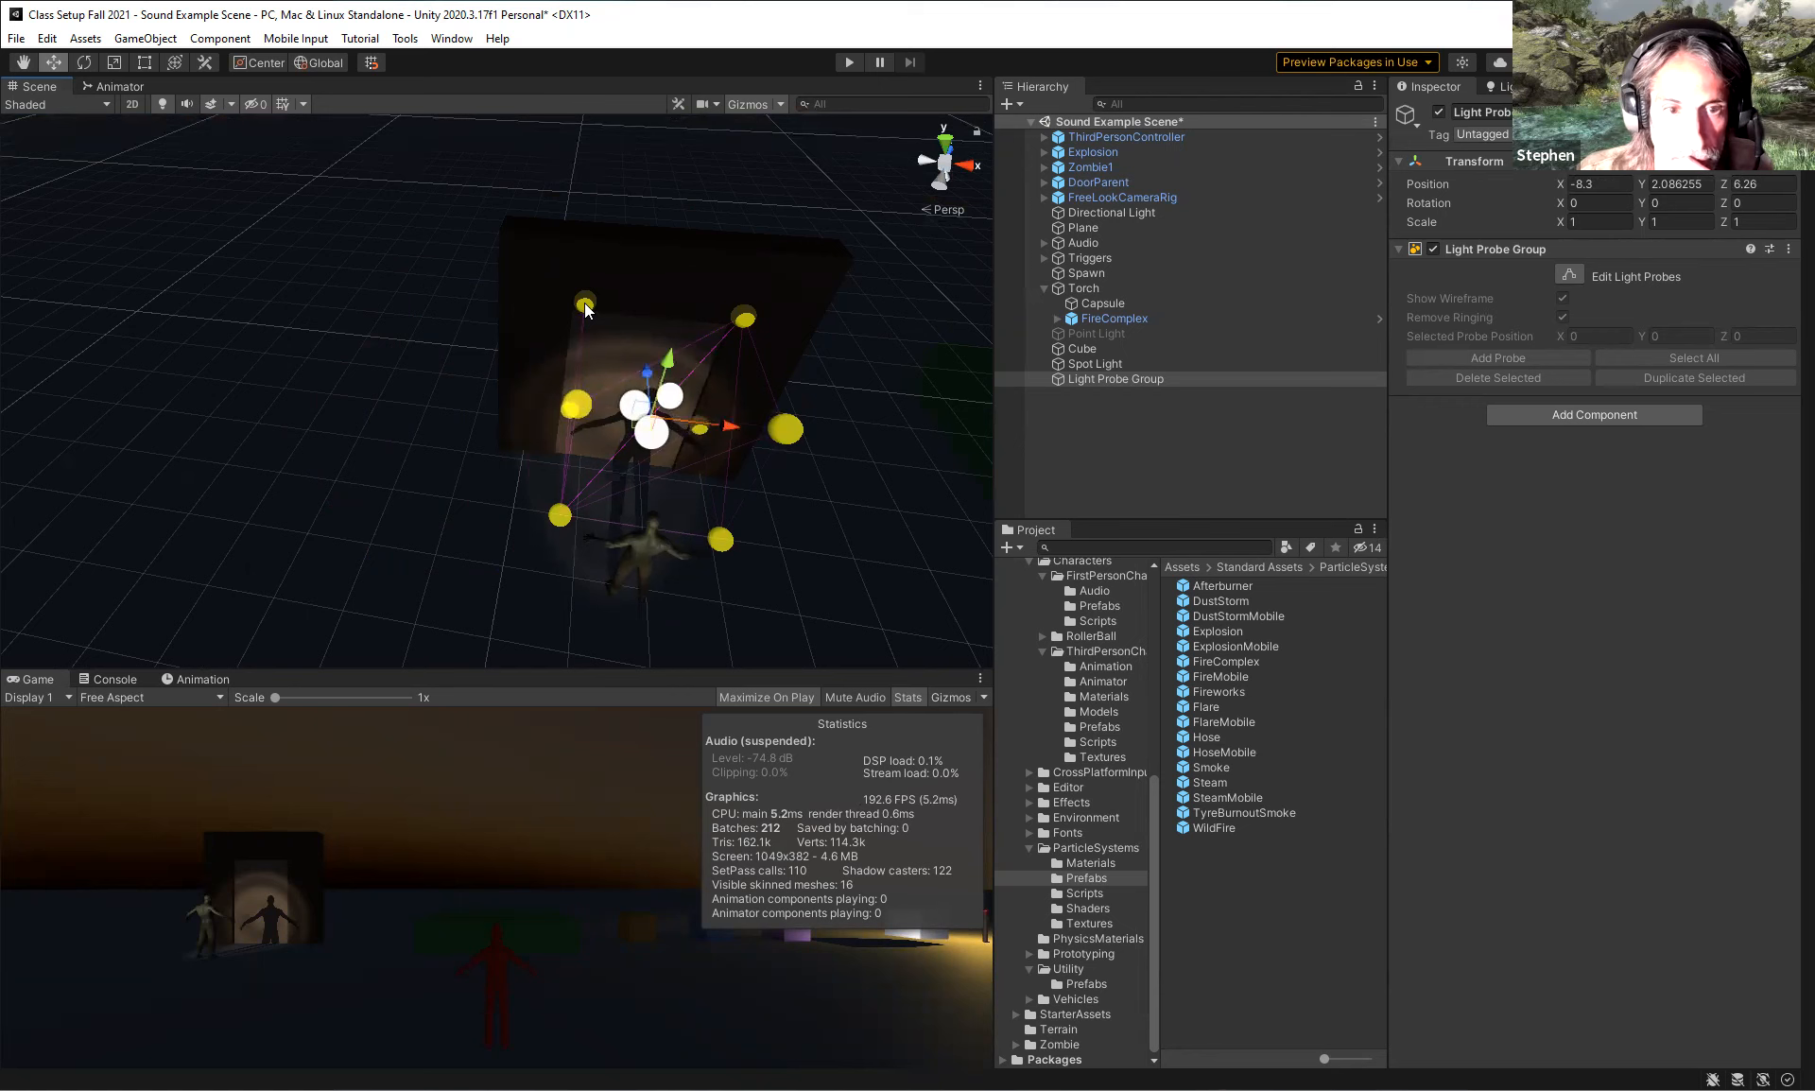
pyautogui.click(586, 308)
pyautogui.click(1138, 378)
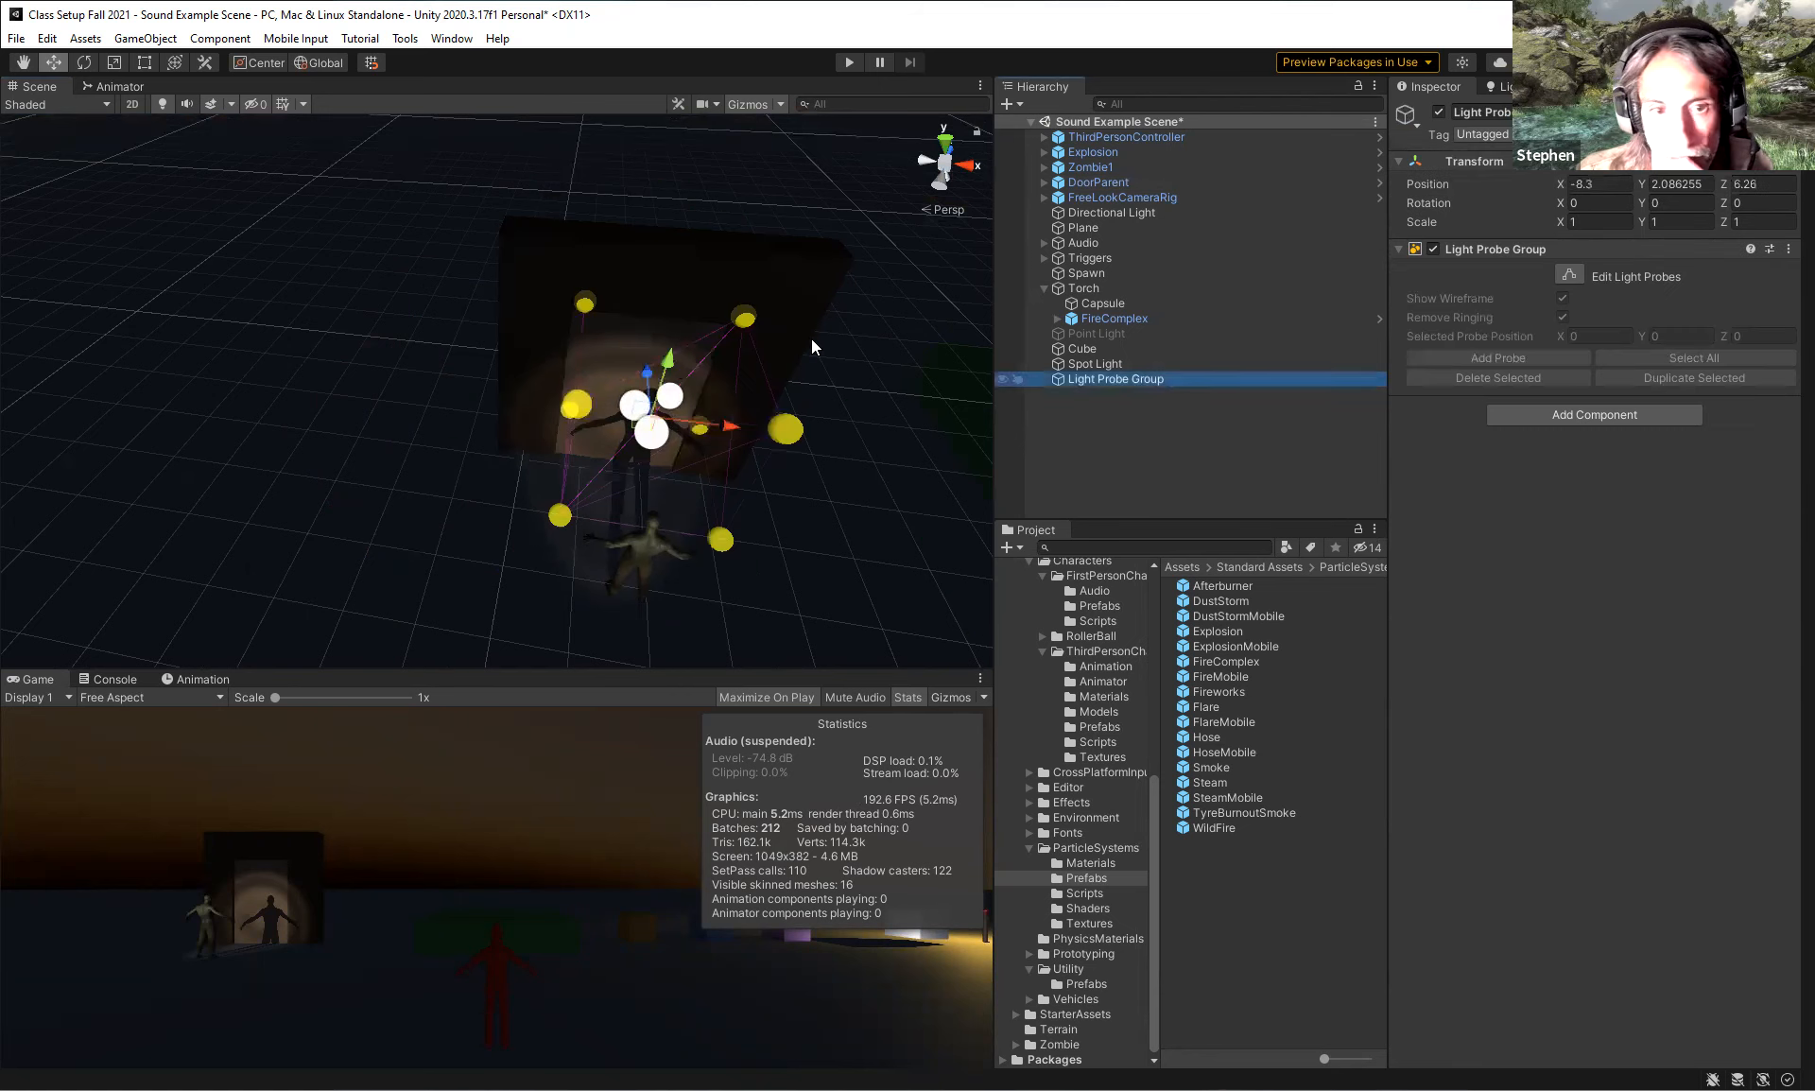
pyautogui.moveTo(595, 351); pyautogui.dragTo(589, 269, button='right')
pyautogui.moveTo(582, 267); pyautogui.dragTo(573, 313)
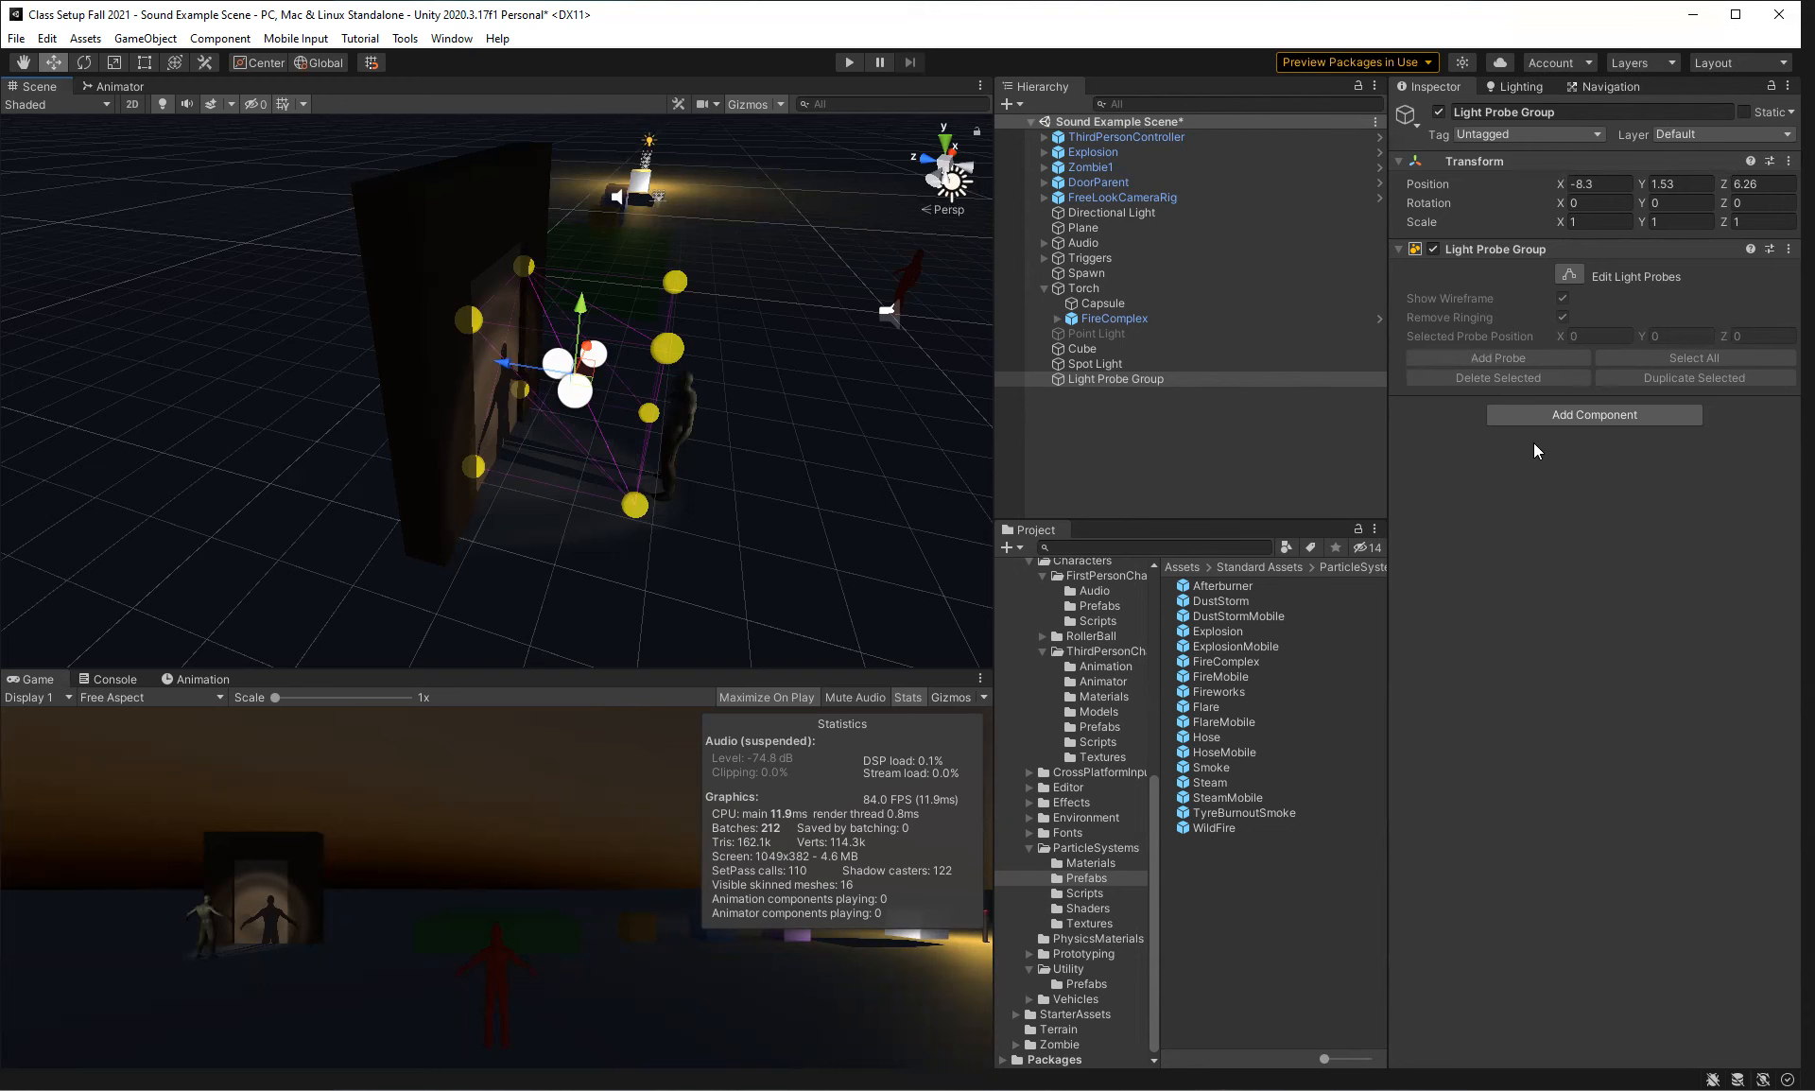
# Enable light probe editing and move one of the upper door-side probes out to the door frame's upper corner.
pyautogui.click(1569, 275)
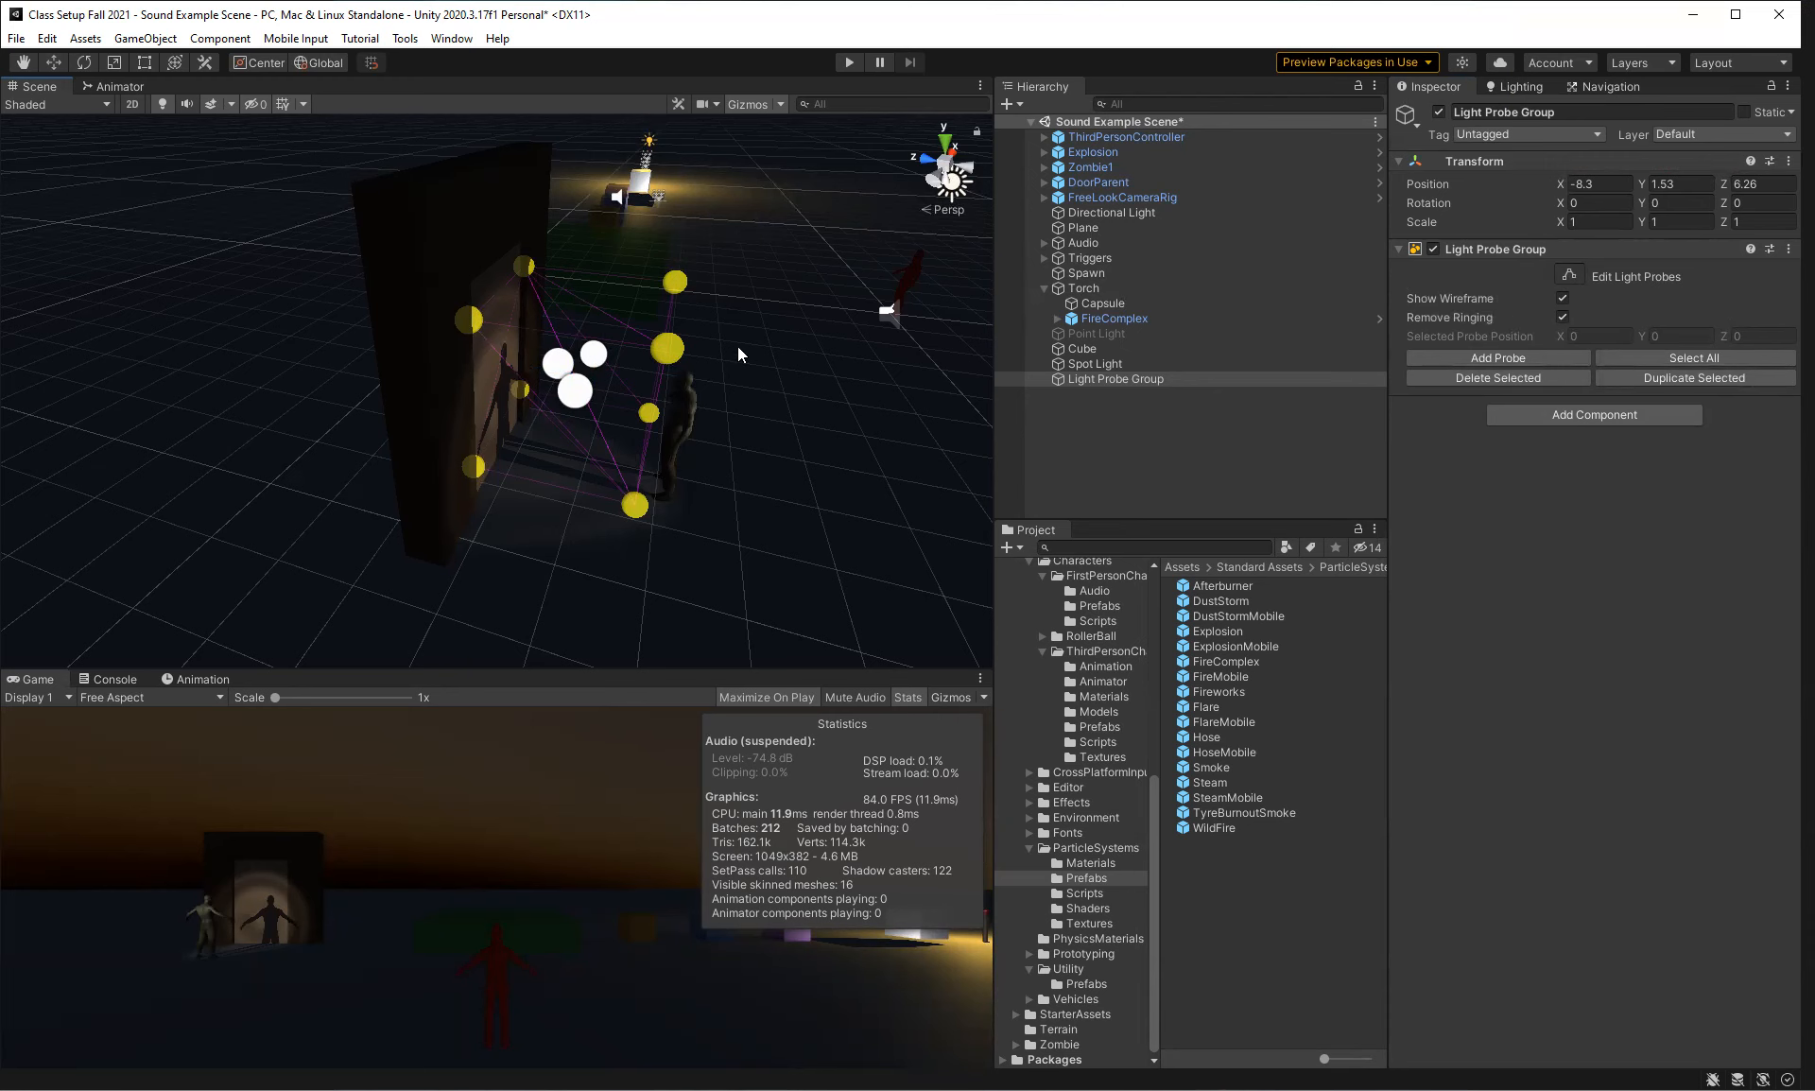
pyautogui.keyDown('alt'); pyautogui.moveTo(738, 352); pyautogui.dragTo(690, 349); pyautogui.keyUp('alt')
pyautogui.moveTo(690, 349); pyautogui.dragTo(636, 310, button='right')
pyautogui.press('Right')
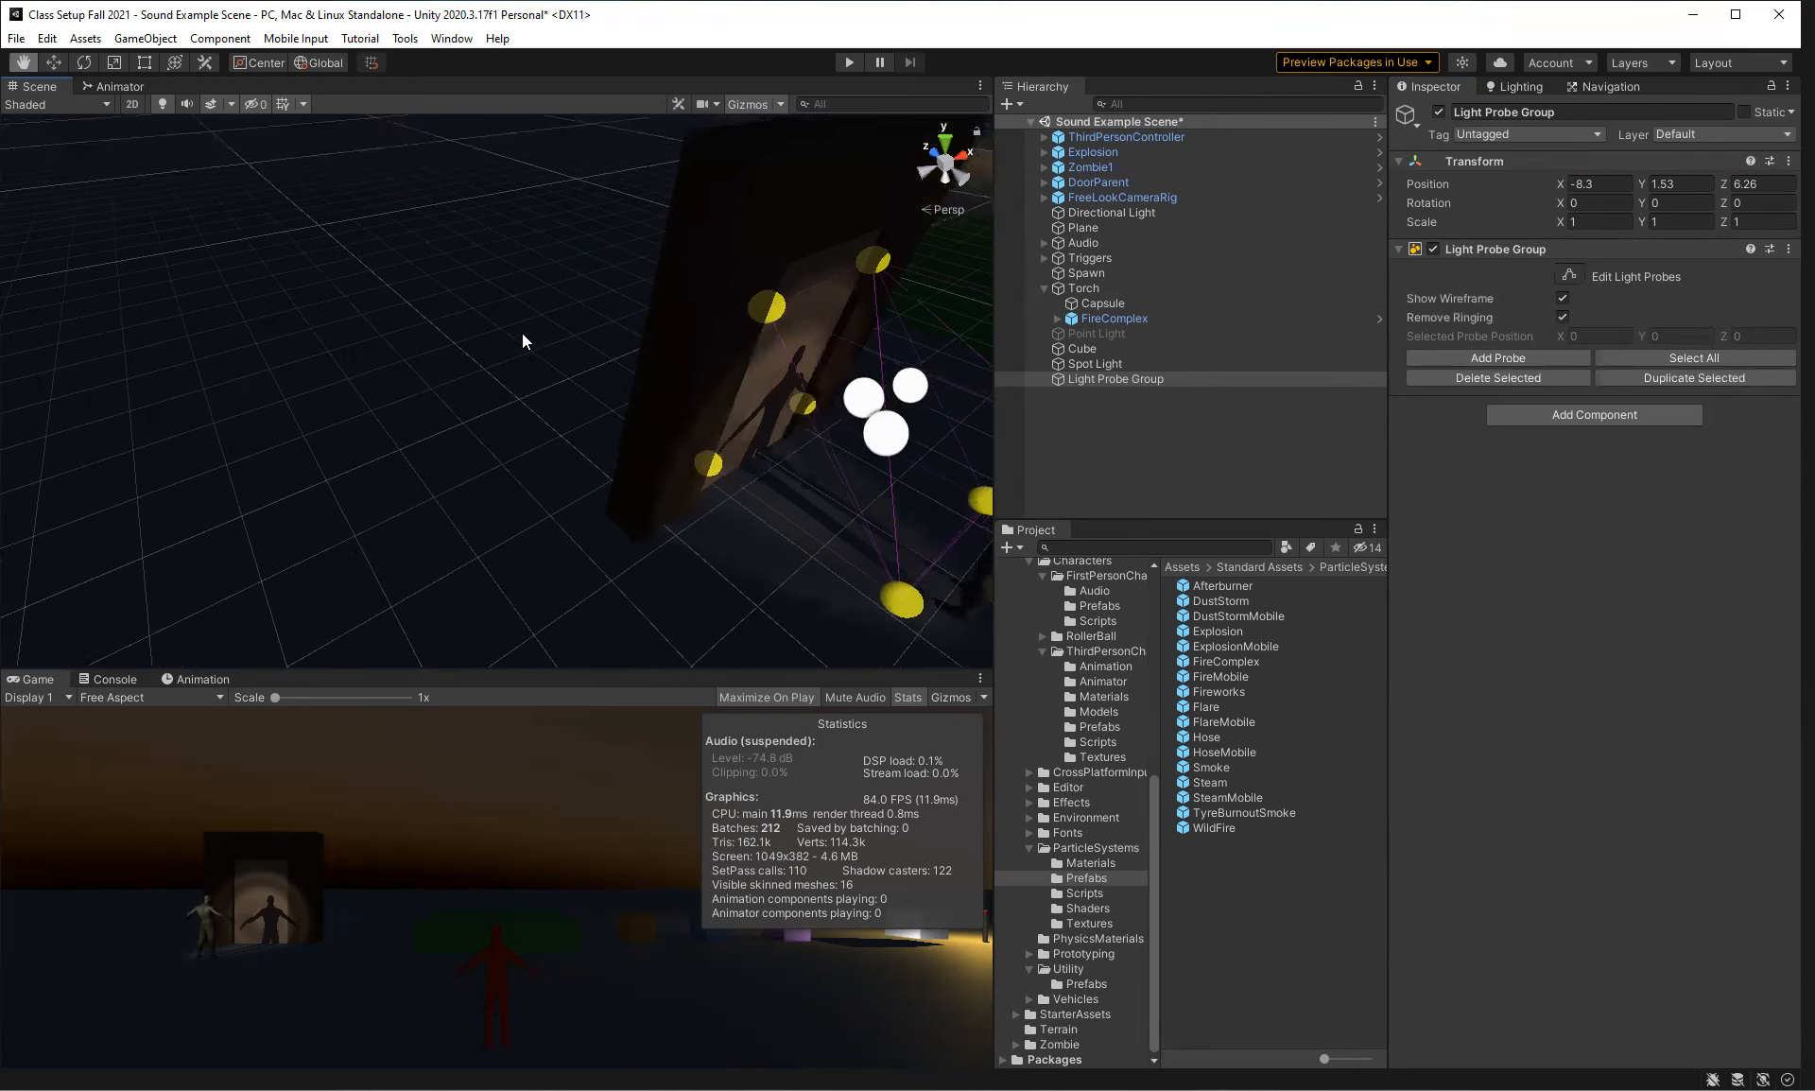
pyautogui.moveTo(523, 351); pyautogui.dragTo(442, 380)
pyautogui.moveTo(587, 323); pyautogui.dragTo(490, 362)
pyautogui.moveTo(490, 361); pyautogui.dragTo(437, 371, button='middle')
pyautogui.moveTo(567, 340); pyautogui.dragTo(406, 362, button='middle')
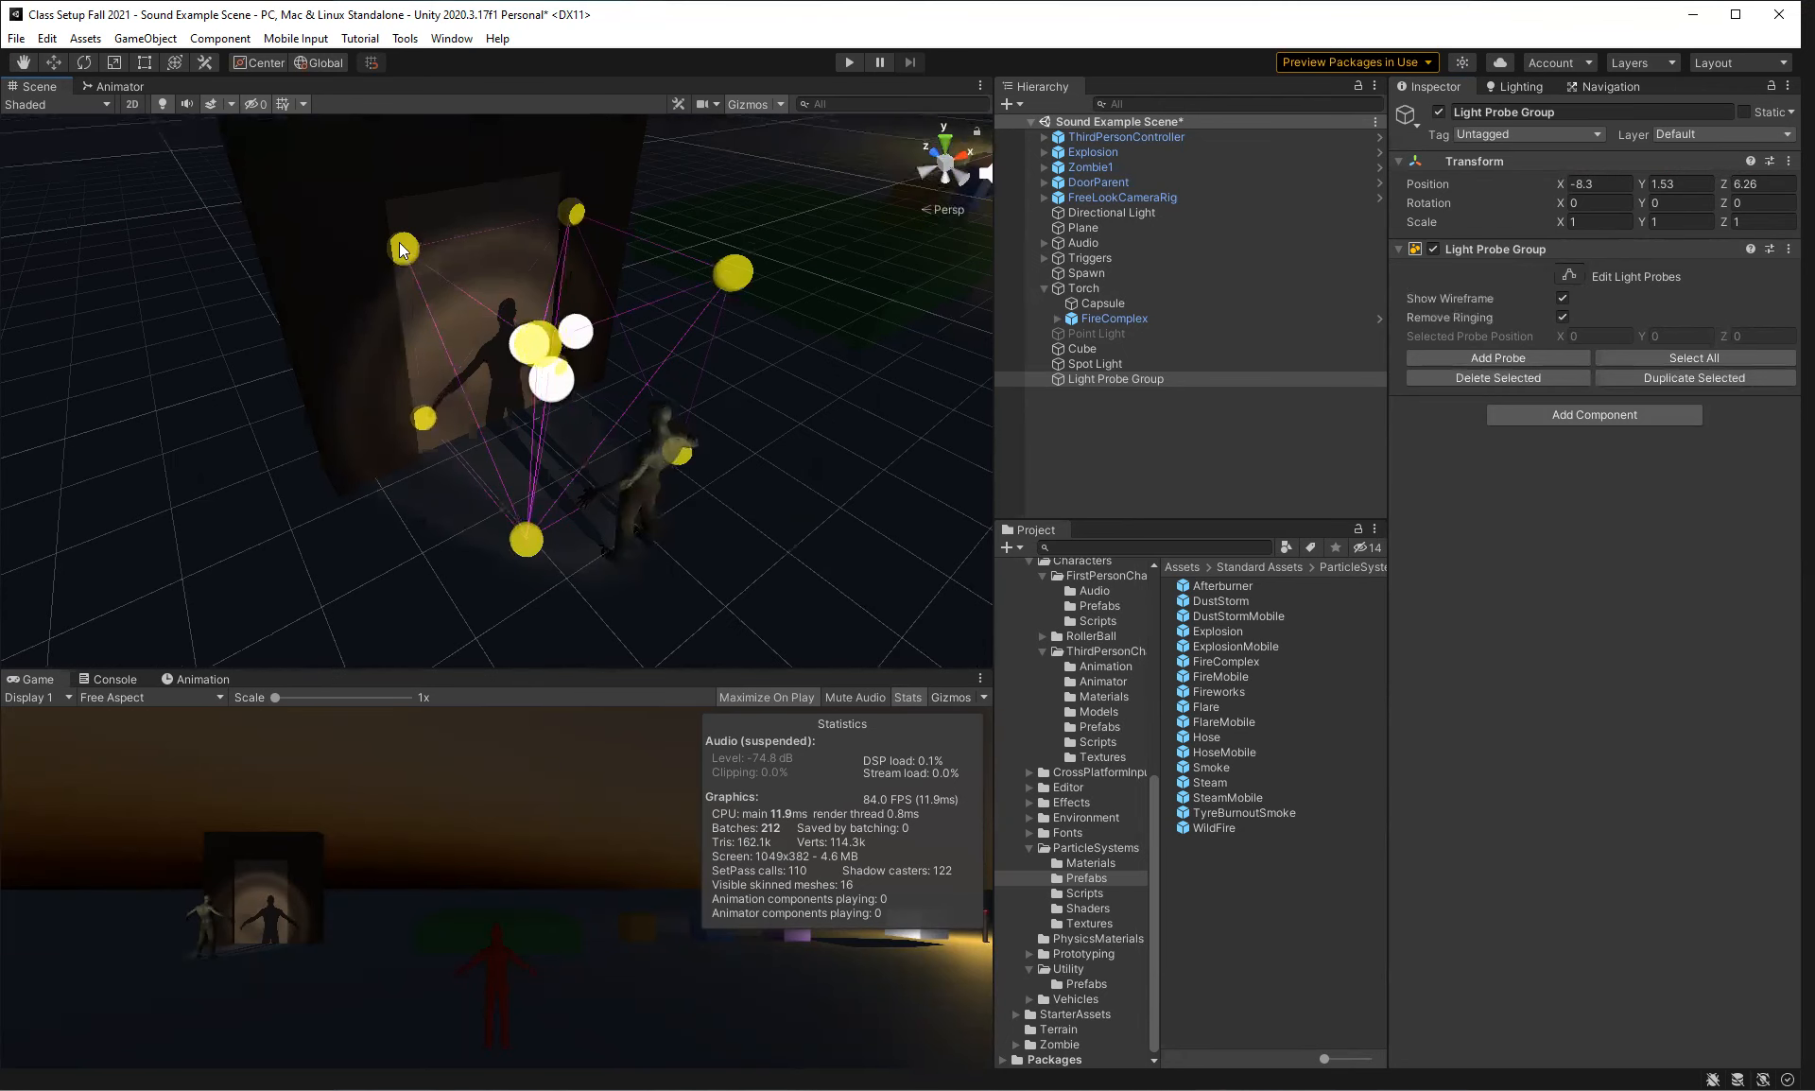
pyautogui.click(511, 353)
pyautogui.click(405, 251)
pyautogui.moveTo(463, 237); pyautogui.dragTo(376, 257)
pyautogui.moveTo(286, 217); pyautogui.dragTo(272, 69)
# Raise the other upper door-side probe toward the top of the door frame, to about Y 2.23.
pyautogui.moveTo(331, 270)
pyautogui.mouseDown(button='middle')
pyautogui.moveTo(308, 303)
pyautogui.moveTo(305, 276)
pyautogui.moveTo(318, 292)
pyautogui.mouseUp(button='middle')
pyautogui.moveTo(582, 268); pyautogui.dragTo(613, 349, button='middle')
pyautogui.click(602, 348)
pyautogui.moveTo(608, 304); pyautogui.dragTo(625, 187)
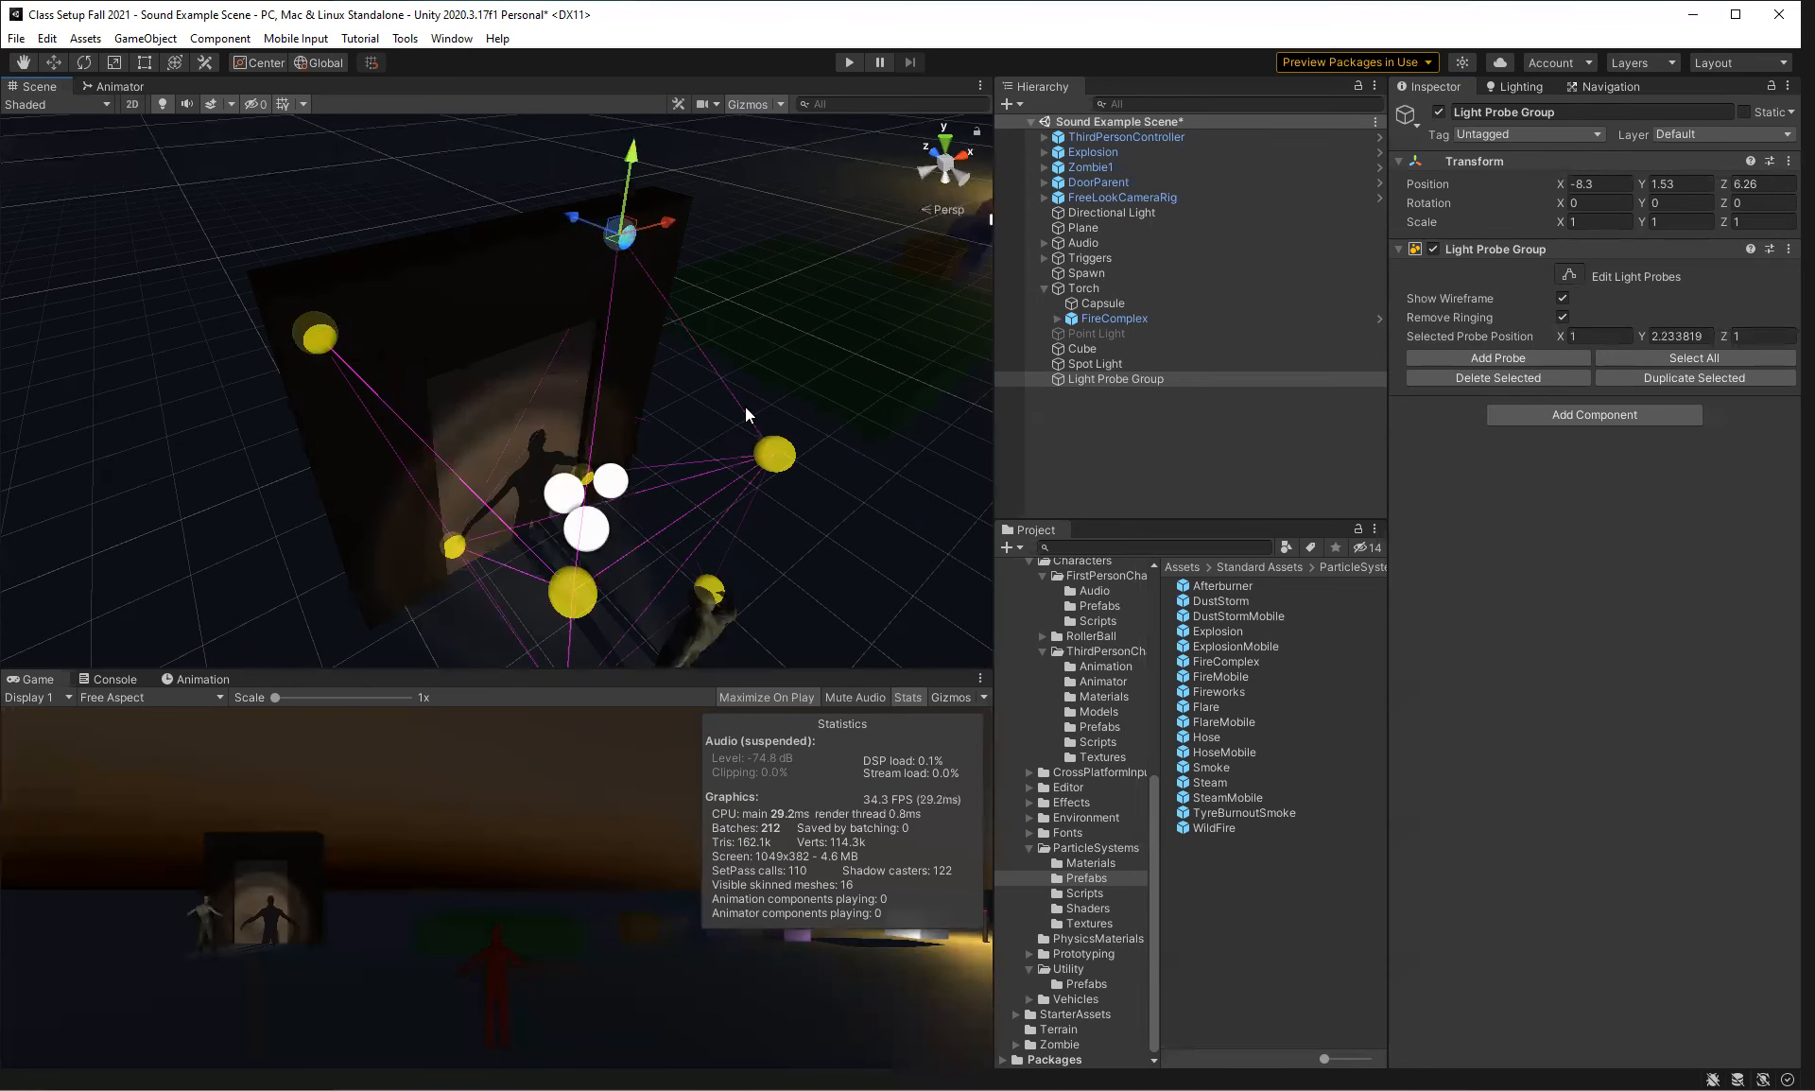
# Spread the lower door-side probes toward the base of the door frame, placing one at about X 1.89, Y -1, Z 1.
pyautogui.keyDown('alt'); pyautogui.moveTo(660, 389); pyautogui.dragTo(613, 417); pyautogui.keyUp('alt')
pyautogui.moveTo(612, 418); pyautogui.dragTo(636, 376, button='middle')
pyautogui.click(605, 417)
pyautogui.moveTo(637, 384); pyautogui.dragTo(570, 454)
pyautogui.click(688, 347)
pyautogui.keyDown('alt'); pyautogui.moveTo(689, 354); pyautogui.dragTo(728, 444); pyautogui.keyUp('alt')
pyautogui.moveTo(728, 438); pyautogui.dragTo(809, 427)
pyautogui.keyDown('alt'); pyautogui.moveTo(659, 449); pyautogui.dragTo(759, 397); pyautogui.keyUp('alt')
pyautogui.moveTo(586, 441)
pyautogui.keyDown('alt'); pyautogui.mouseDown()
pyautogui.moveTo(599, 361)
pyautogui.moveTo(552, 292)
pyautogui.moveTo(499, 344)
pyautogui.moveTo(516, 301)
pyautogui.moveTo(578, 462)
pyautogui.mouseUp(); pyautogui.keyUp('alt')
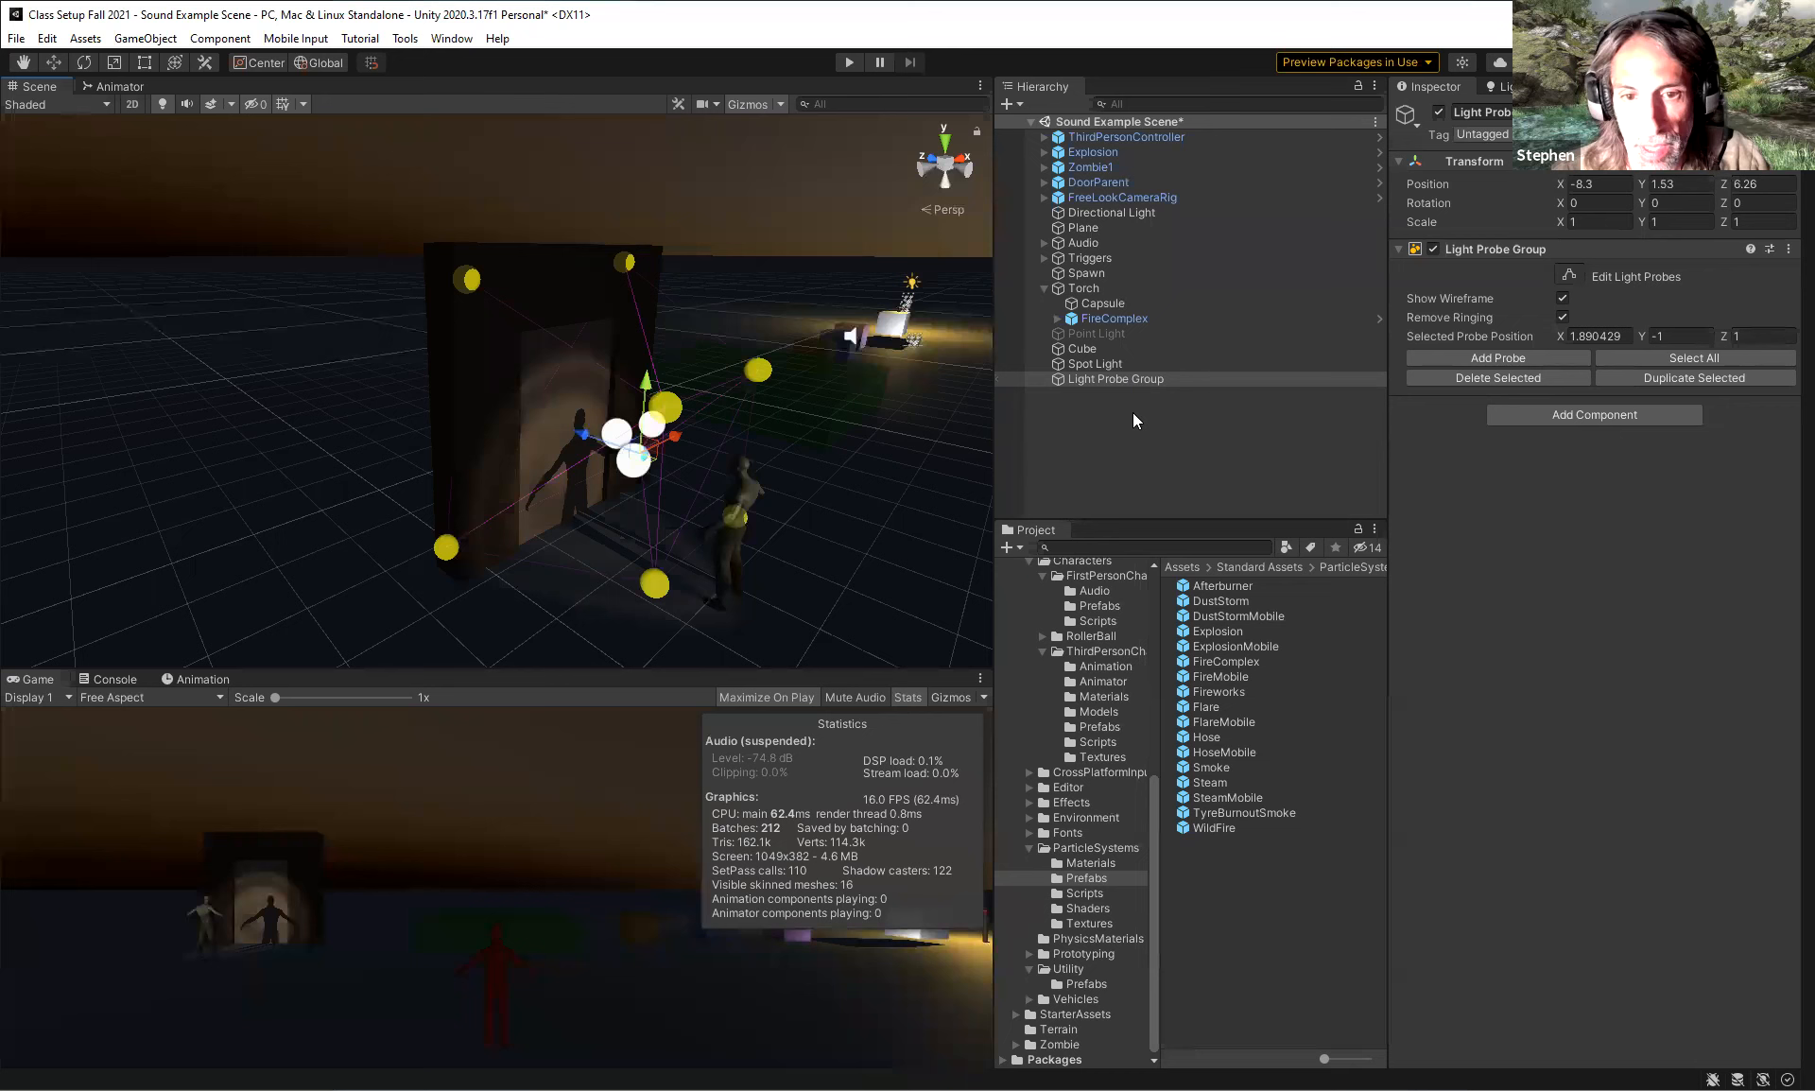
# Add a Reflection Probe near the door at about X -8.72, Y 1.86, Z 4.24, and view its resolution options.
pyautogui.click(1121, 378)
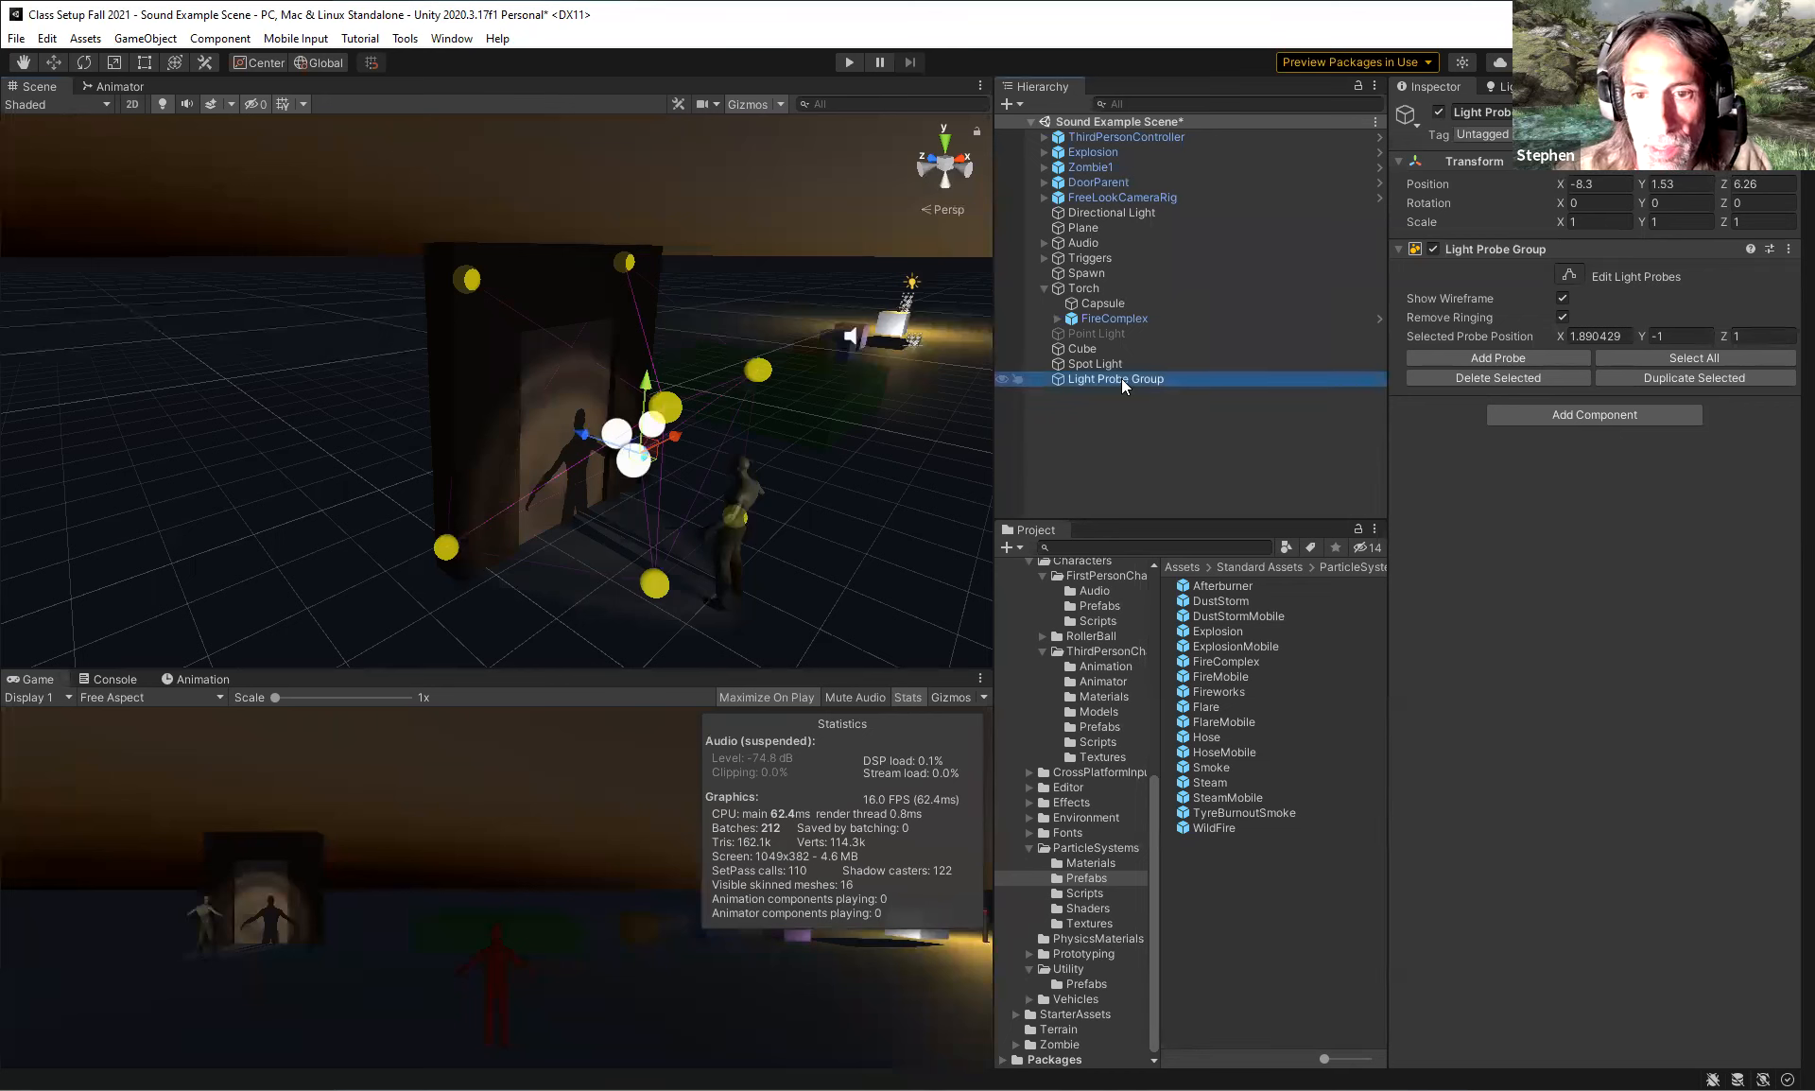
pyautogui.rightClick(1126, 400)
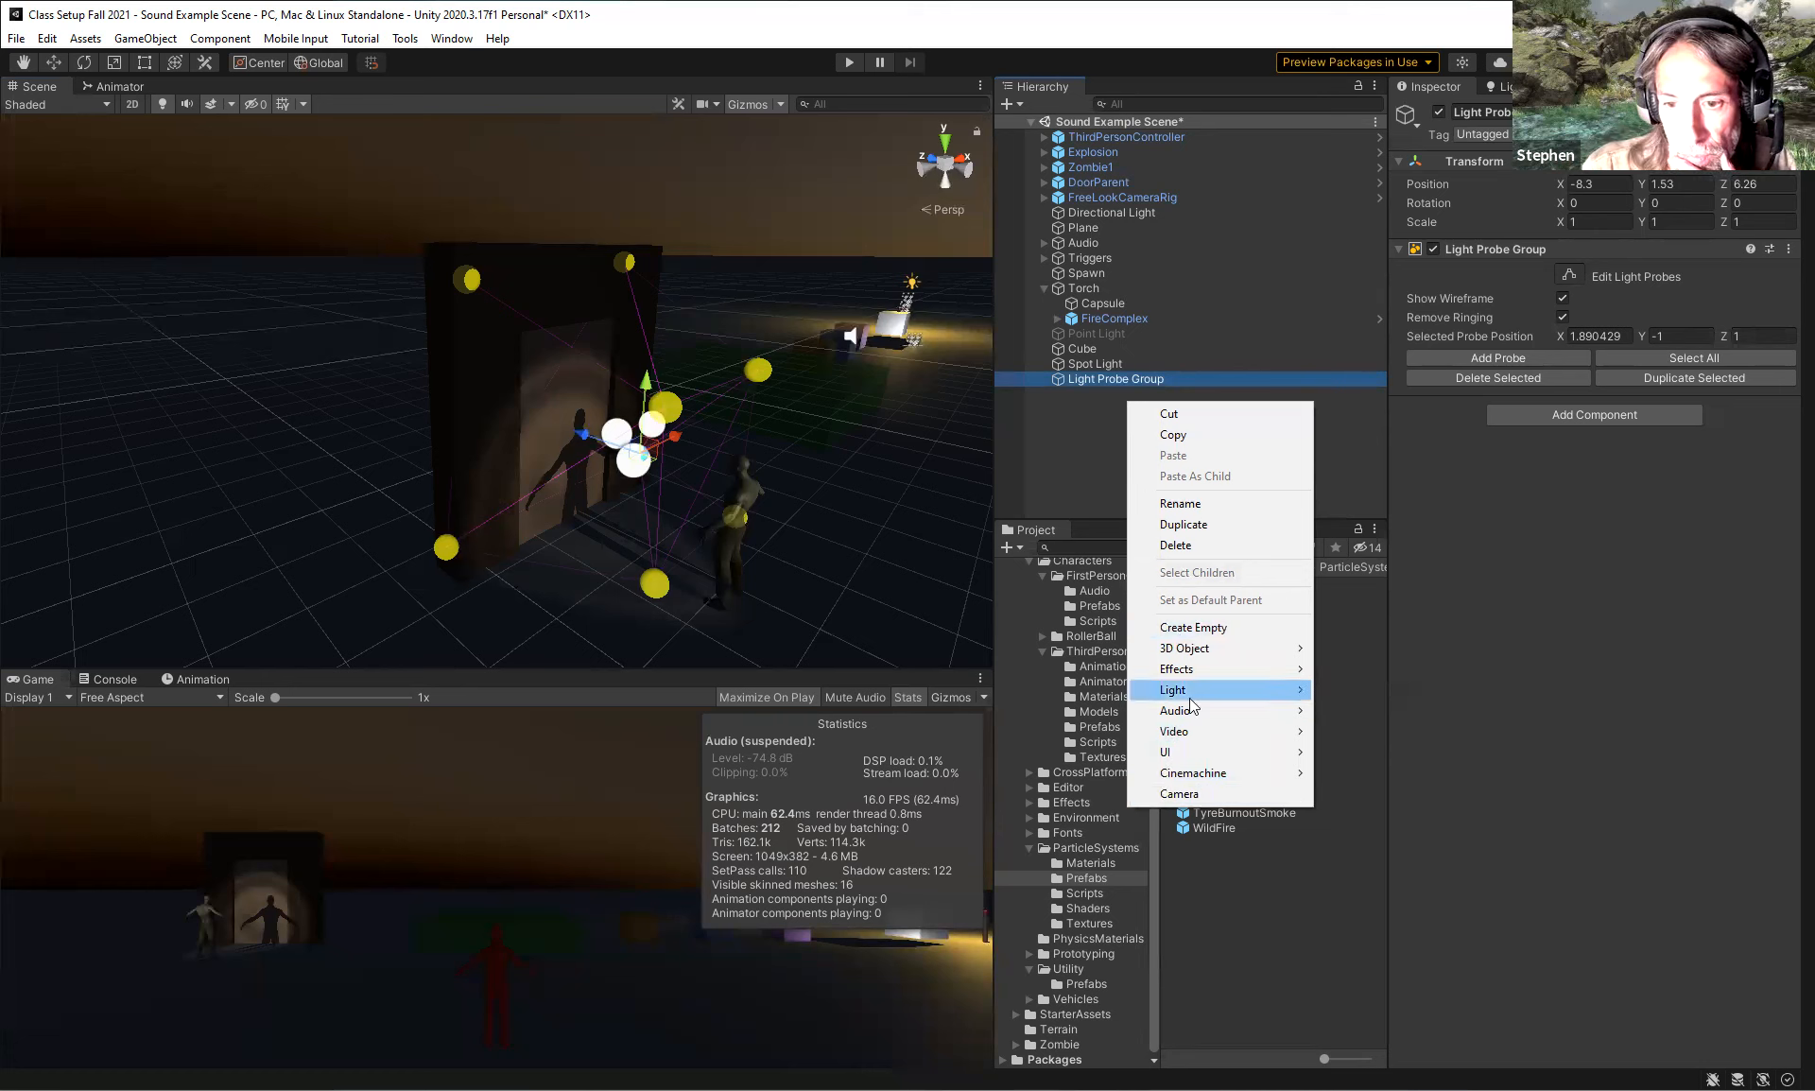
pyautogui.moveTo(1189, 693)
pyautogui.click(1381, 773)
pyautogui.moveTo(771, 463); pyautogui.dragTo(522, 429, button='right')
pyautogui.moveTo(522, 429); pyautogui.dragTo(634, 488, button='middle')
pyautogui.moveTo(516, 436); pyautogui.dragTo(611, 466)
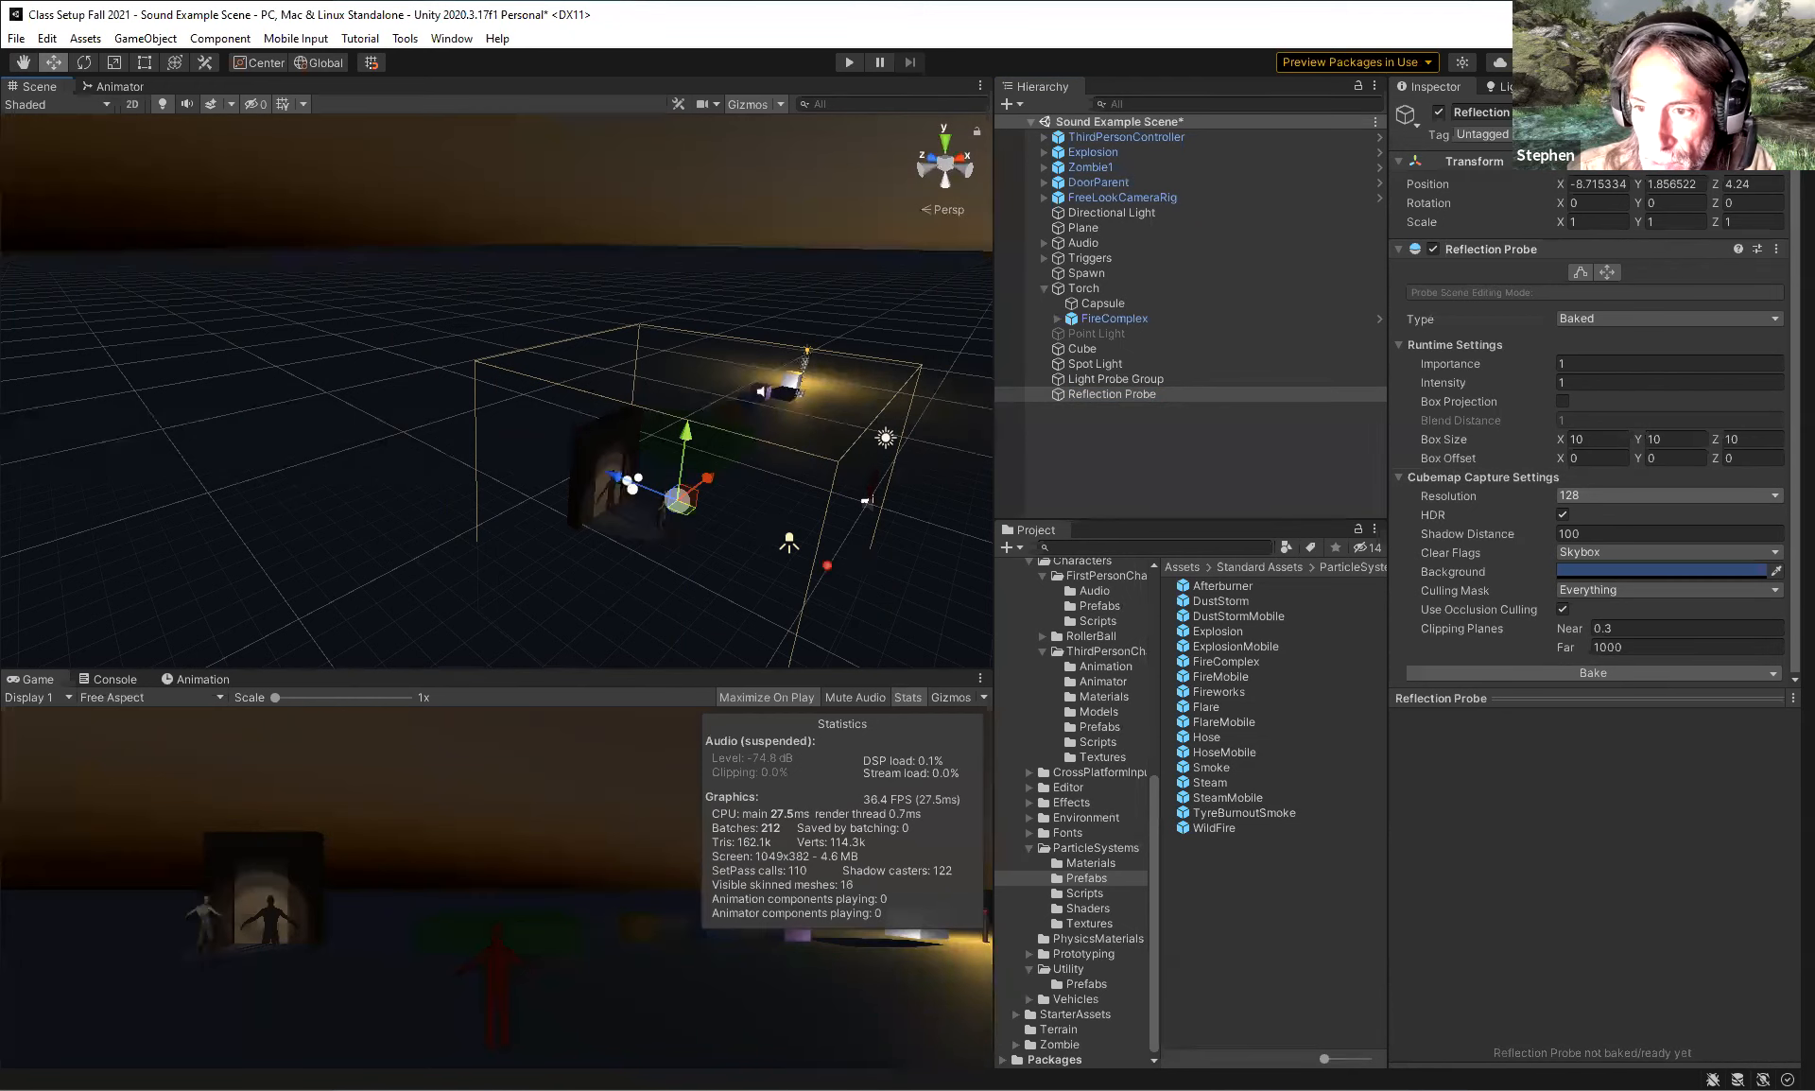
pyautogui.click(1616, 495)
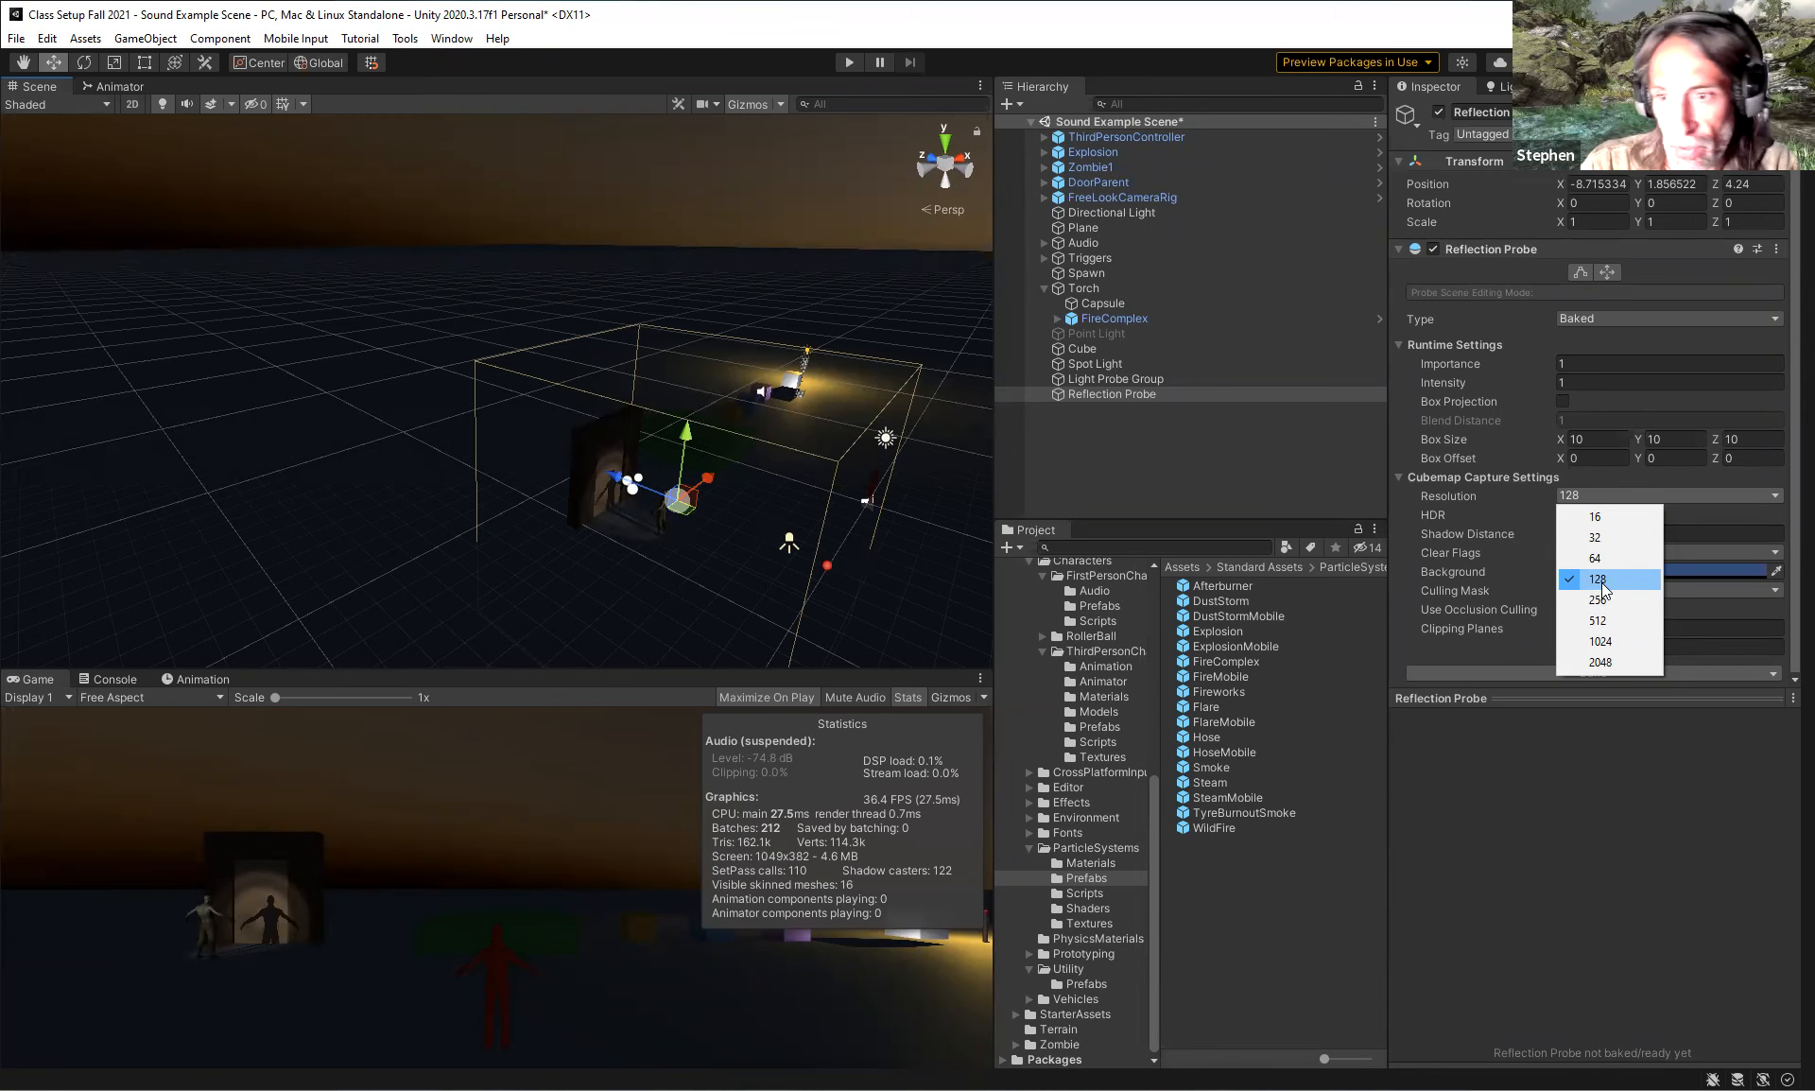
pyautogui.click(1529, 741)
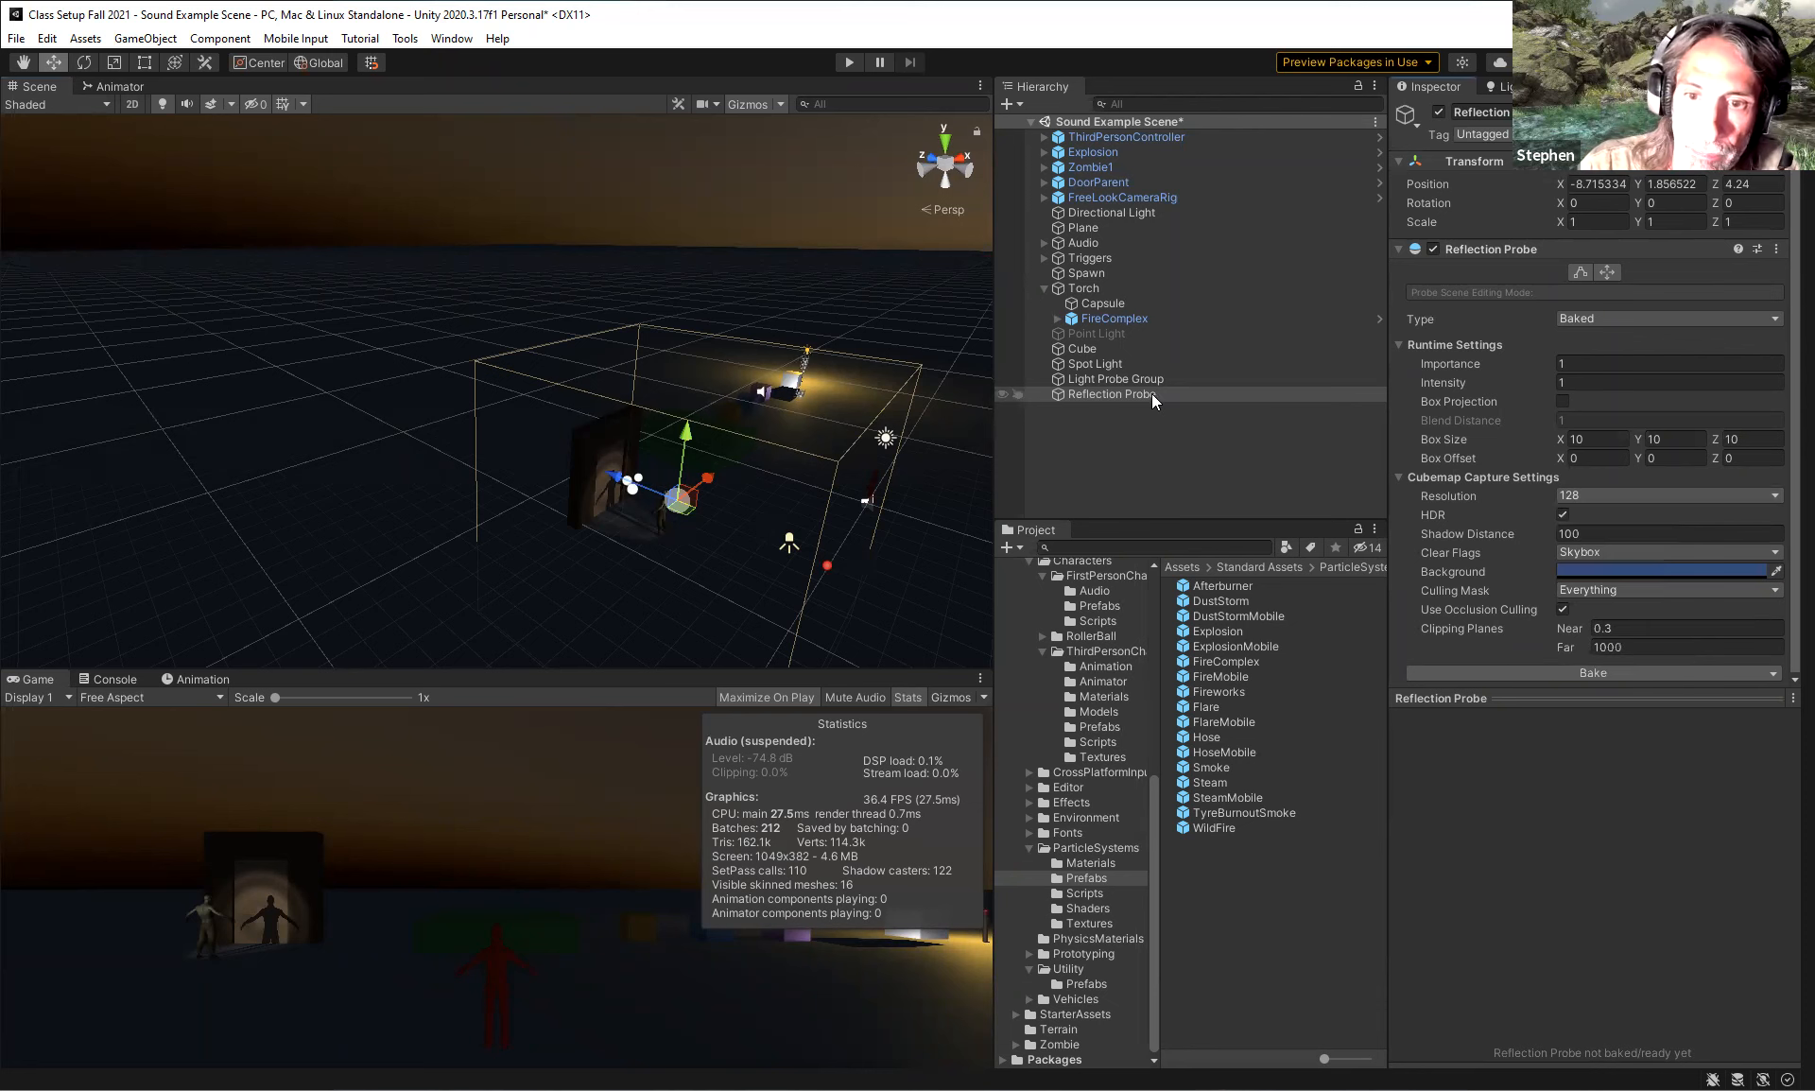
# Delete the reflection probe and the light probe group from the scene.
pyautogui.click(1151, 393)
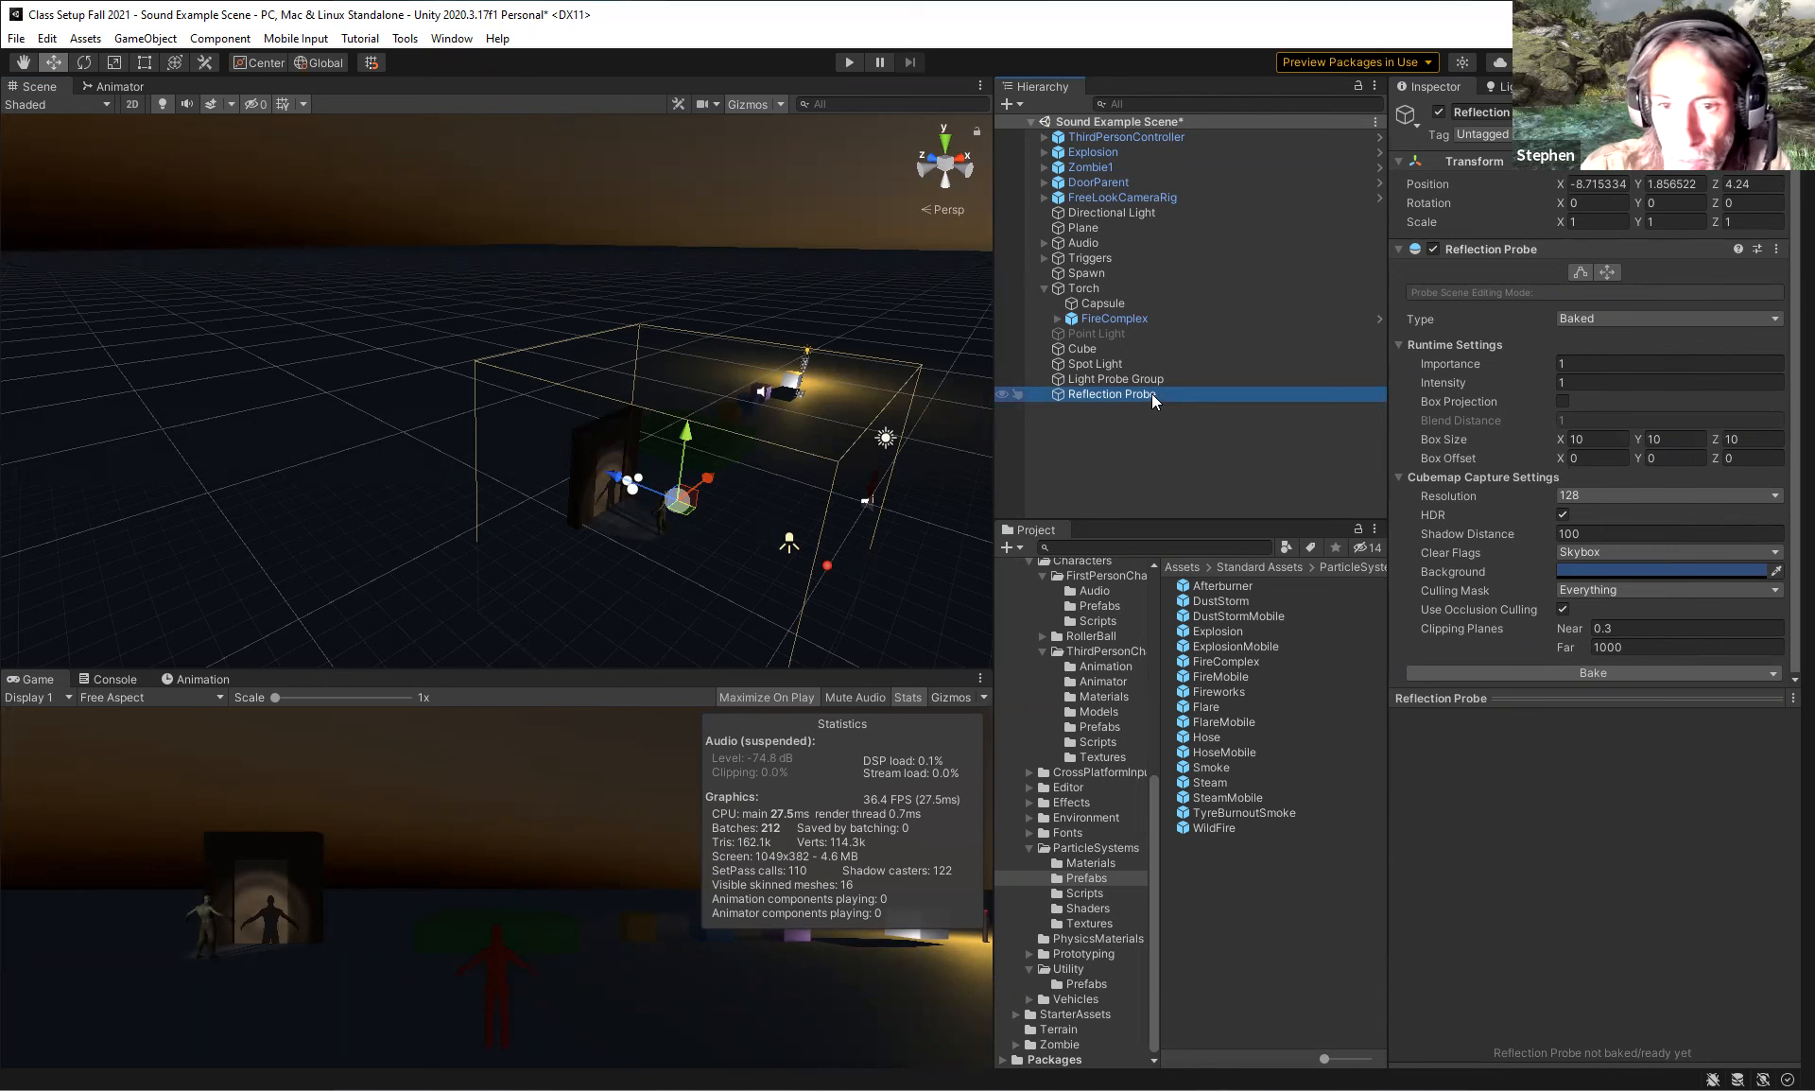
pyautogui.press('Delete')
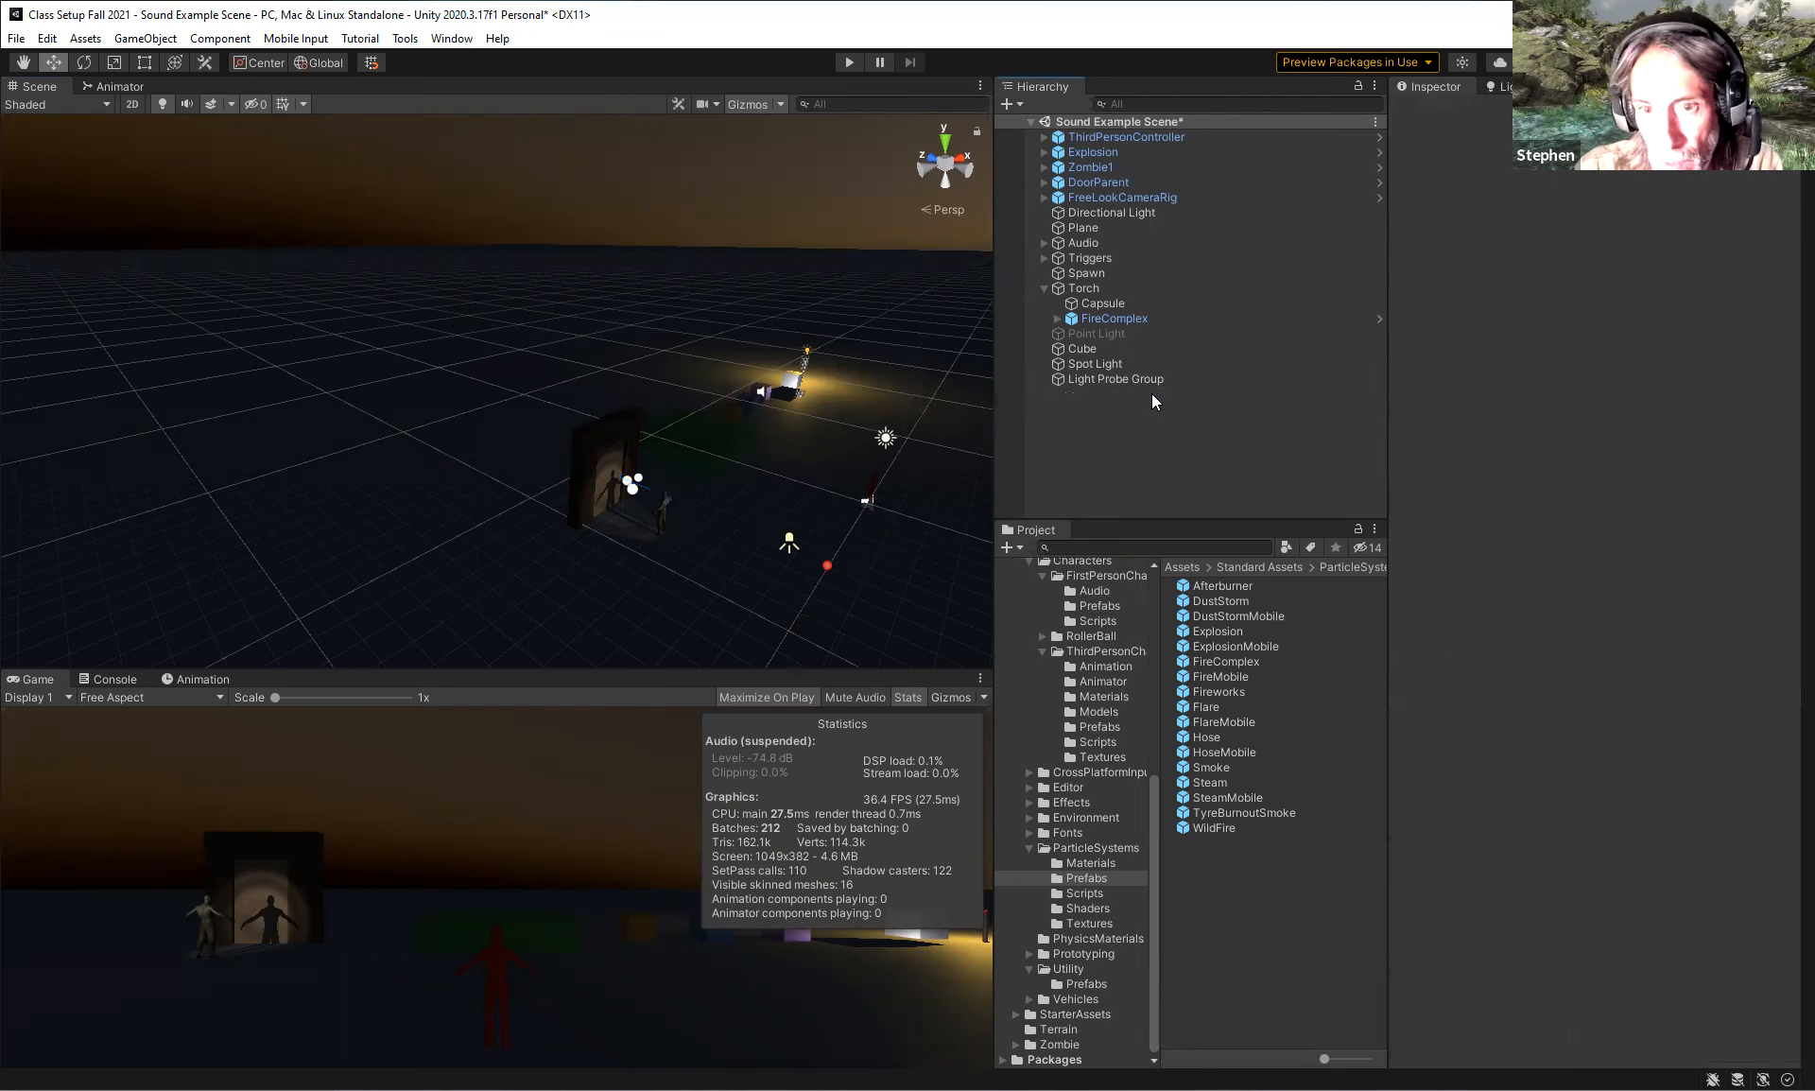
pyautogui.click(1153, 376)
pyautogui.press('Delete')
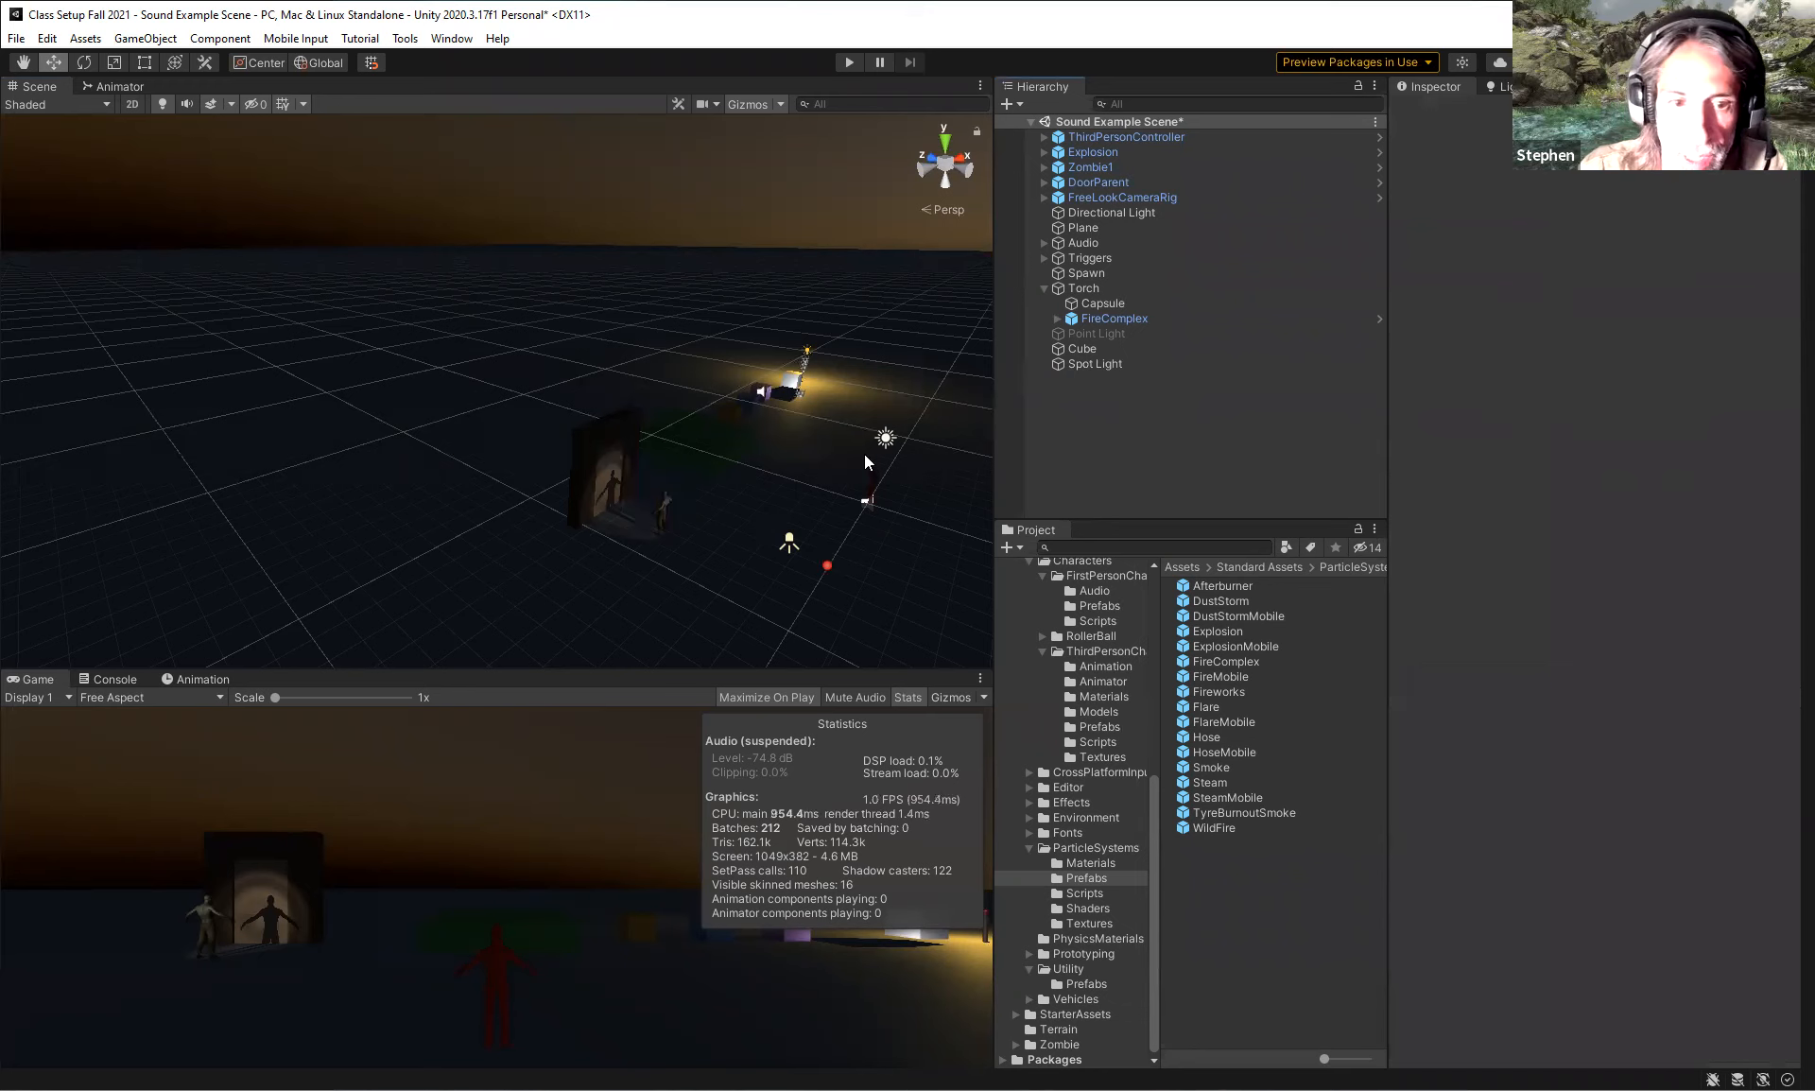
# Set the spot light's intensity to 3 and check the zombie's shadow on the door.
pyautogui.moveTo(864, 455); pyautogui.dragTo(783, 471, button='right')
pyautogui.moveTo(783, 471); pyautogui.dragTo(722, 448, button='middle')
pyautogui.scroll(6, 667, 435)
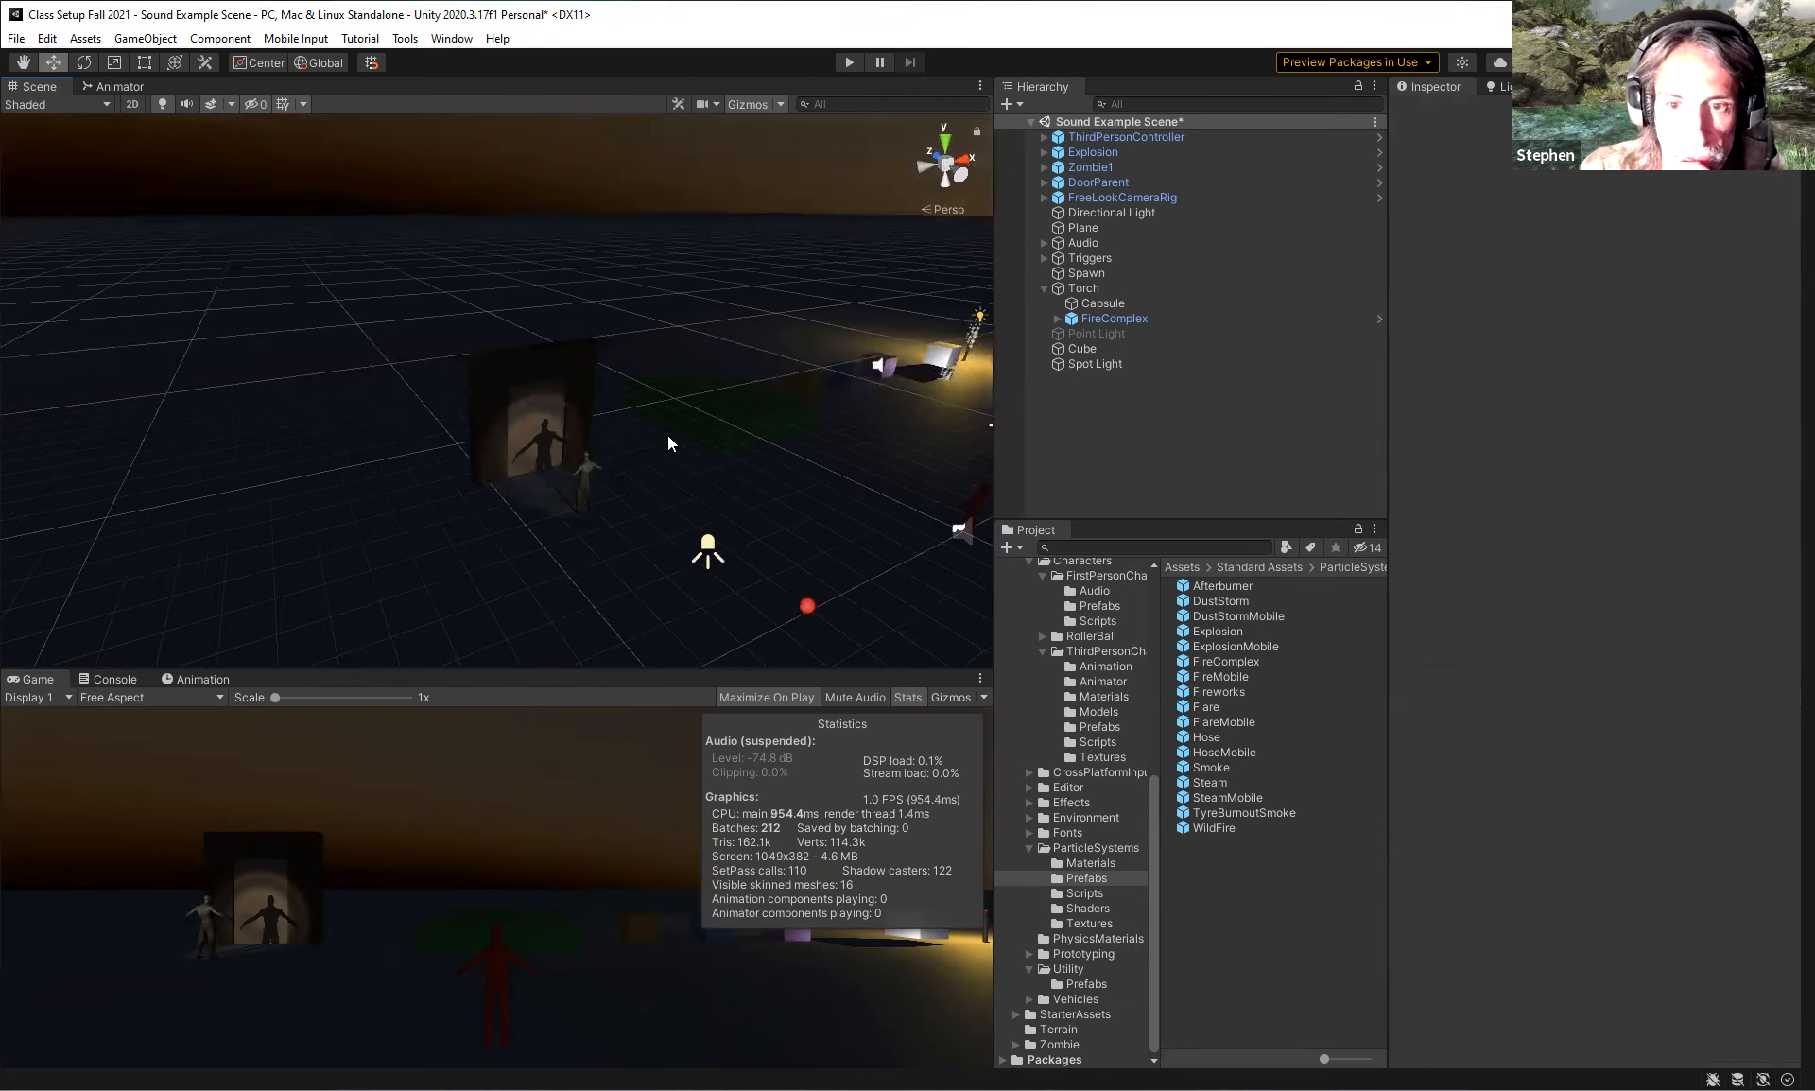
pyautogui.click(1090, 363)
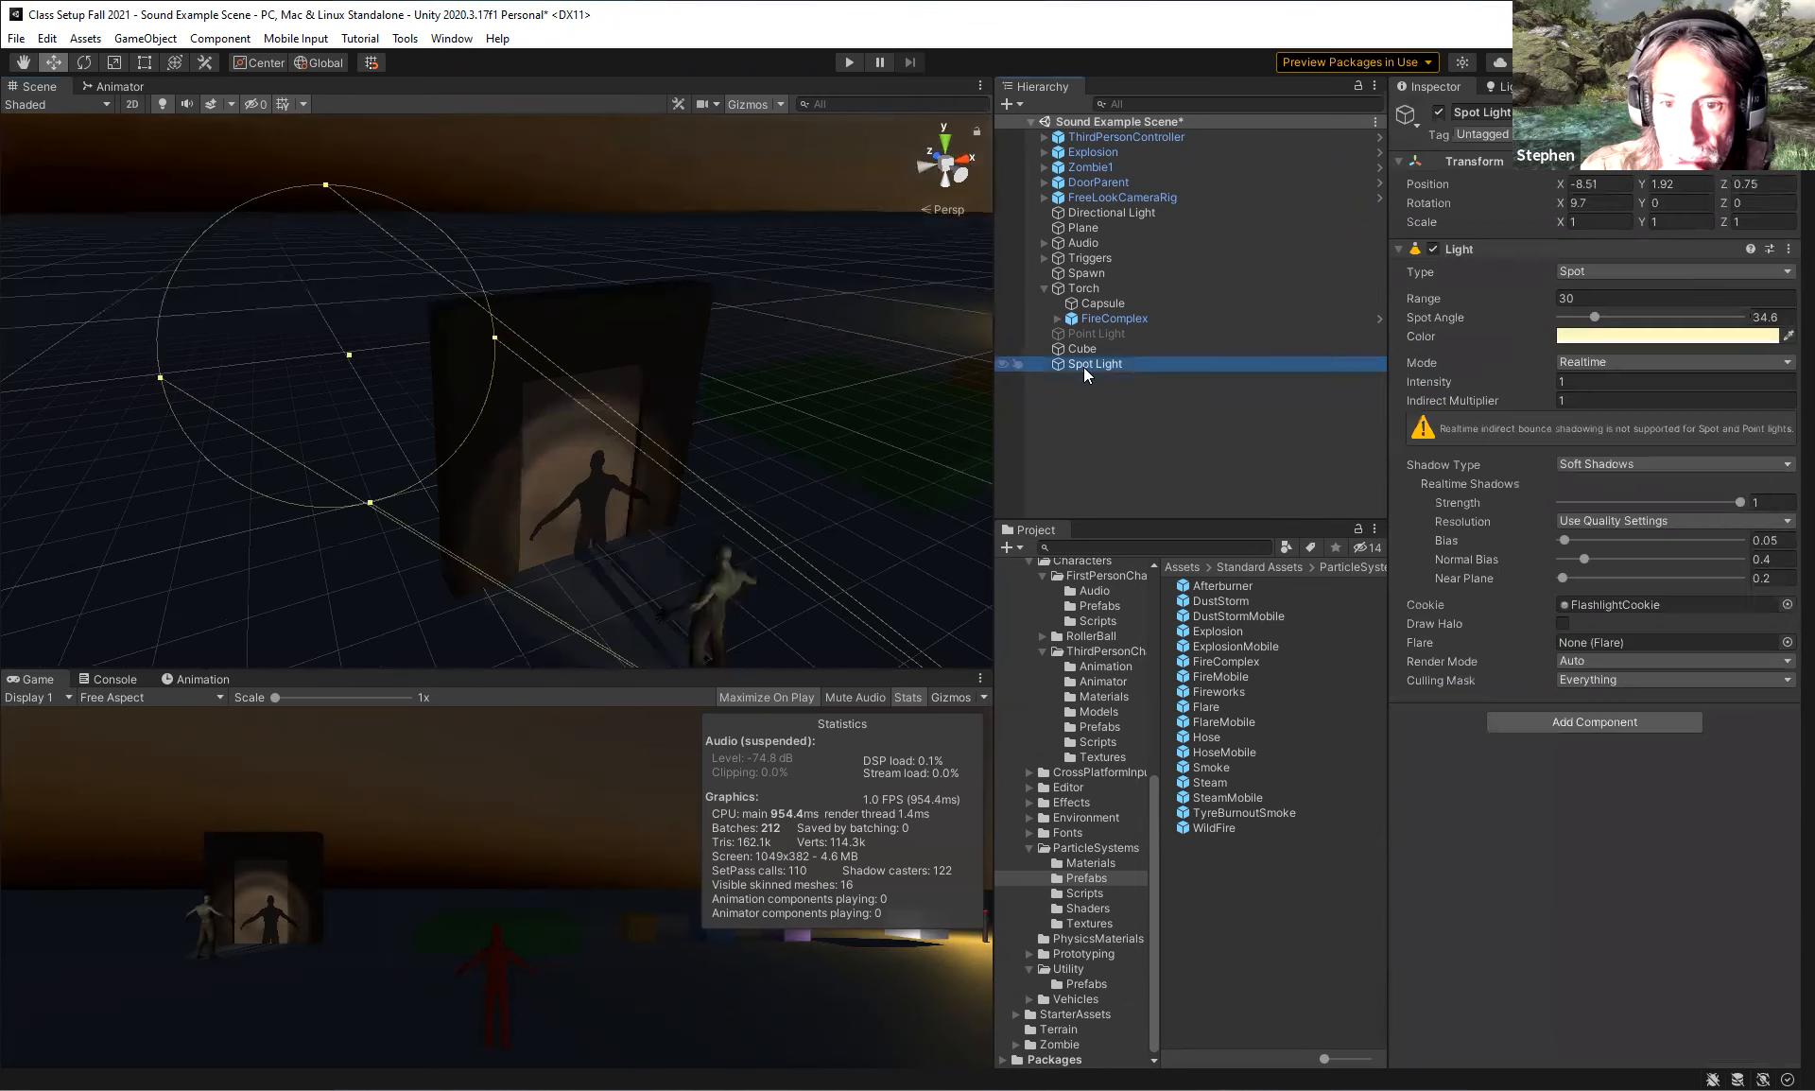
pyautogui.click(1586, 380)
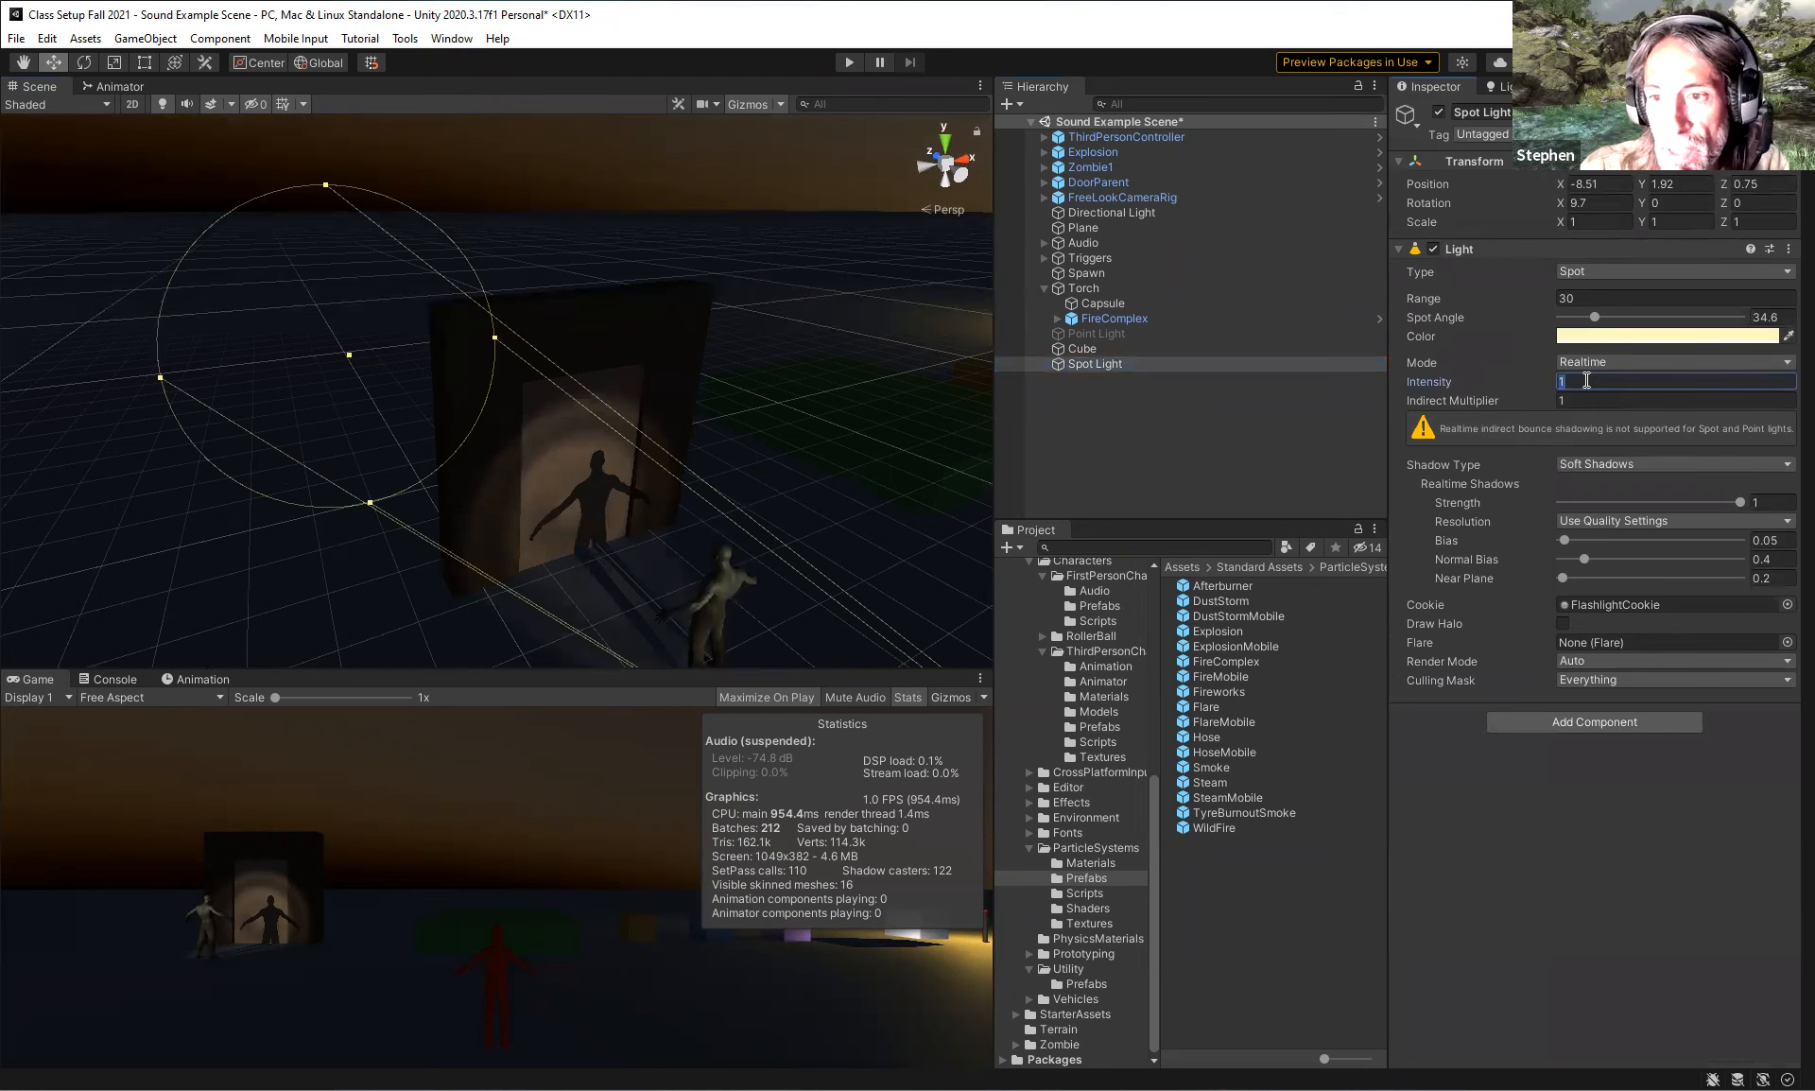
pyautogui.write('3')
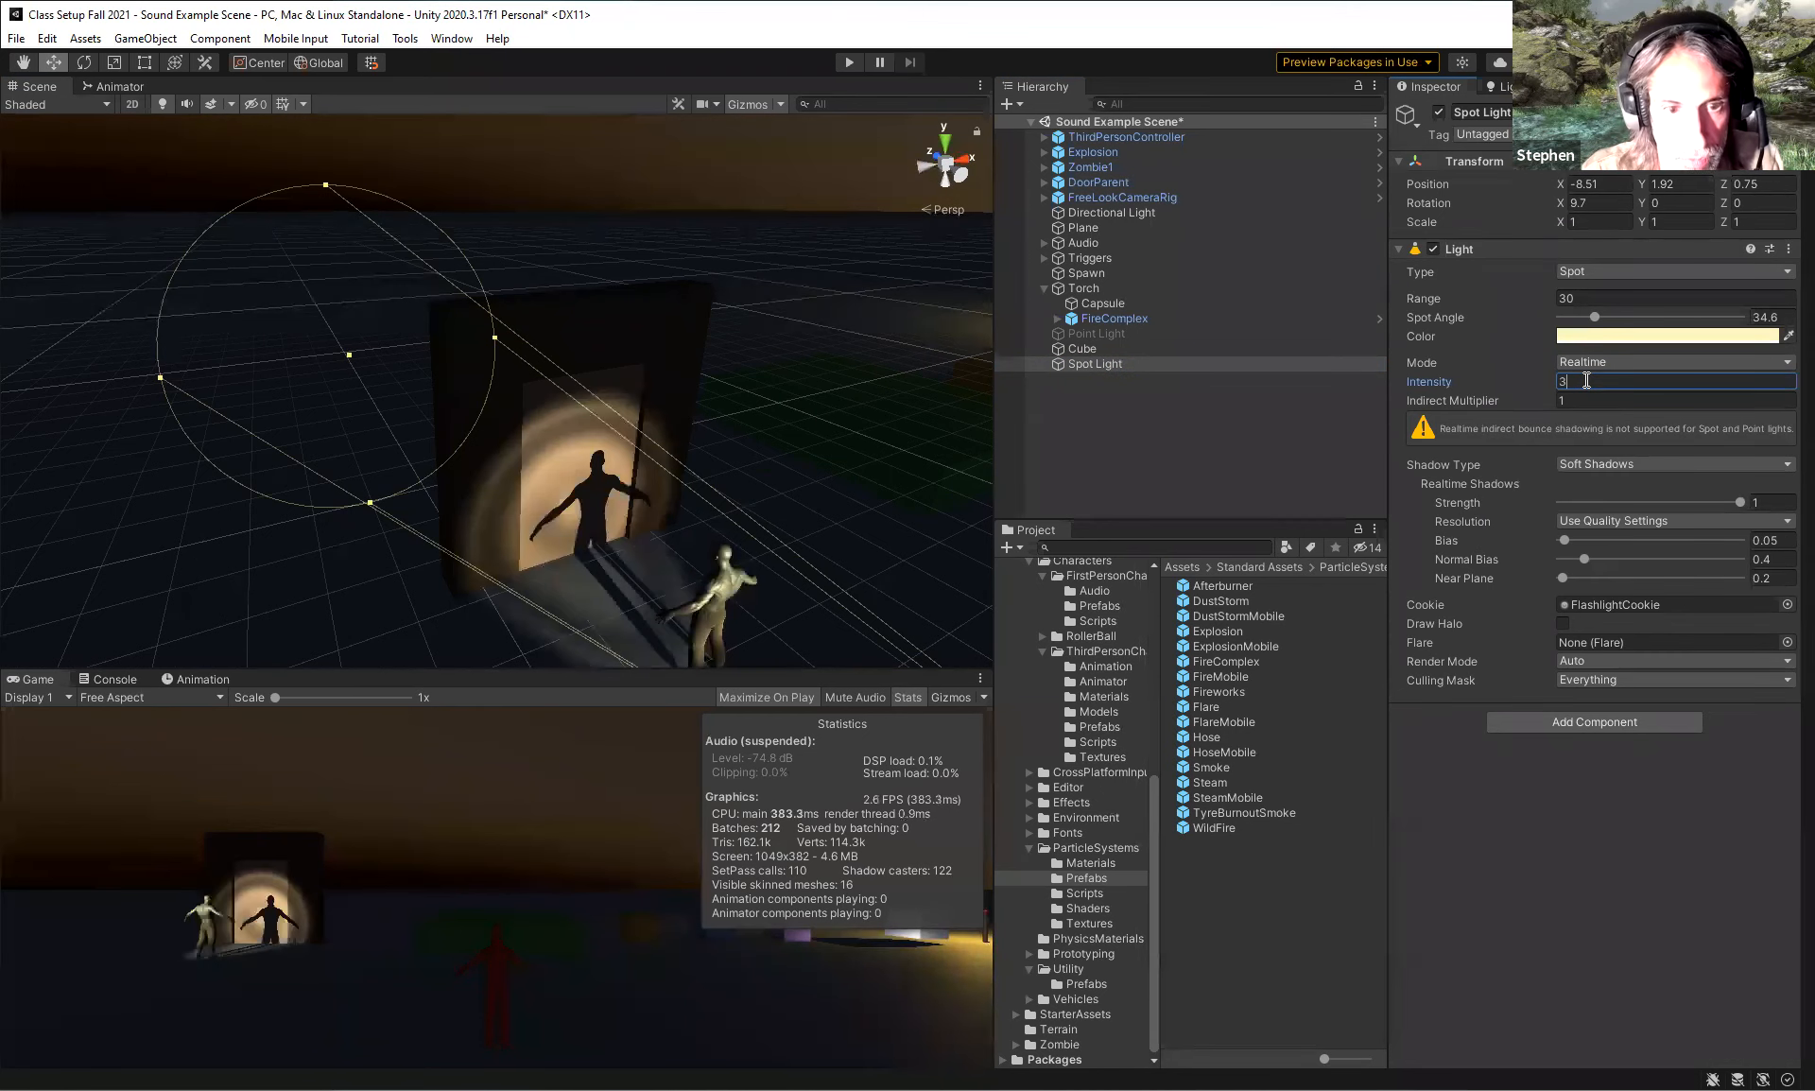
pyautogui.moveTo(652, 452)
pyautogui.mouseDown(button='middle')
pyautogui.moveTo(767, 410)
pyautogui.moveTo(672, 452)
pyautogui.mouseUp(button='middle')
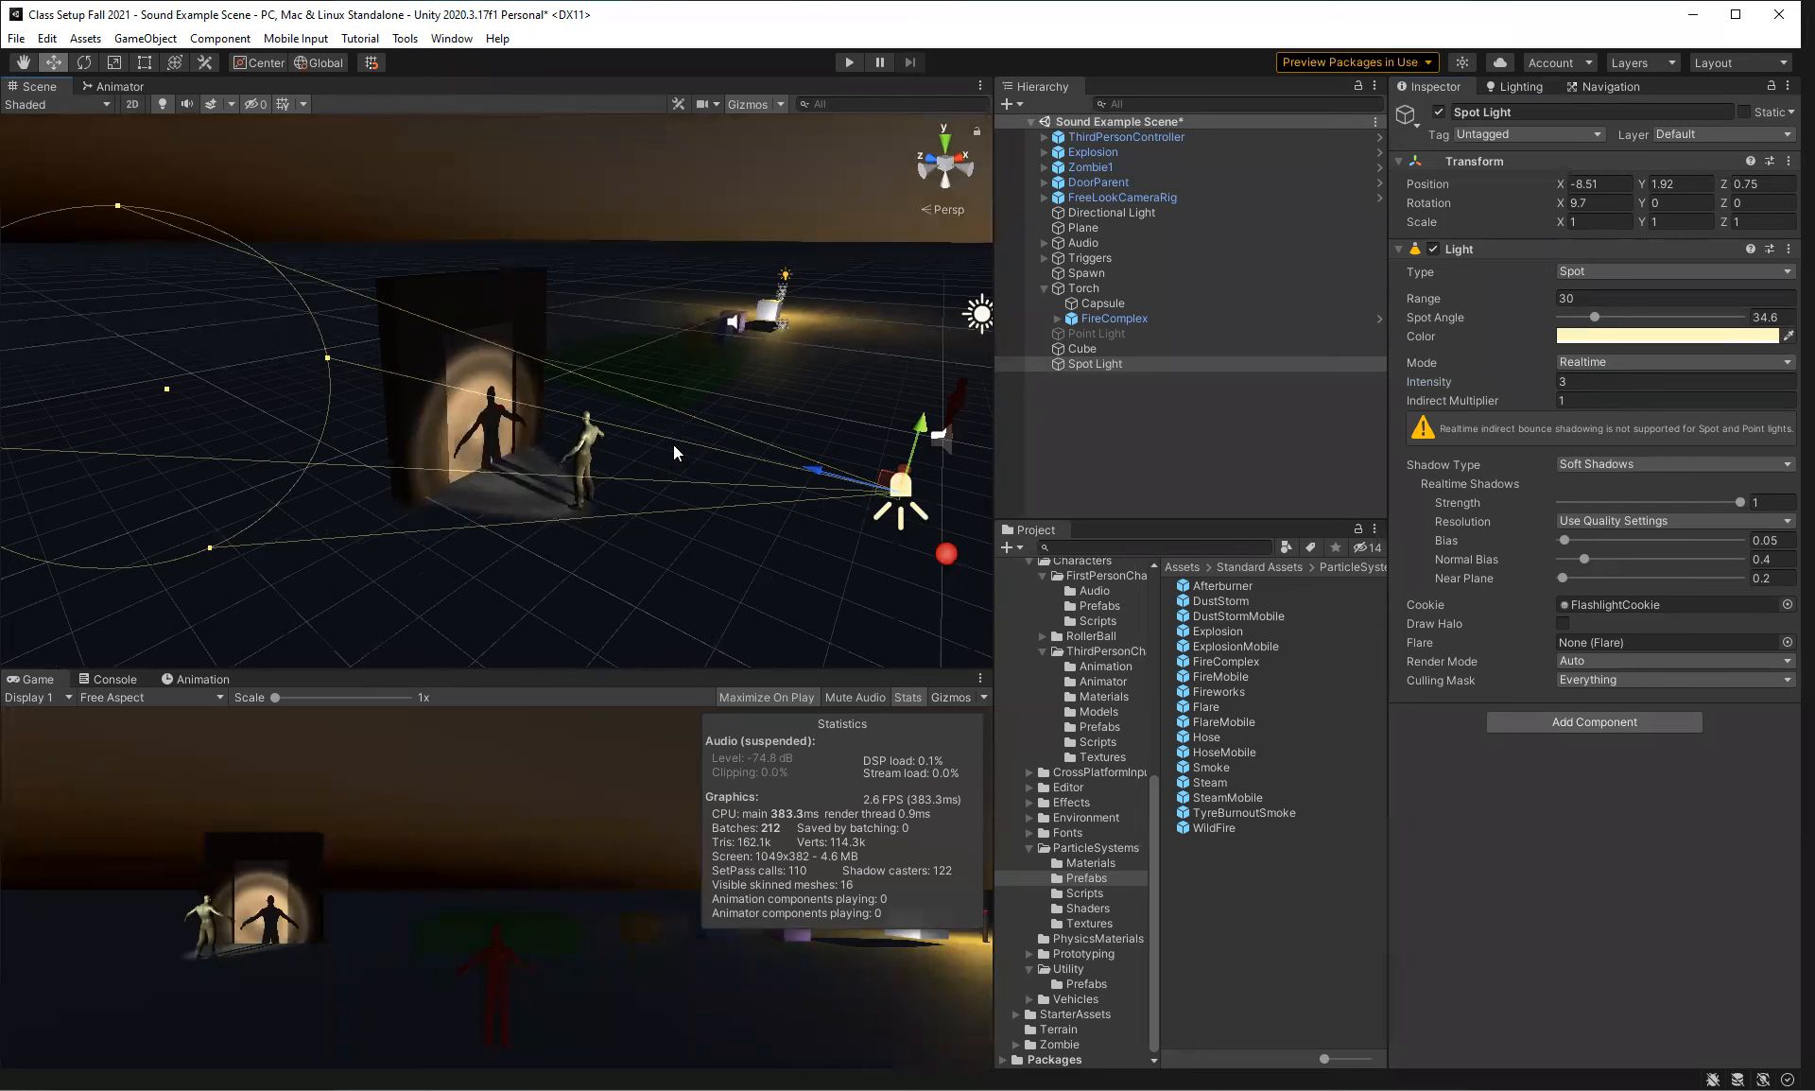
pyautogui.moveTo(623, 489); pyautogui.dragTo(654, 486, button='right')
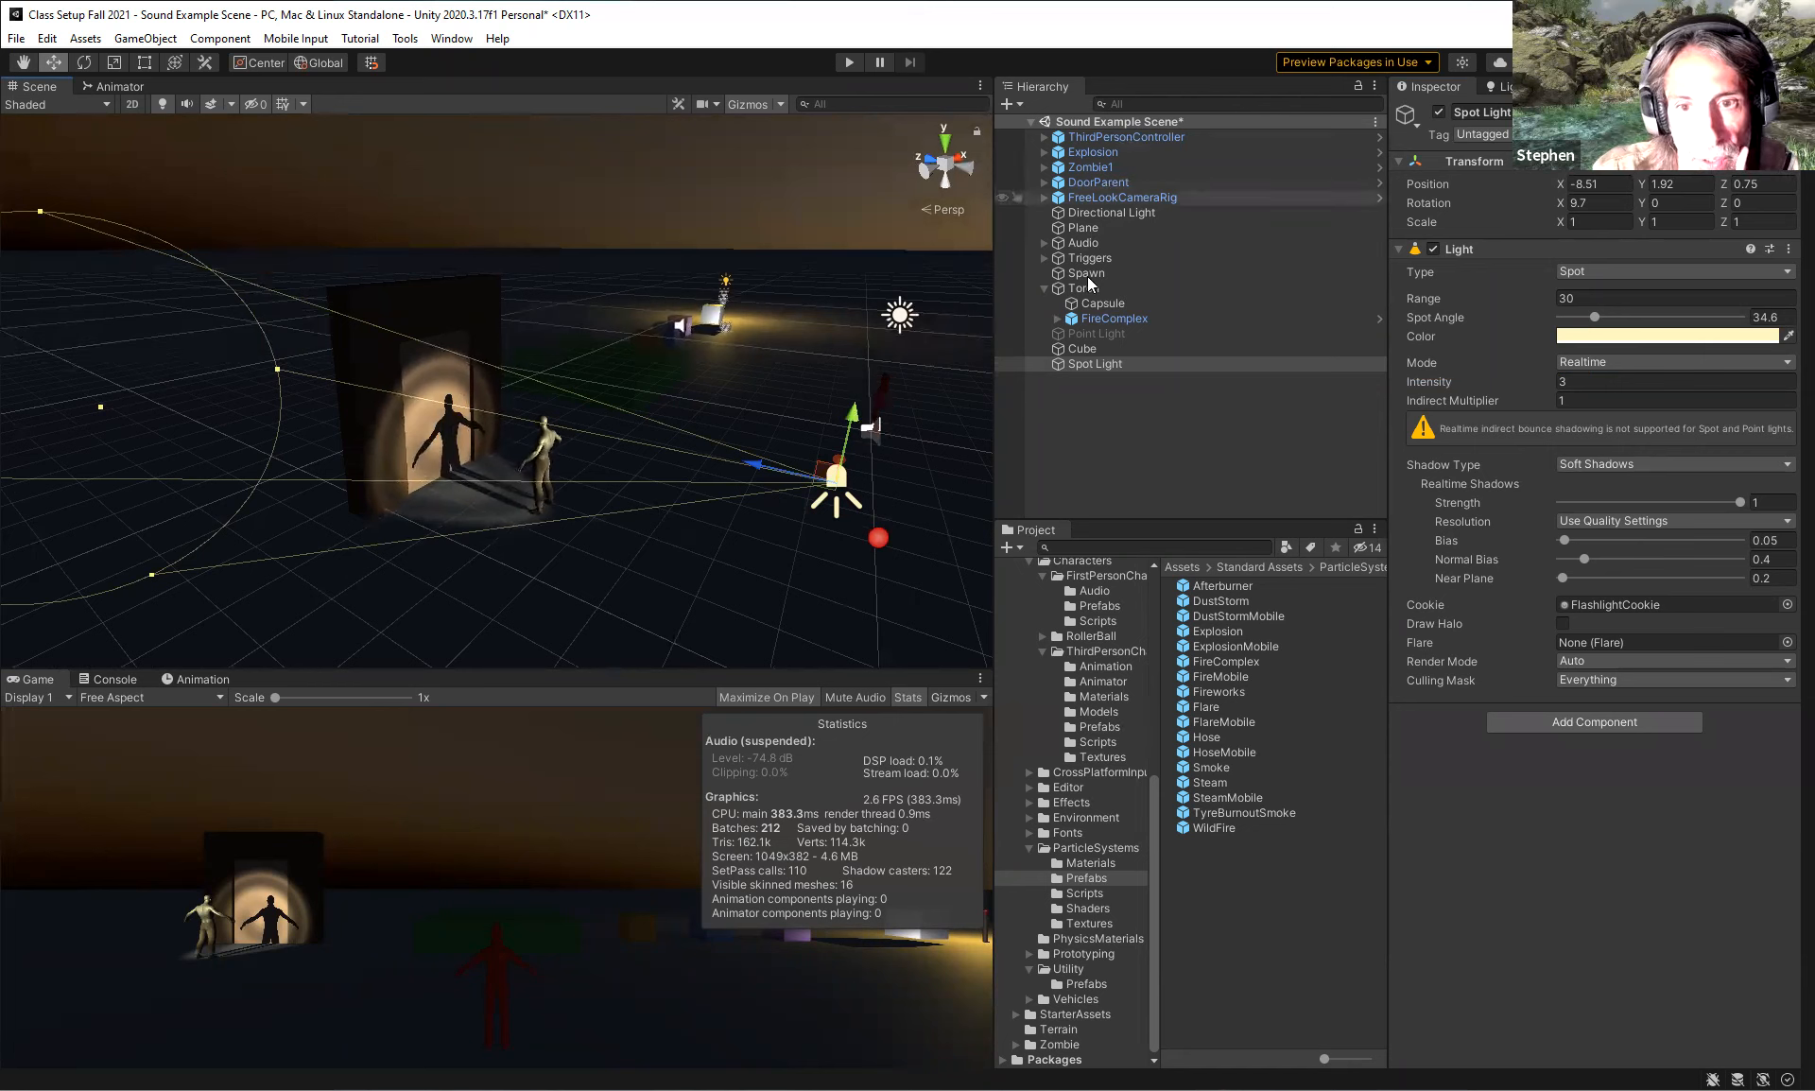
# Set the directional light's intensity to 6.4 and its X rotation to 13.92 to brighten the scene.
pyautogui.click(1104, 213)
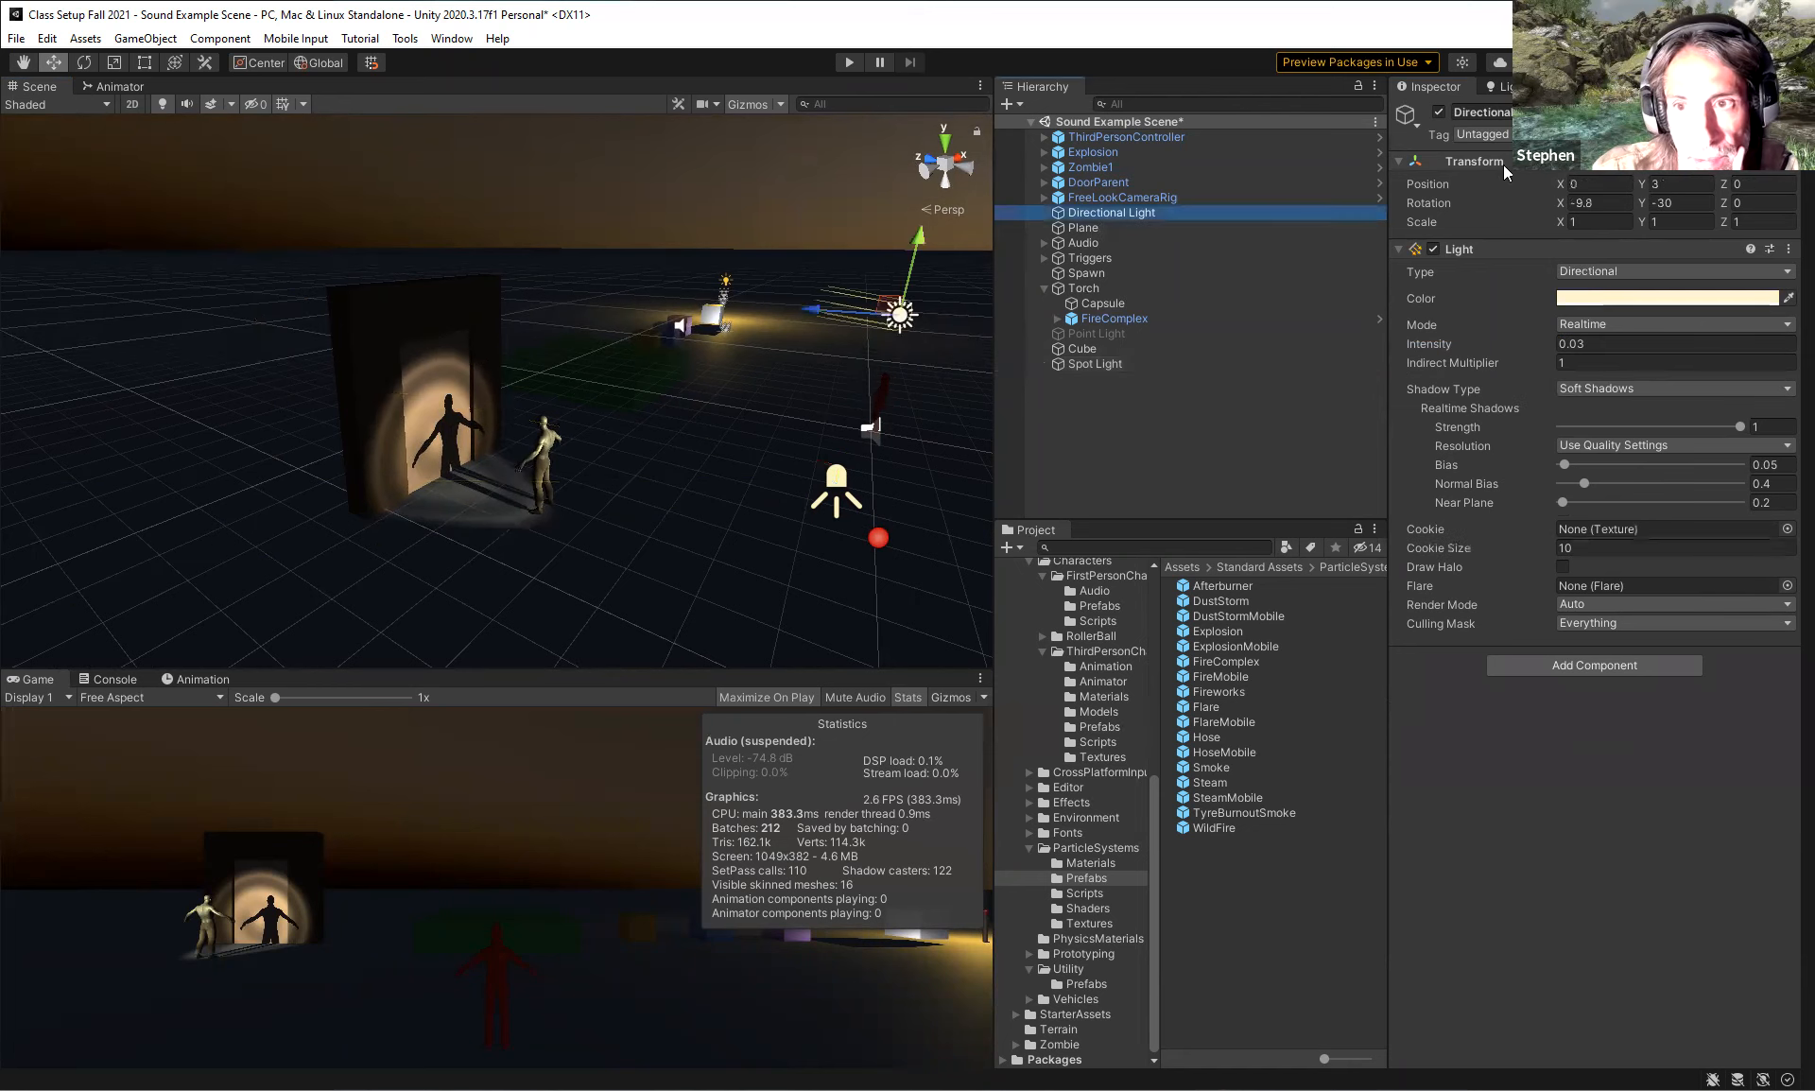
pyautogui.click(1533, 347)
pyautogui.moveTo(1533, 347)
pyautogui.mouseDown()
pyautogui.moveTo(1603, 342)
pyautogui.moveTo(1569, 342)
pyautogui.mouseUp()
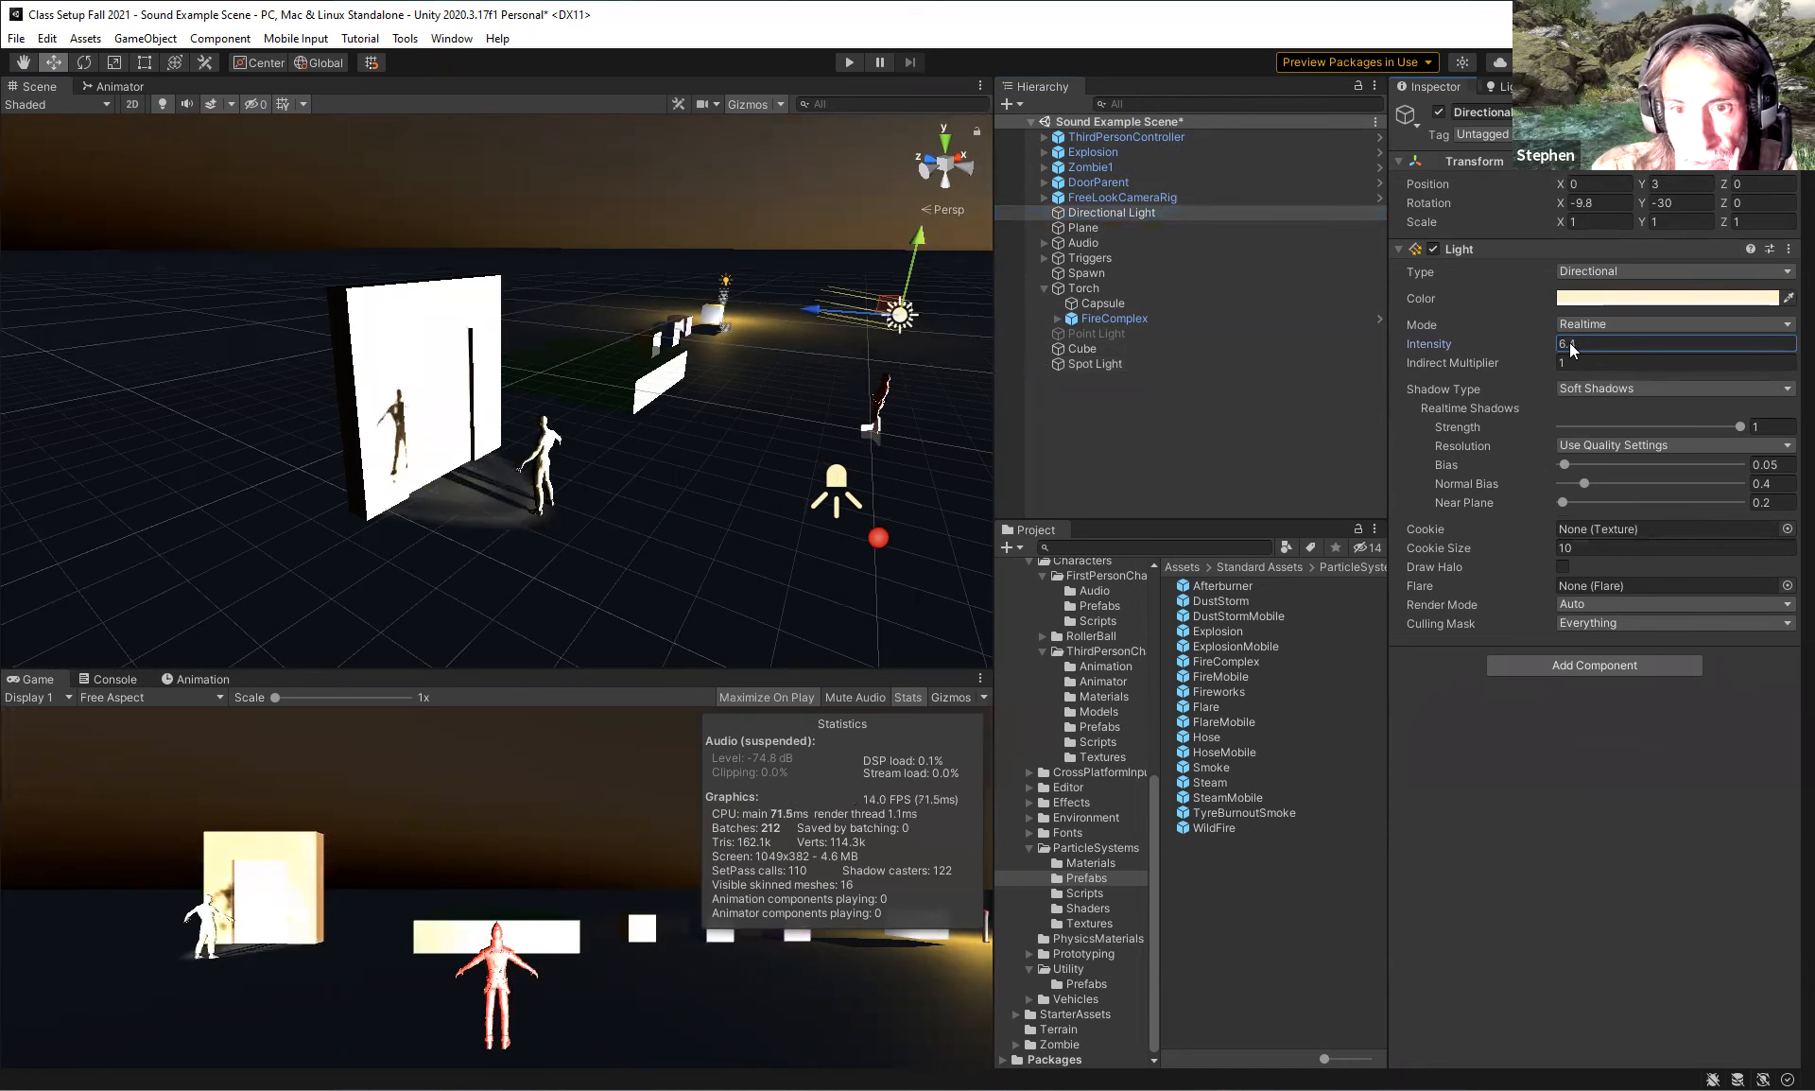
pyautogui.moveTo(593, 398); pyautogui.dragTo(771, 361, button='right')
pyautogui.scroll(-6, 683, 376)
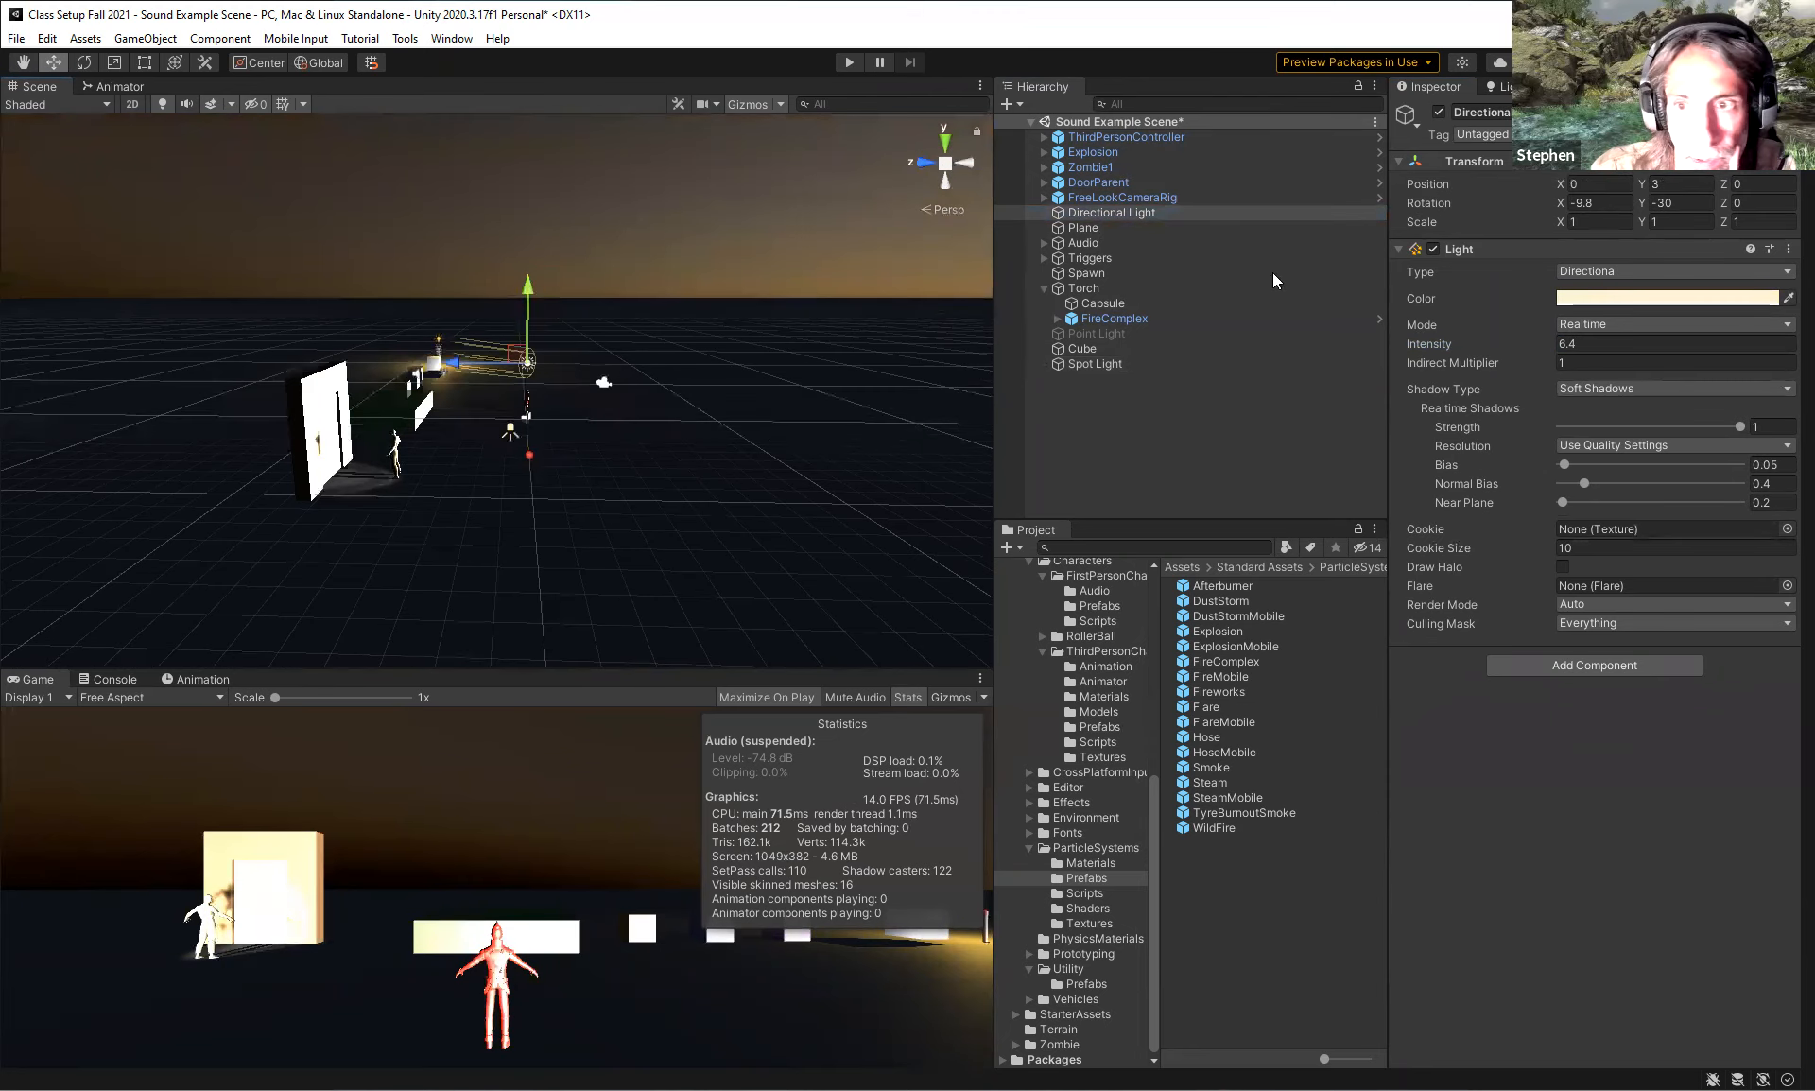
pyautogui.moveTo(1560, 206); pyautogui.dragTo(504, 285)
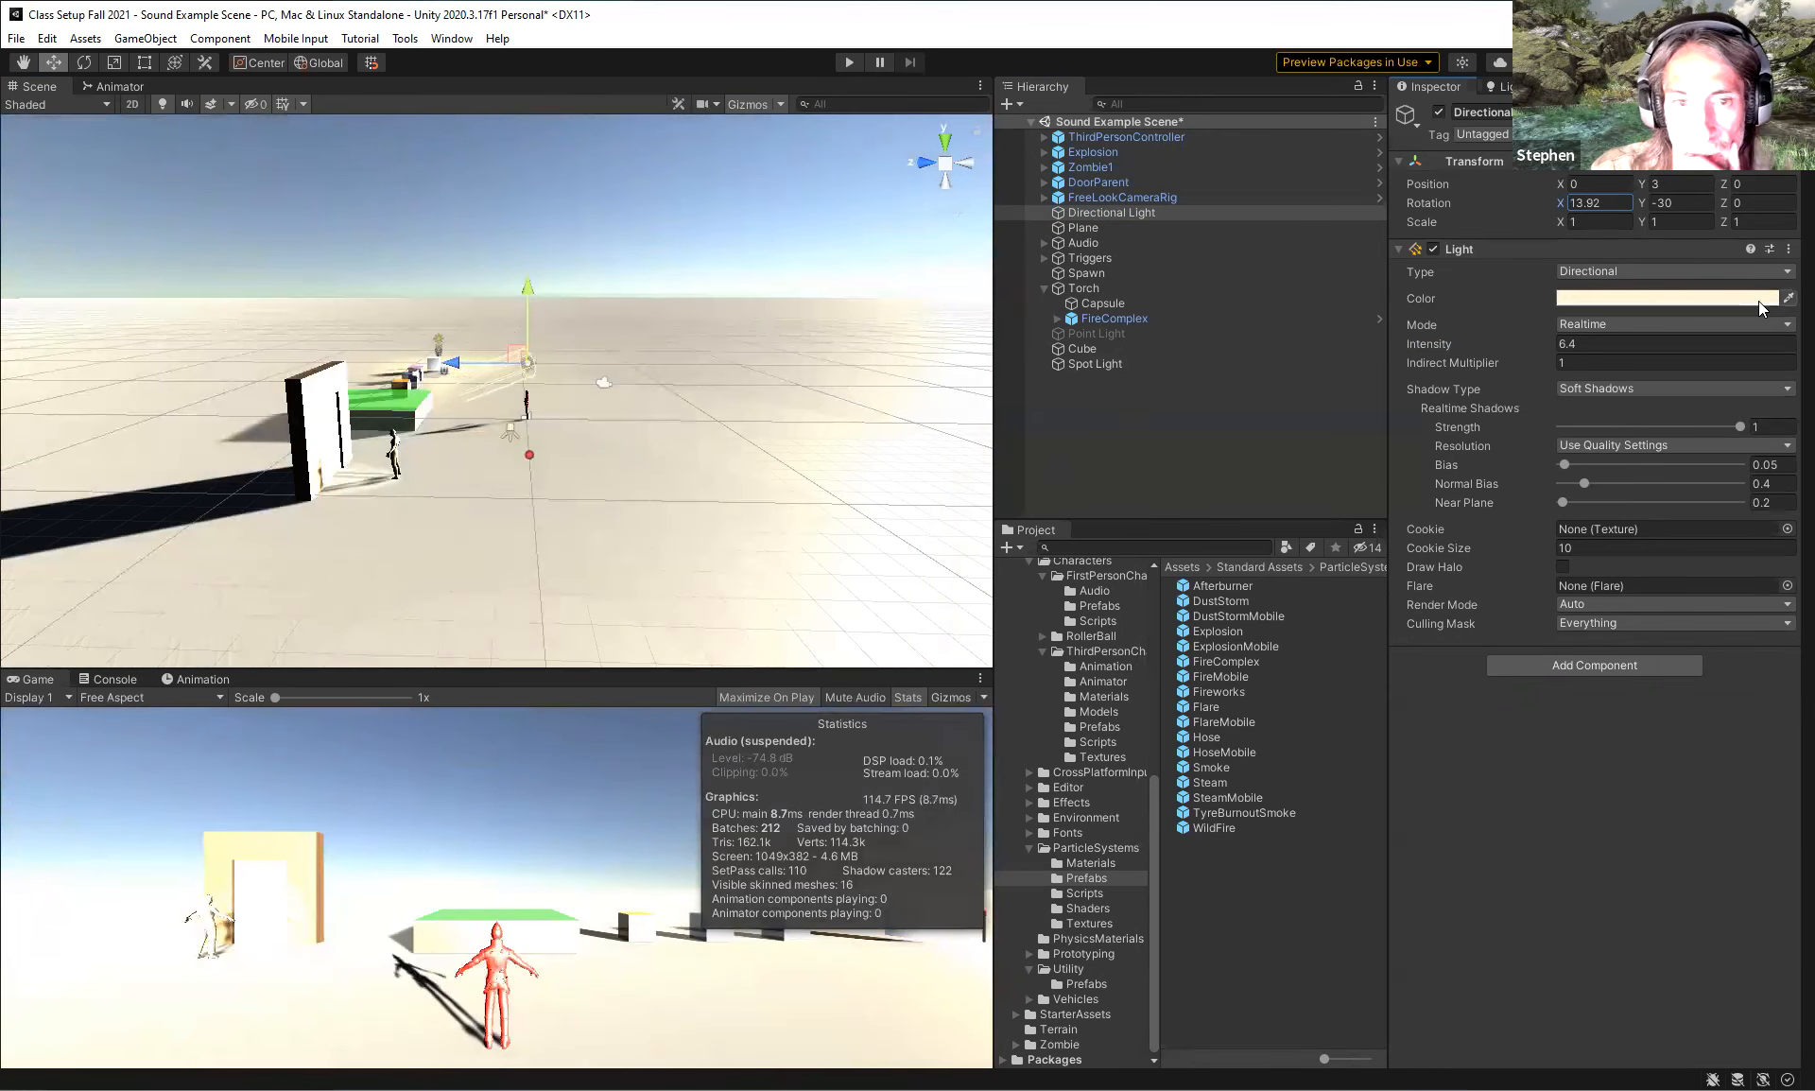
# Try the directional light at intensities of 20, 1 and 2 and compare the scene's brightness.
pyautogui.click(1580, 345)
pyautogui.write('20')
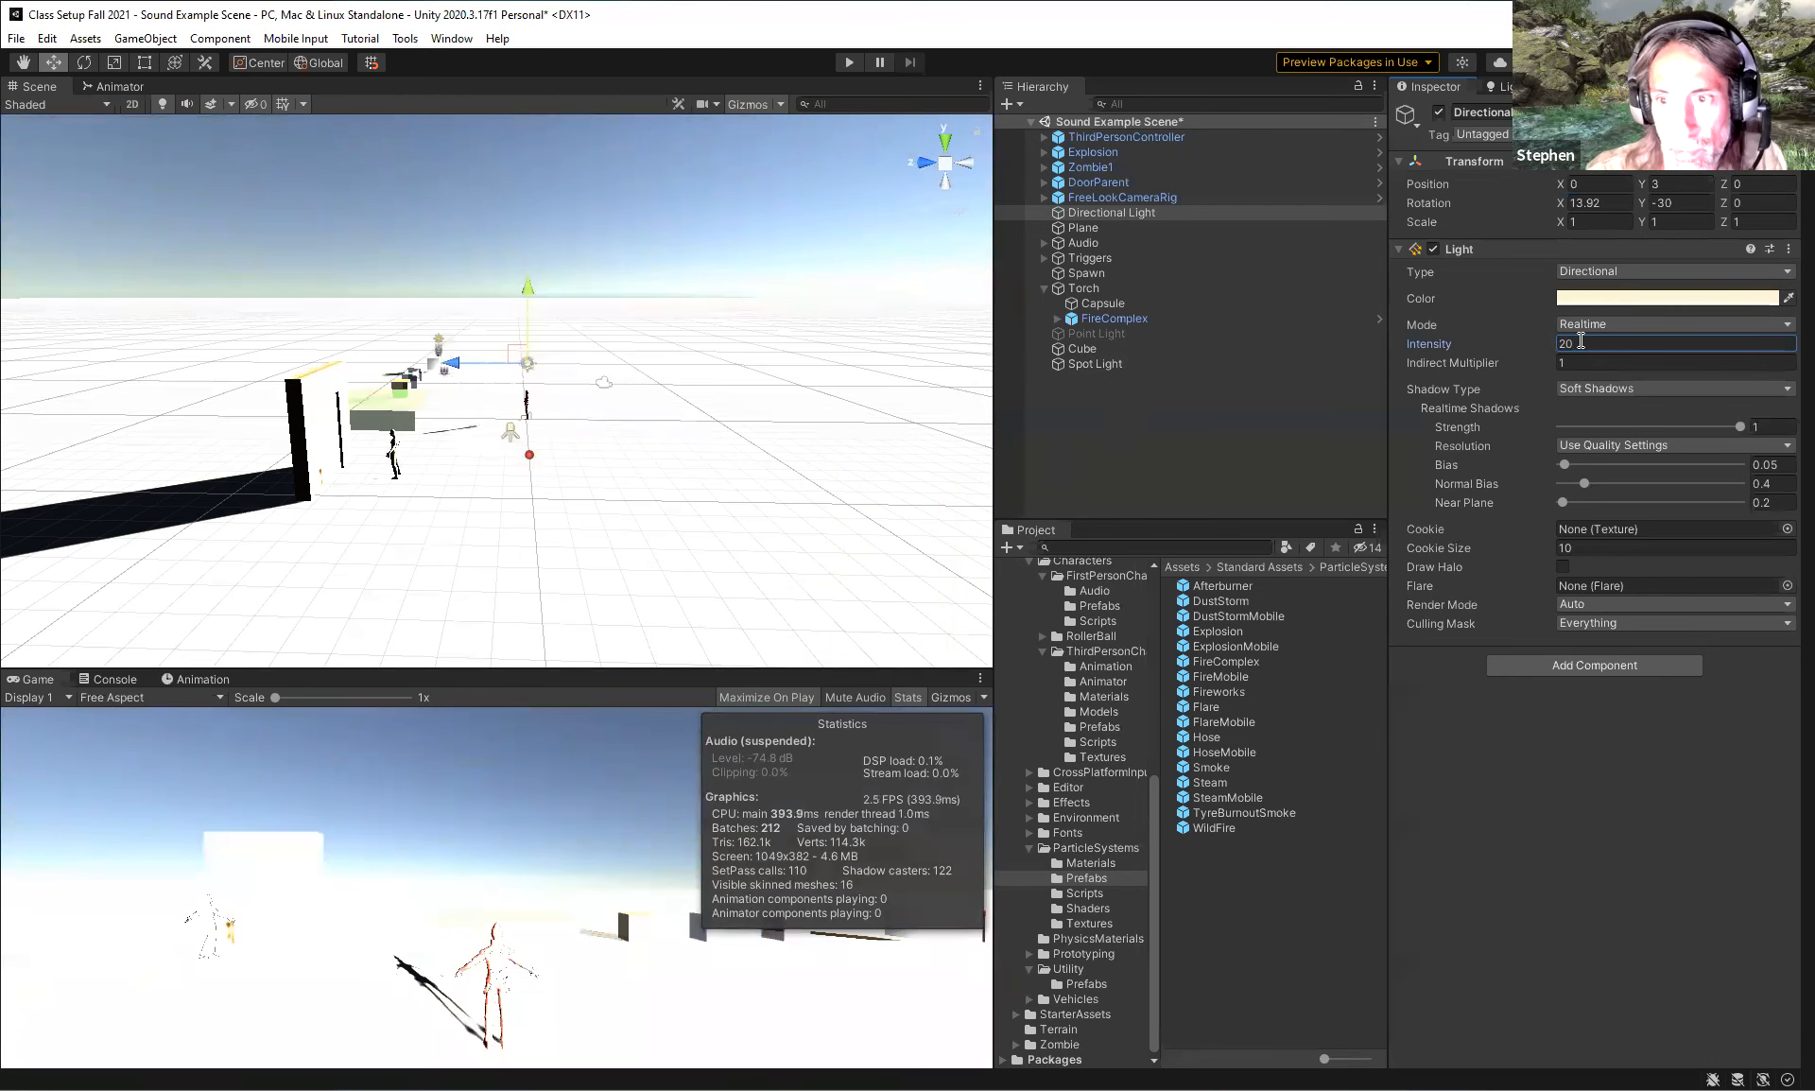
pyautogui.press('Return')
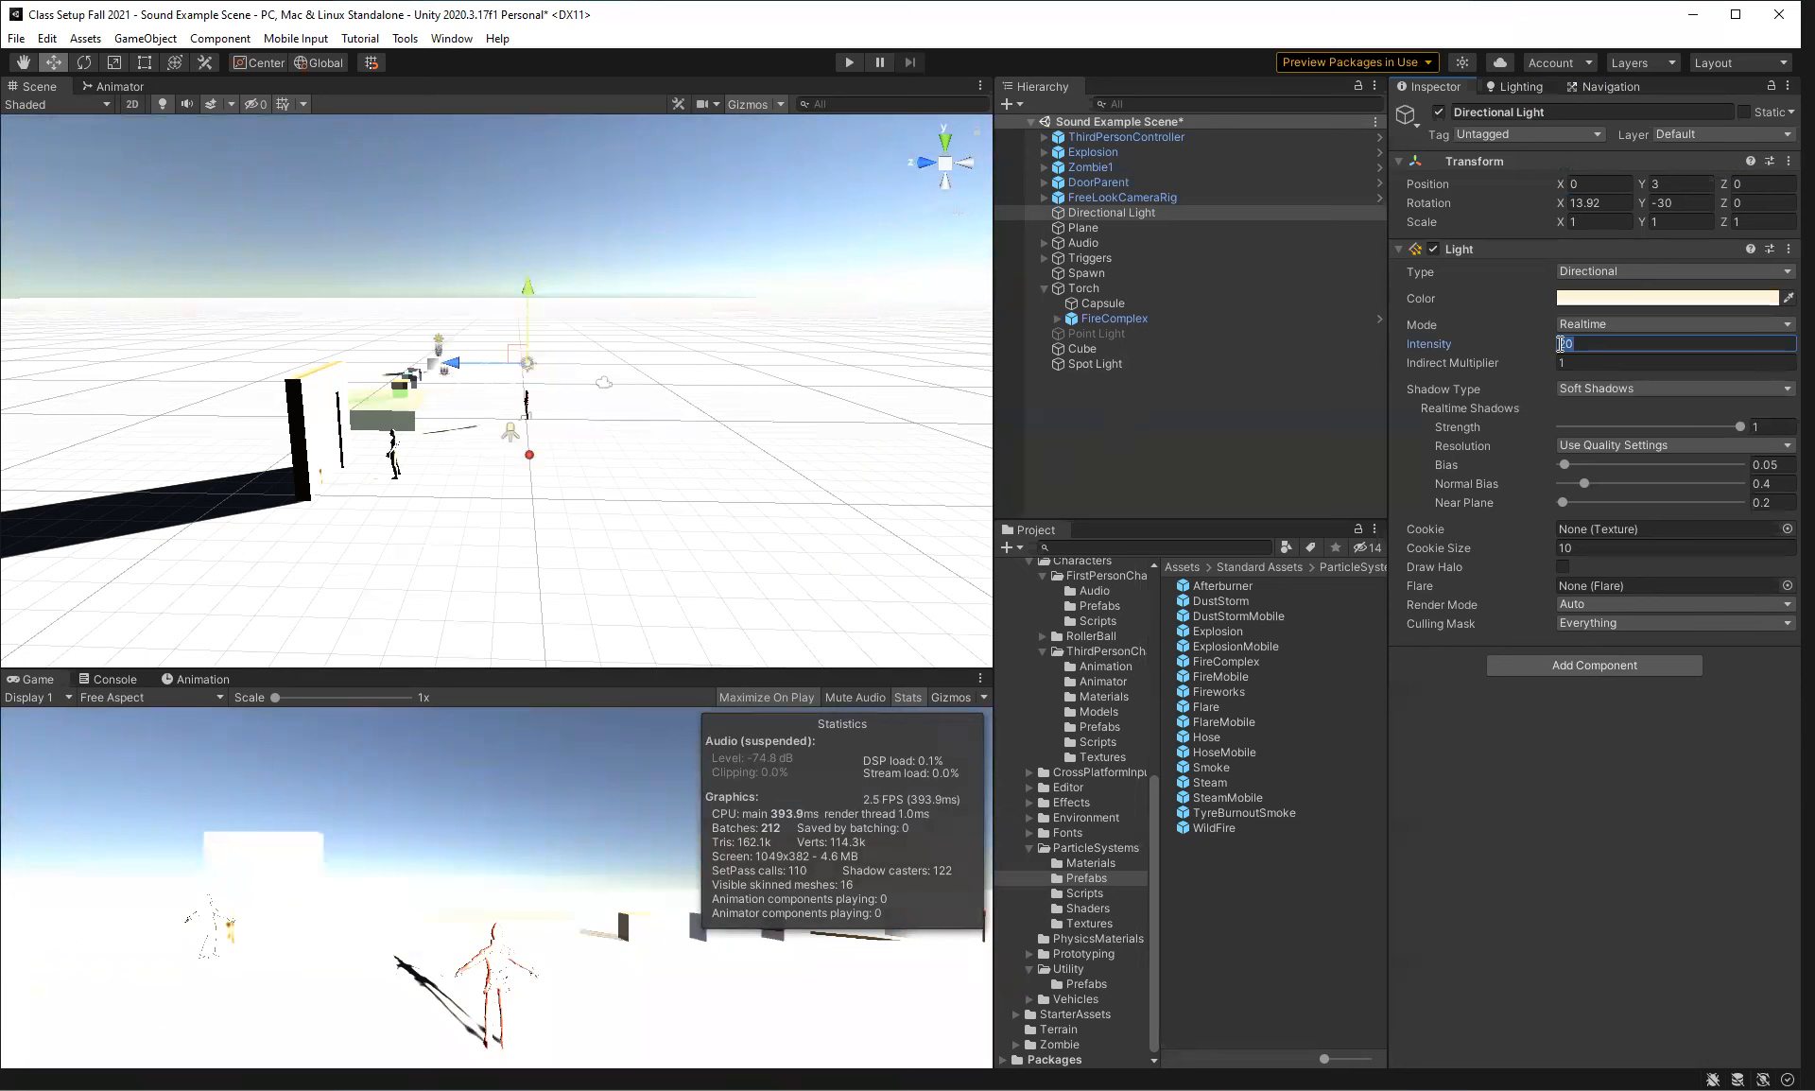
pyautogui.write('1')
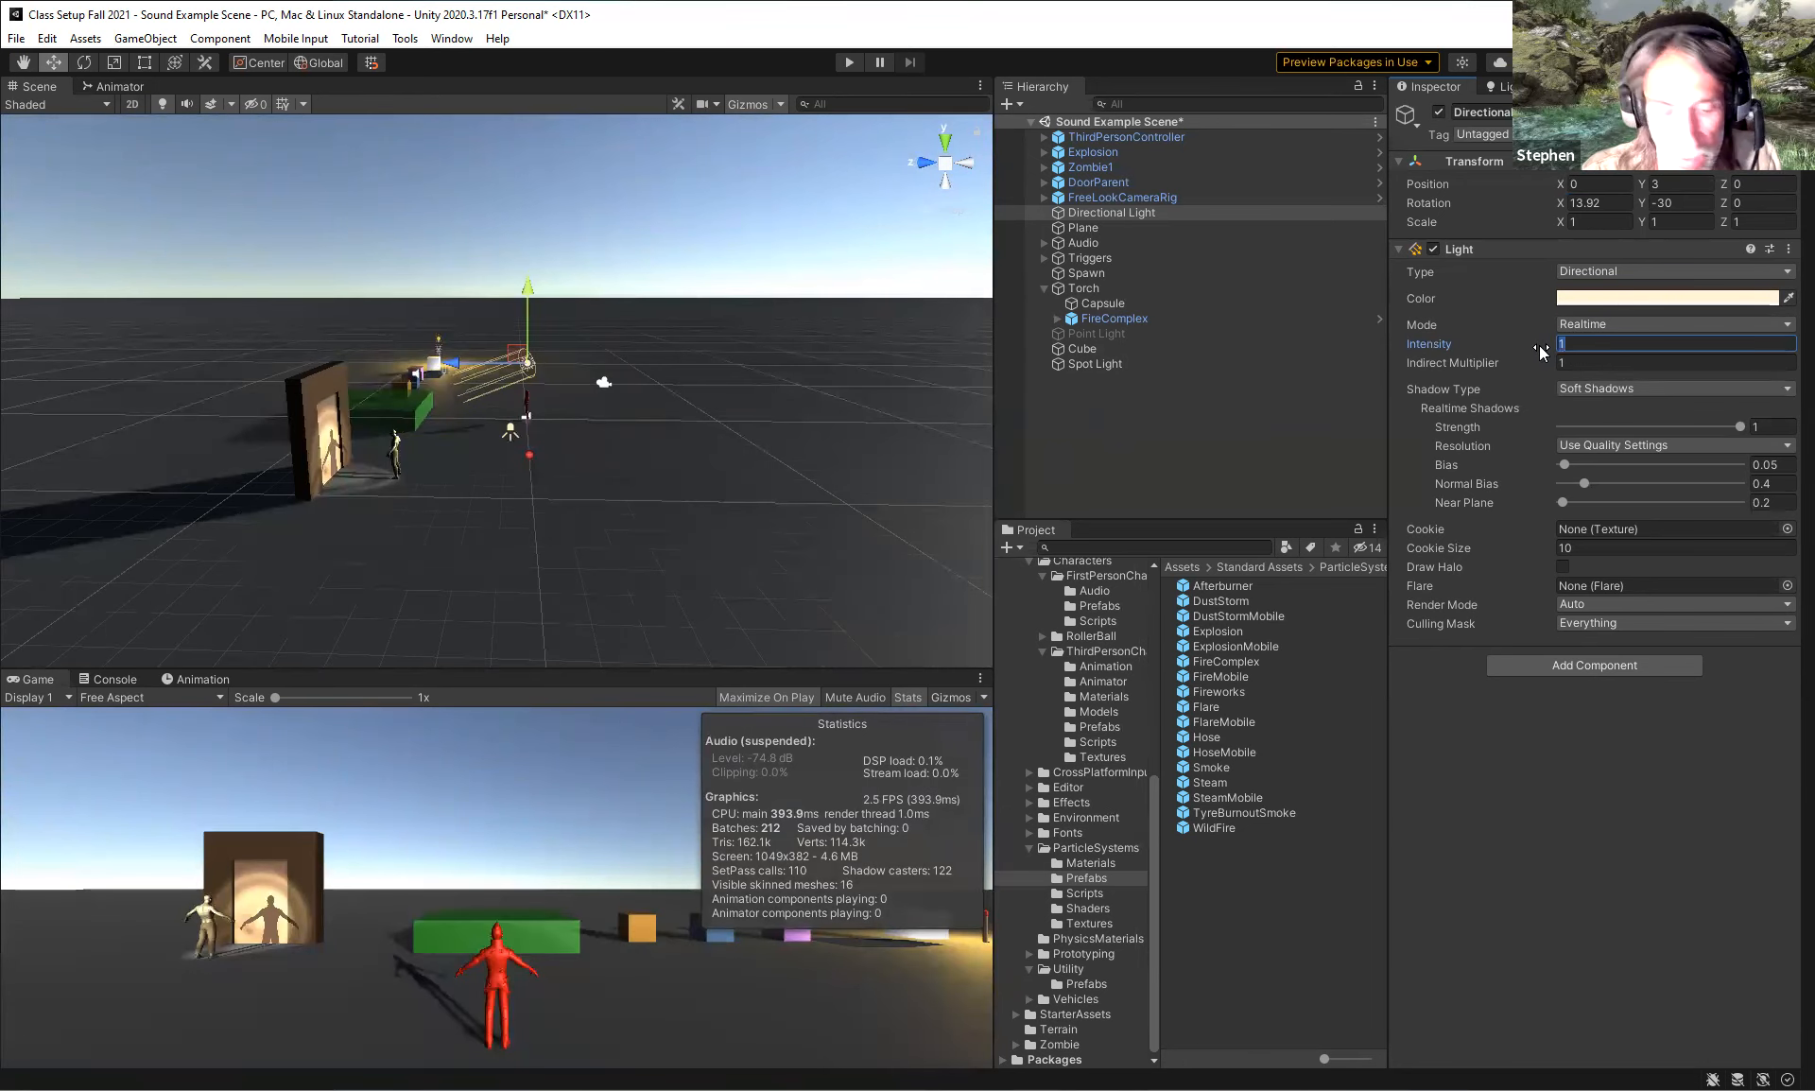
pyautogui.write('2')
# Set the directional light's X rotation to 59.99 and its intensity to 0.8.
pyautogui.moveTo(1561, 208); pyautogui.dragTo(239, 213)
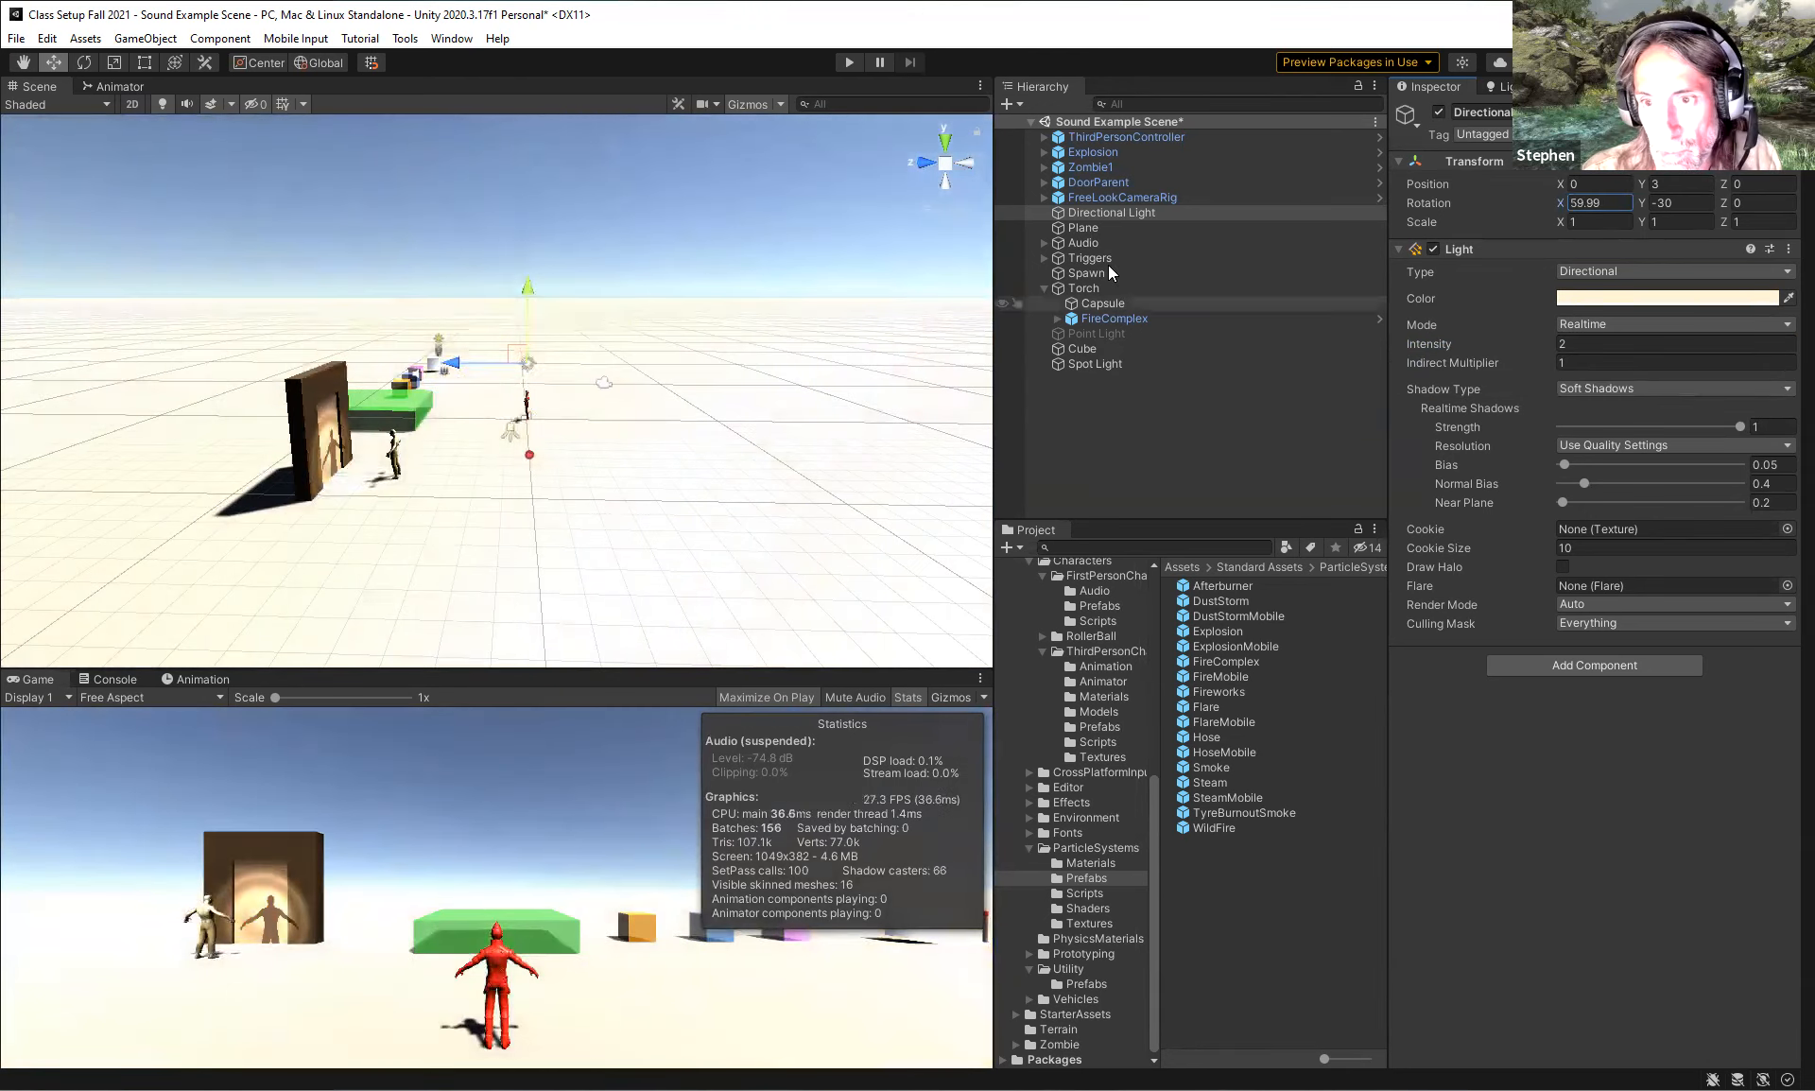
pyautogui.click(1566, 346)
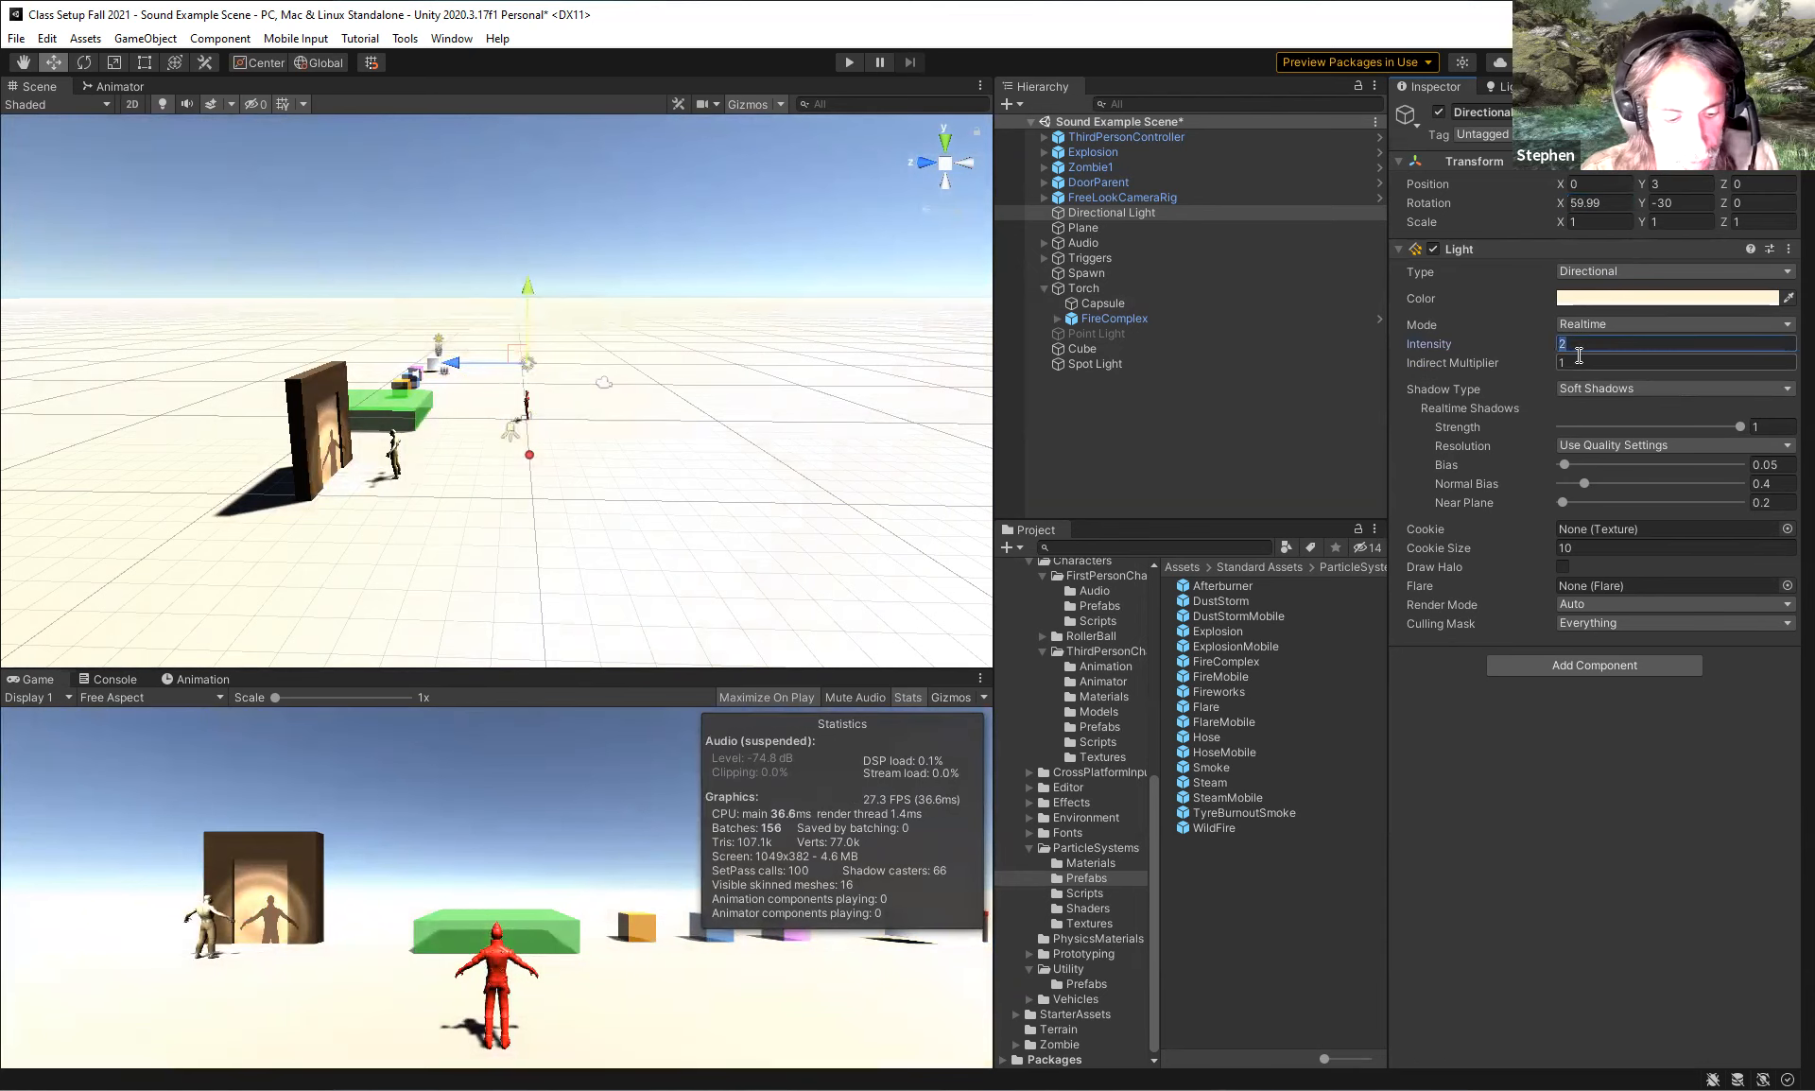
pyautogui.write('1')
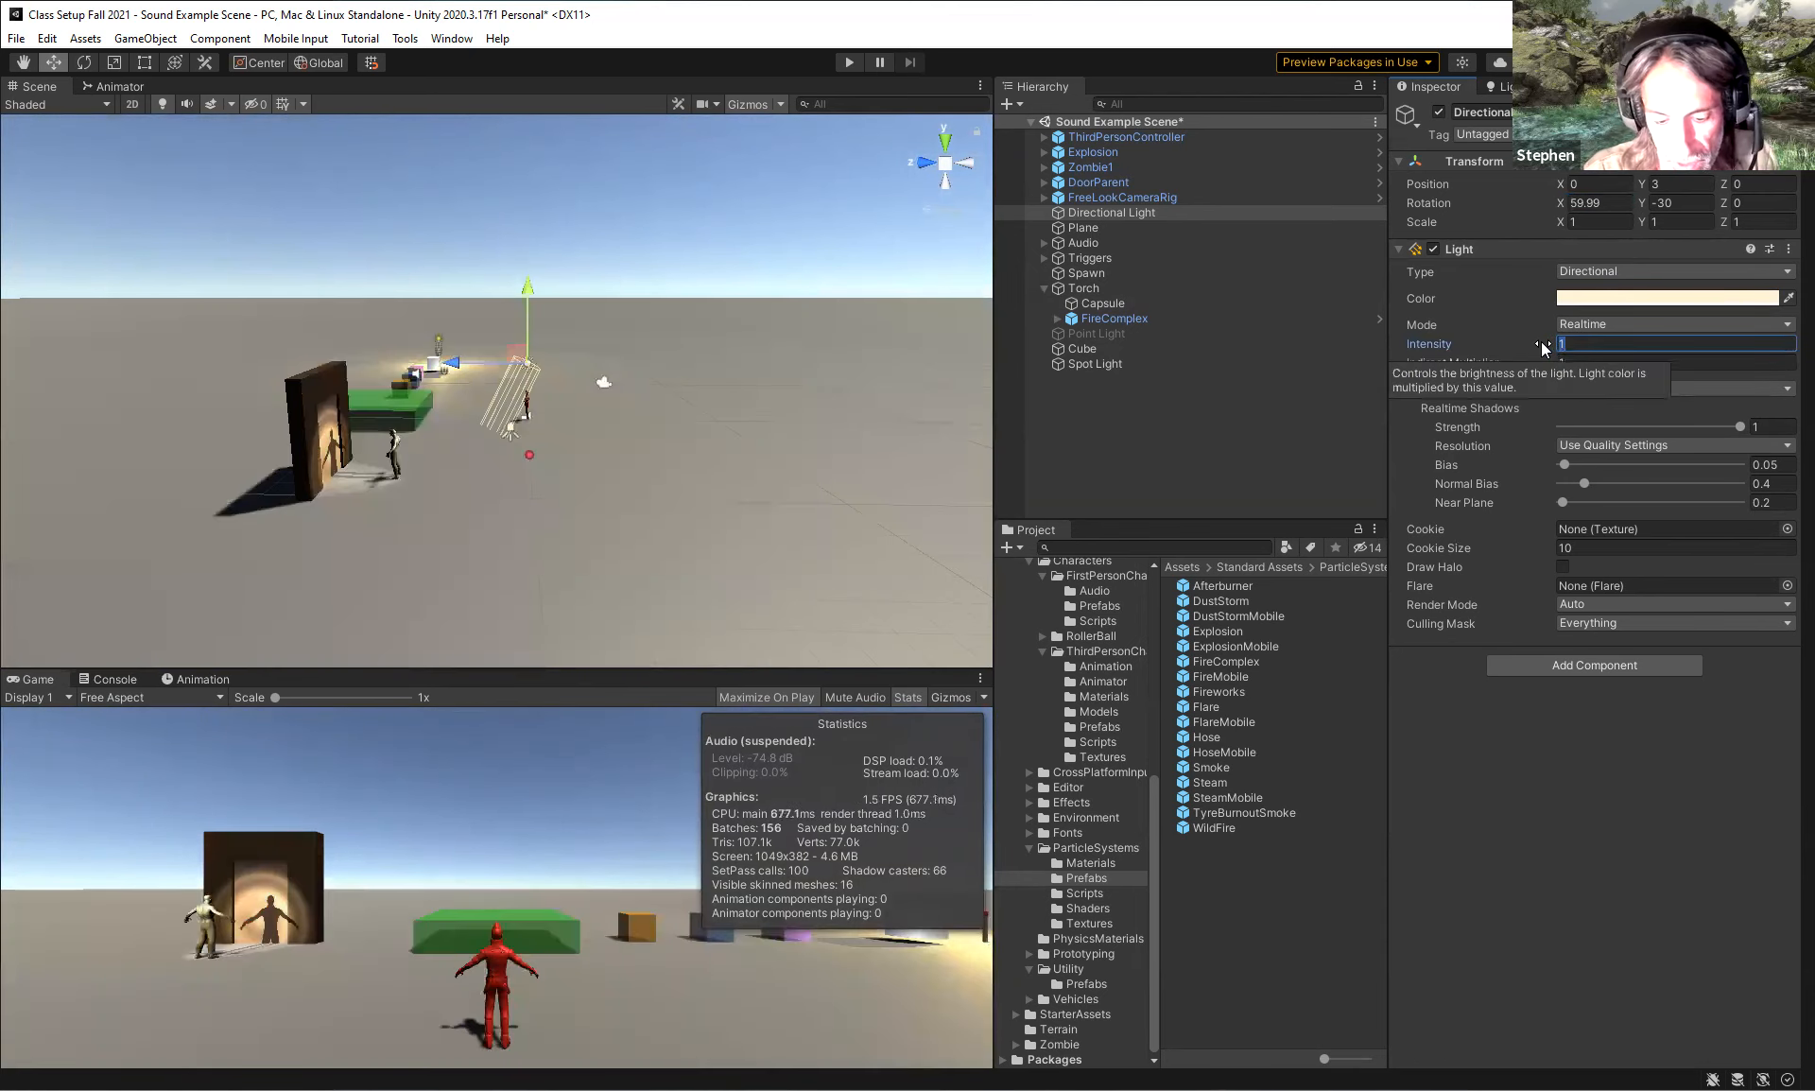
pyautogui.press('BackSpace')
pyautogui.write('0.8')
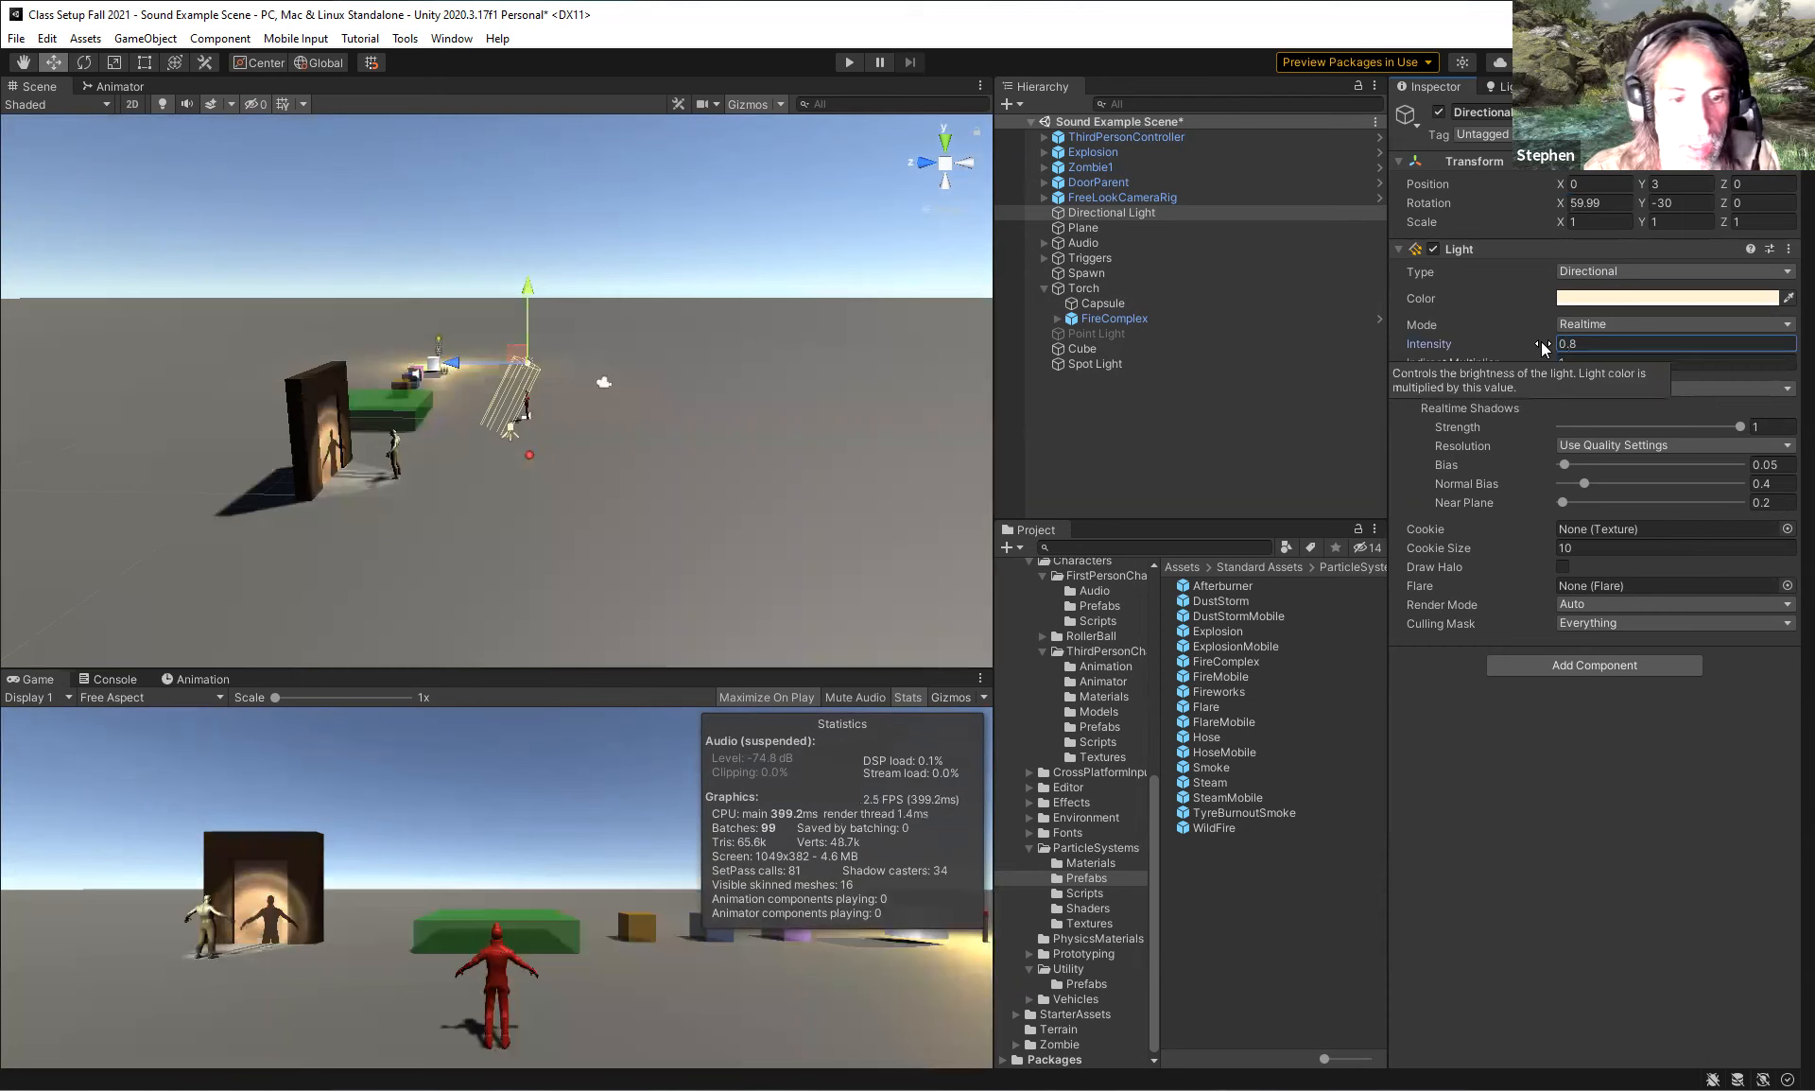
# Raise the directional light to Y 13.41 with an X rotation of 85.5, and set its color to white (FFFFFF).
pyautogui.moveTo(527, 312); pyautogui.dragTo(546, 76)
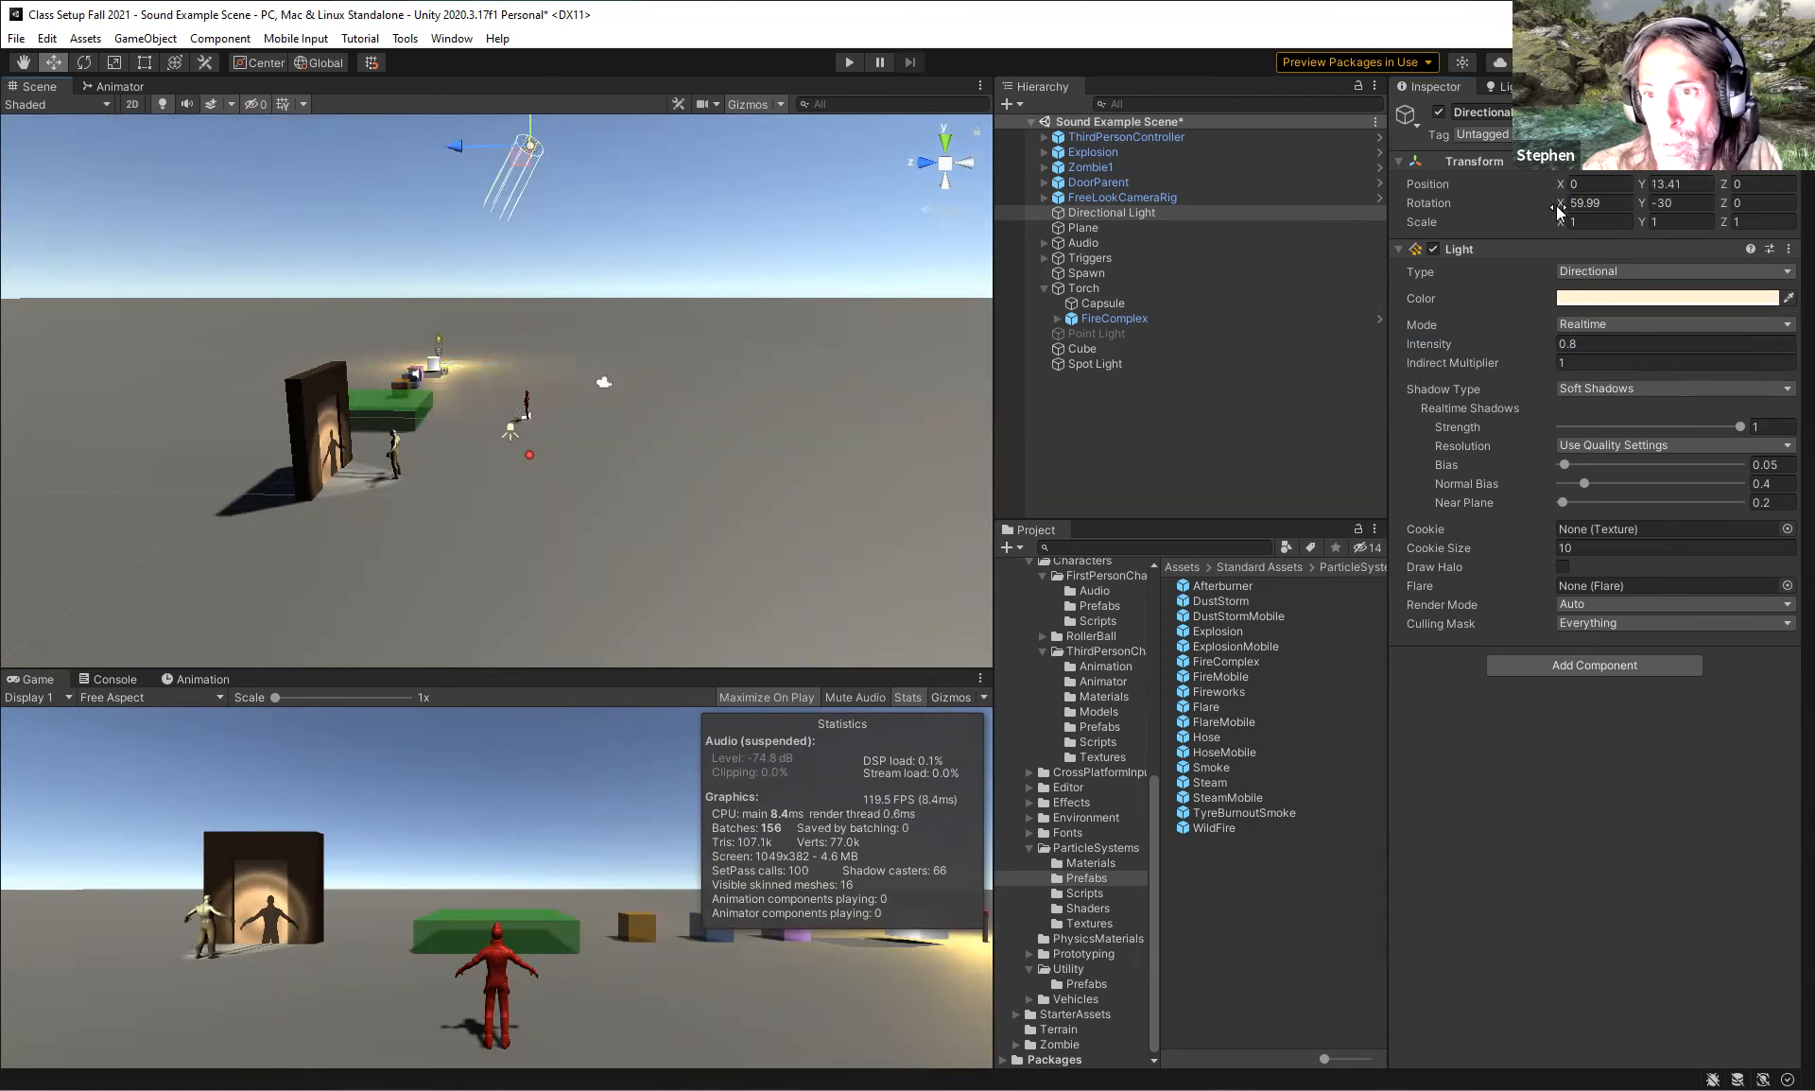
pyautogui.moveTo(1545, 202); pyautogui.dragTo(1764, 195)
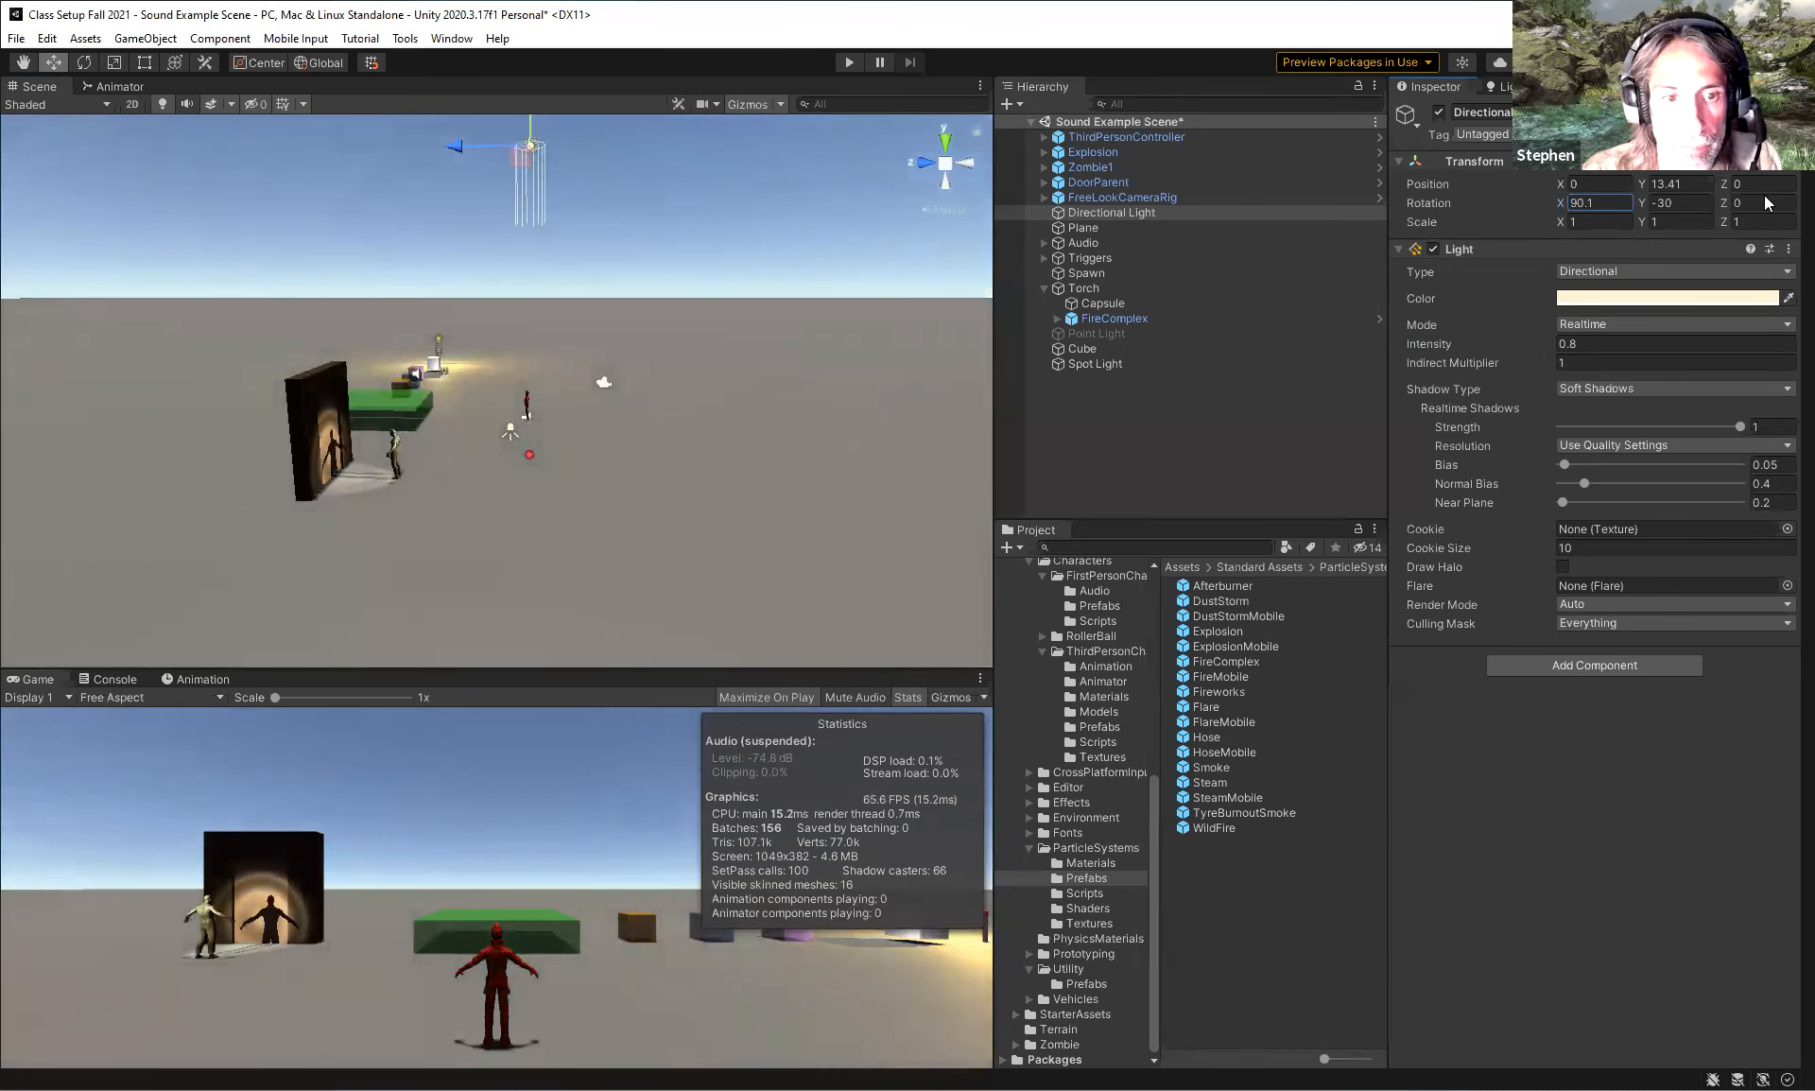
pyautogui.click(1650, 298)
pyautogui.moveTo(1660, 393)
pyautogui.mouseDown()
pyautogui.moveTo(1638, 395)
pyautogui.moveTo(1667, 412)
pyautogui.moveTo(1627, 390)
pyautogui.mouseUp()
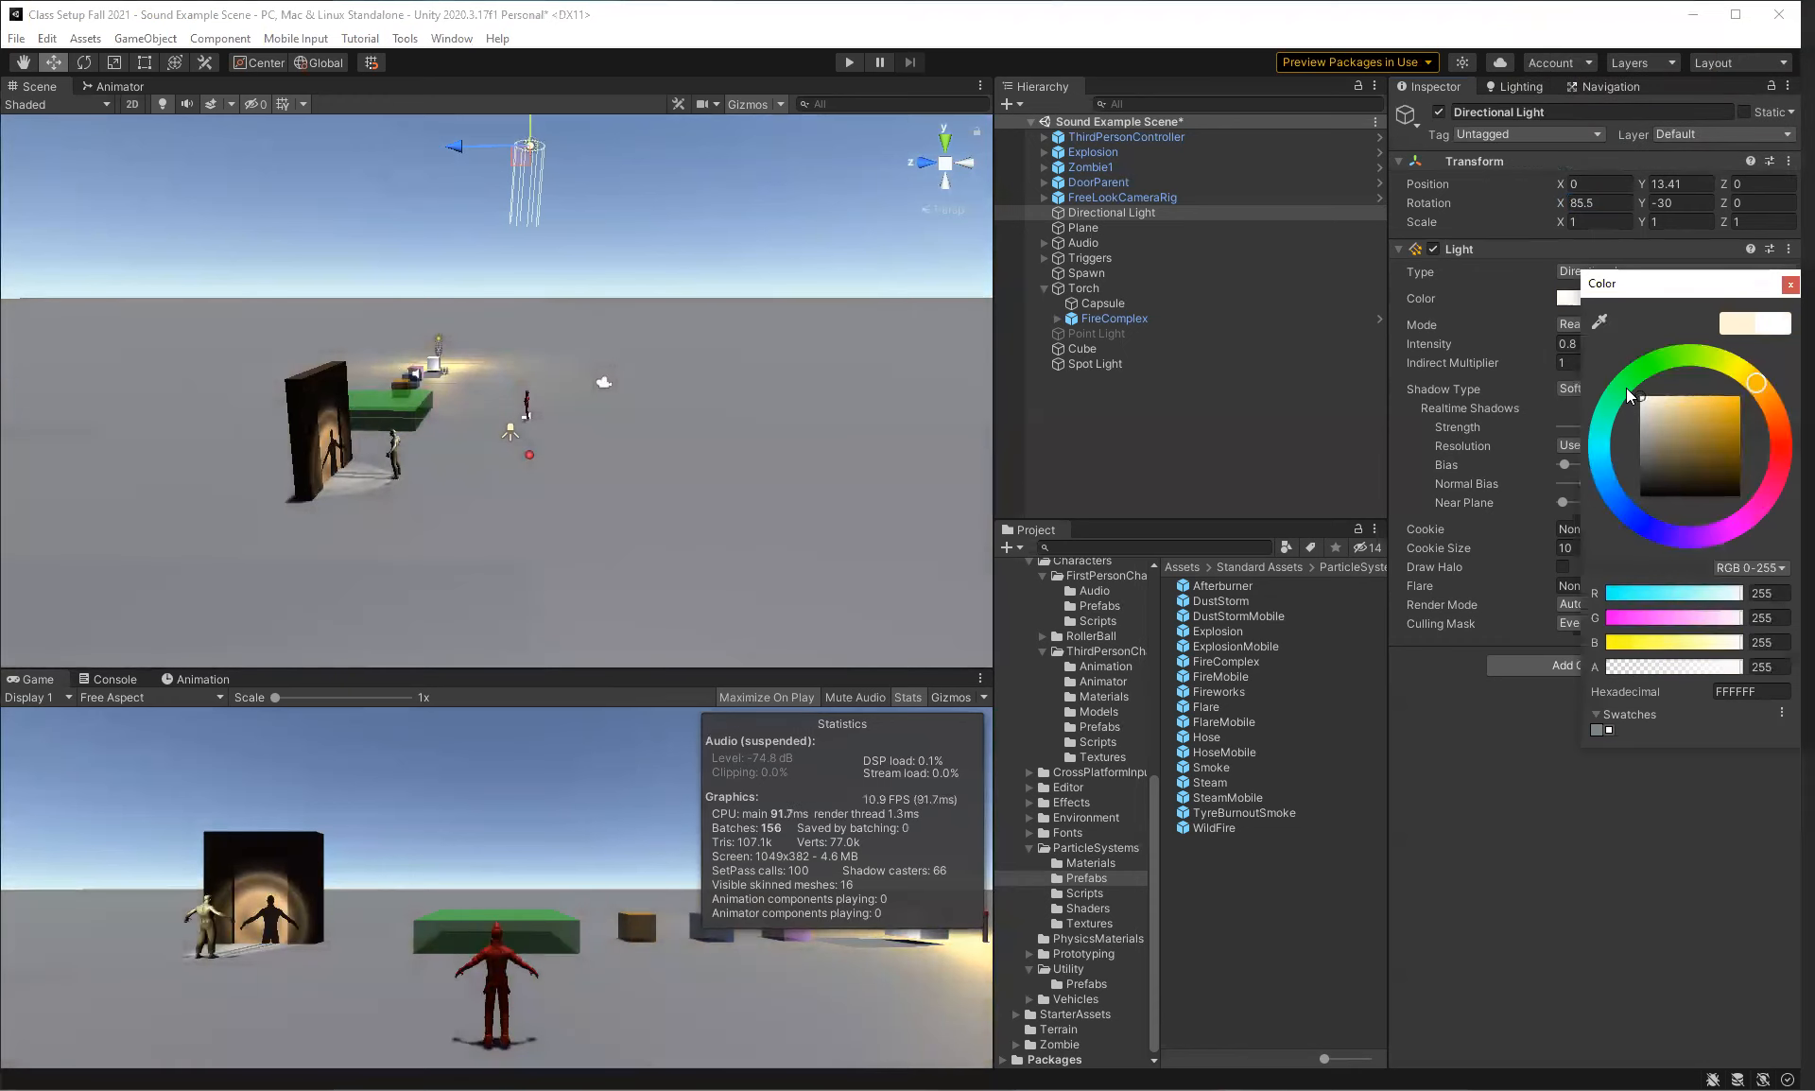
# Examine the settings of the Light inside the torch's FireComplex prefab, including its type and range.
pyautogui.click(1104, 365)
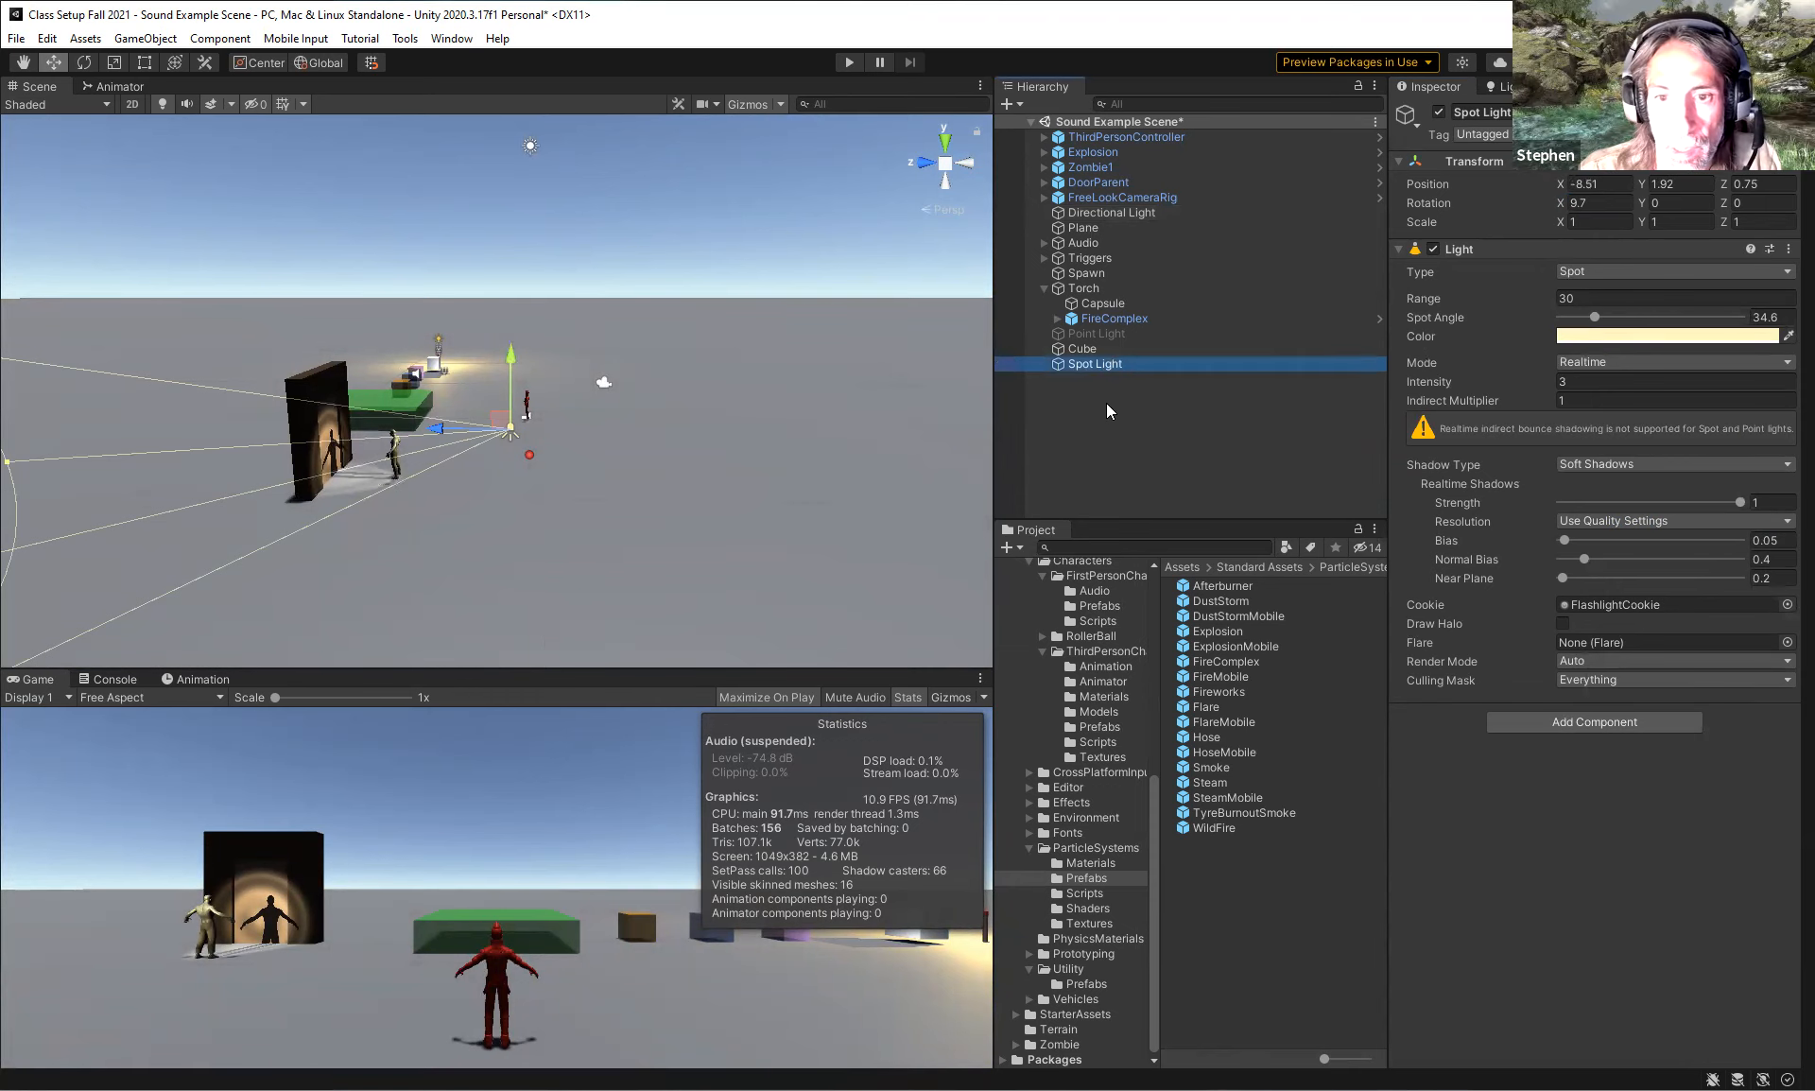
pyautogui.rightClick(1106, 403)
pyautogui.keyDown('alt'); pyautogui.moveTo(743, 429); pyautogui.dragTo(656, 407); pyautogui.keyUp('alt')
pyautogui.moveTo(656, 406); pyautogui.dragTo(588, 453, button='right')
pyautogui.press('d')
pyautogui.press('w')
pyautogui.press('w')
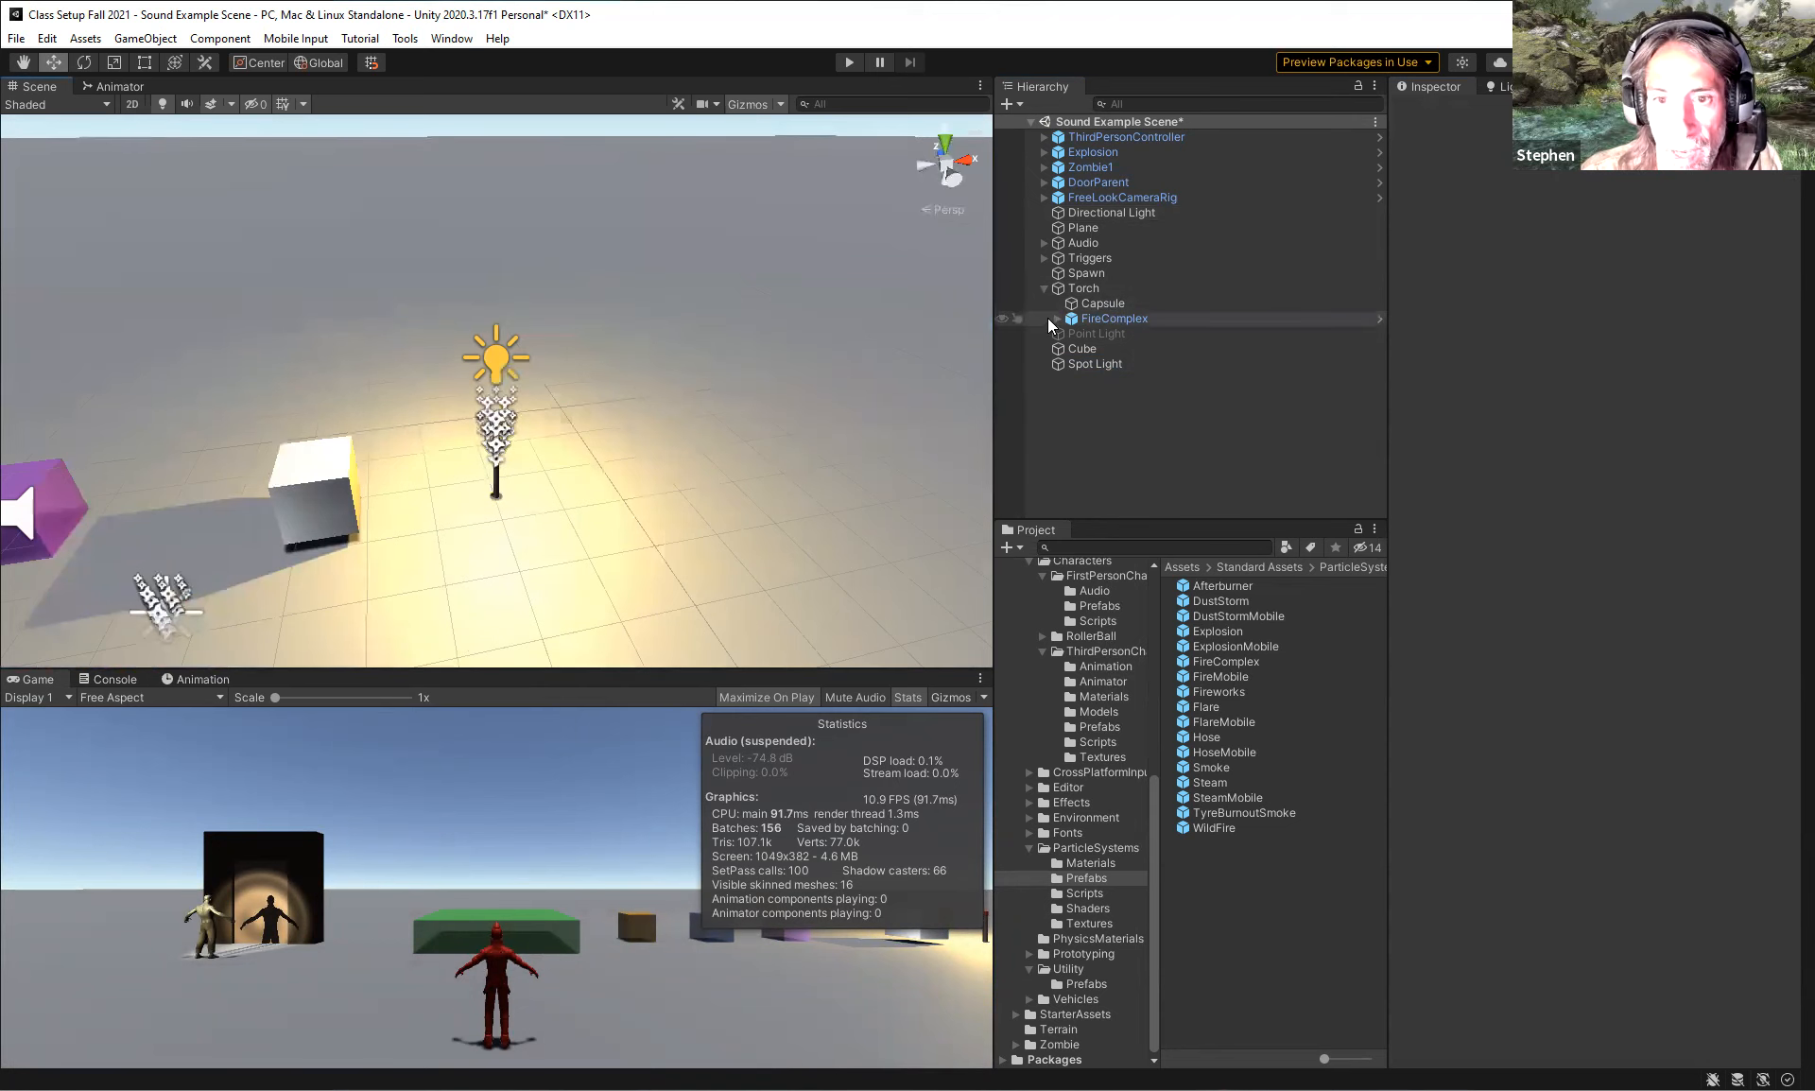
pyautogui.click(1057, 320)
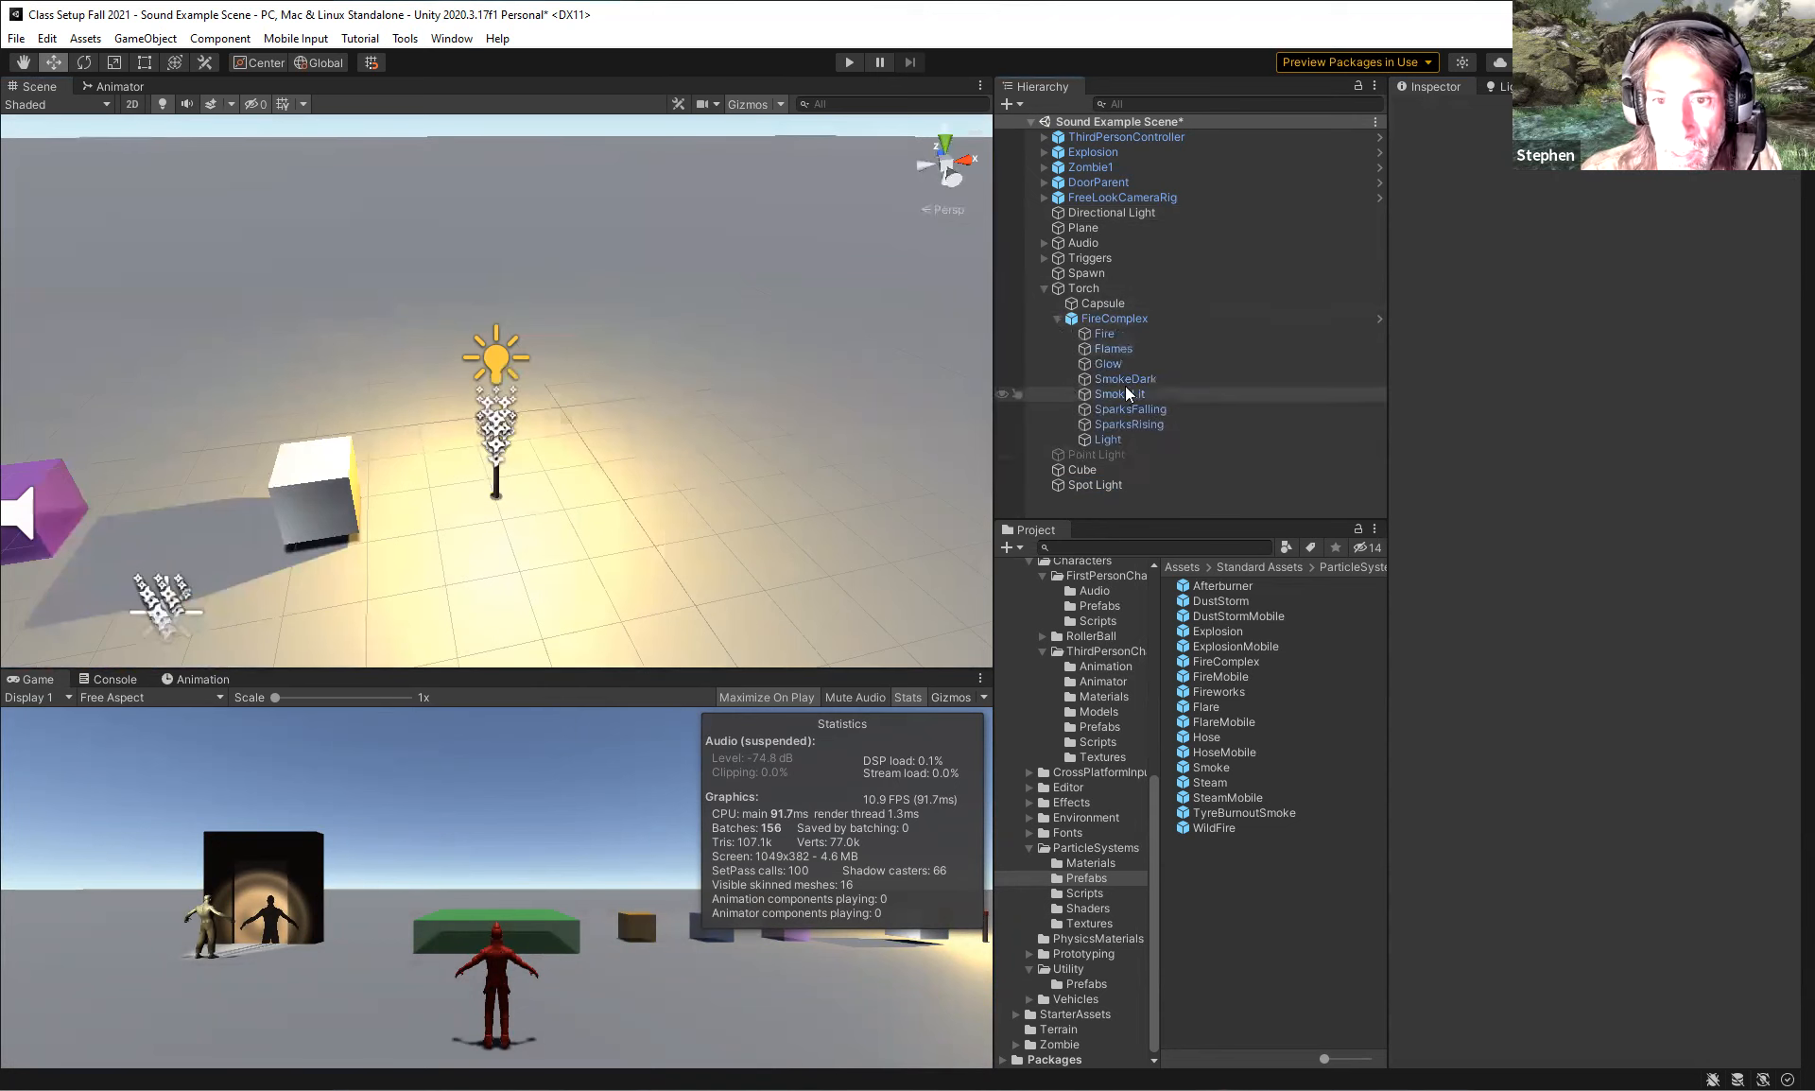
pyautogui.click(1106, 440)
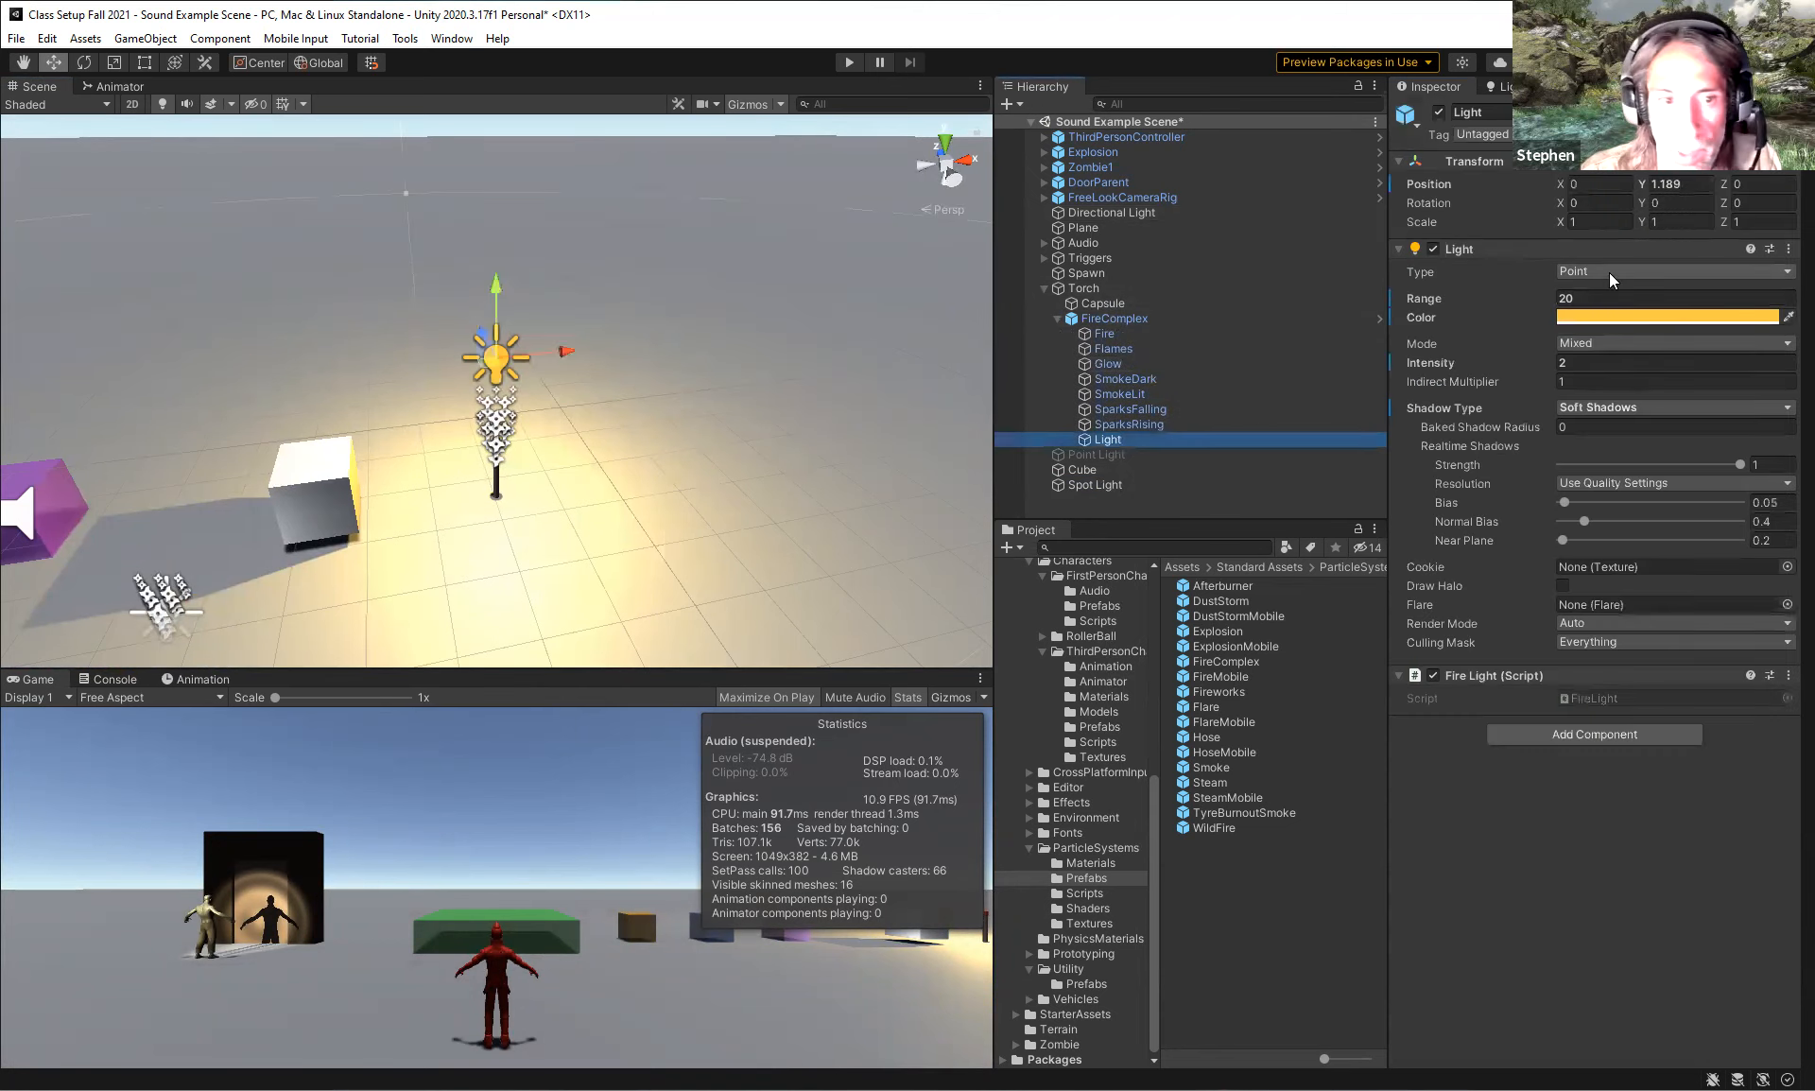
pyautogui.click(1578, 299)
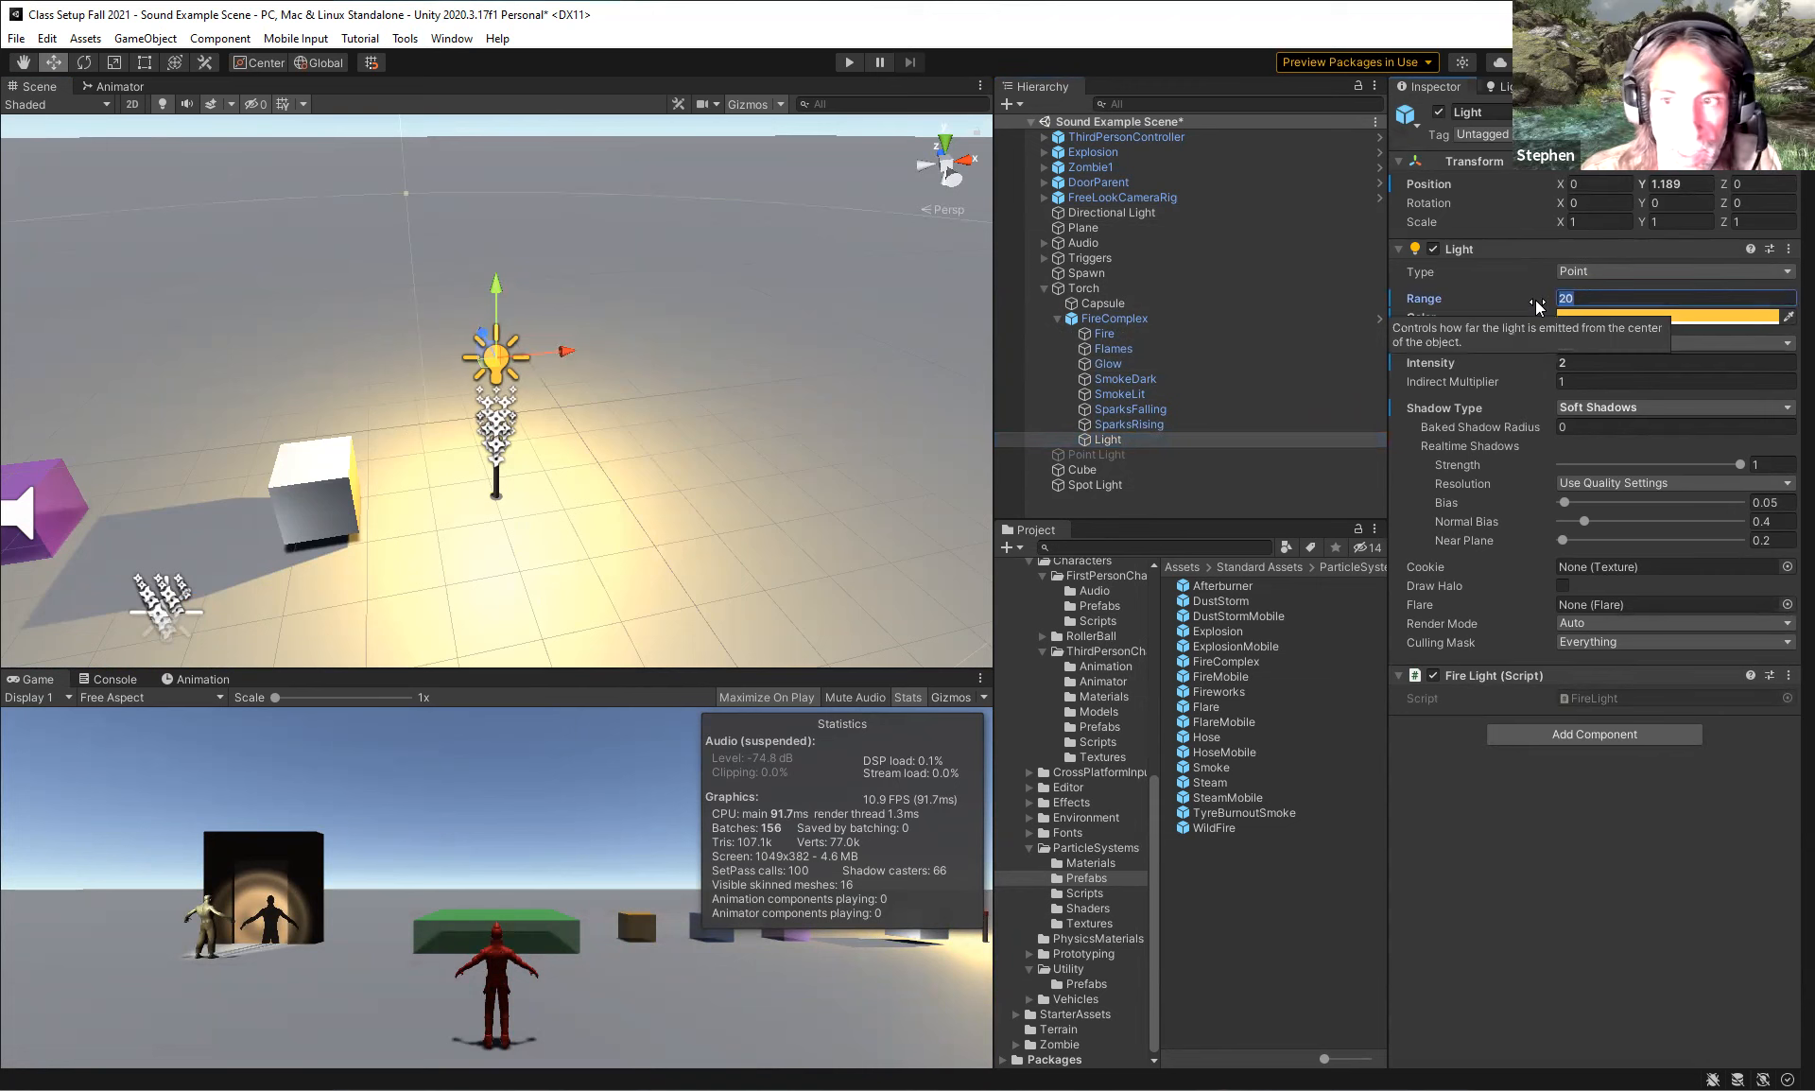
# Examine how the fire light falls on the cube and ground around the torch, and collapse the Torch hierarchy.
pyautogui.moveTo(638, 380)
pyautogui.mouseDown(button='right')
pyautogui.moveTo(224, 331)
pyautogui.moveTo(647, 378)
pyautogui.mouseUp(button='right')
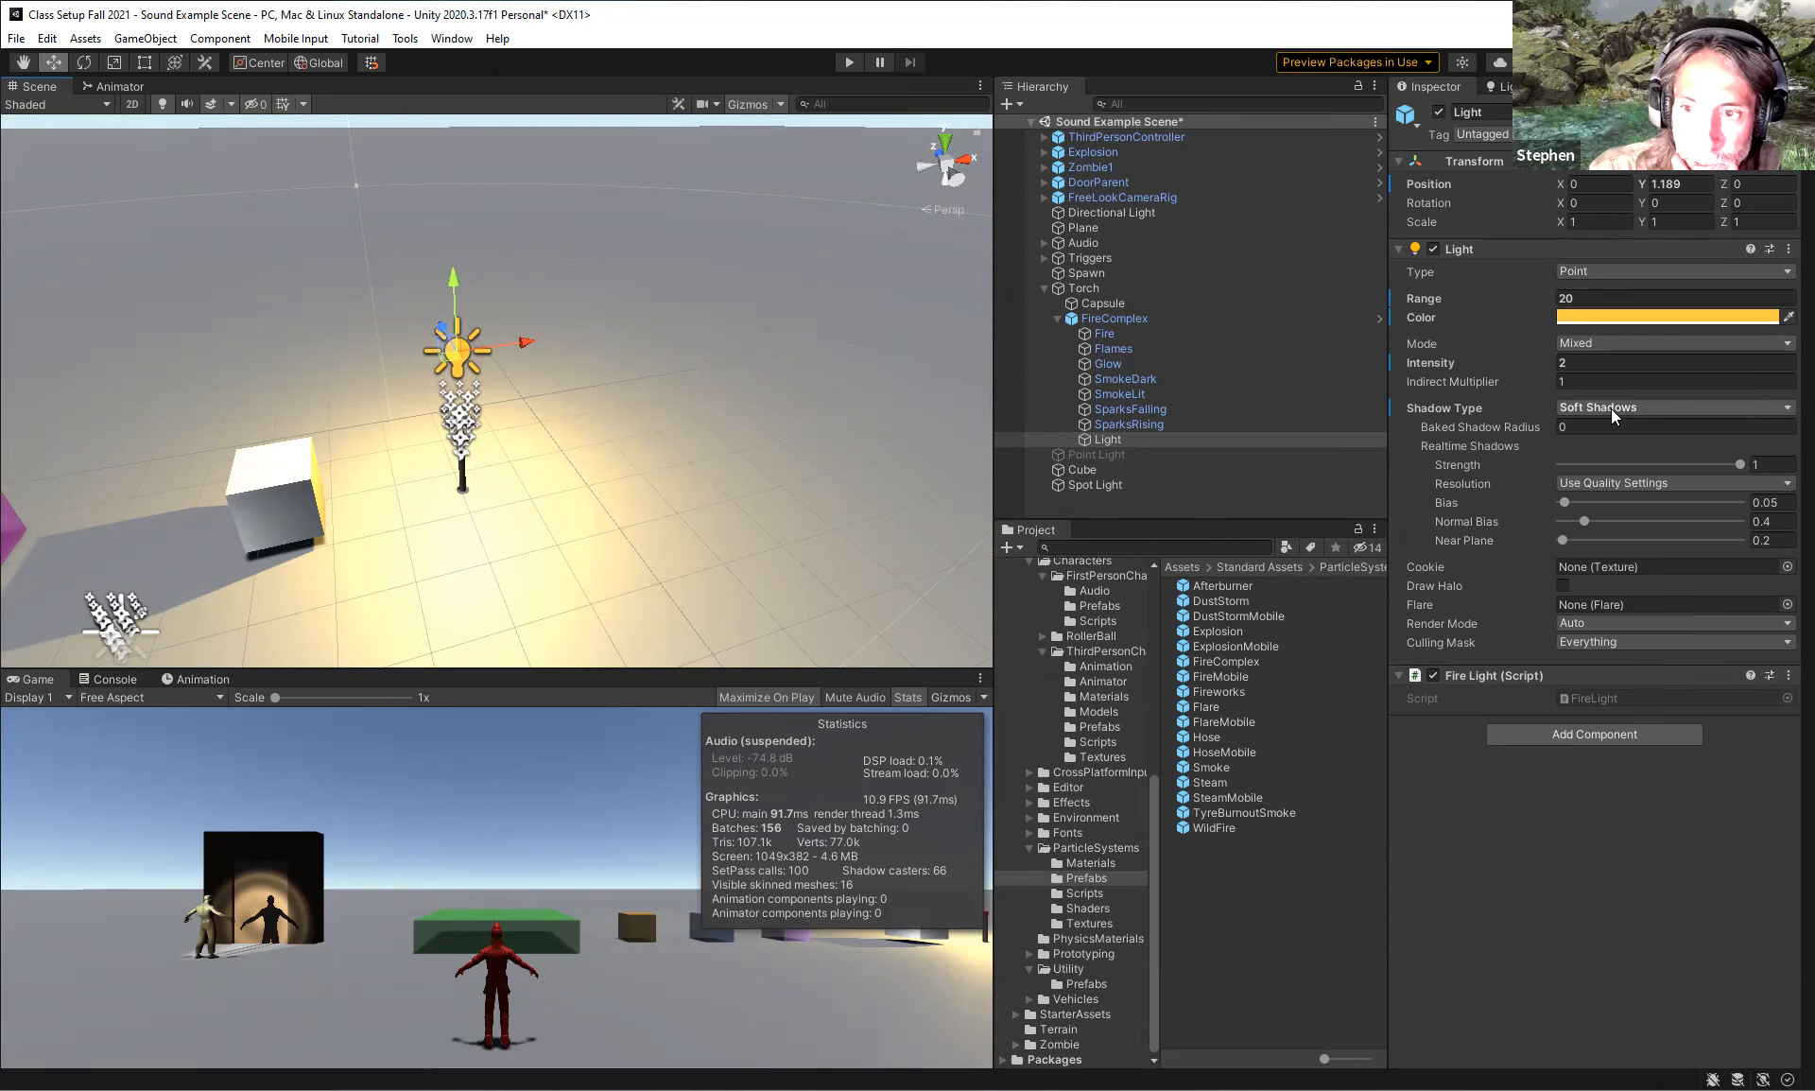
pyautogui.moveTo(710, 382); pyautogui.dragTo(668, 387, button='right')
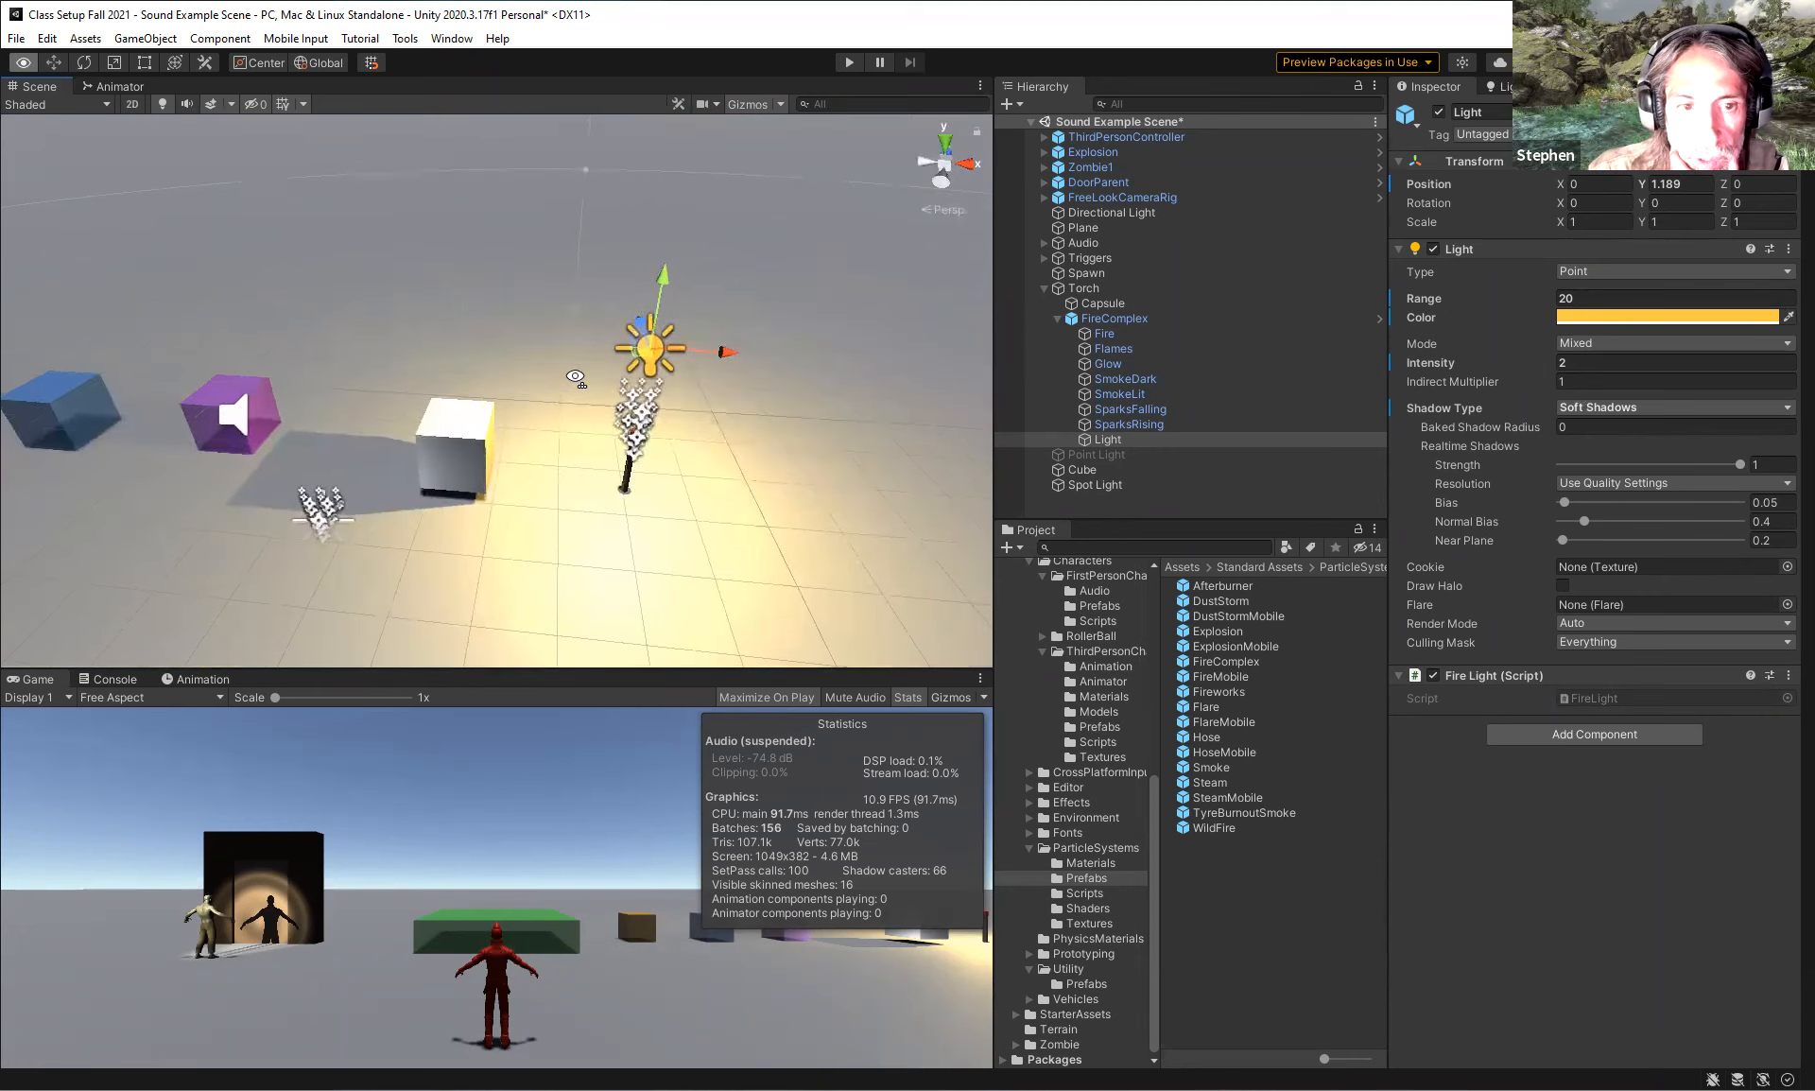
pyautogui.moveTo(668, 392); pyautogui.dragTo(583, 383, button='middle')
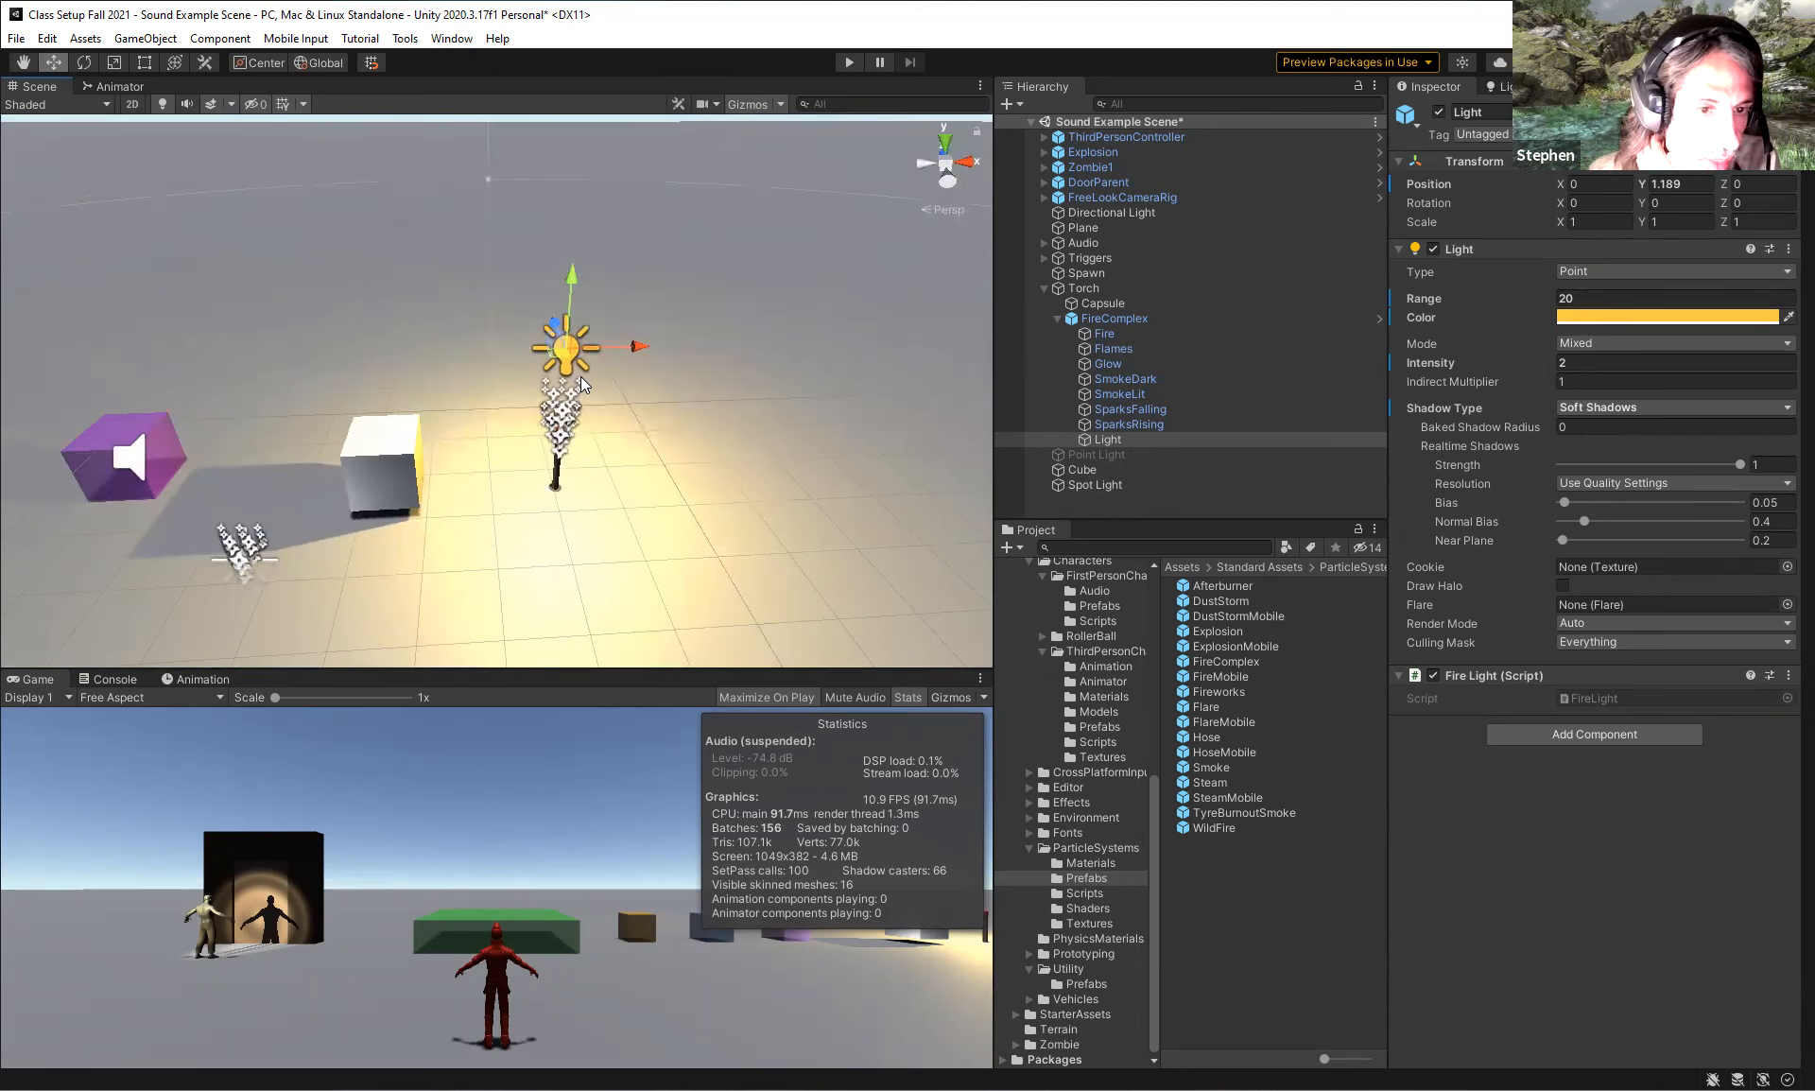
pyautogui.moveTo(636, 403); pyautogui.dragTo(517, 408, button='right')
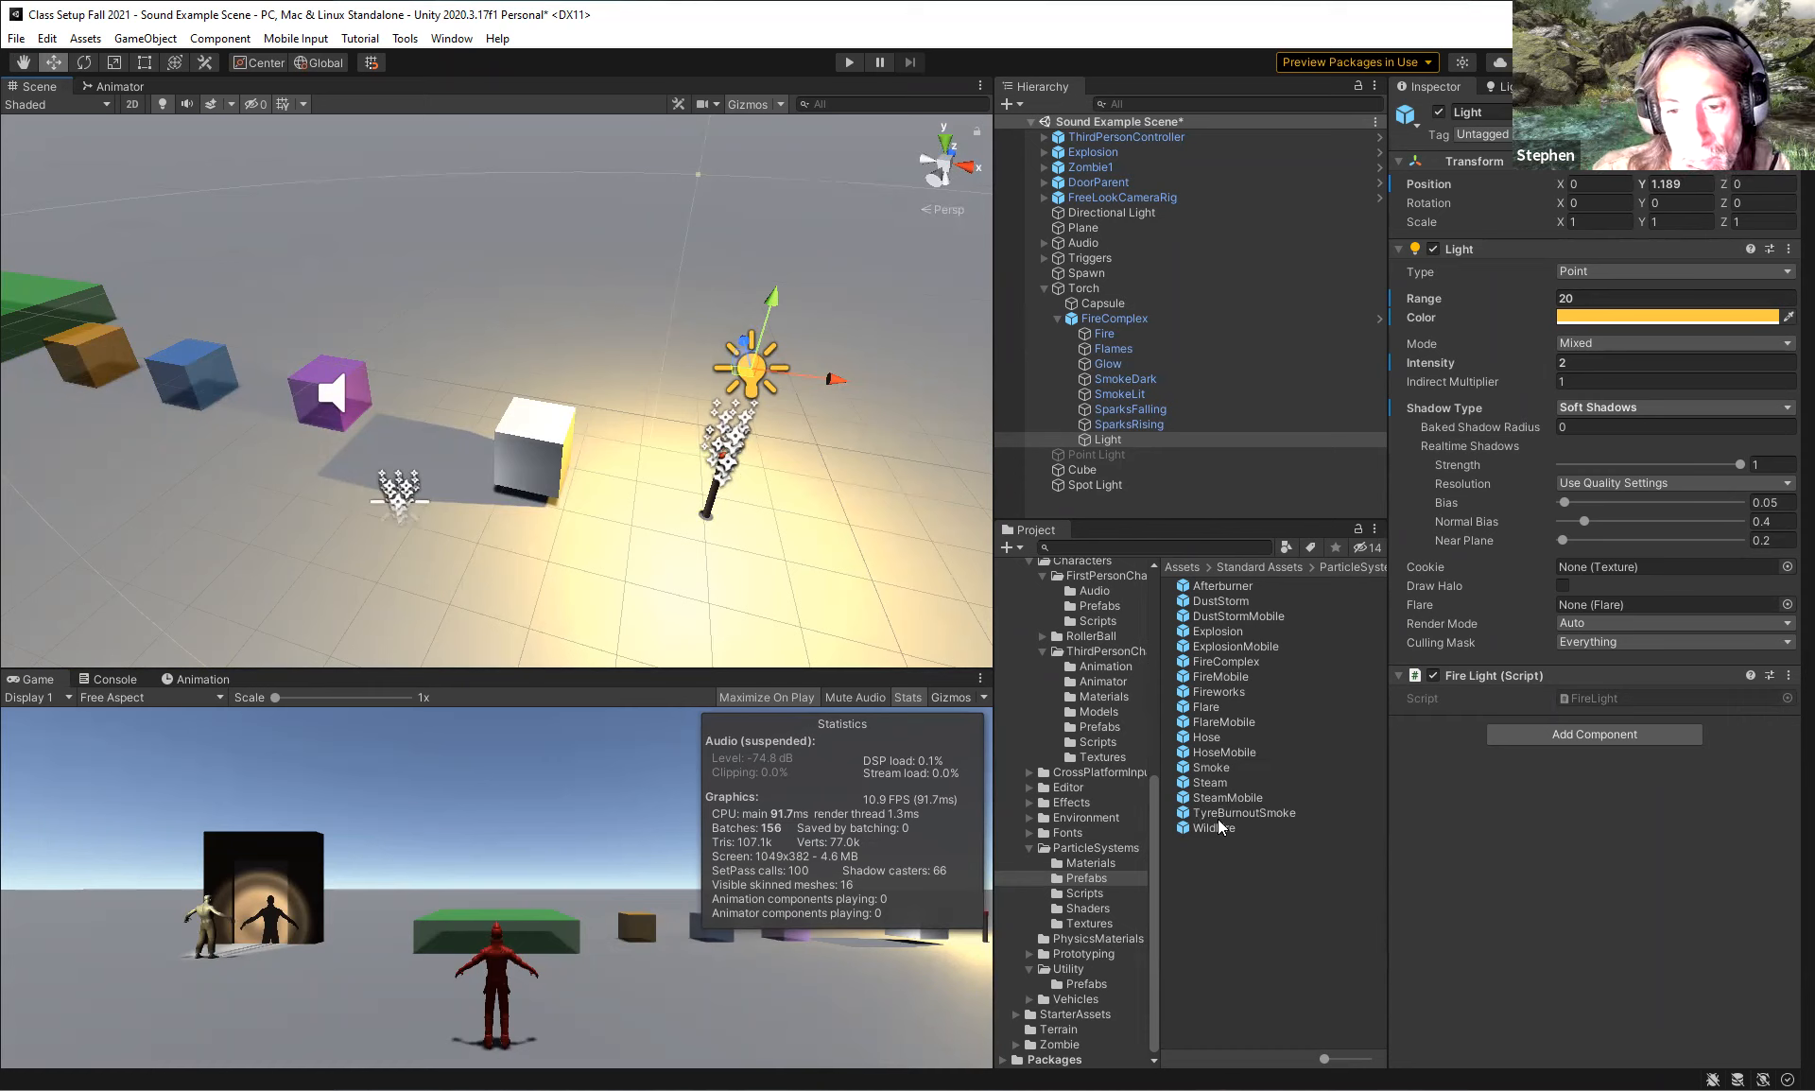
pyautogui.keyDown('alt'); pyautogui.moveTo(649, 567); pyautogui.dragTo(673, 558); pyautogui.keyUp('alt')
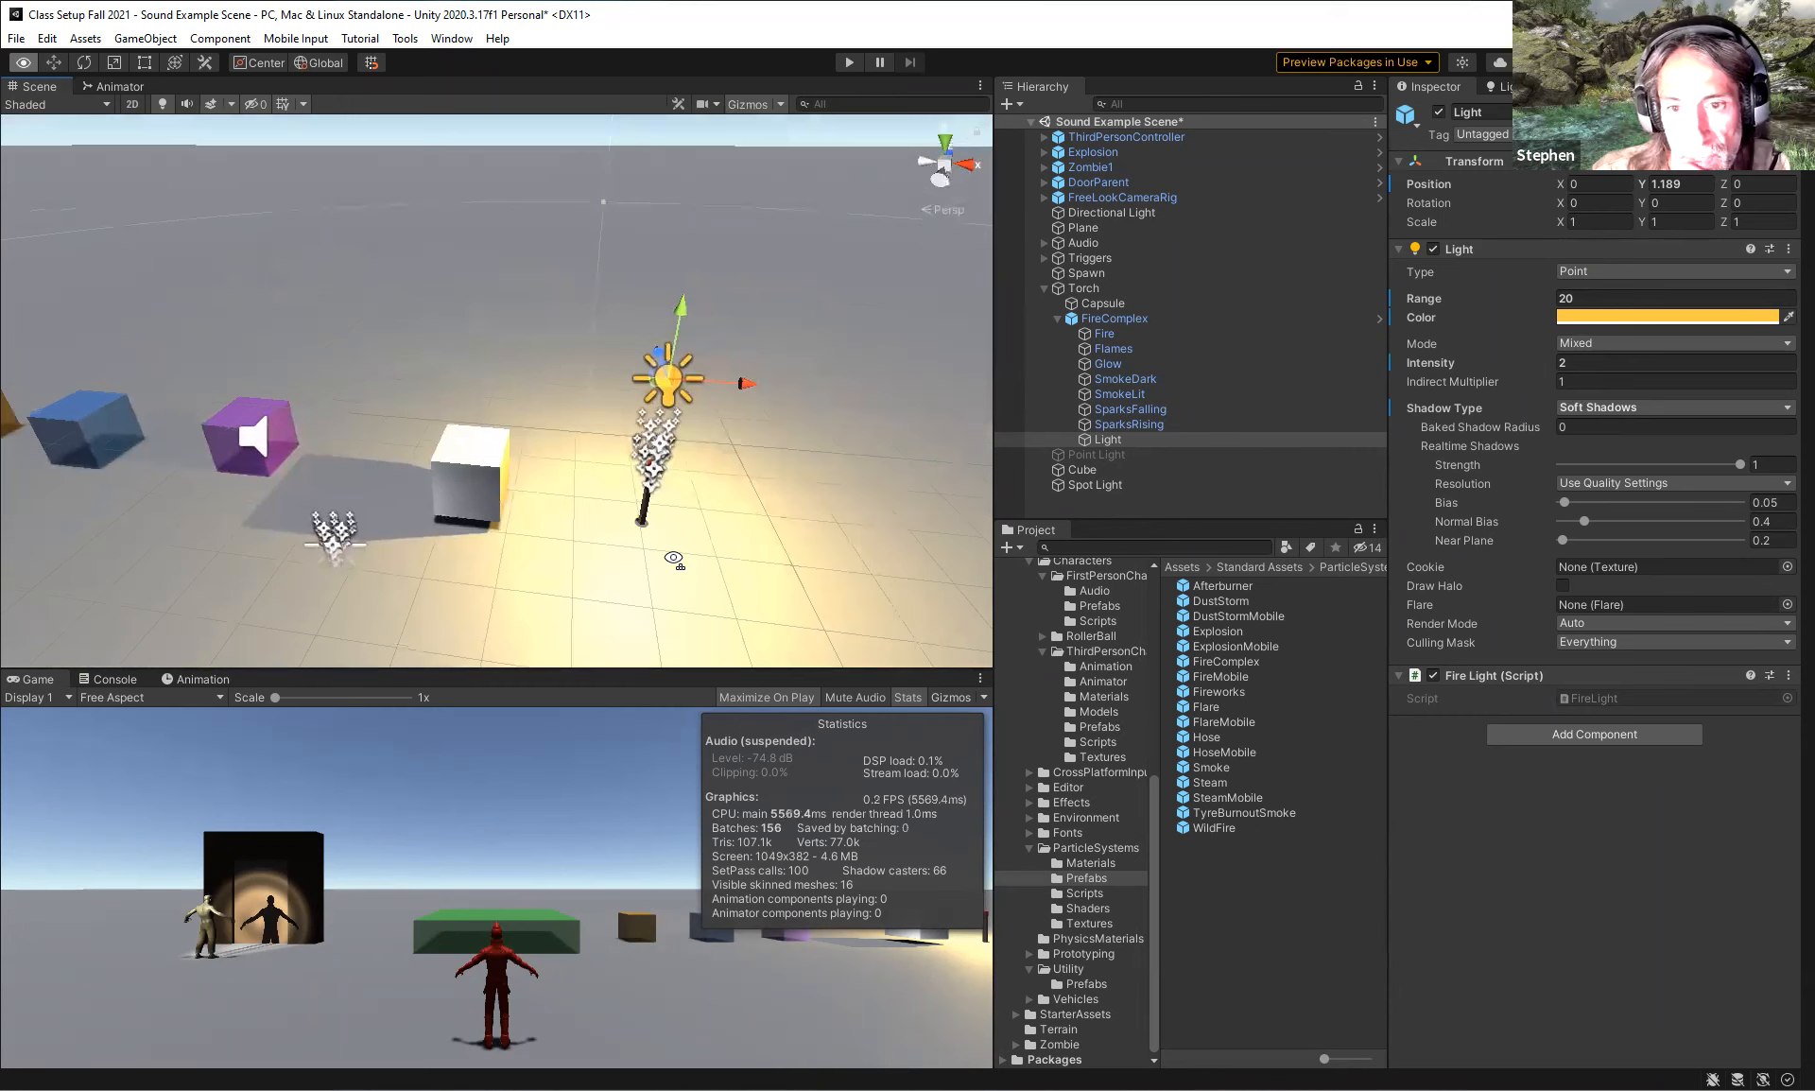
pyautogui.scroll(3, 673, 555)
pyautogui.moveTo(698, 537); pyautogui.dragTo(635, 525, button='middle')
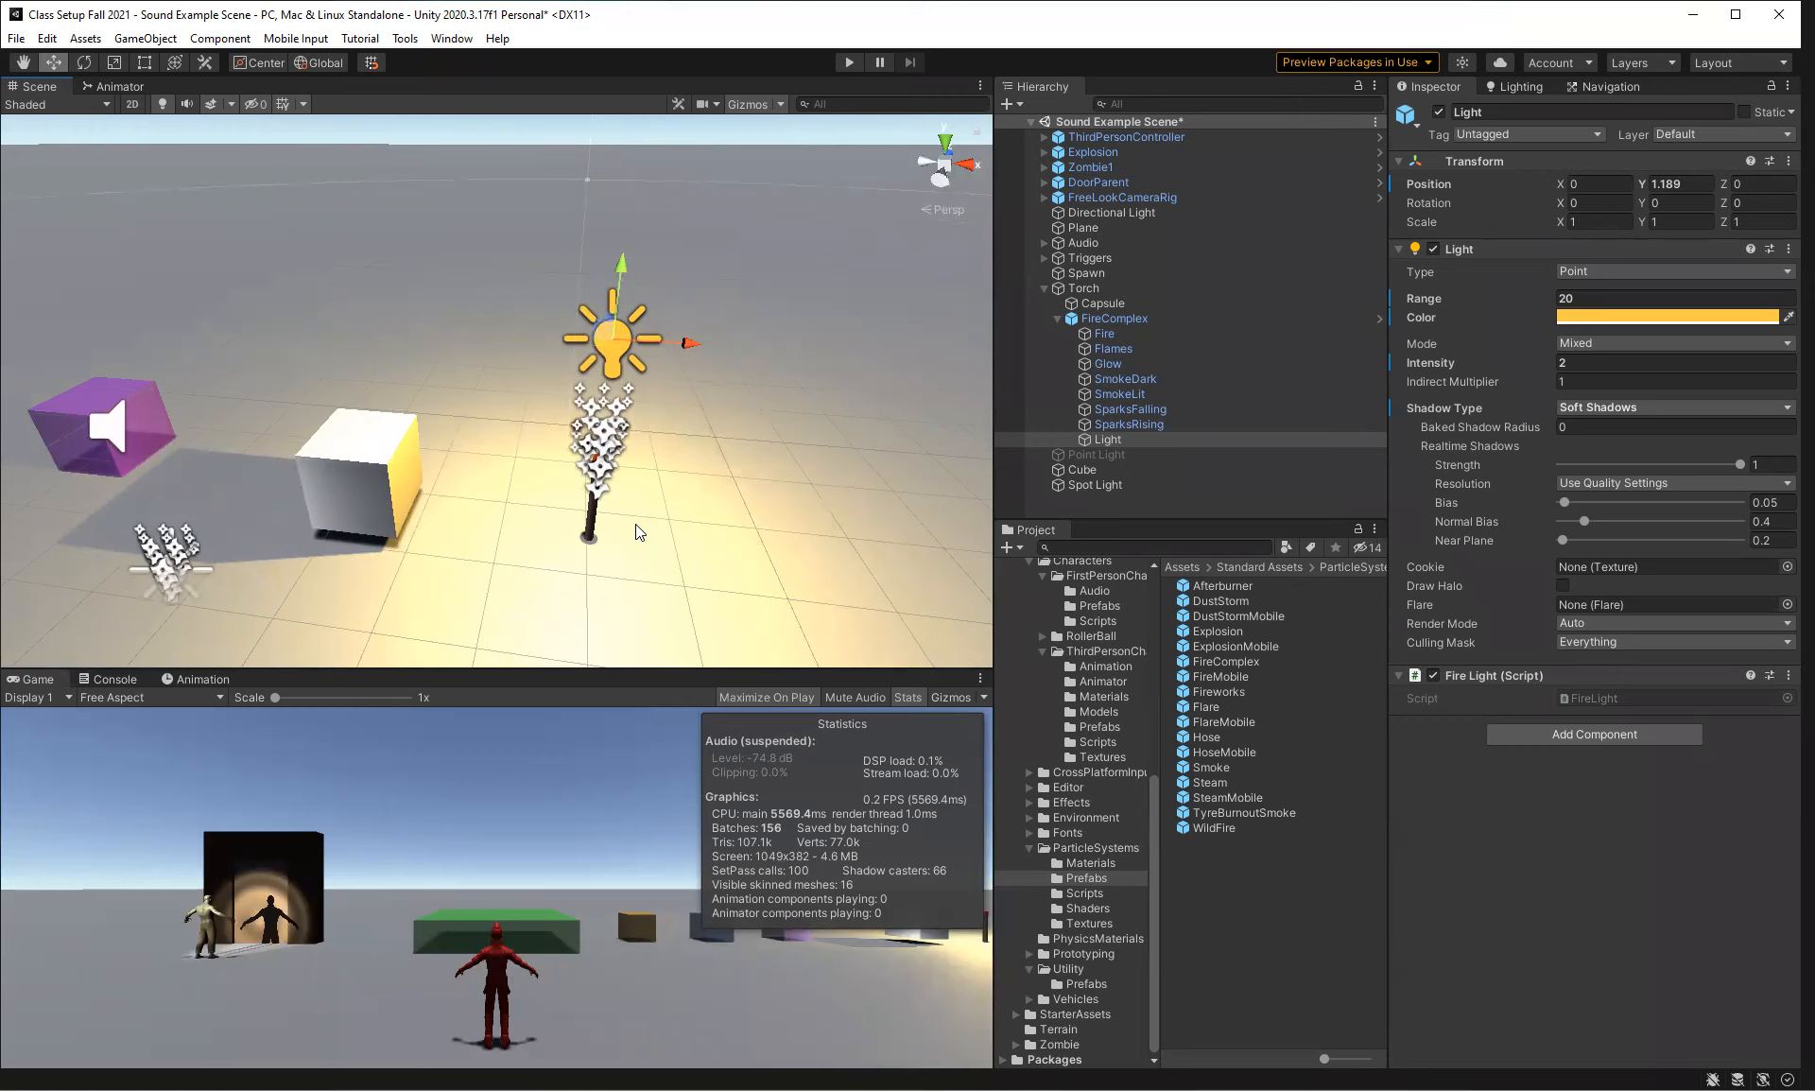
pyautogui.click(1056, 318)
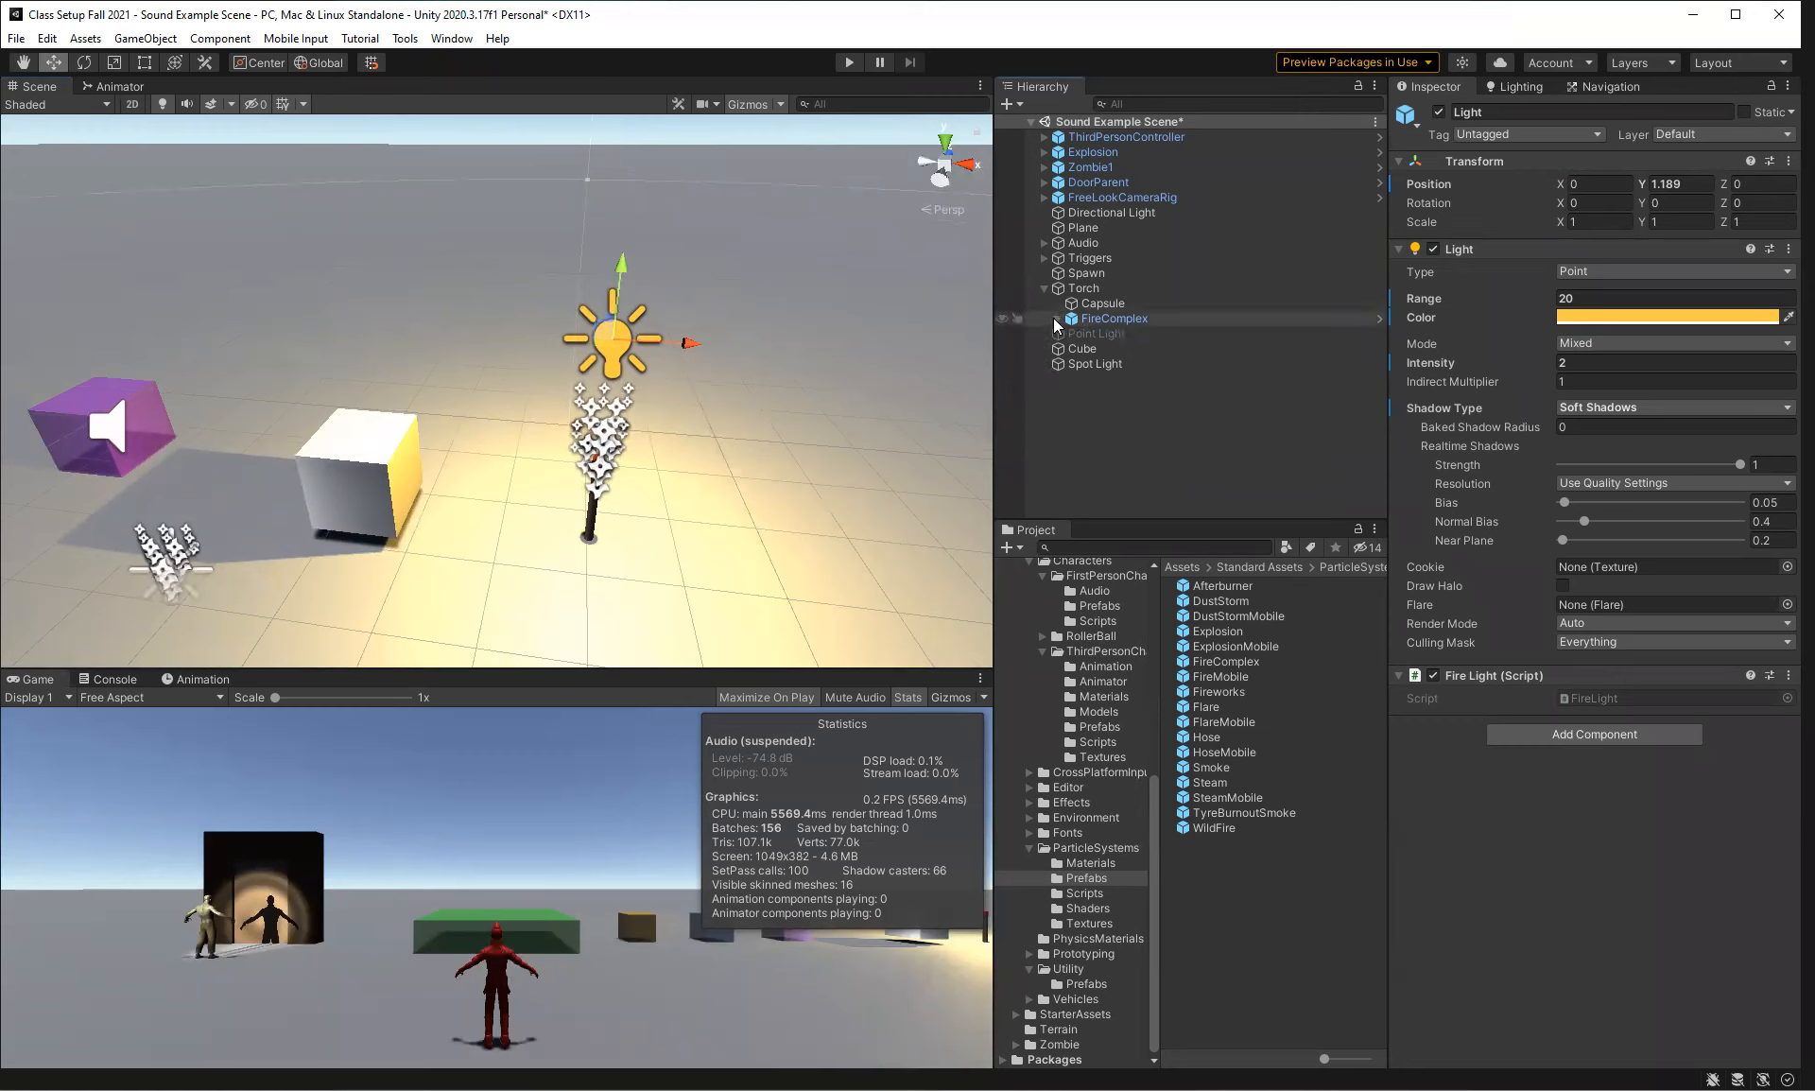
pyautogui.click(1044, 288)
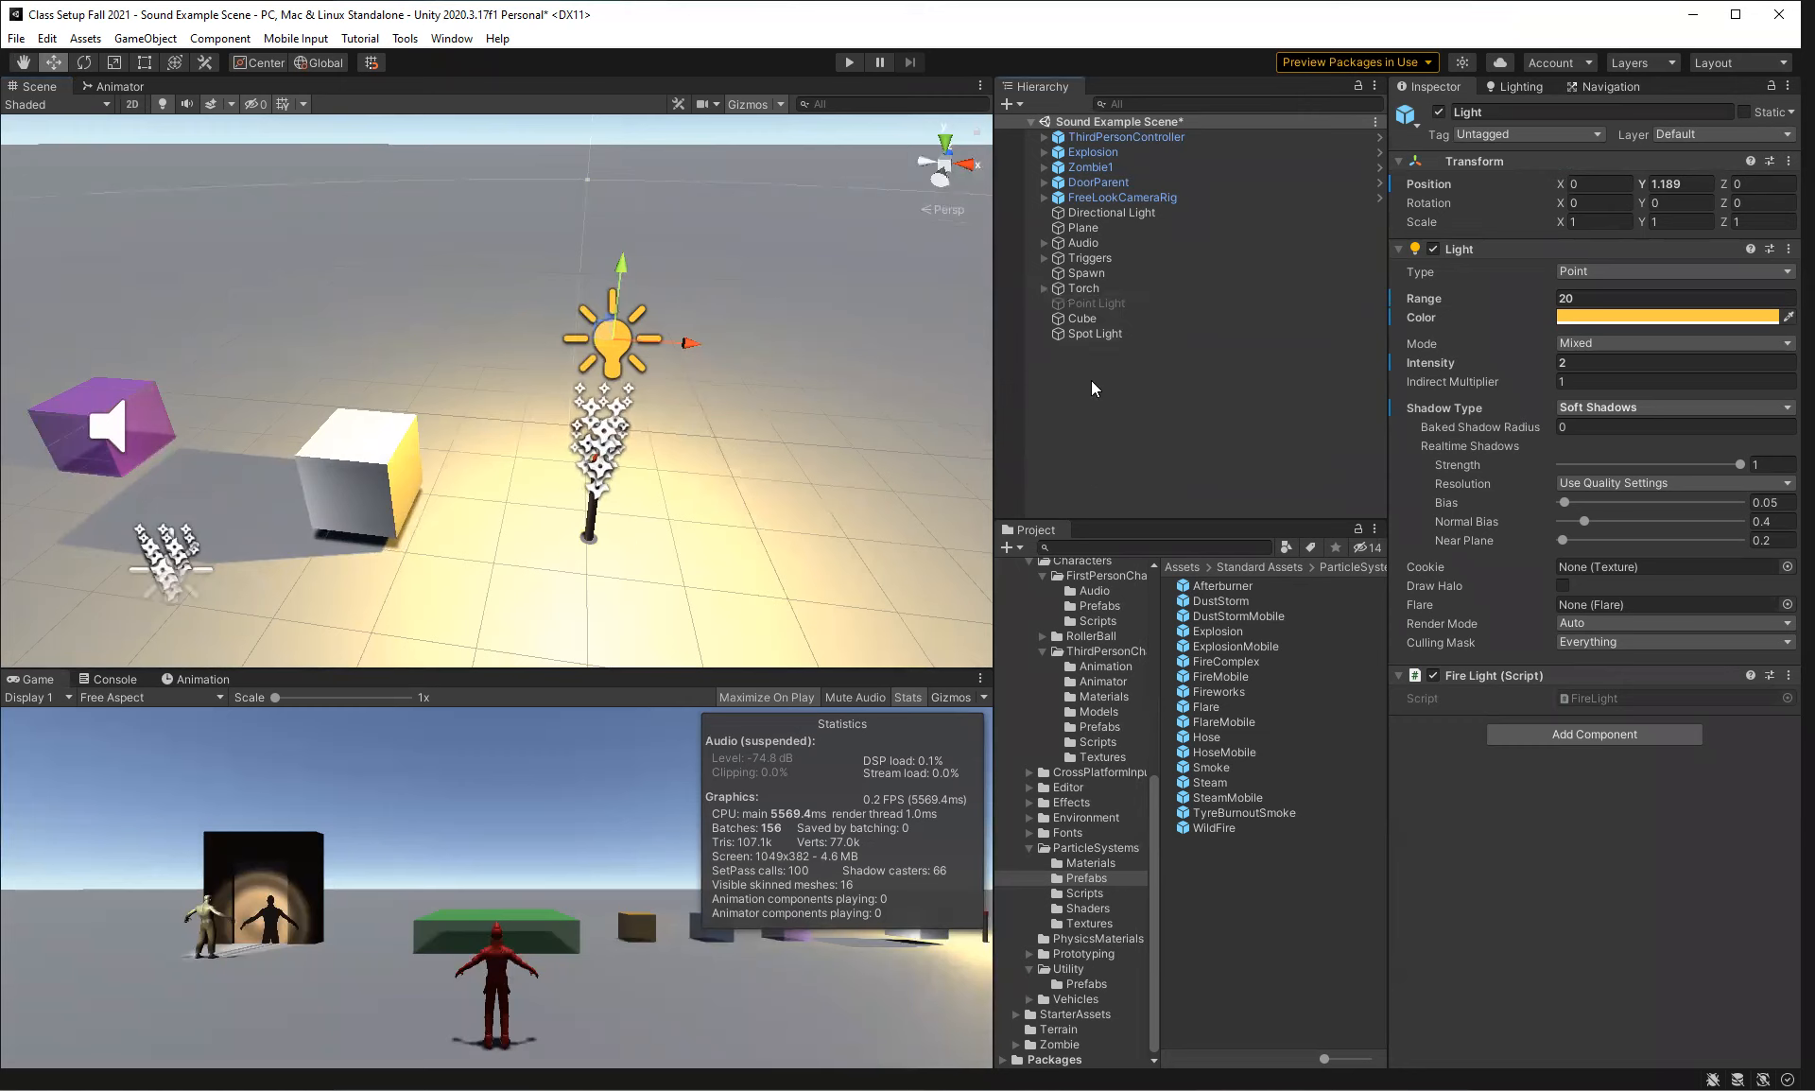
# Set the intensity of the Spot Light aimed at the zombie and door to 1.
pyautogui.click(1087, 337)
pyautogui.keyDown('alt'); pyautogui.moveTo(790, 416); pyautogui.dragTo(605, 389); pyautogui.keyUp('alt')
pyautogui.scroll(10, 534, 441)
pyautogui.moveTo(604, 389); pyautogui.dragTo(677, 406, button='right')
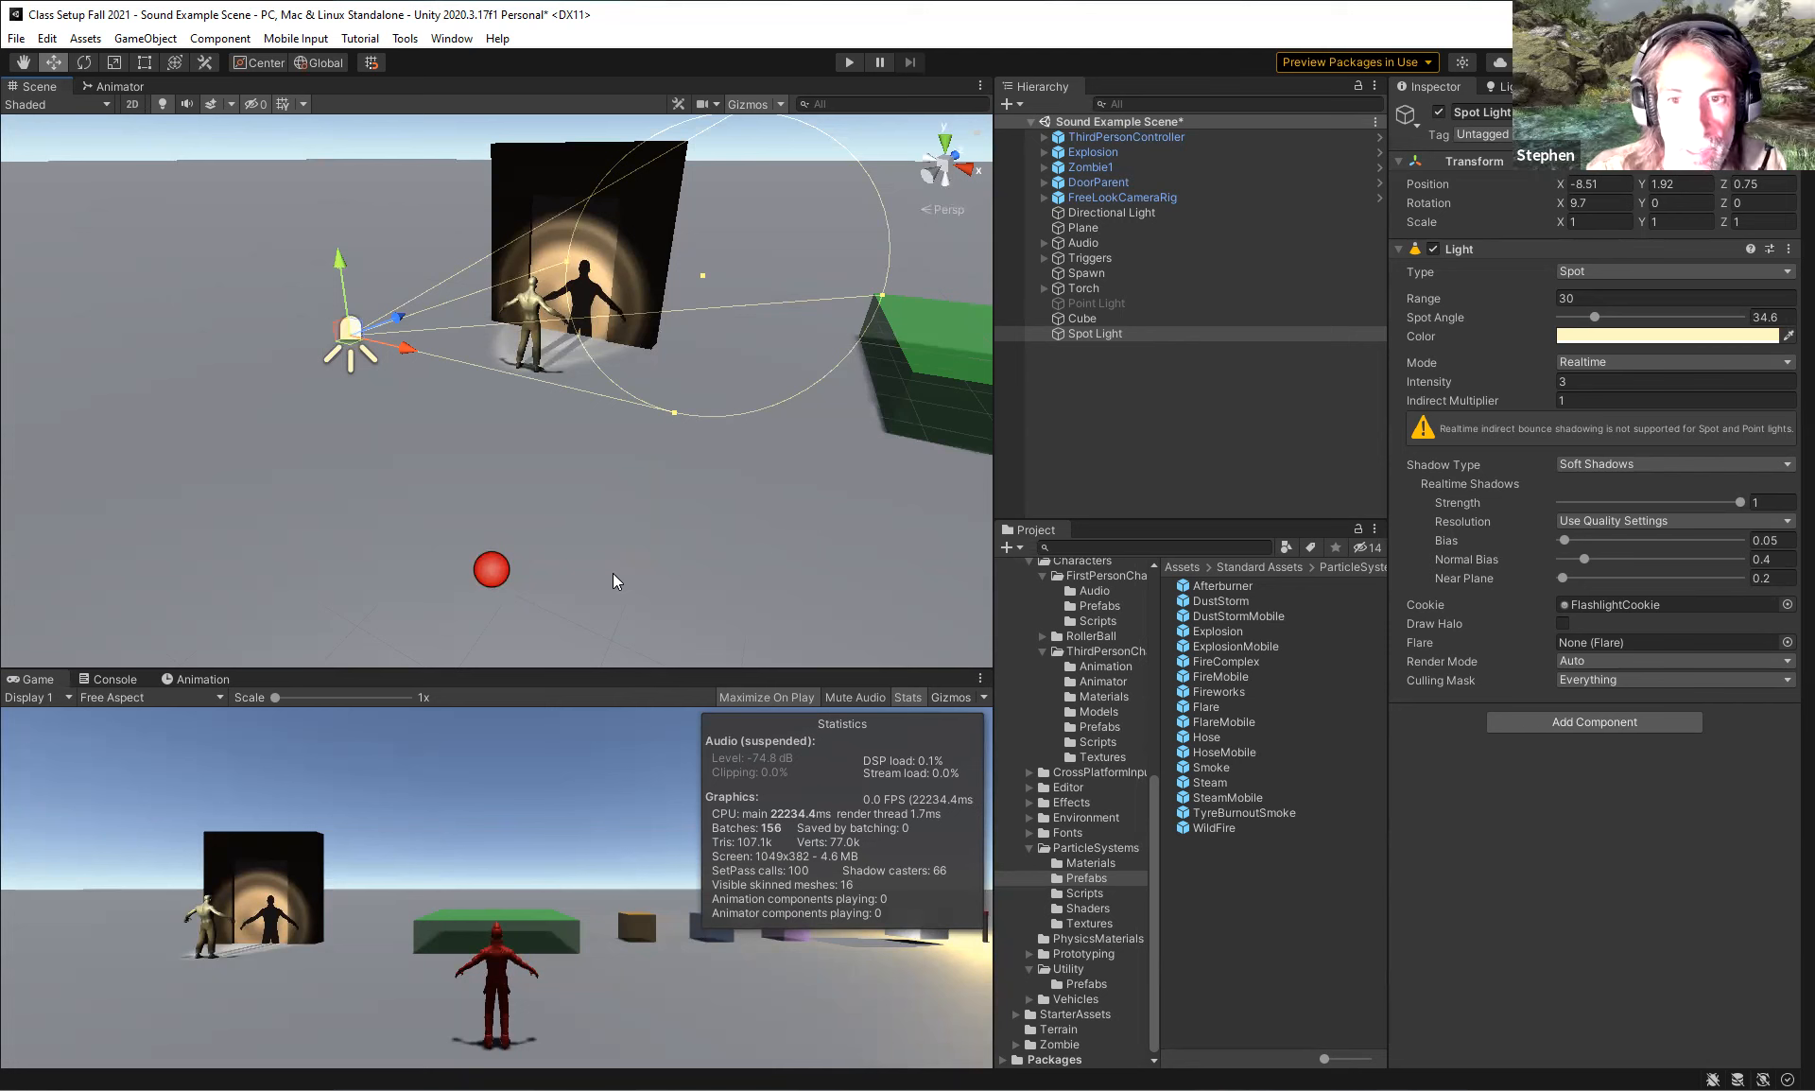
pyautogui.moveTo(558, 574); pyautogui.dragTo(643, 562, button='right')
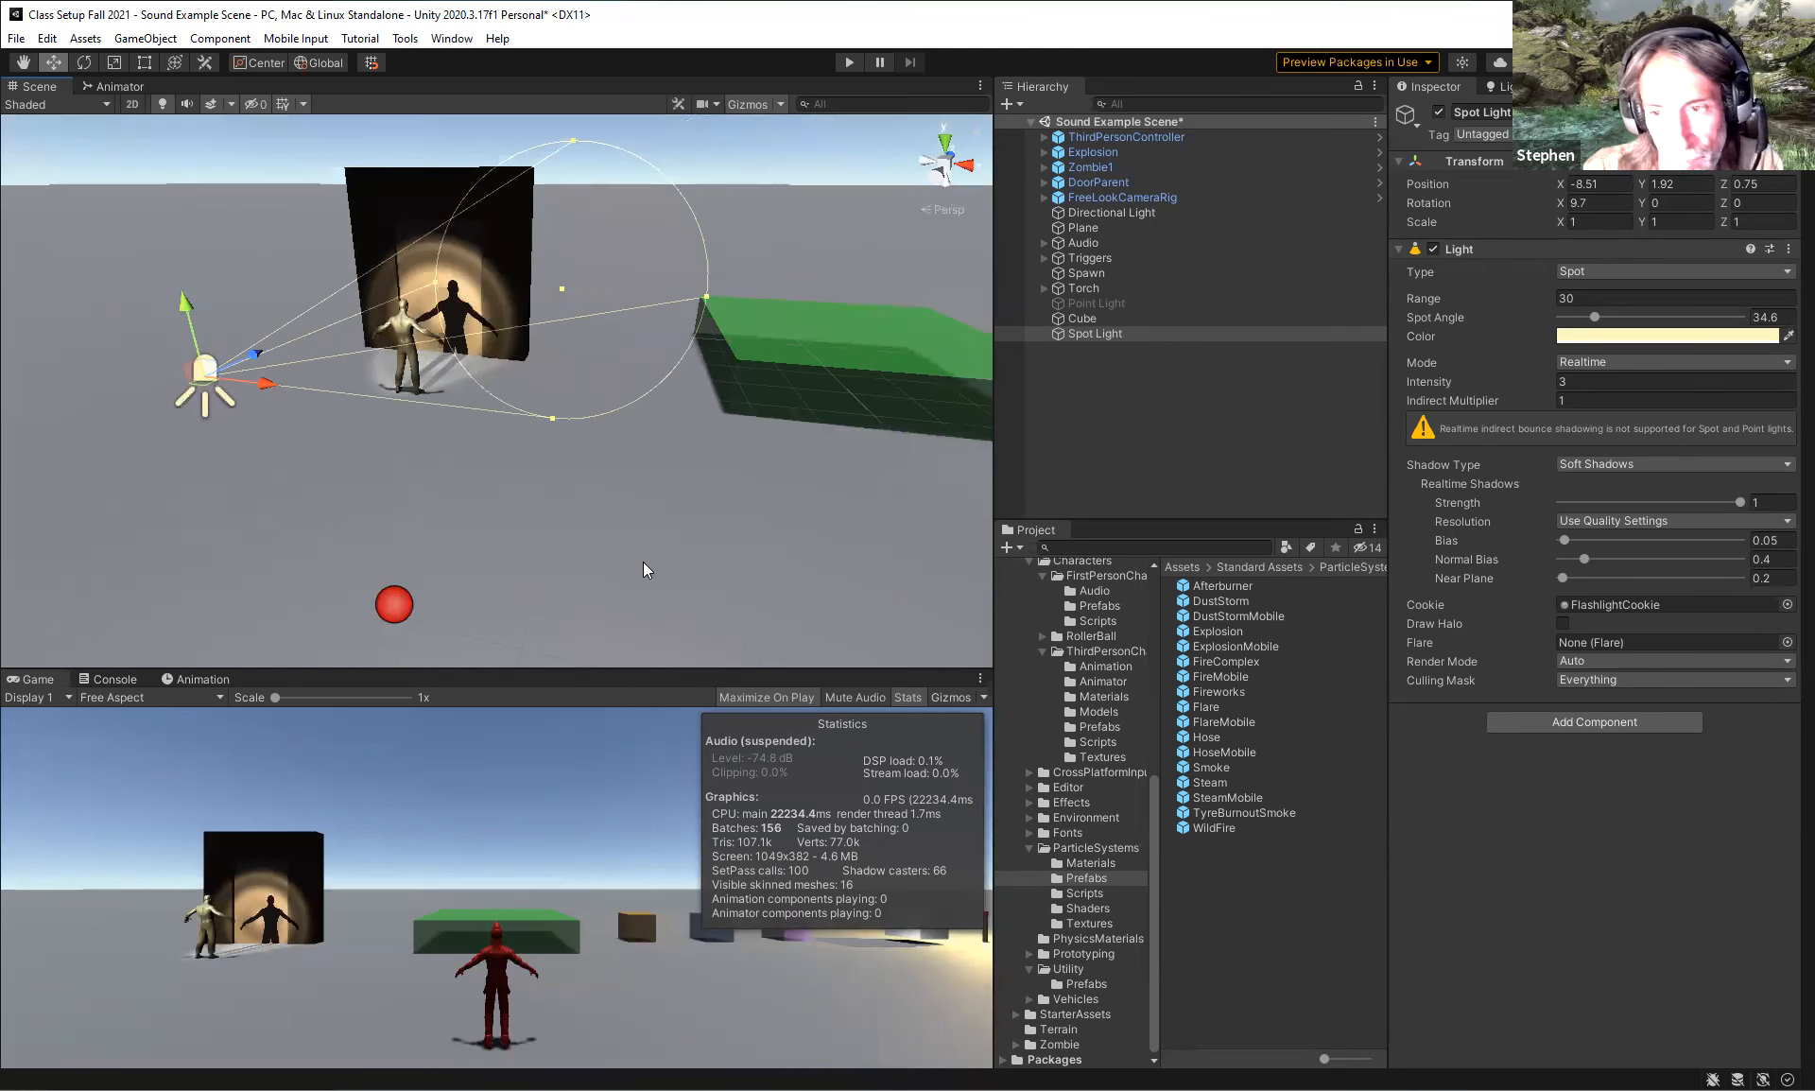
pyautogui.click(1546, 385)
pyautogui.write('1')
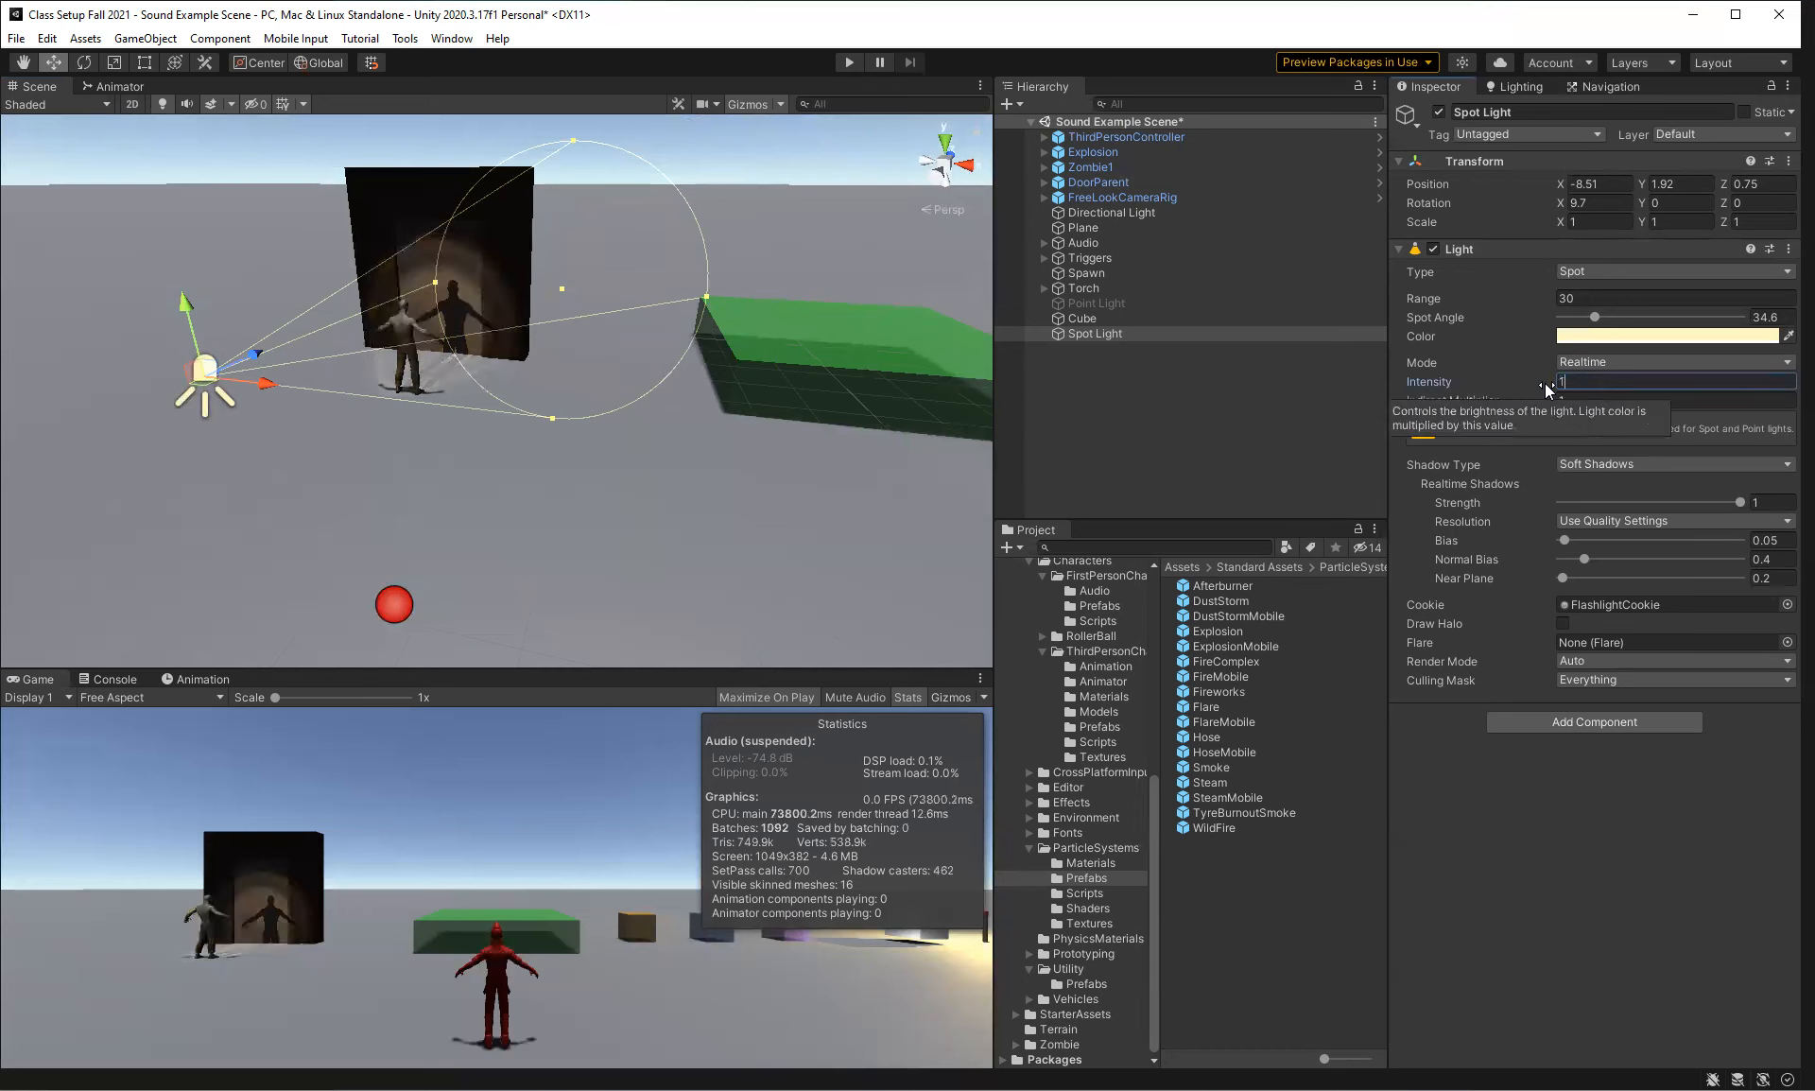